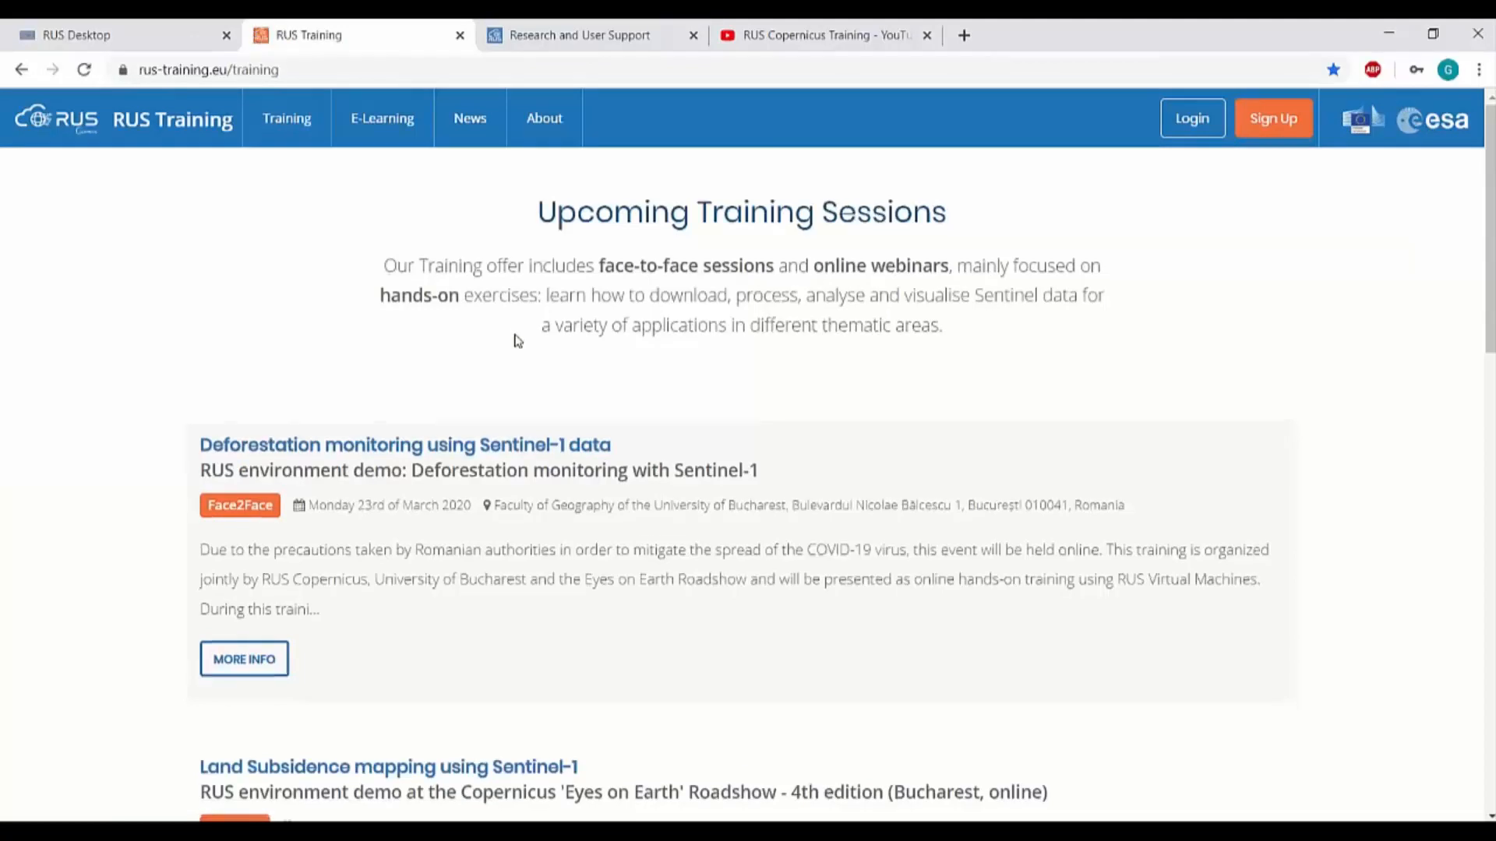
Open the past training list and view the Freshwater Quality Monitoring webinar's video
{"action": "scroll", "coordinate": [515, 340], "scroll_direction": "down", "scroll_amount": 2}
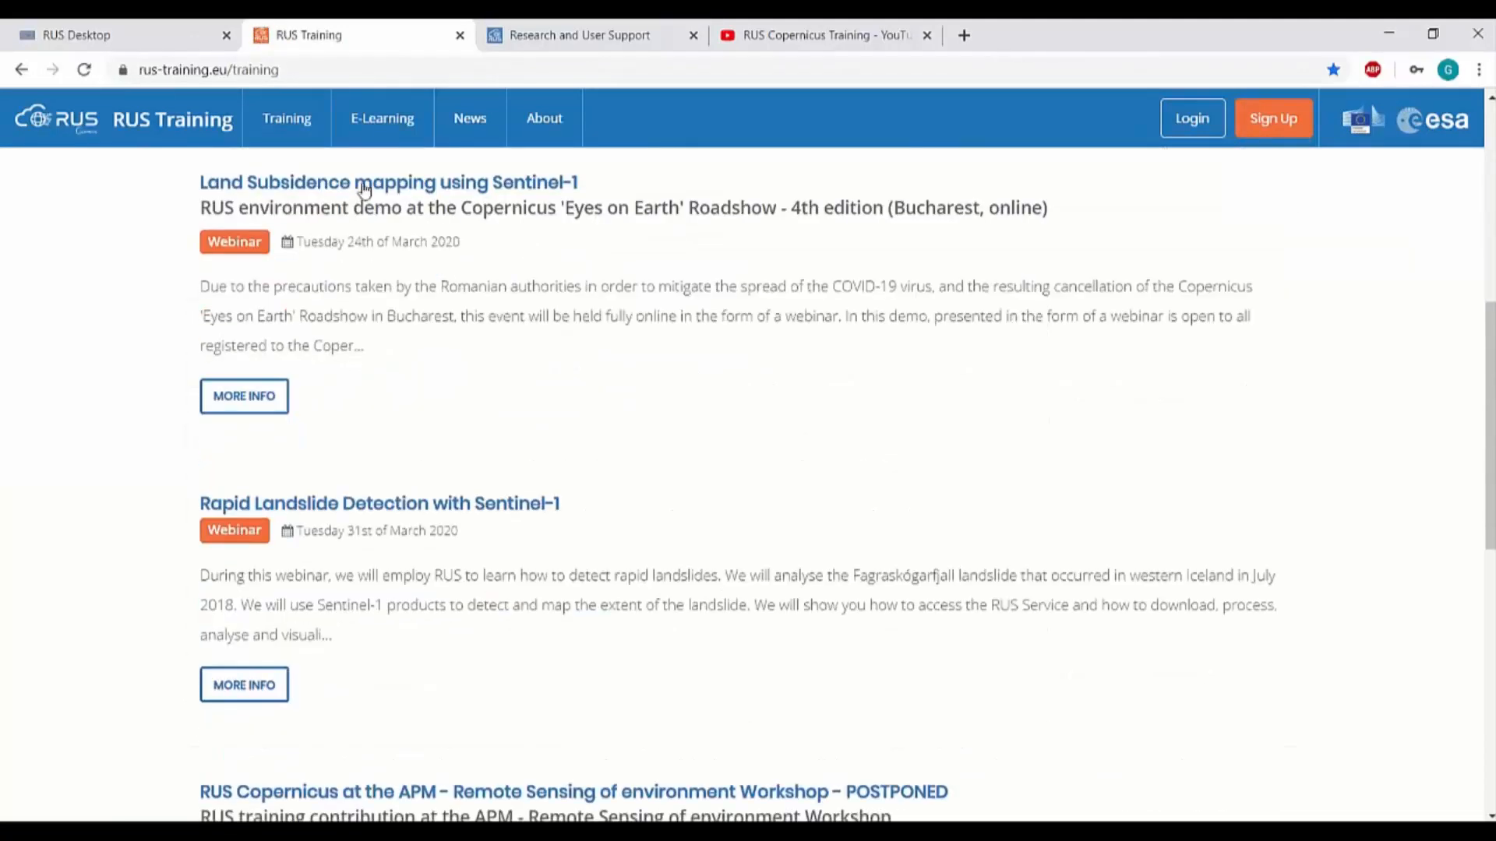
{"action": "mouse_move", "coordinate": [296, 123]}
{"action": "left_click", "coordinate": [312, 192]}
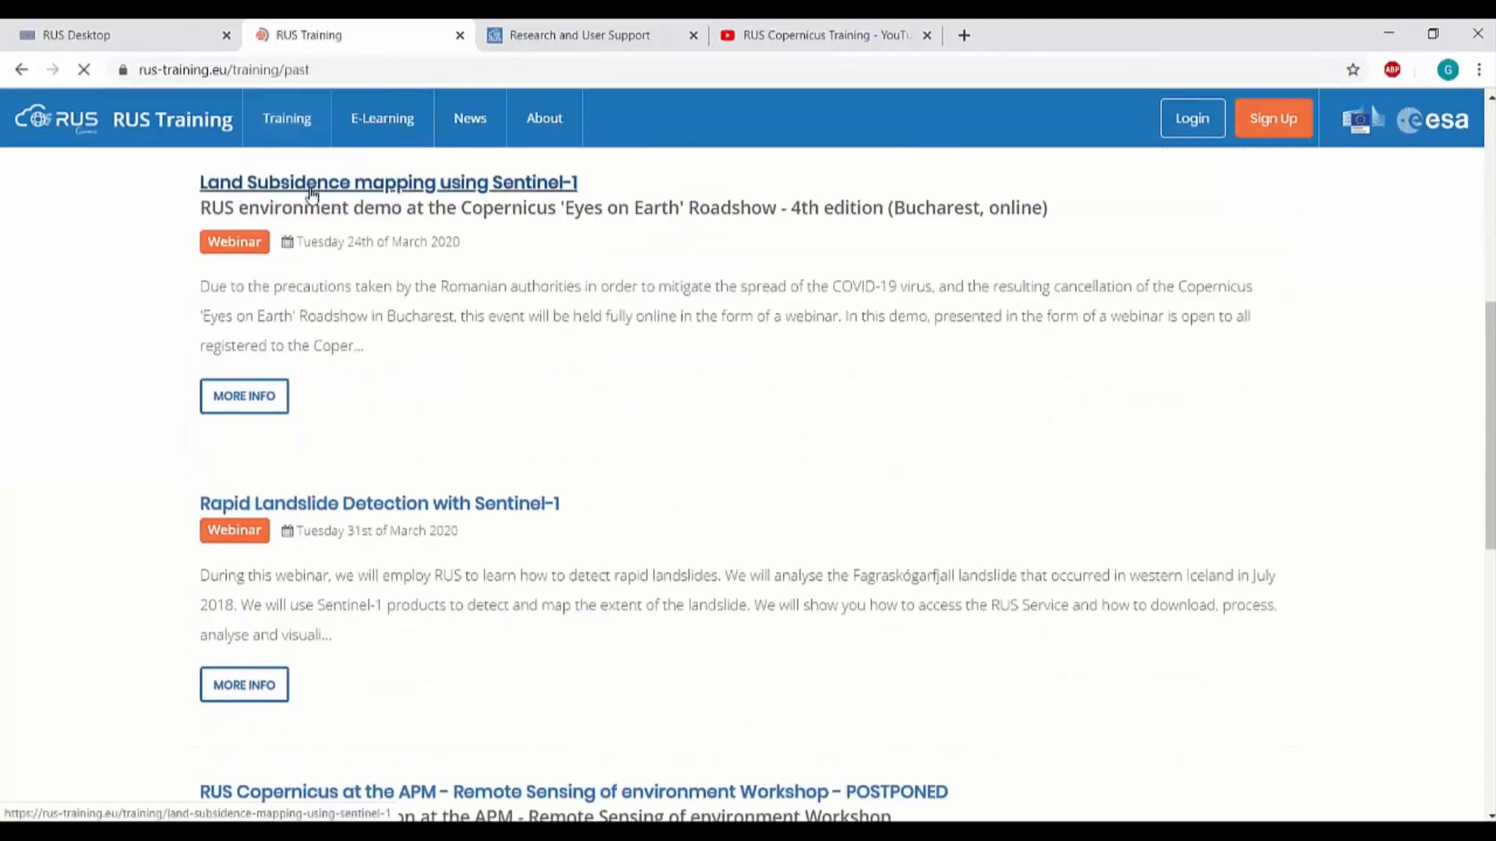
{"action": "scroll", "coordinate": [624, 485], "scroll_direction": "down", "scroll_amount": 8}
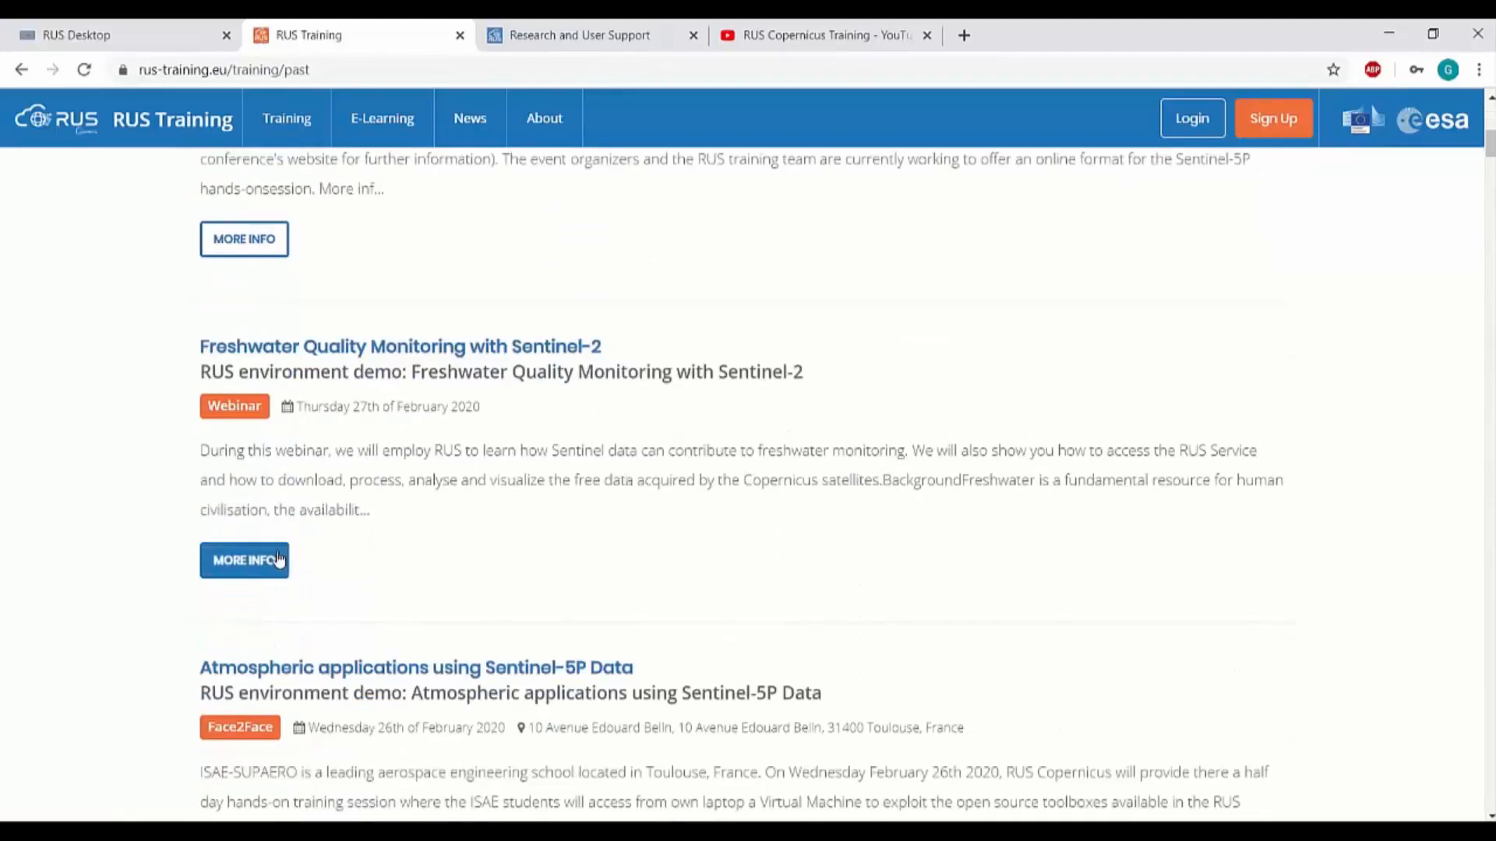
{"action": "left_click", "coordinate": [280, 560]}
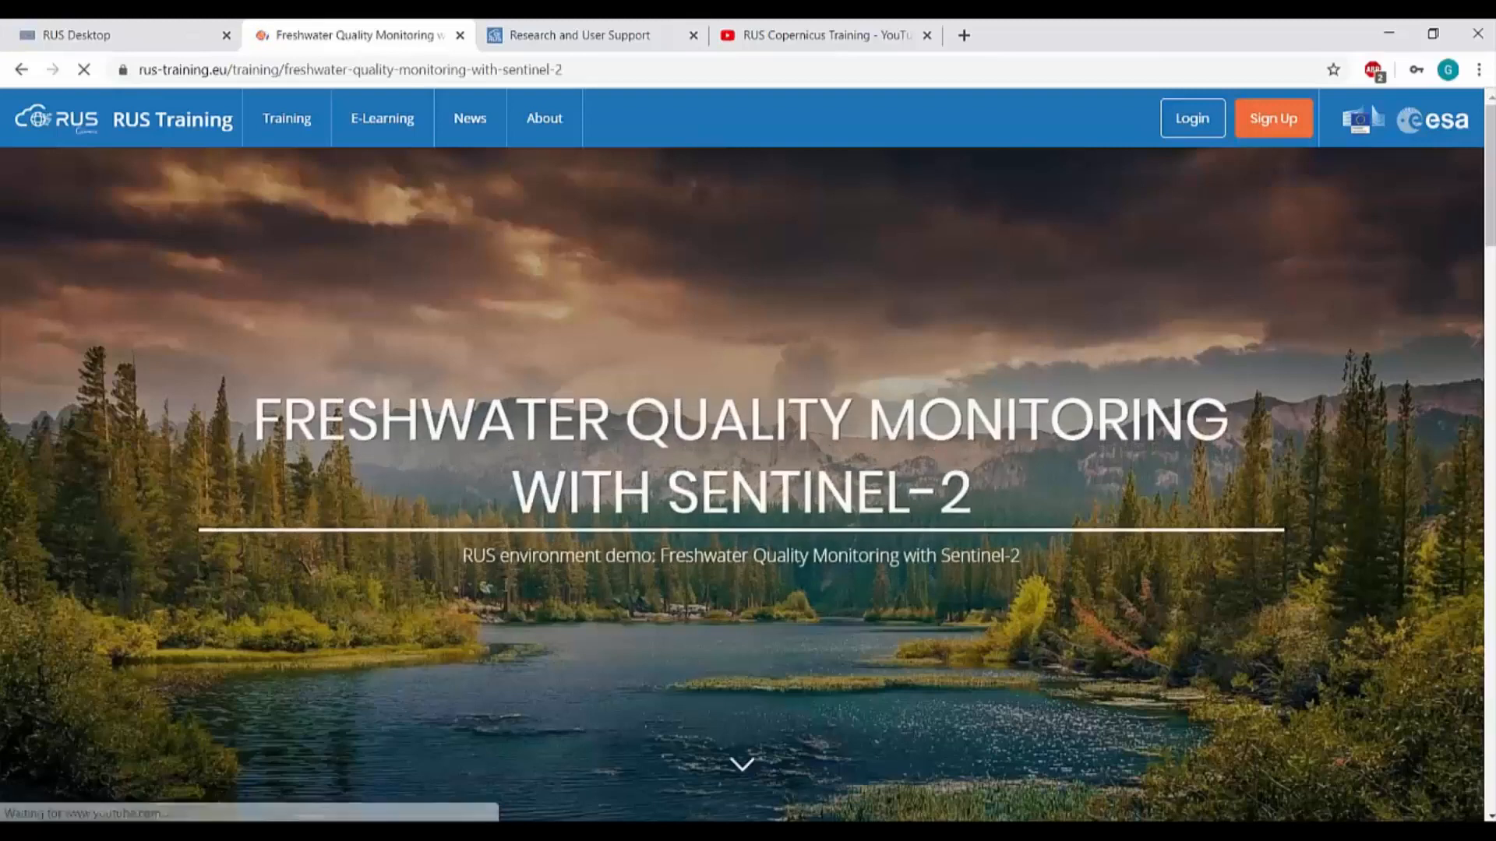
{"action": "scroll", "coordinate": [518, 597], "scroll_direction": "down", "scroll_amount": 15}
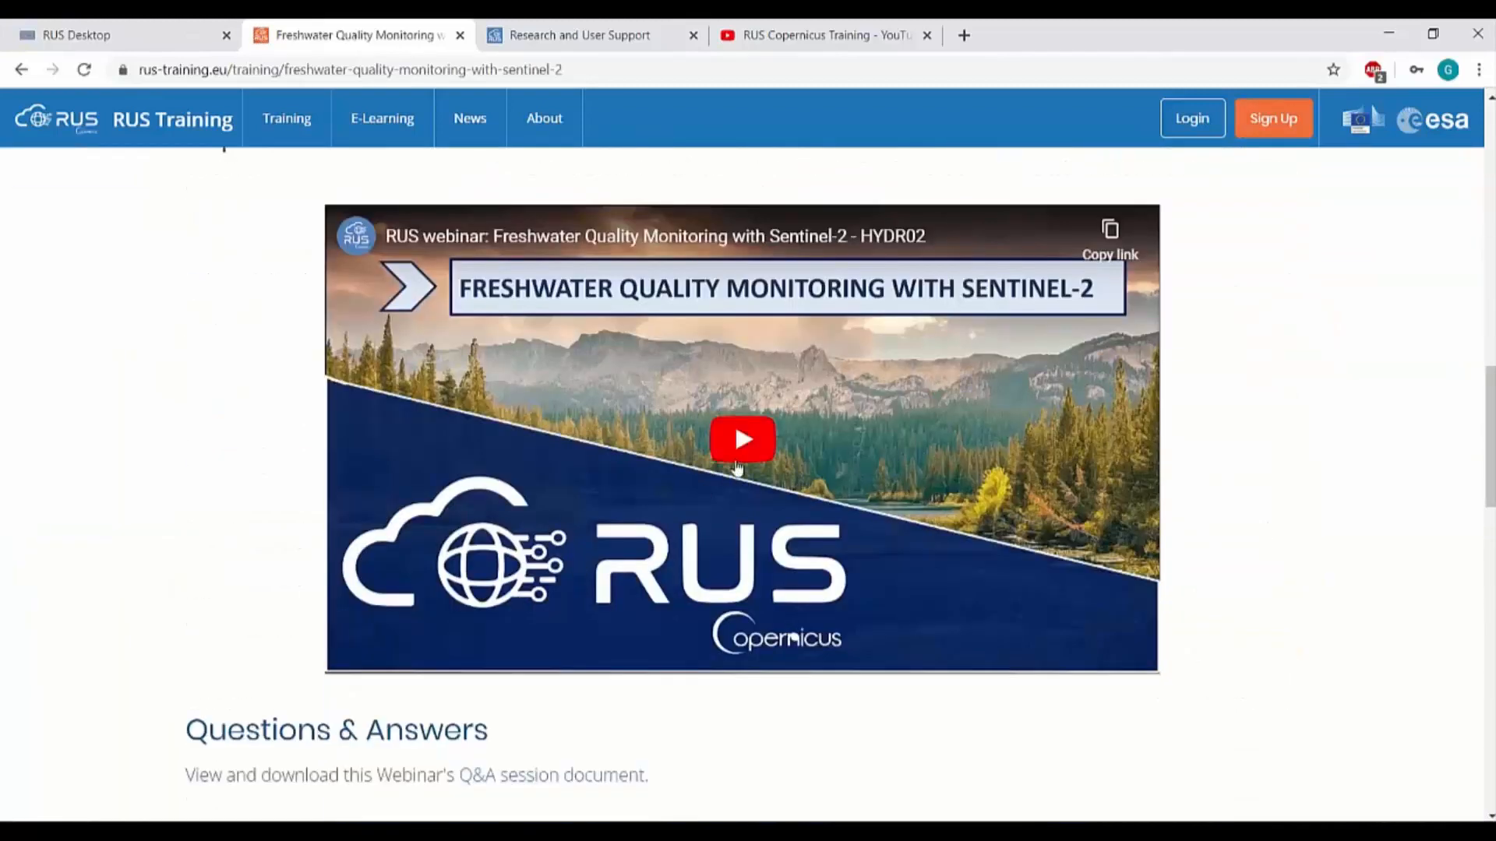
{"action": "scroll", "coordinate": [517, 596], "scroll_direction": "down", "scroll_amount": 3}
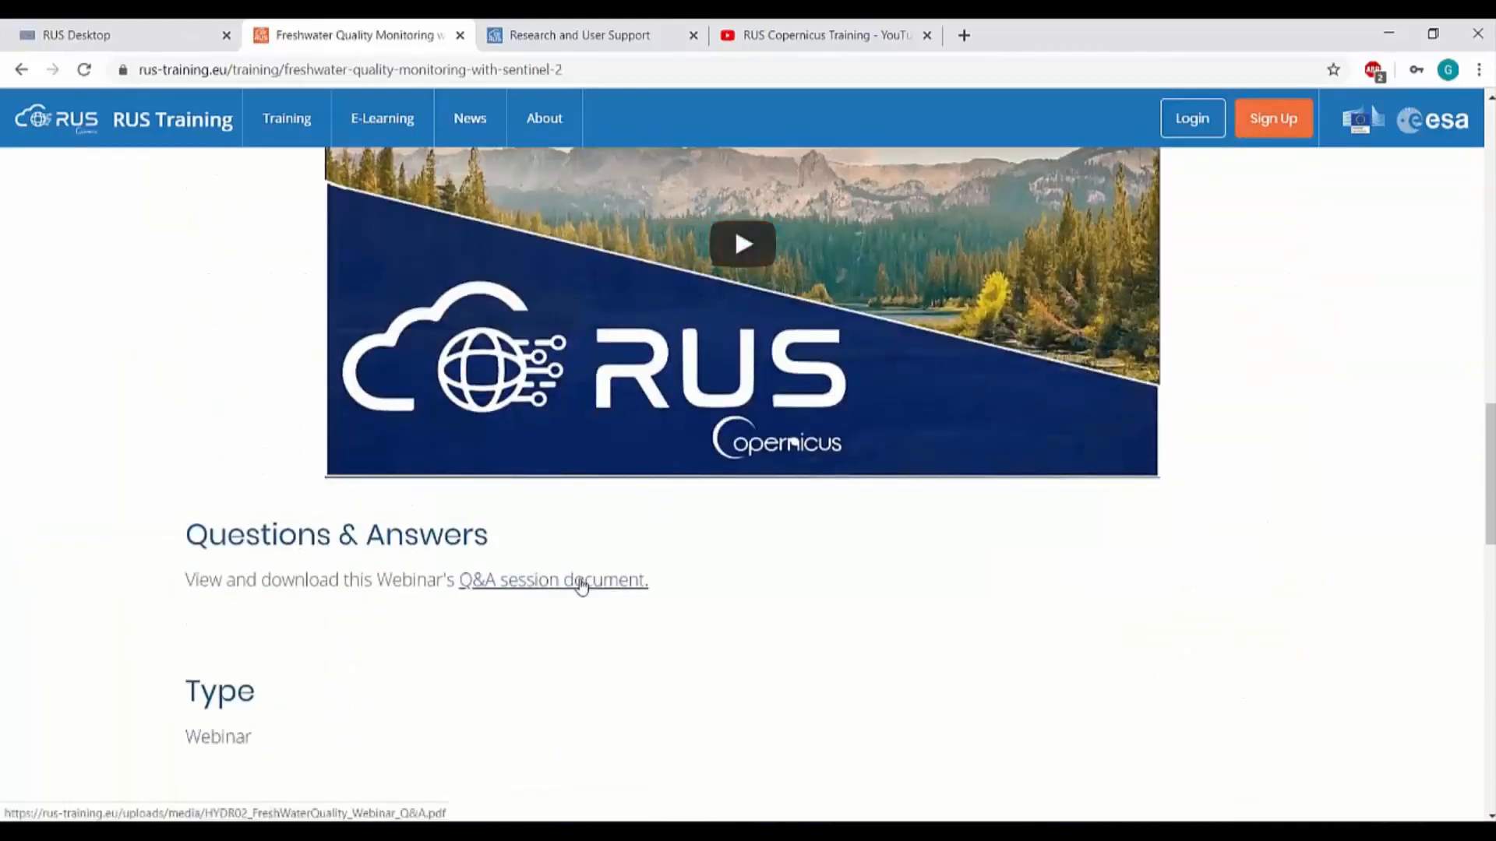
Browse the E-Learning Courses page, then switch to the RUS portal home page
{"action": "left_click", "coordinate": [379, 129]}
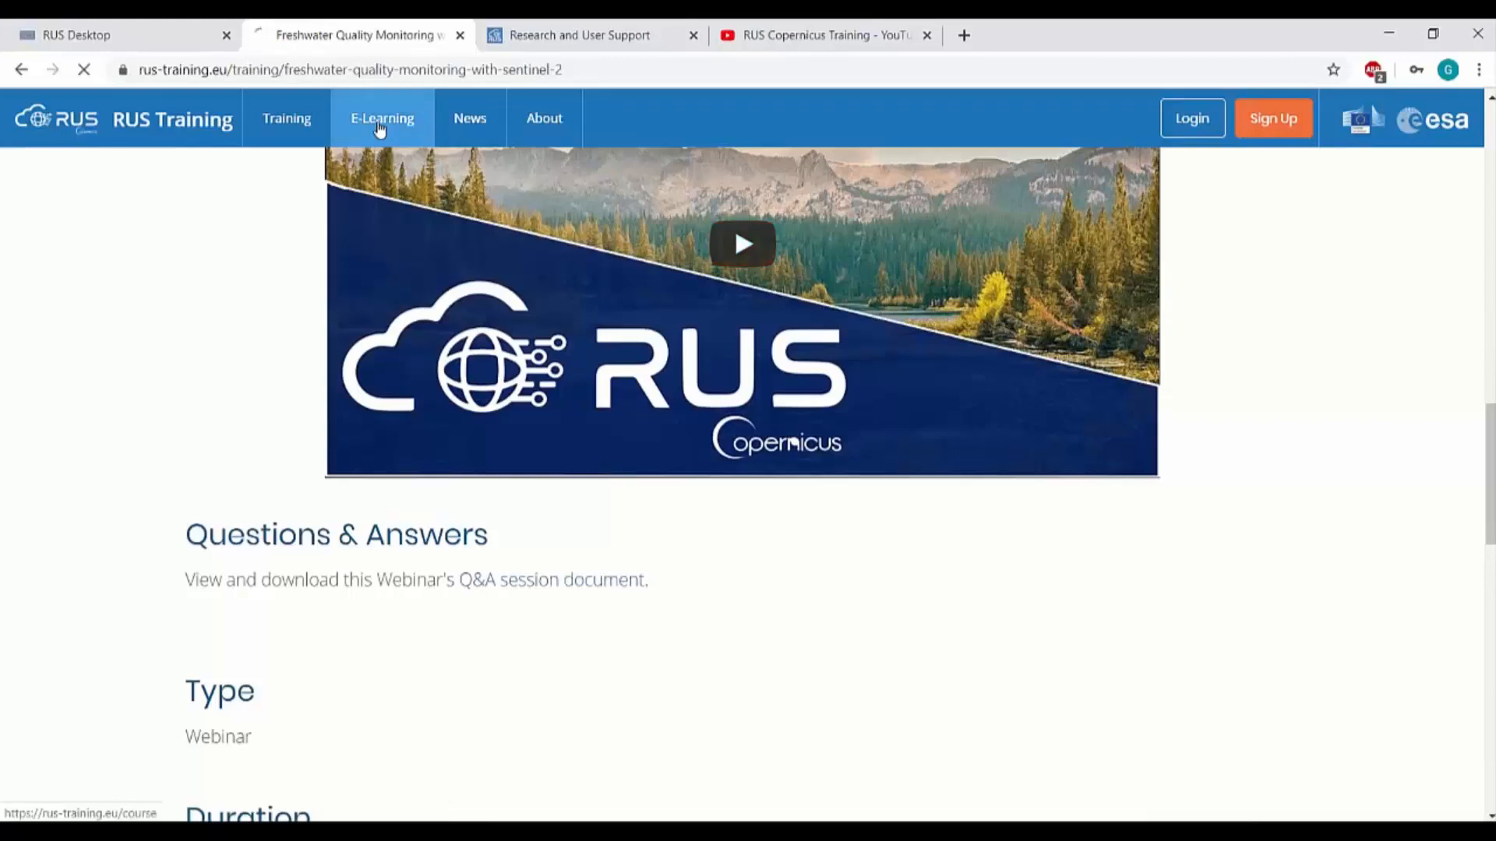
{"action": "scroll", "coordinate": [389, 528], "scroll_direction": "down", "scroll_amount": 5}
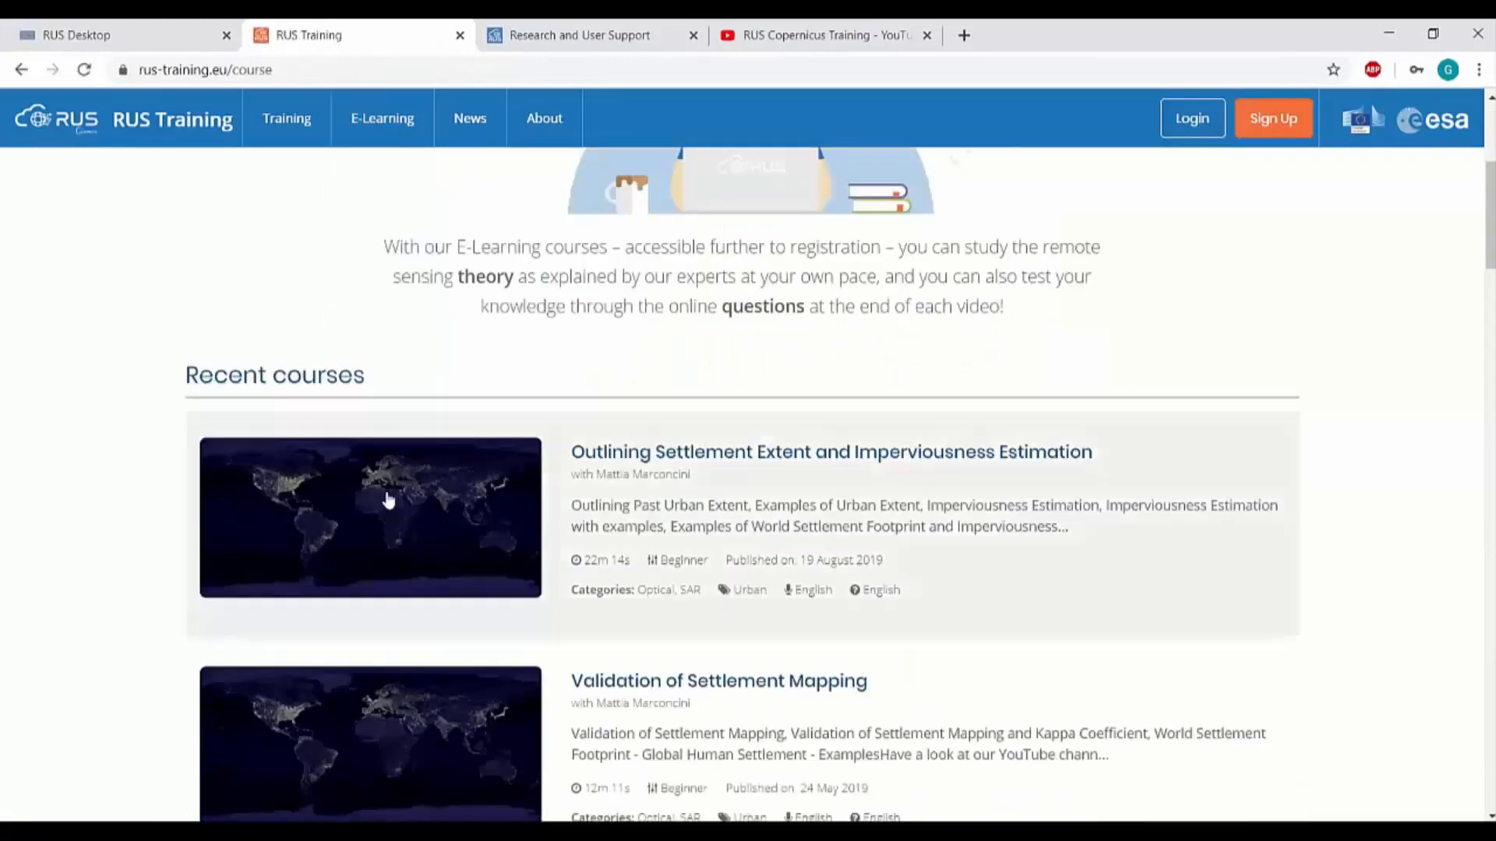
{"action": "scroll", "coordinate": [387, 501], "scroll_direction": "down", "scroll_amount": 1}
{"action": "scroll", "coordinate": [392, 428], "scroll_direction": "up", "scroll_amount": 5}
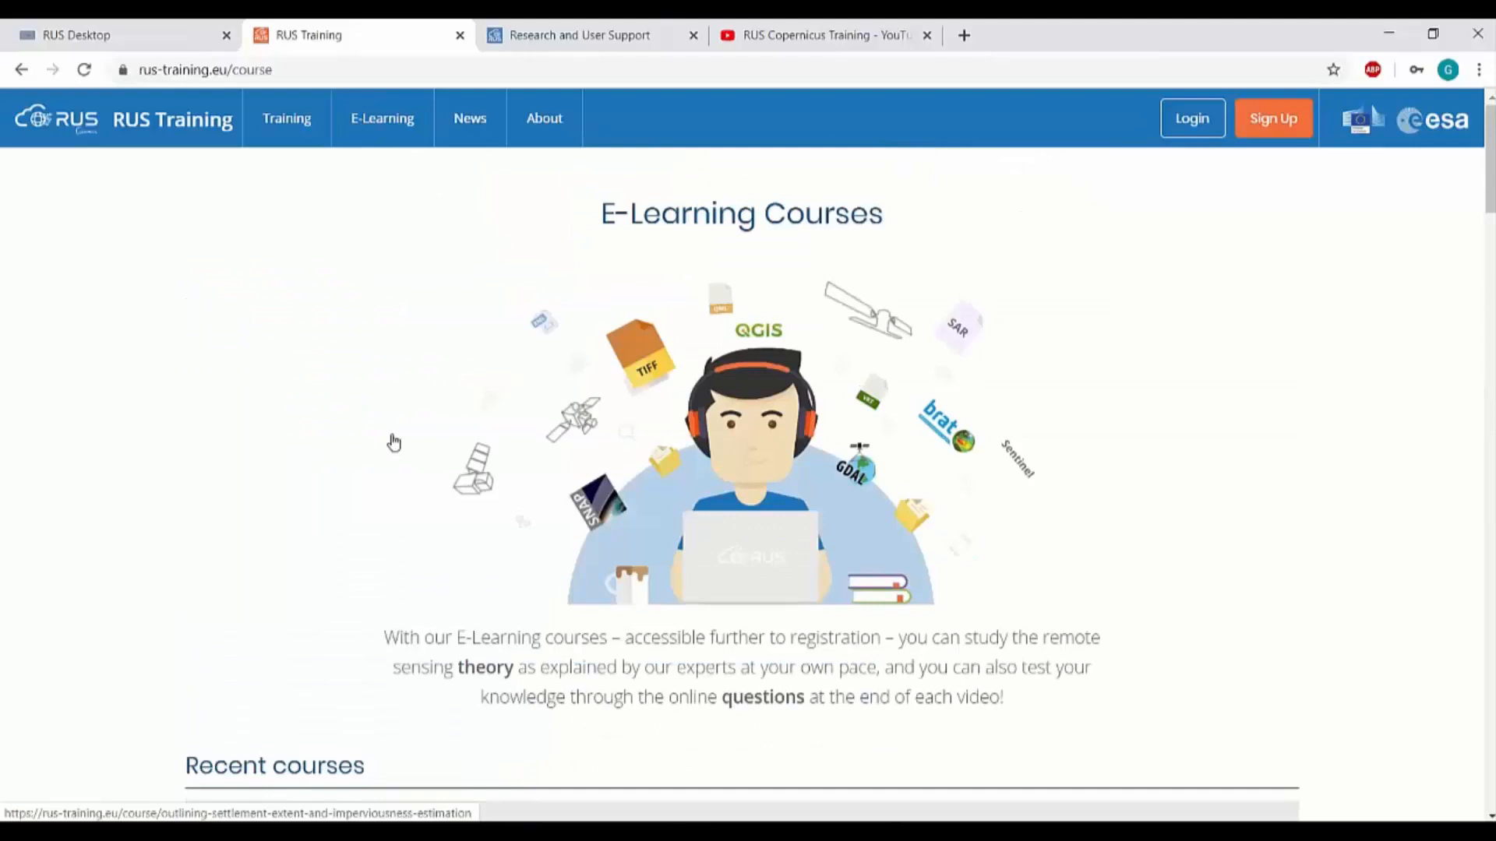
{"action": "left_click", "coordinate": [558, 35]}
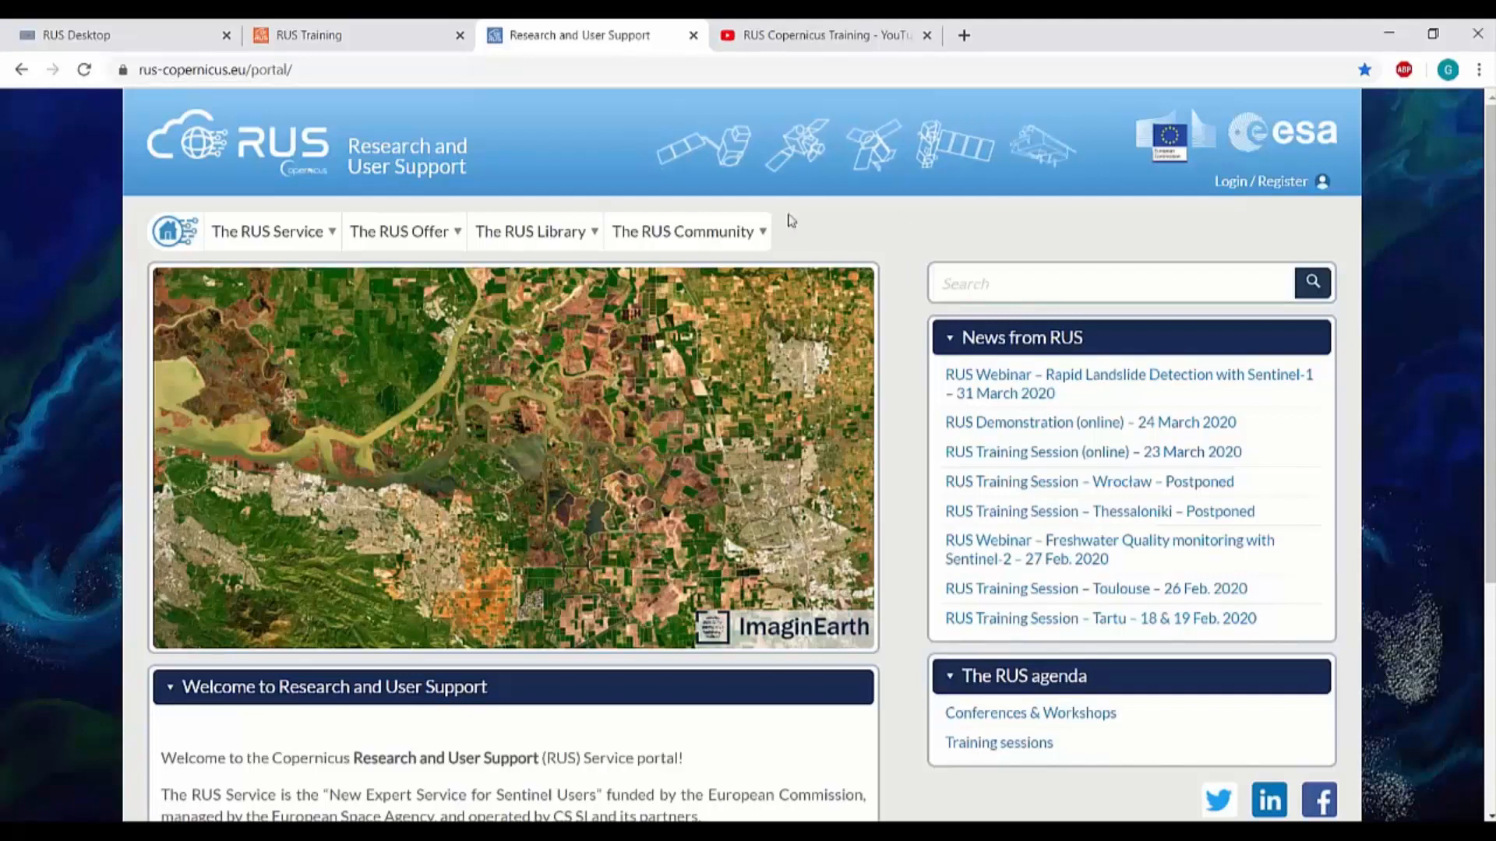
Open The RUS Library > Learn by yourself and browse the land, ocean and risk lectures
{"action": "mouse_move", "coordinate": [507, 222]}
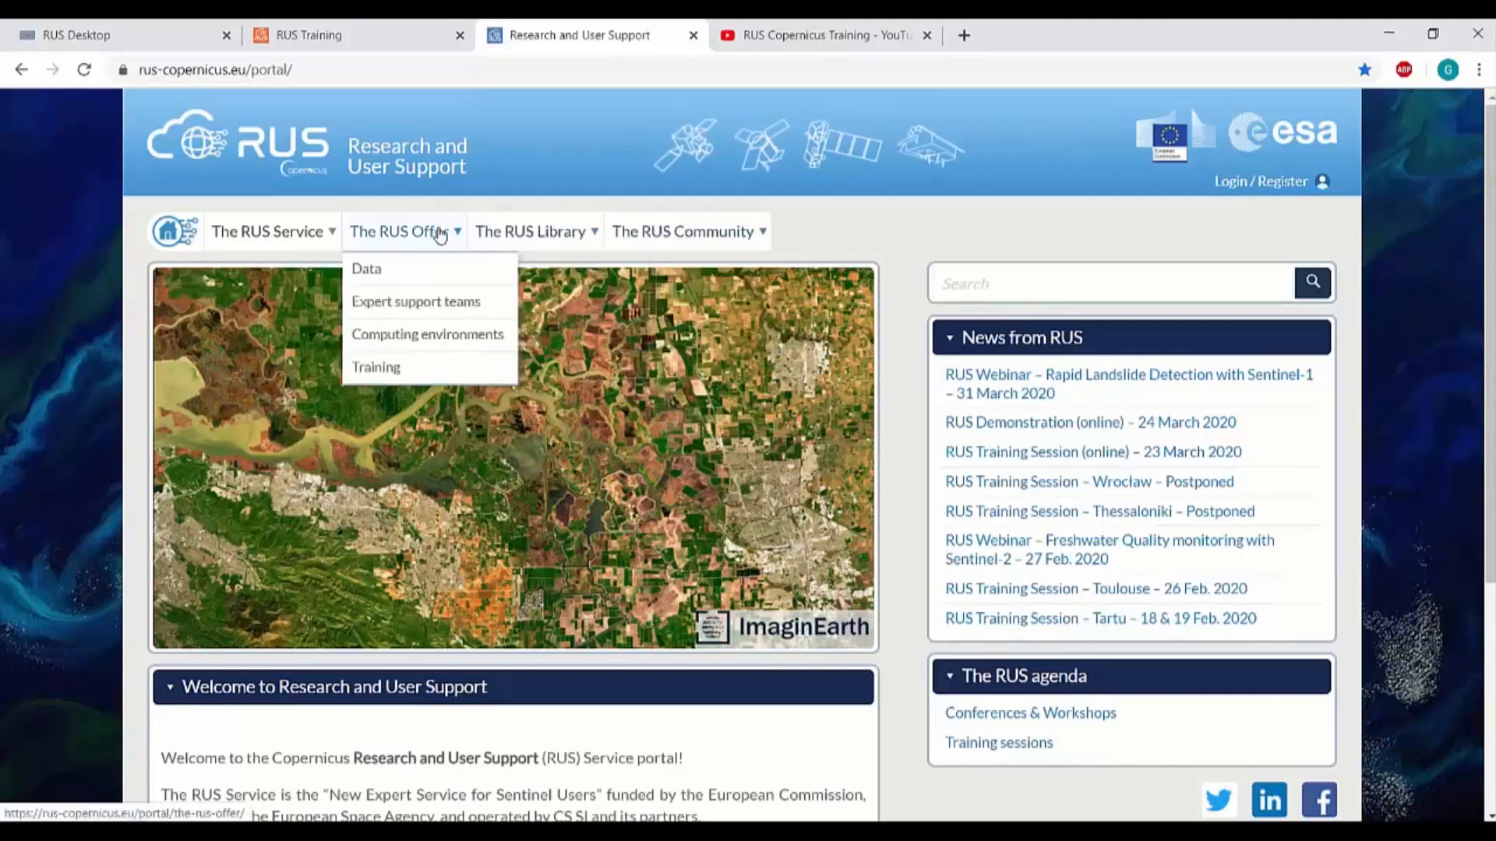
{"action": "mouse_move", "coordinate": [315, 231]}
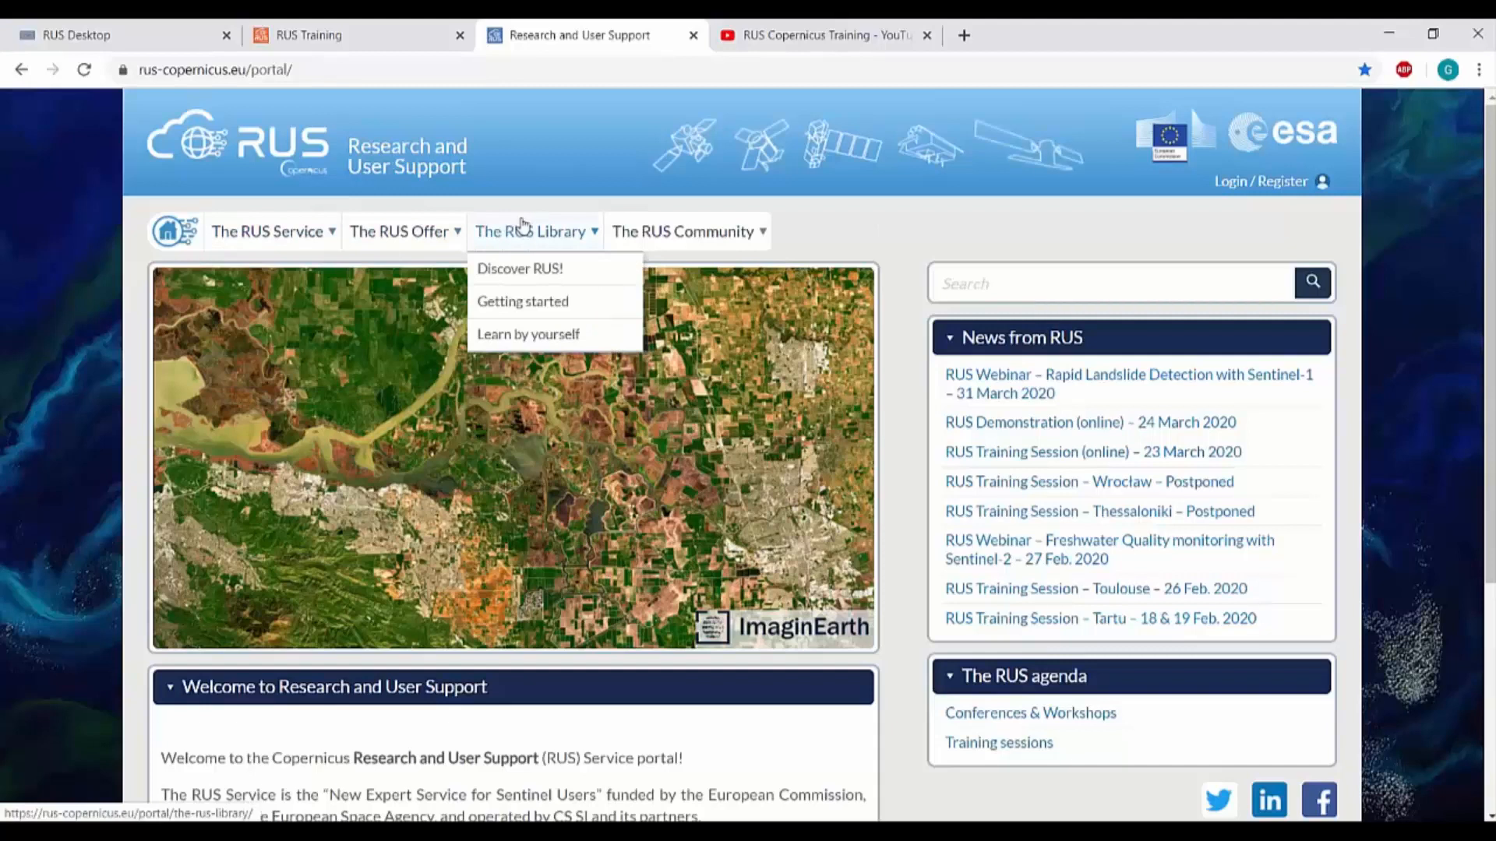
{"action": "left_click", "coordinate": [561, 331]}
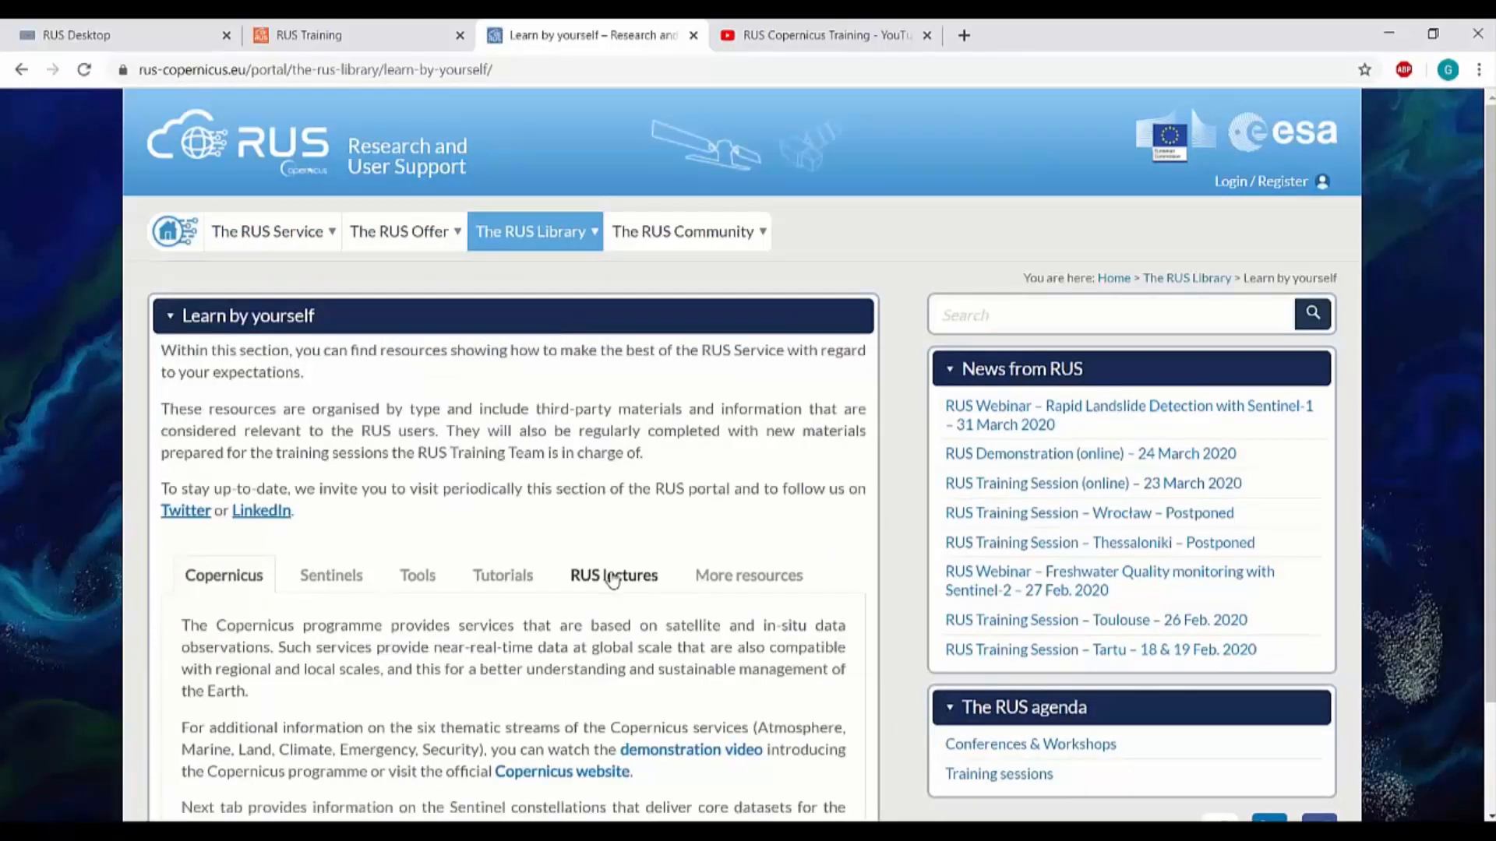
{"action": "left_click", "coordinate": [613, 578]}
{"action": "scroll", "coordinate": [535, 547], "scroll_direction": "down", "scroll_amount": 3}
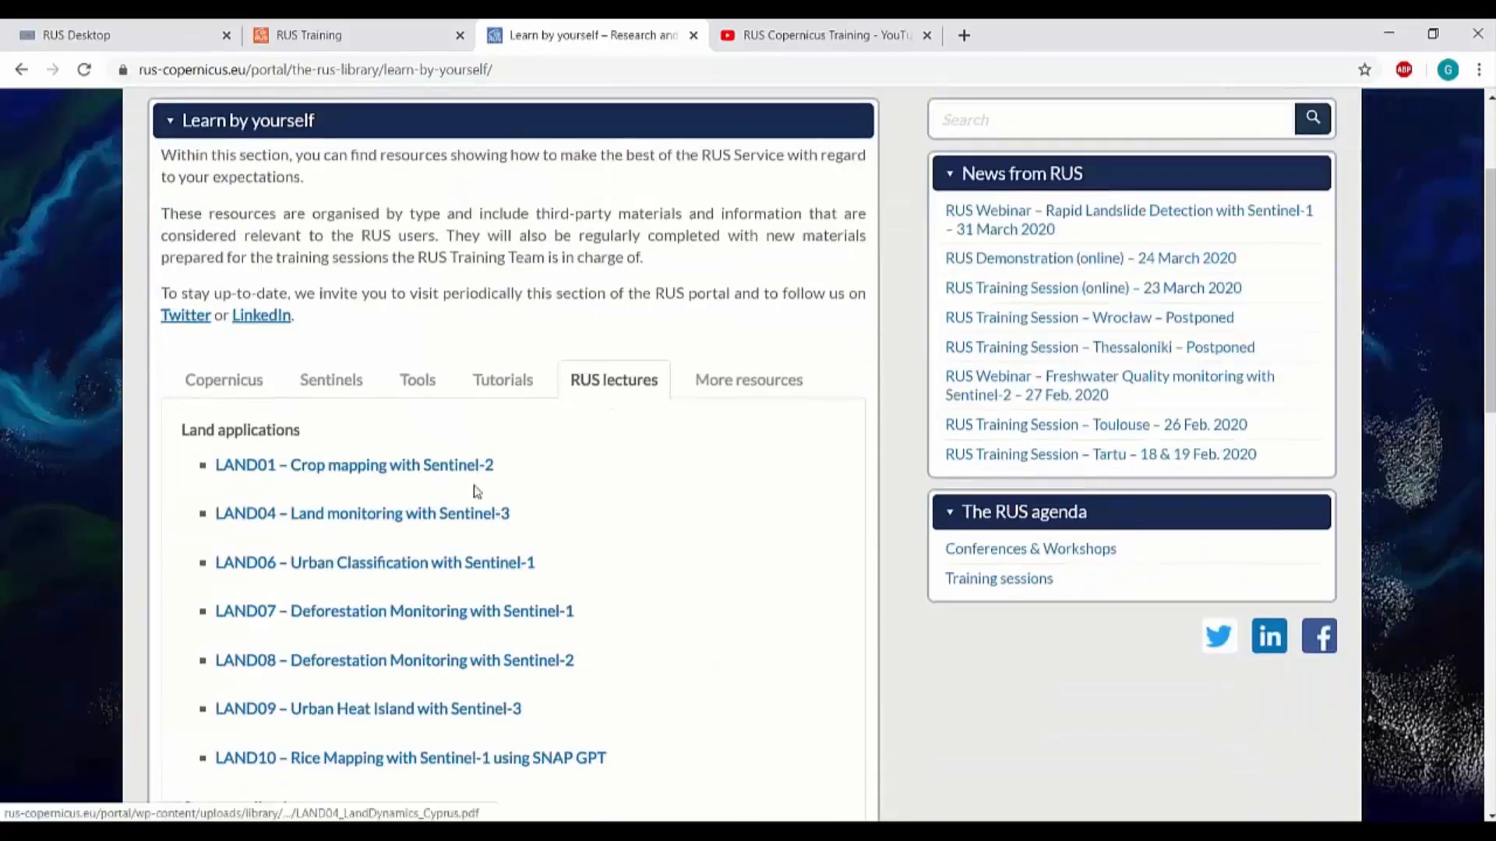
{"action": "scroll", "coordinate": [431, 444], "scroll_direction": "down", "scroll_amount": 2}
{"action": "scroll", "coordinate": [368, 335], "scroll_direction": "down", "scroll_amount": 2}
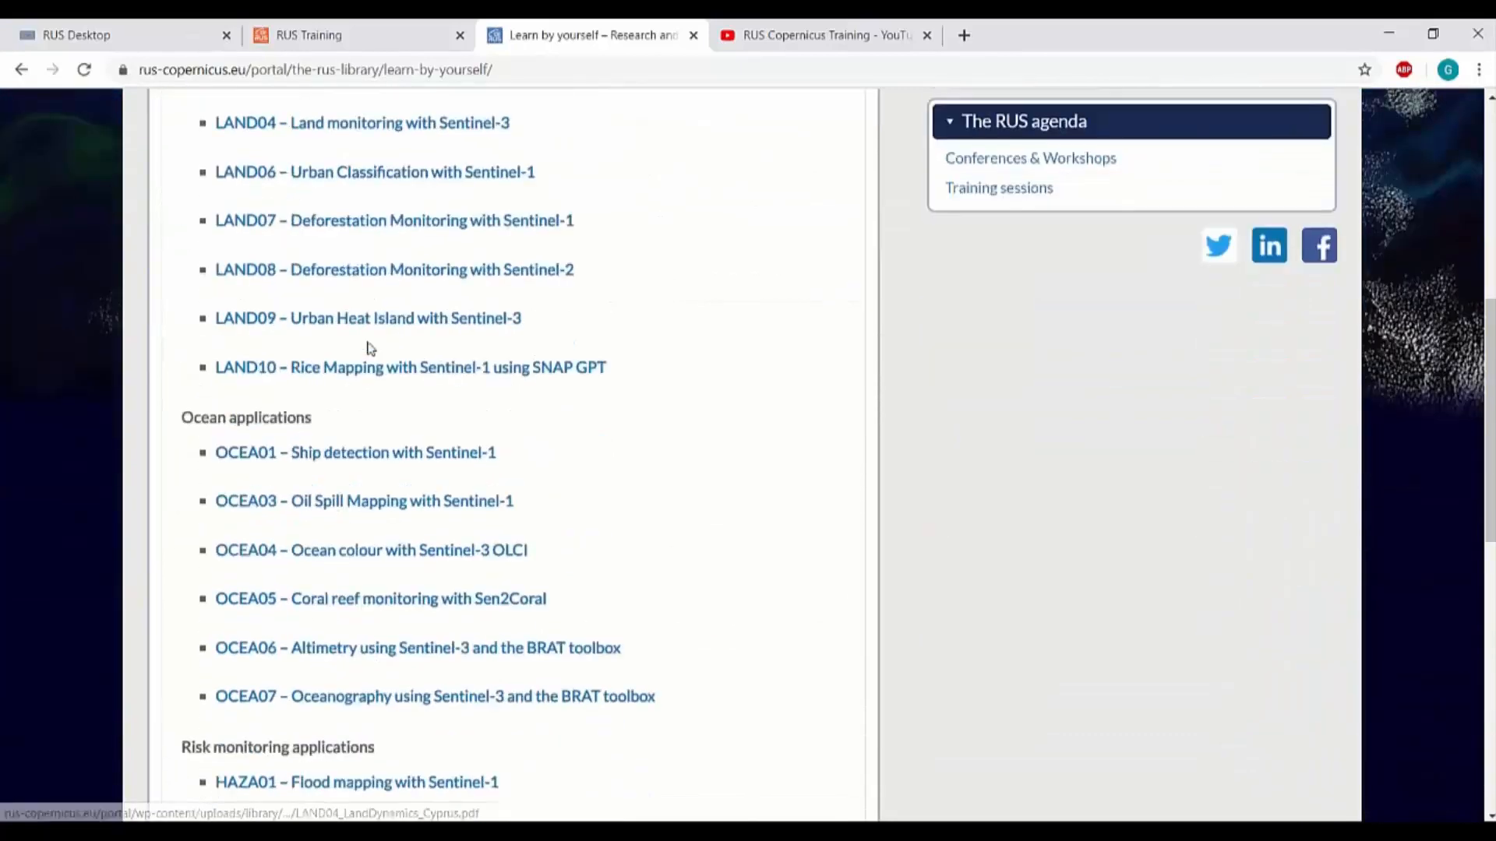
{"action": "scroll", "coordinate": [902, 113], "scroll_direction": "up", "scroll_amount": 8}
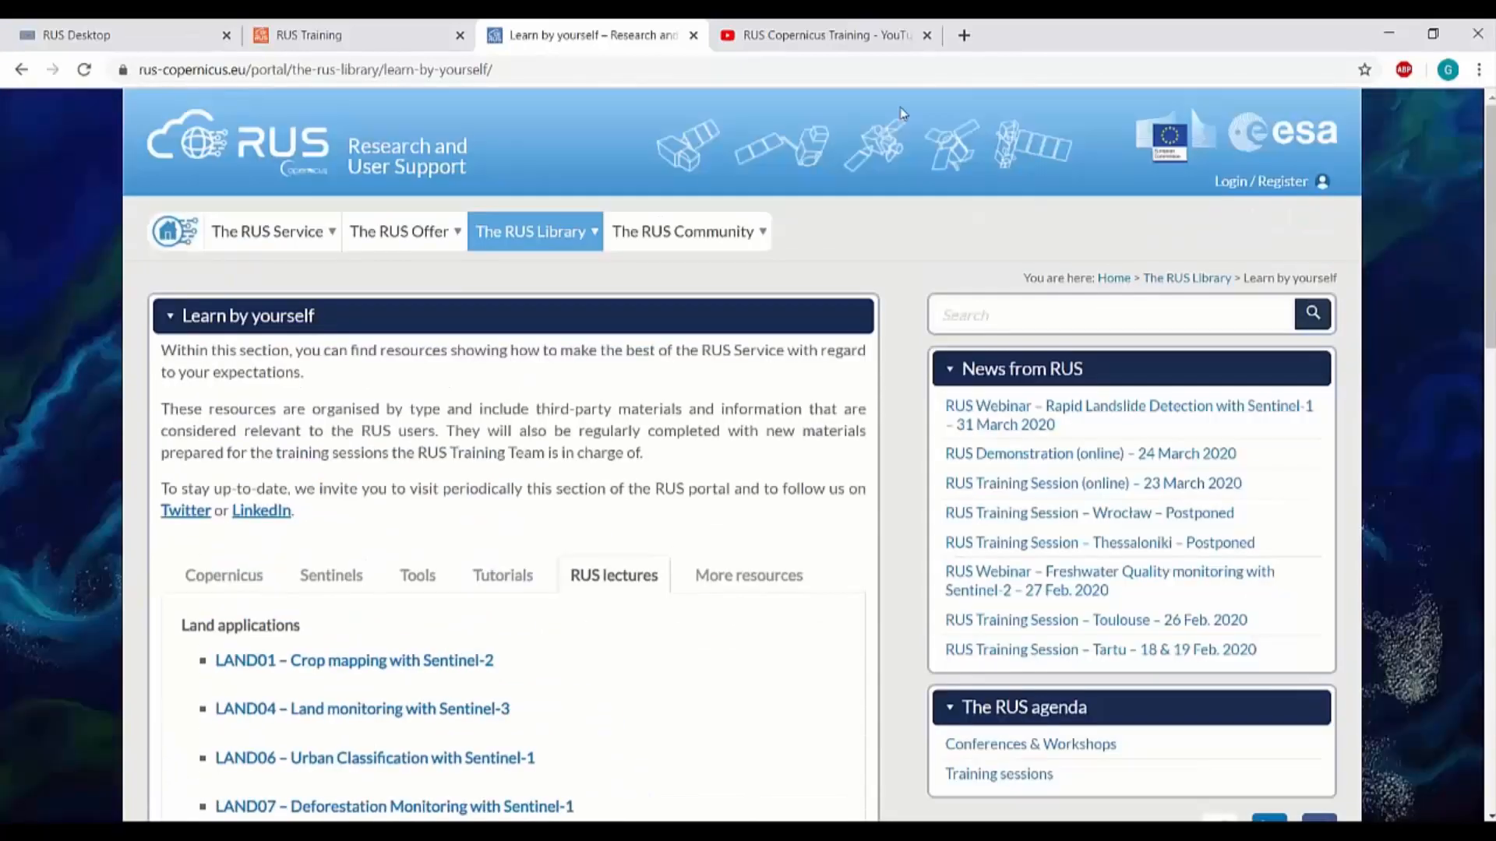
{"action": "left_click", "coordinate": [817, 39]}
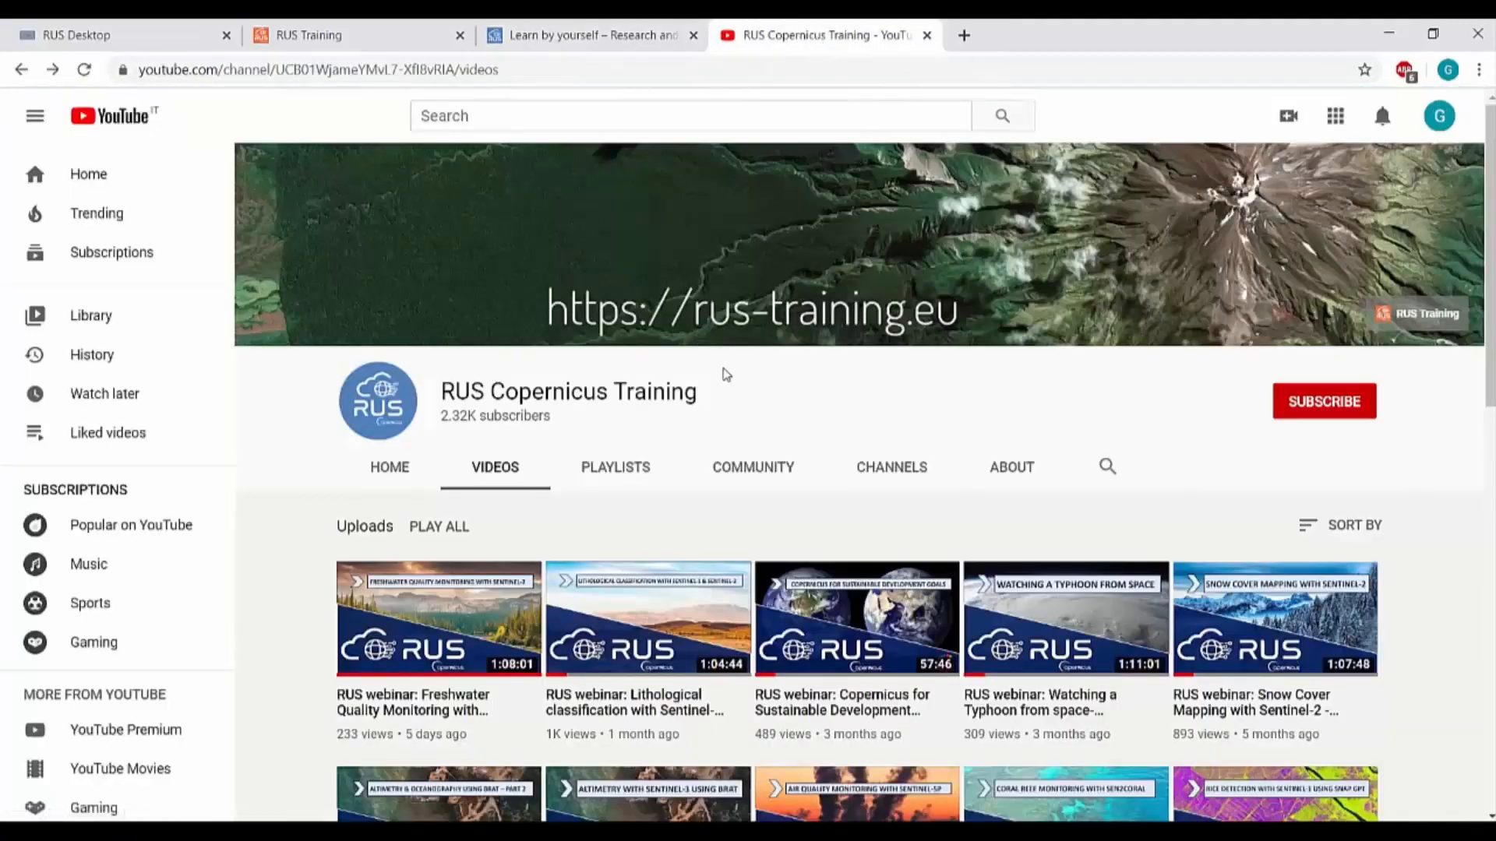
{"action": "scroll", "coordinate": [725, 374], "scroll_direction": "down", "scroll_amount": 3}
{"action": "scroll", "coordinate": [724, 374], "scroll_direction": "down", "scroll_amount": 3}
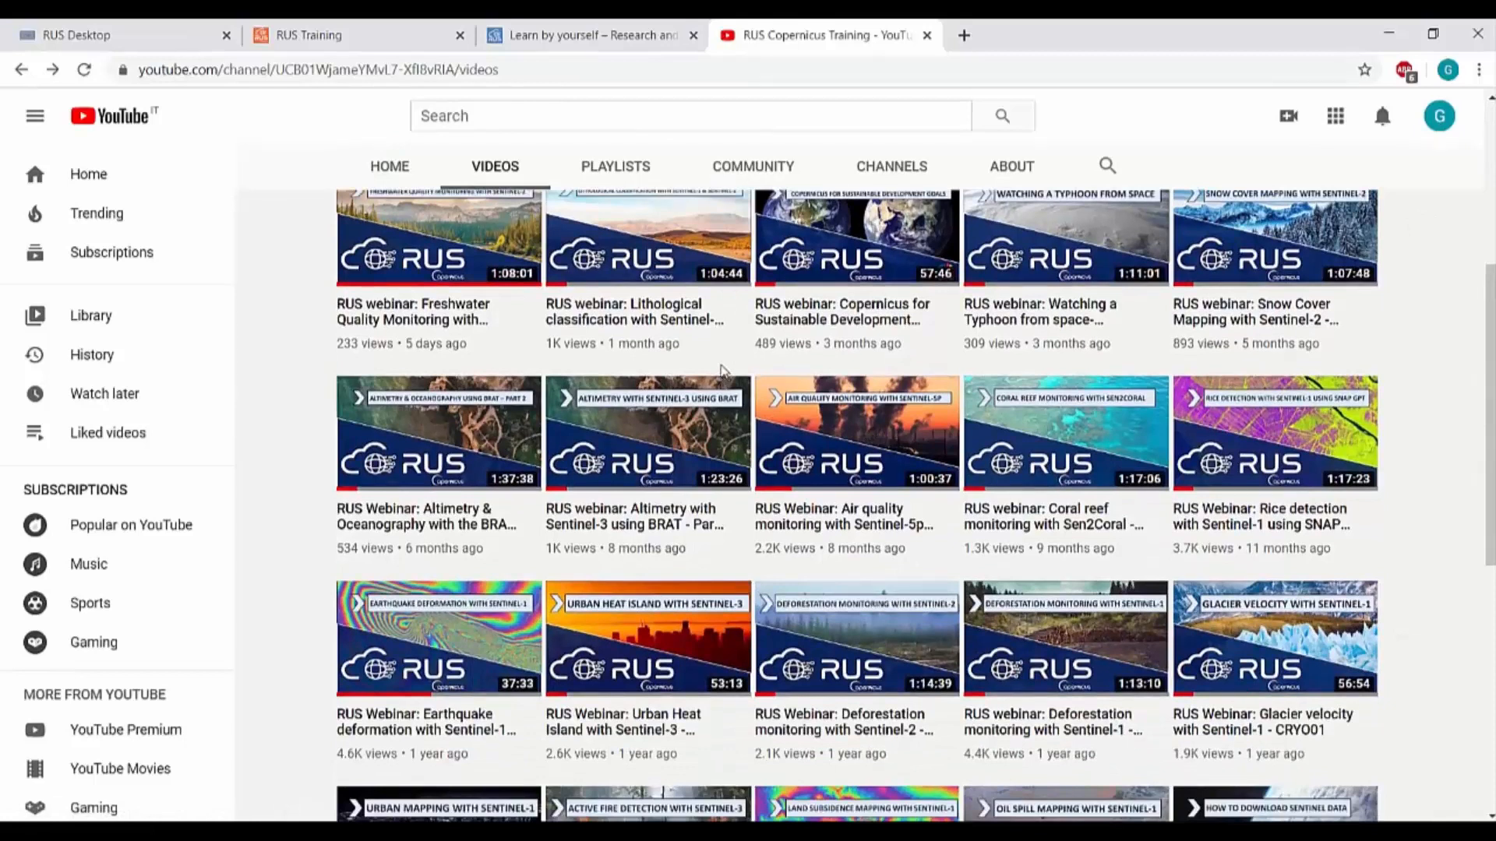
{"action": "left_click", "coordinate": [610, 36]}
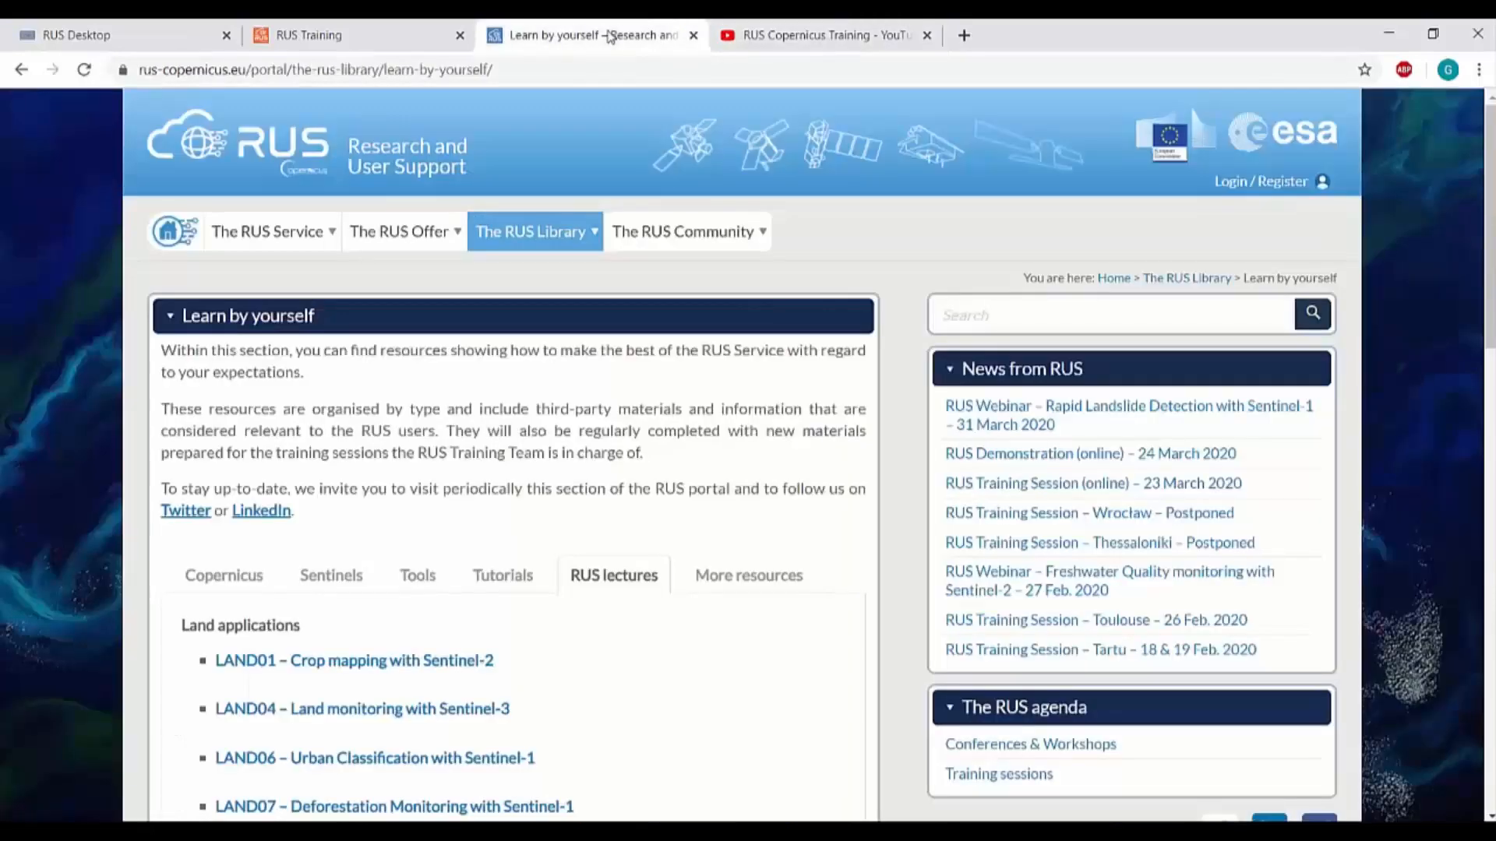
Log in through Copernicus single sign-on and open Your dashboard listing the RUS projects
{"action": "left_click", "coordinate": [1250, 184]}
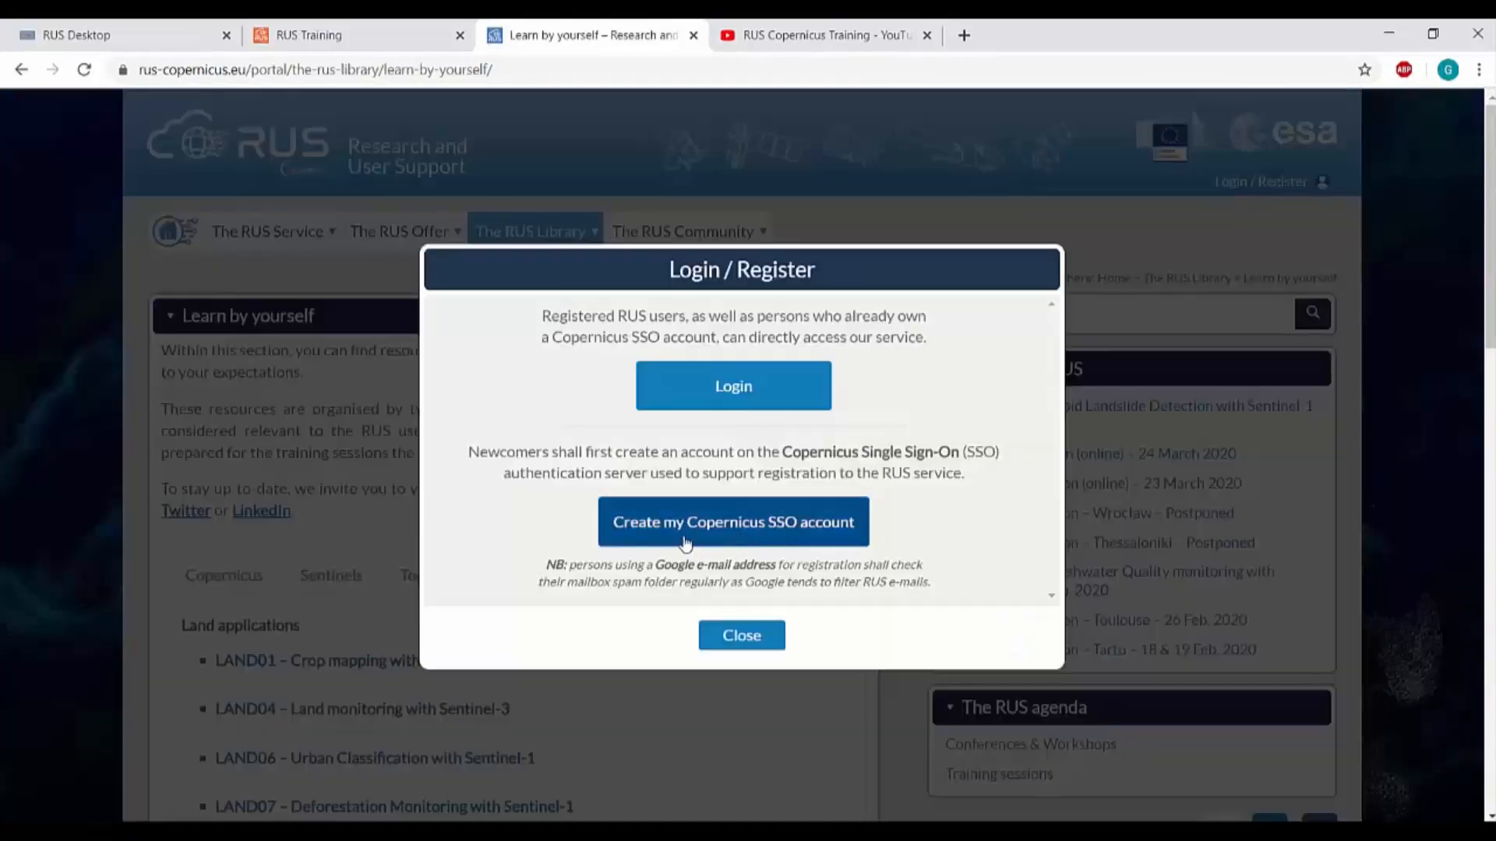
{"action": "left_click", "coordinate": [767, 387]}
{"action": "left_click", "coordinate": [751, 470]}
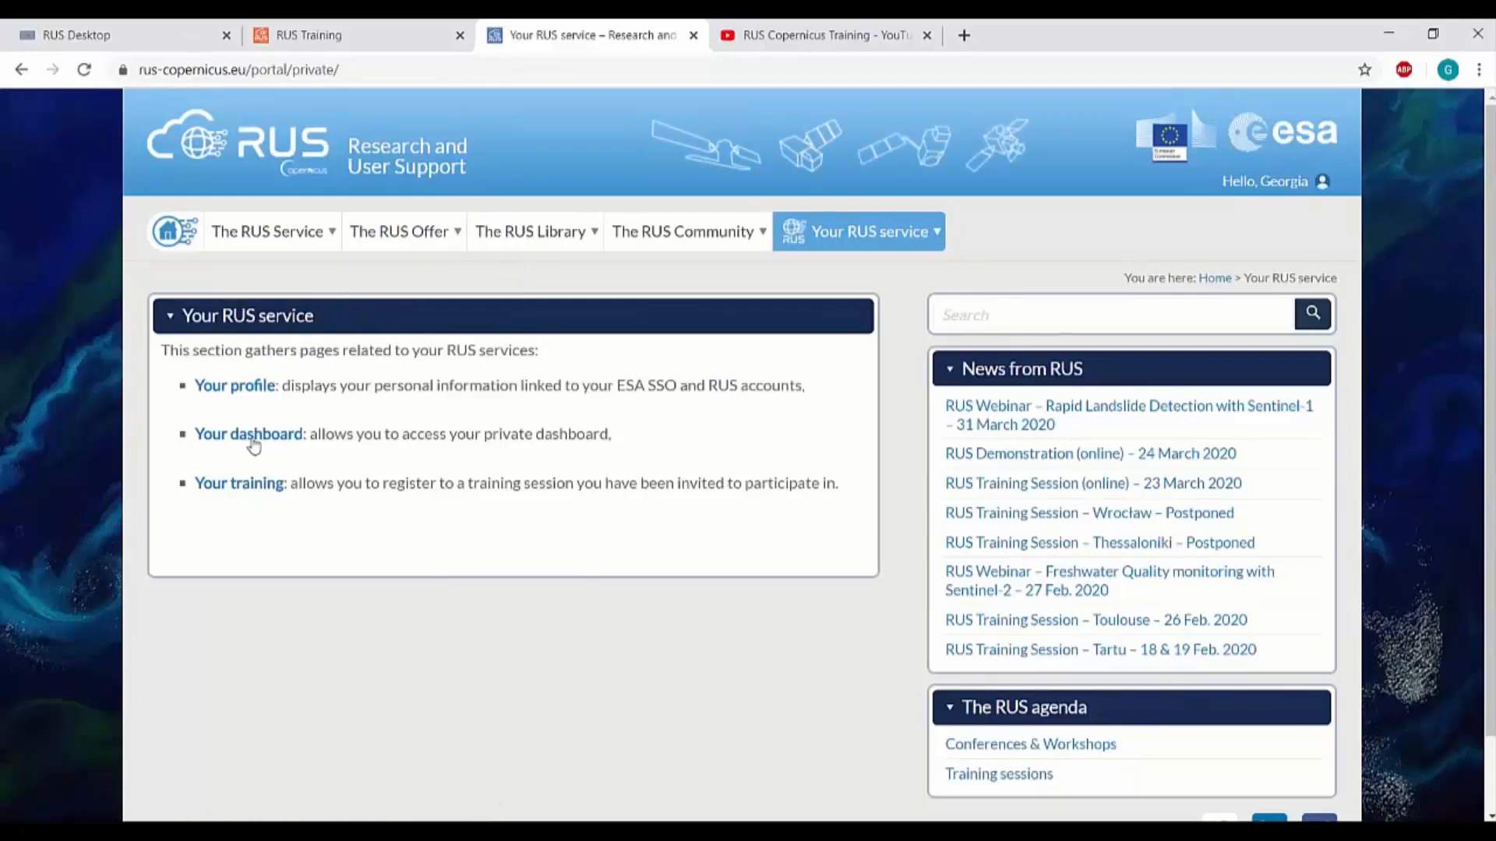
{"action": "left_click", "coordinate": [251, 445]}
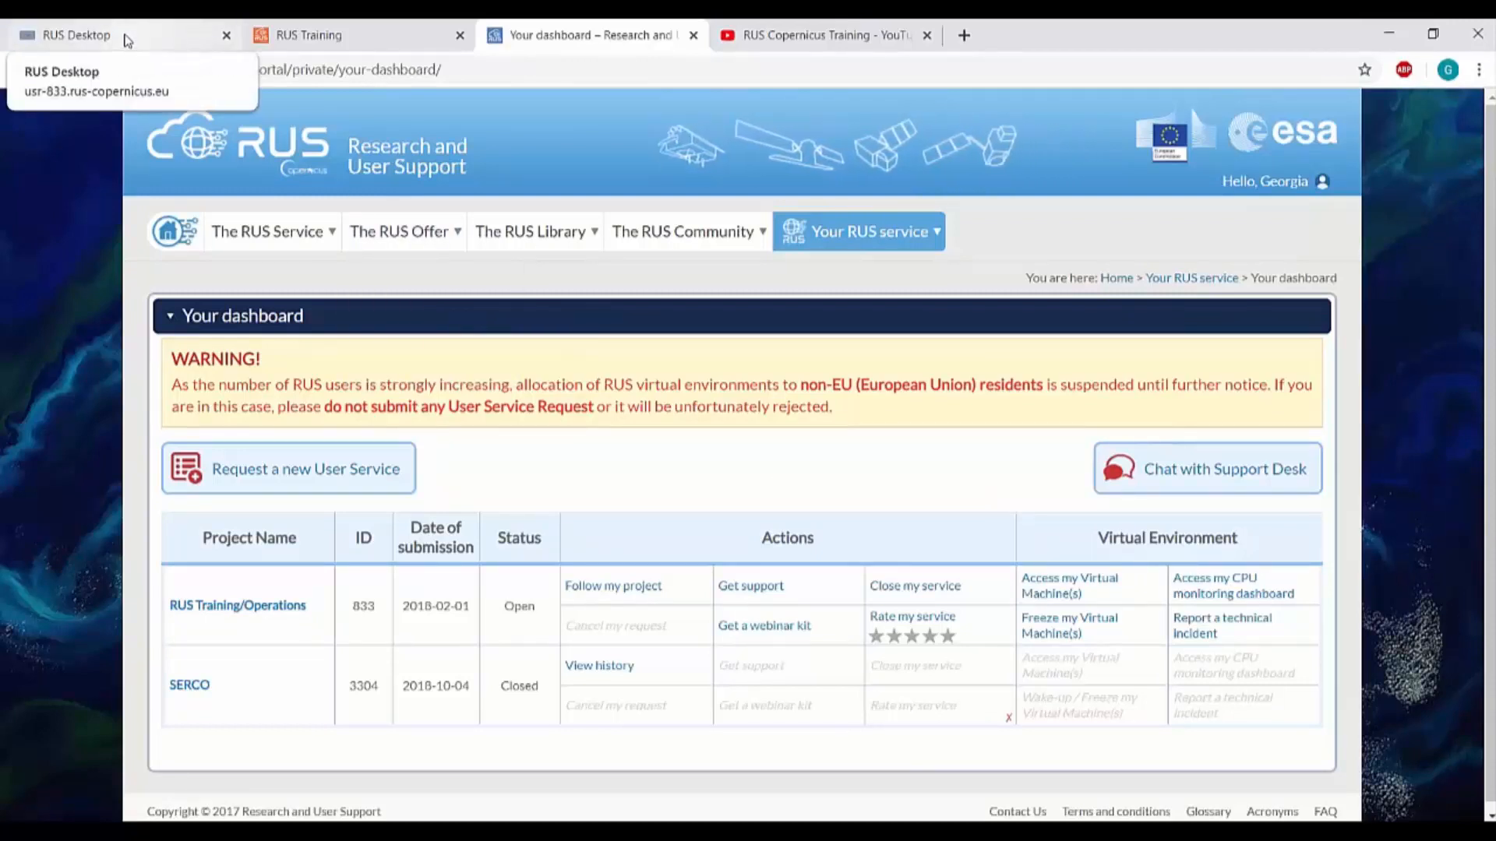
Show the RUS remote desktop fullscreen and launch Firefox on it
{"action": "left_click", "coordinate": [127, 41]}
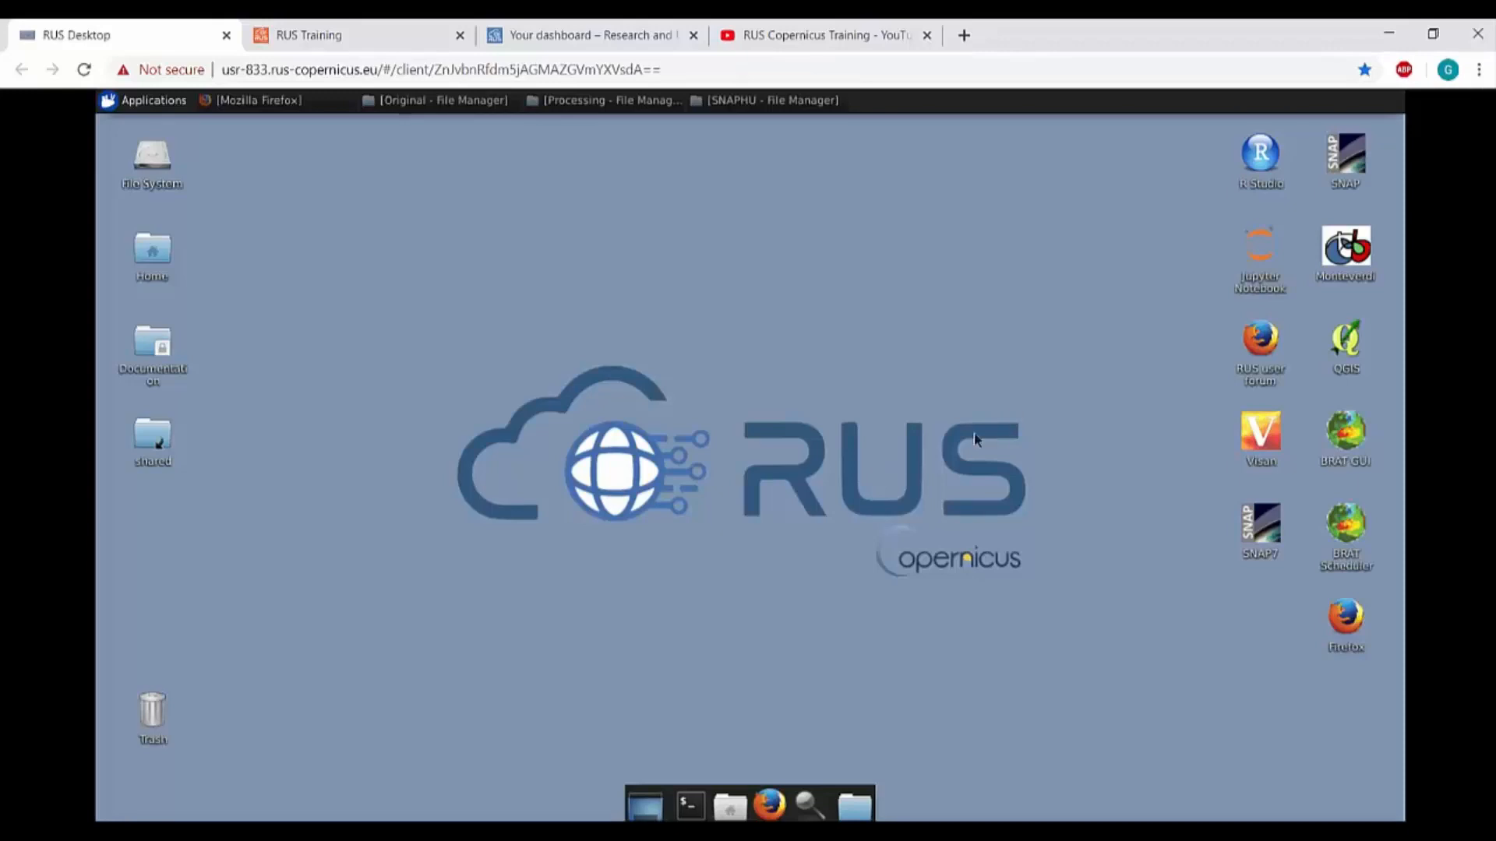
{"action": "left_click", "coordinate": [1478, 69]}
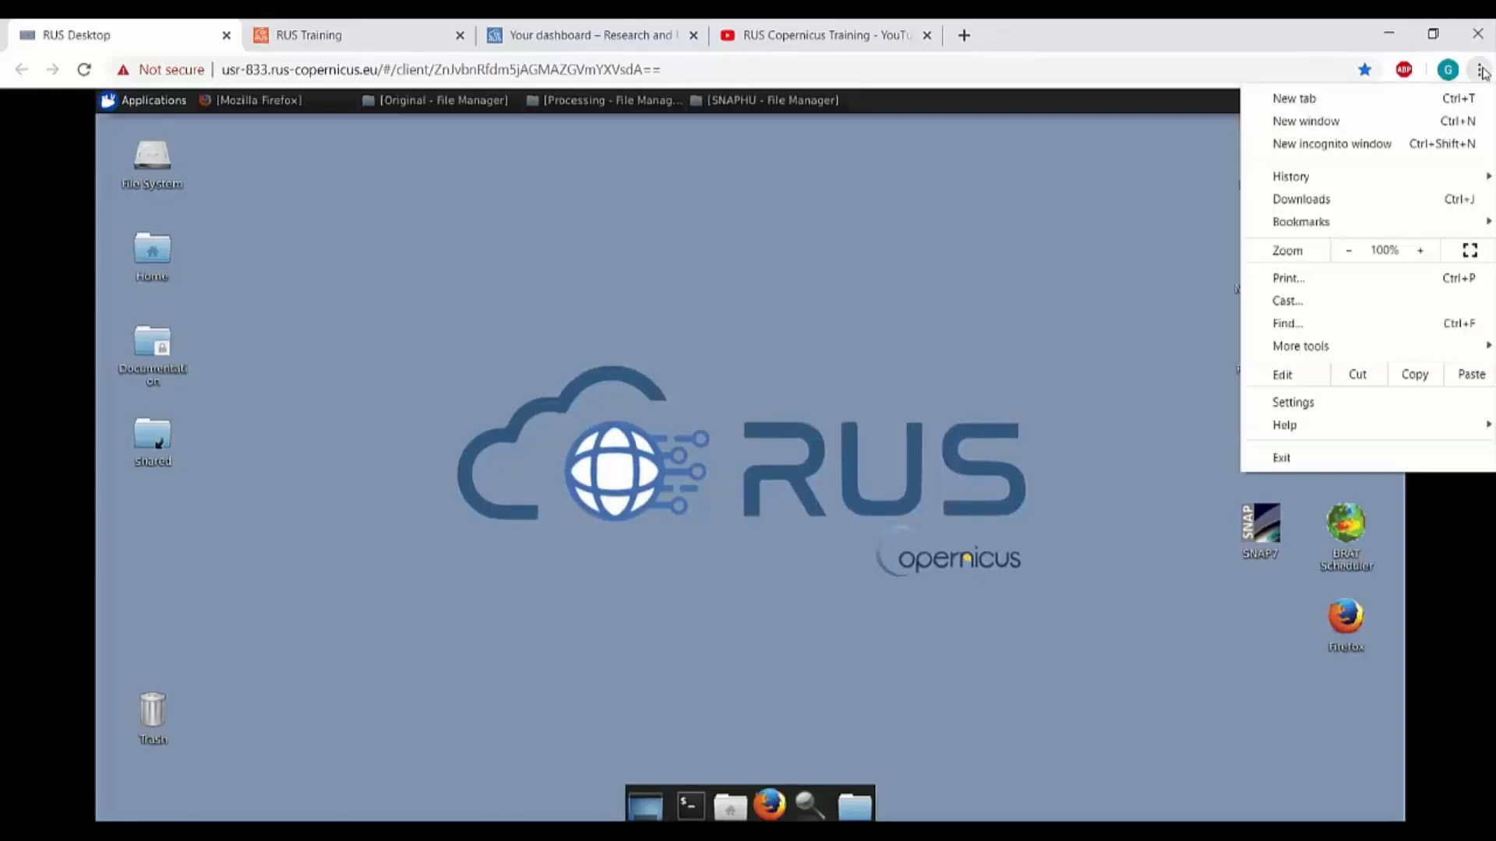
{"action": "left_click", "coordinate": [1470, 250]}
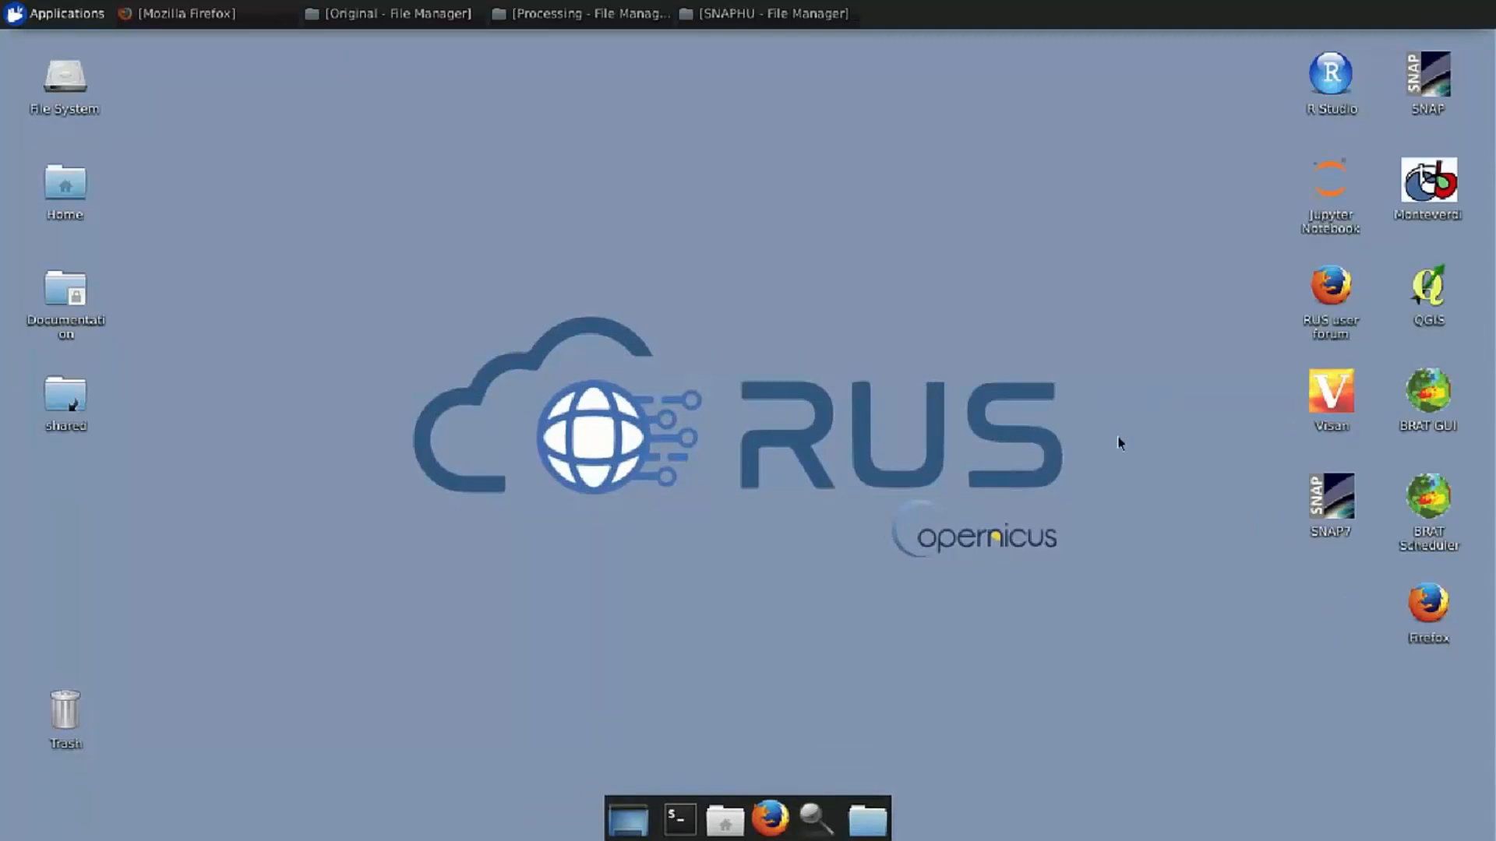
{"action": "double_click", "coordinate": [1422, 615]}
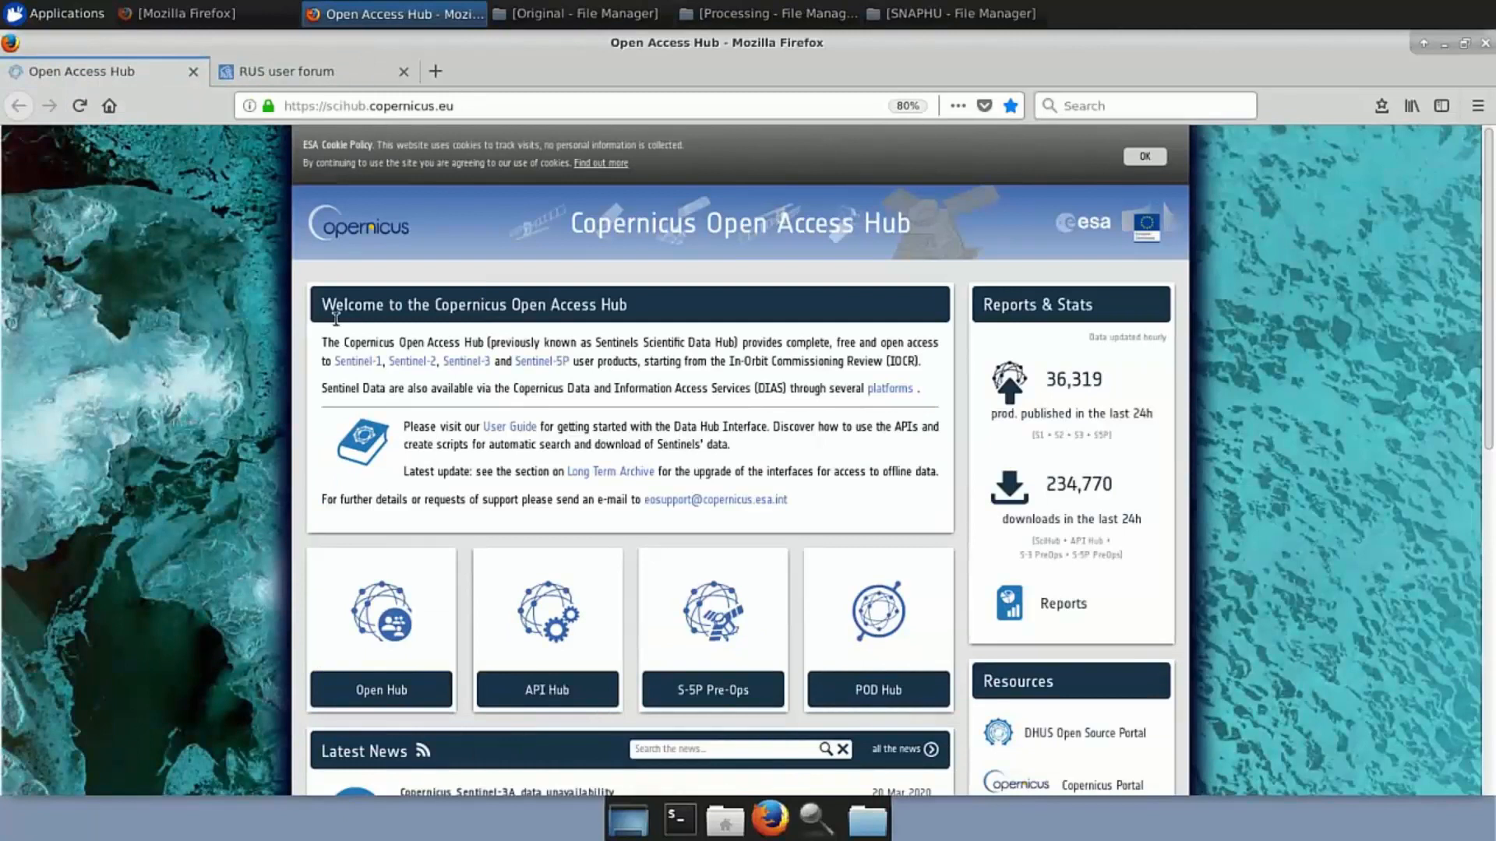
Look through the RUS user forum and Open Access Hub tabs, then close the two-tab window
{"action": "mouse_move", "coordinate": [392, 623]}
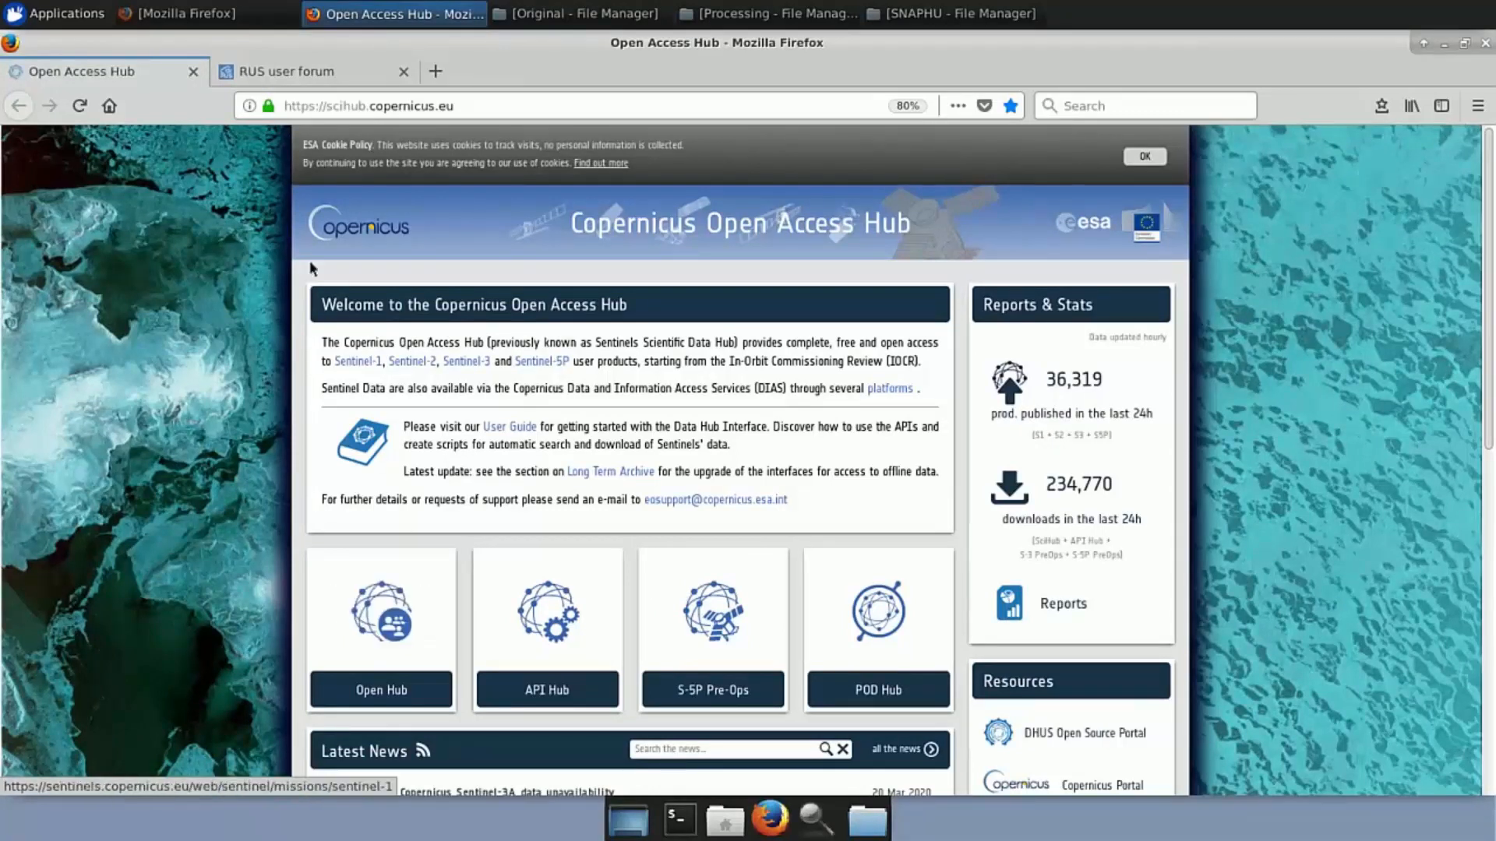
{"action": "left_click", "coordinate": [293, 81]}
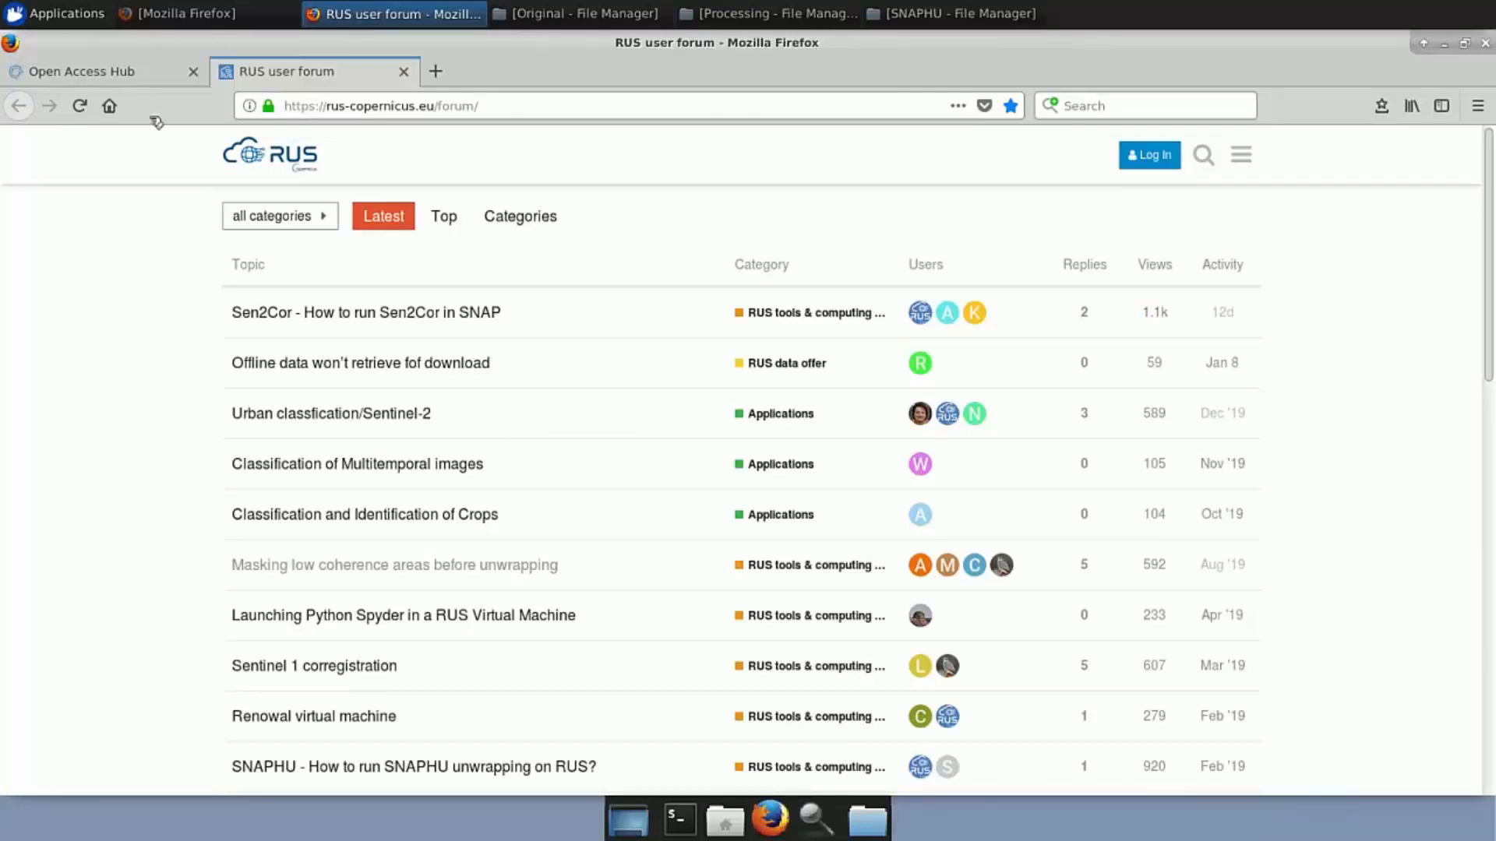
{"action": "left_click", "coordinate": [67, 81]}
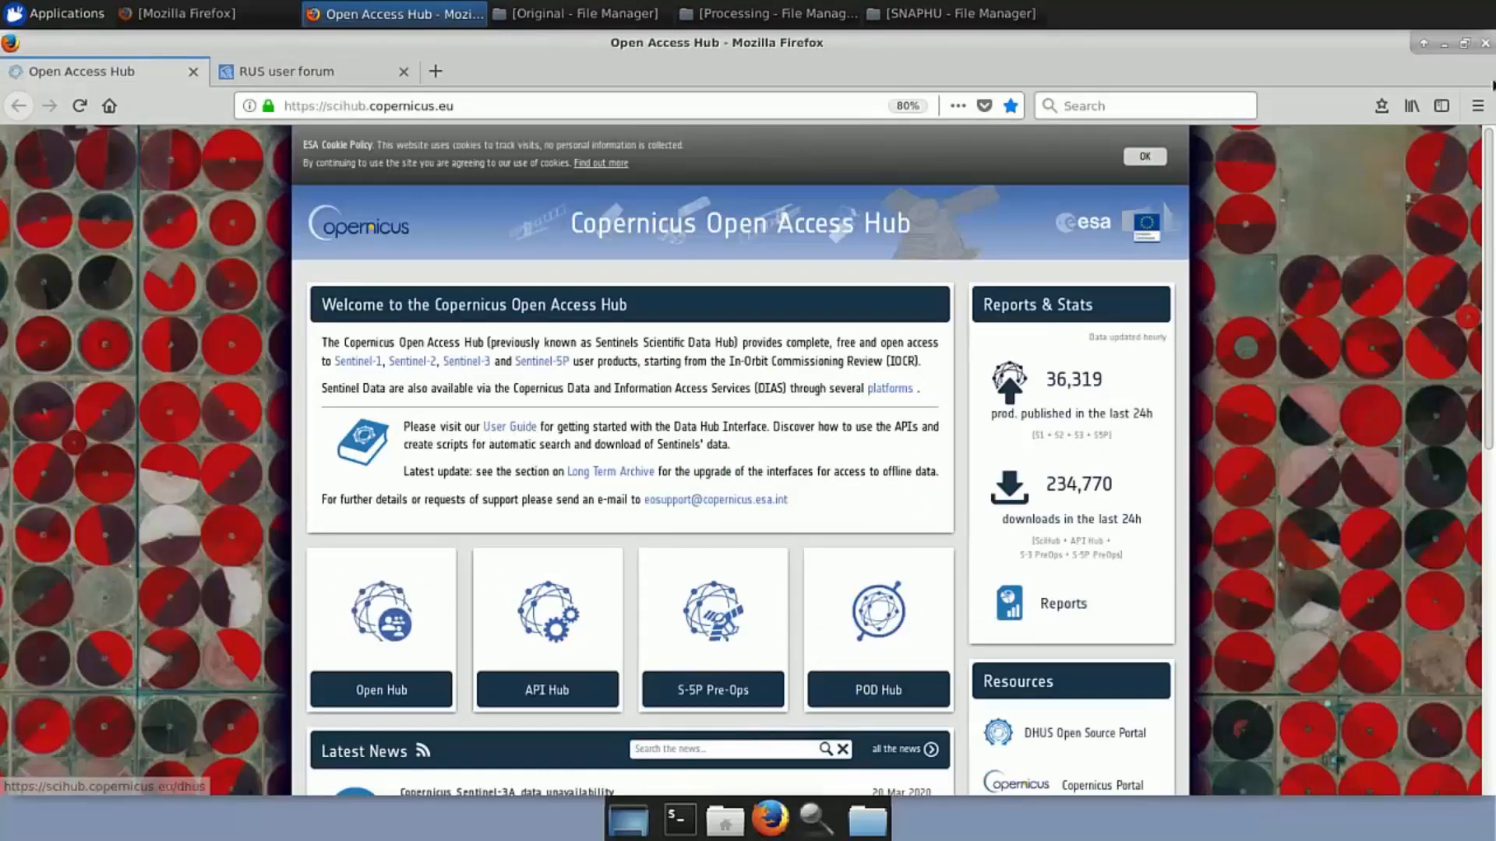
{"action": "left_click", "coordinate": [1486, 44]}
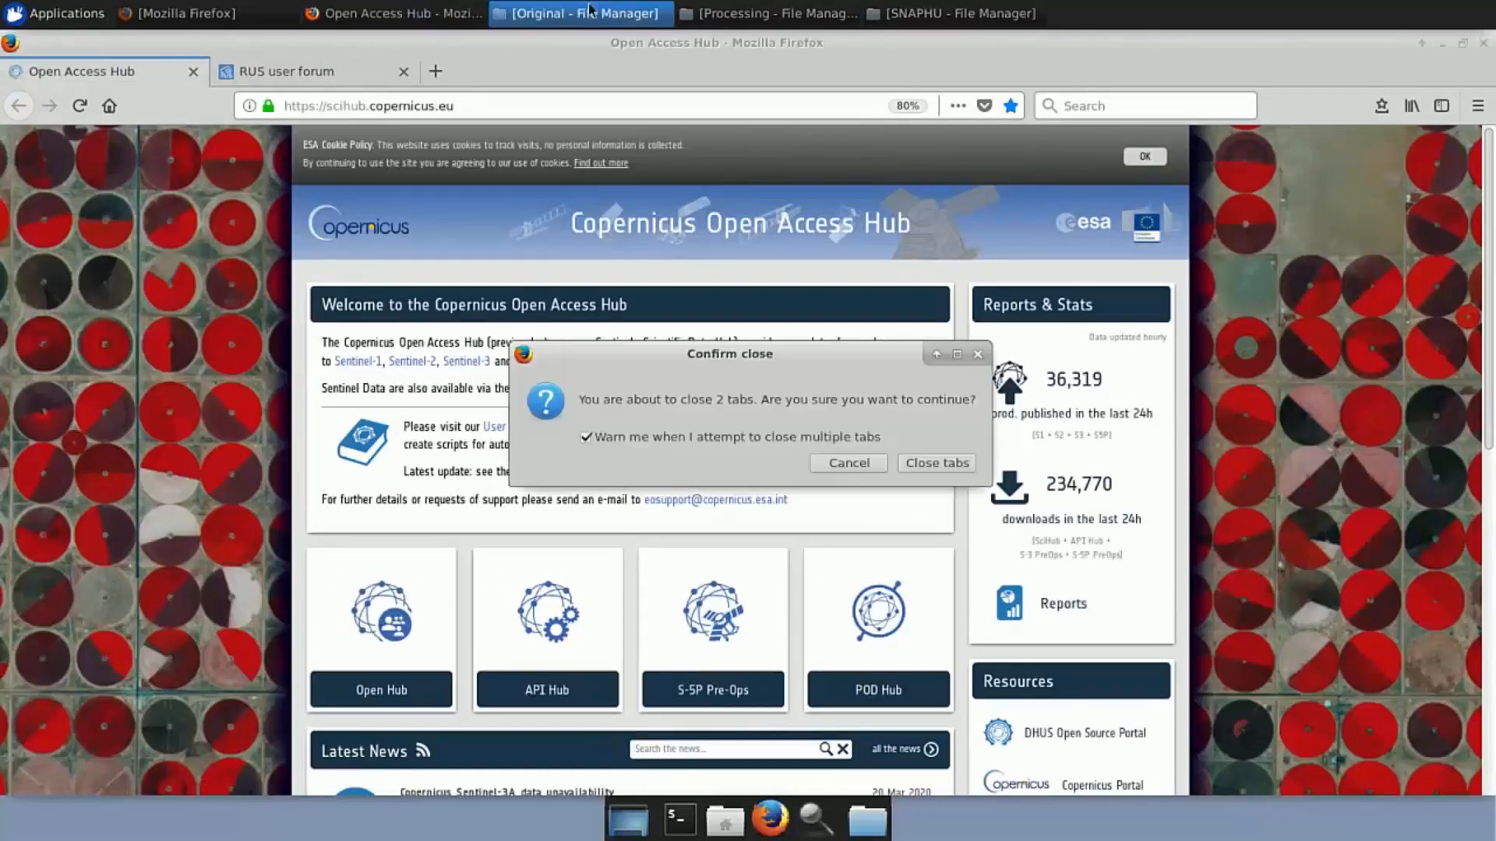
Confirm closing both tabs and scroll through the Open Access Hub page
{"action": "left_click", "coordinate": [961, 469]}
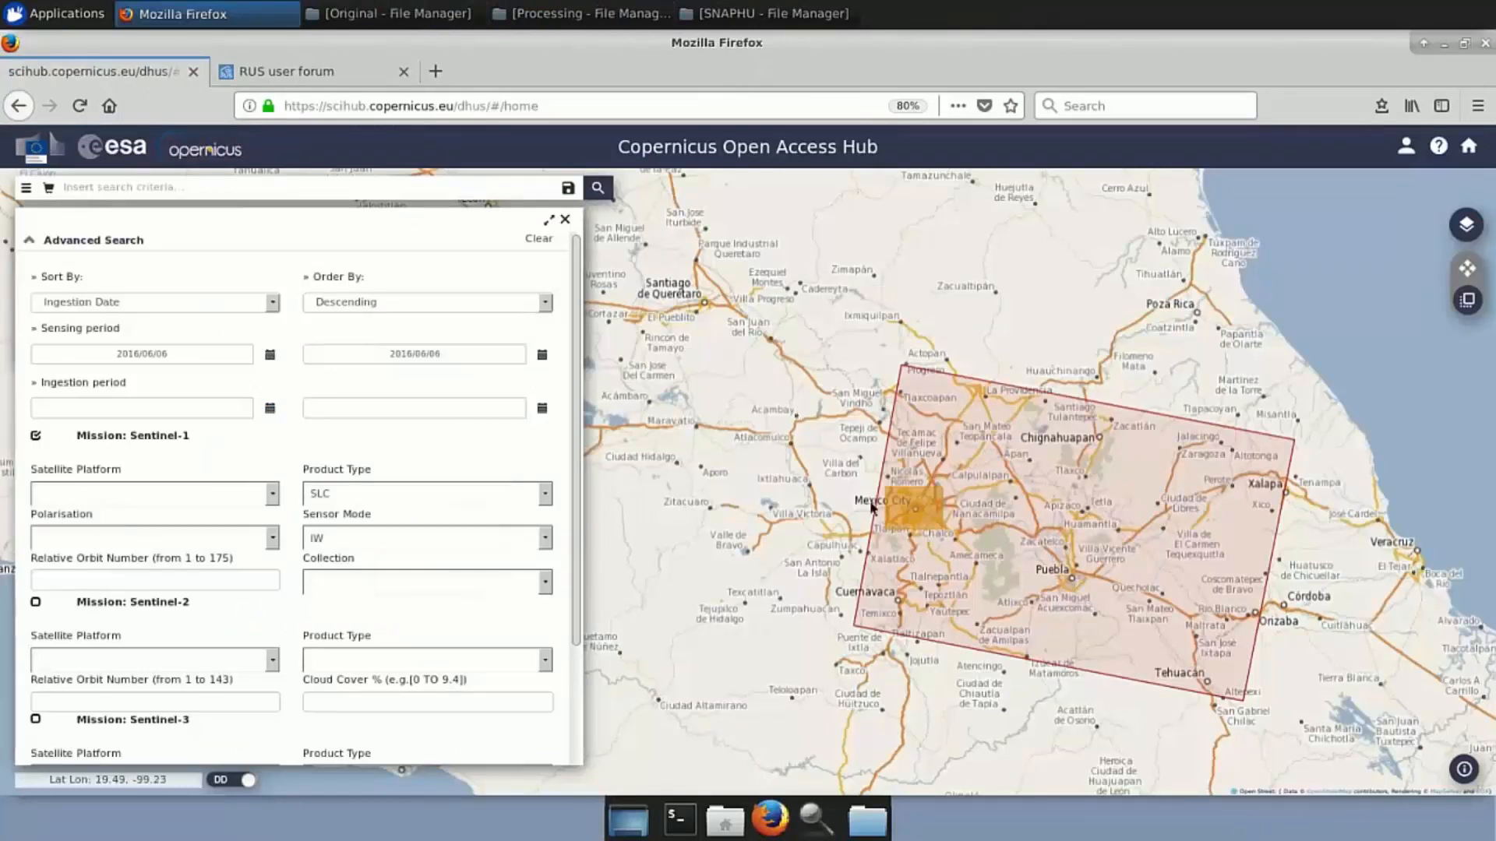
{"action": "scroll", "coordinate": [925, 511], "scroll_direction": "down", "scroll_amount": 2}
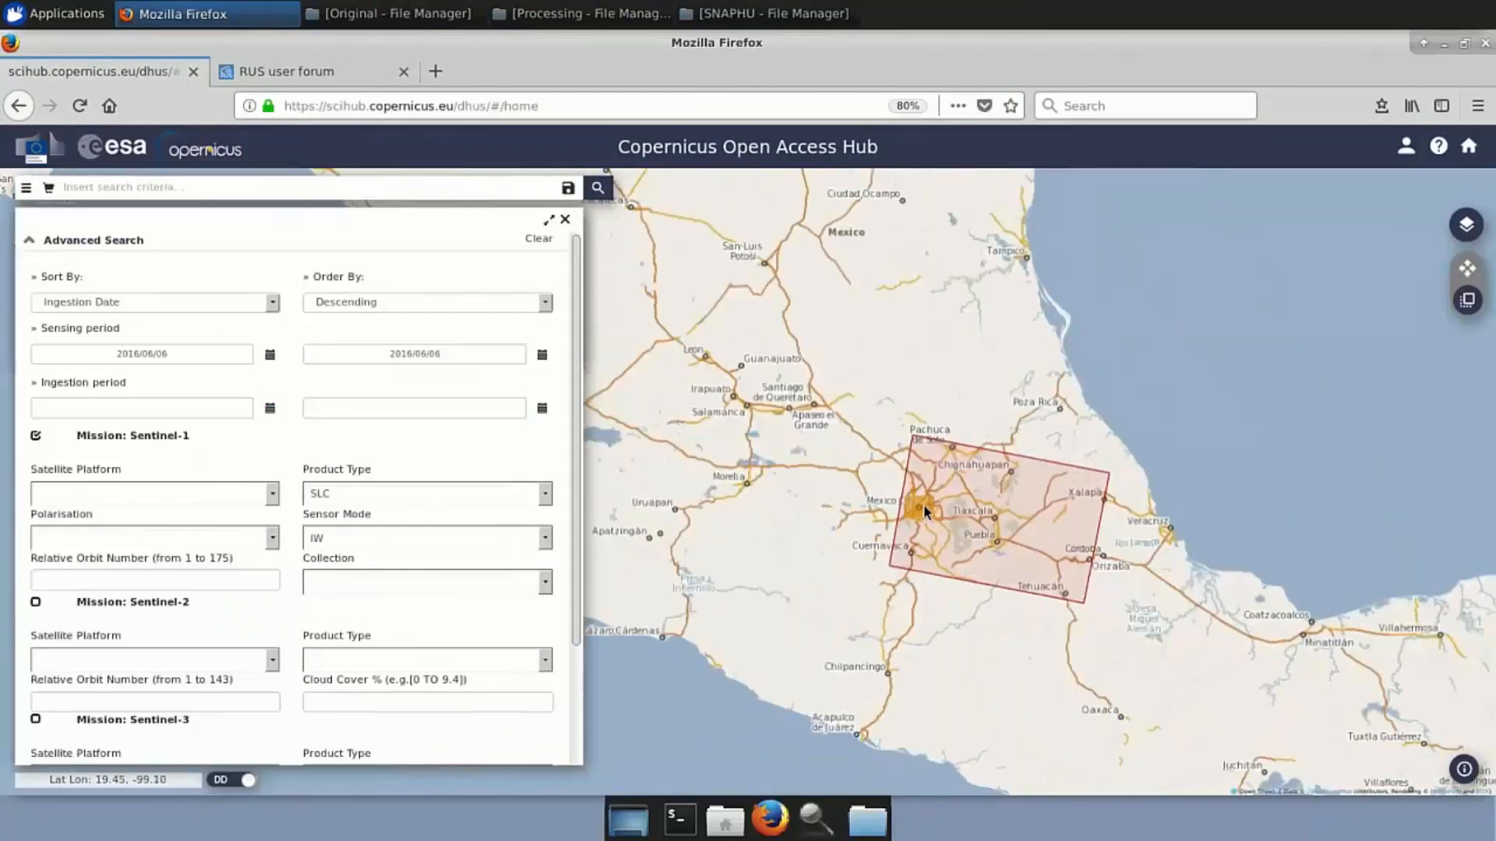
{"action": "scroll", "coordinate": [925, 511], "scroll_direction": "up", "scroll_amount": 4}
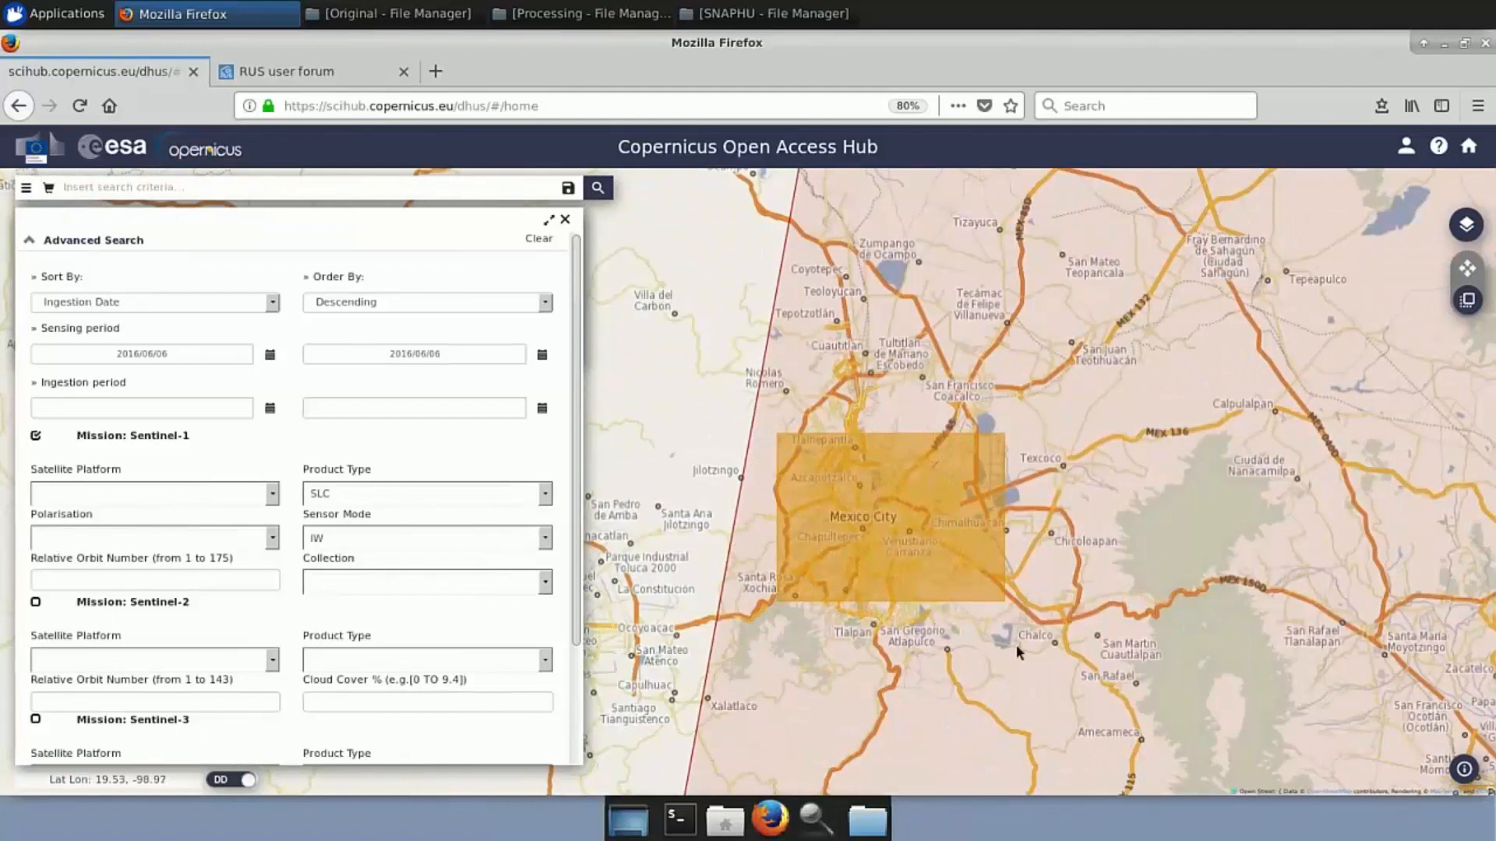
{"action": "scroll", "coordinate": [906, 644], "scroll_direction": "up", "scroll_amount": 2}
{"action": "scroll", "coordinate": [906, 643], "scroll_direction": "down", "scroll_amount": 2}
{"action": "scroll", "coordinate": [907, 644], "scroll_direction": "down", "scroll_amount": 2}
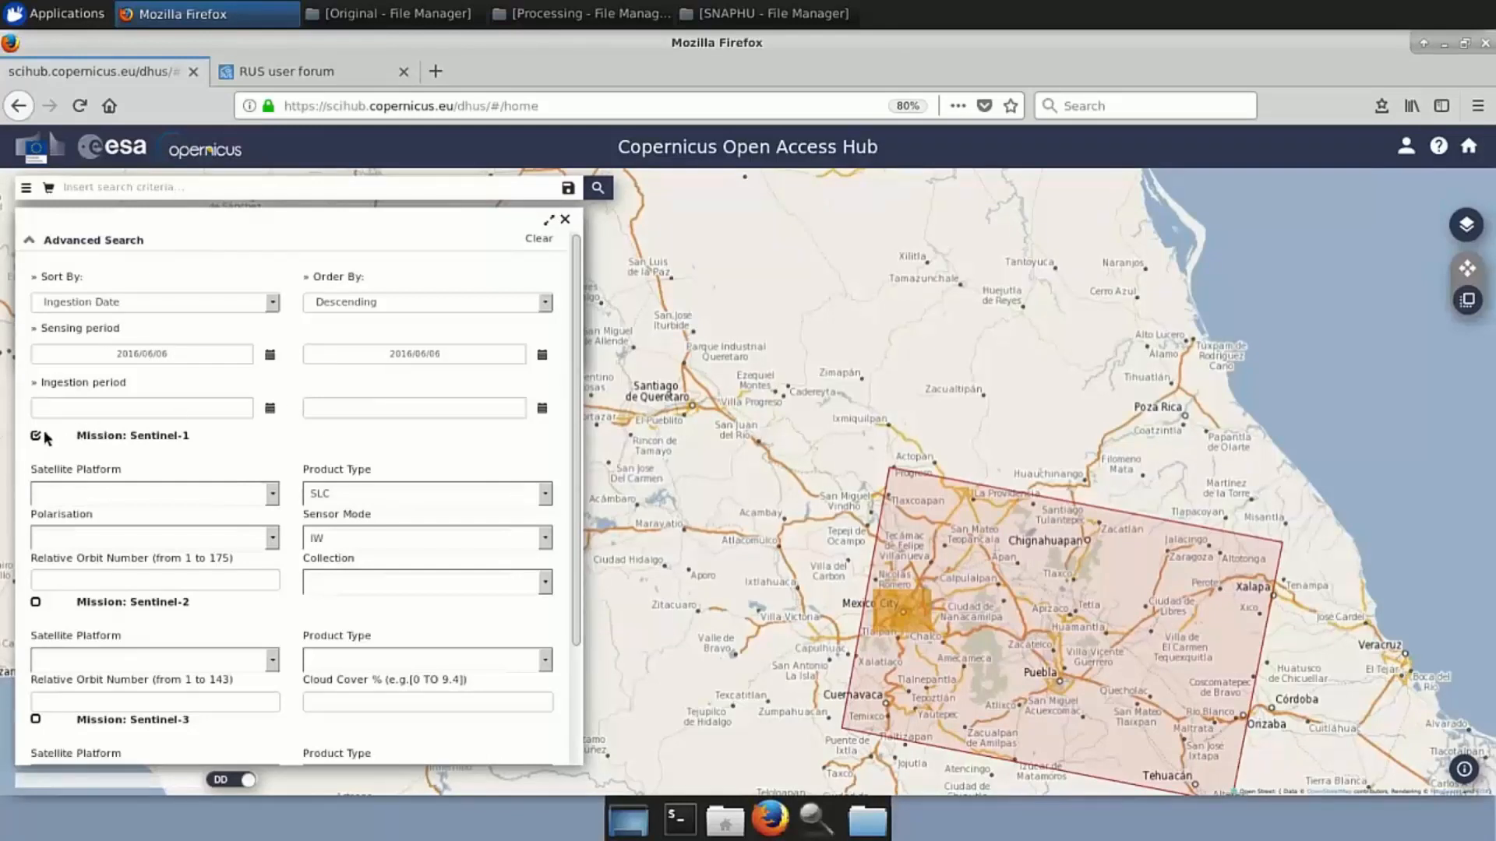
Search with Product Type SLC and Sensor Mode IW in Advanced Search
{"action": "left_click", "coordinate": [546, 495]}
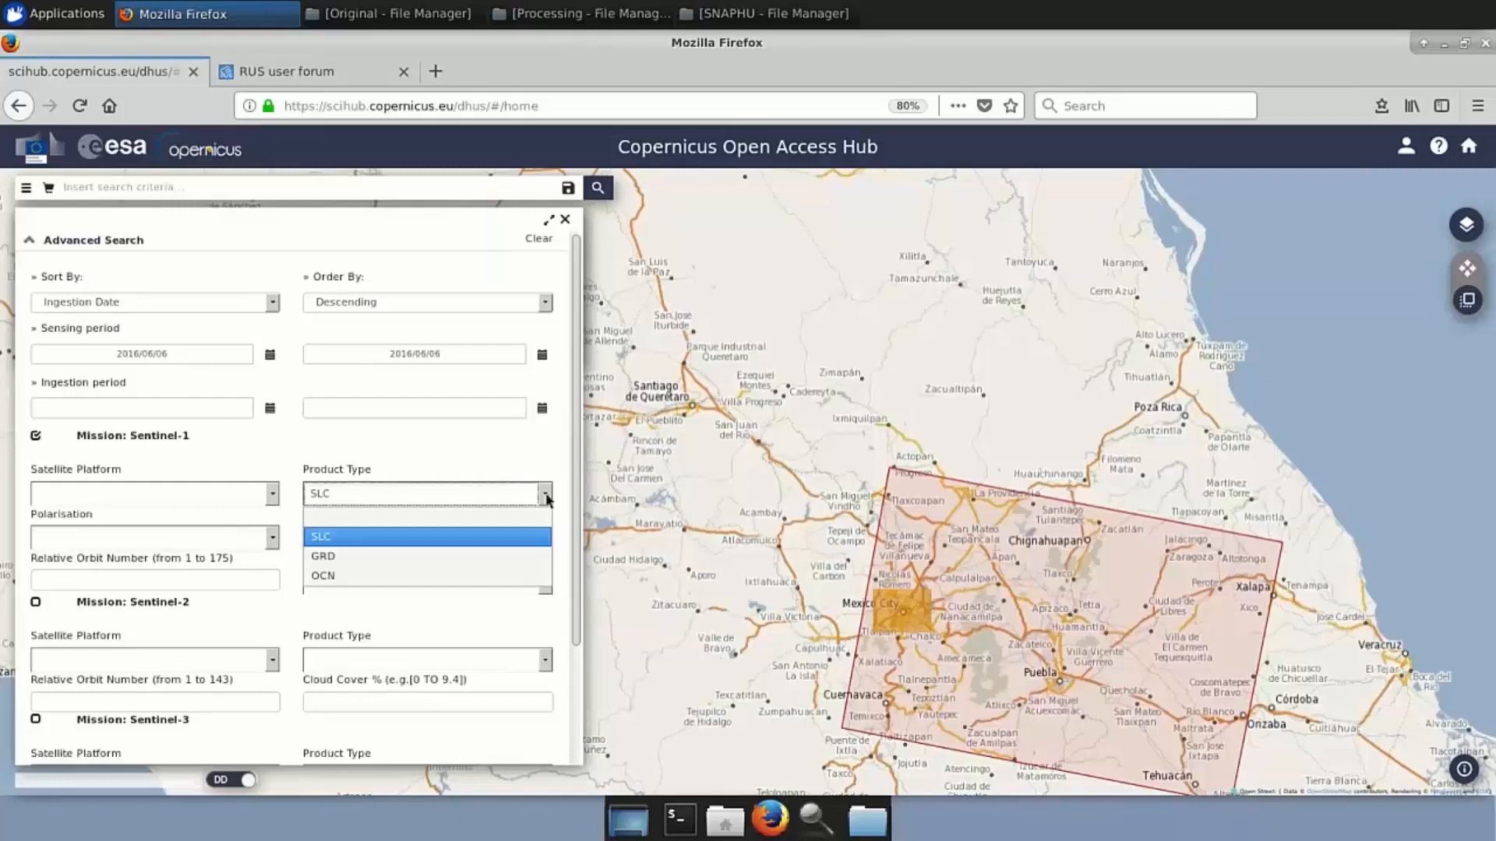
{"action": "left_click", "coordinate": [390, 537]}
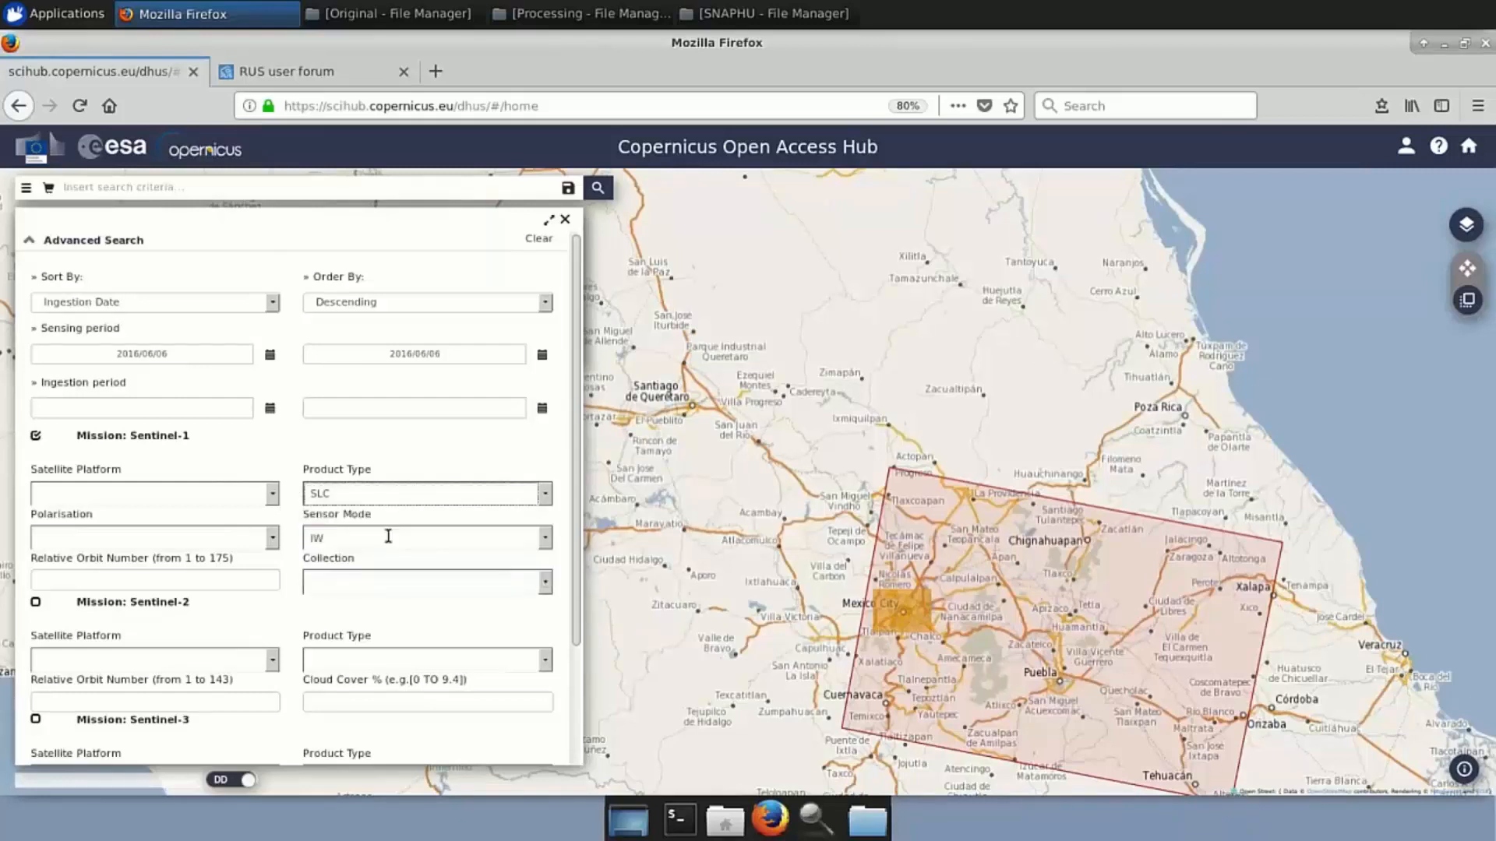
{"action": "left_click", "coordinate": [544, 536]}
{"action": "left_click", "coordinate": [319, 601]}
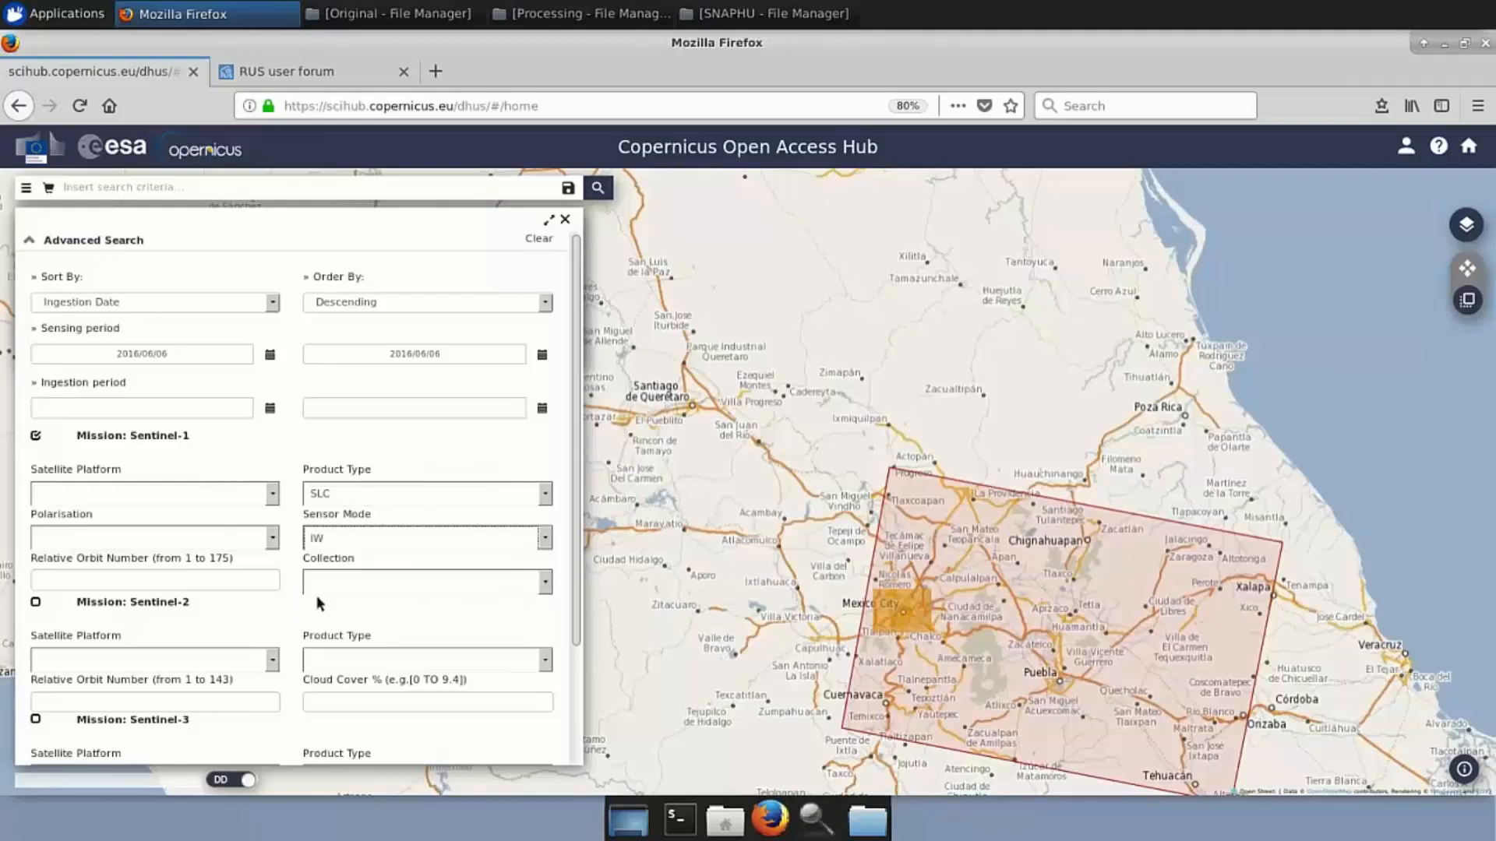
{"action": "left_click", "coordinate": [598, 188]}
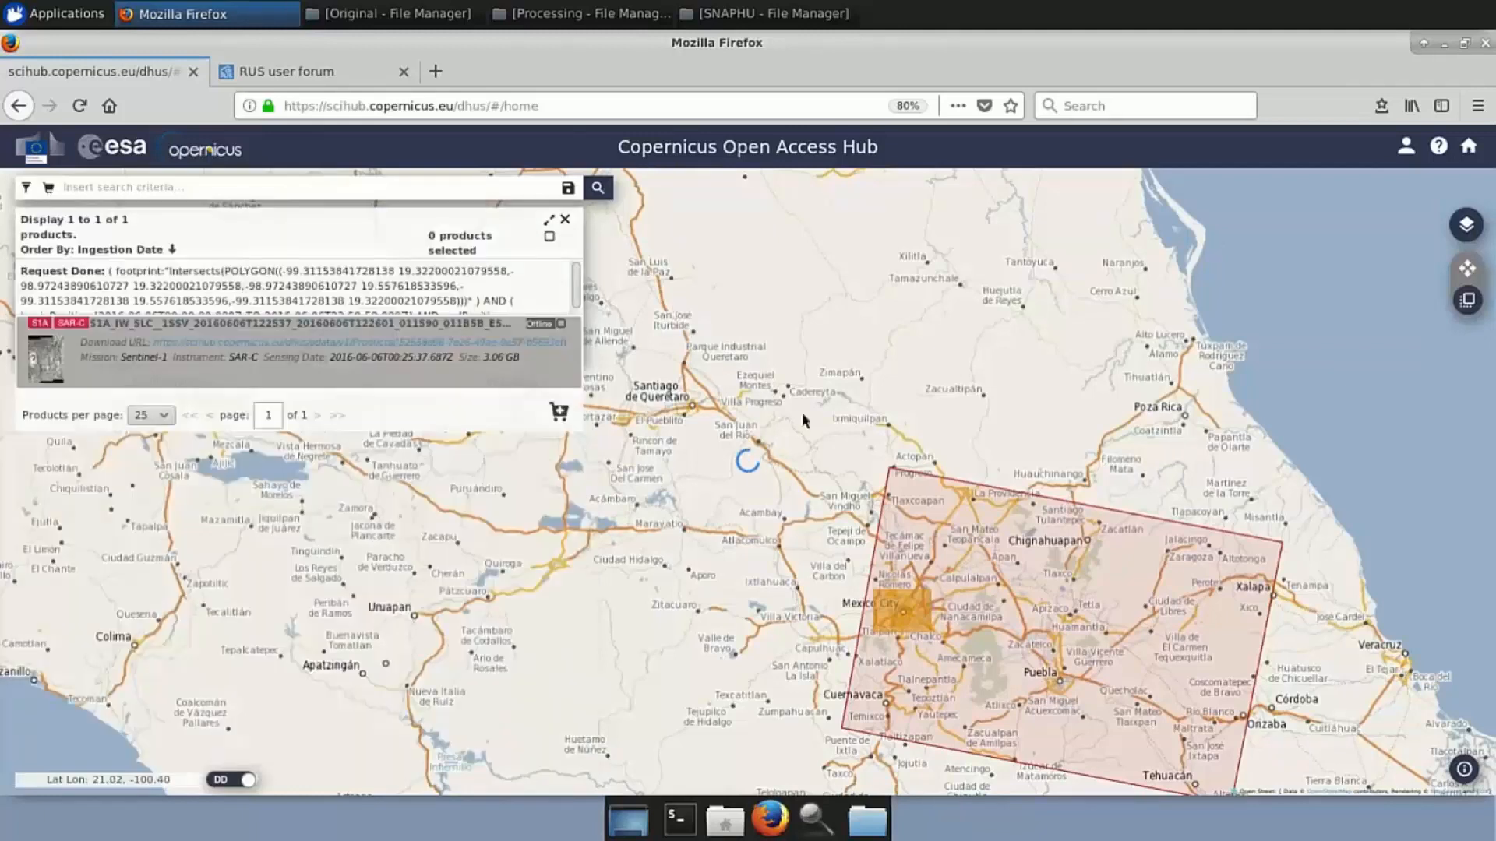
Draw the area of interest over Mexico City and pan to center the product footprint
{"action": "left_click_drag", "start_coordinate": [823, 472], "coordinate": [805, 442]}
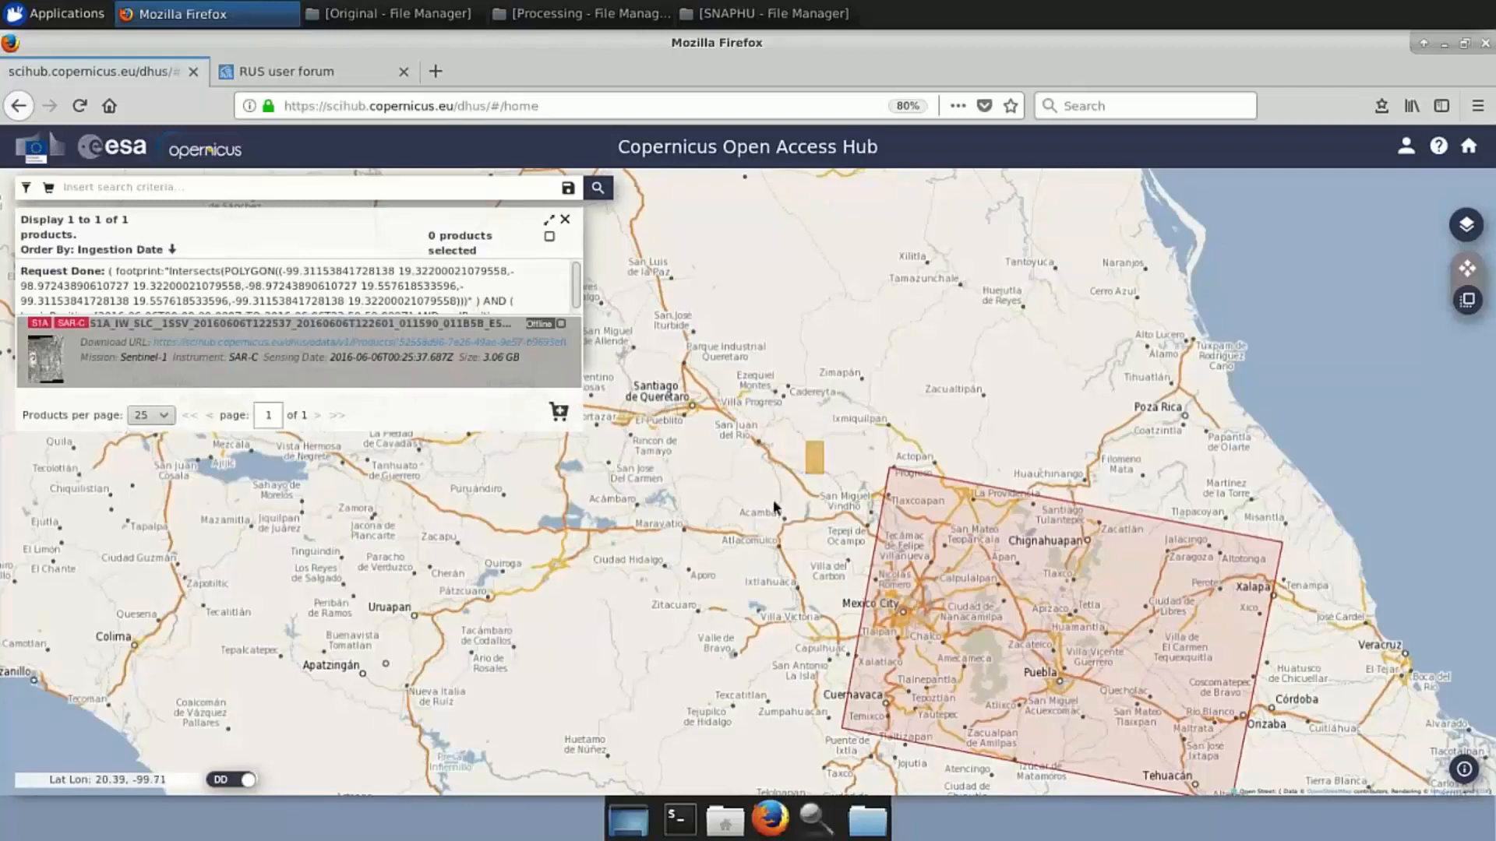
{"action": "left_click_drag", "start_coordinate": [876, 584], "coordinate": [935, 629]}
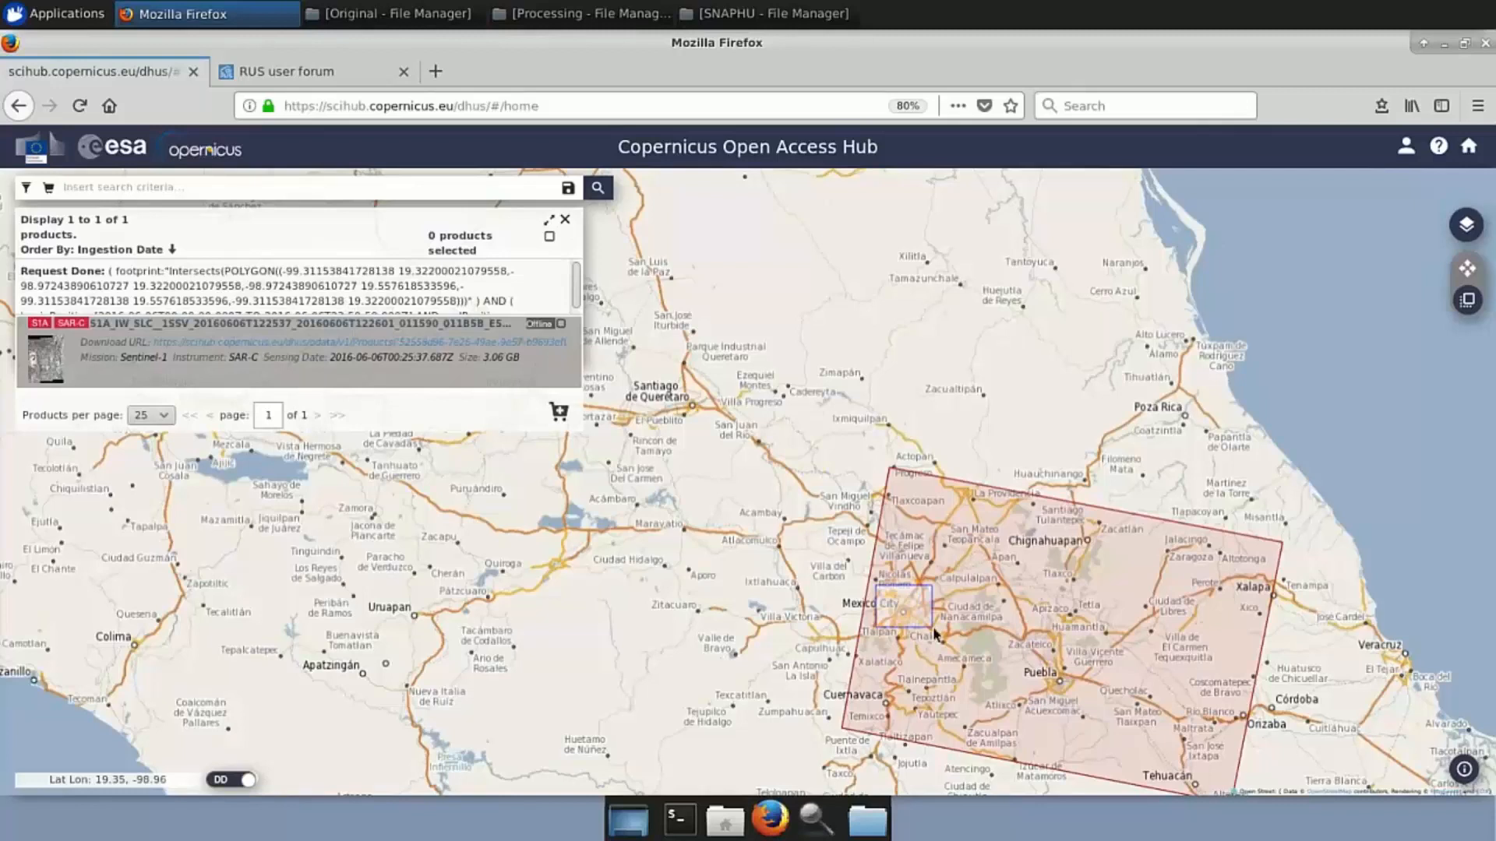
{"action": "left_click", "coordinate": [1460, 271]}
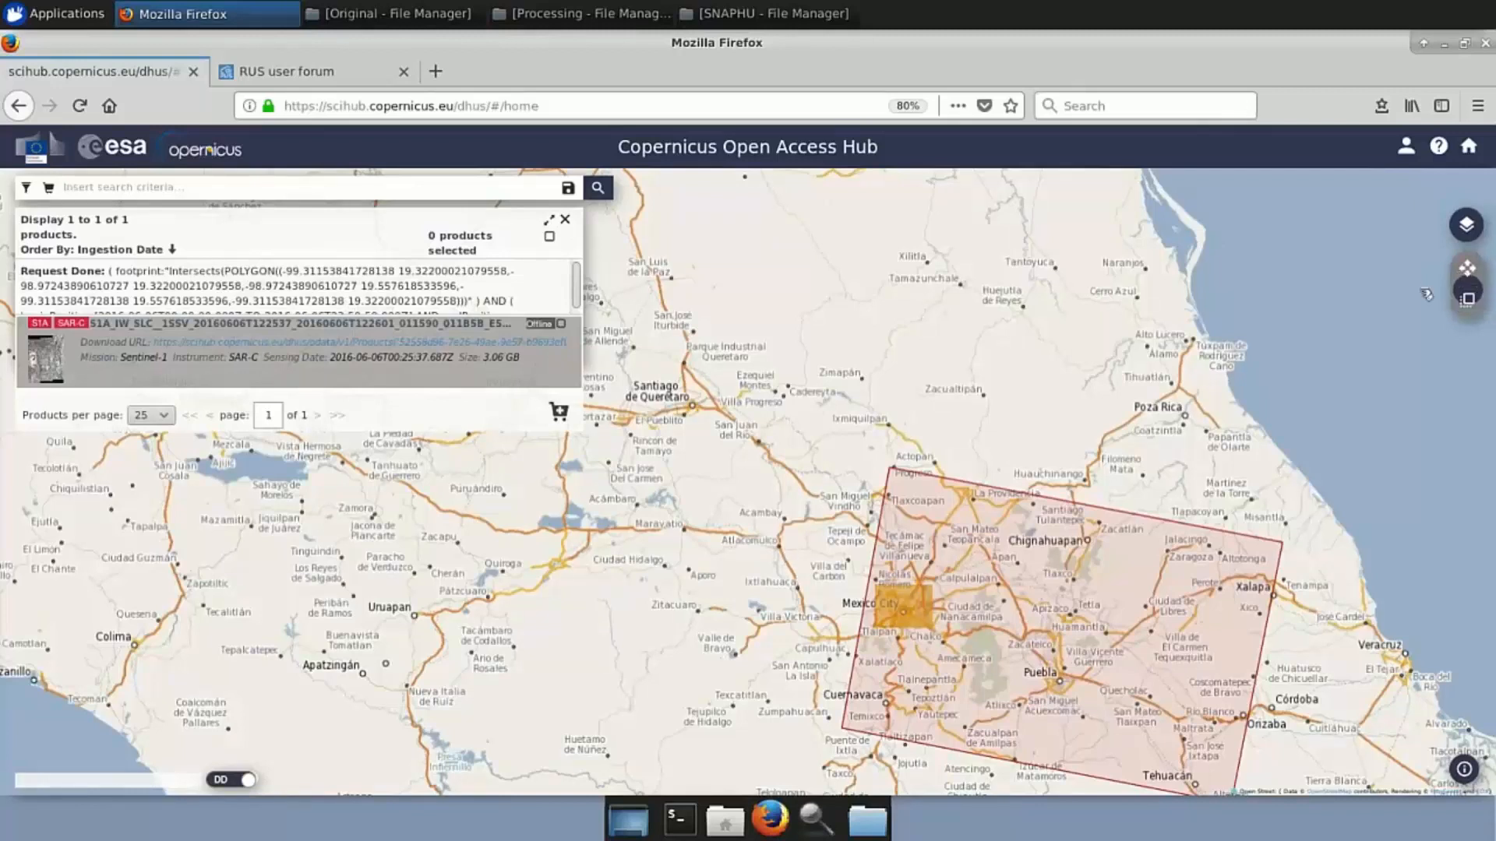
{"action": "left_click_drag", "start_coordinate": [1061, 405], "coordinate": [979, 290]}
Request download of the offline 3.06 GB Sentinel-1 SLC product
{"action": "mouse_move", "coordinate": [423, 376]}
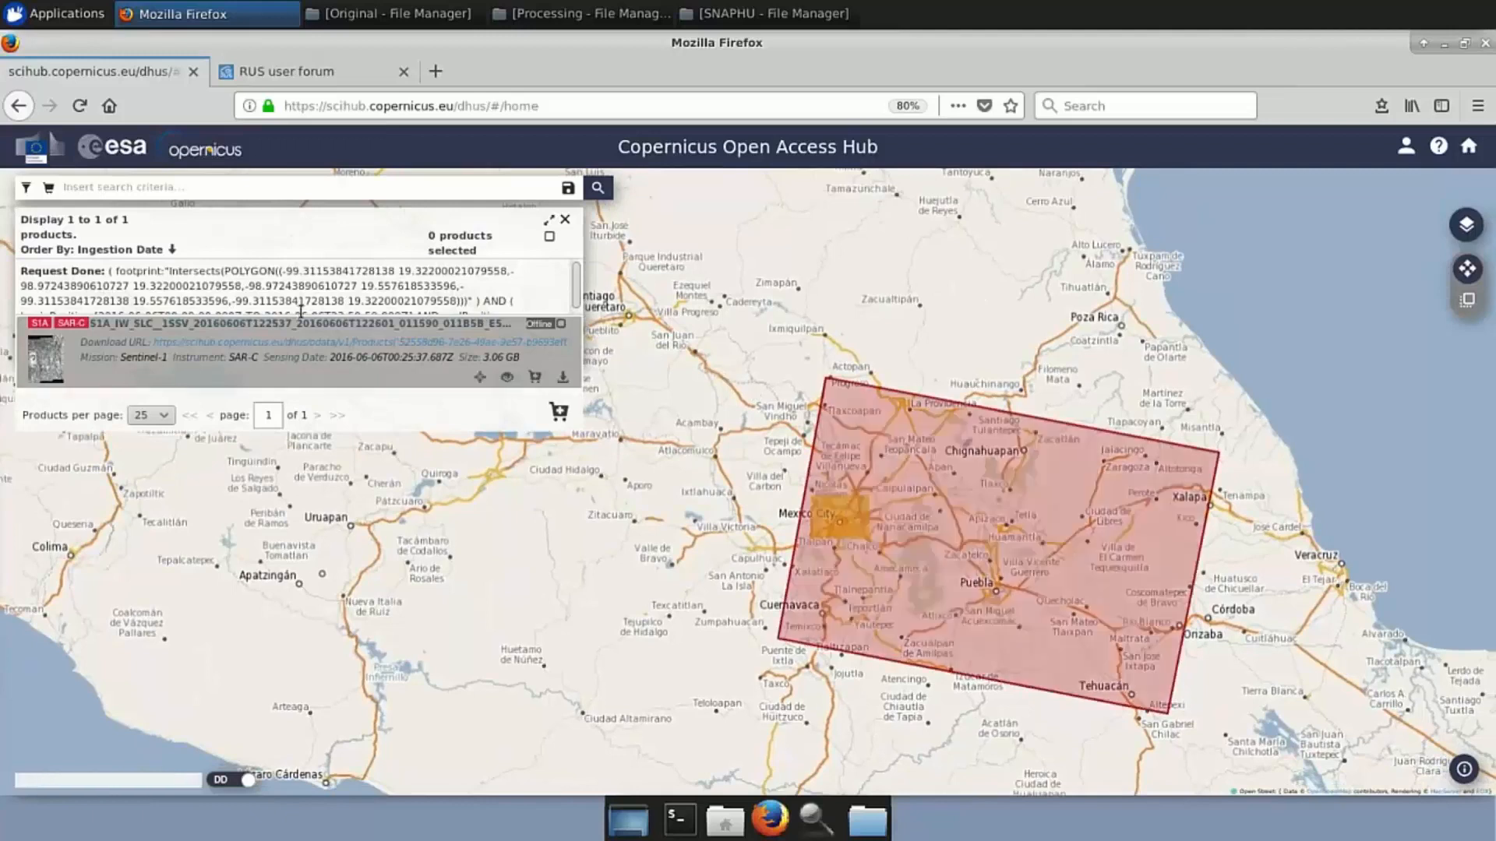
{"action": "left_click", "coordinate": [564, 378]}
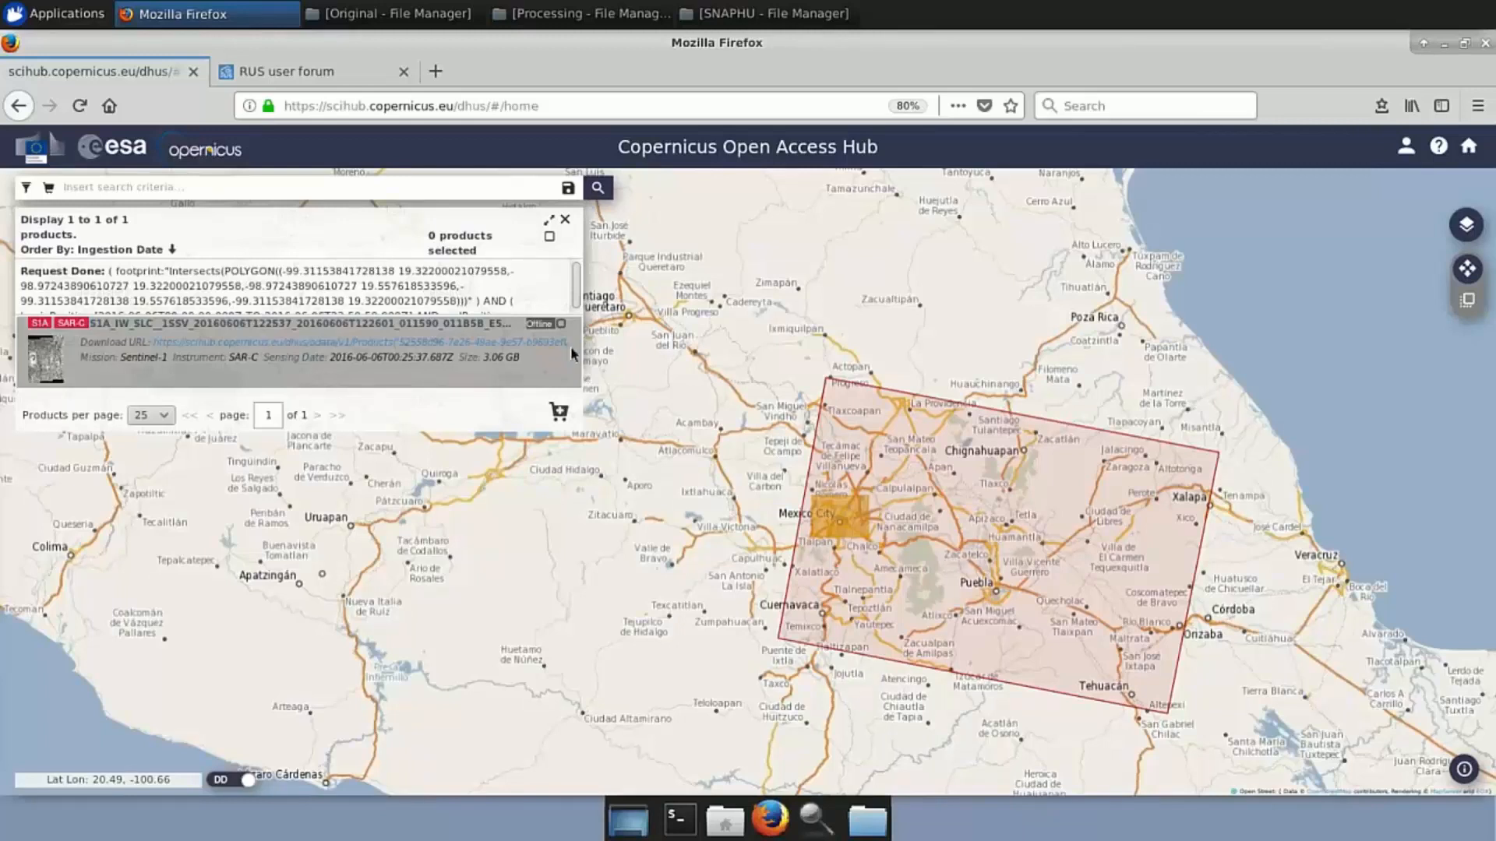
{"action": "mouse_move", "coordinate": [572, 354]}
{"action": "left_click", "coordinate": [572, 383]}
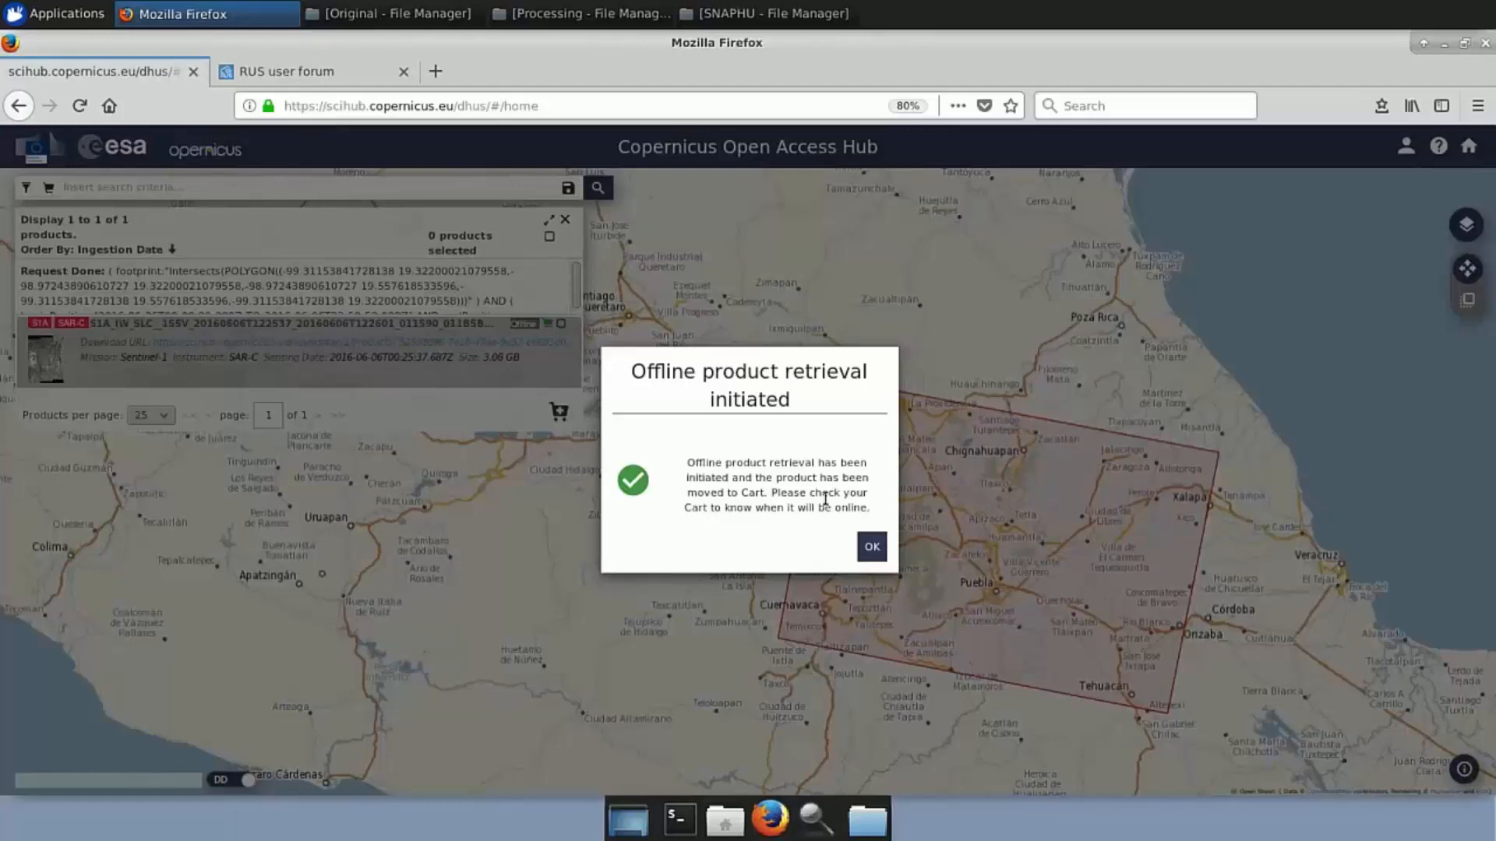
Dismiss the 'Offline product retrieval initiated' notice with OK
{"action": "left_click", "coordinate": [872, 547]}
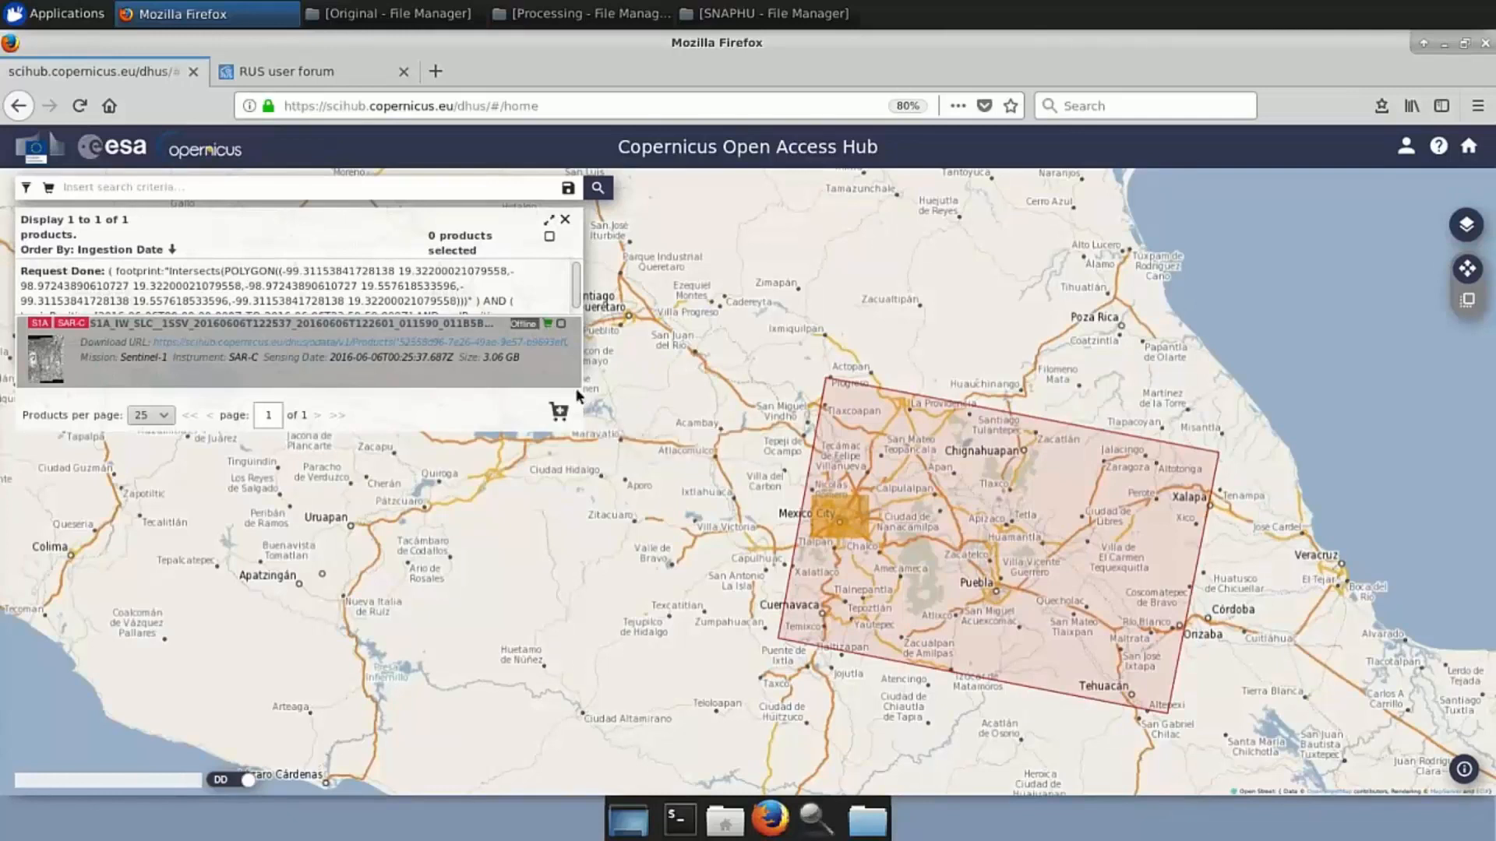
Check the Cart contents, then return to the Advanced Search filters
{"action": "left_click", "coordinate": [1404, 155]}
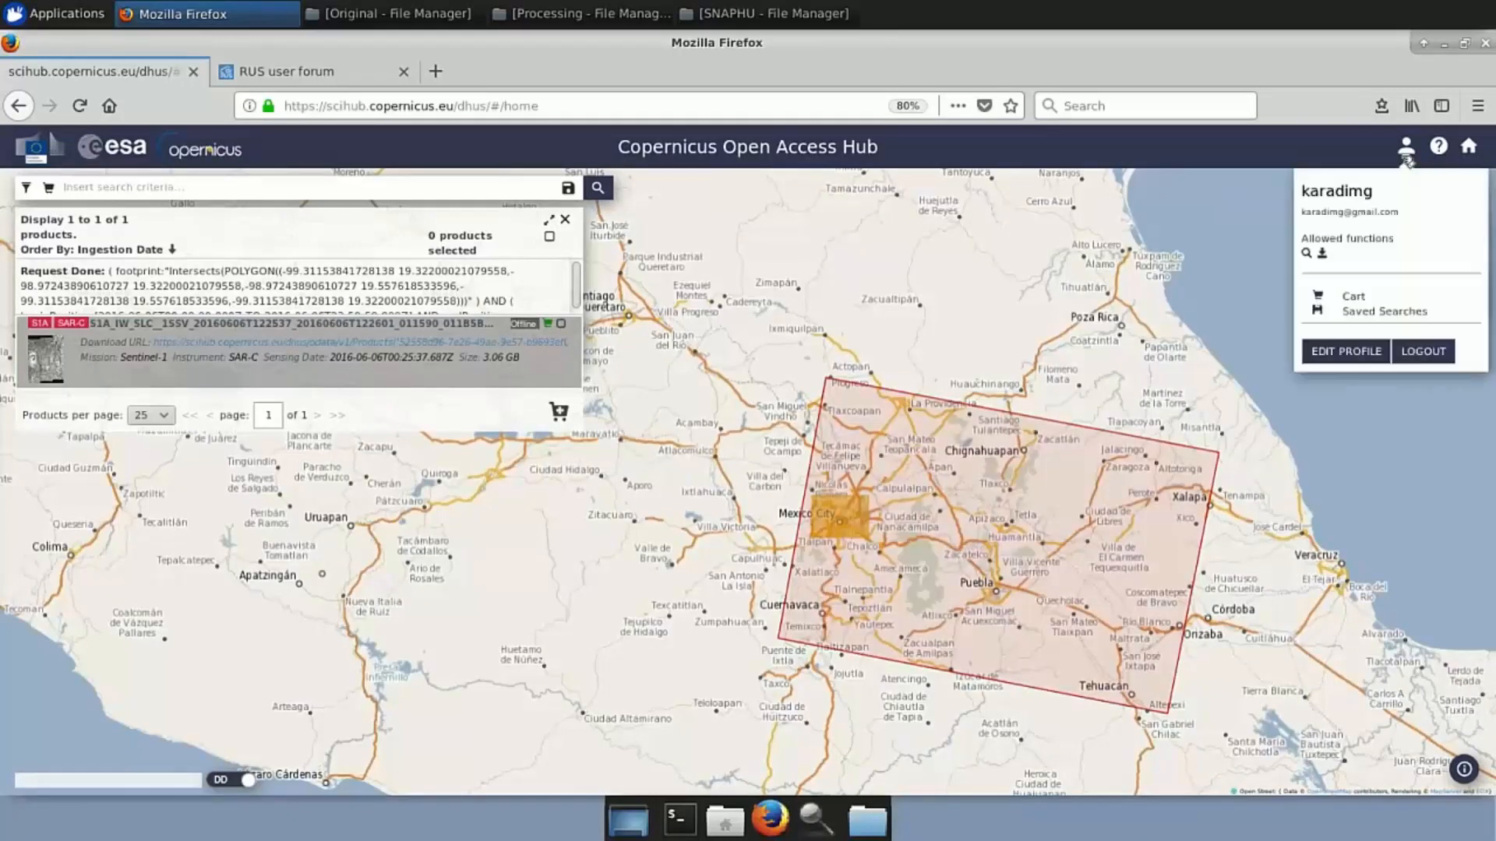
{"action": "left_click", "coordinate": [1355, 296]}
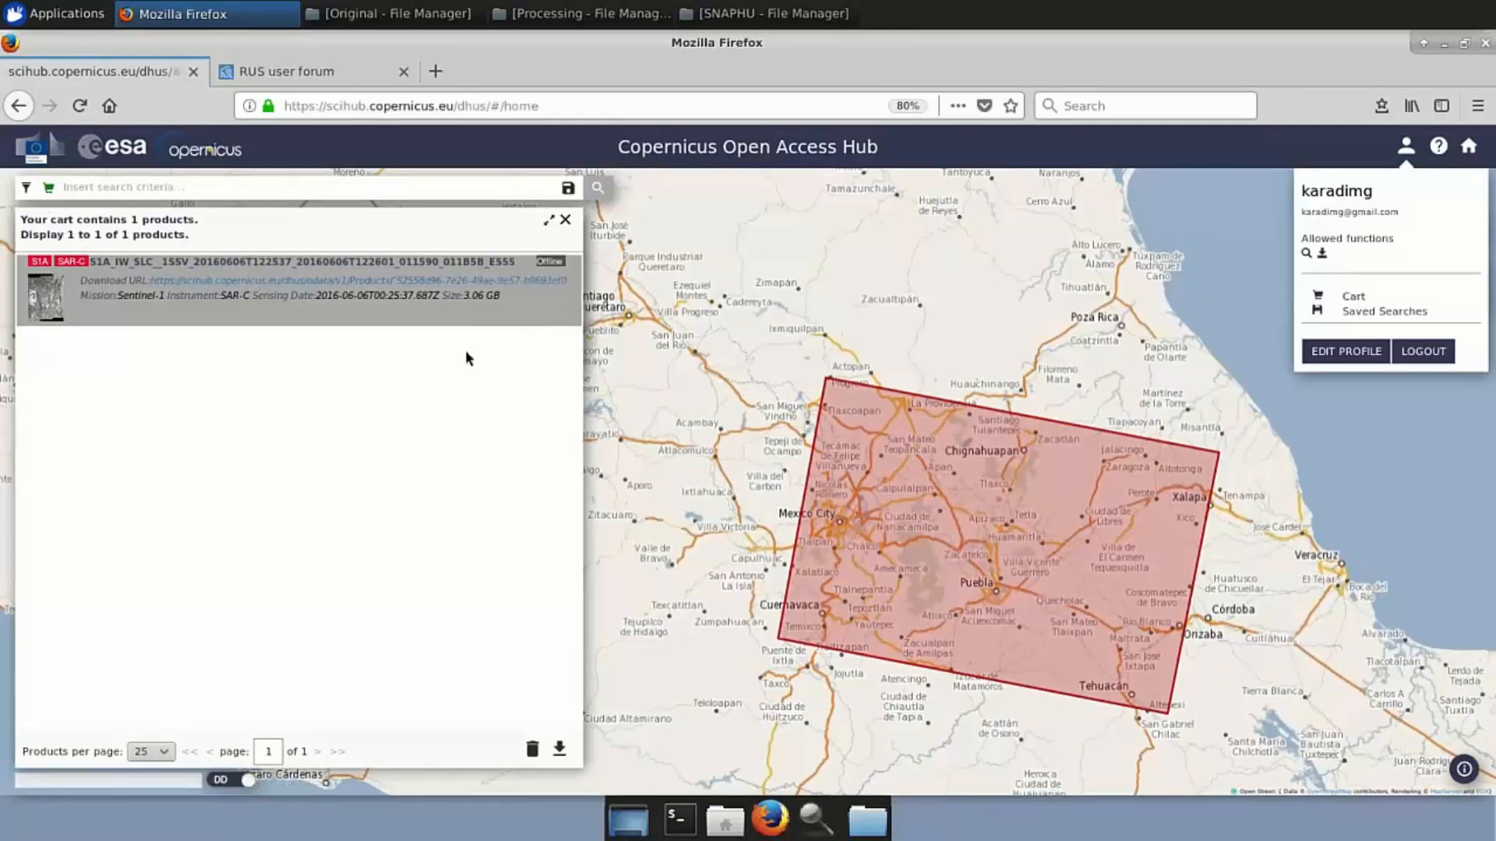
{"action": "left_click", "coordinate": [35, 189]}
{"action": "left_click", "coordinate": [35, 189]}
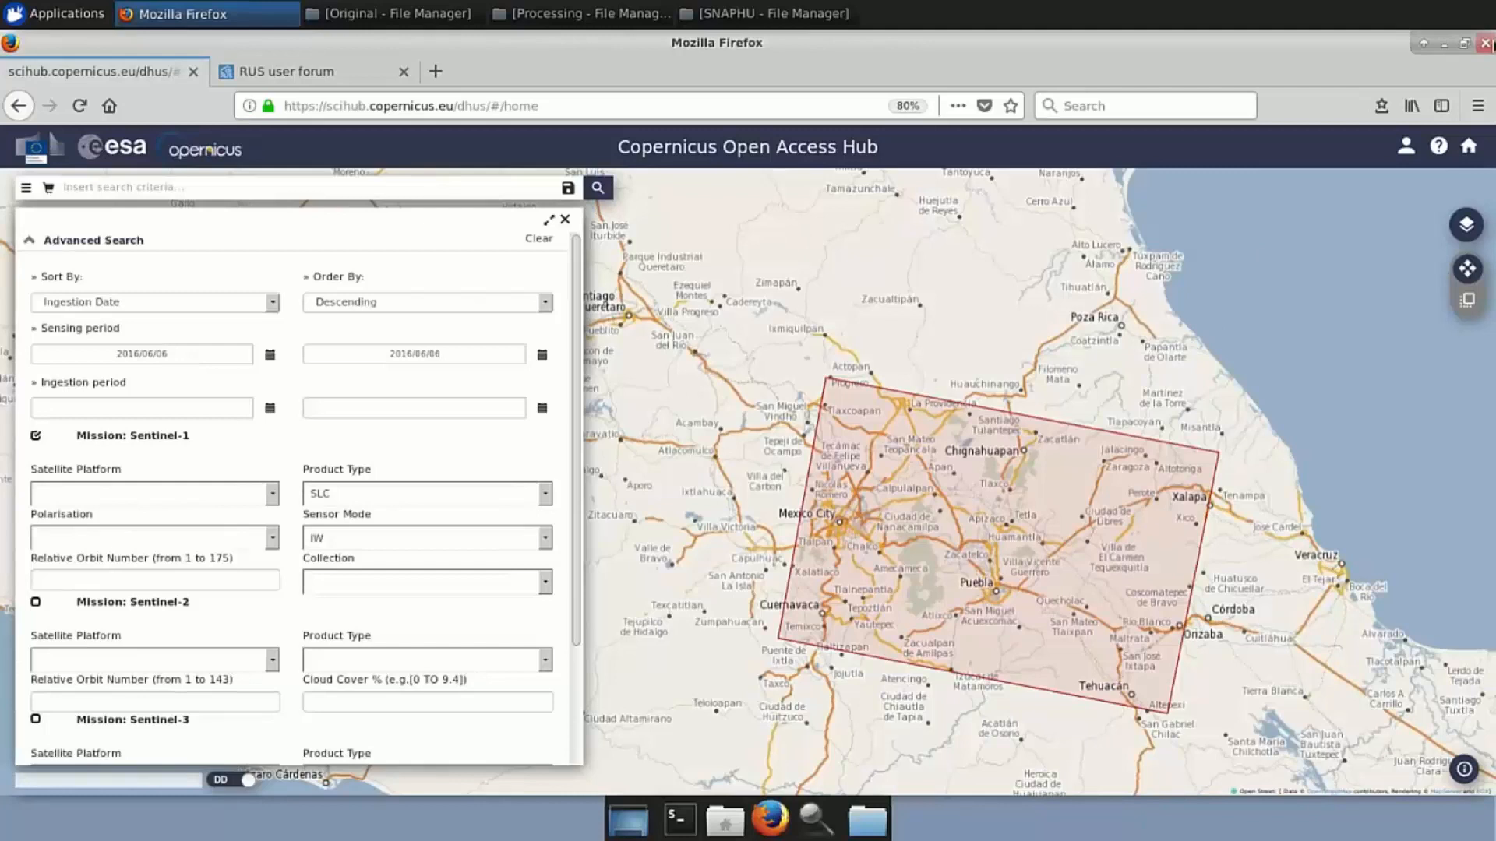
Close Firefox with both tabs and bring up the folder shortcuts list
{"action": "left_click", "coordinate": [1486, 43]}
{"action": "left_click", "coordinate": [937, 463]}
{"action": "left_click", "coordinate": [867, 820]}
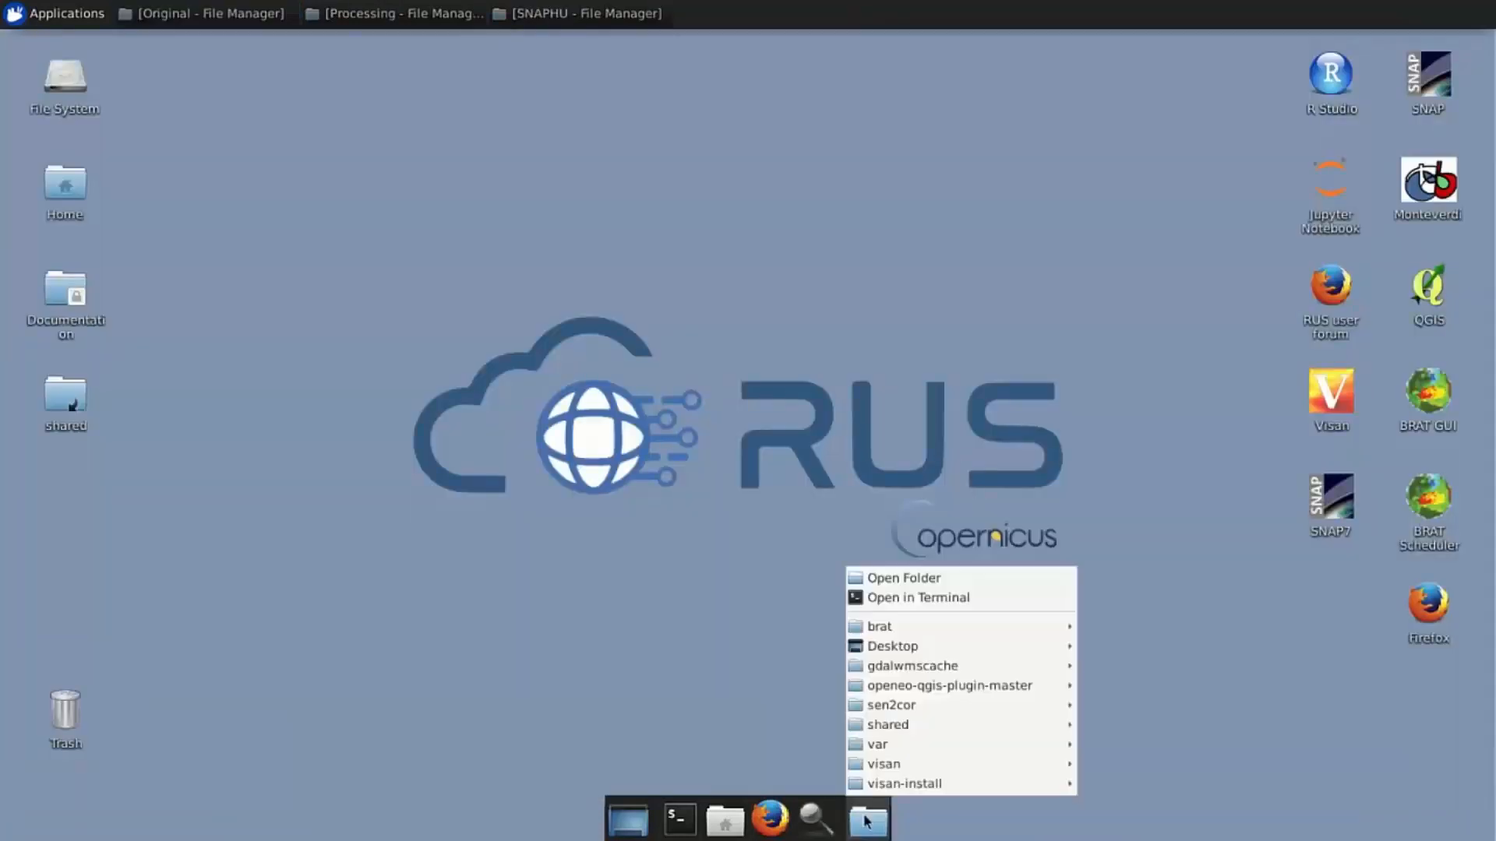
{"action": "left_click", "coordinate": [907, 579]}
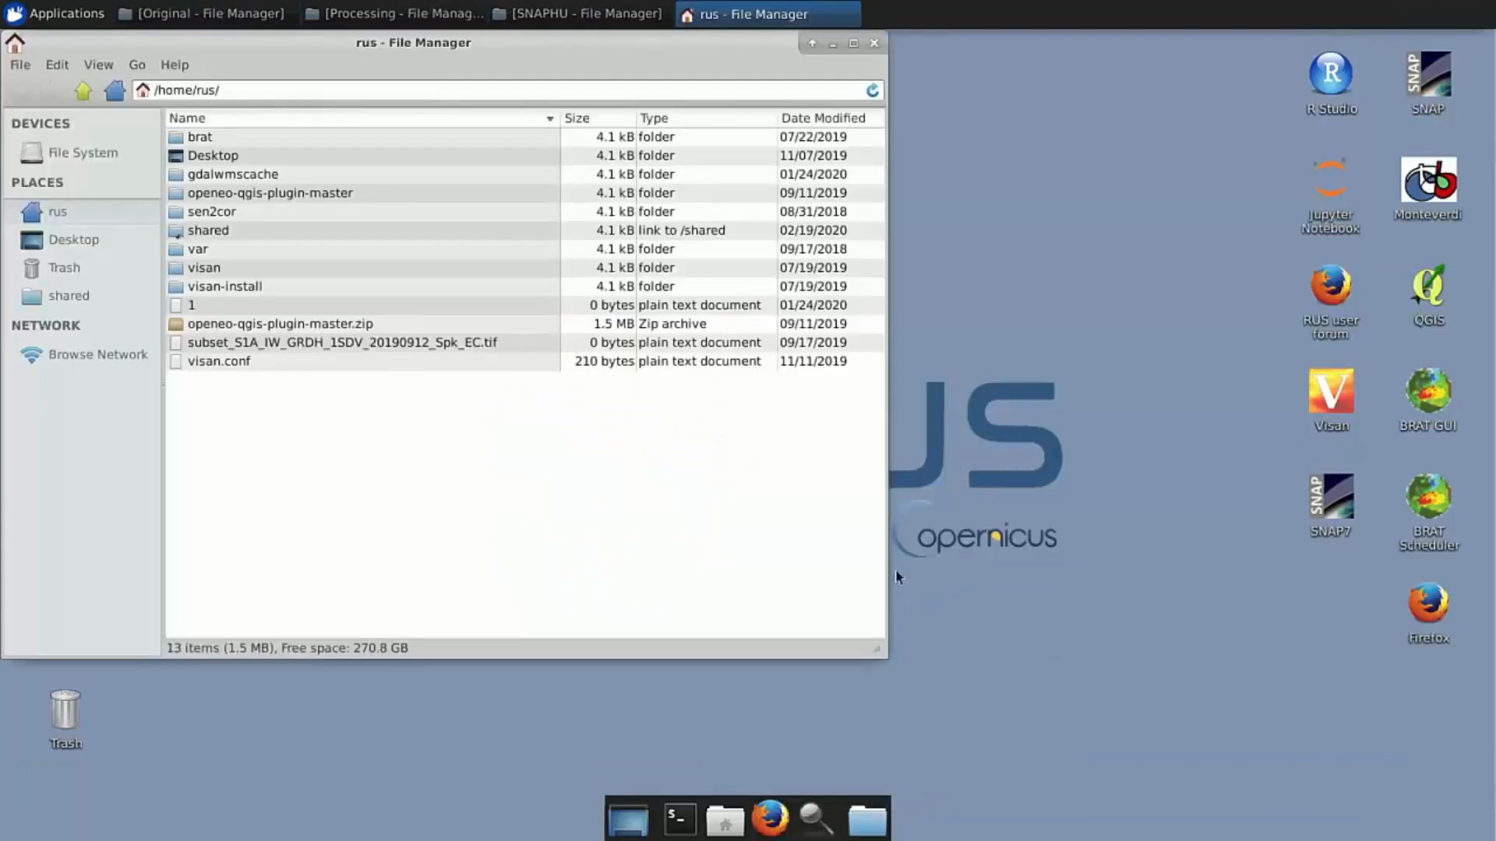
{"action": "double_click", "coordinate": [220, 233]}
{"action": "double_click", "coordinate": [217, 266]}
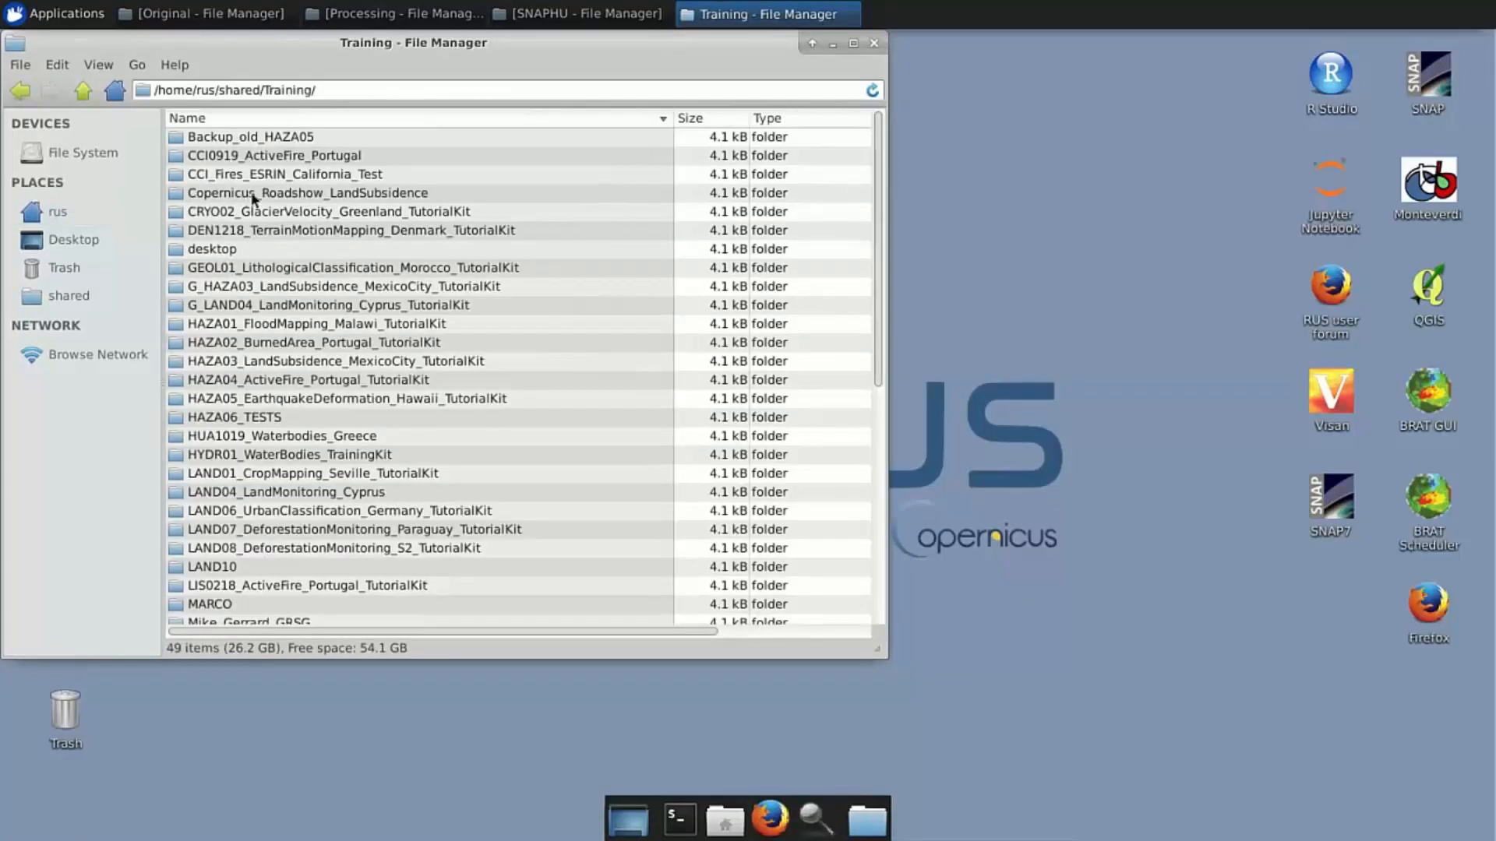
{"action": "double_click", "coordinate": [253, 193]}
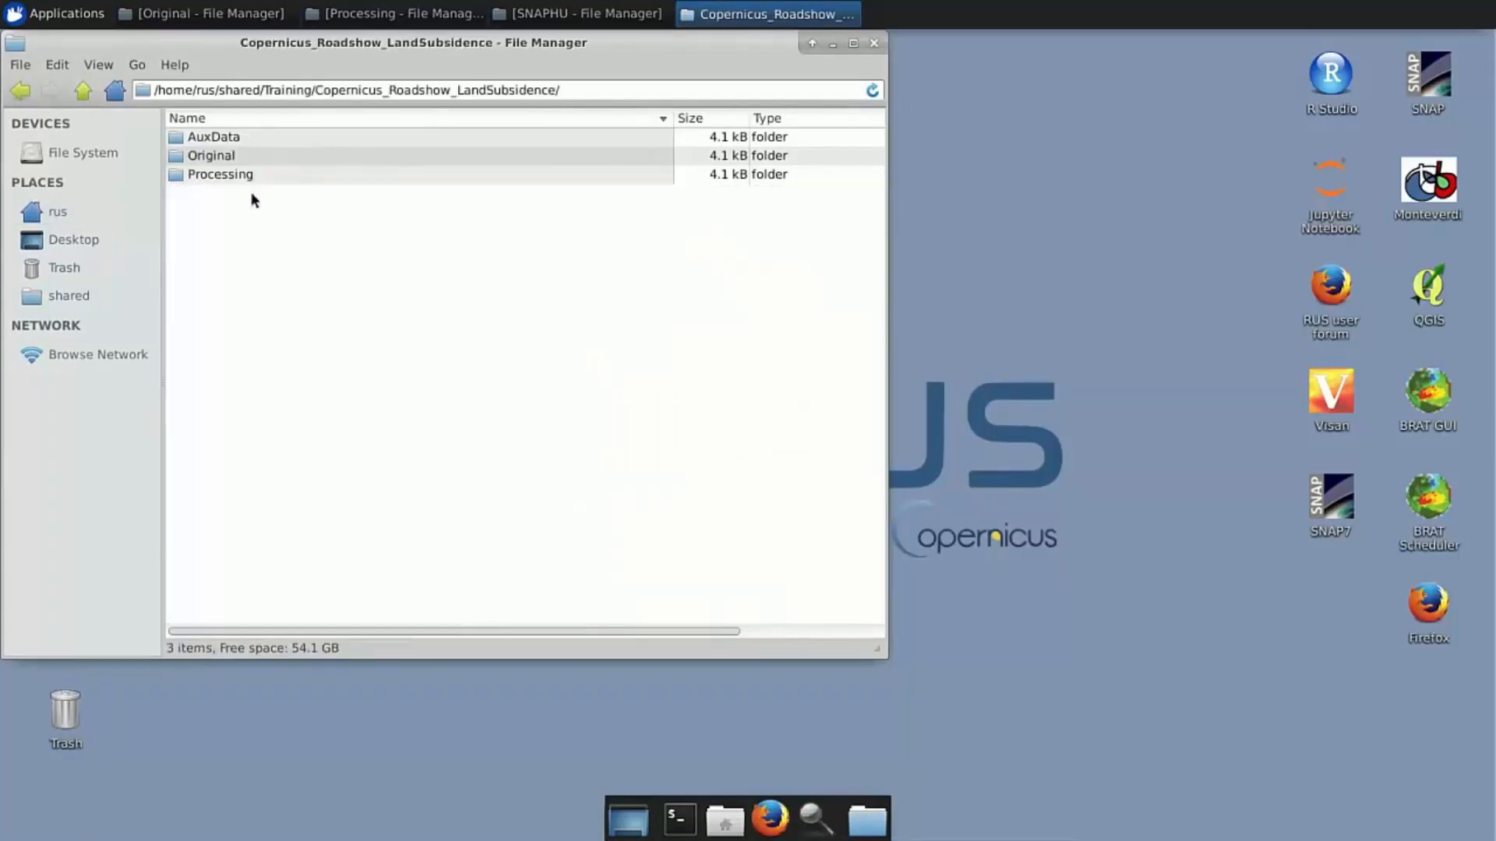
{"action": "double_click", "coordinate": [233, 154]}
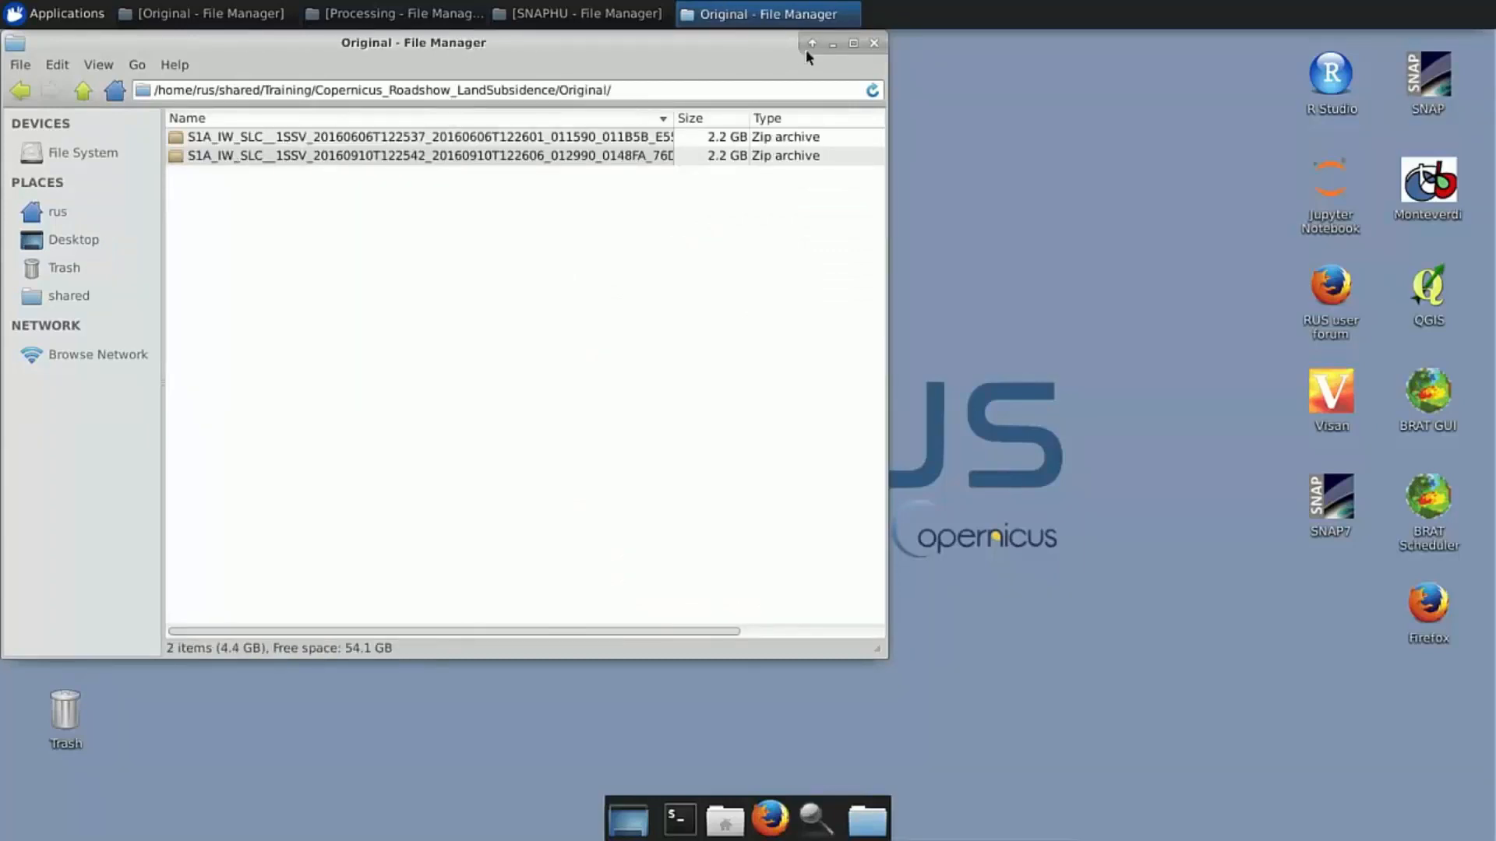
{"action": "left_click", "coordinate": [873, 45]}
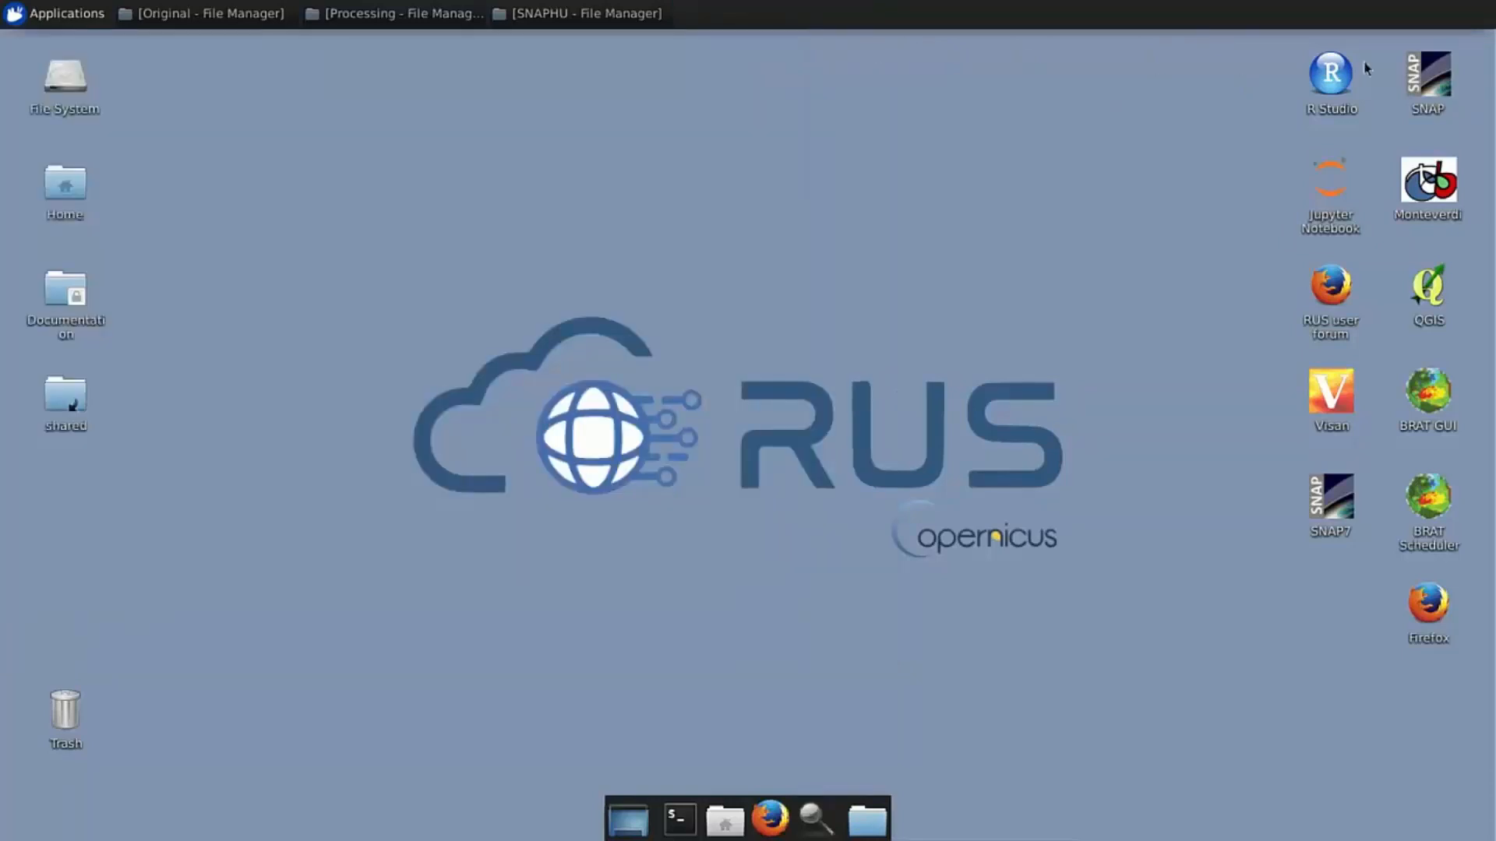
Launch SNAP and drag the 2016-06-06 and 2016-09-10 zip archives into Product Explorer
{"action": "double_click", "coordinate": [1435, 70]}
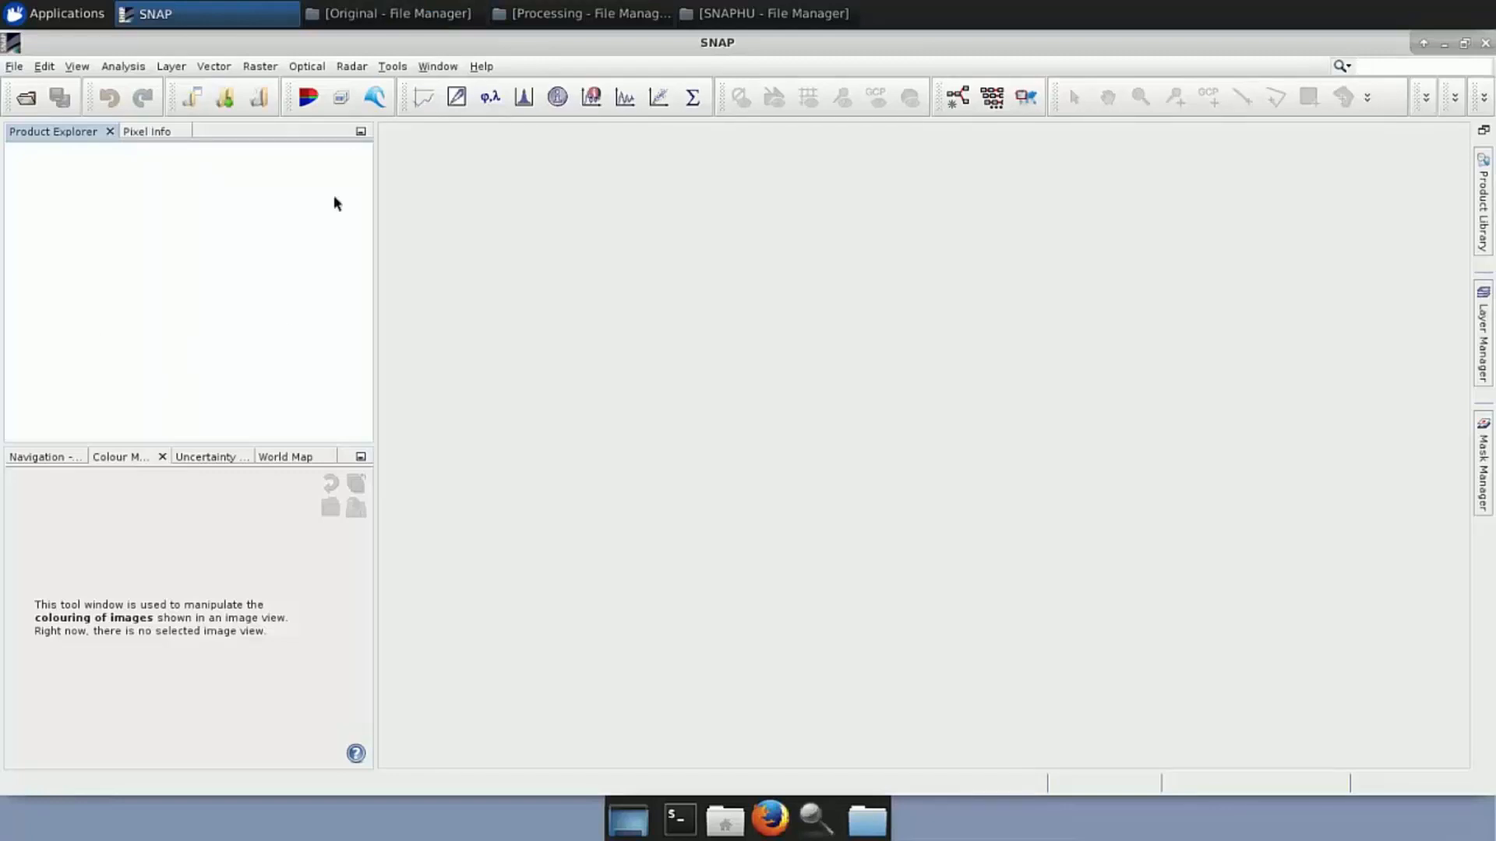
{"action": "left_click", "coordinate": [393, 17]}
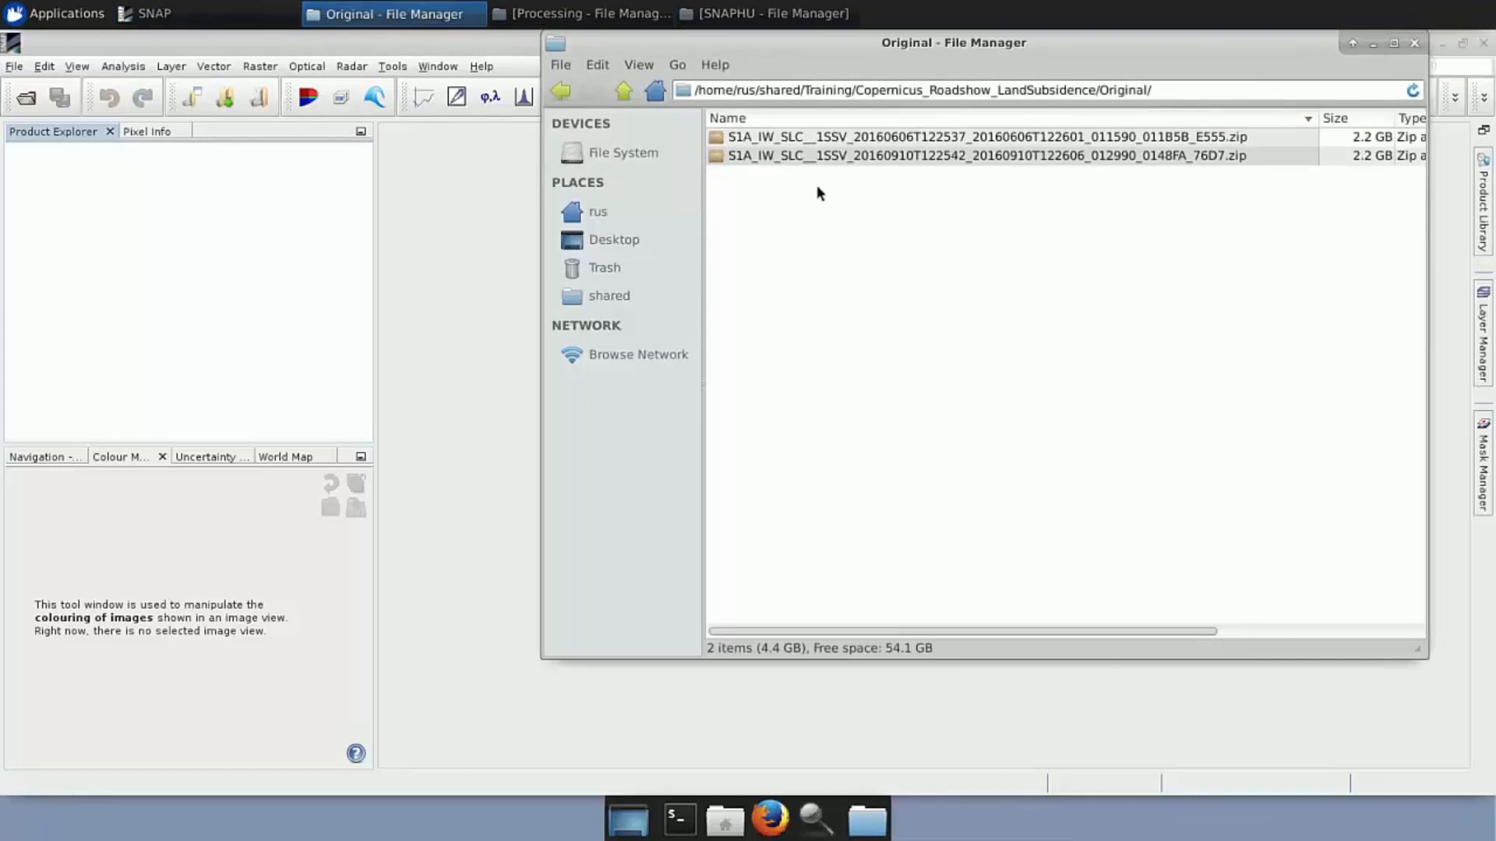
{"action": "left_click", "coordinate": [836, 144]}
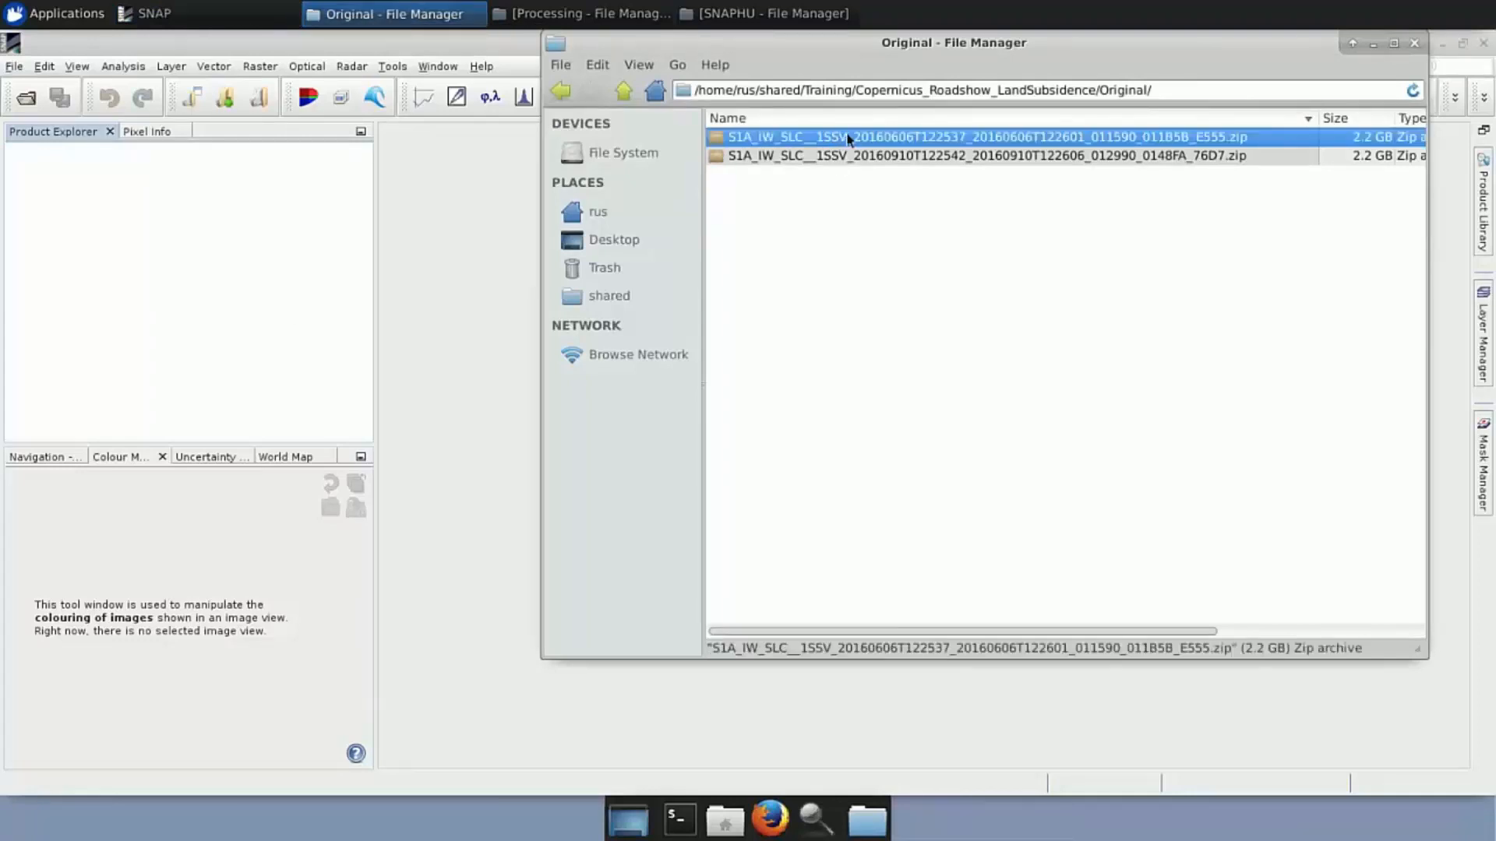
{"action": "left_click_drag", "start_coordinate": [857, 140], "coordinate": [211, 224]}
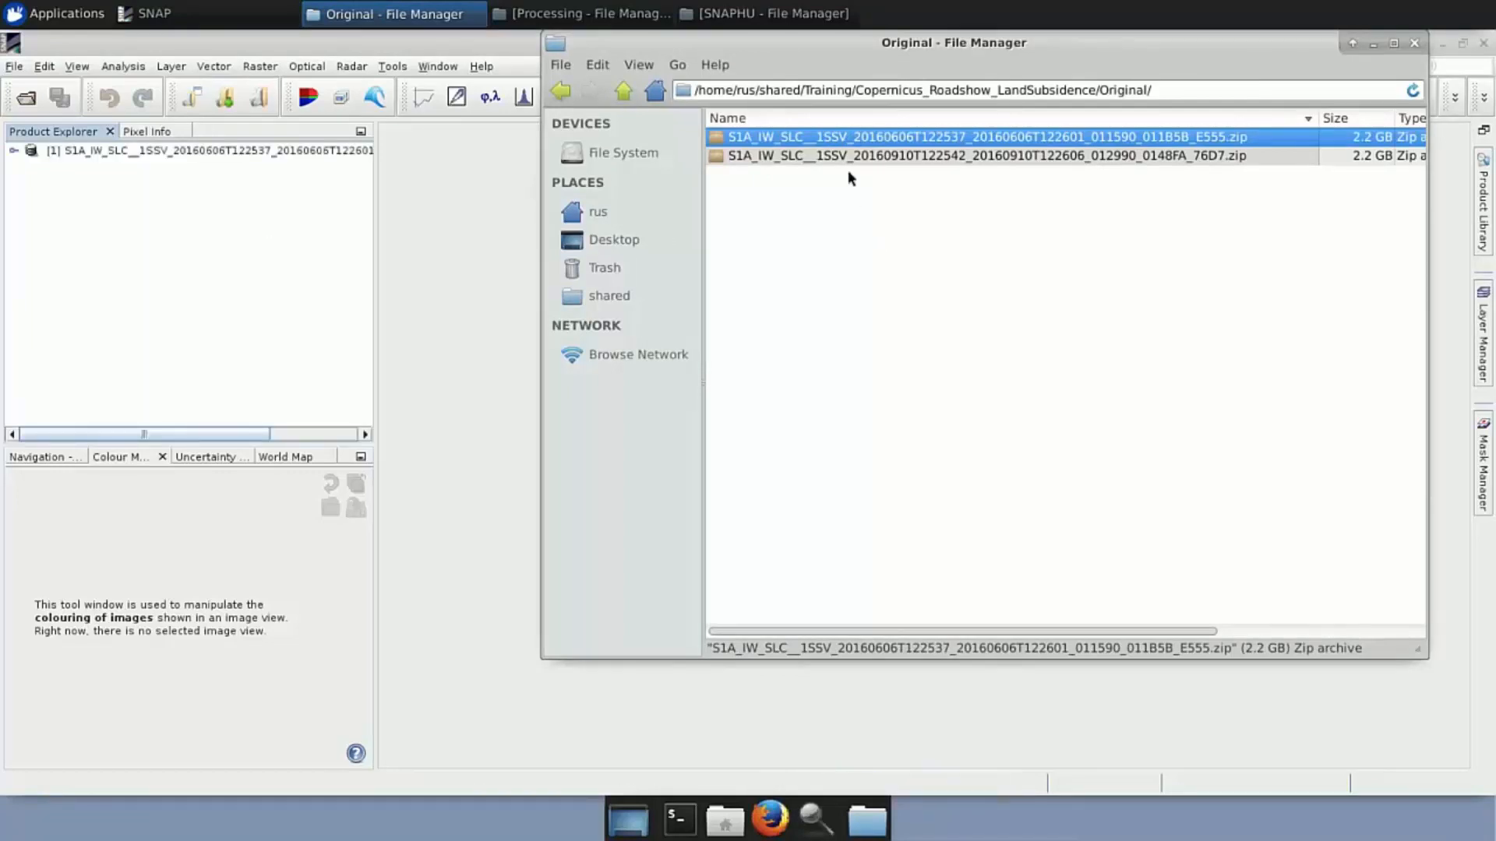
{"action": "left_click_drag", "start_coordinate": [853, 157], "coordinate": [179, 227]}
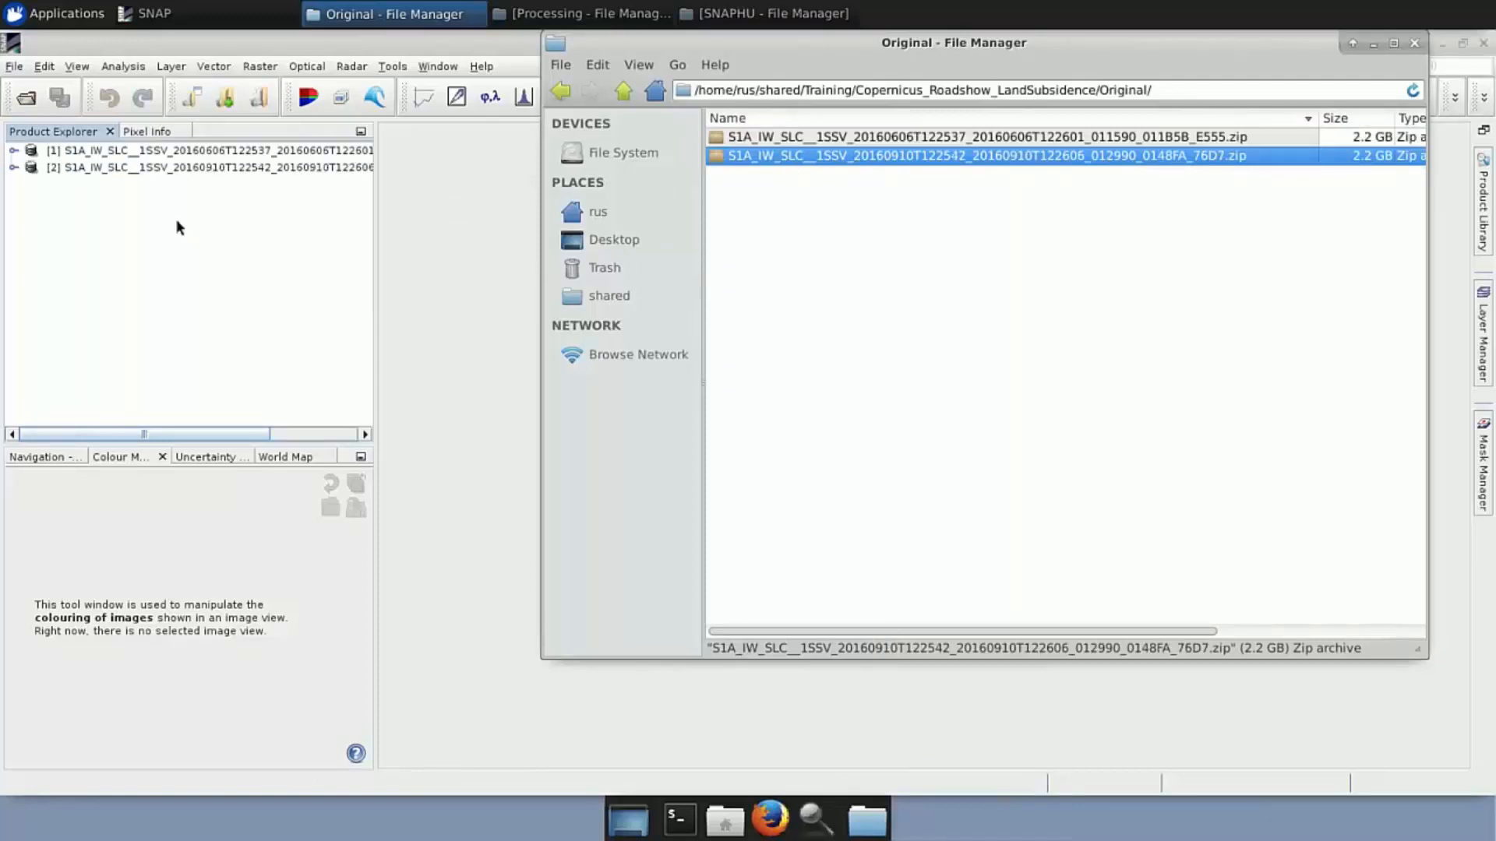
{"action": "left_click", "coordinate": [162, 204]}
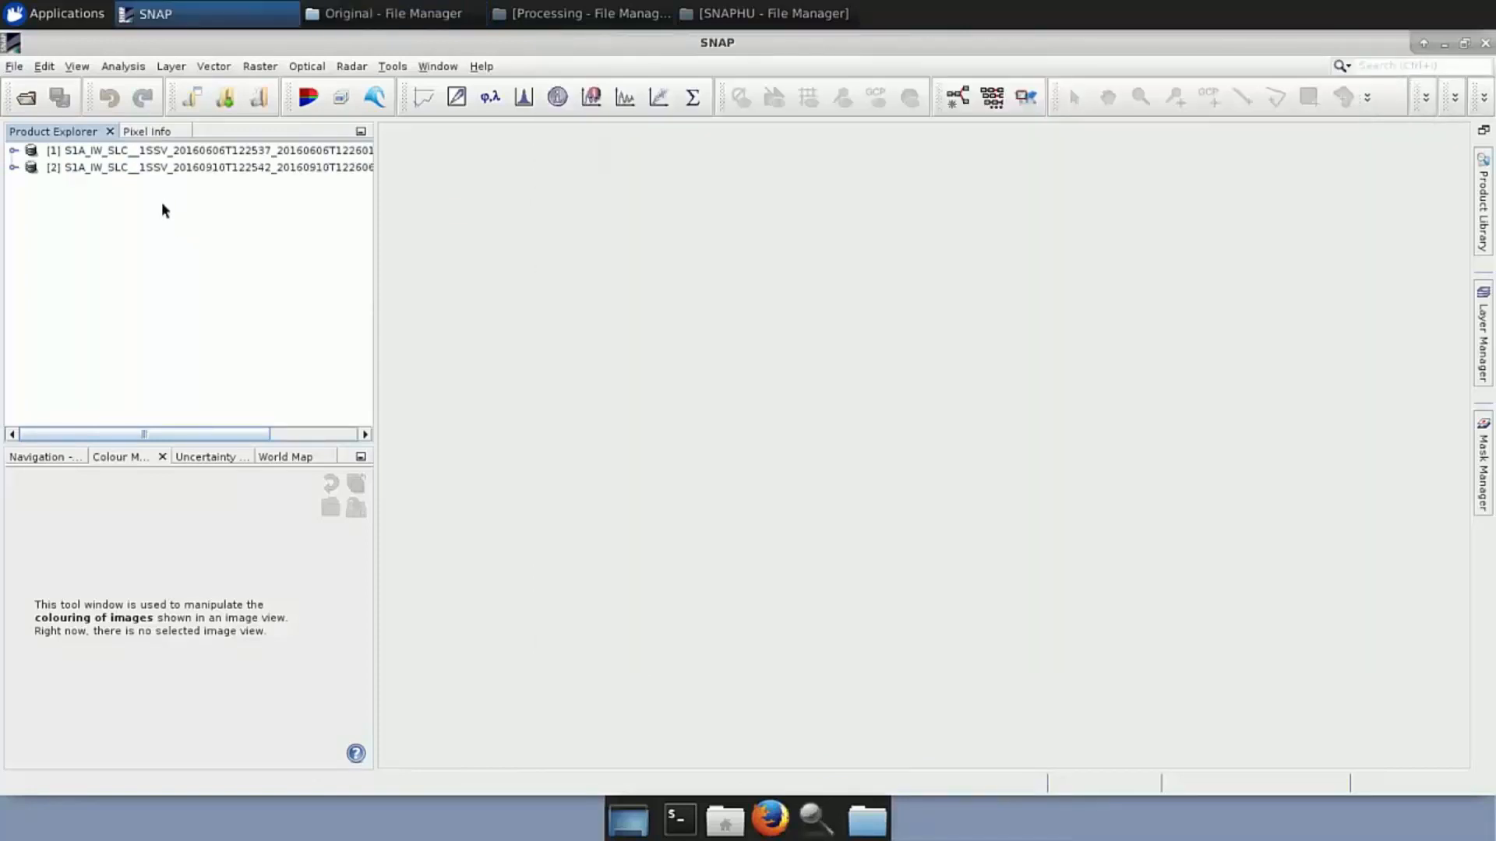
{"action": "left_click", "coordinate": [13, 152]}
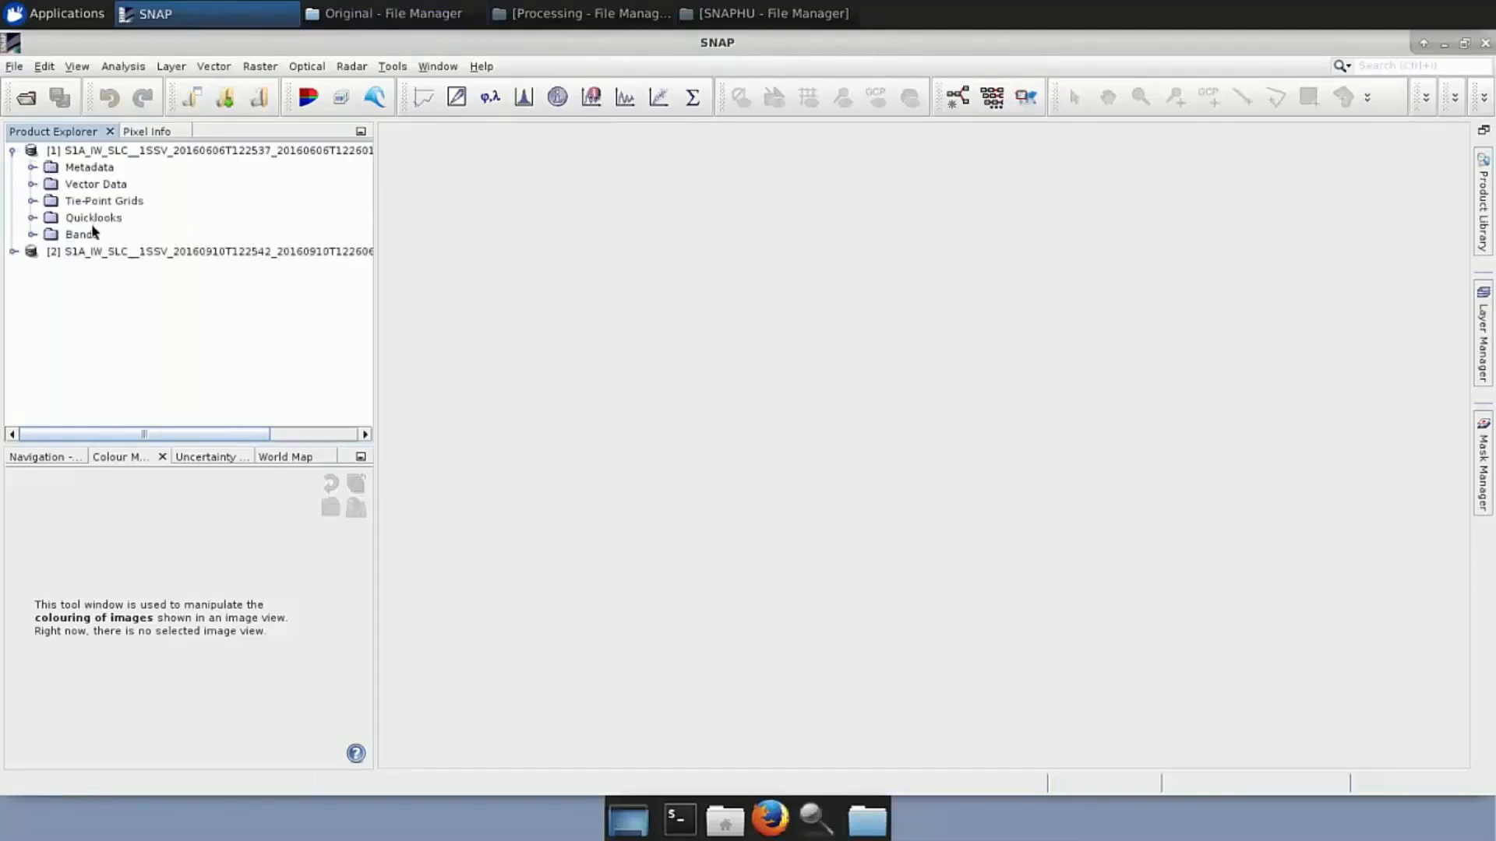
Open views of Intensity_IW1_VV, Intensity_IW2_VV and Intensity_IW3_VV, then show the Navigation panel
{"action": "left_click", "coordinate": [33, 235]}
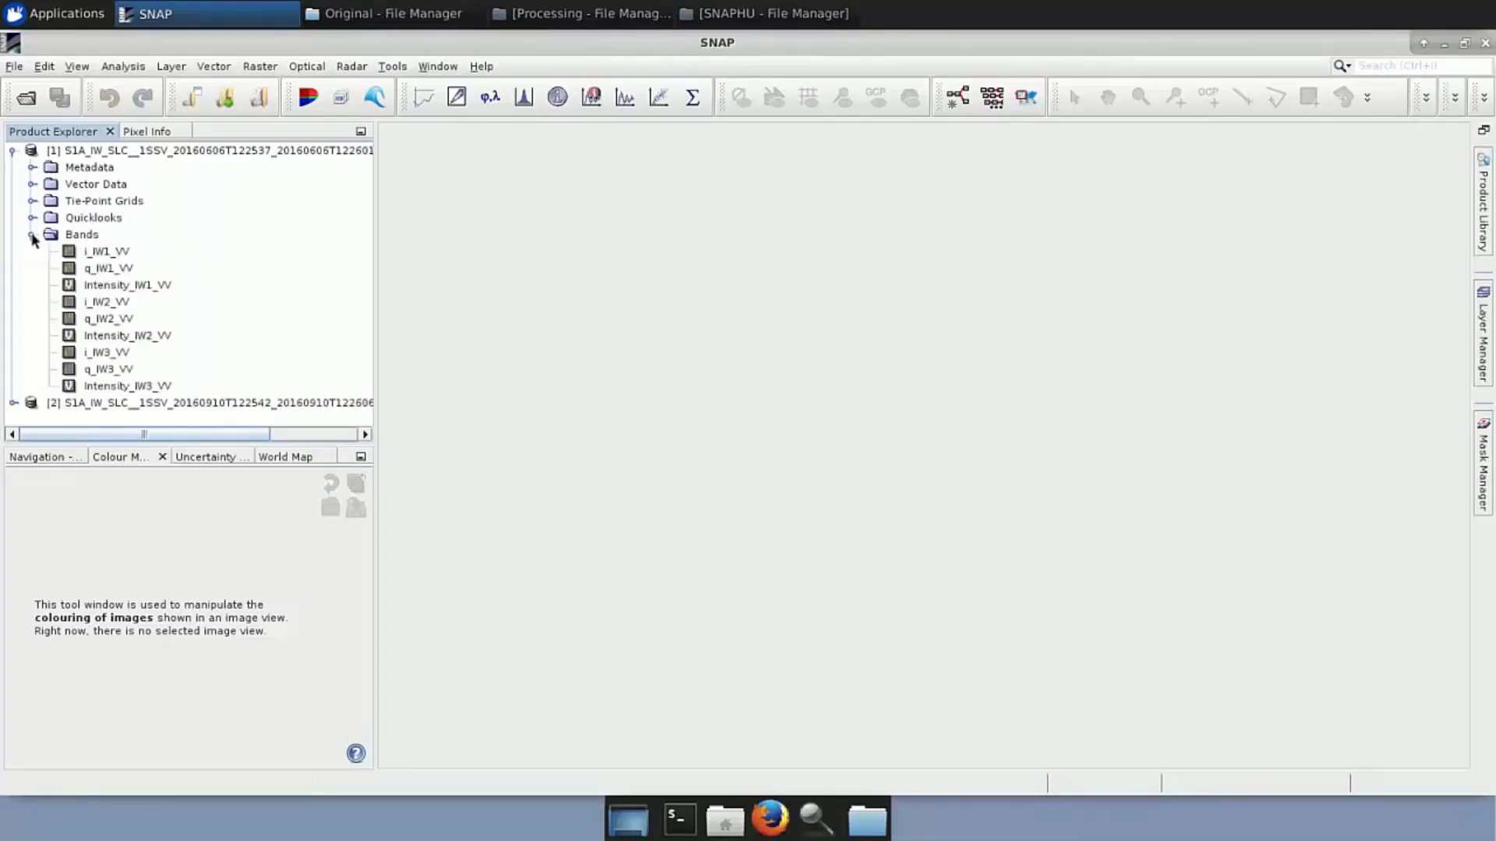
{"action": "double_click", "coordinate": [126, 283]}
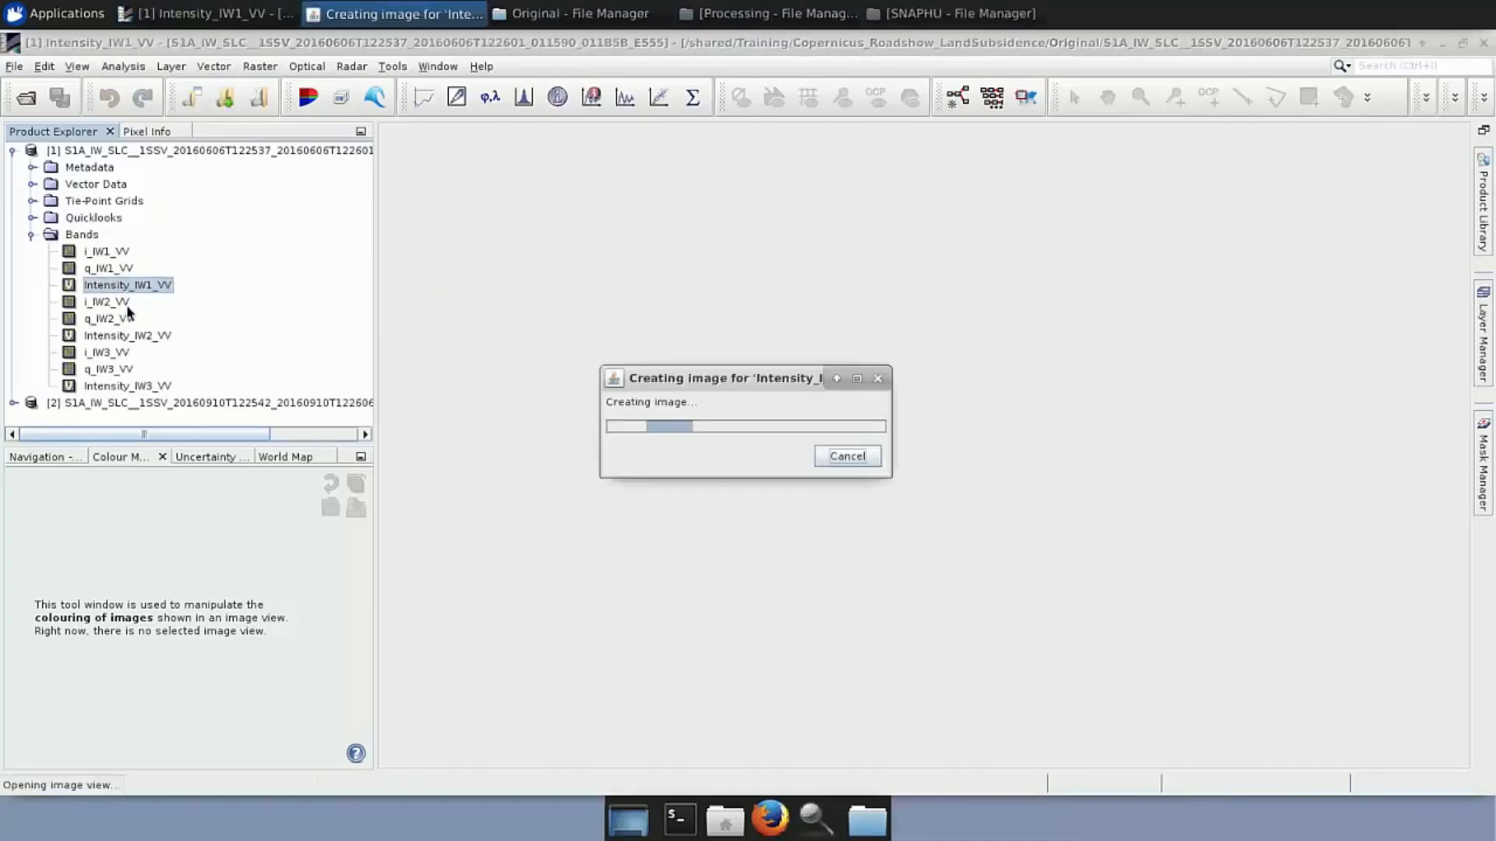
{"action": "double_click", "coordinate": [129, 337]}
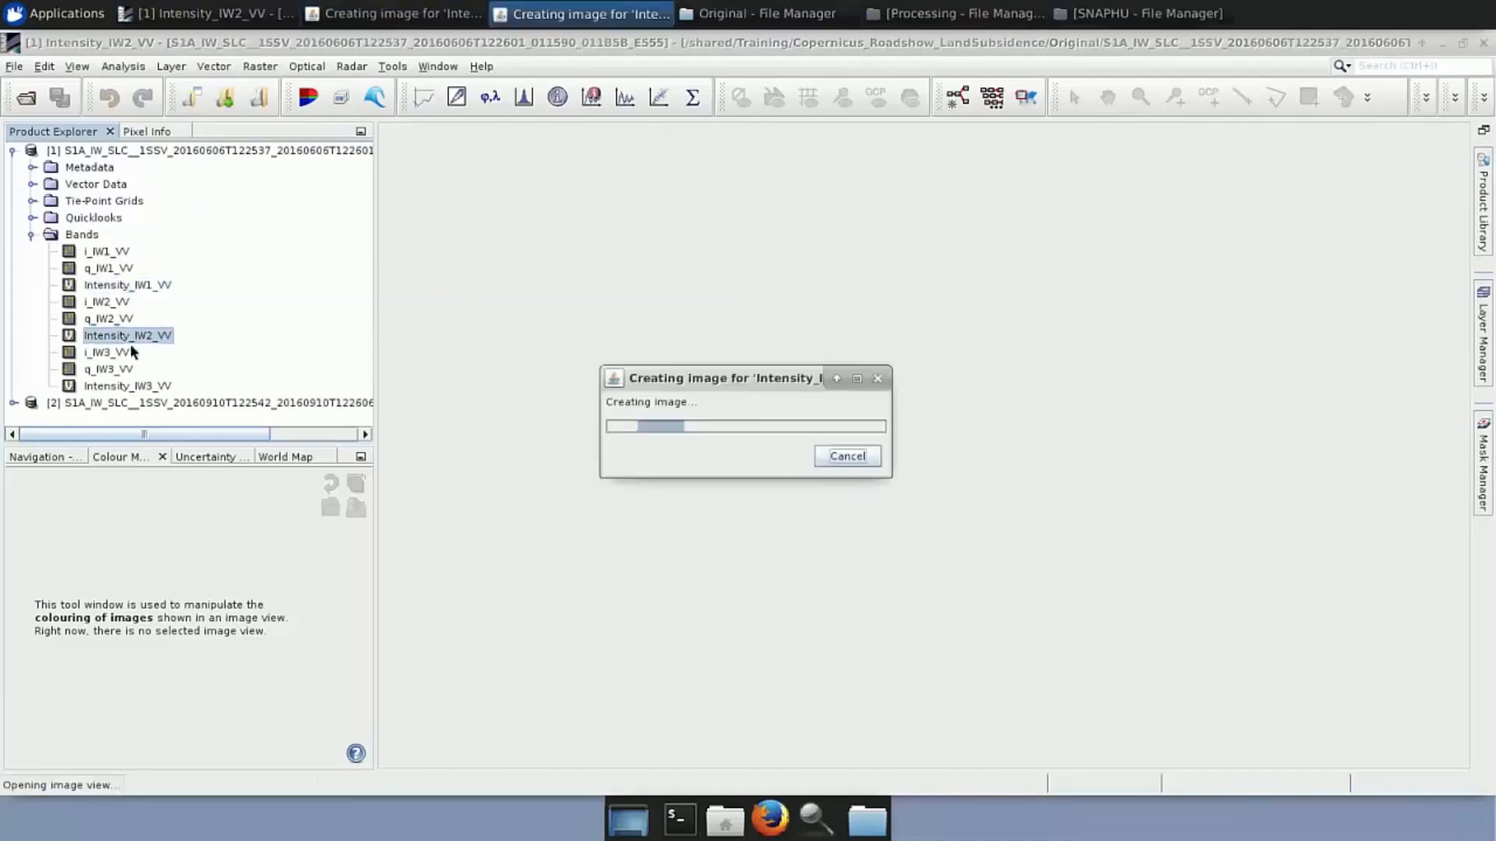
{"action": "double_click", "coordinate": [137, 386]}
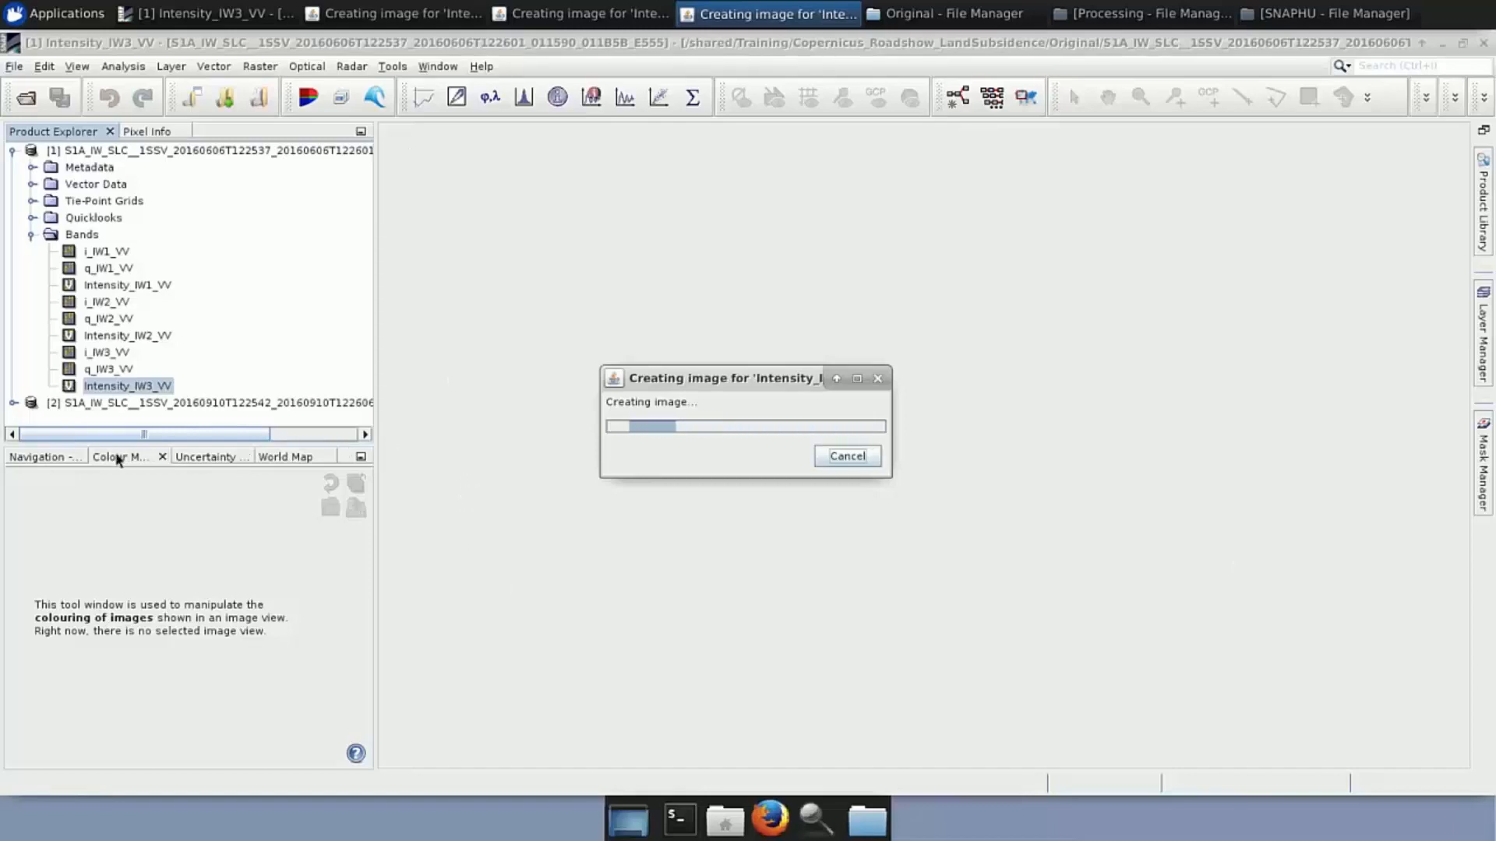
{"action": "left_click", "coordinate": [45, 458]}
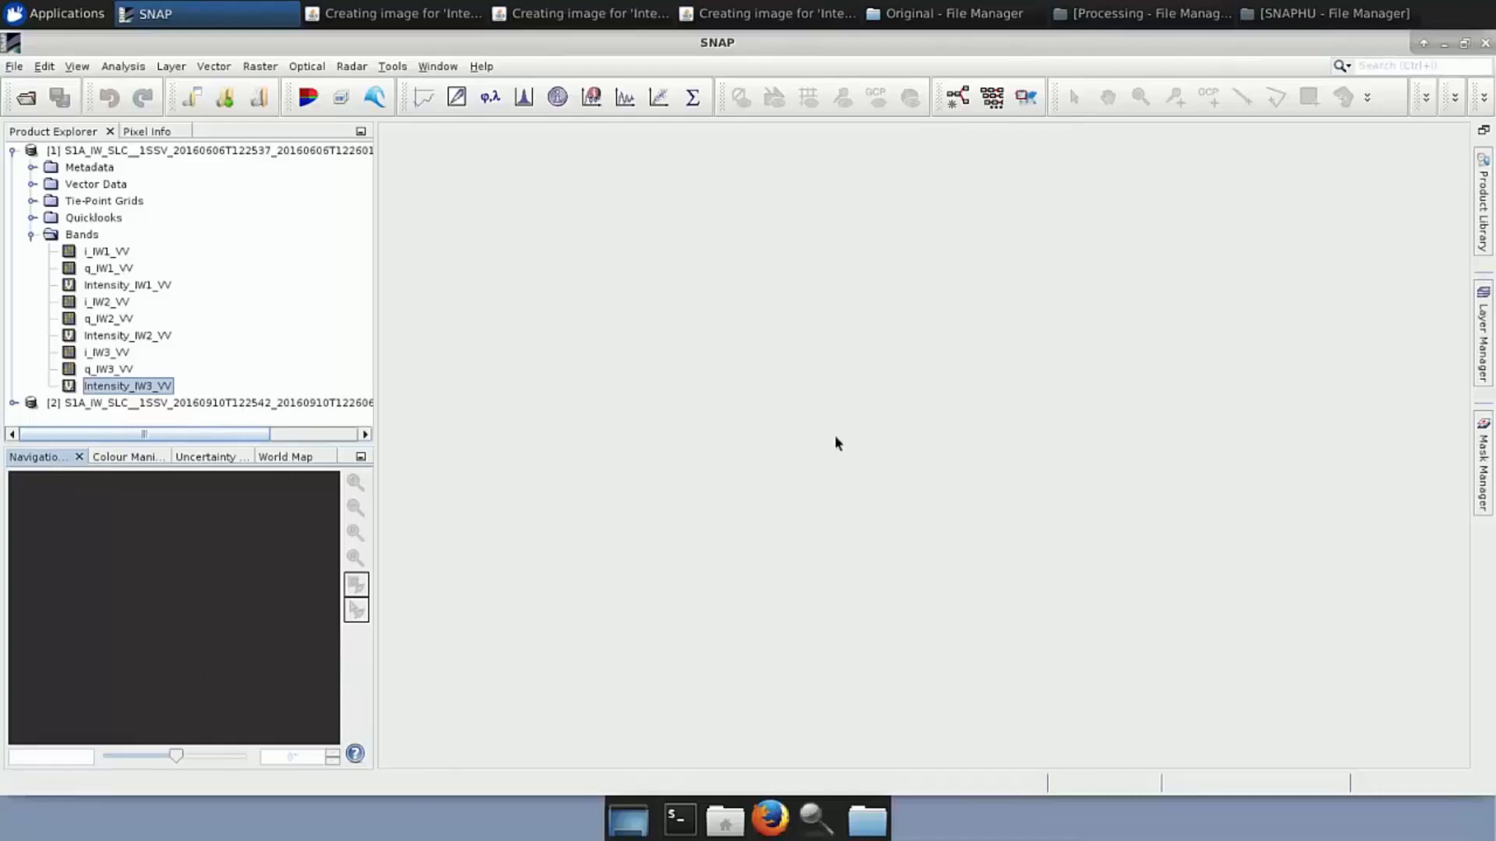
Glance at Colour Manipulation, then zoom the World Map to the product footprint over Mexico
{"action": "left_click", "coordinate": [133, 462]}
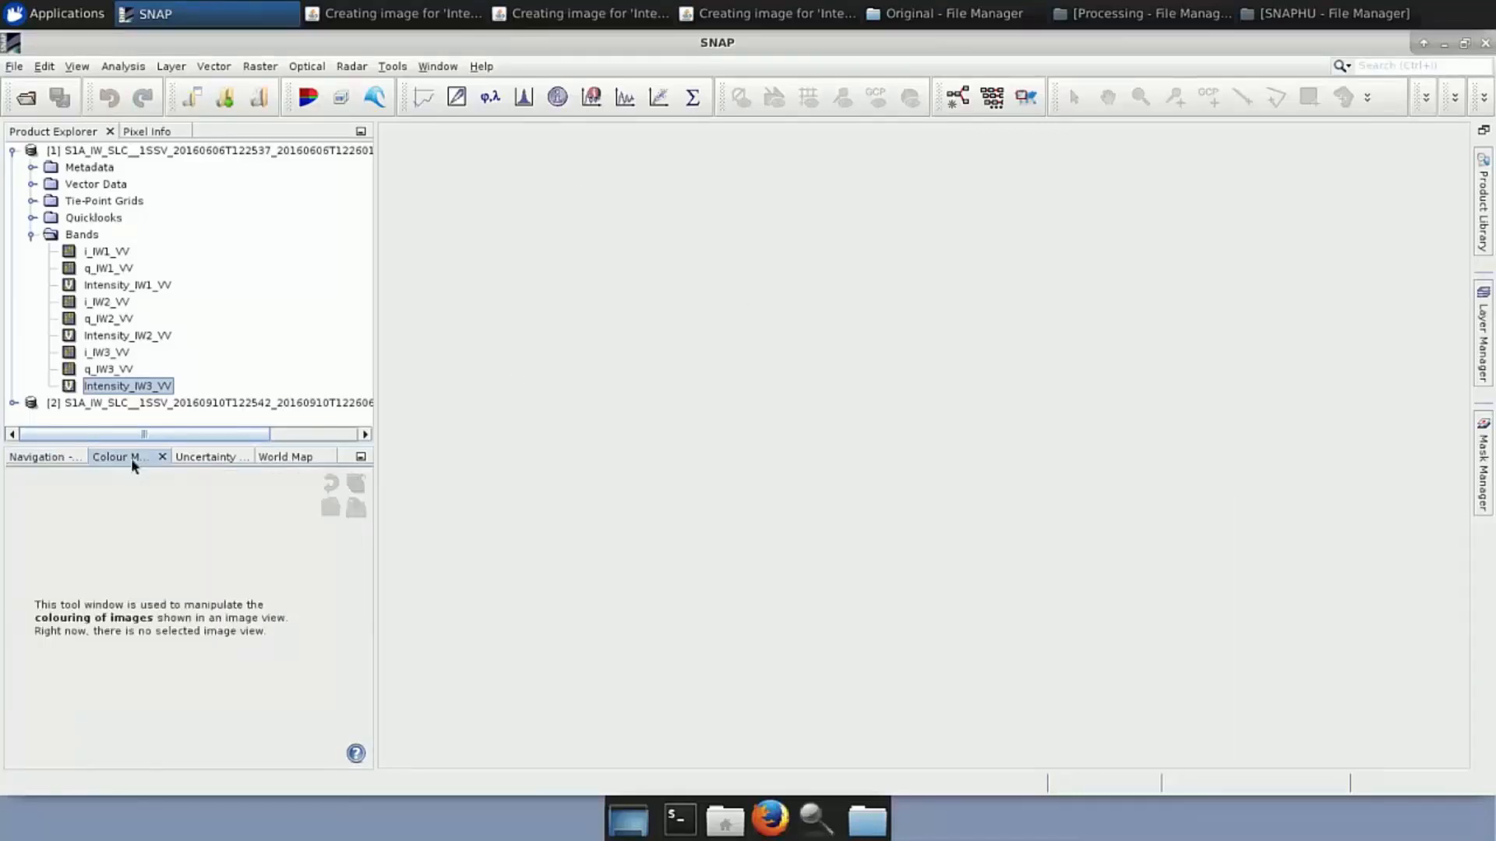
{"action": "left_click", "coordinate": [278, 460]}
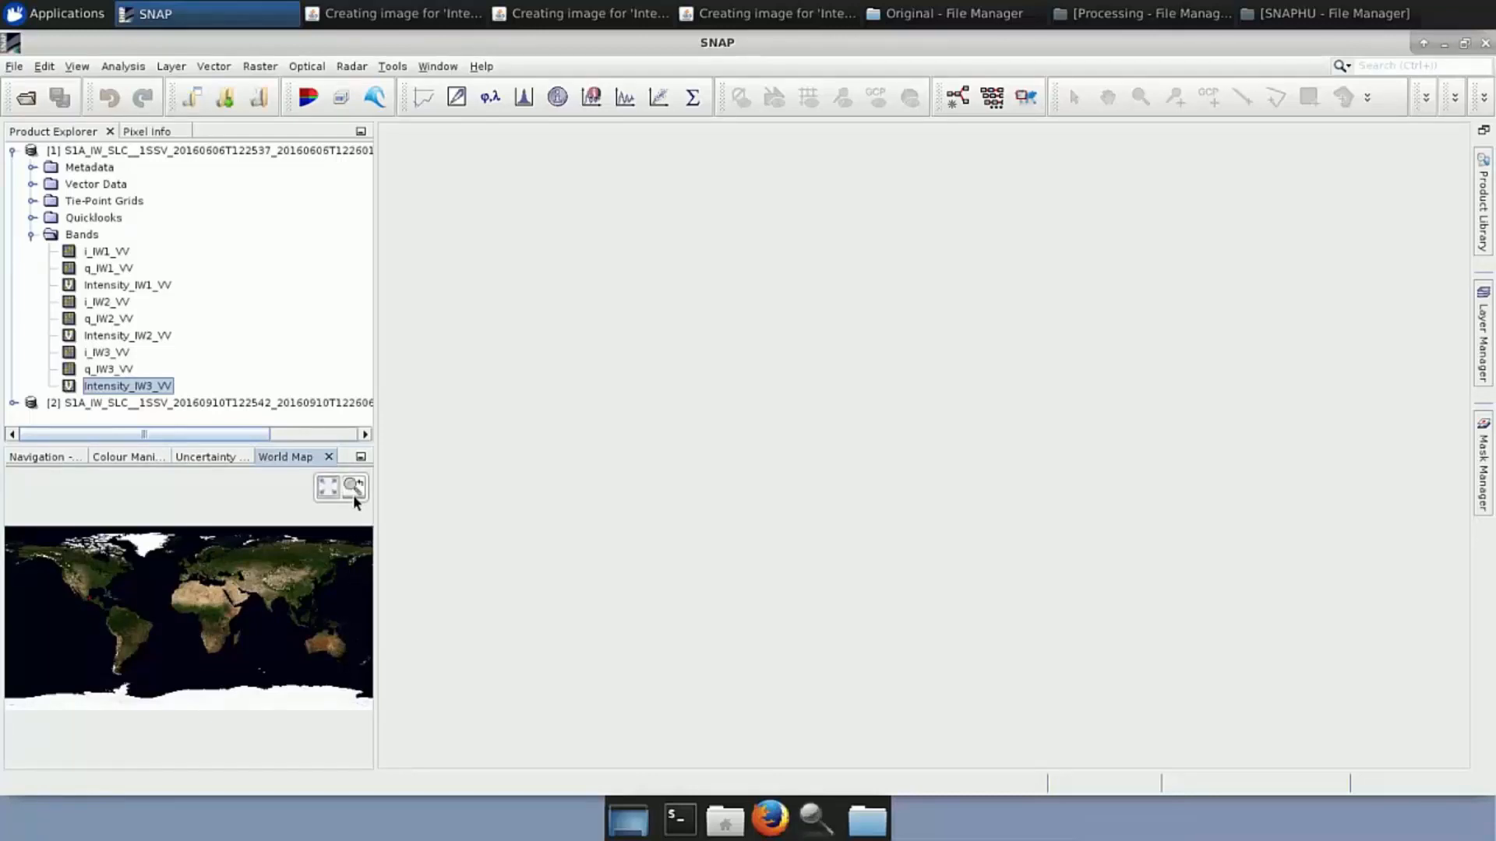
{"action": "left_click", "coordinate": [354, 493]}
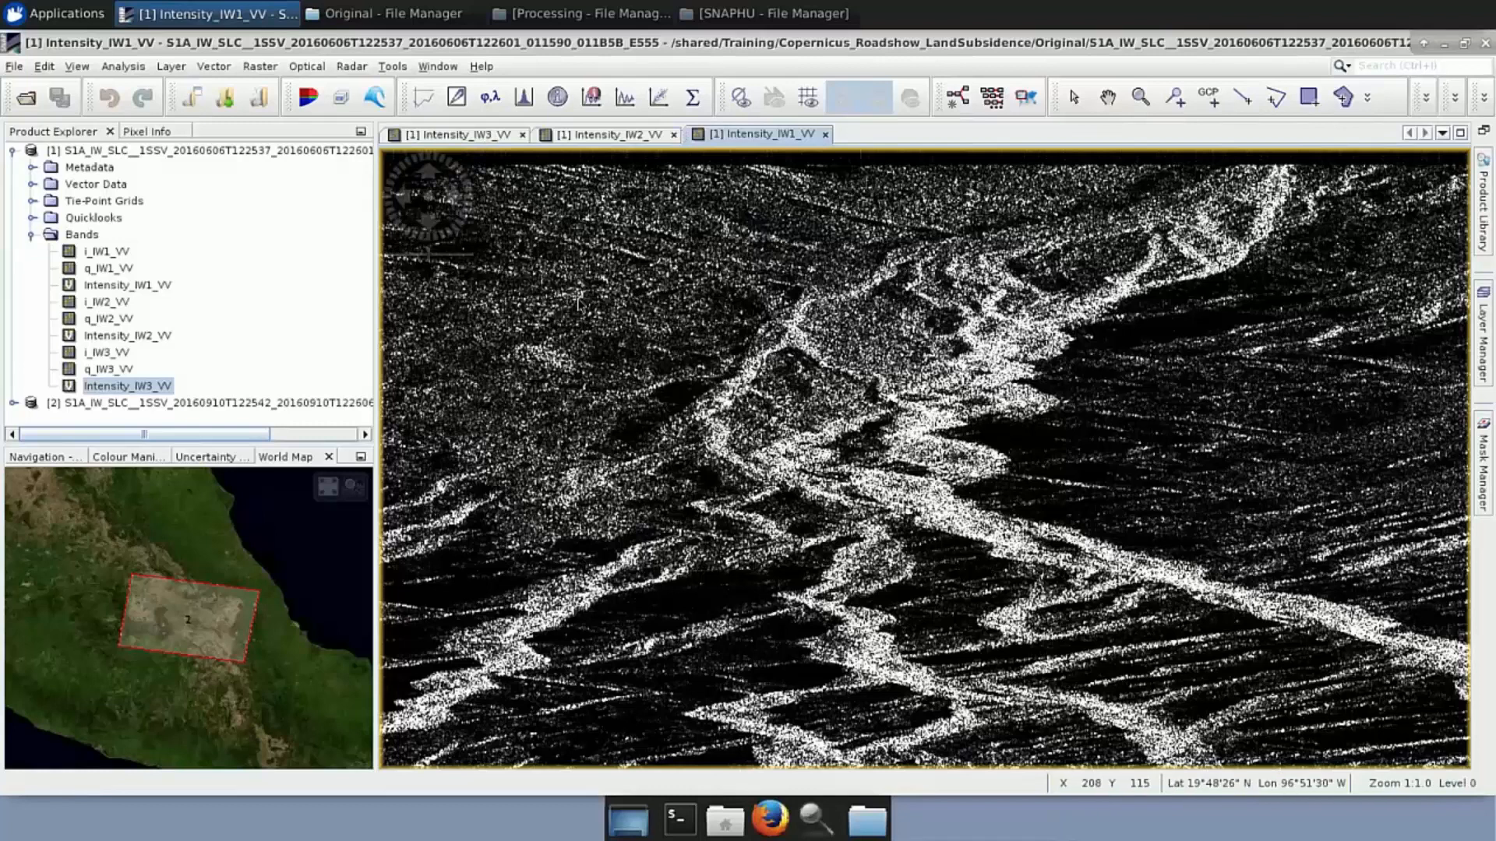
In Navigation, turn on synchronised views and synchronised cursor across the image views
{"action": "left_click", "coordinate": [46, 460]}
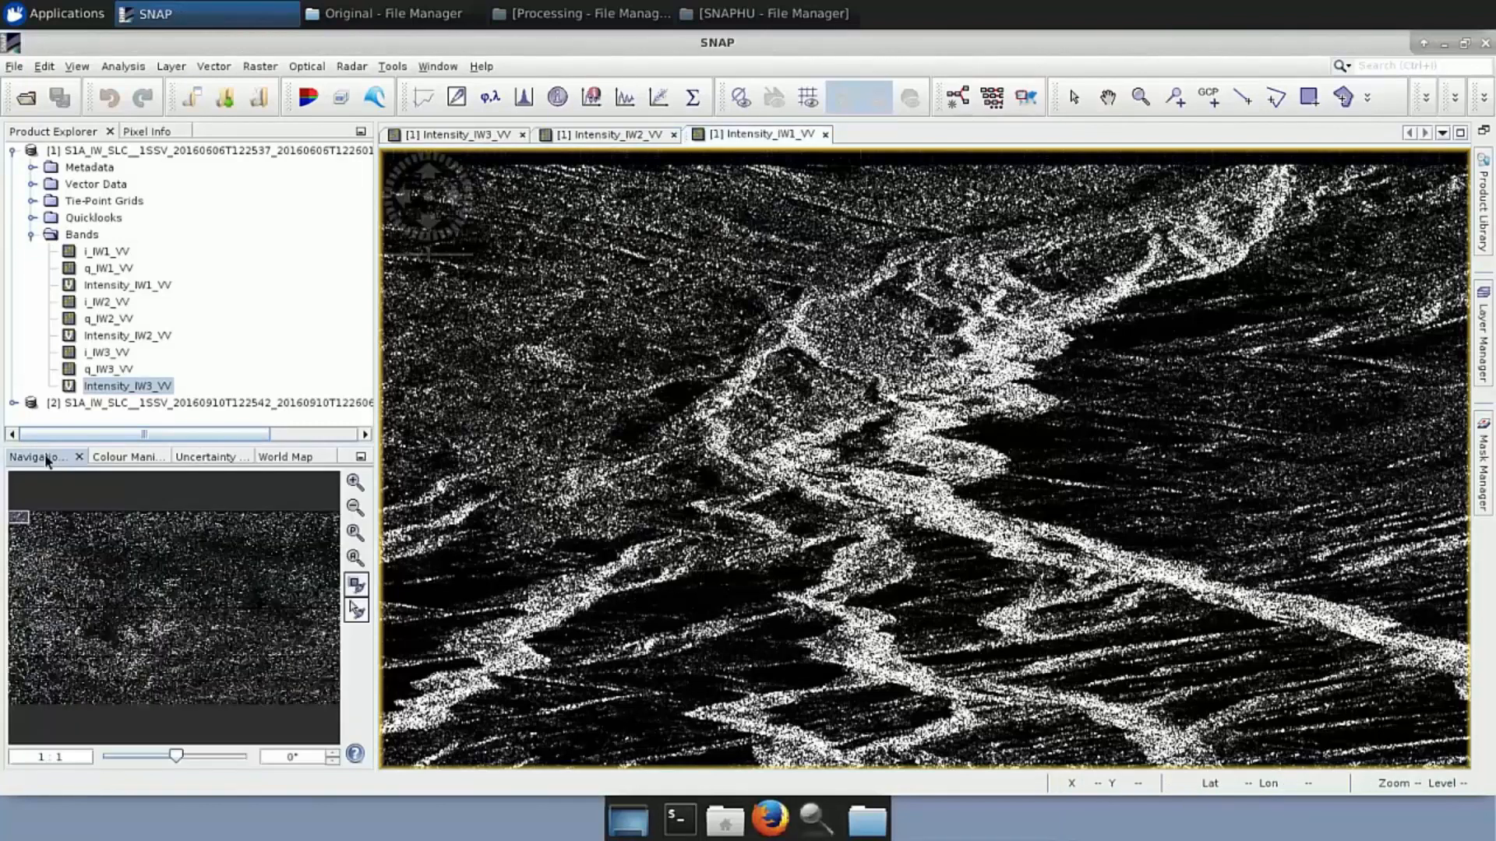
{"action": "left_click", "coordinate": [356, 584]}
{"action": "left_click", "coordinate": [357, 610]}
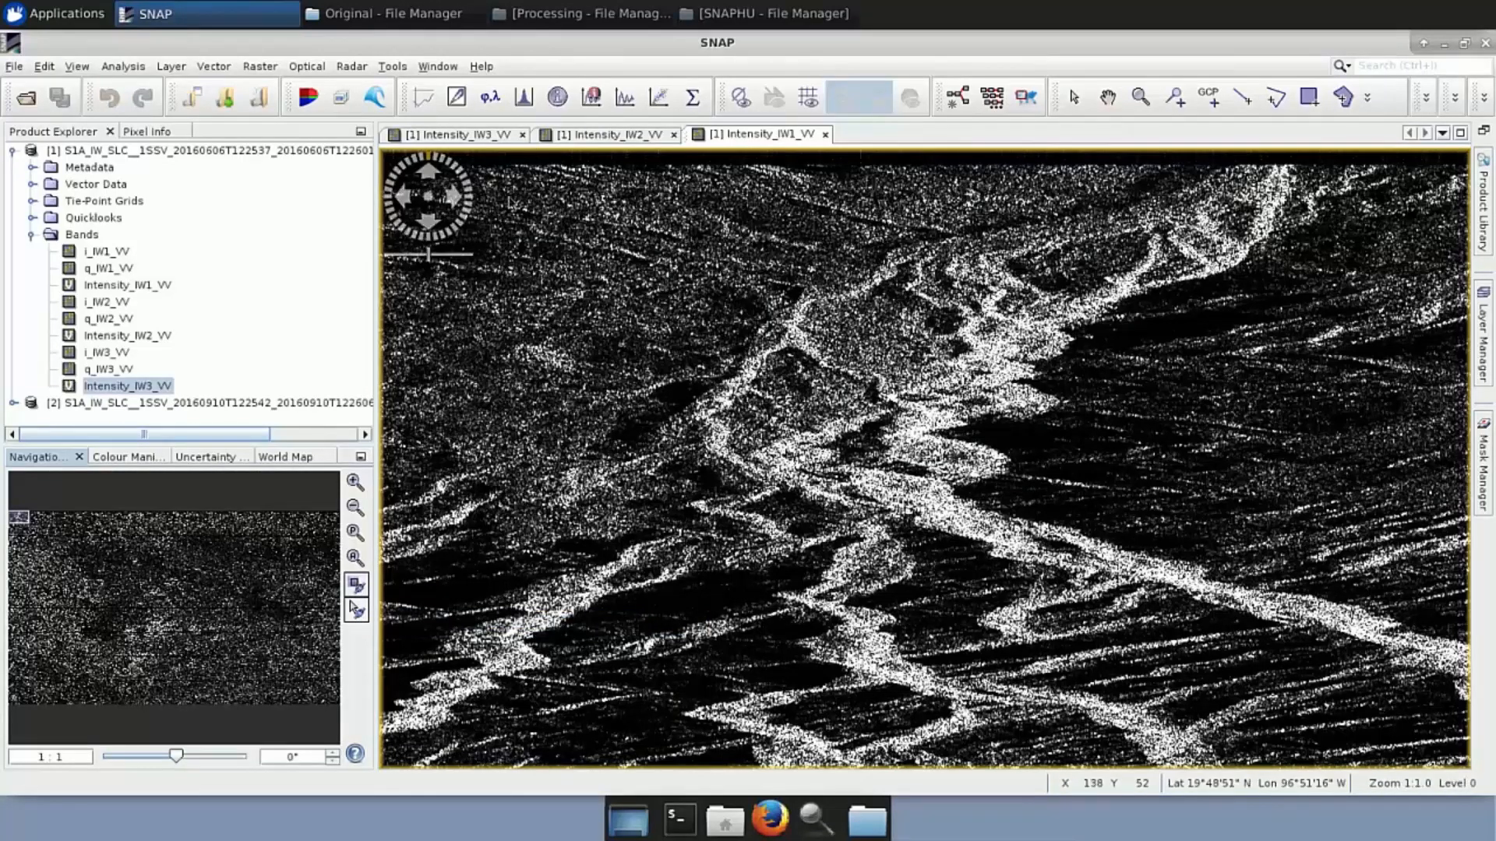
Tile the IW1, IW2 and IW3 intensity views horizontally, zoom all to the full scene, and collapse Bands
{"action": "left_click", "coordinate": [392, 67]}
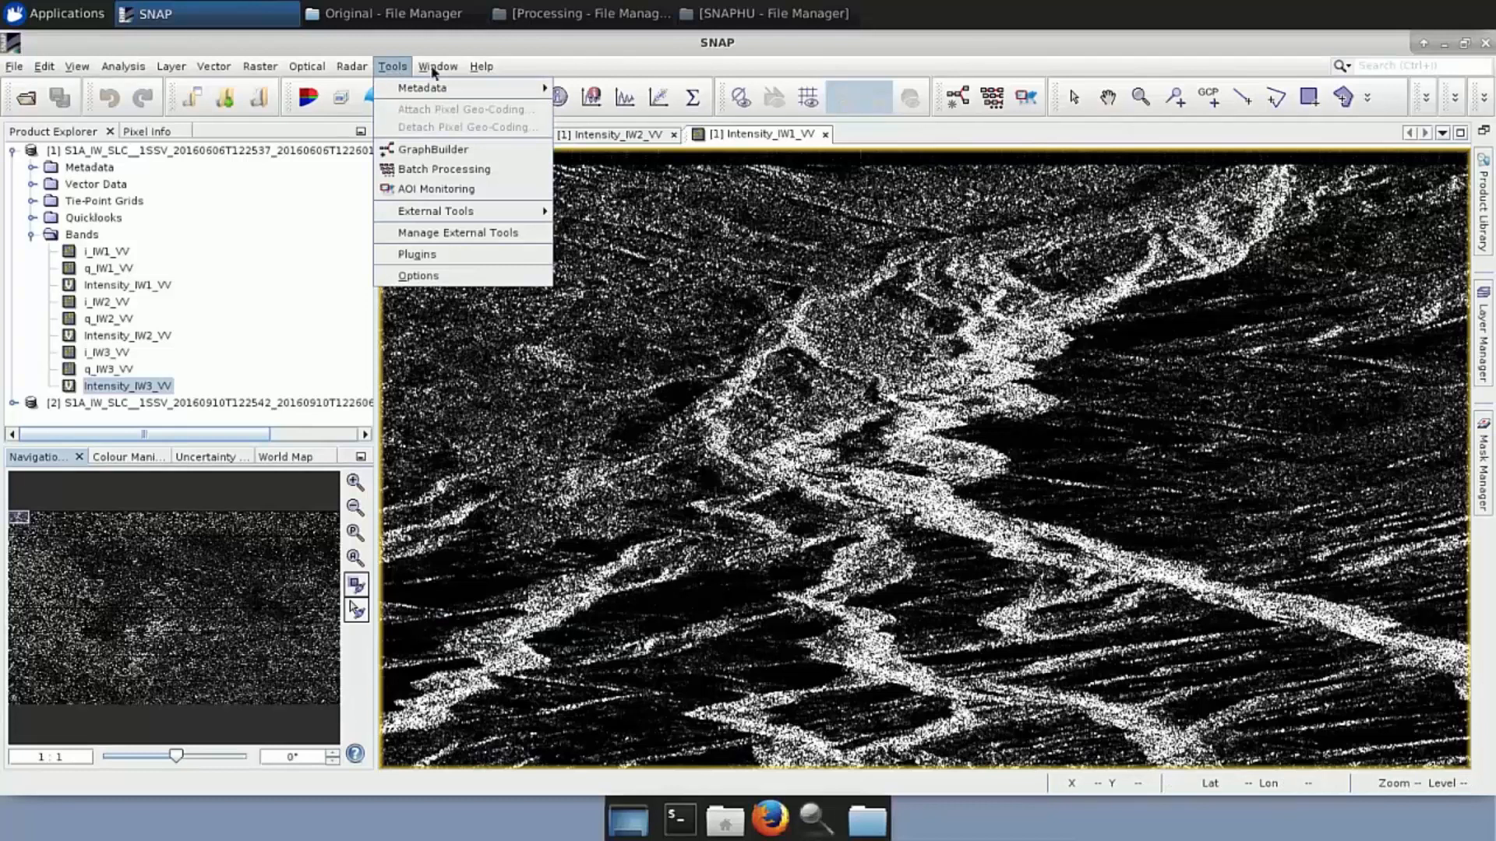
{"action": "mouse_move", "coordinate": [438, 71]}
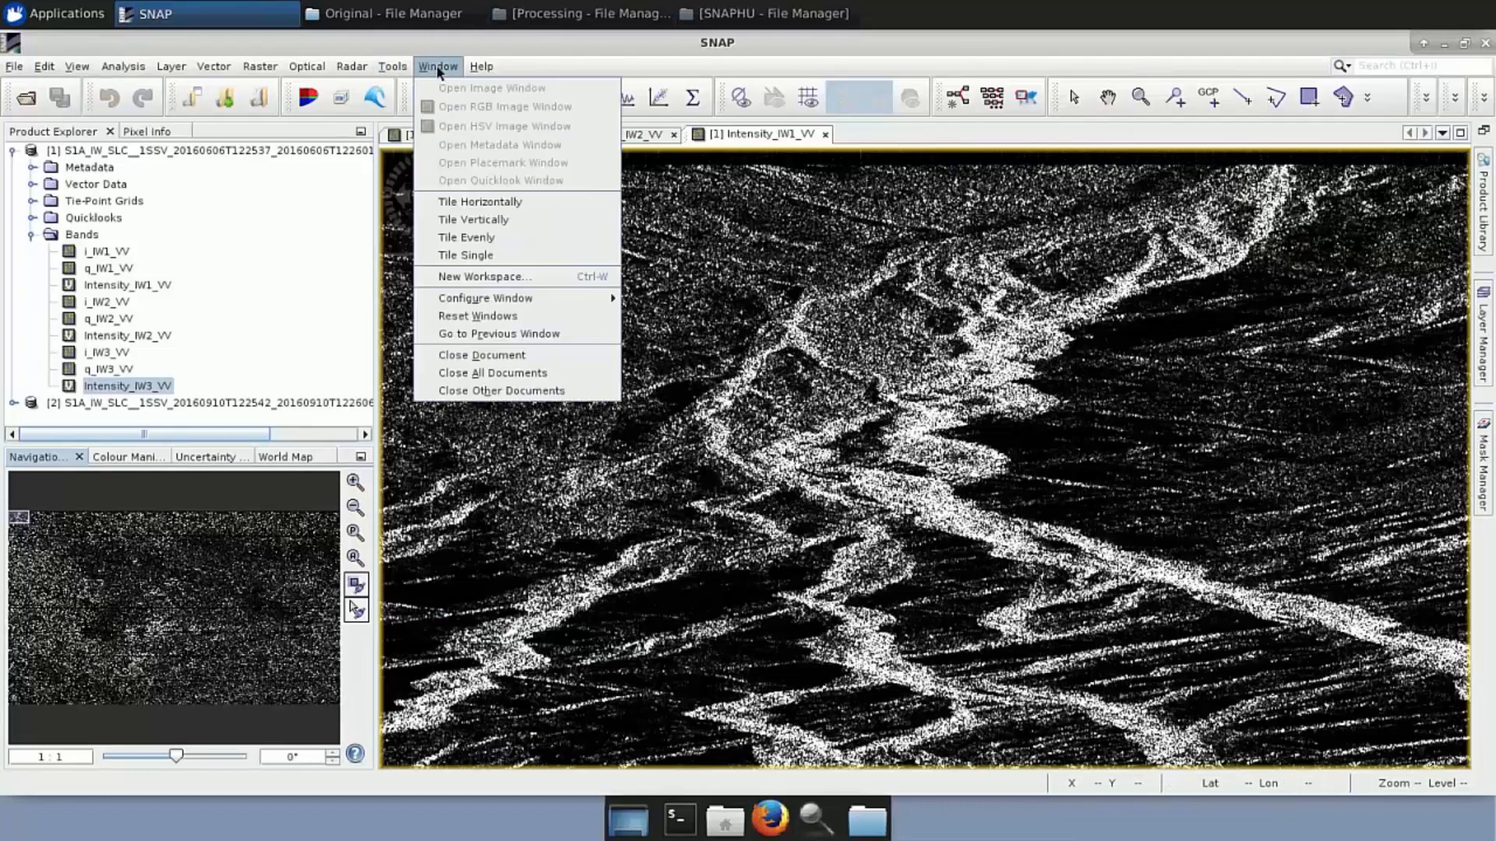
{"action": "left_click", "coordinate": [475, 202]}
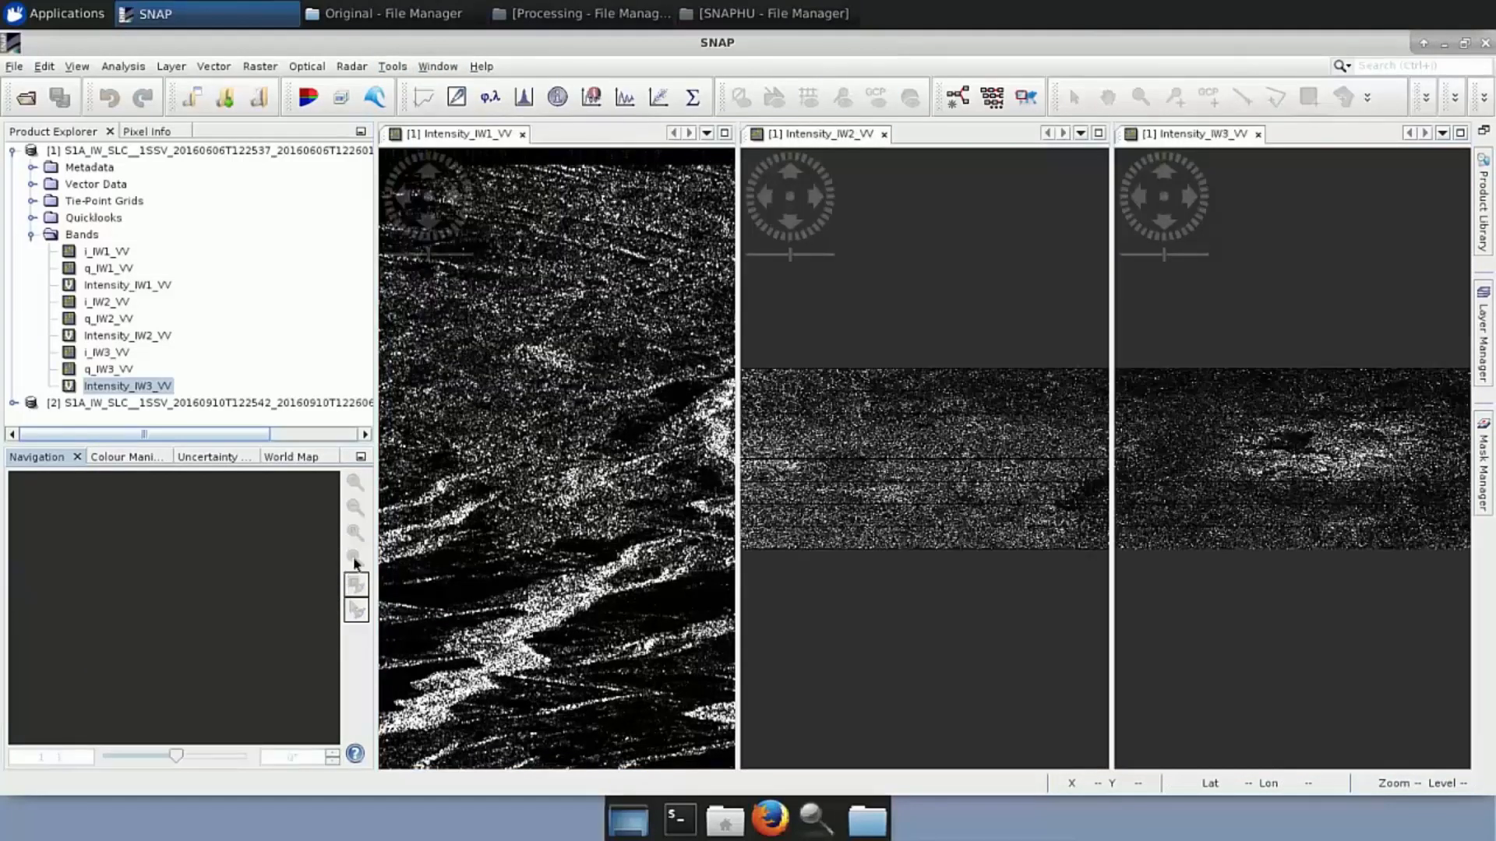
{"action": "left_click", "coordinate": [355, 561]}
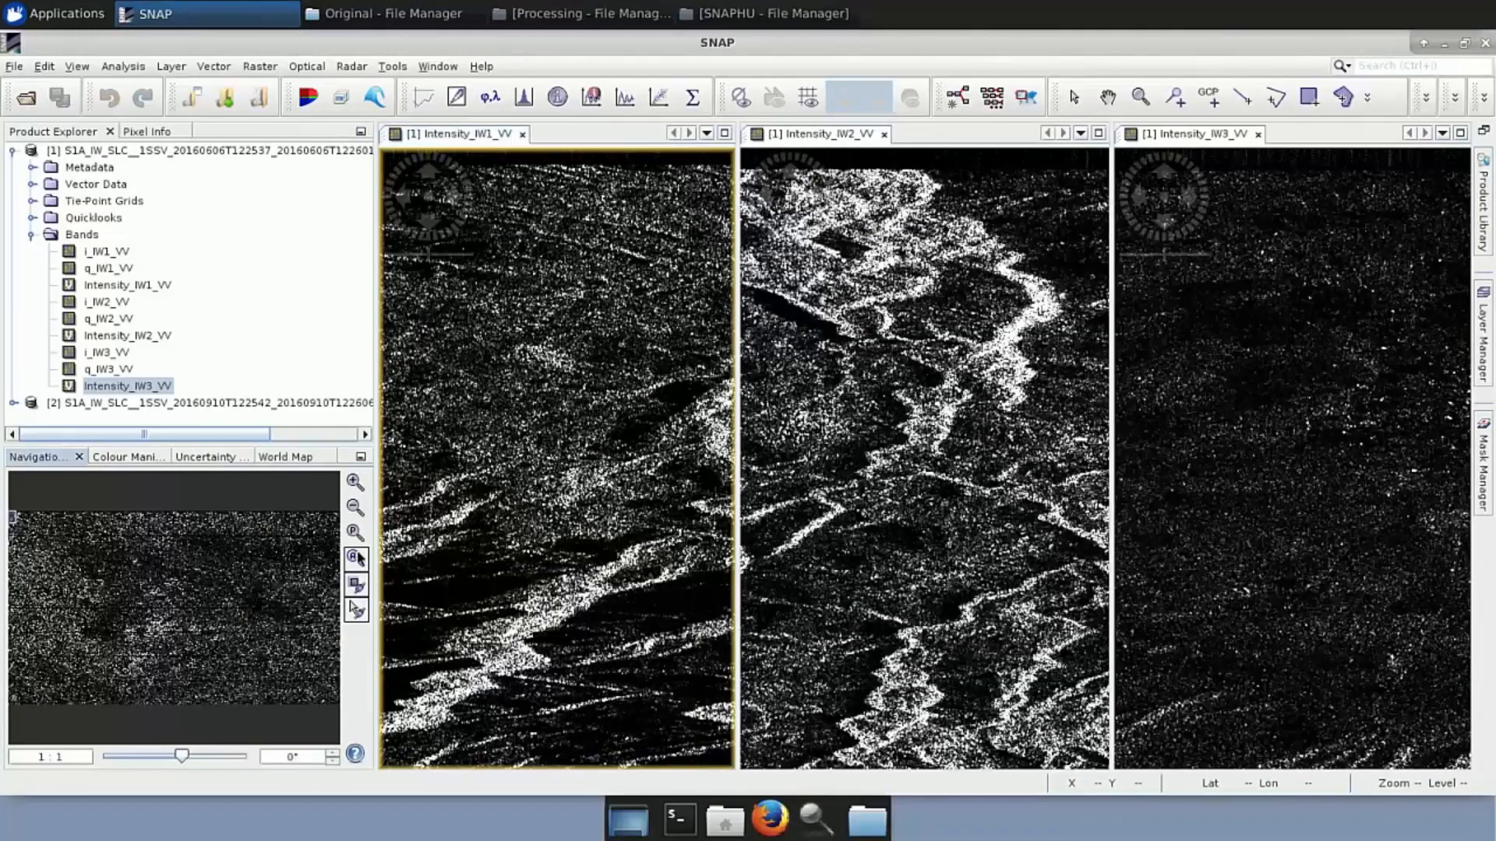
{"action": "left_click", "coordinate": [356, 559]}
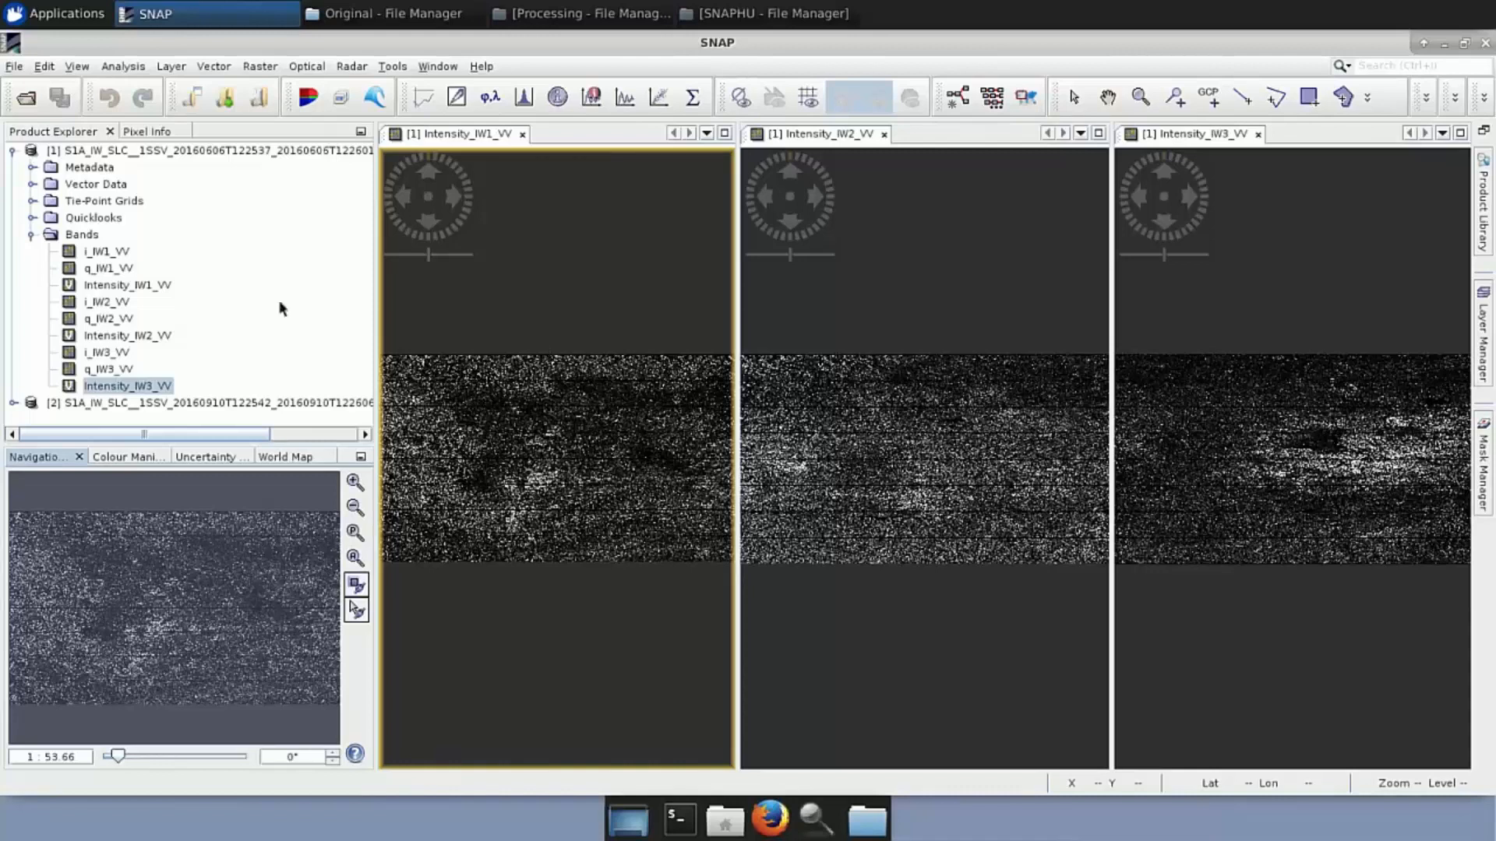
{"action": "left_click", "coordinate": [32, 236]}
Collapse the first product's tree and close the Intensity_IW1_VV and Intensity_IW2_VV views
{"action": "left_click", "coordinate": [12, 151]}
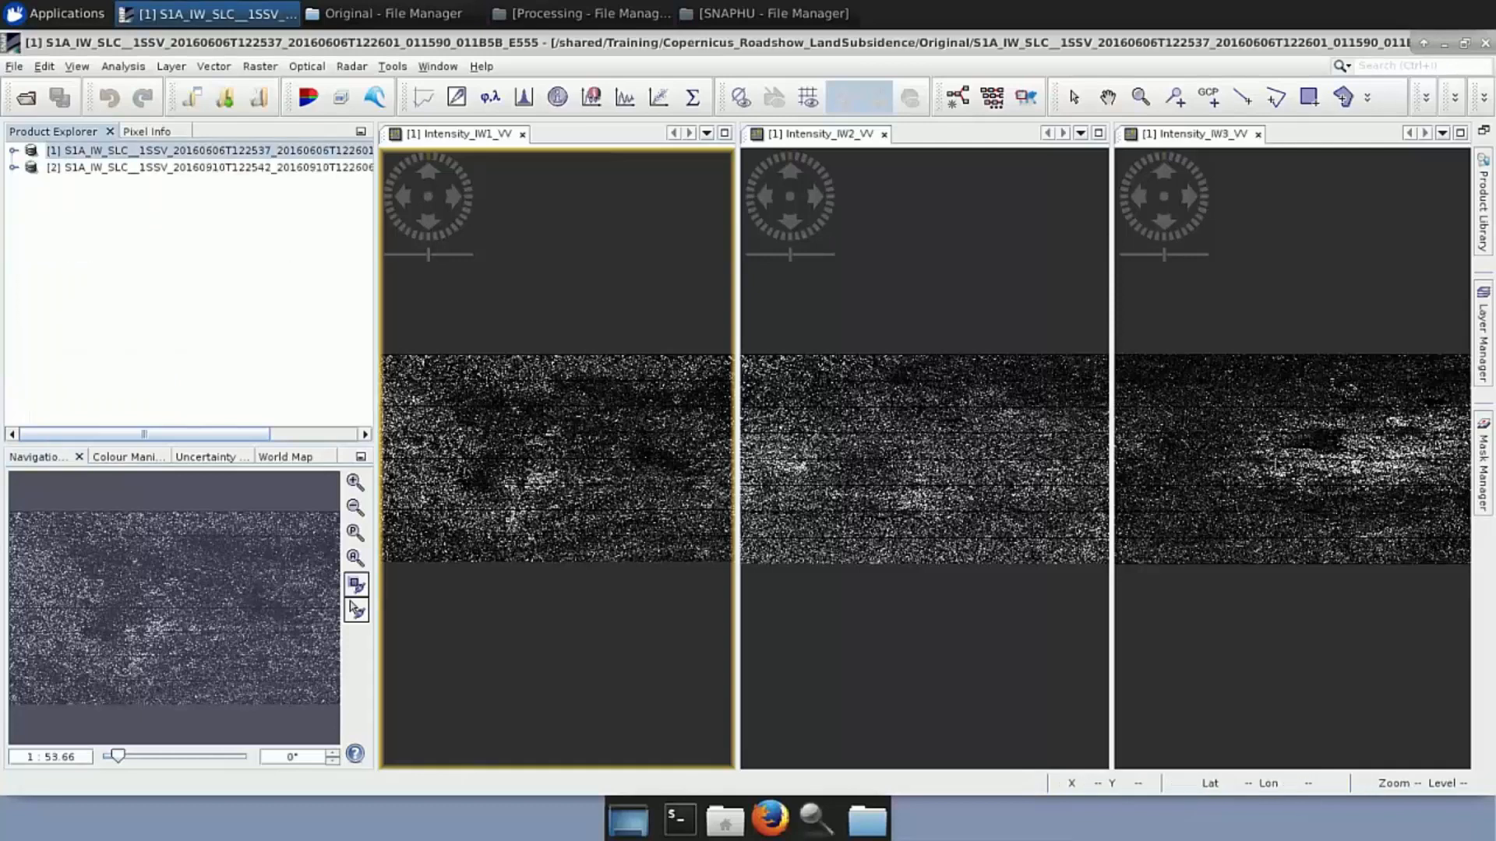
{"action": "left_click", "coordinate": [523, 134]}
{"action": "left_click", "coordinate": [523, 134]}
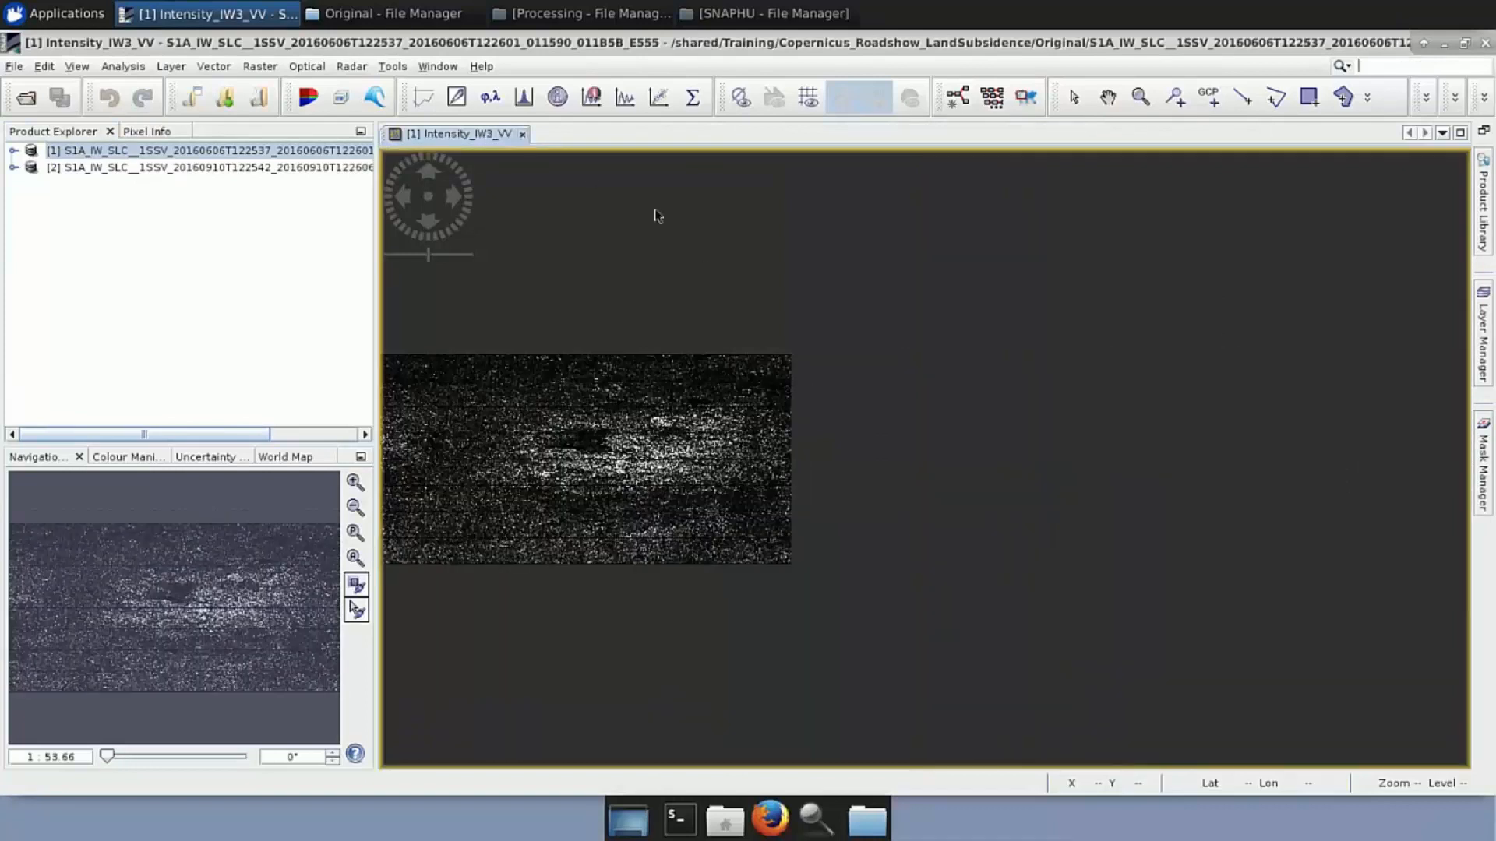
Fit and zoom around the Intensity_IW3_VV image for a last look, then close its view
{"action": "left_click", "coordinate": [355, 558]}
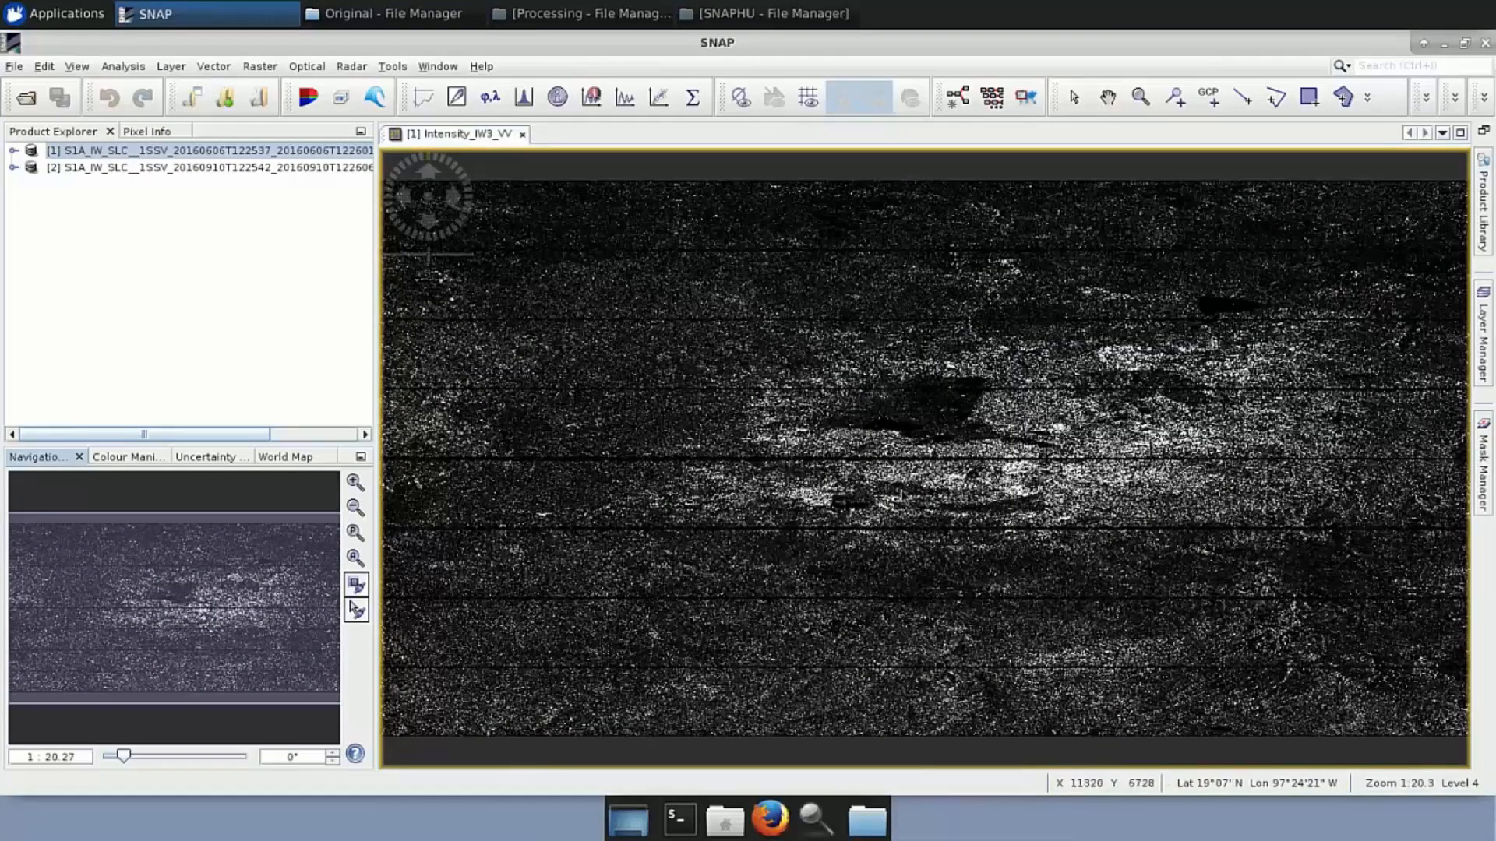
{"action": "scroll", "coordinate": [902, 495], "scroll_direction": "down", "scroll_amount": 8}
{"action": "scroll", "coordinate": [901, 495], "scroll_direction": "up", "scroll_amount": 18}
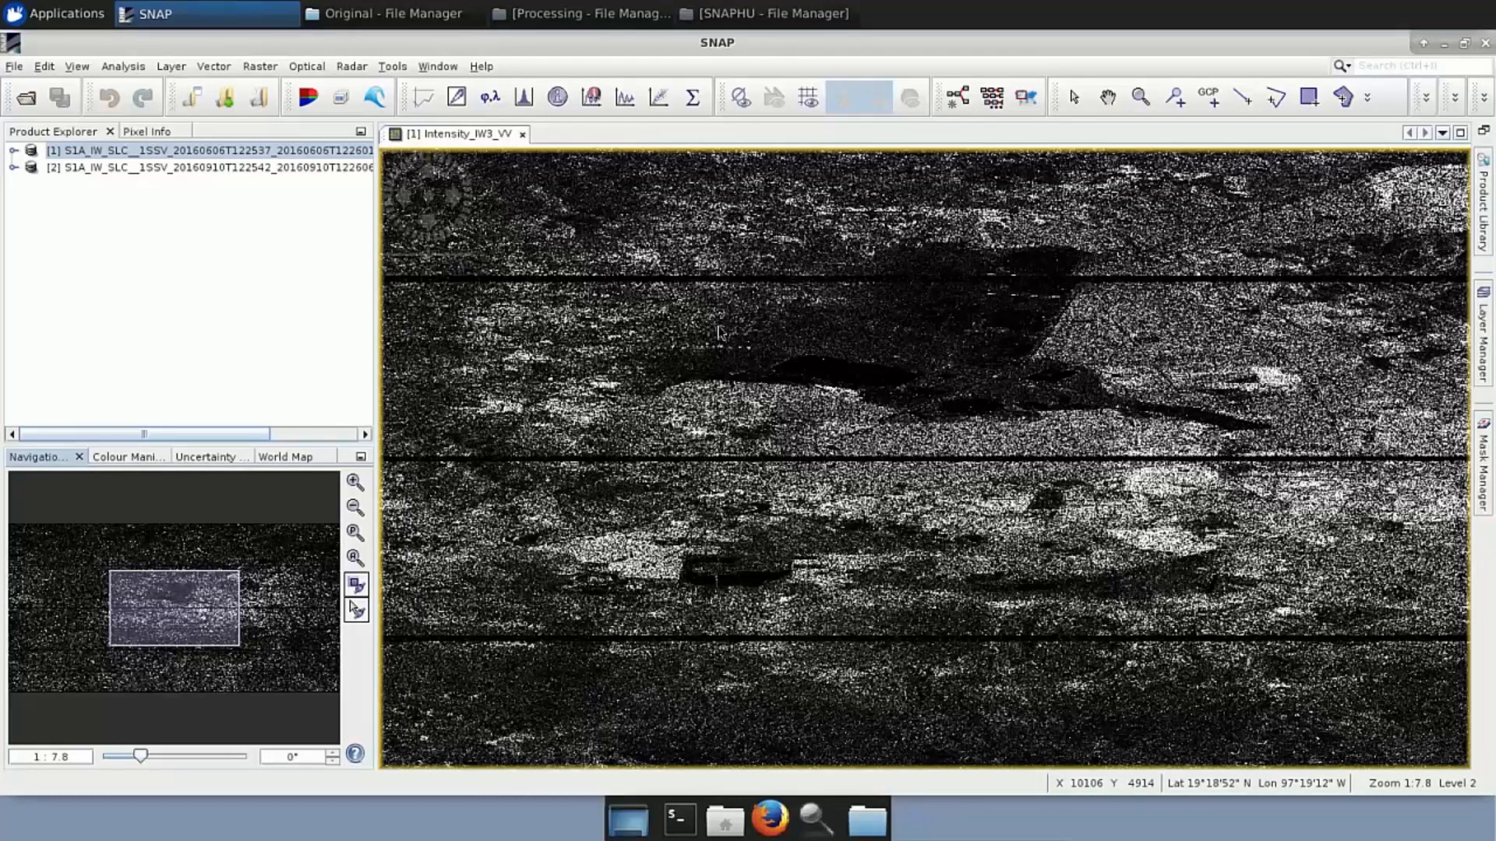
{"action": "left_click", "coordinate": [522, 135]}
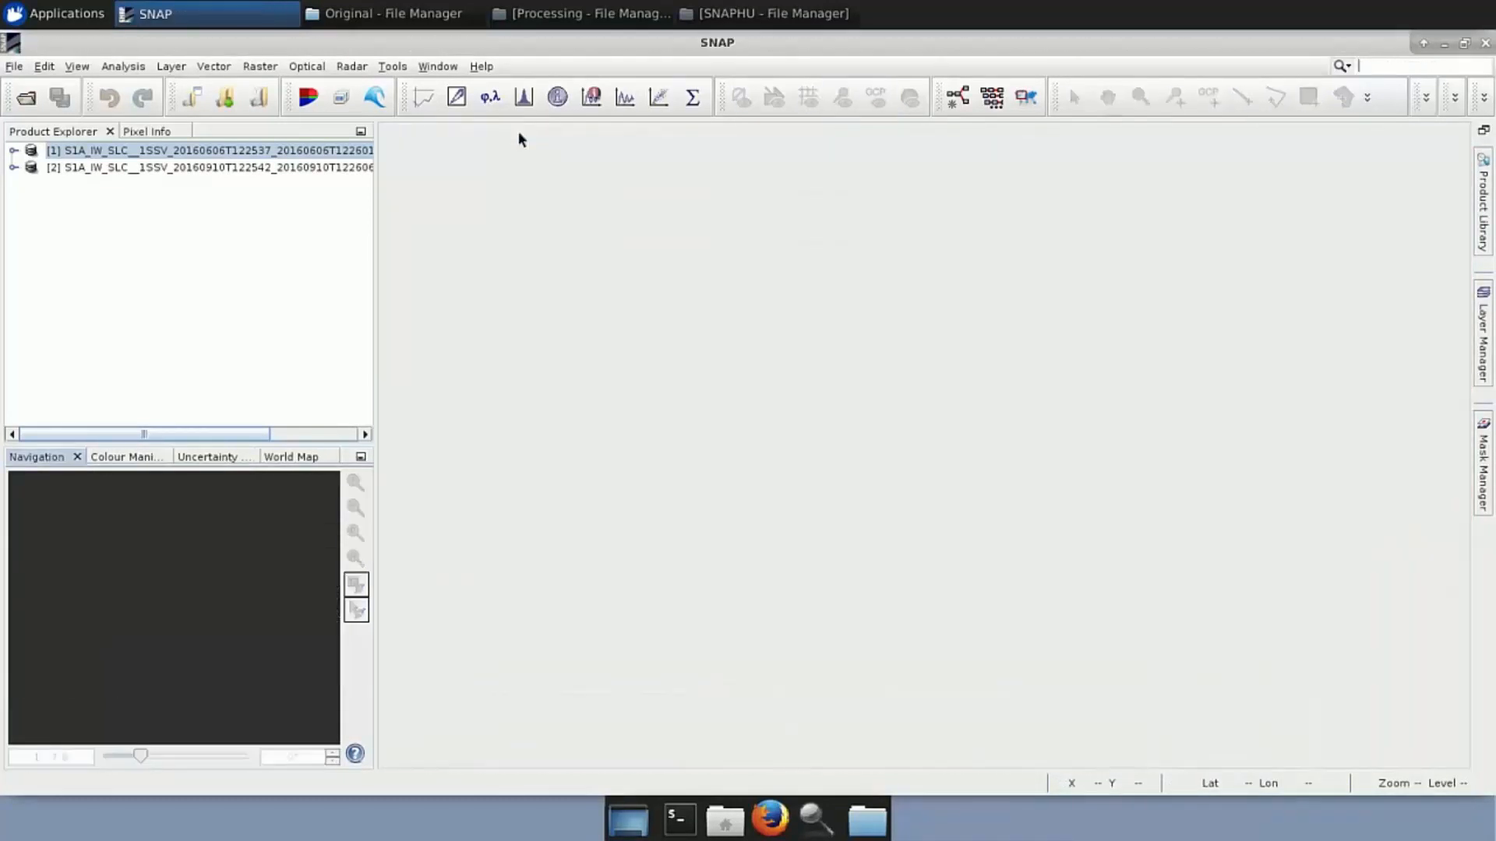
Open a new Graph Builder graph from Tools and enlarge the node settings area
{"action": "left_click", "coordinate": [391, 68]}
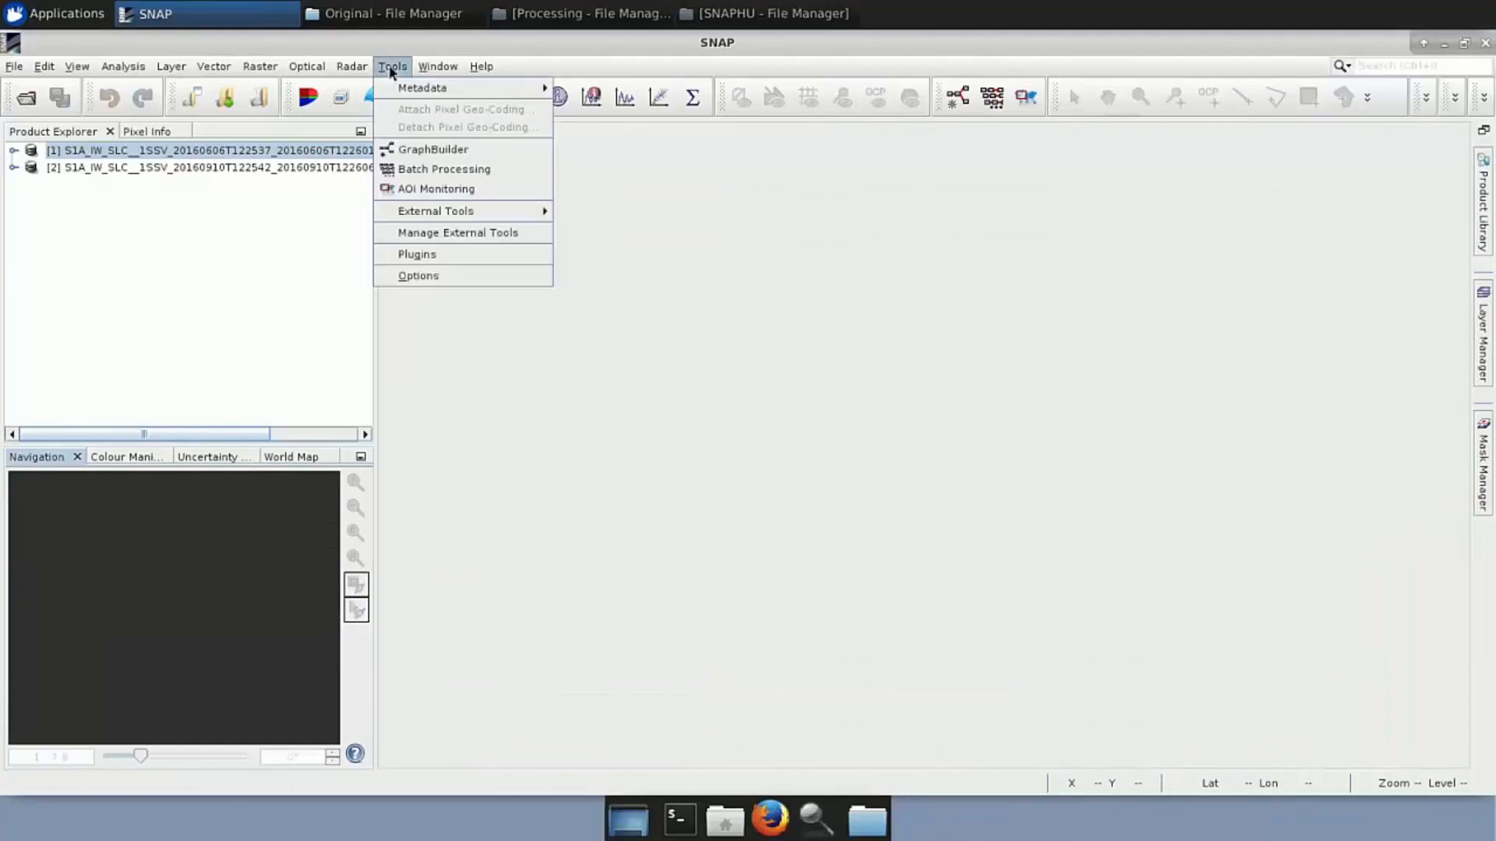
{"action": "left_click", "coordinate": [412, 153]}
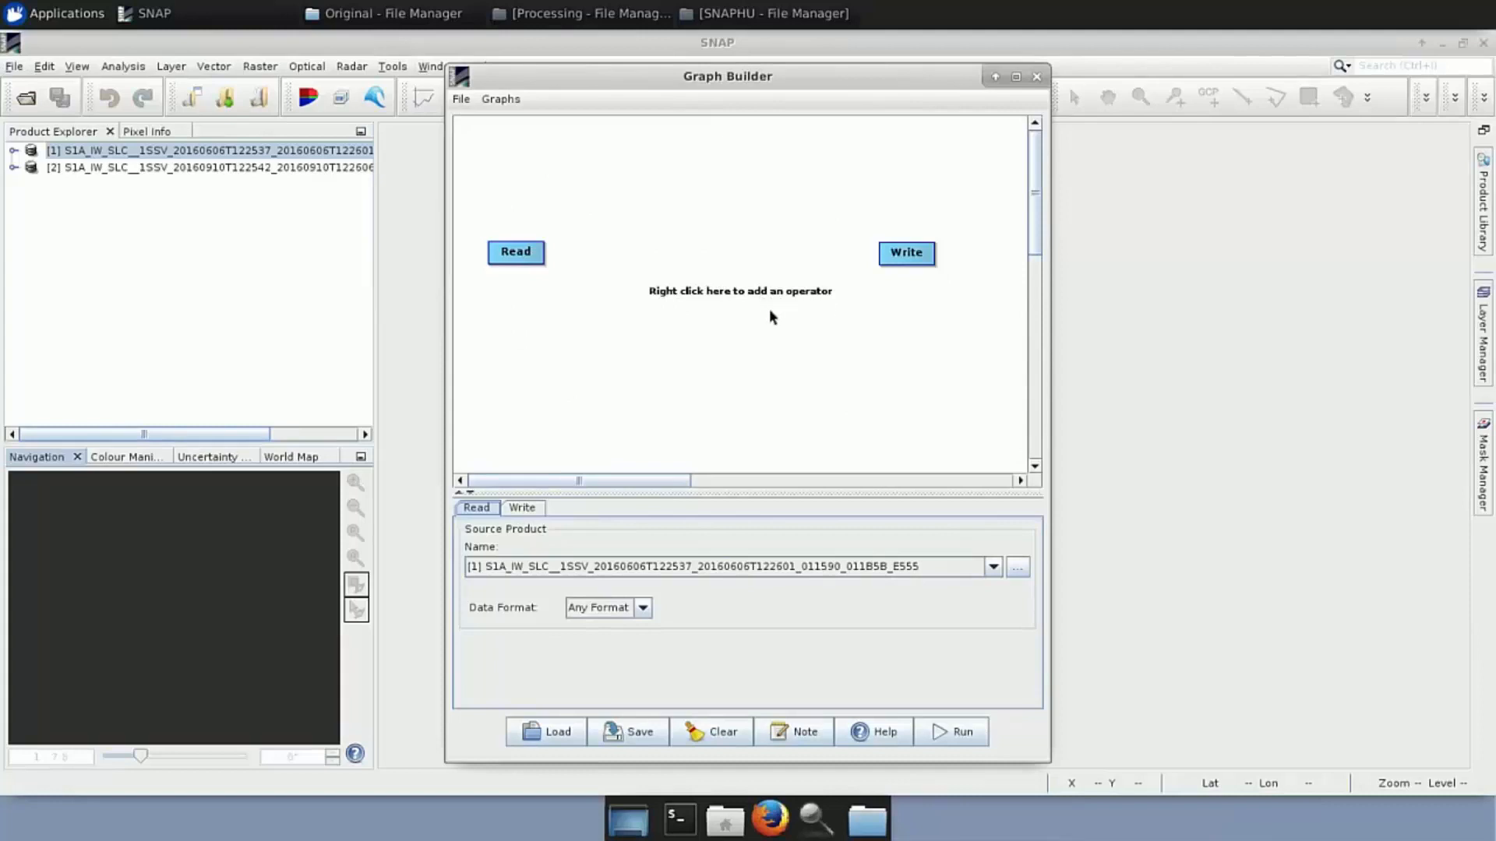
{"action": "left_click_drag", "start_coordinate": [739, 486], "coordinate": [731, 436]}
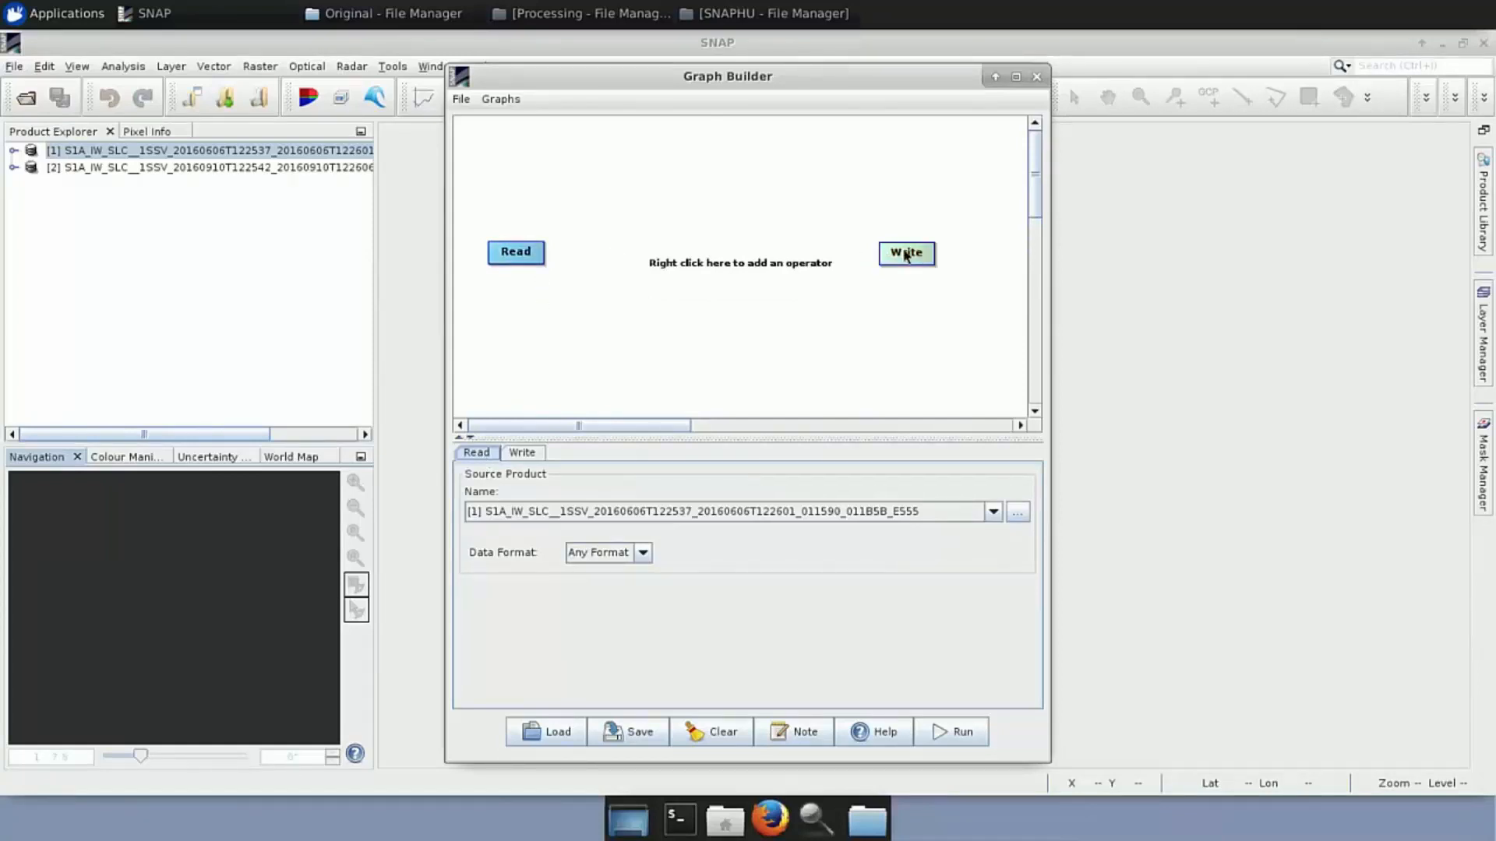
Review the Read node's source product and the Write node's output settings
{"action": "left_click", "coordinate": [510, 248]}
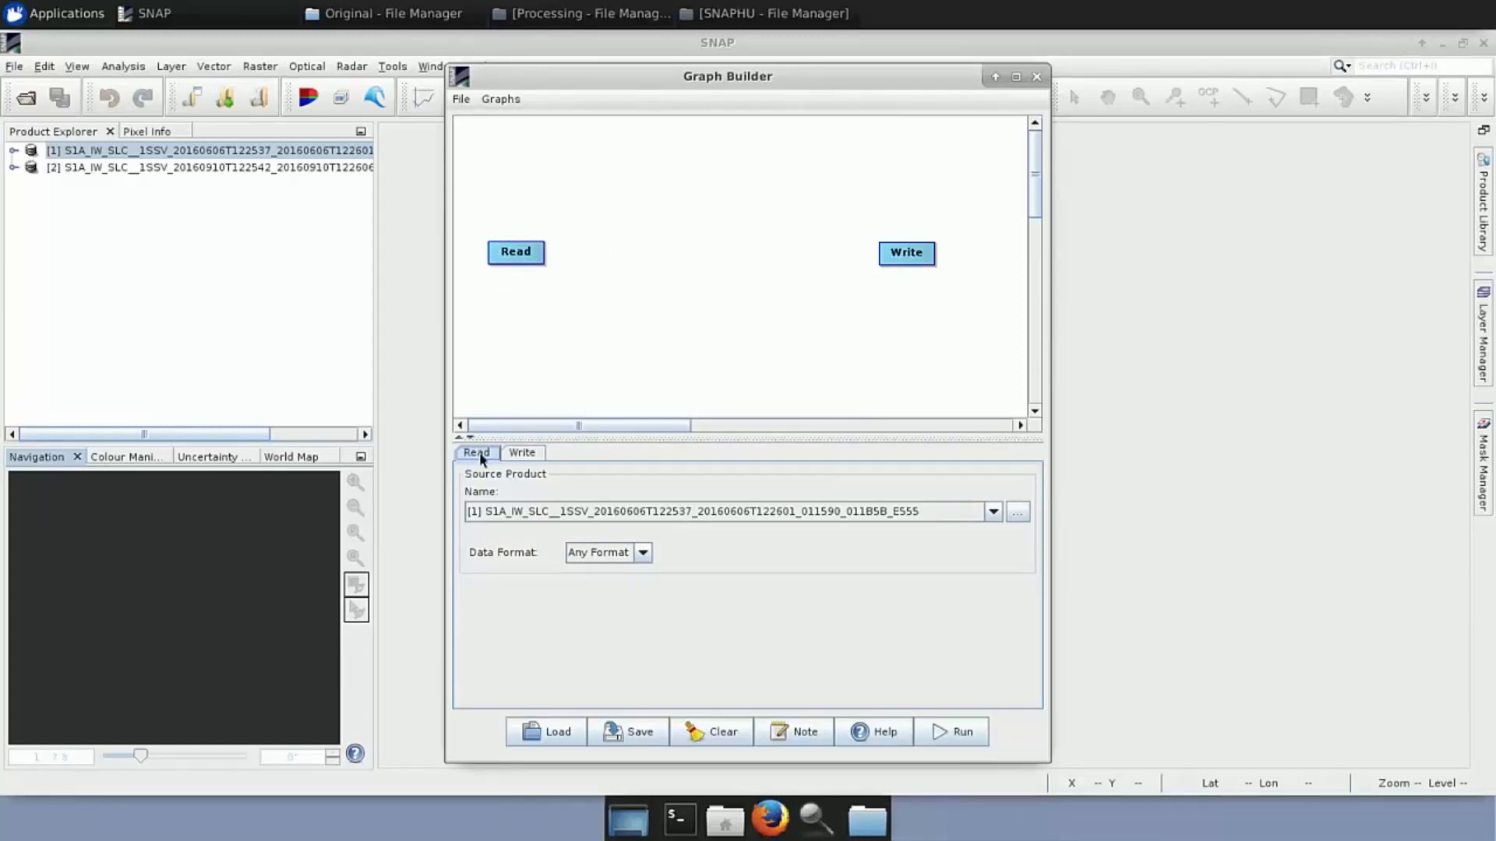
{"action": "left_click", "coordinate": [909, 261]}
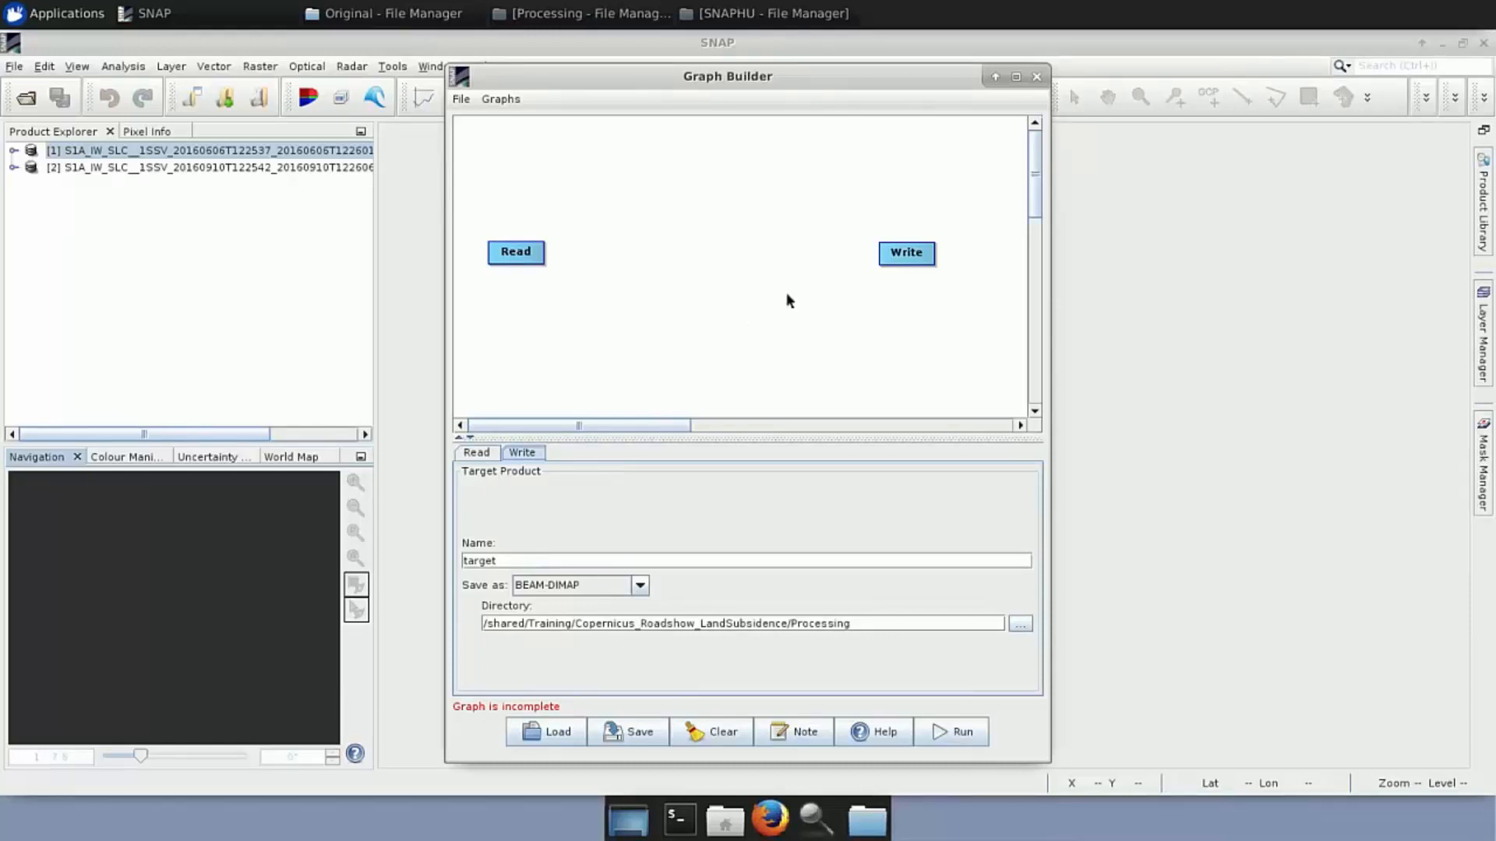
{"action": "right_click", "coordinate": [902, 259]}
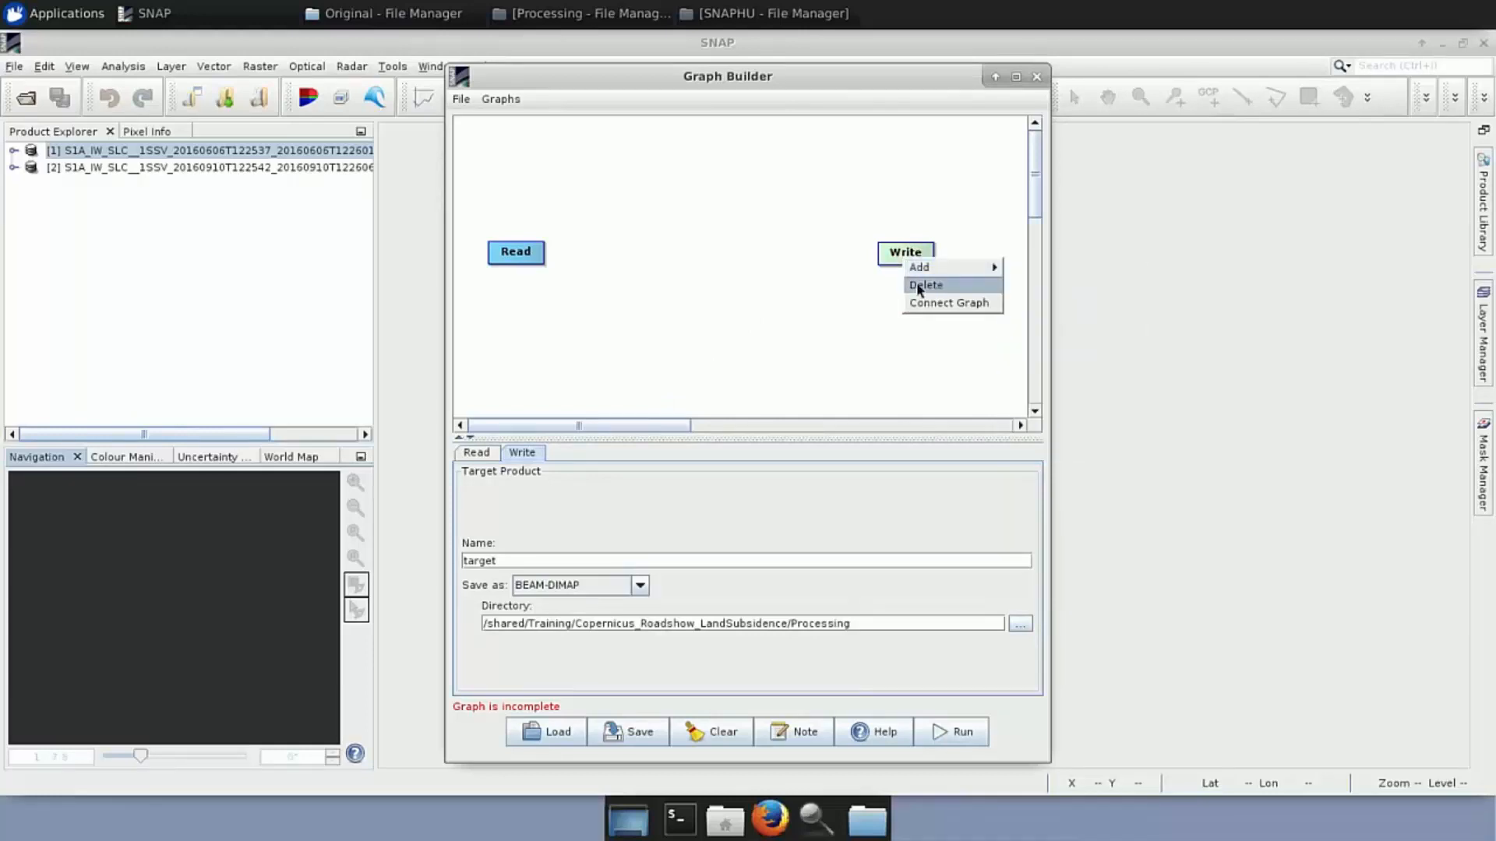
Delete the Write node and keep product [1] as the Read node's source
{"action": "left_click", "coordinate": [919, 287]}
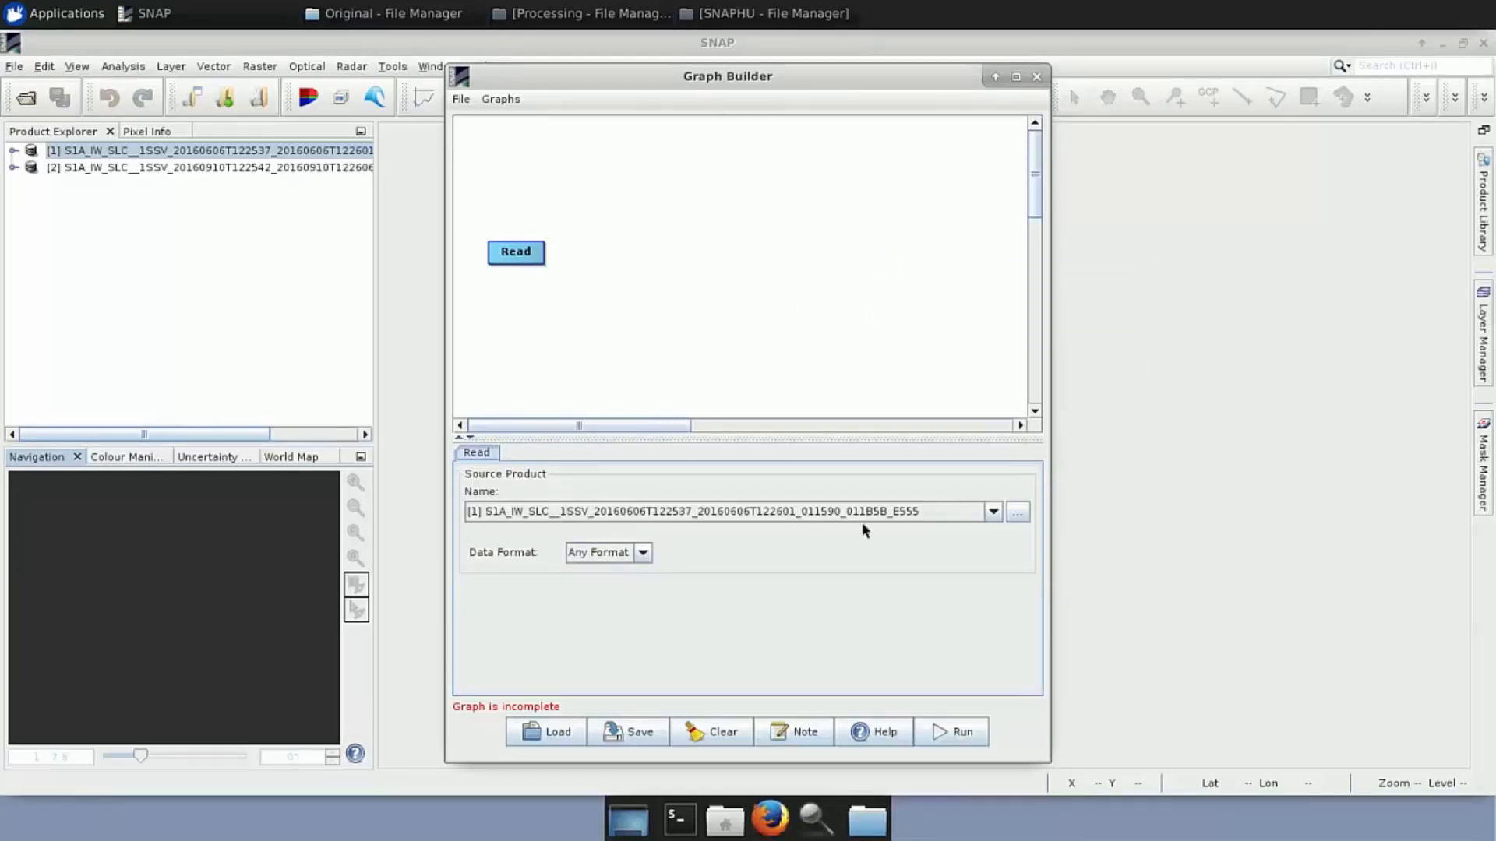
{"action": "left_click", "coordinate": [993, 512]}
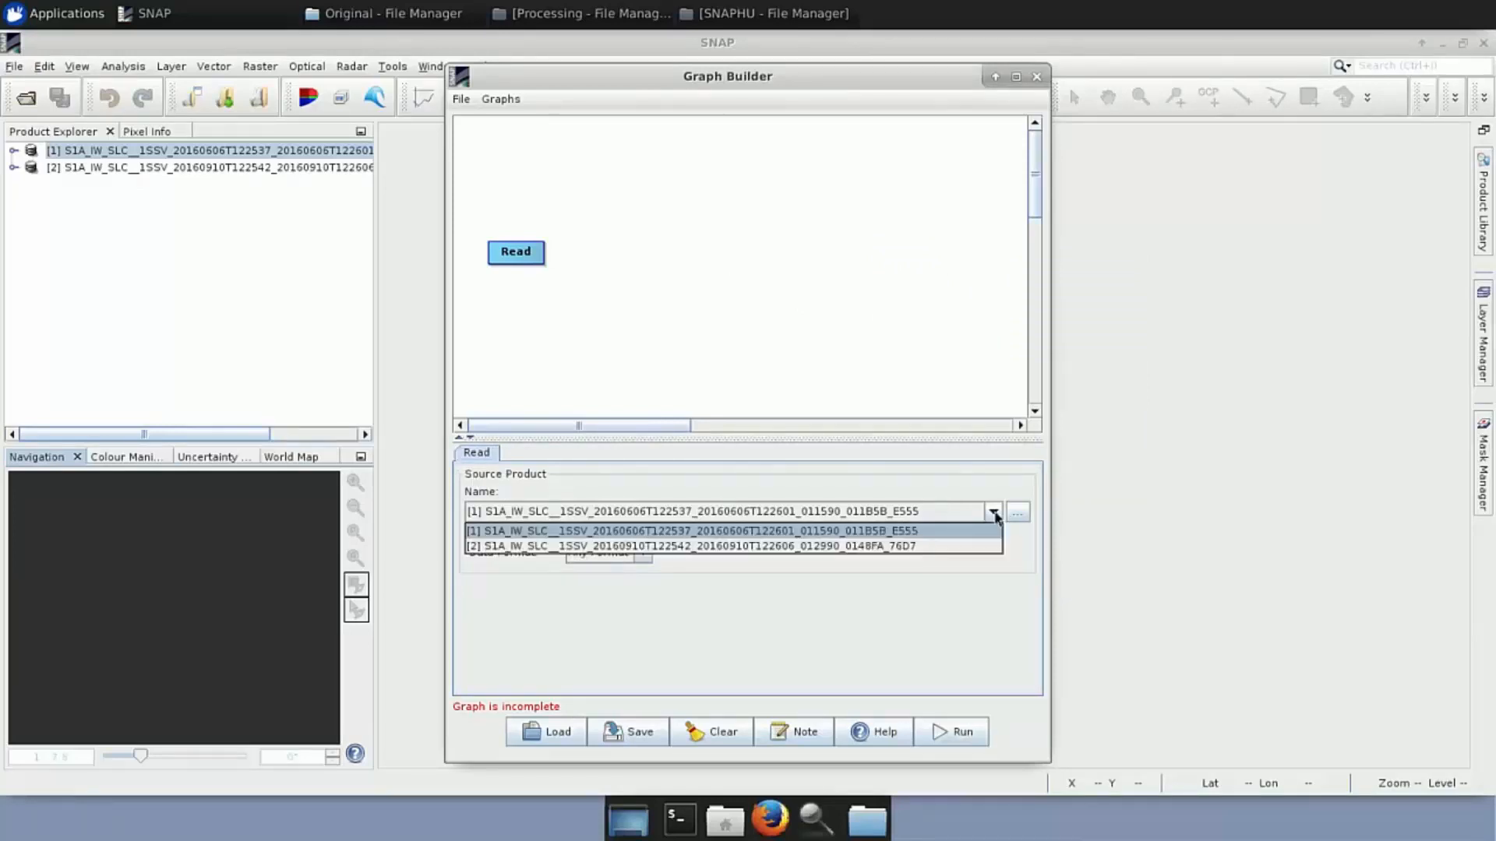
{"action": "left_click", "coordinate": [908, 532]}
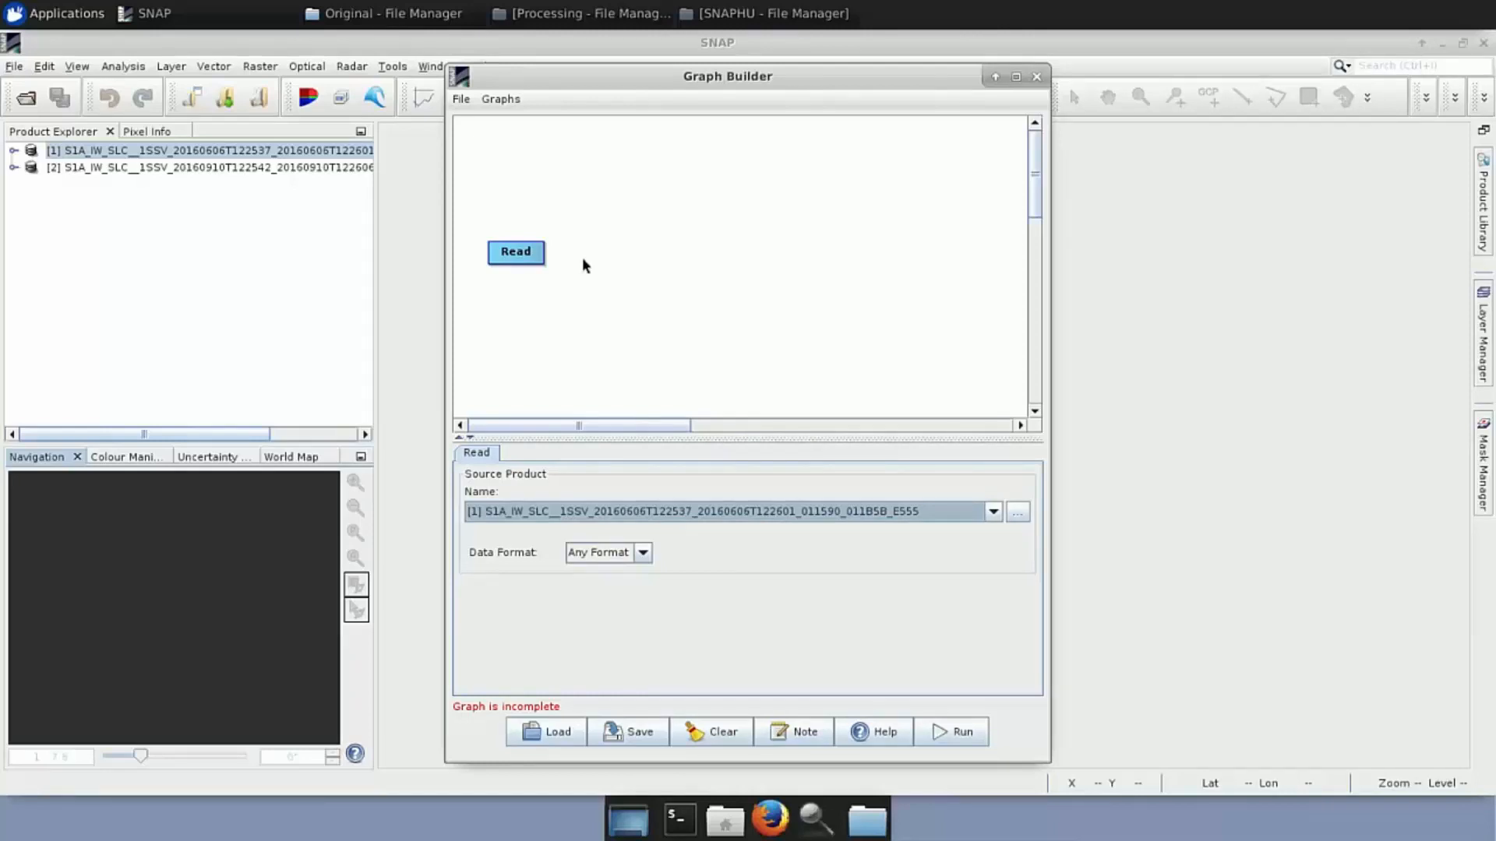
Add a TOPSAR-Split node via Add > Radar > Sentinel-1 TOPS
{"action": "right_click", "coordinate": [584, 265]}
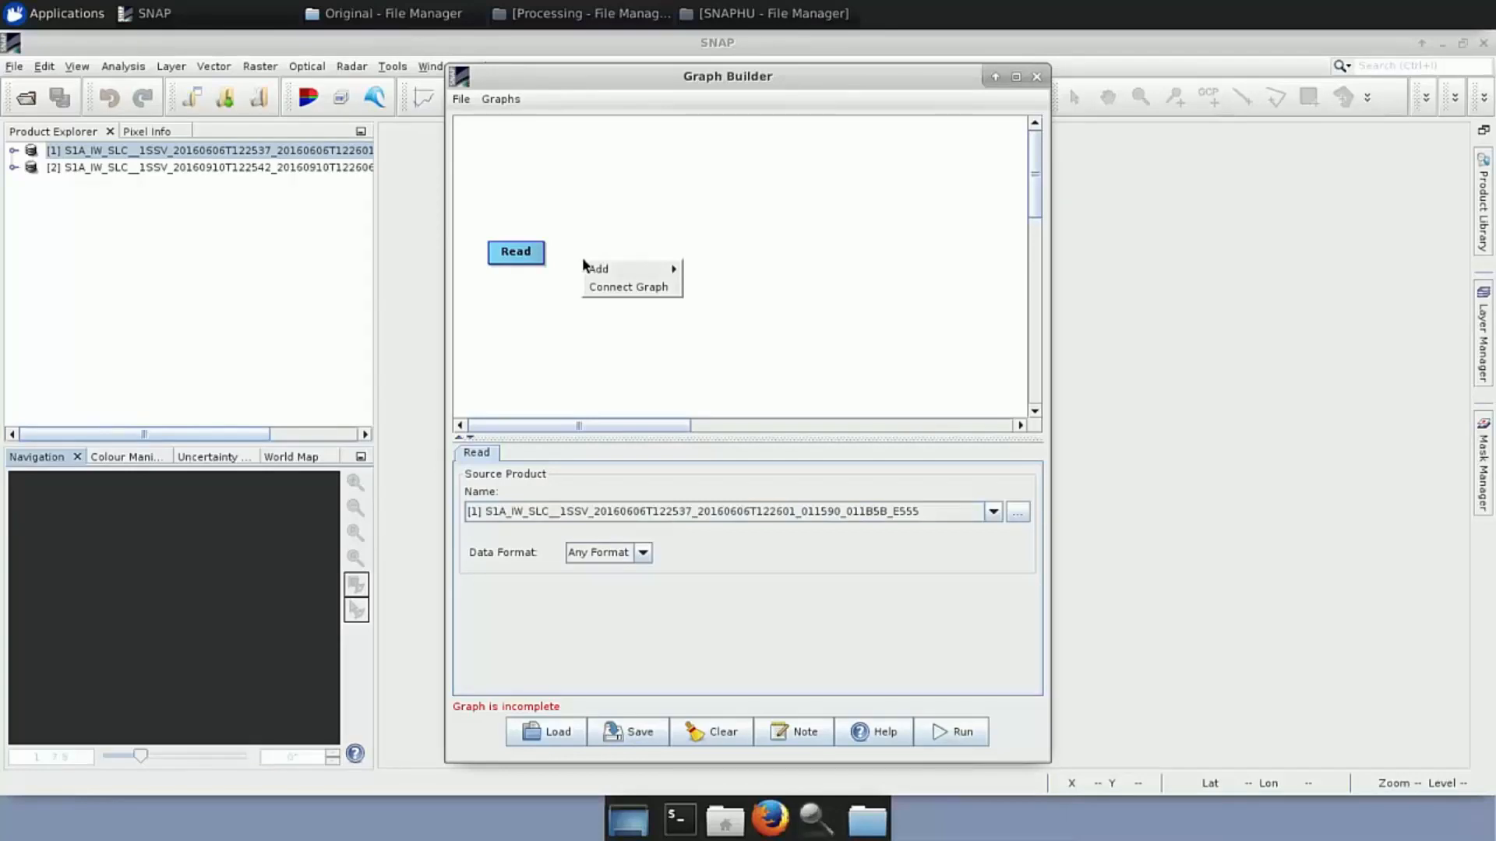
{"action": "mouse_move", "coordinate": [623, 274]}
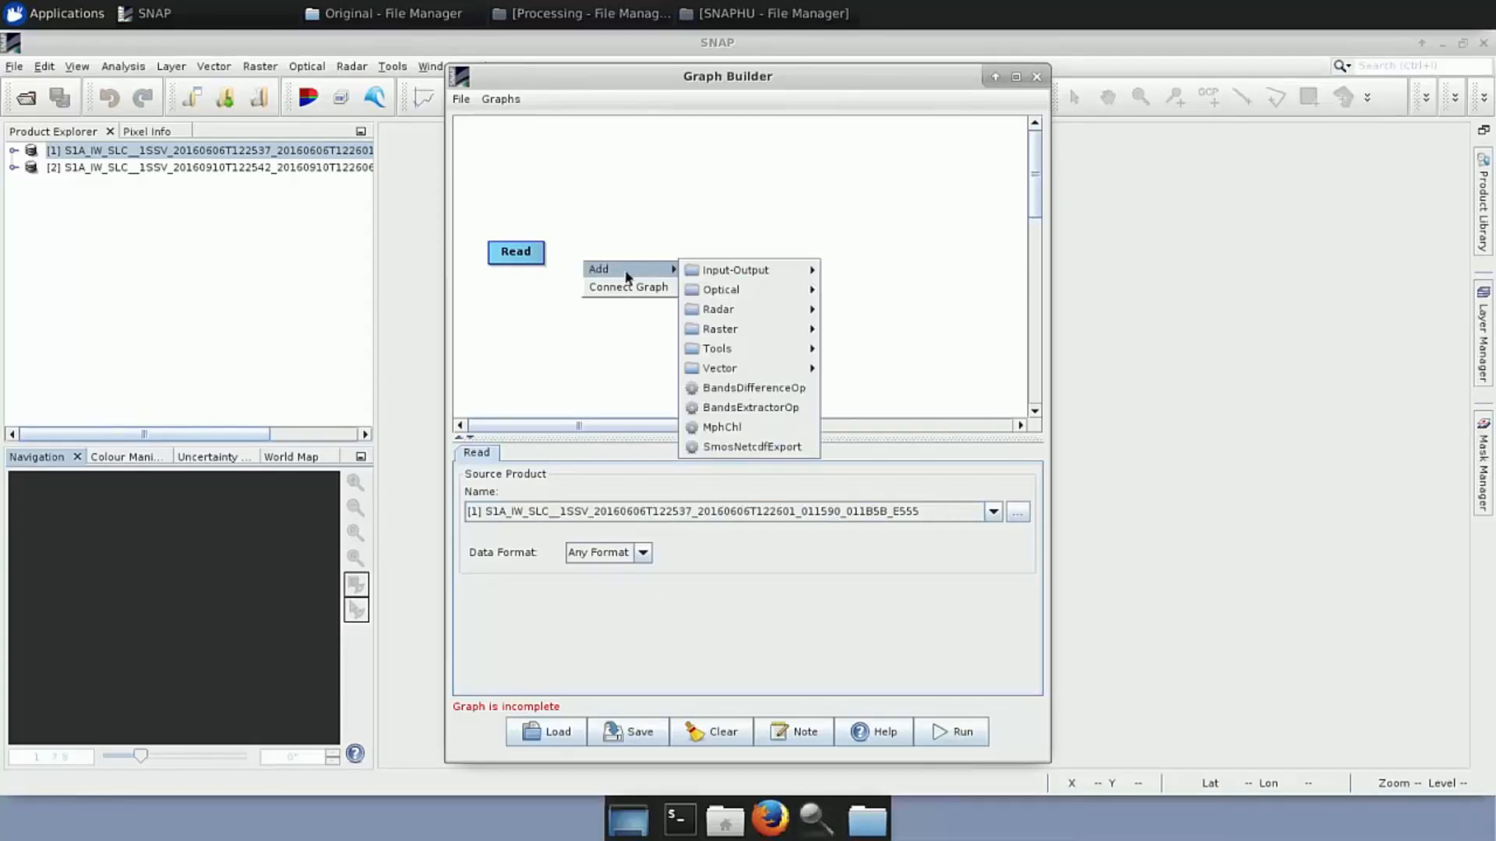
{"action": "mouse_move", "coordinate": [747, 309]}
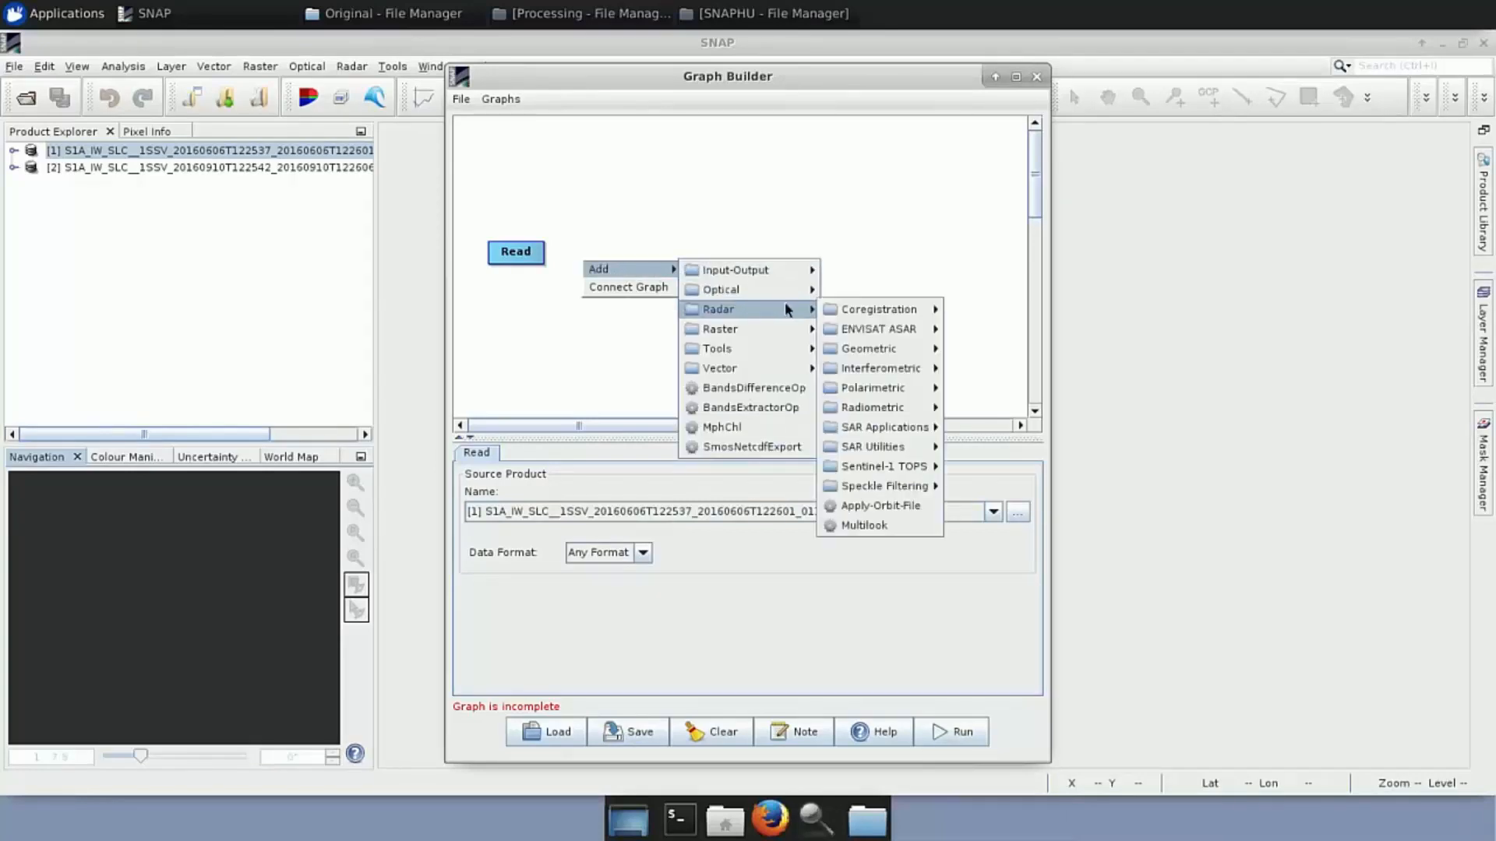
{"action": "mouse_move", "coordinate": [924, 472]}
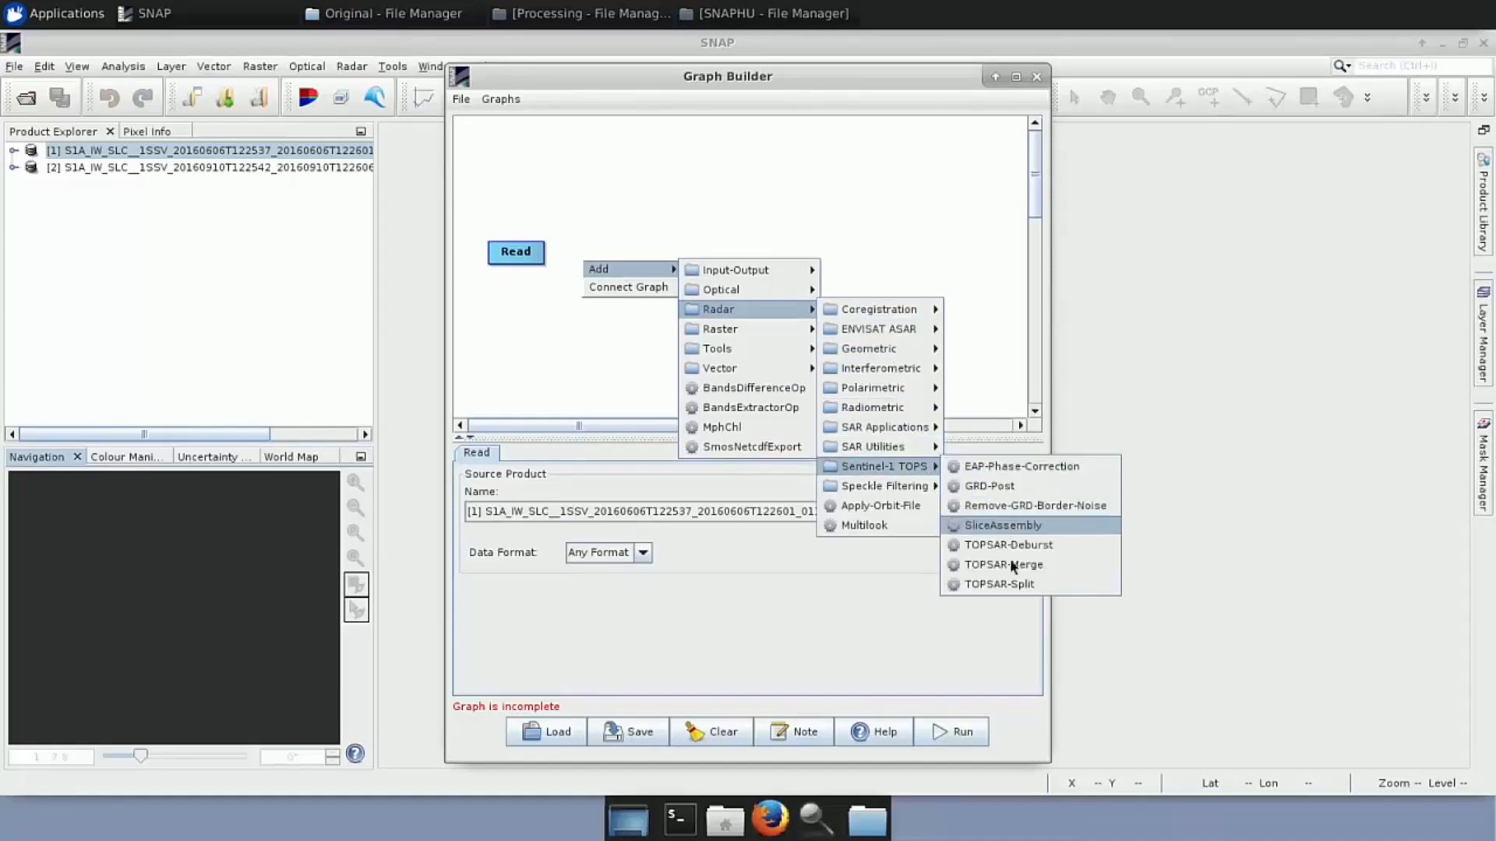
{"action": "left_click", "coordinate": [1013, 584]}
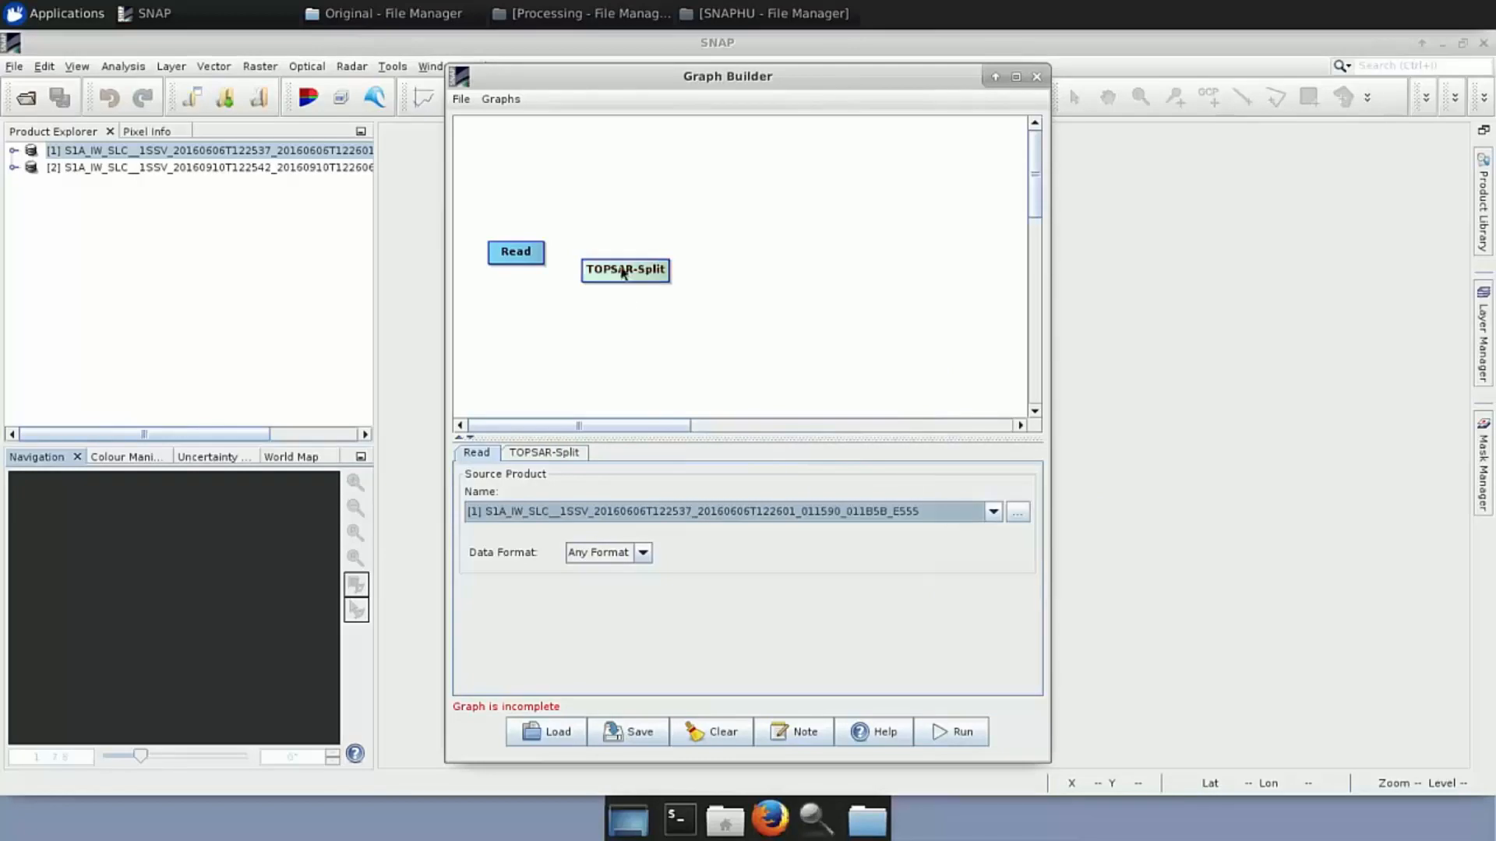
Align TOPSAR-Split with Read, connect Read into it, and show its settings
{"action": "left_click_drag", "start_coordinate": [615, 268], "coordinate": [613, 255]}
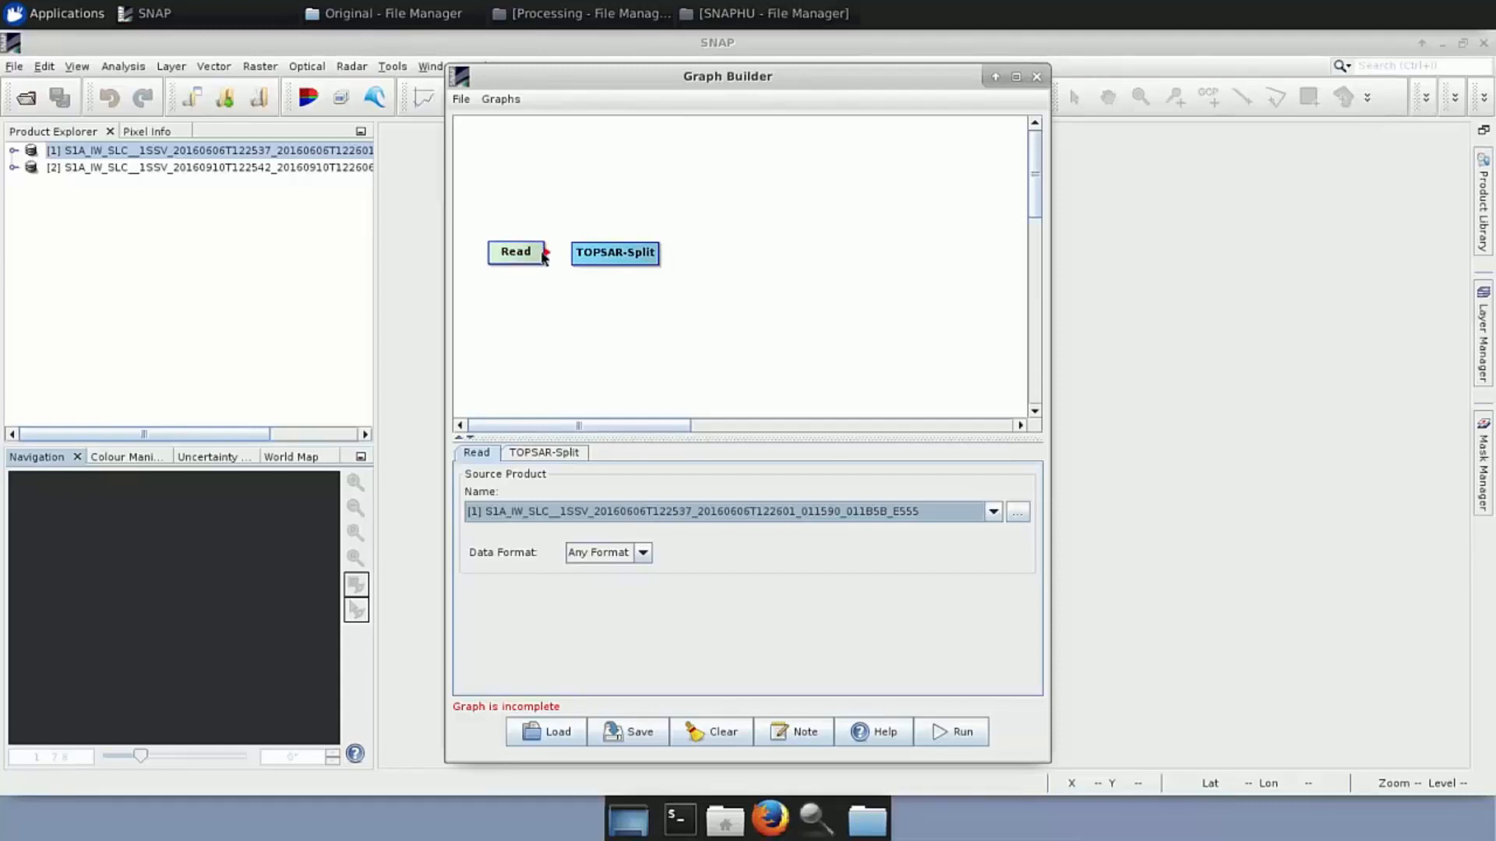
{"action": "left_click_drag", "start_coordinate": [543, 257], "coordinate": [600, 259]}
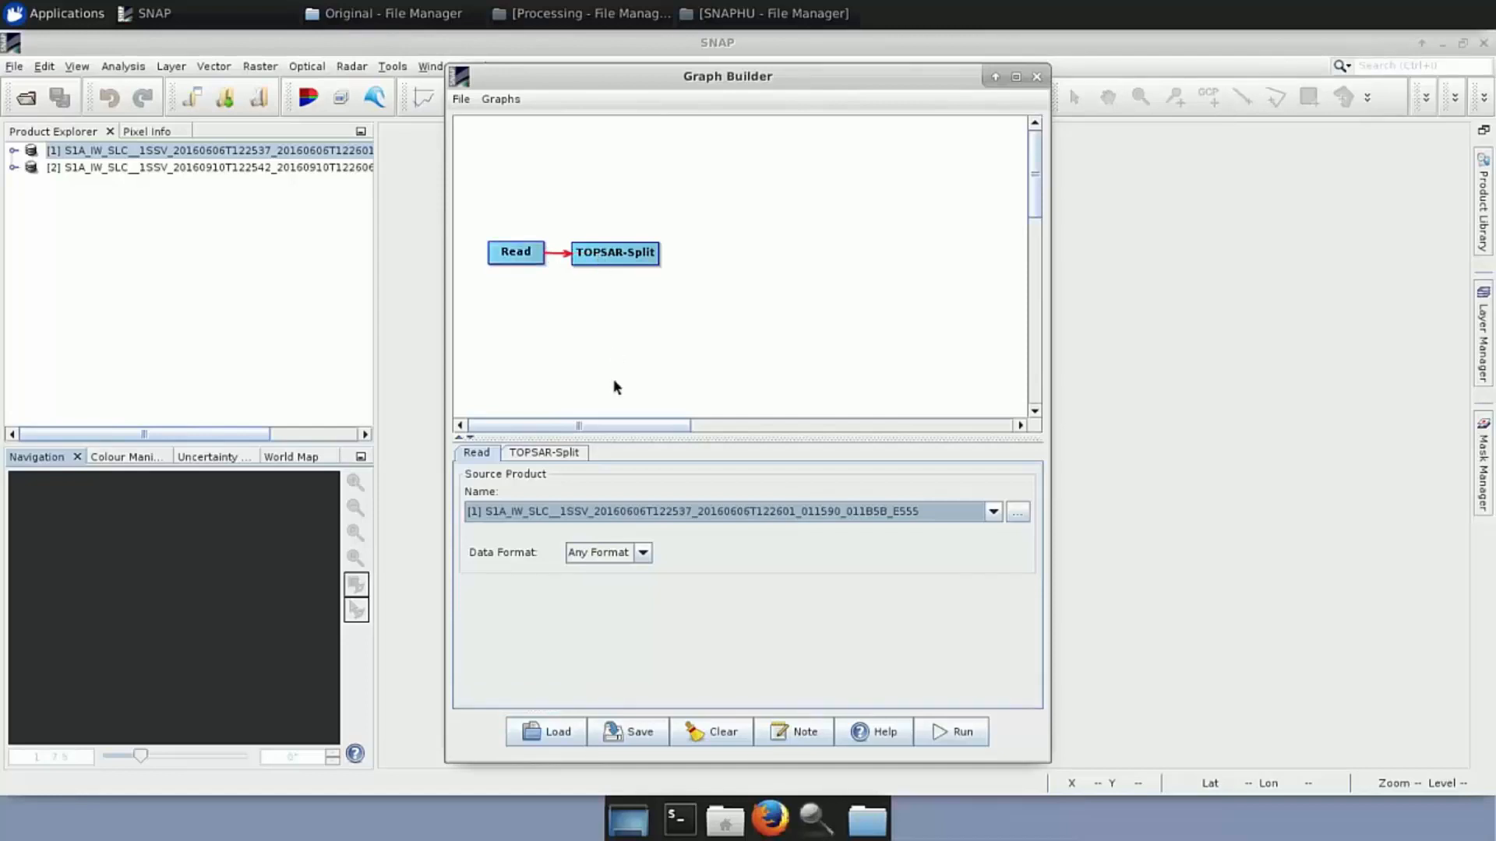
{"action": "left_click", "coordinate": [573, 454]}
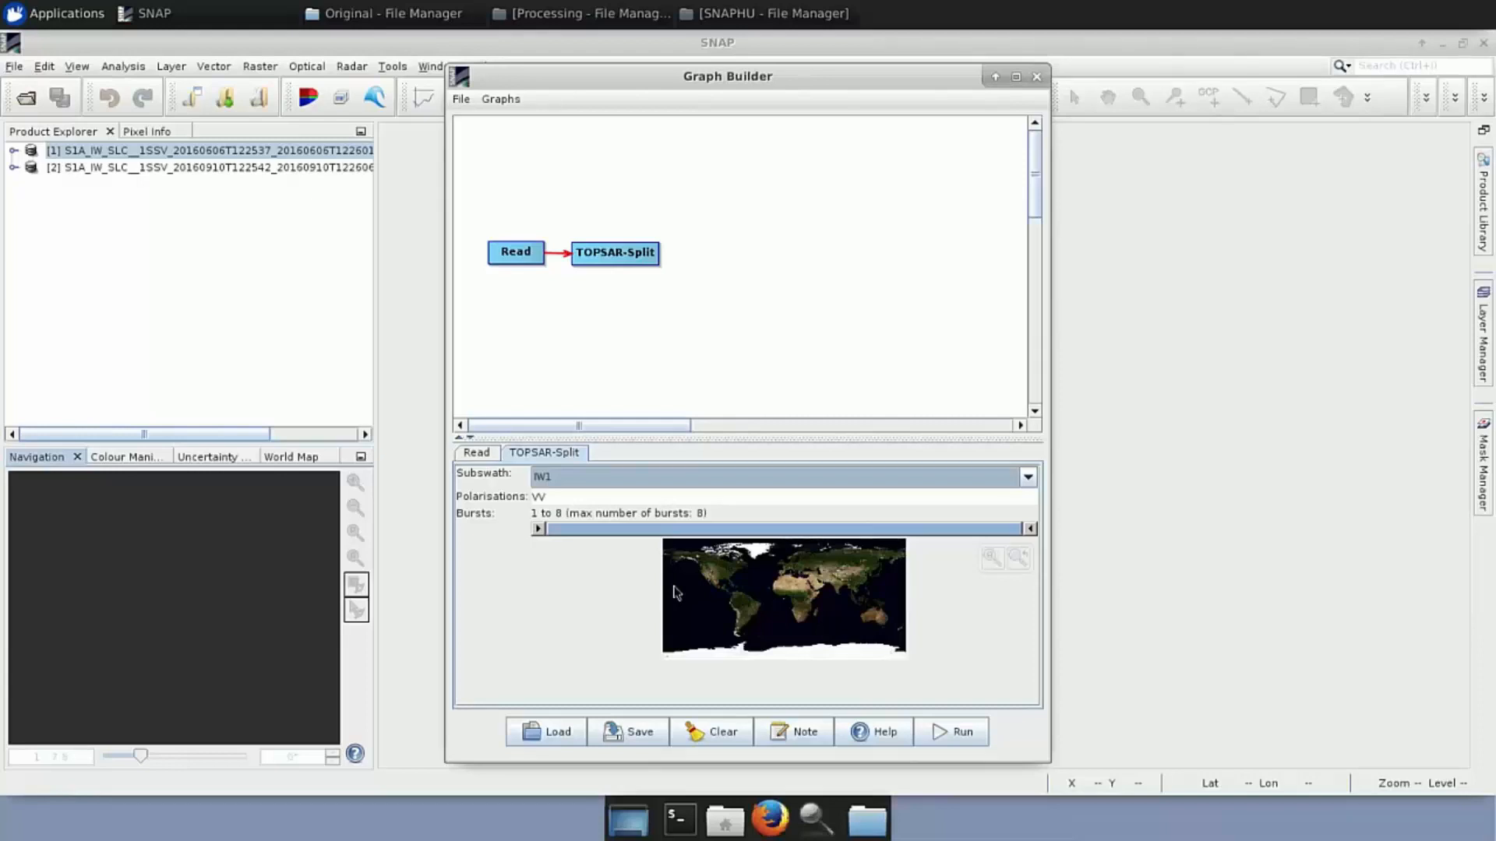
Set TOPSAR-Split to subswath IW3 with bursts 3 to 5 and zoom the map to the footprint
{"action": "left_click", "coordinate": [629, 481]}
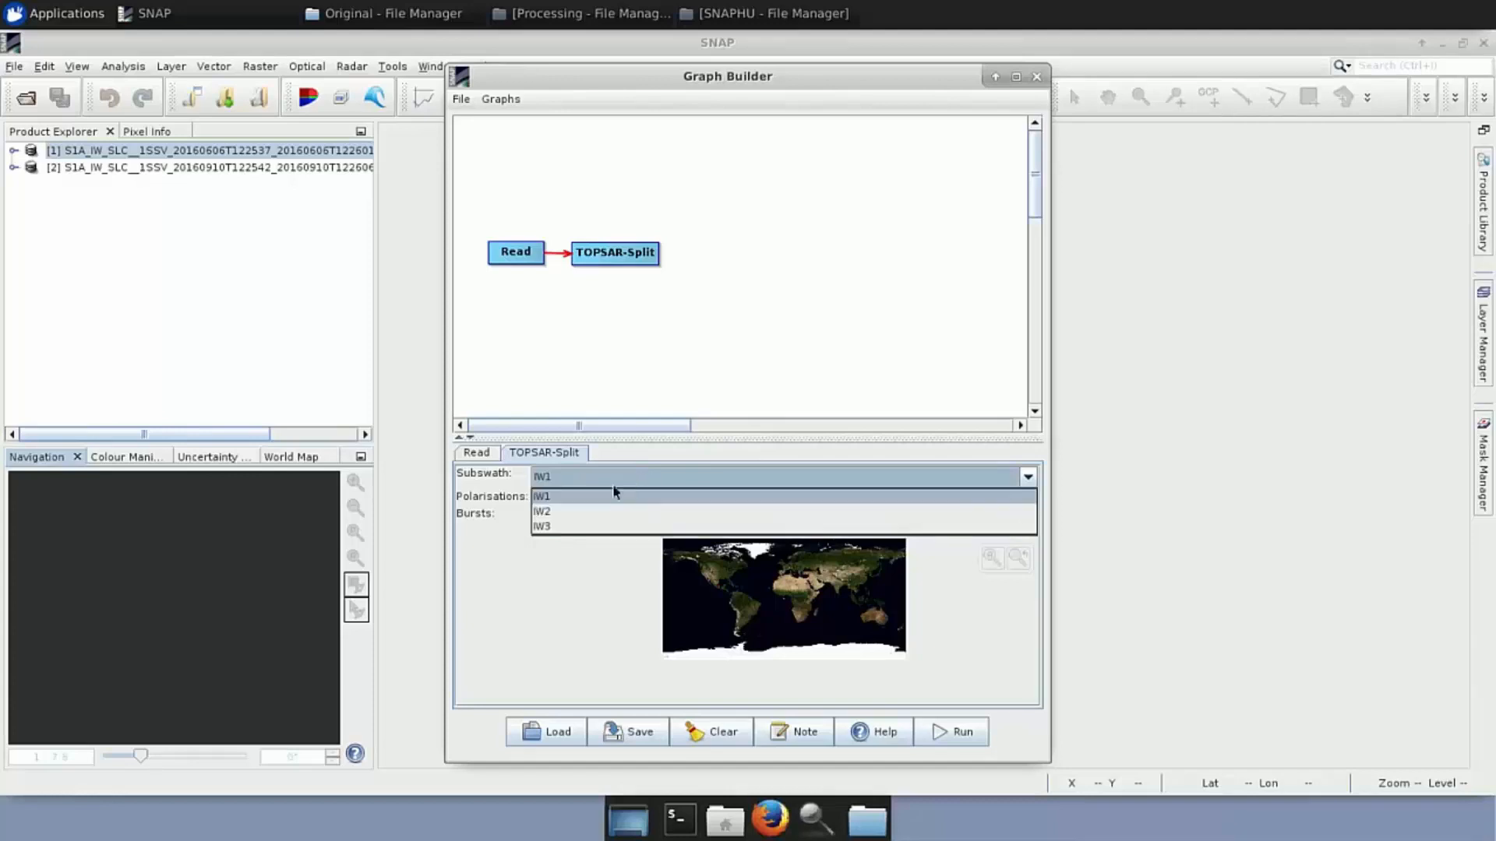
{"action": "left_click", "coordinate": [568, 528]}
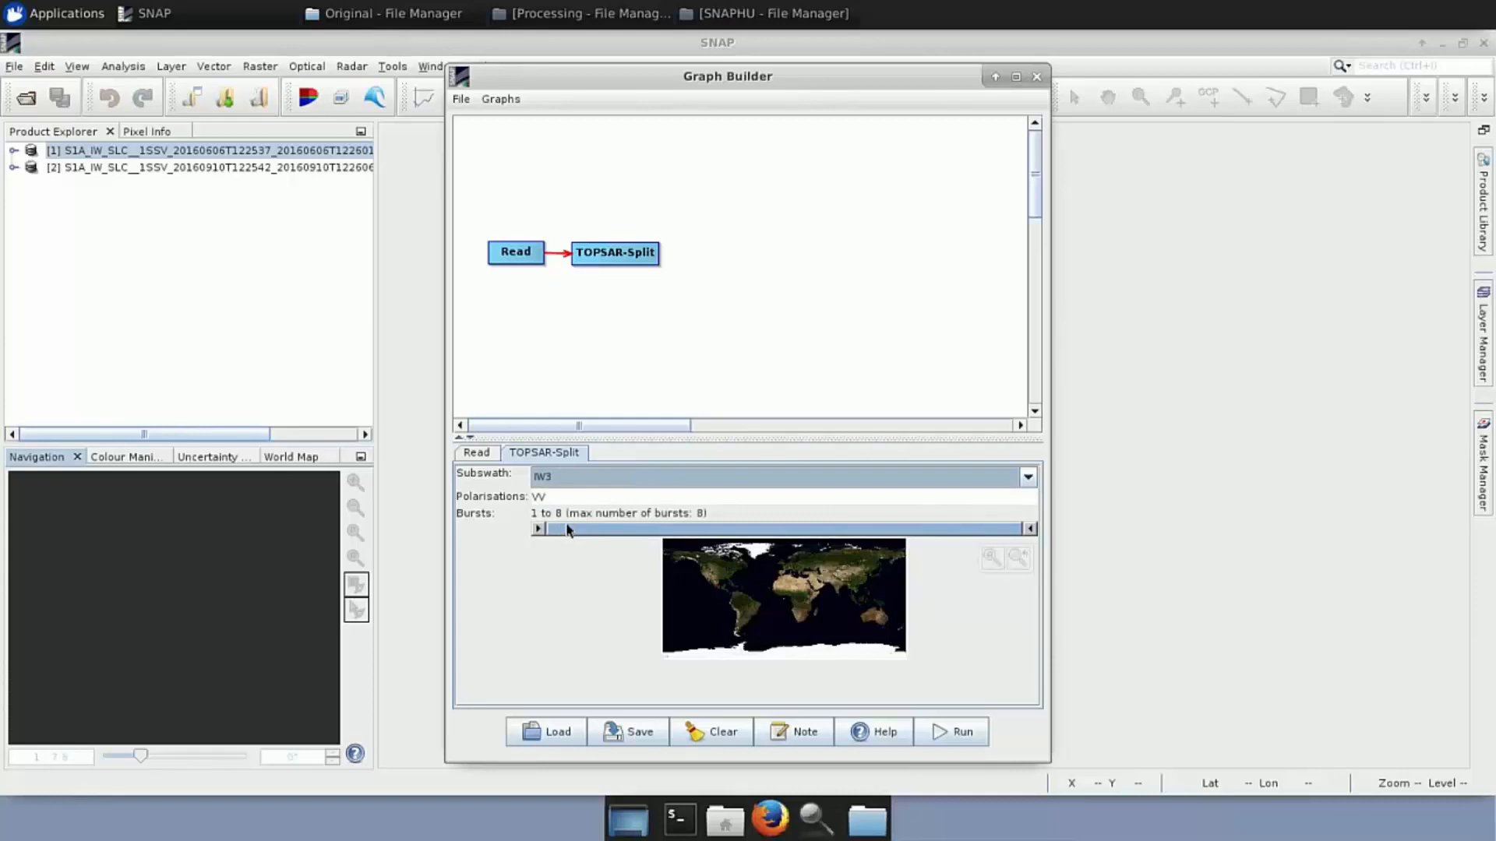
{"action": "left_click_drag", "start_coordinate": [545, 536], "coordinate": [705, 551]}
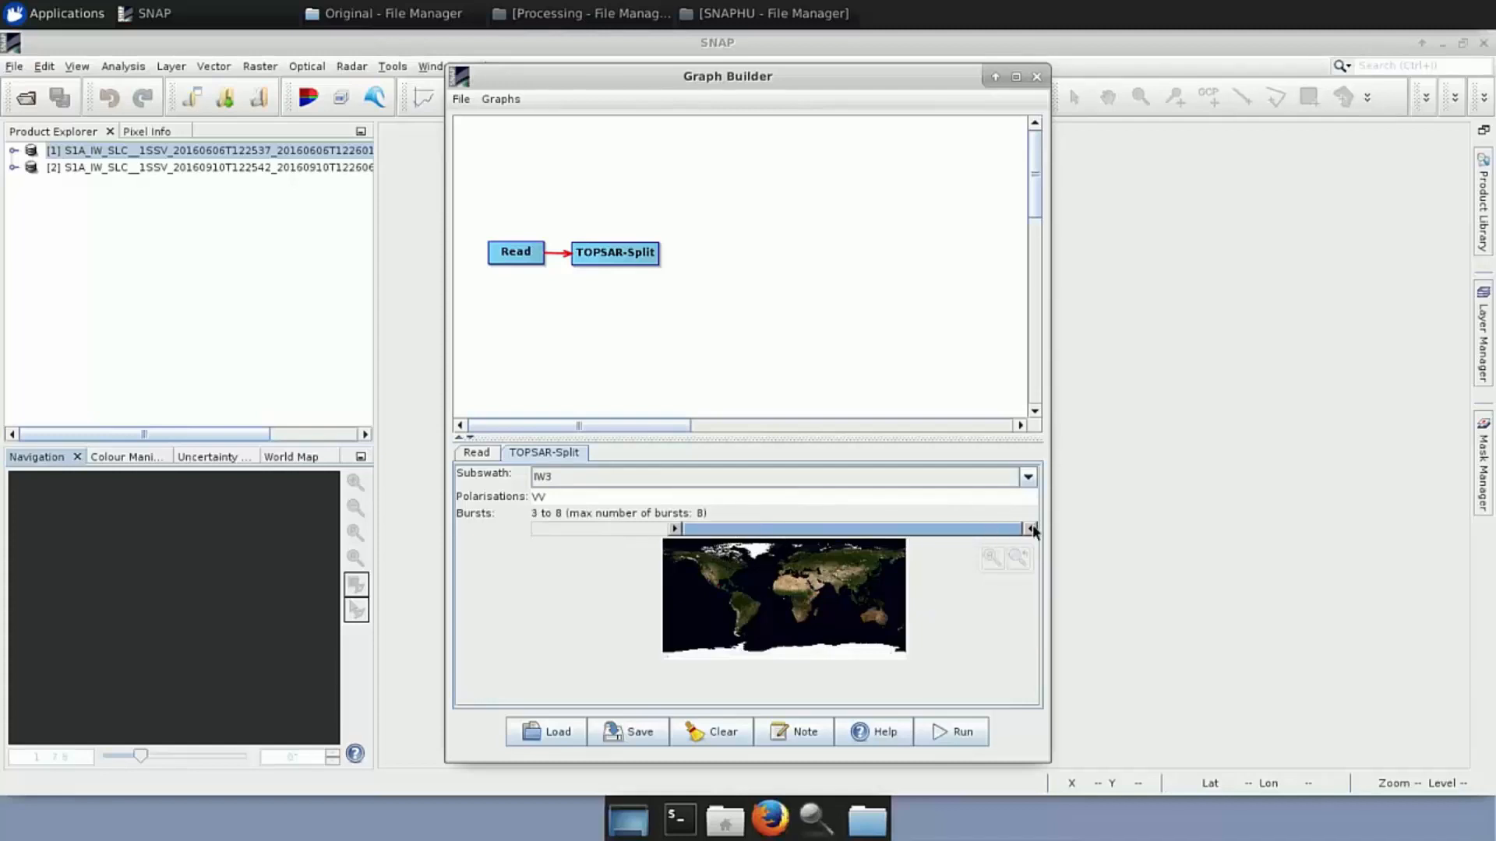
{"action": "left_click_drag", "start_coordinate": [1006, 530], "coordinate": [810, 530]}
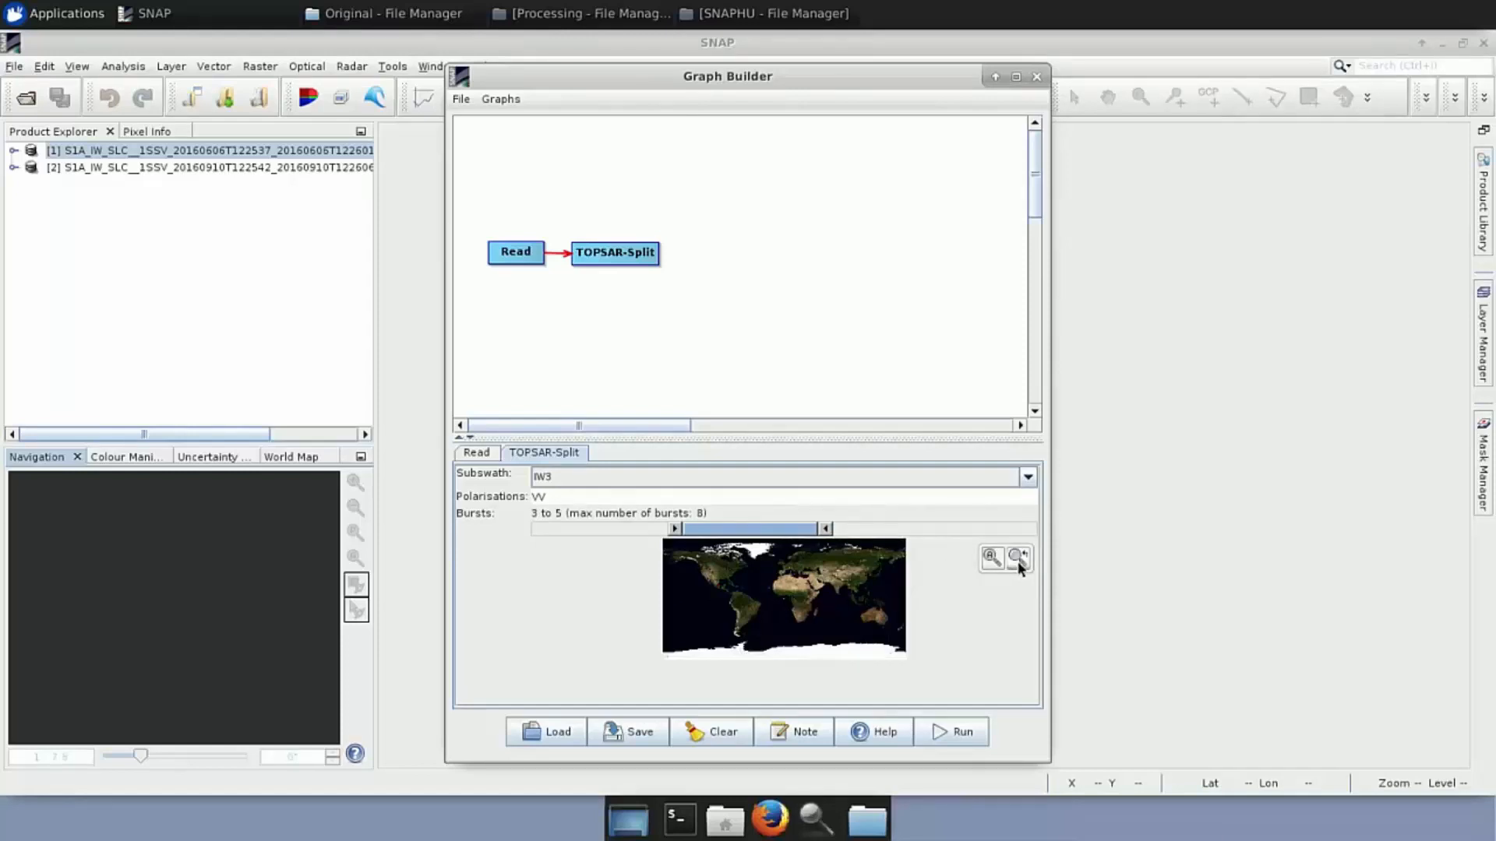
{"action": "left_click", "coordinate": [1017, 561]}
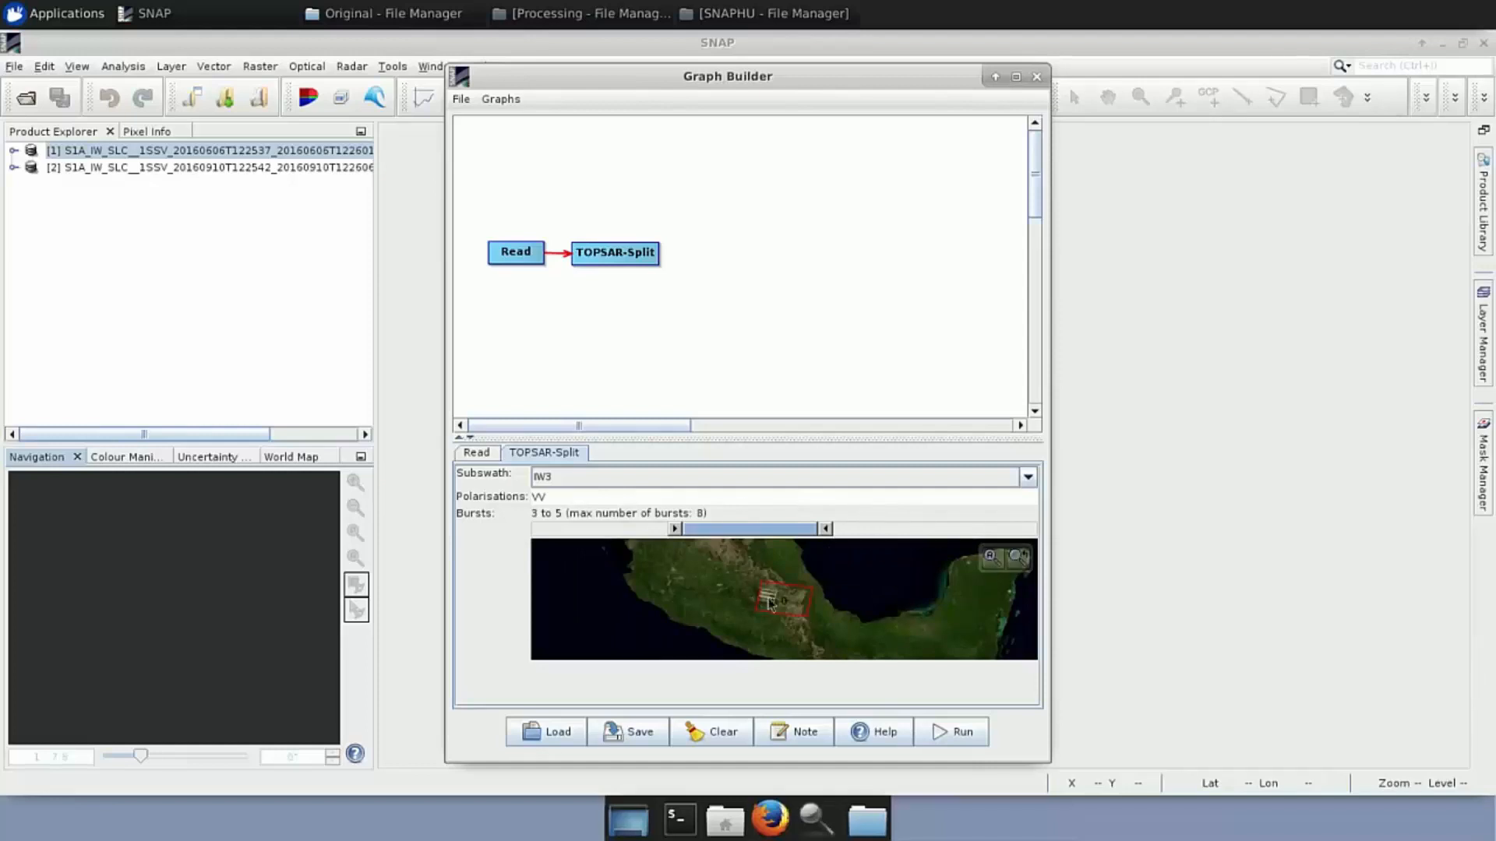
{"action": "scroll", "coordinate": [769, 602], "scroll_direction": "up", "scroll_amount": 2}
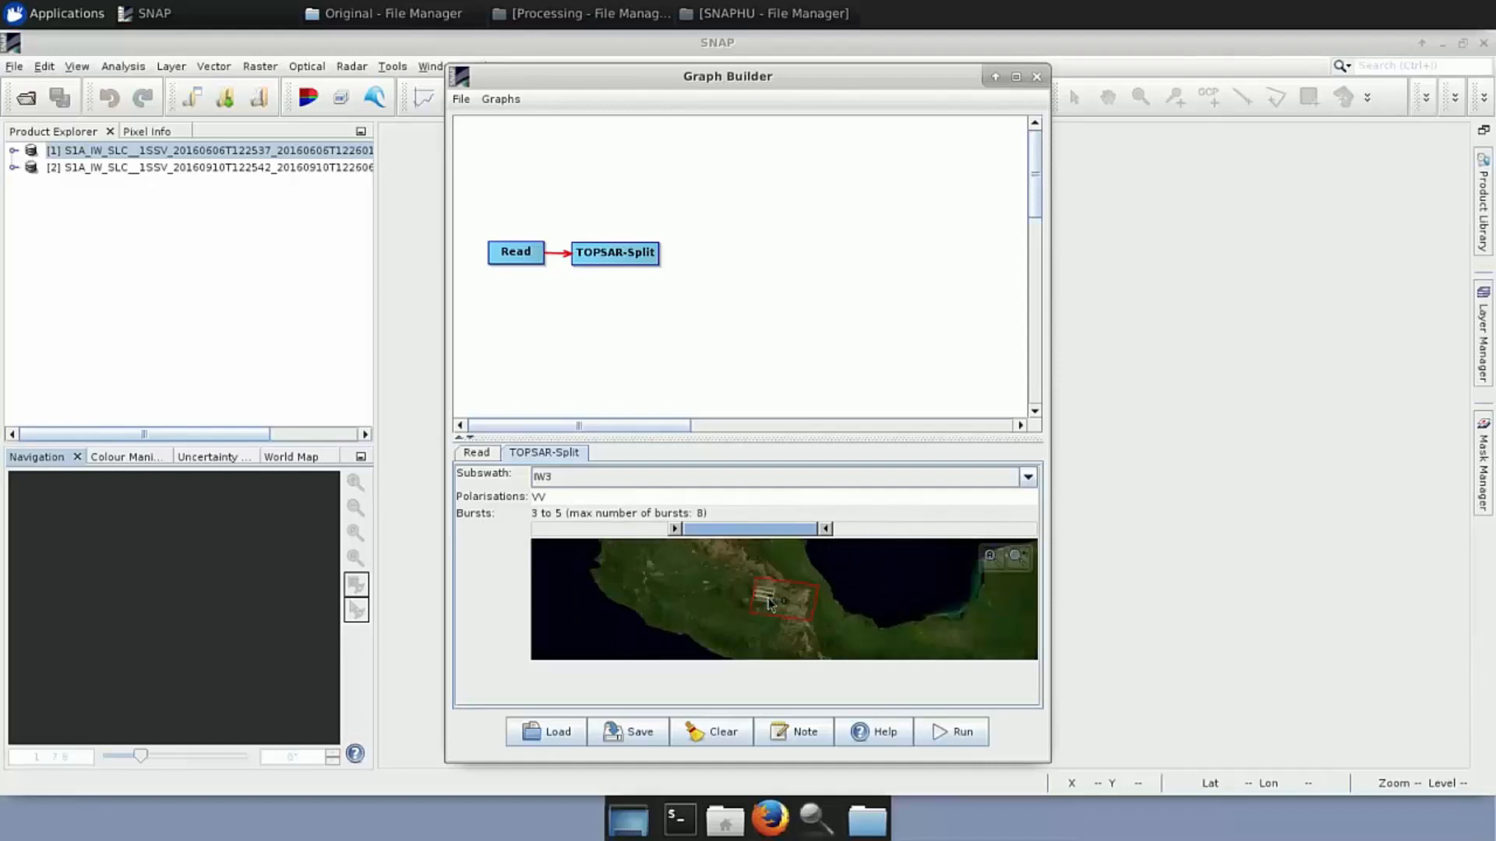
{"action": "scroll", "coordinate": [769, 603], "scroll_direction": "up", "scroll_amount": 3}
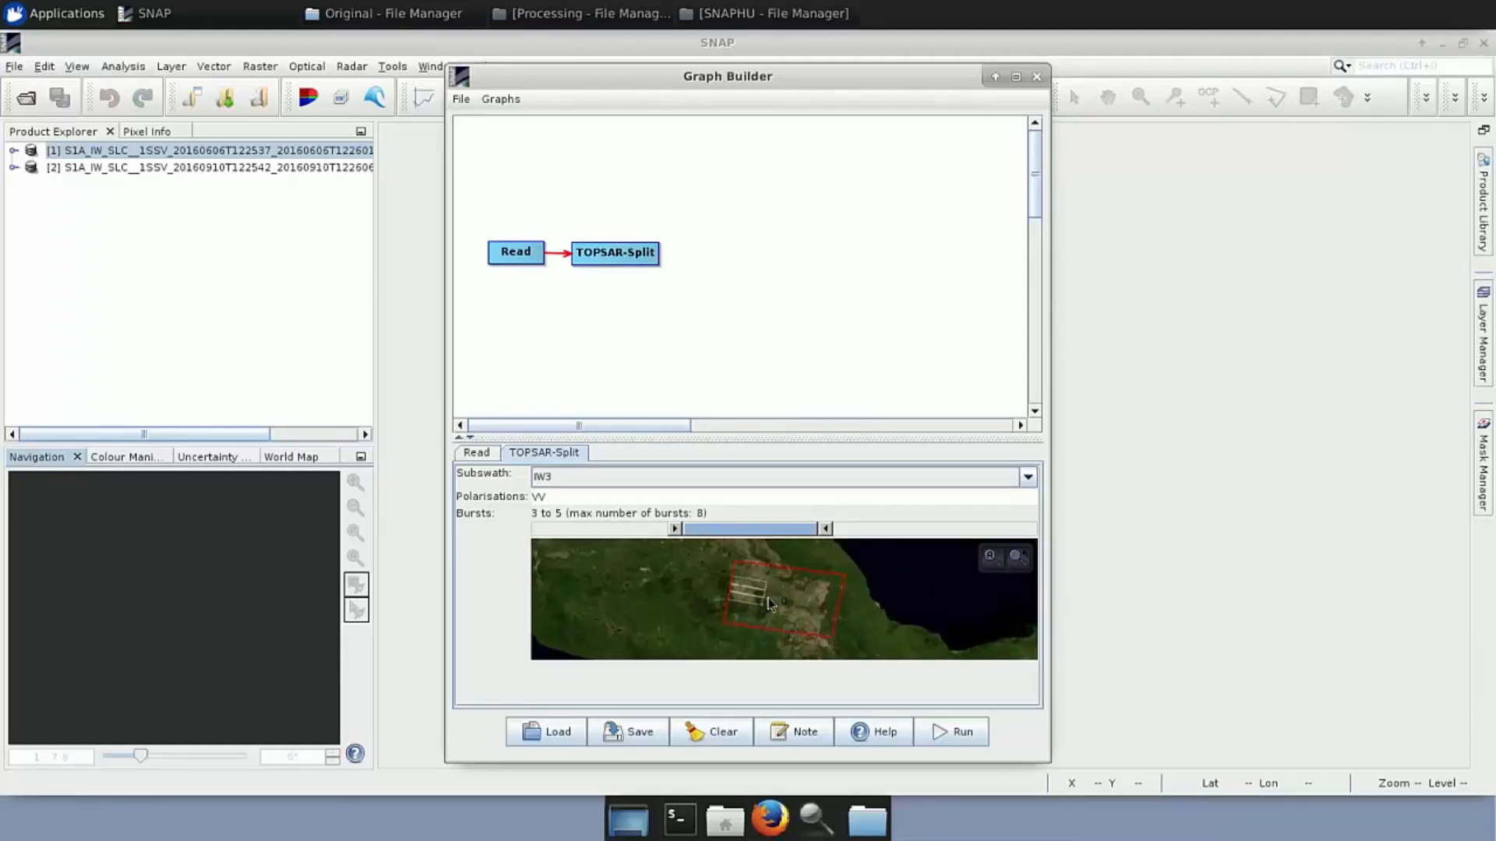
{"action": "scroll", "coordinate": [768, 599], "scroll_direction": "up", "scroll_amount": 1}
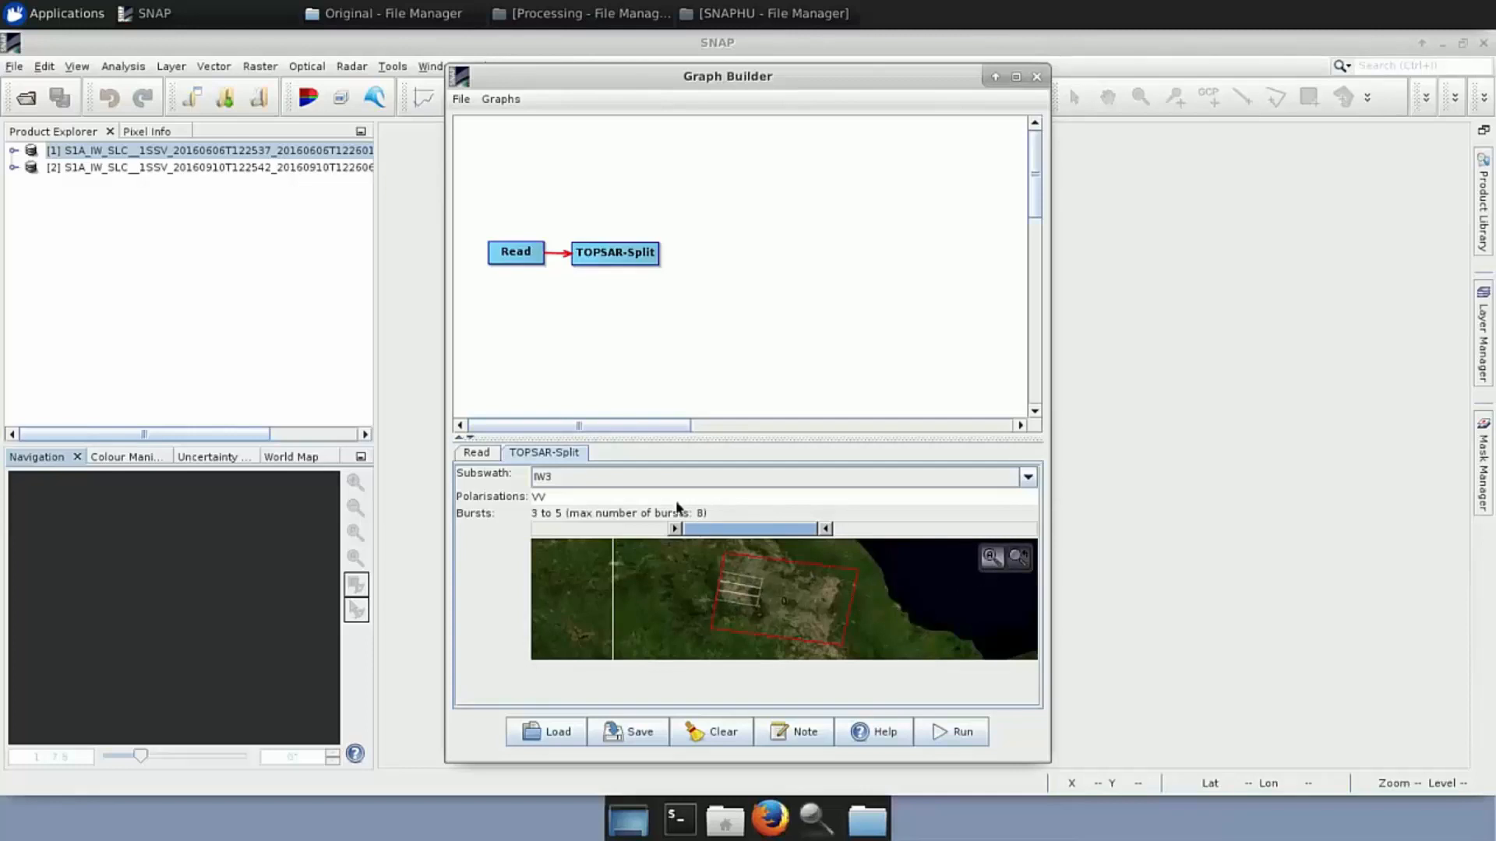
Compare the IW2 subswath footprint, then switch back to IW3
{"action": "left_click", "coordinate": [582, 472]}
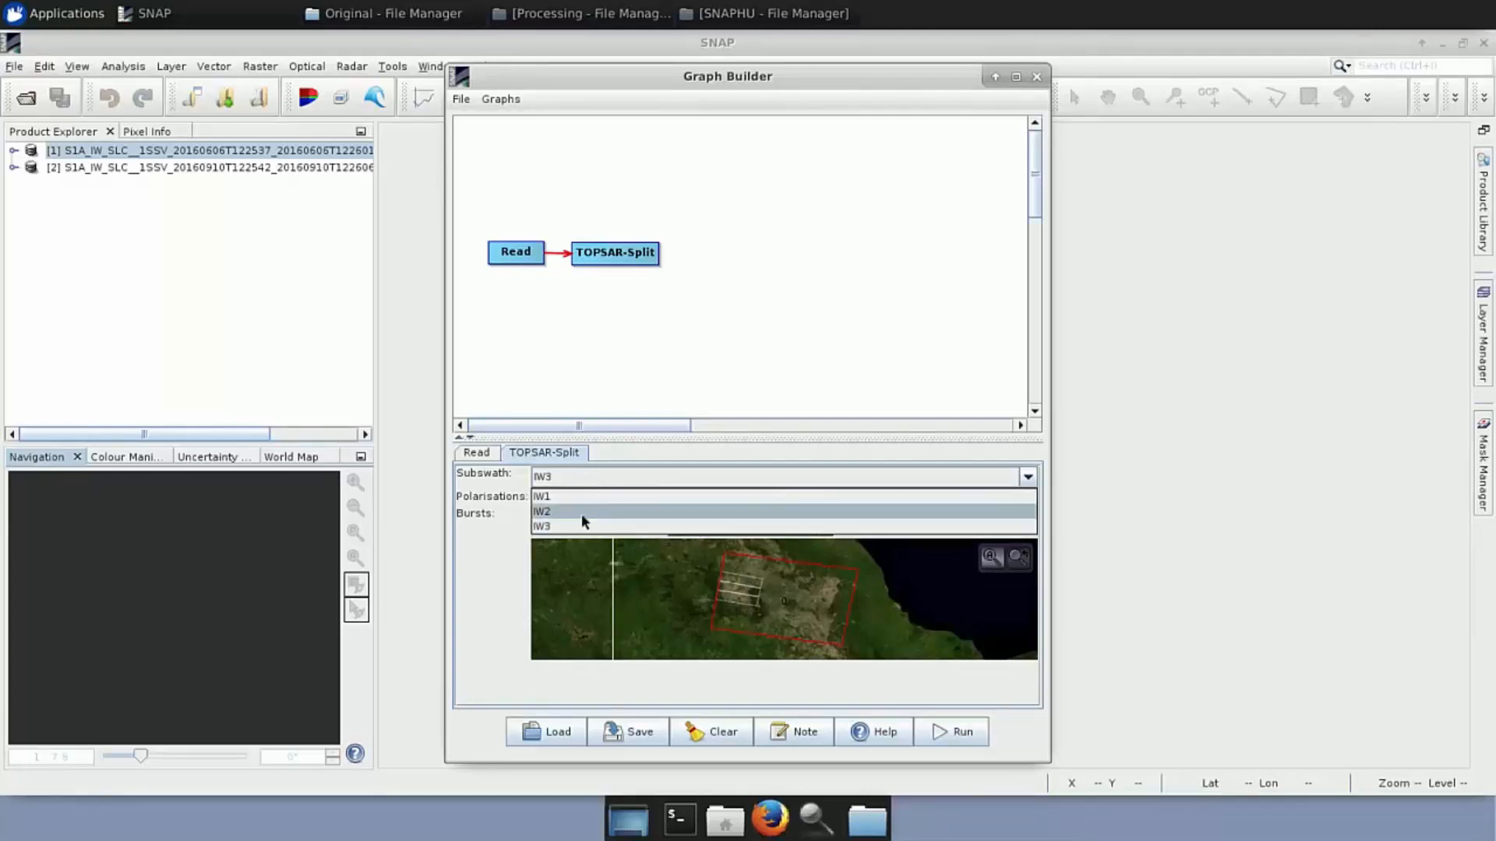
{"action": "left_click", "coordinate": [581, 512]}
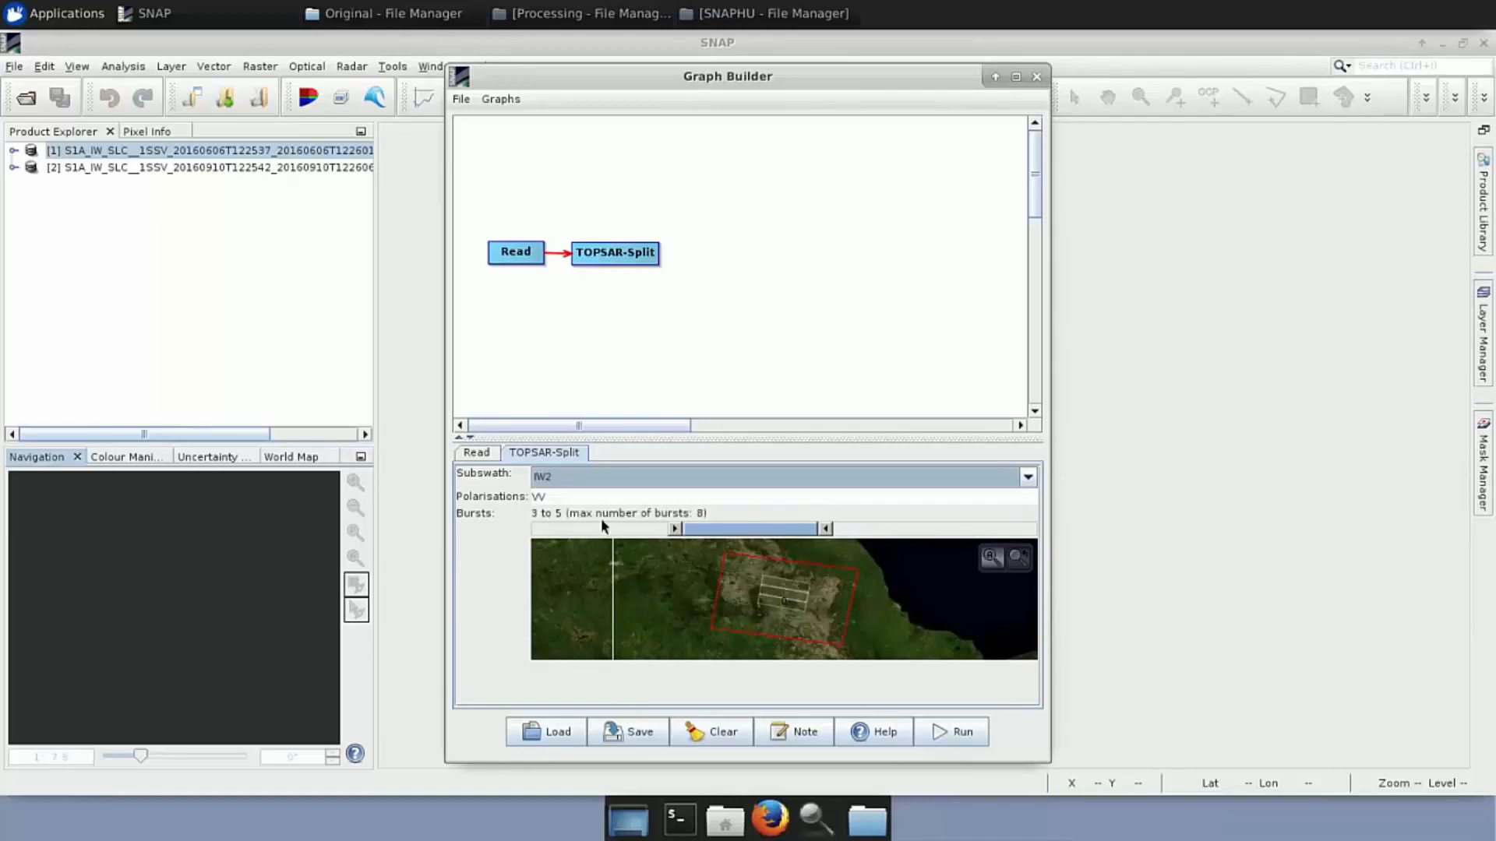
{"action": "left_click", "coordinate": [579, 480]}
{"action": "left_click", "coordinate": [582, 524]}
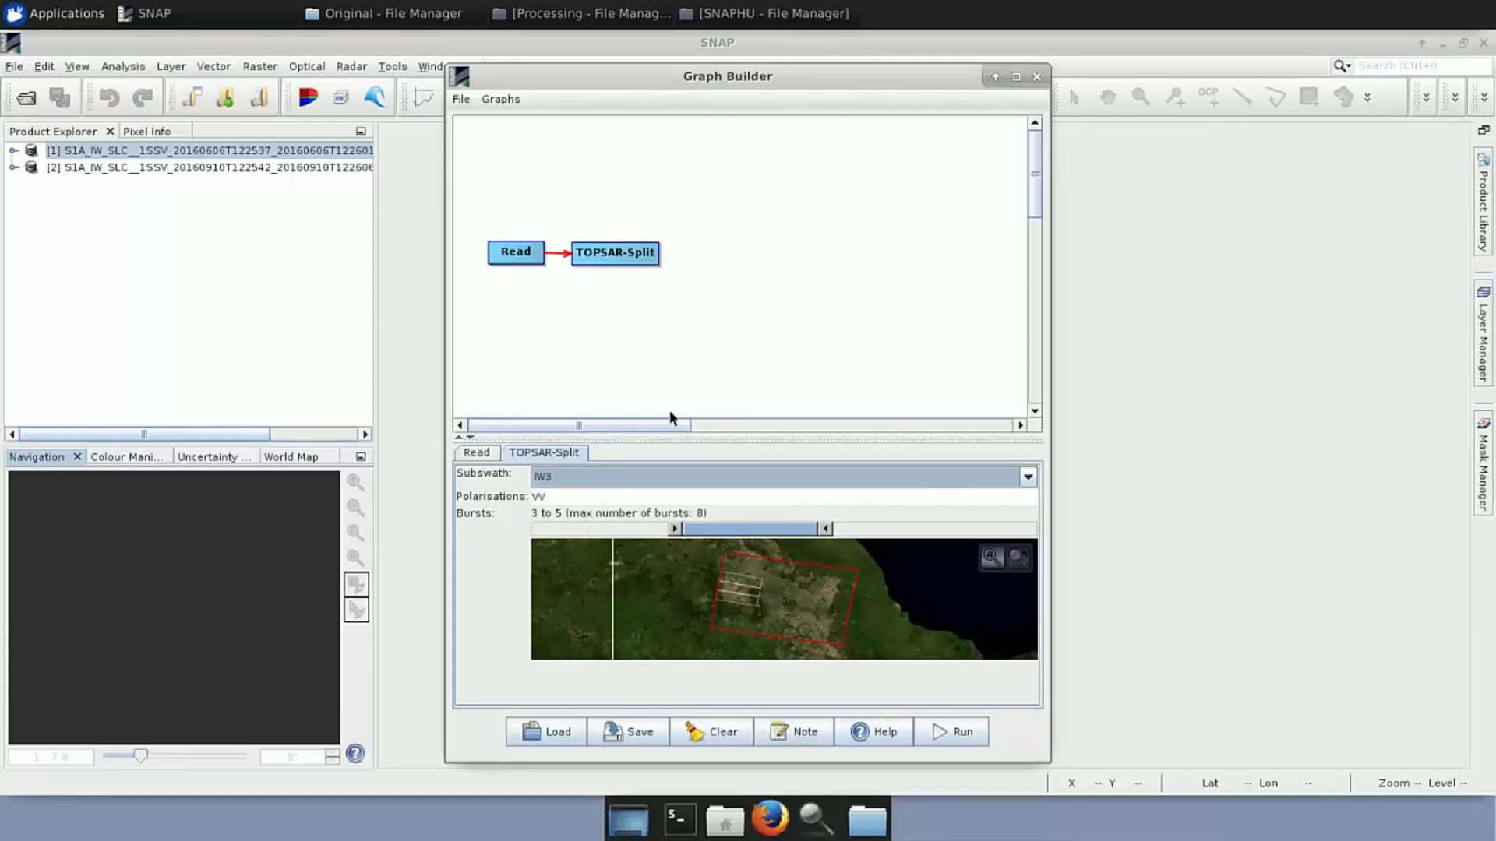
Add an Apply-Orbit-File node via Add > Radar and align it after TOPSAR-Split
{"action": "right_click", "coordinate": [692, 256]}
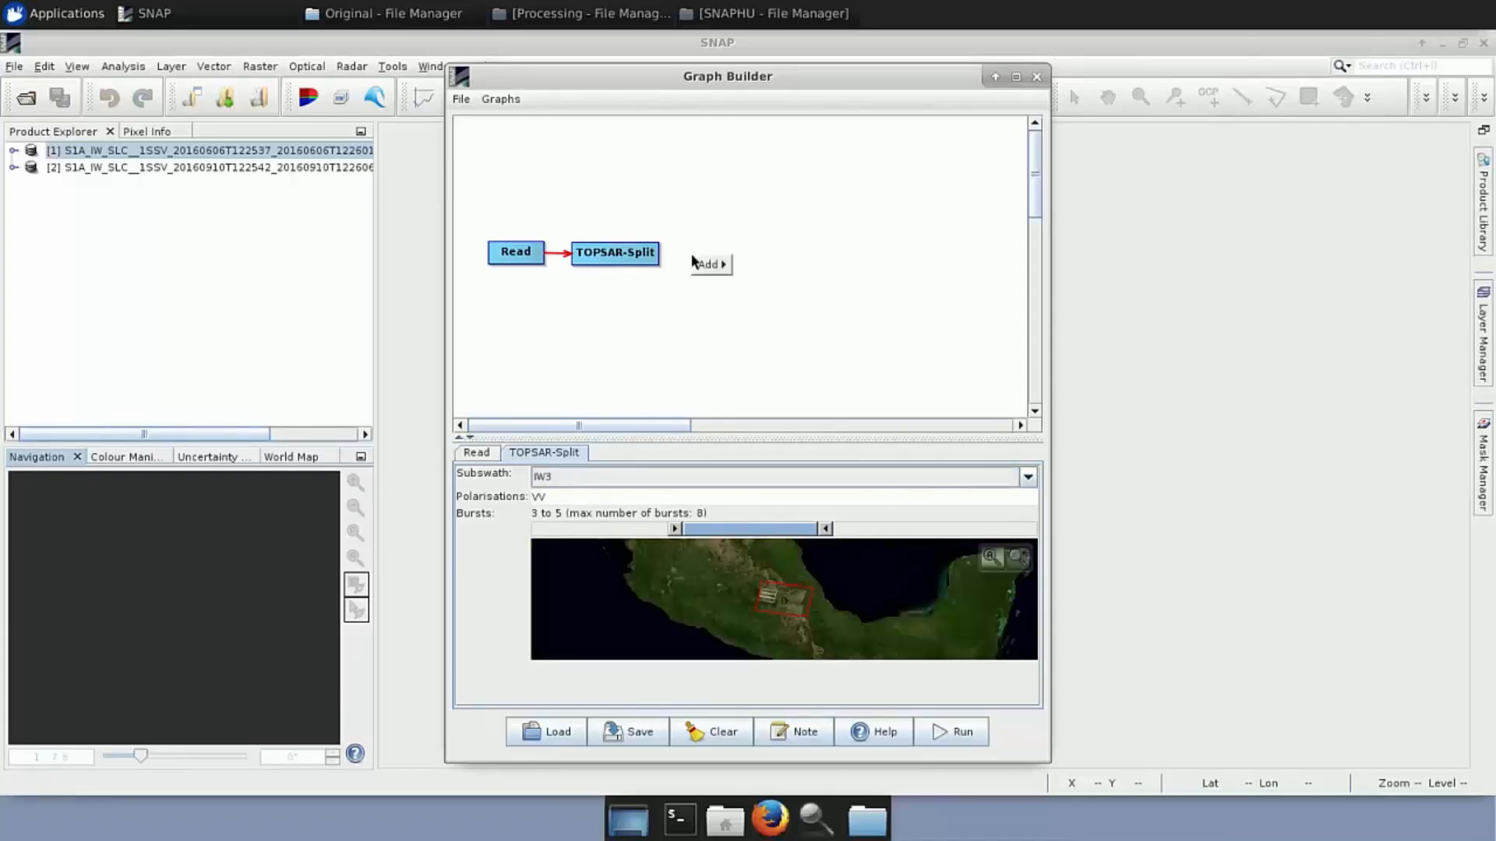
{"action": "mouse_move", "coordinate": [725, 270]}
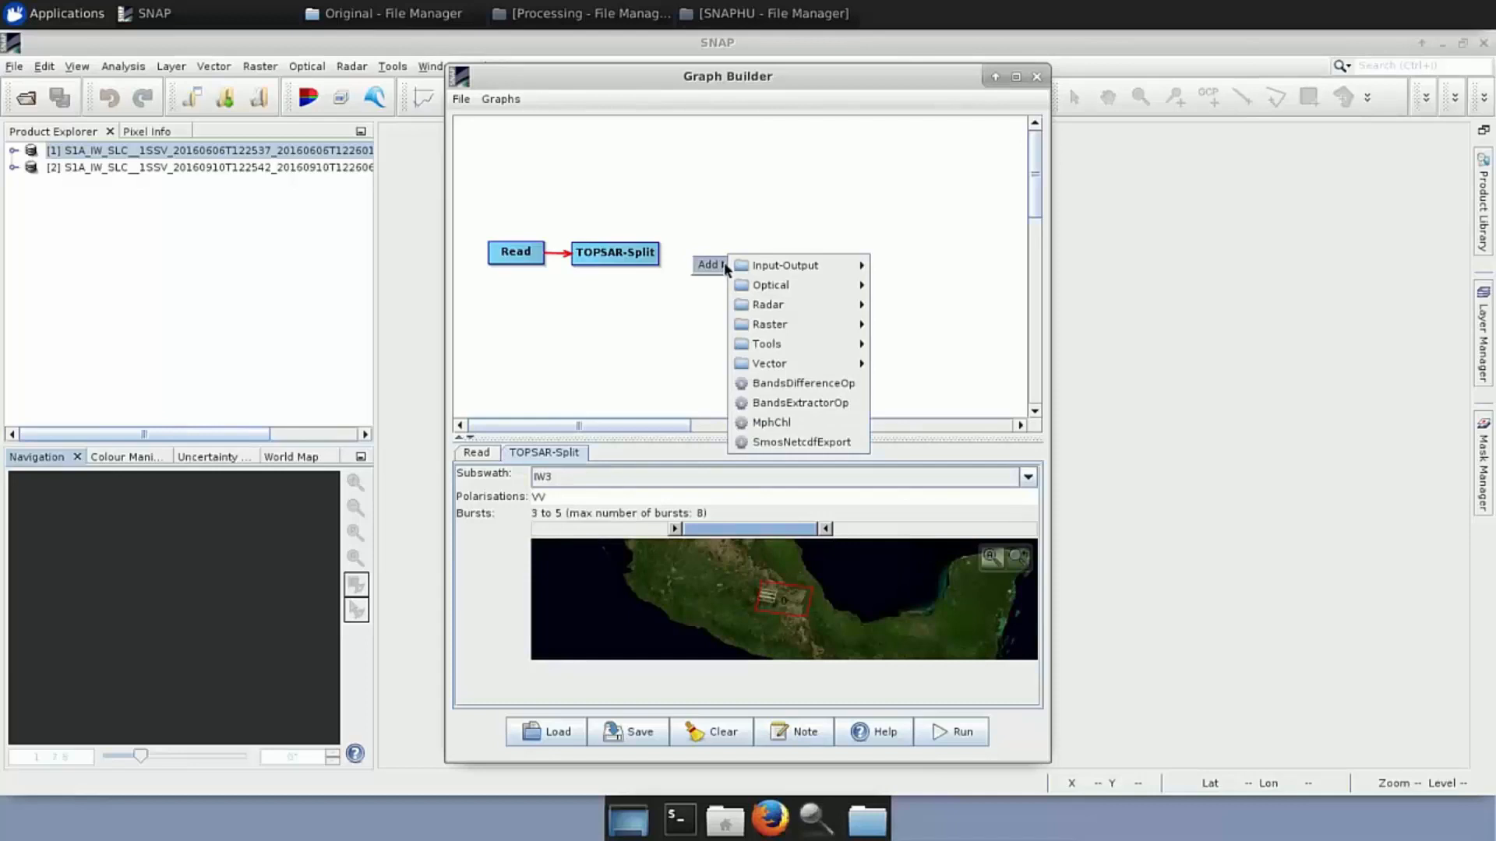
{"action": "mouse_move", "coordinate": [771, 305]}
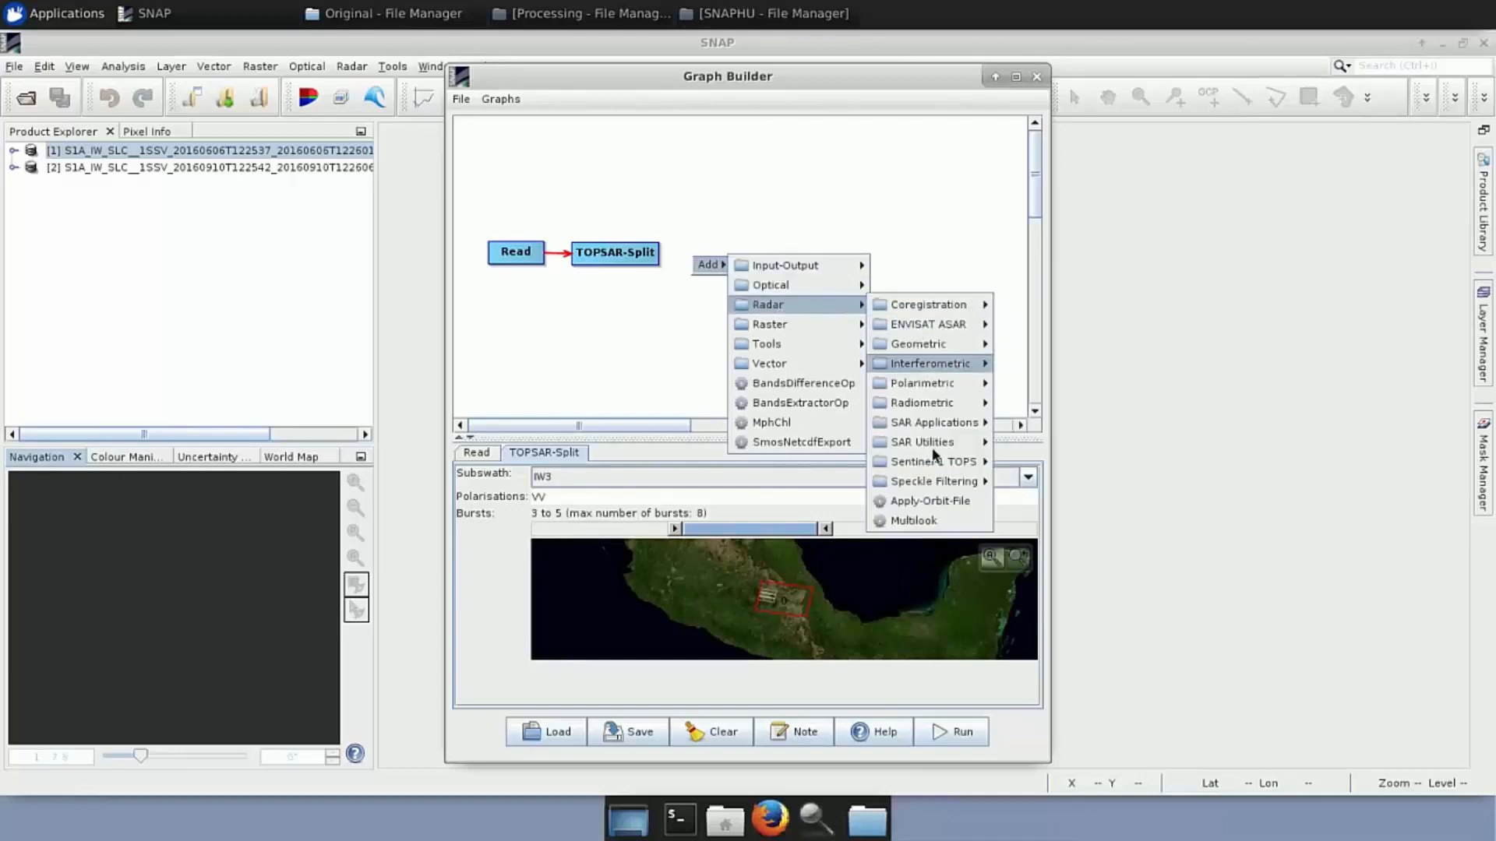
{"action": "left_click", "coordinate": [939, 503]}
{"action": "mouse_move", "coordinate": [717, 269]}
{"action": "left_mouse_down"}
{"action": "mouse_move", "coordinate": [662, 257]}
{"action": "mouse_move", "coordinate": [730, 260]}
{"action": "left_mouse_up"}
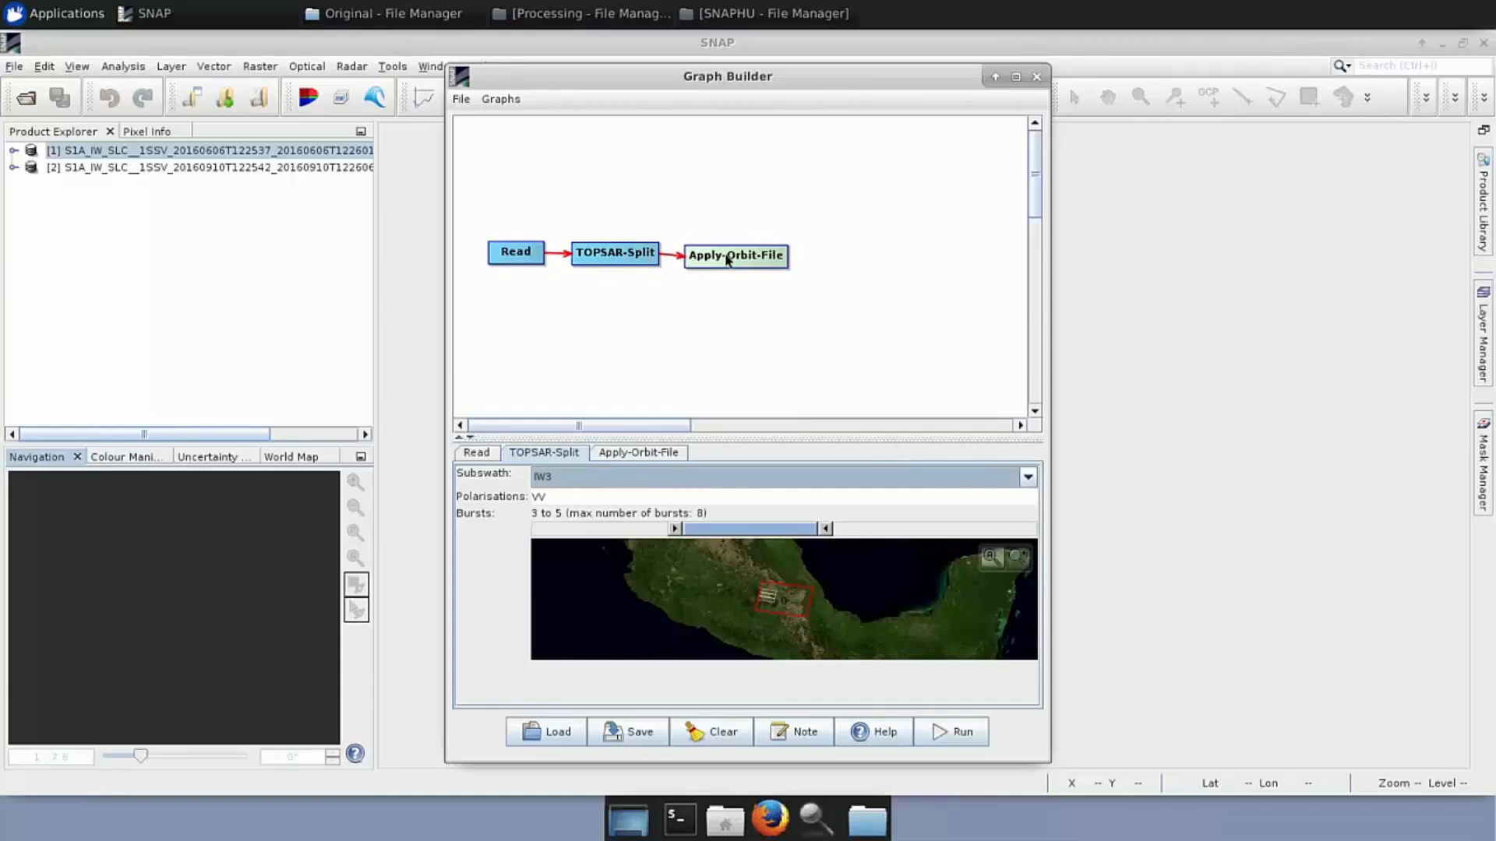
{"action": "left_click_drag", "start_coordinate": [730, 260], "coordinate": [727, 257]}
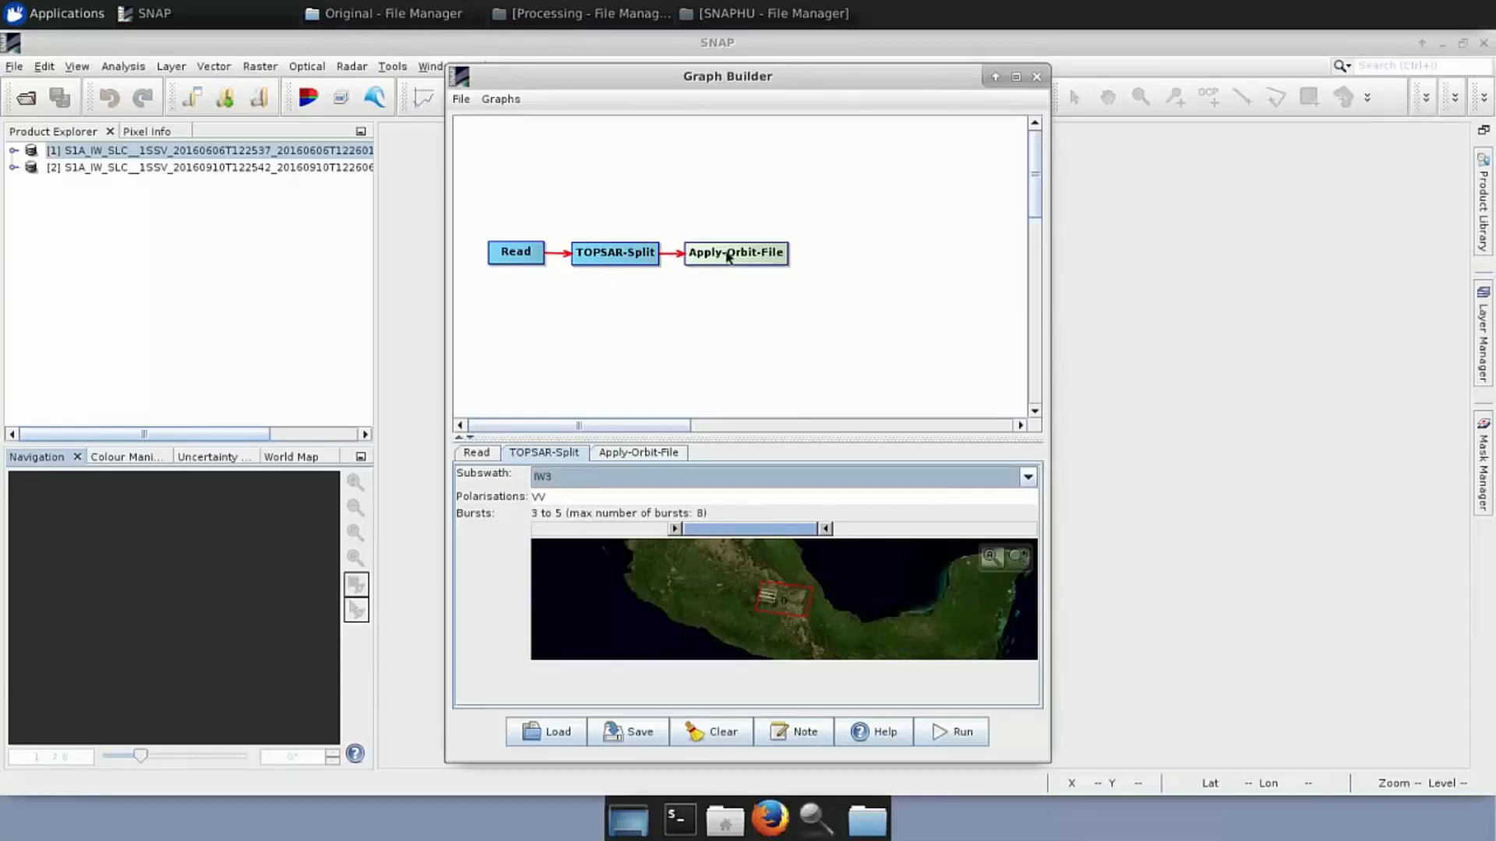
Tick 'Do not fail if new orbit file is not found' in the Apply-Orbit-File settings
{"action": "left_click", "coordinate": [673, 457]}
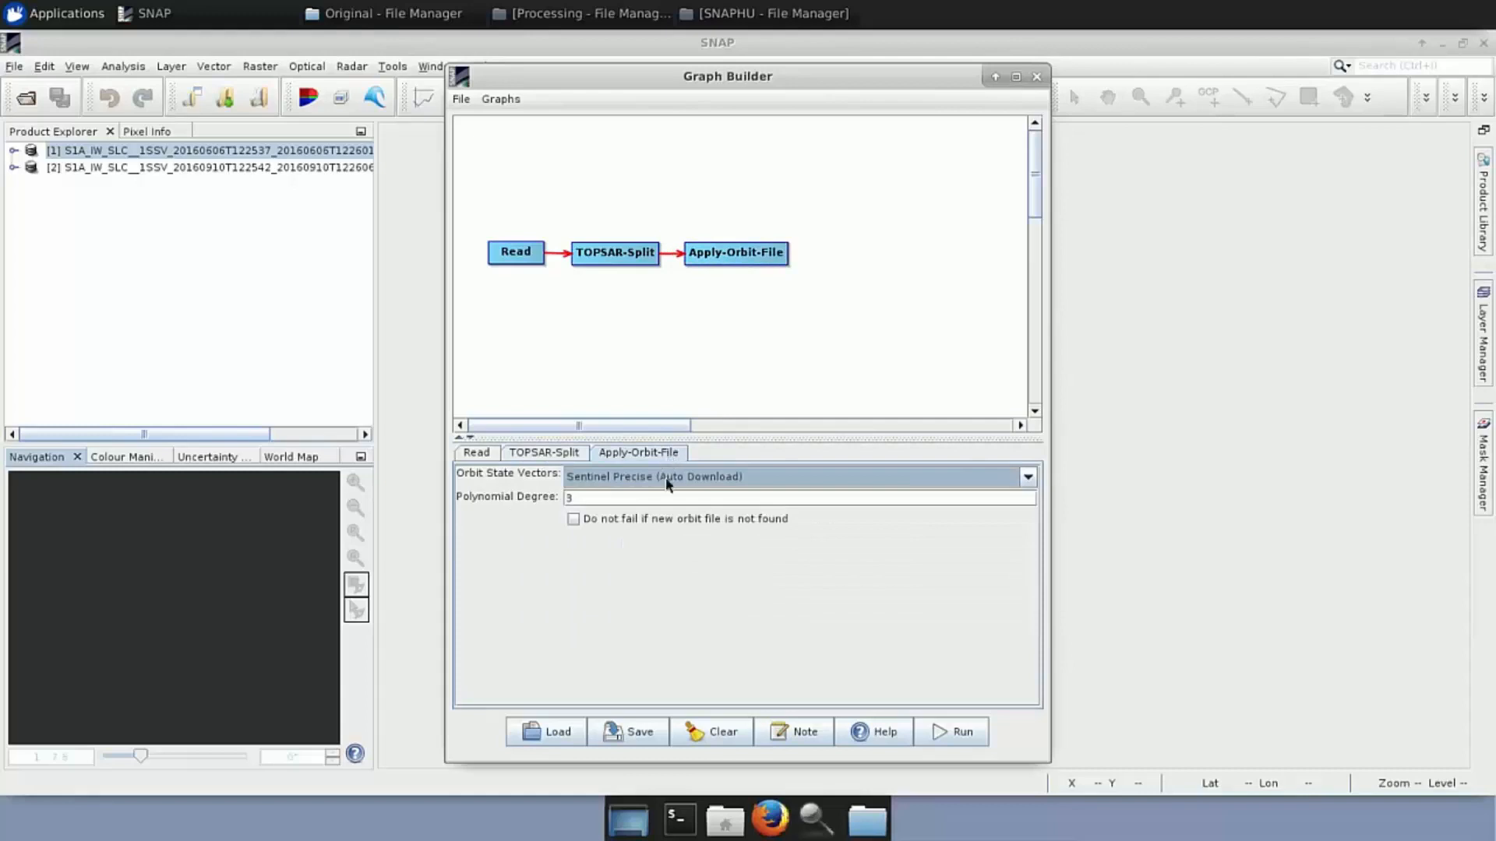
{"action": "left_click", "coordinate": [574, 519]}
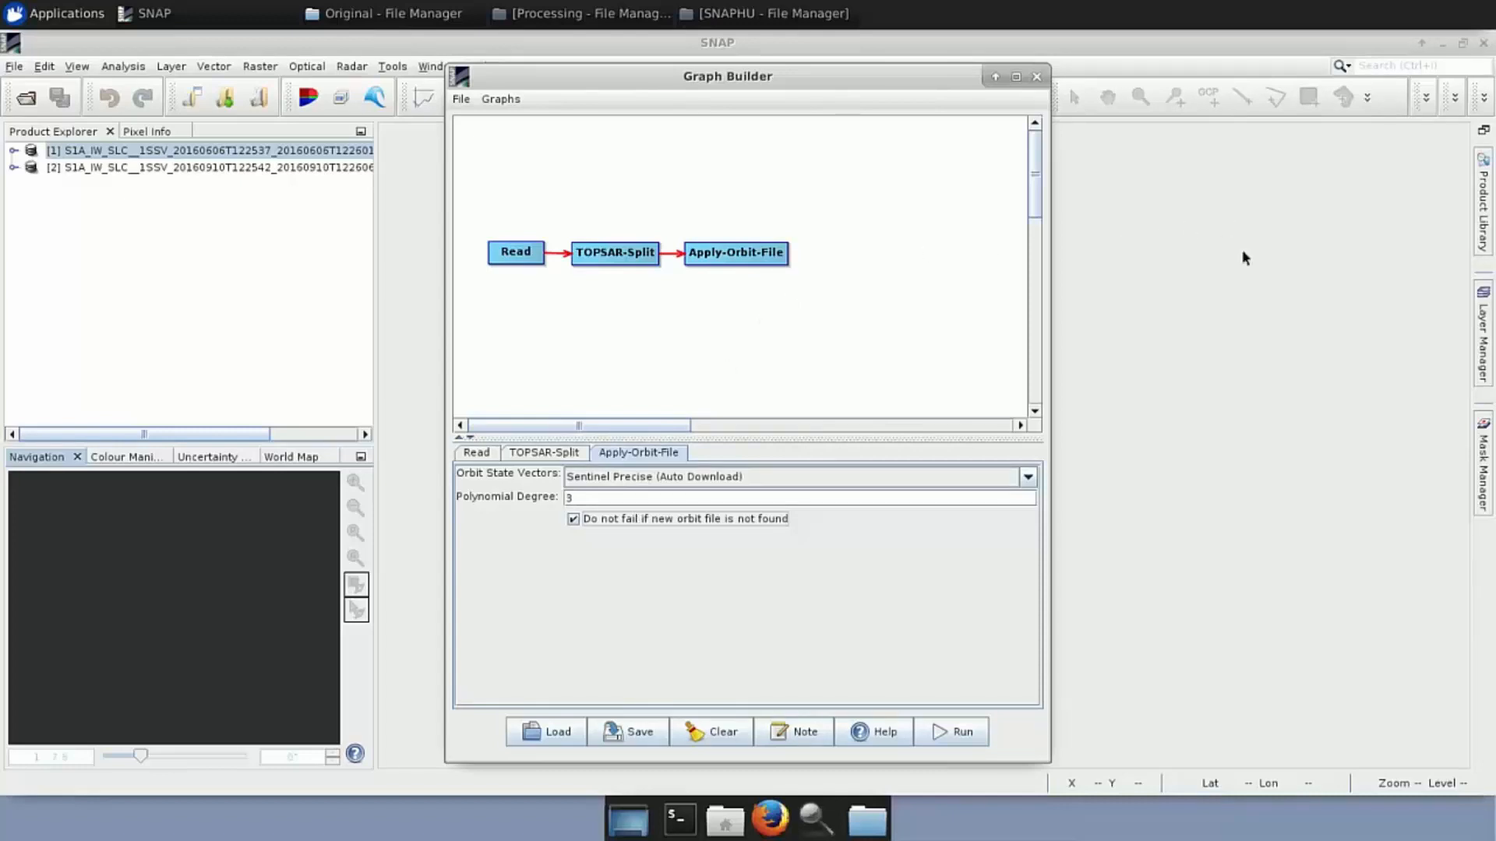
{"action": "right_click", "coordinate": [823, 253]}
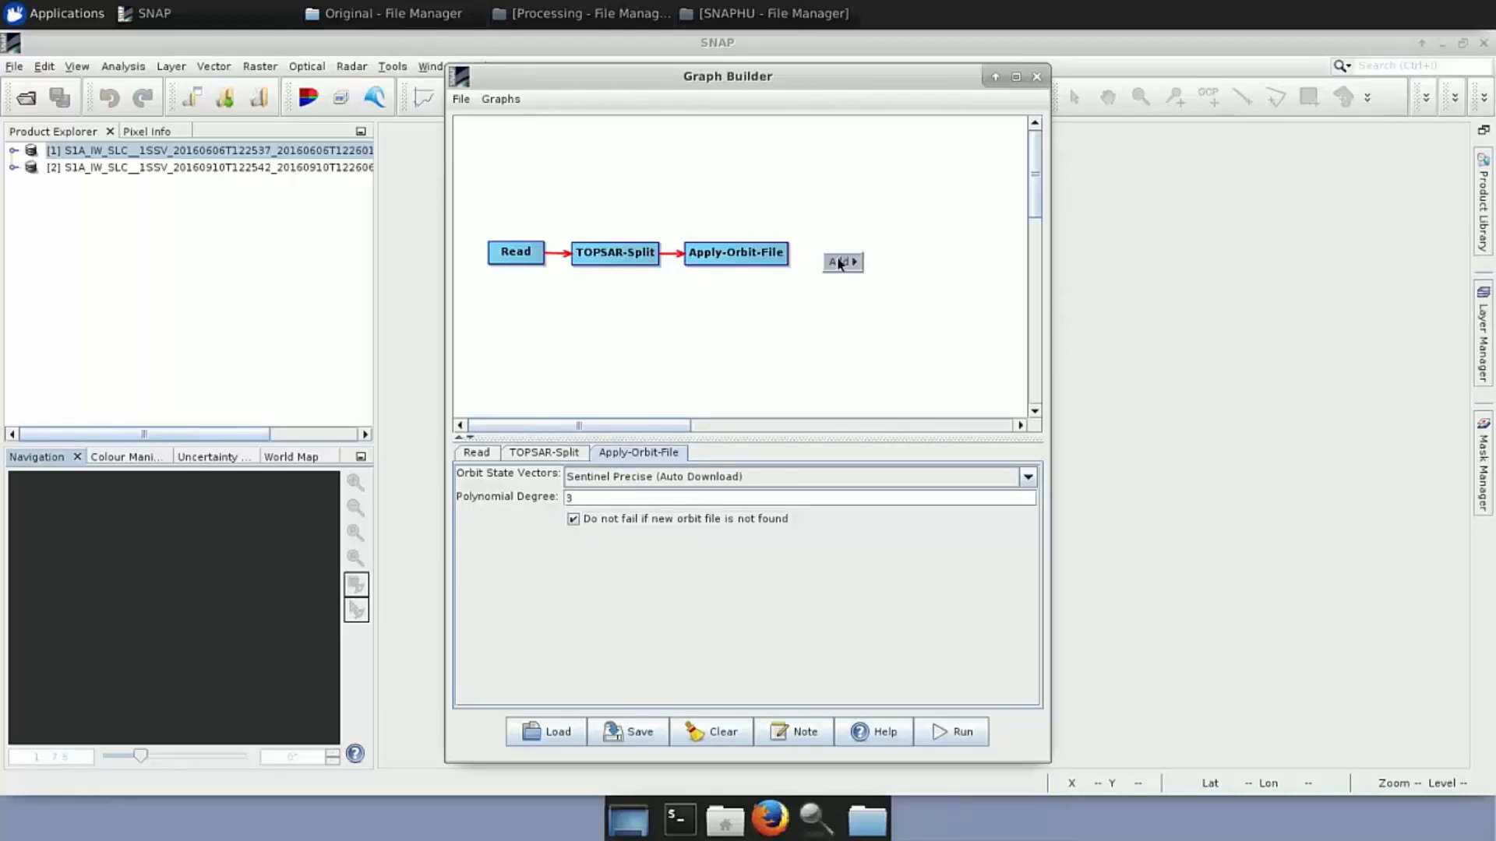
Add a BEAM-DIMAP Write node after Apply-Orbit-File and open its target-directory chooser
{"action": "mouse_move", "coordinate": [839, 262]}
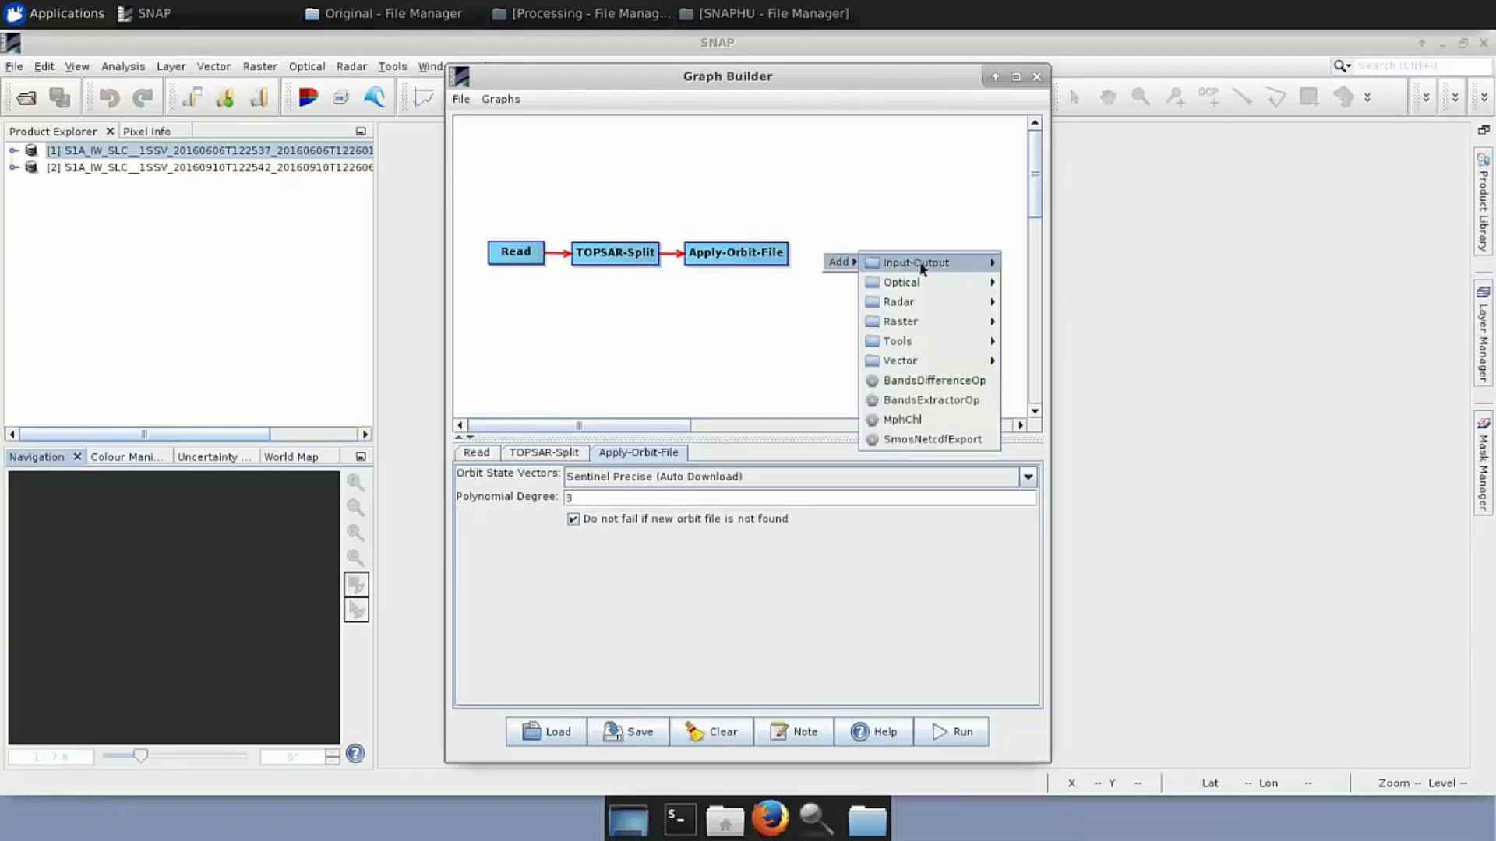
{"action": "mouse_move", "coordinate": [923, 264]}
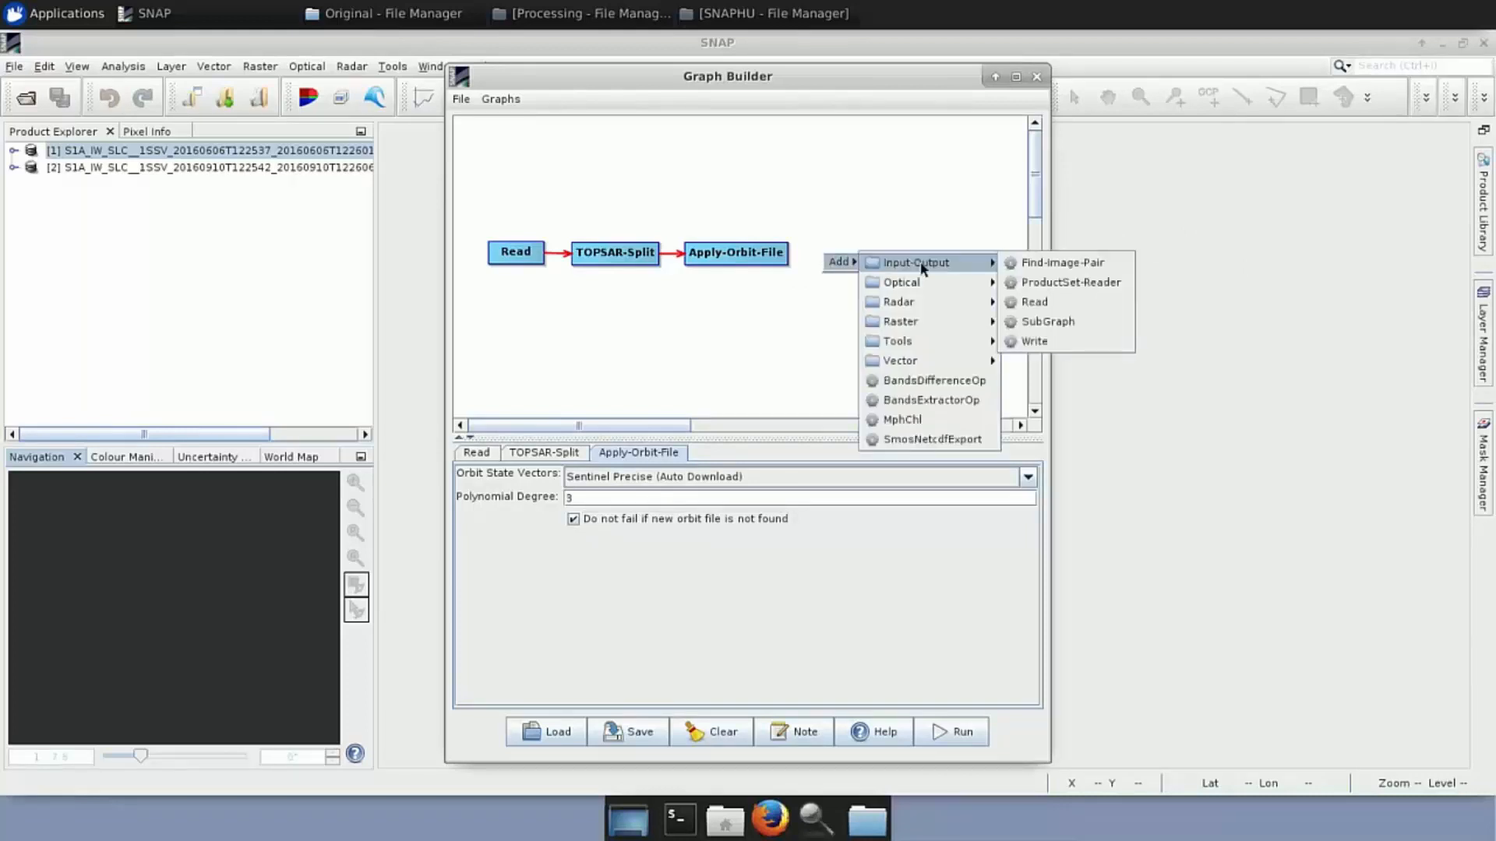
{"action": "left_click", "coordinate": [1044, 341]}
{"action": "mouse_move", "coordinate": [840, 264]}
{"action": "left_mouse_down"}
{"action": "mouse_move", "coordinate": [779, 250]}
{"action": "mouse_move", "coordinate": [834, 251]}
{"action": "left_mouse_up"}
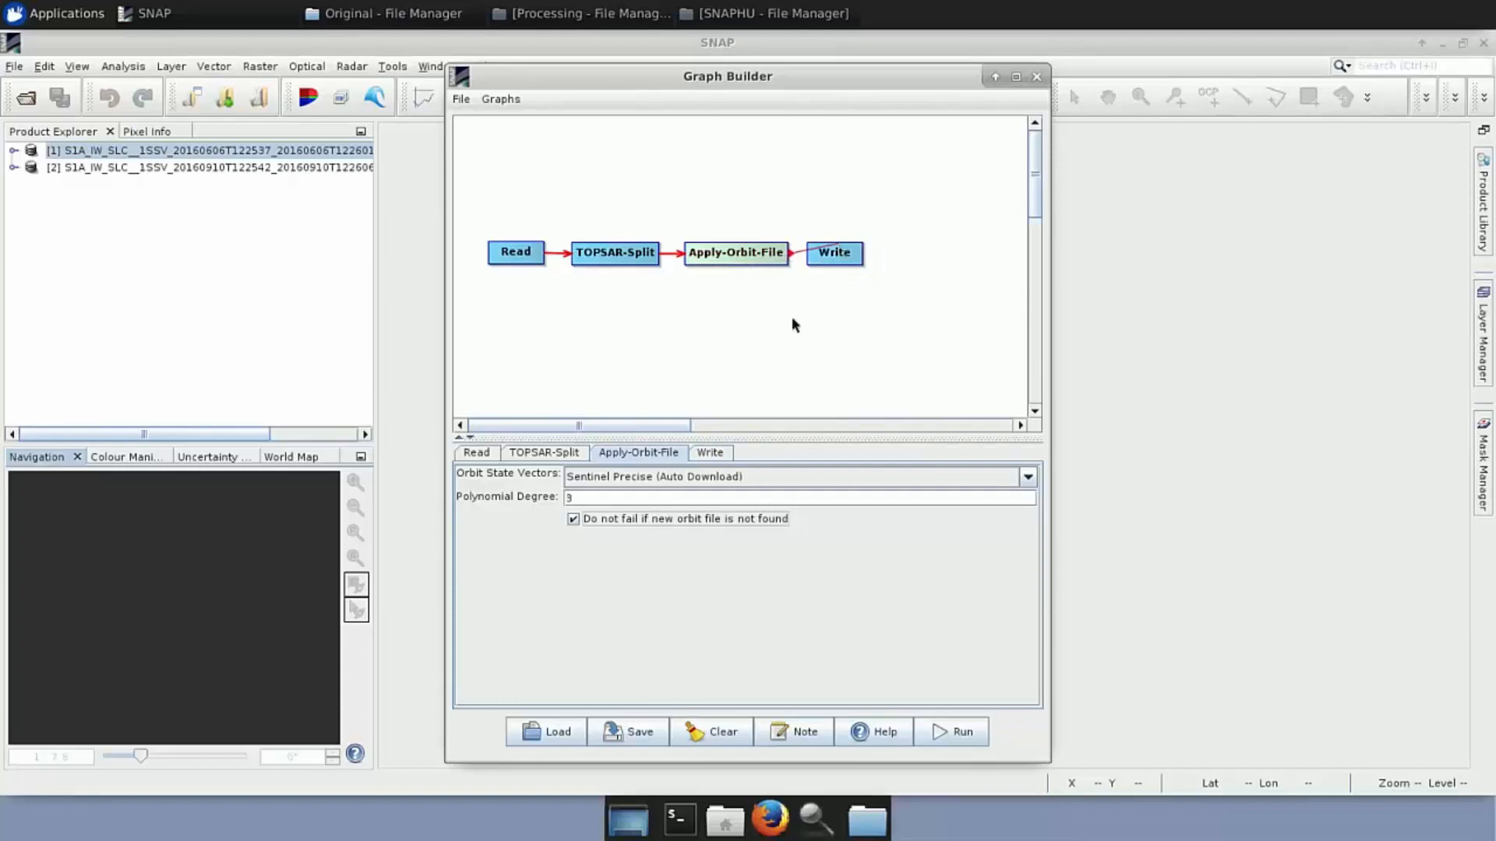
{"action": "left_click", "coordinate": [718, 452]}
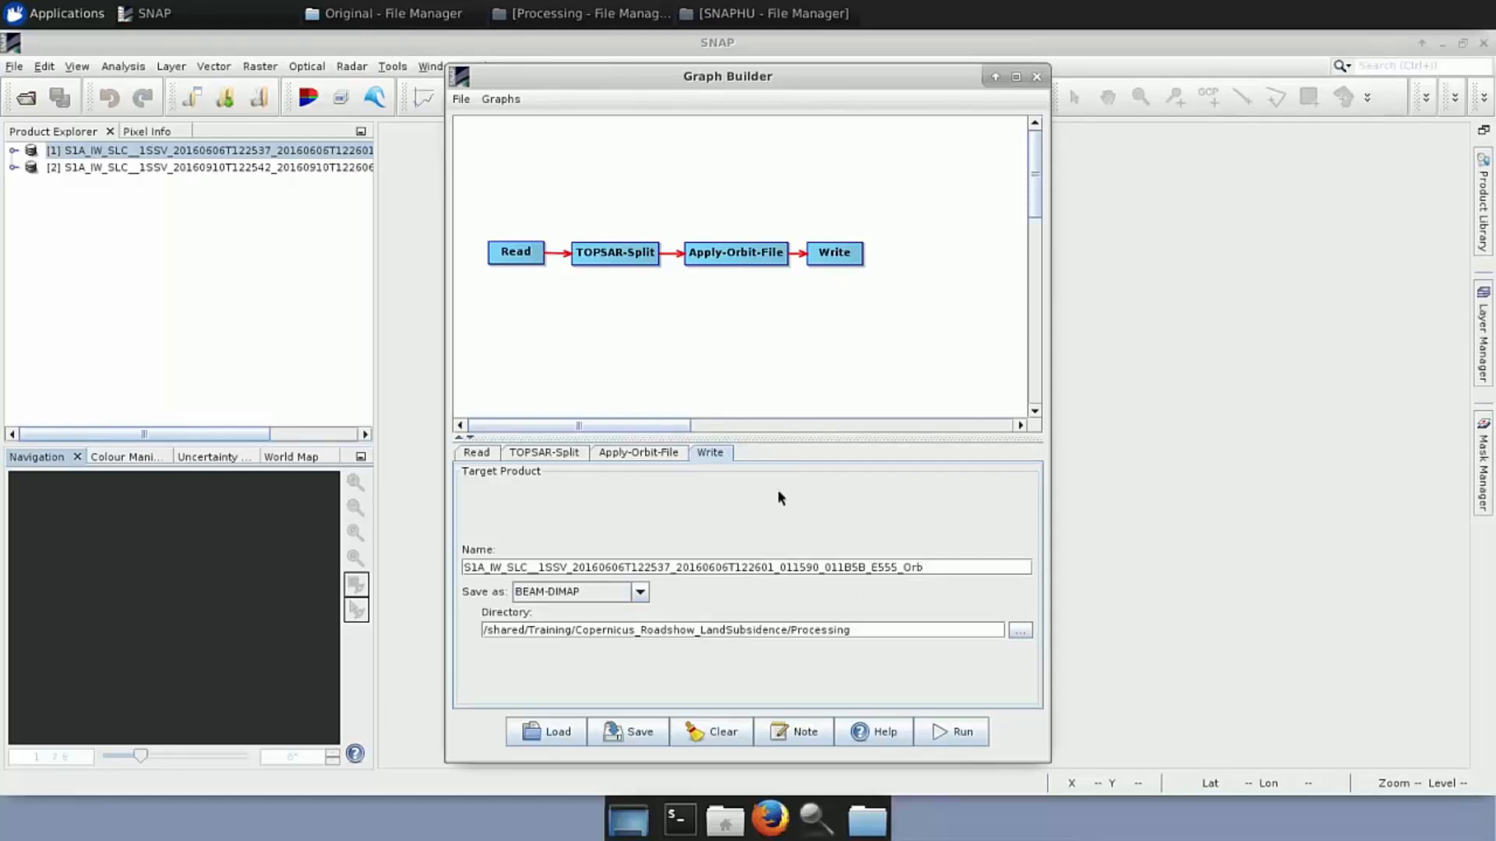
{"action": "left_click", "coordinate": [1021, 629]}
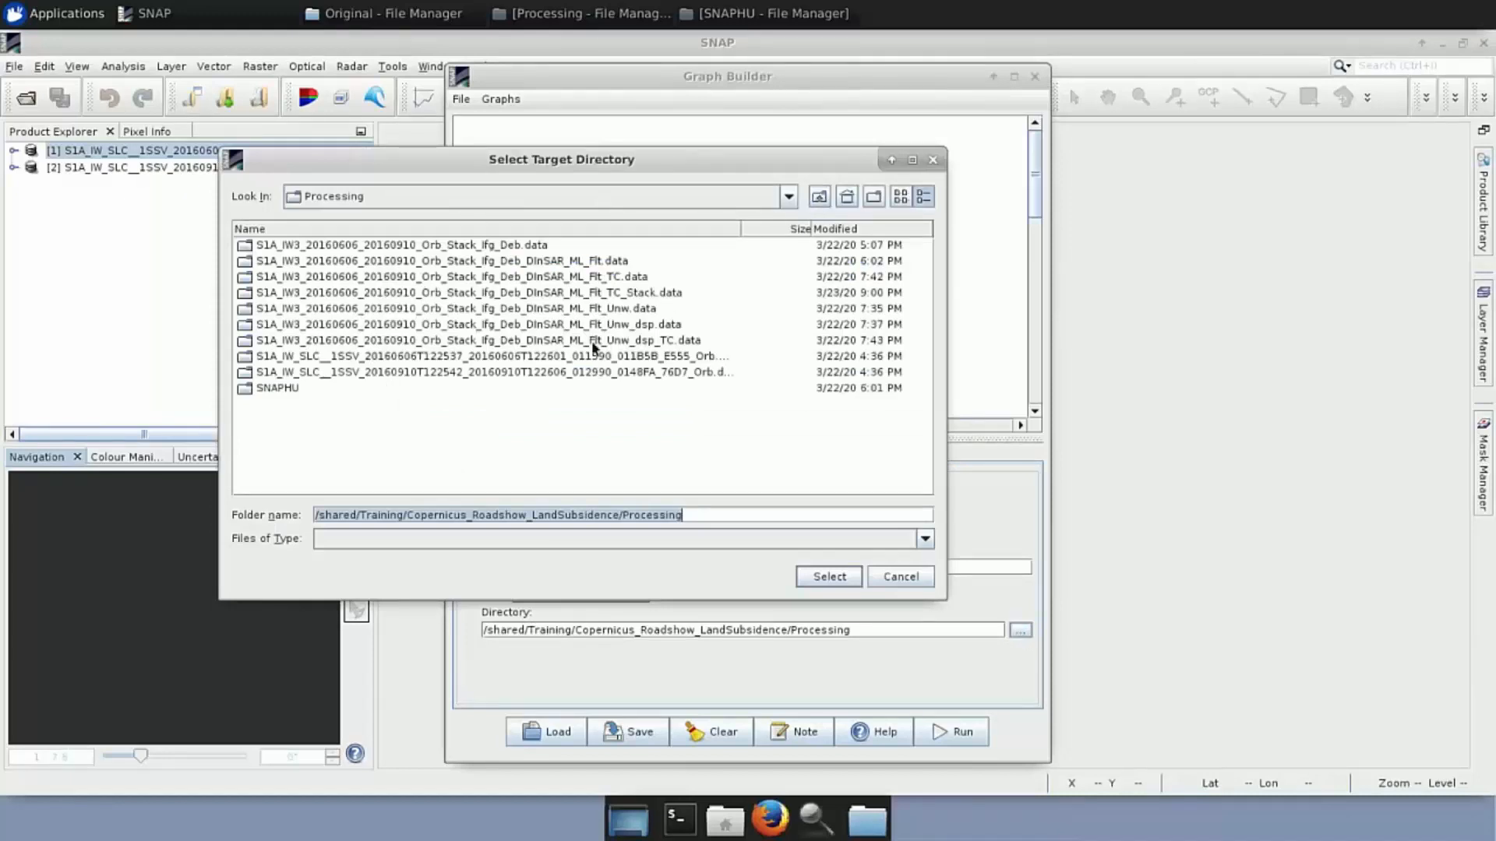
{"action": "left_click", "coordinate": [828, 576]}
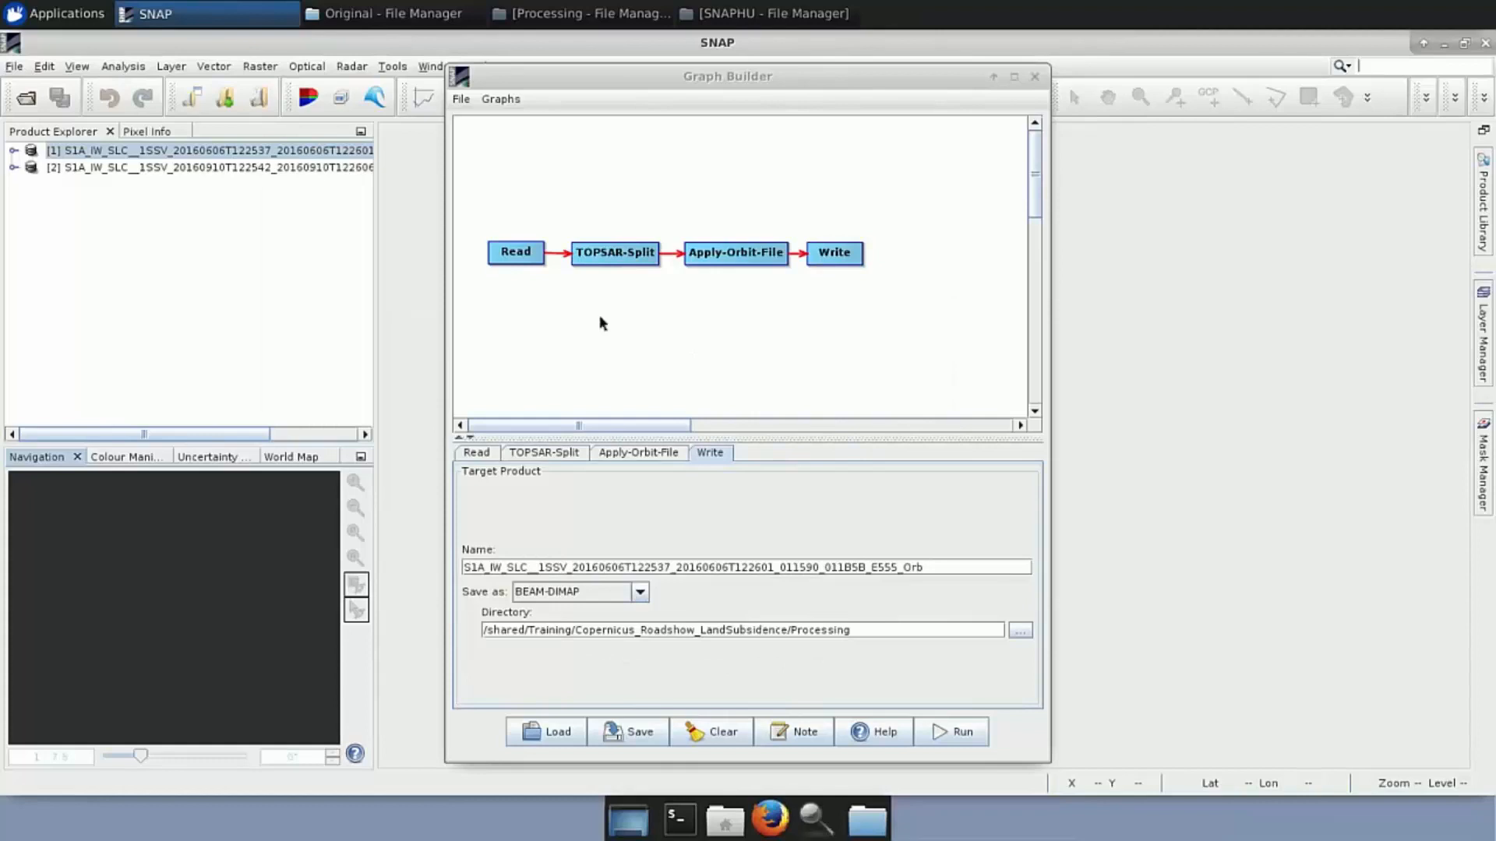
Select Preprocess_Graph.xml in the Save Graph dialog, then close it without saving
{"action": "left_click", "coordinate": [630, 732]}
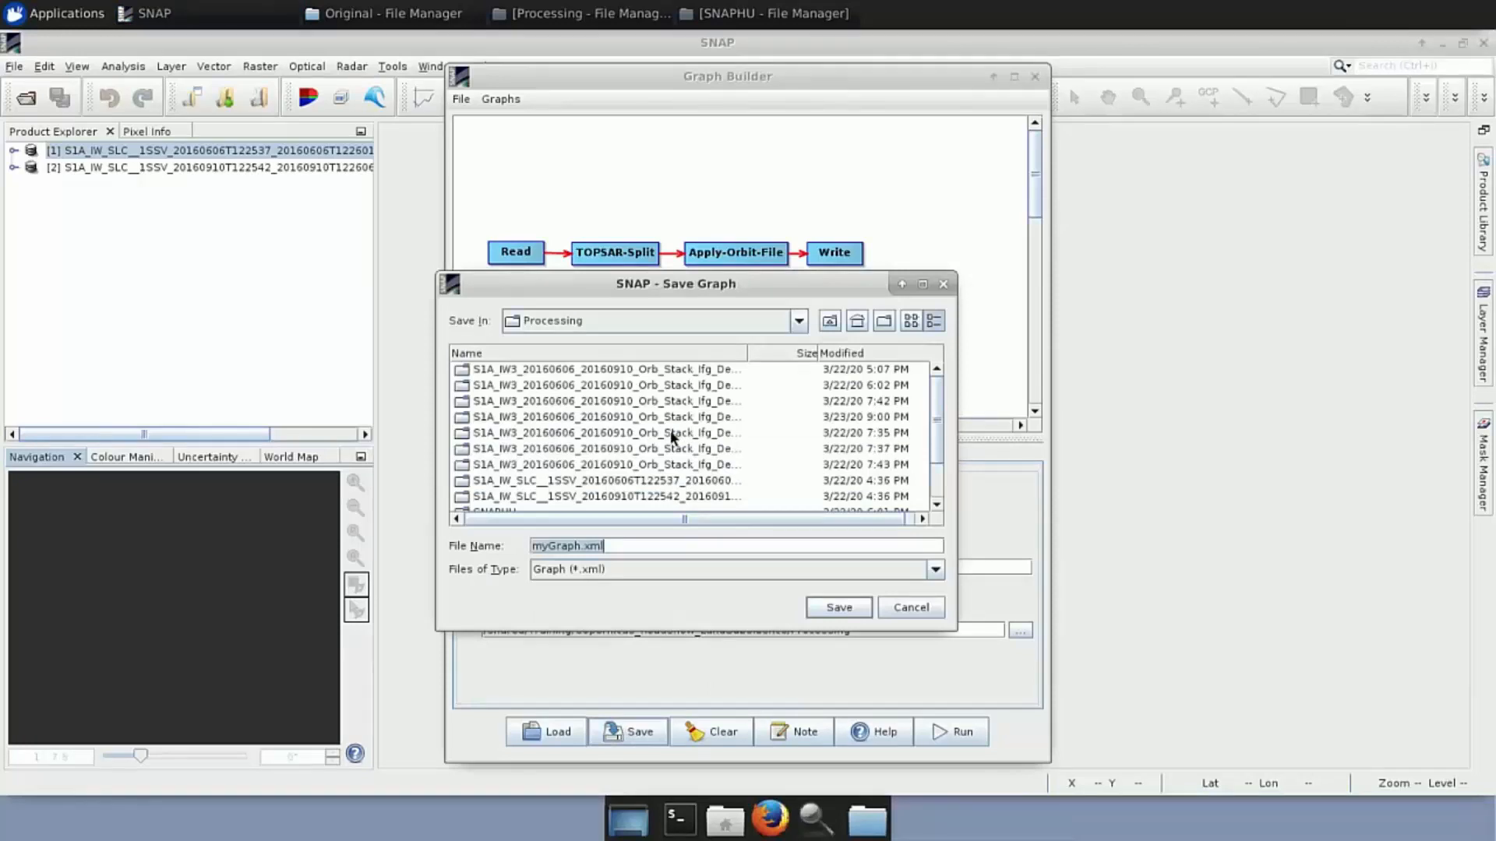
{"action": "scroll", "coordinate": [671, 429], "scroll_direction": "down", "scroll_amount": 2}
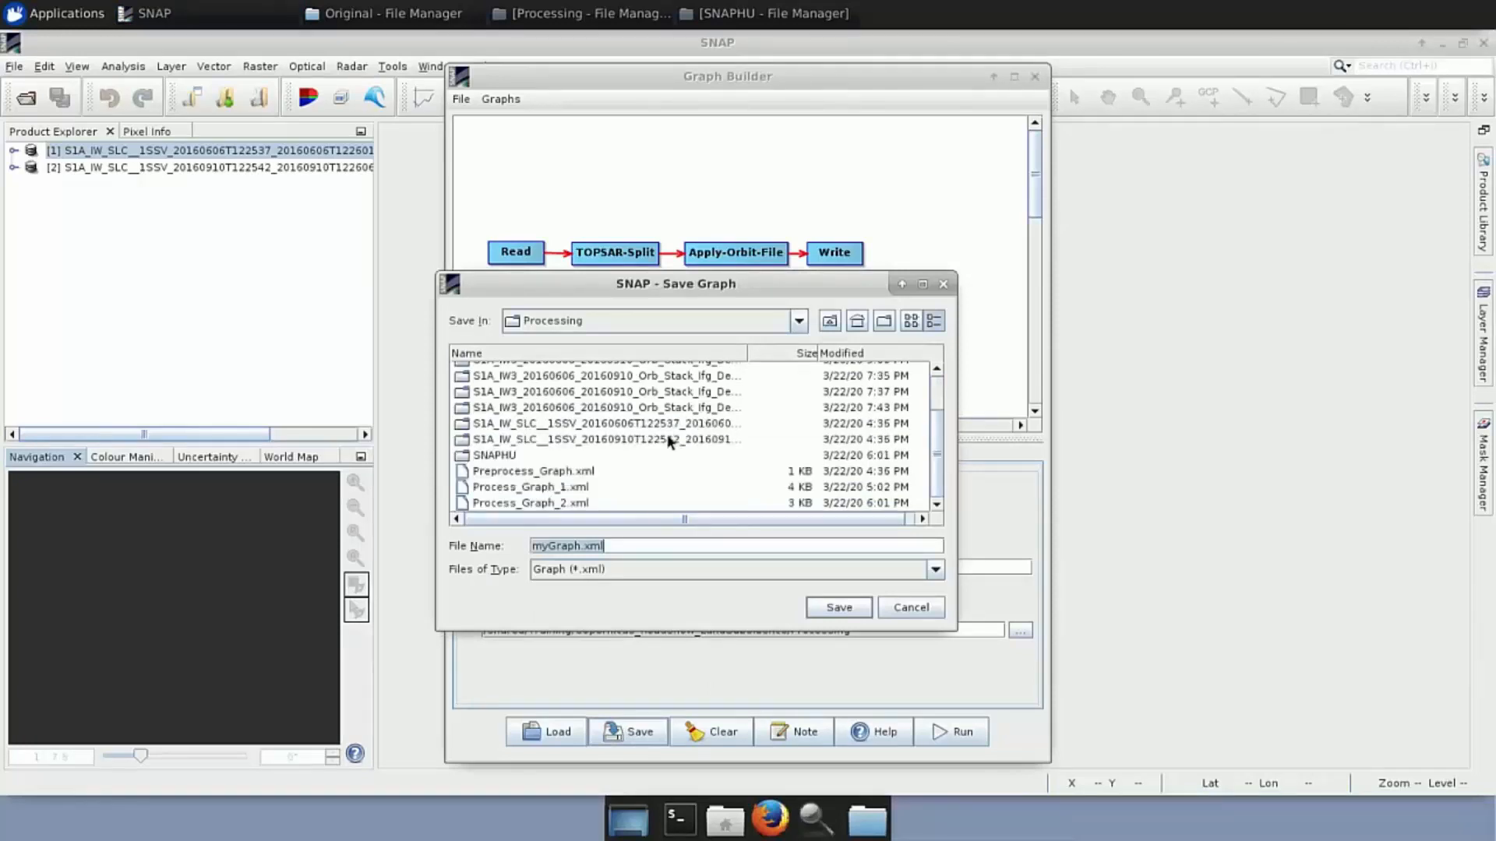
{"action": "left_click", "coordinate": [580, 475]}
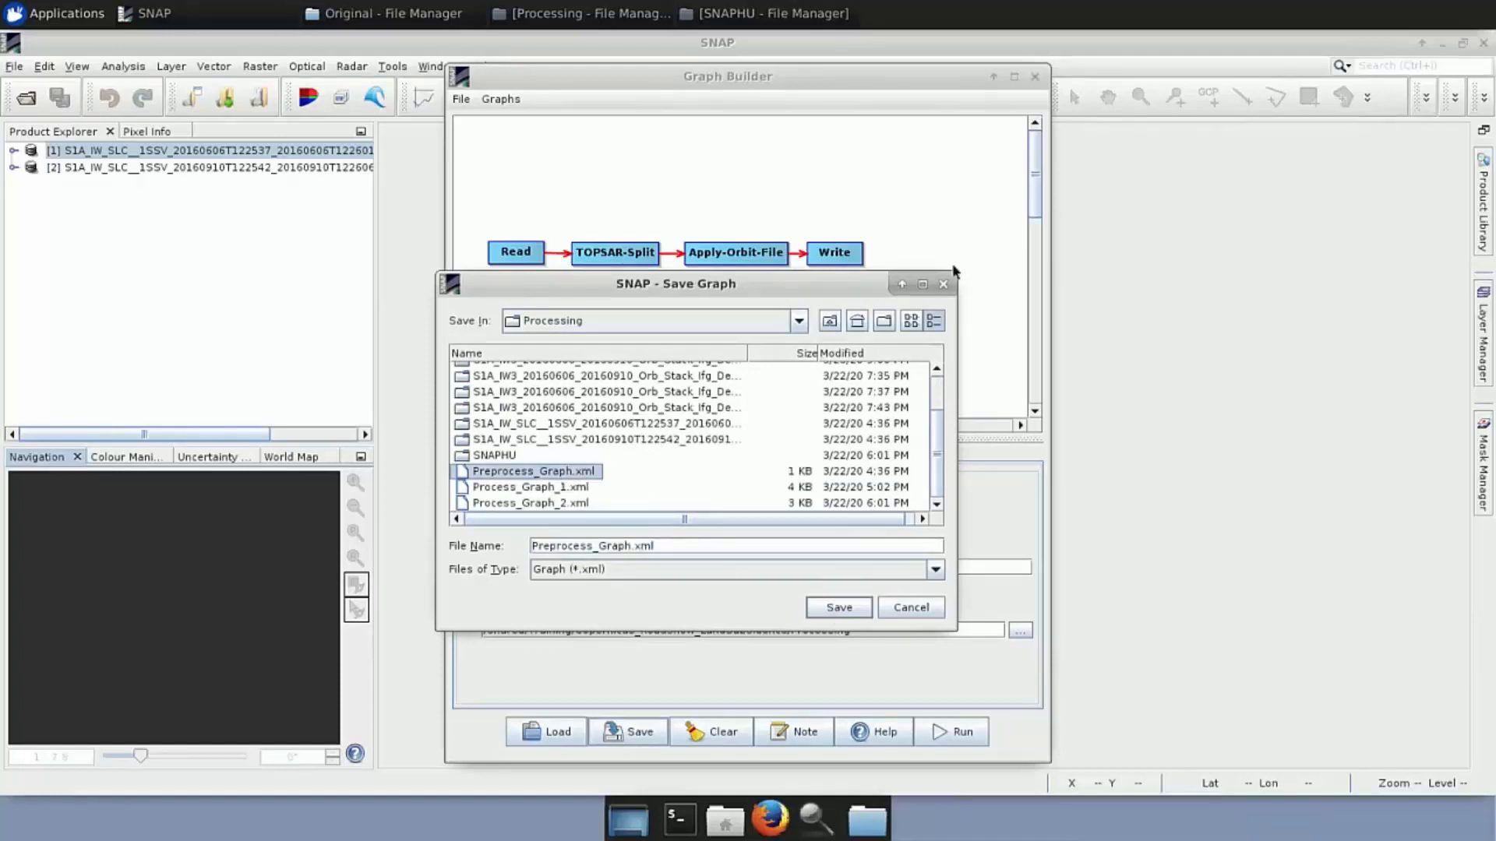
{"action": "left_click", "coordinate": [943, 285]}
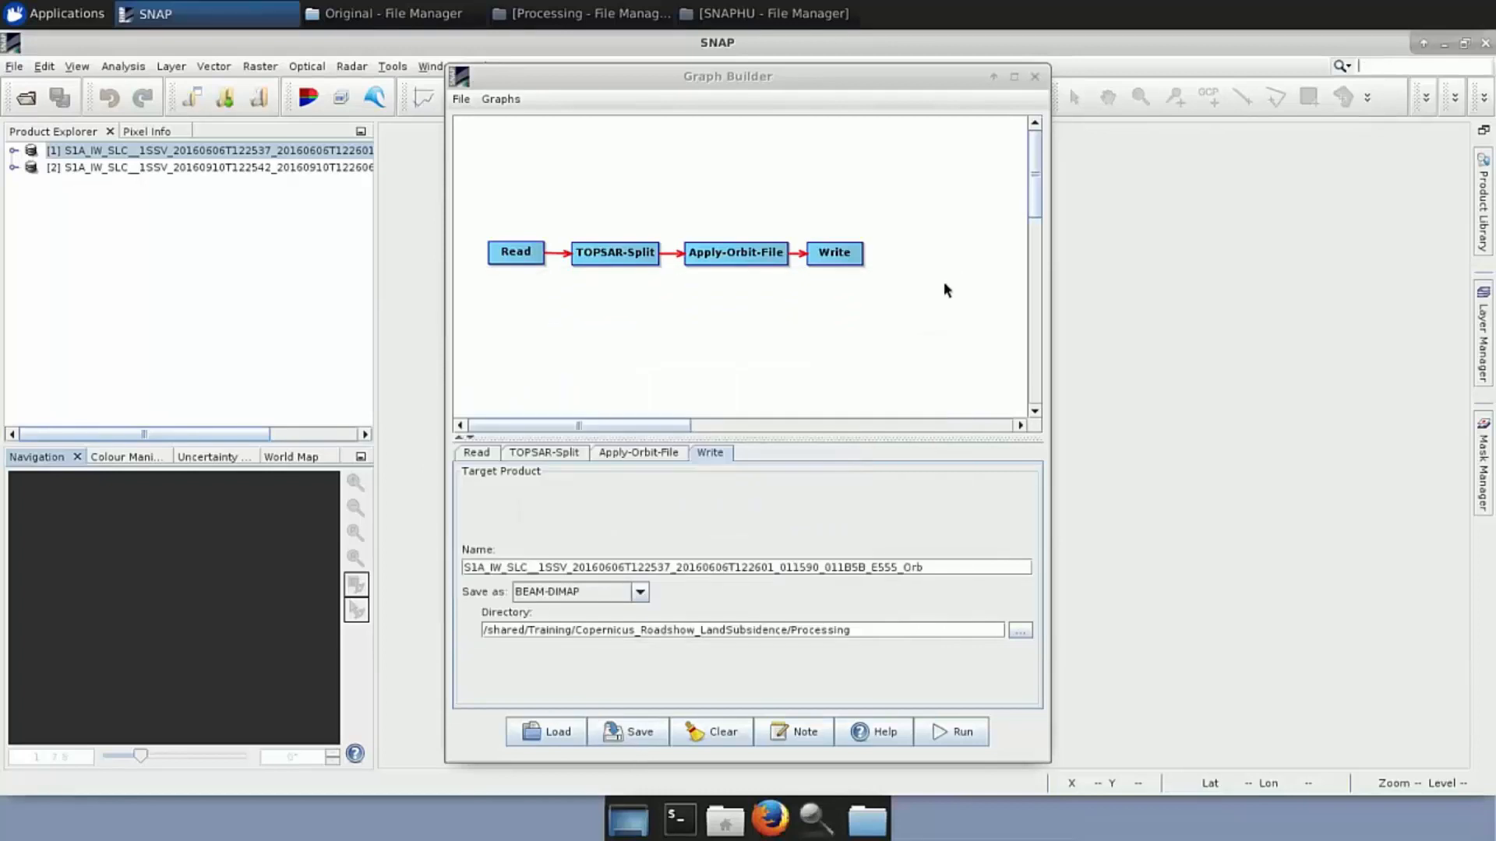
Close Graph Builder and start a Batch Processing job with product [1] added
{"action": "left_click", "coordinate": [1035, 76]}
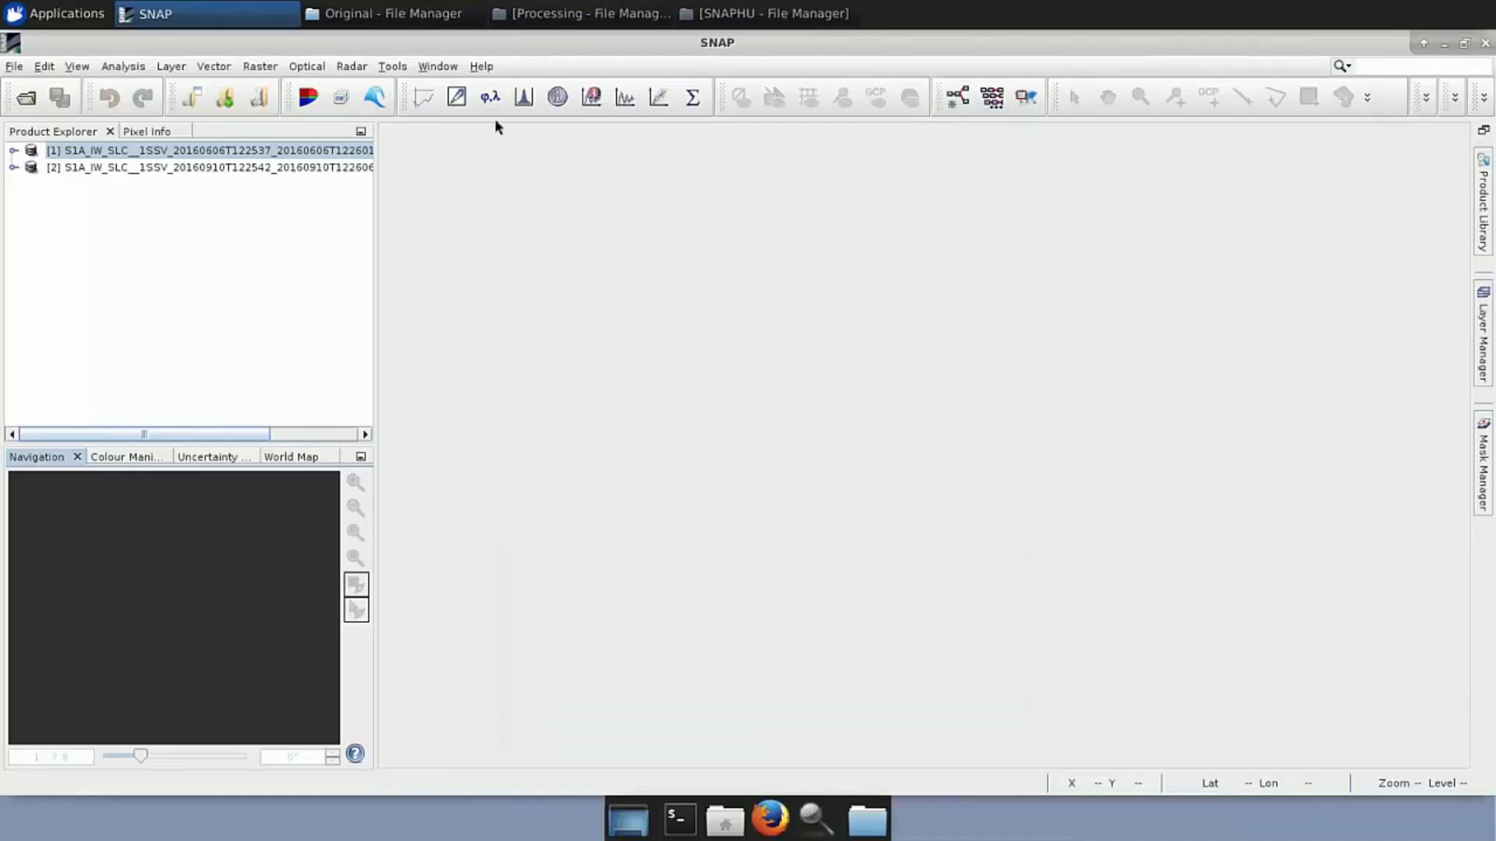
{"action": "left_click", "coordinate": [392, 67]}
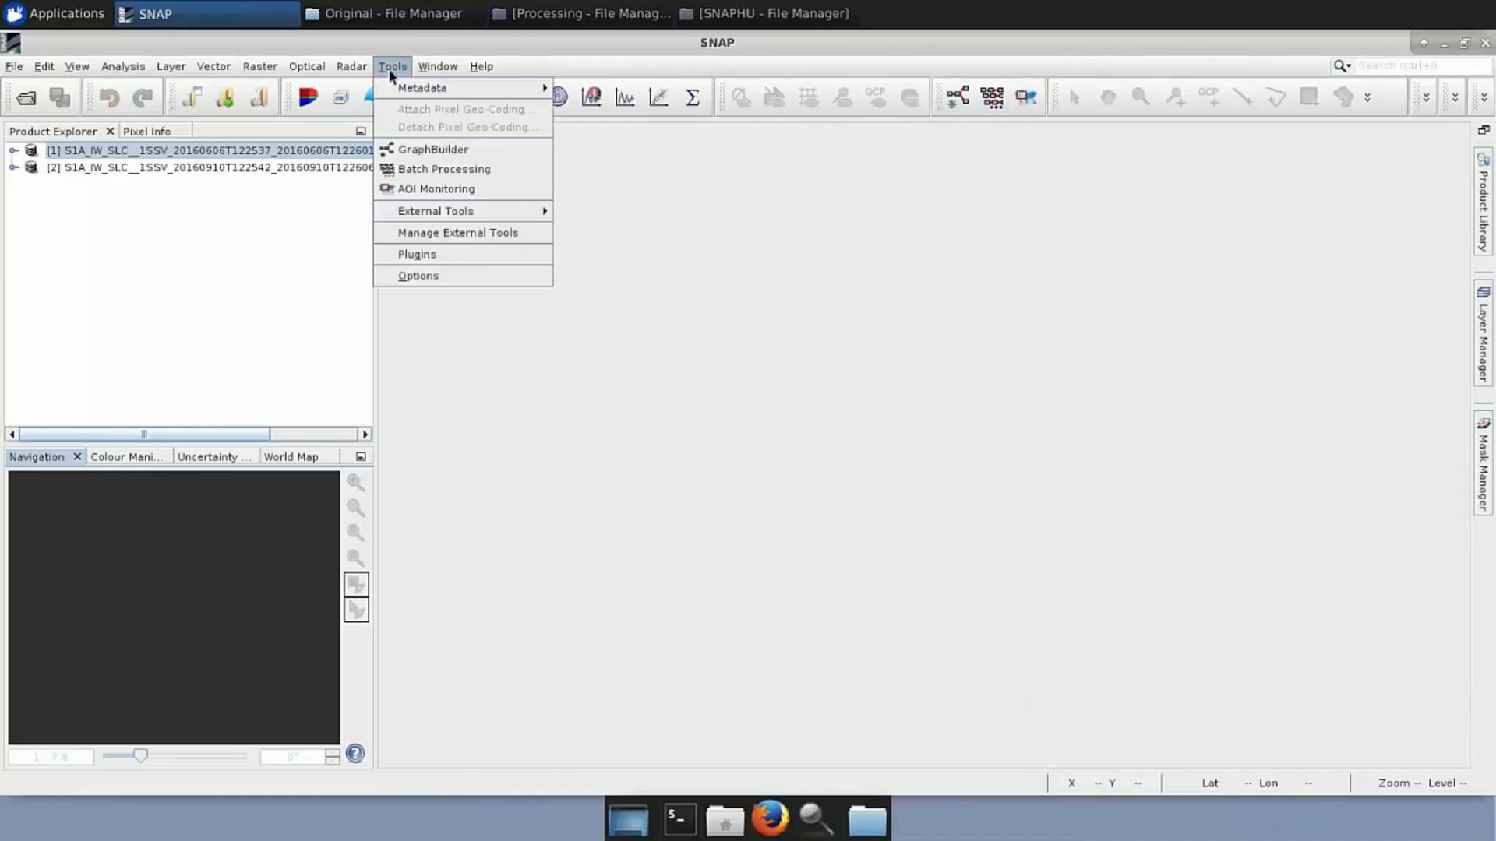
{"action": "left_click", "coordinate": [434, 169]}
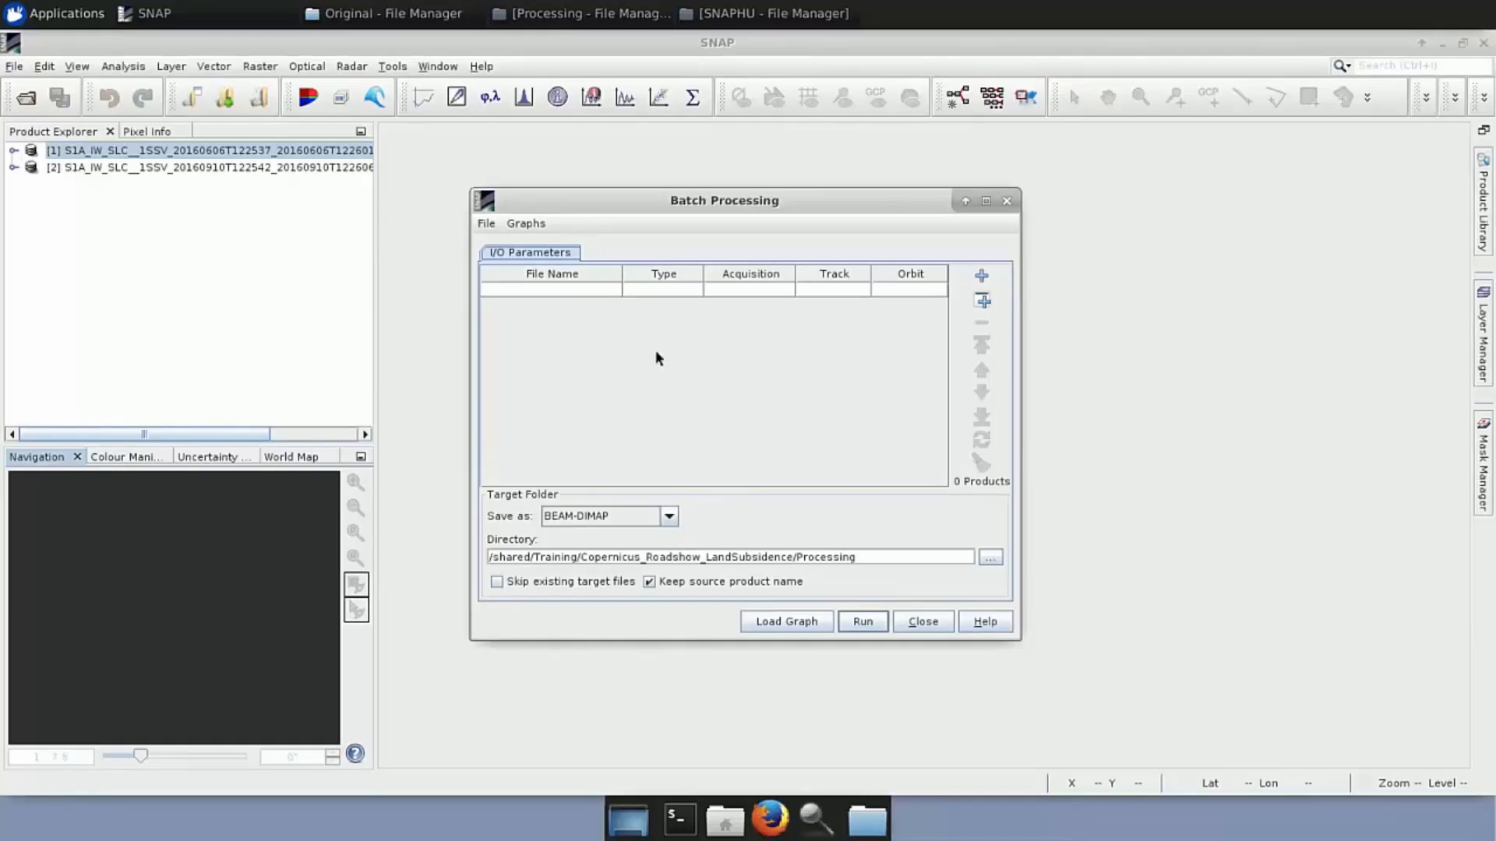
{"action": "left_click_drag", "start_coordinate": [347, 153], "coordinate": [606, 384]}
Add both opened SLC products, untick Keep source product name, refresh their details, and start loading a graph
{"action": "left_click", "coordinate": [649, 582]}
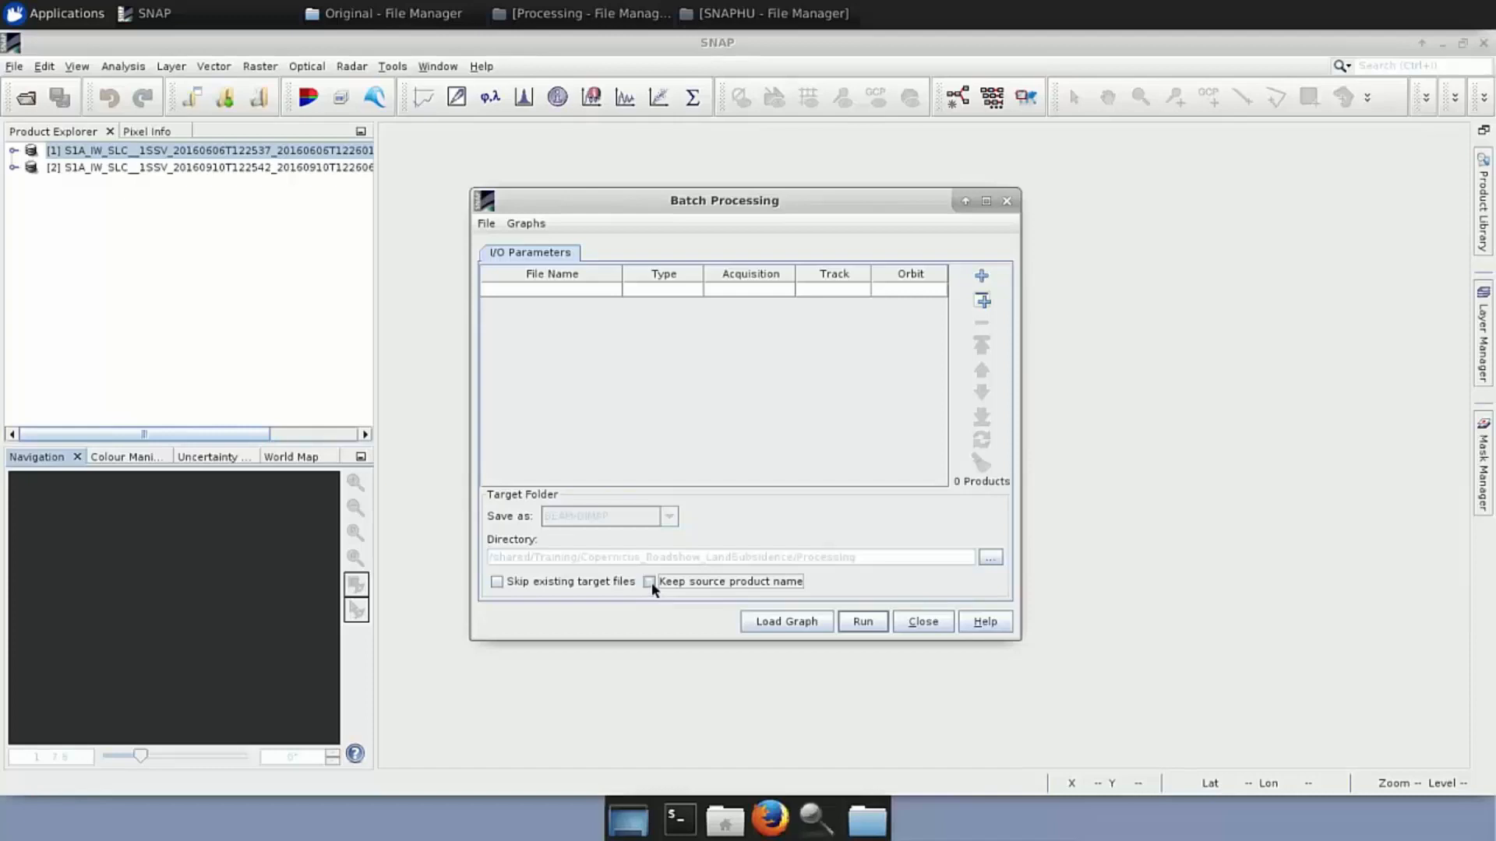
{"action": "left_click", "coordinate": [983, 302]}
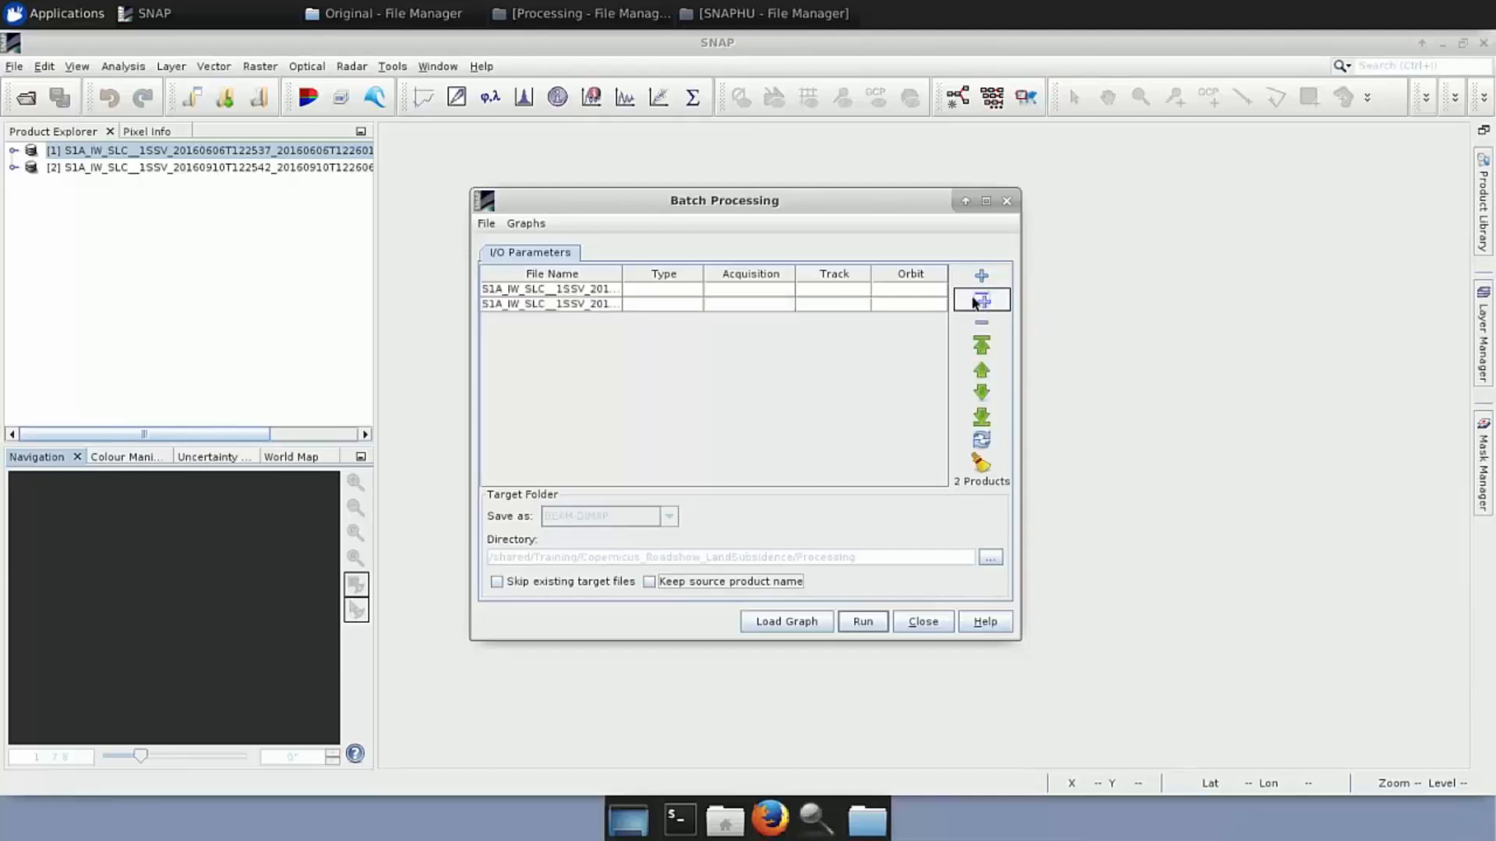
{"action": "left_click_drag", "start_coordinate": [621, 268], "coordinate": [734, 267]}
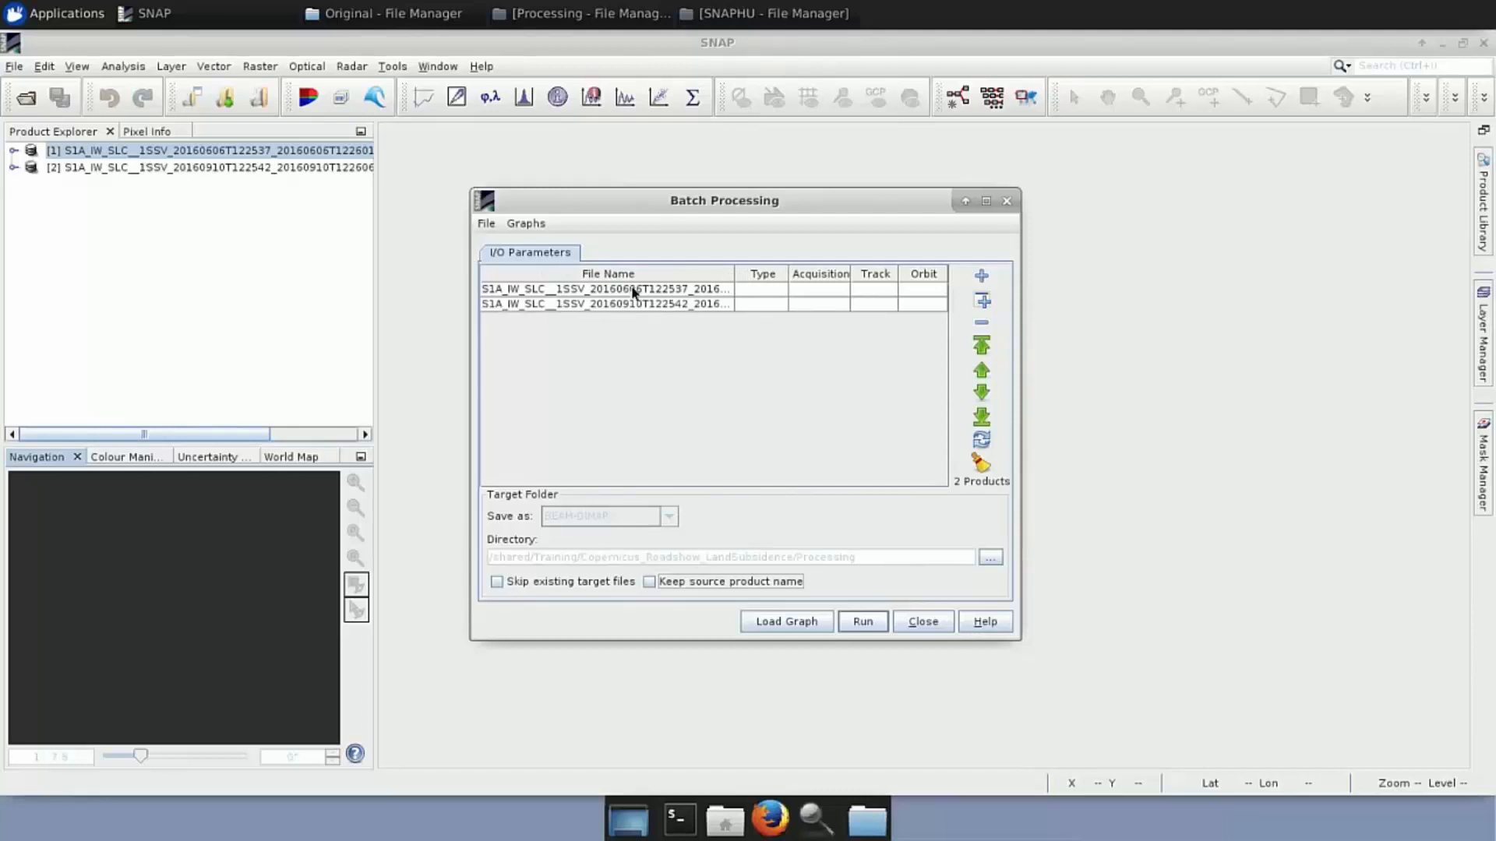
{"action": "left_click", "coordinate": [981, 440]}
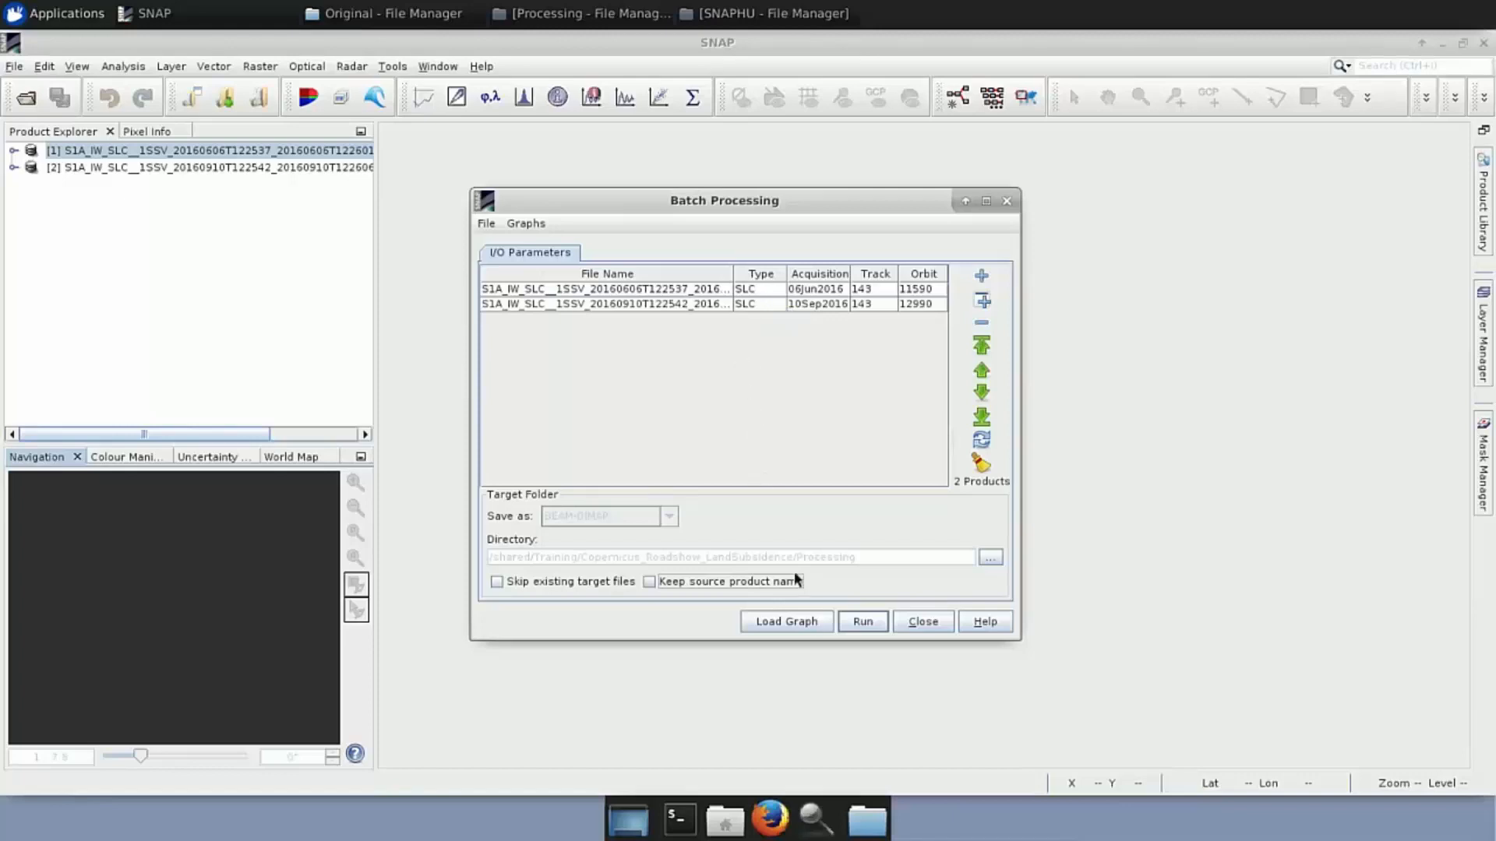
{"action": "left_click", "coordinate": [797, 623]}
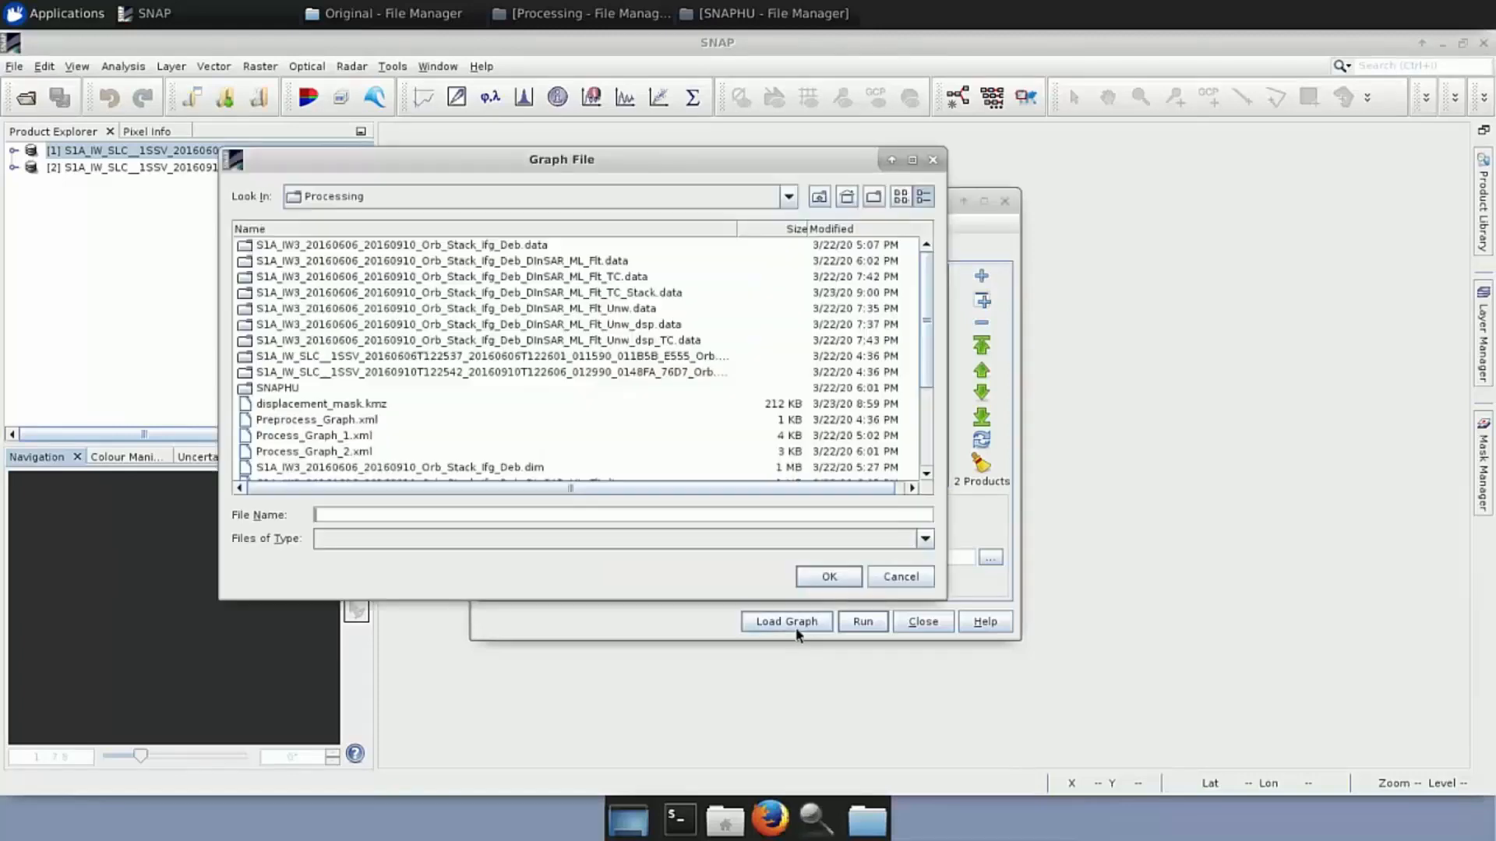
Load Preprocess_Graph.xml, inspect its TOPSAR-Split, Apply-Orbit-File and Write settings, then close Batch Processing
{"action": "left_click", "coordinate": [366, 421]}
{"action": "left_click", "coordinate": [818, 578]}
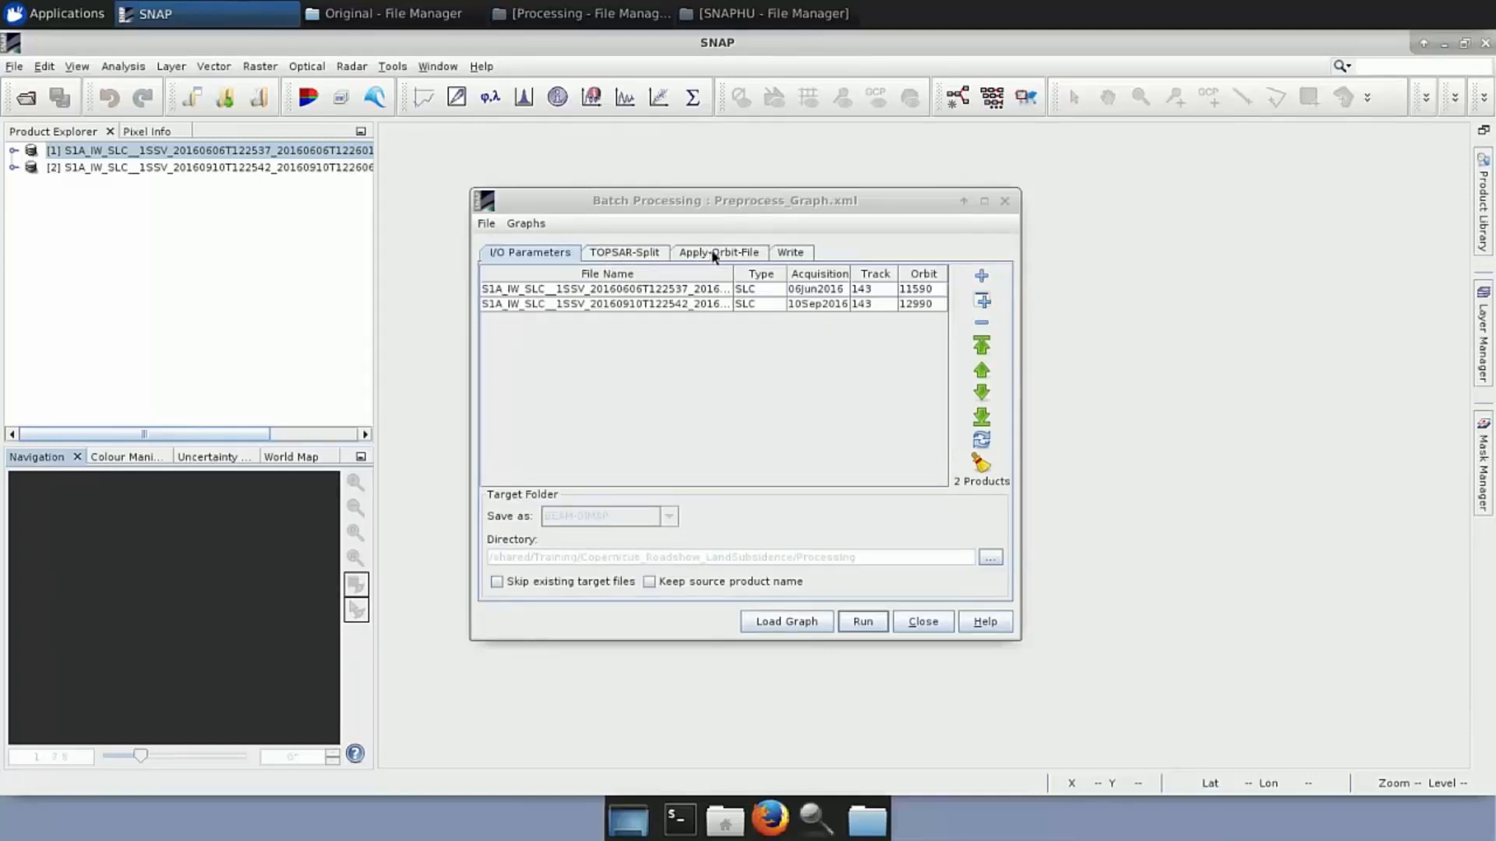
{"action": "left_click", "coordinate": [637, 260]}
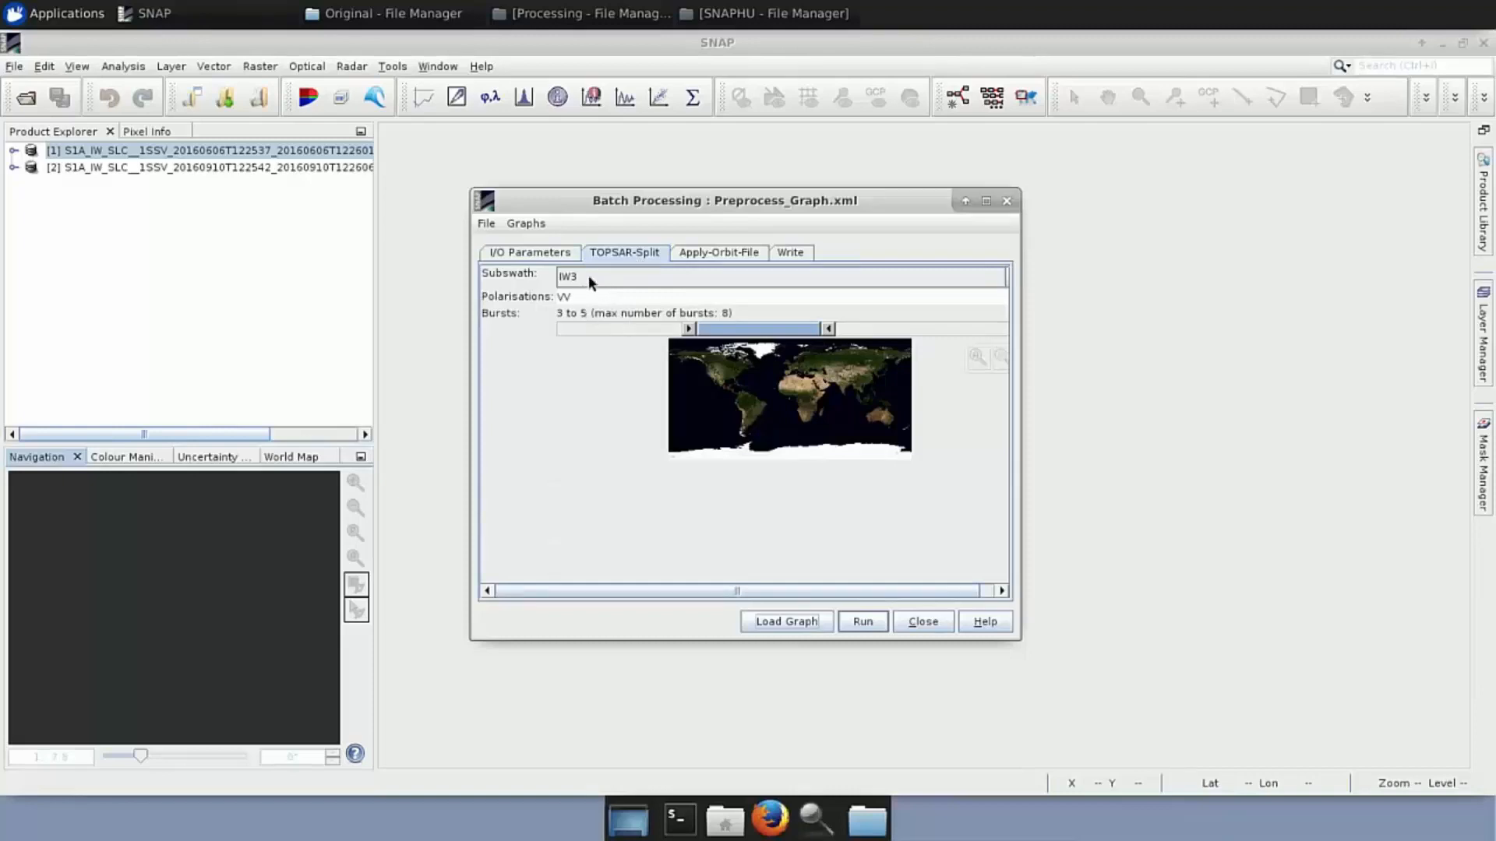
{"action": "left_click", "coordinate": [713, 250]}
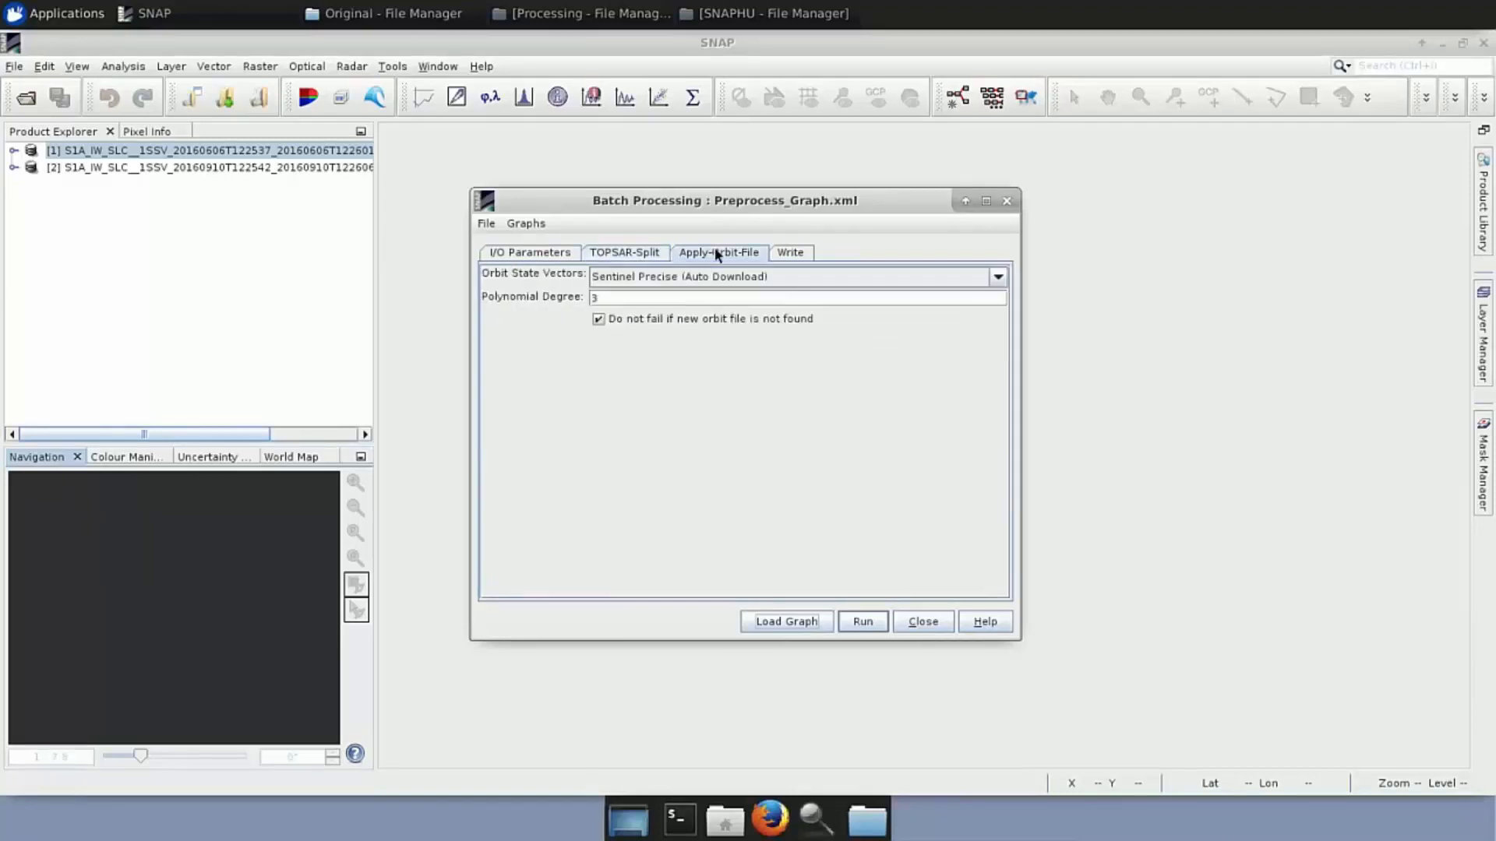
{"action": "left_click", "coordinate": [787, 256]}
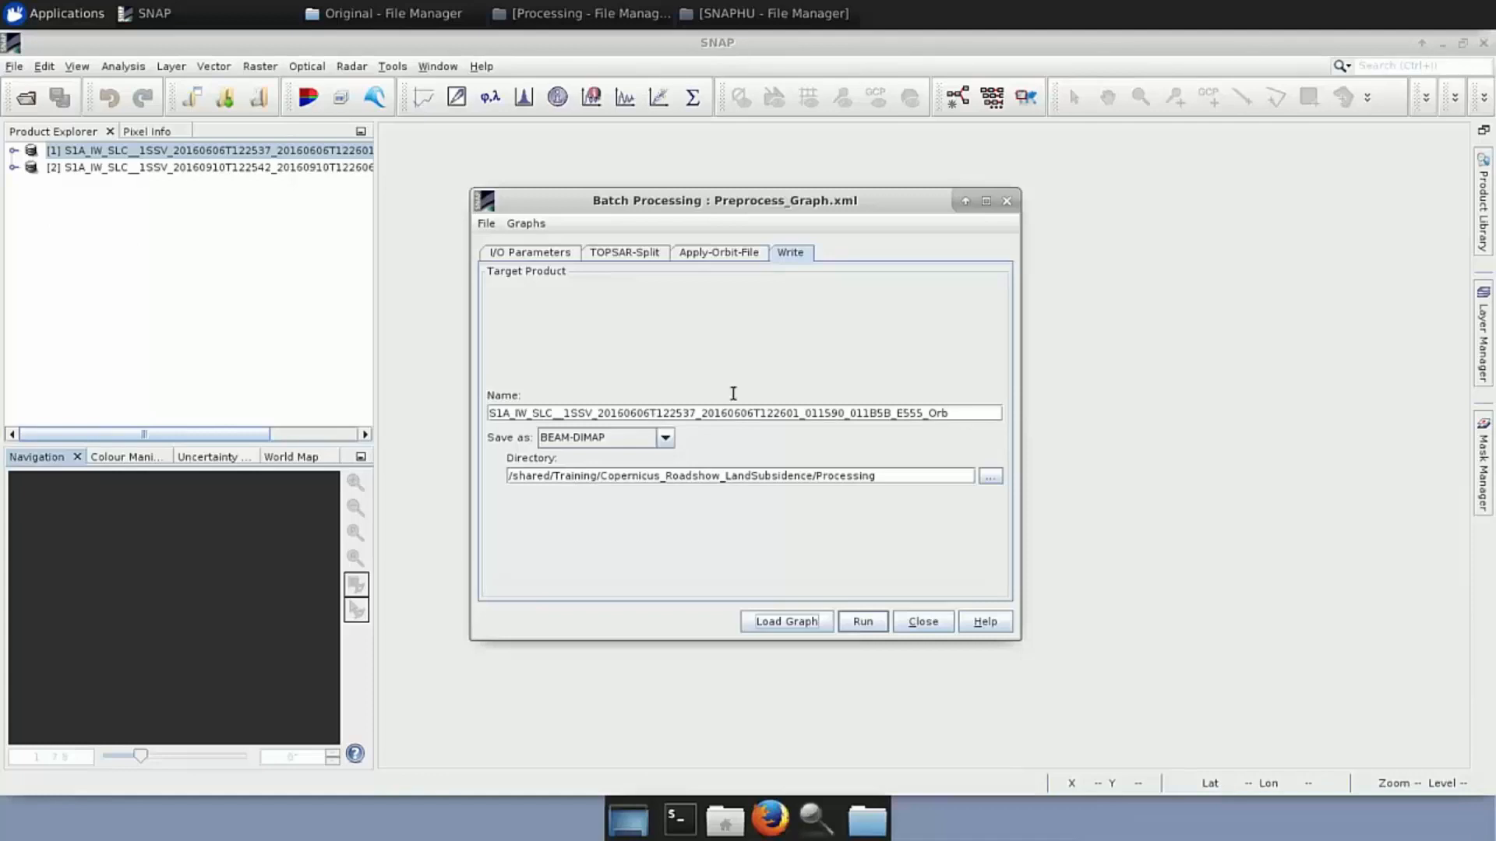
{"action": "left_click", "coordinate": [1006, 204]}
{"action": "left_click", "coordinate": [580, 14]}
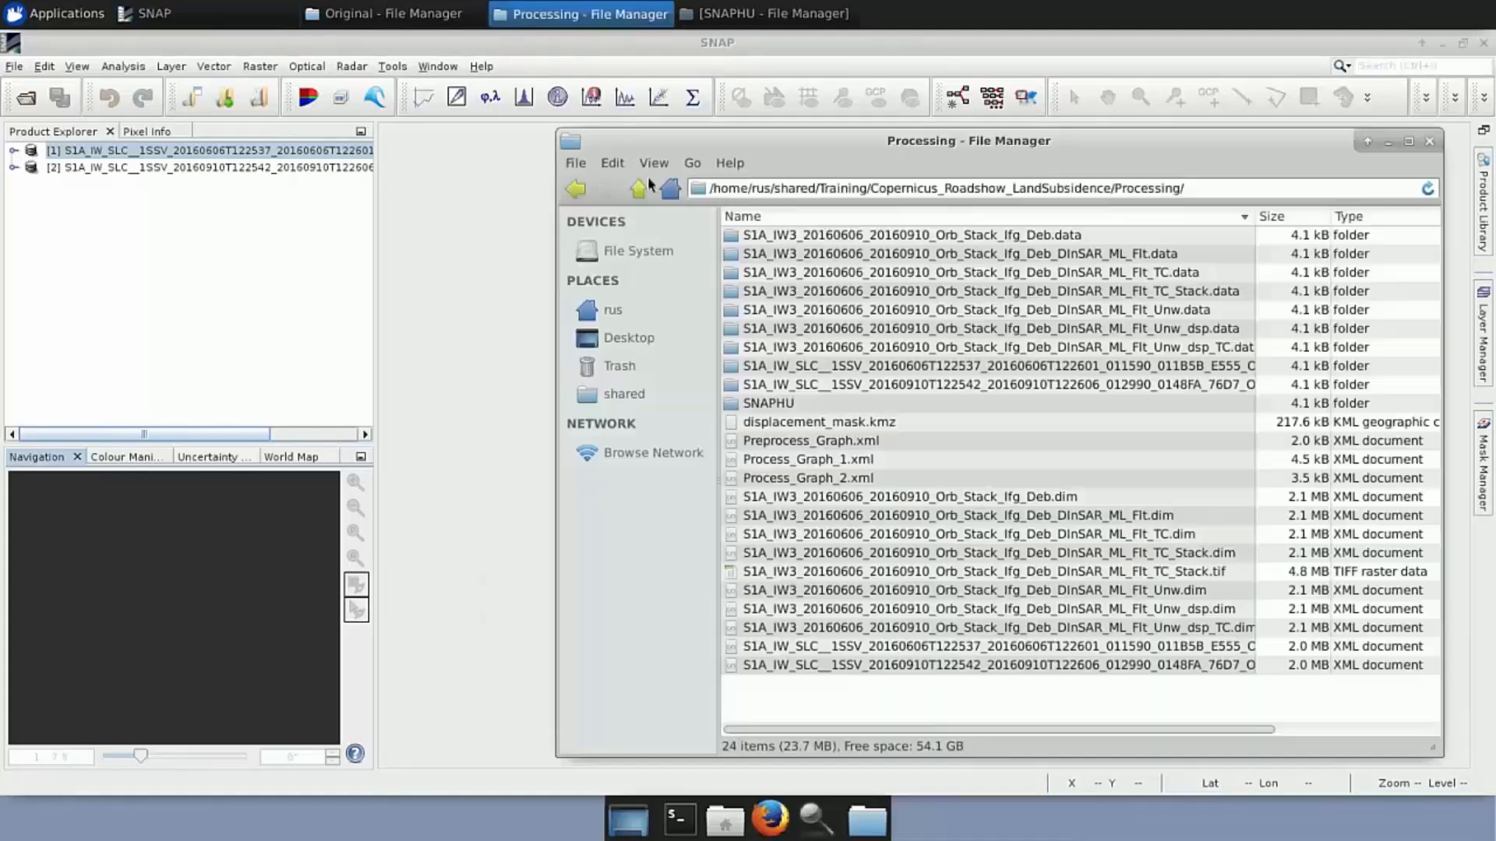
Drag the 20160606 and 20160910 _Orb.dim products into SNAP and expand product [3]'s bands
{"action": "left_click_drag", "start_coordinate": [988, 651], "coordinate": [137, 327]}
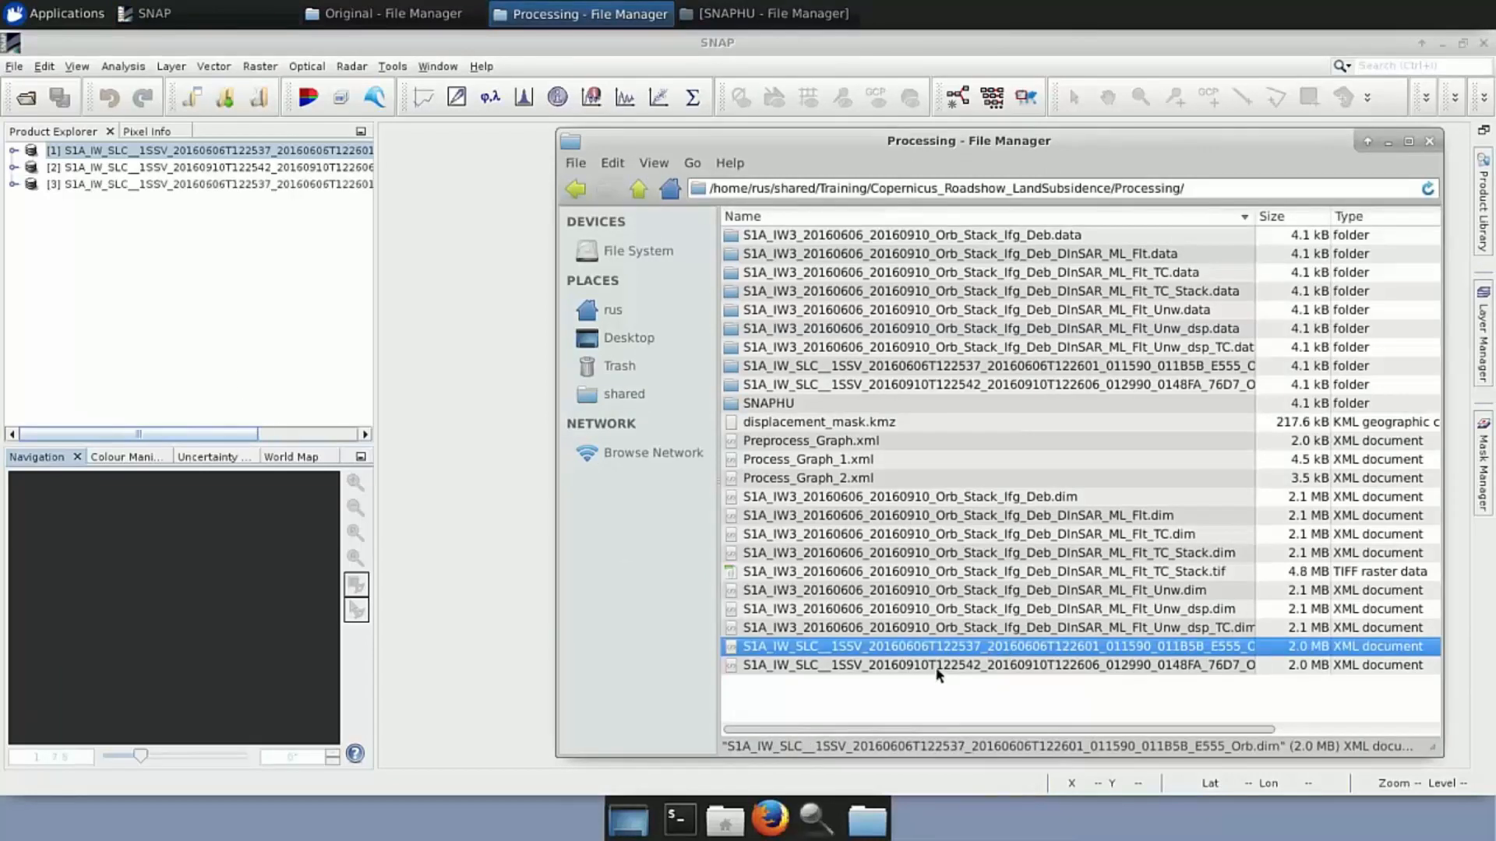
{"action": "left_click_drag", "start_coordinate": [939, 671], "coordinate": [114, 268]}
{"action": "left_click", "coordinate": [13, 184]}
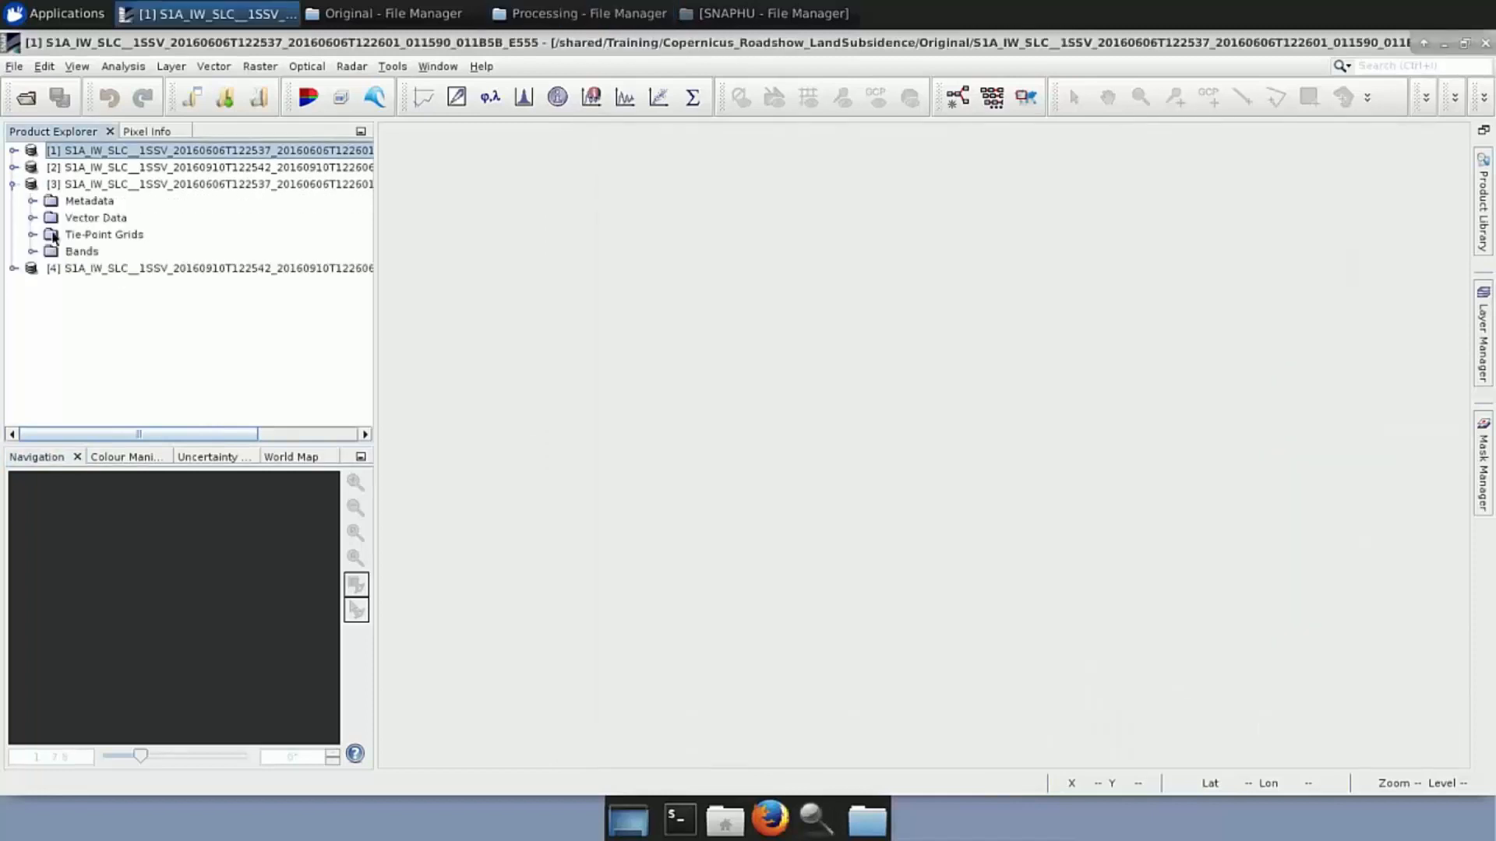
{"action": "left_click", "coordinate": [32, 251]}
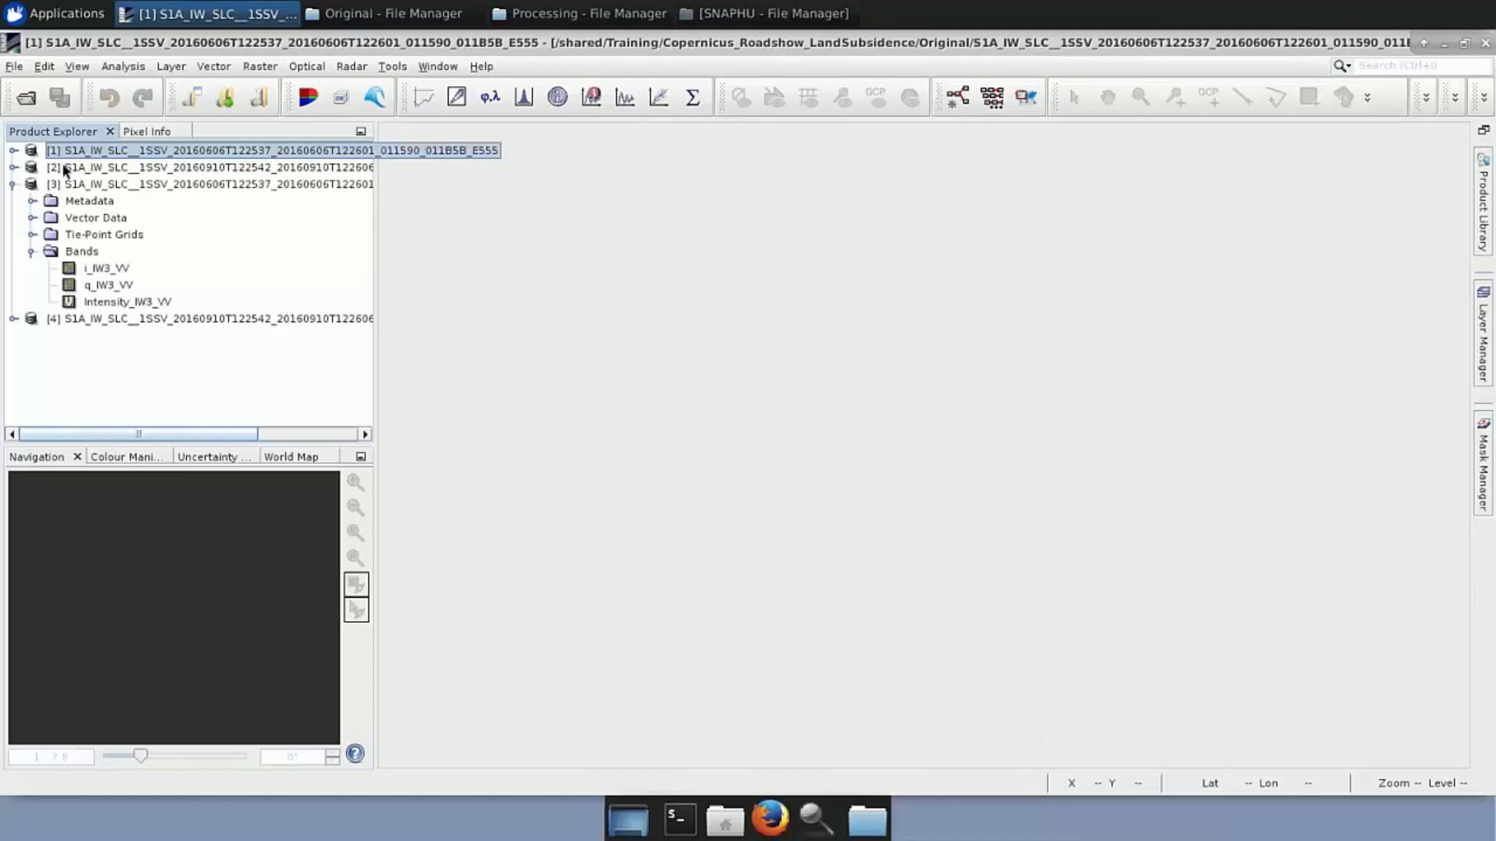
Open the [3] and [4] Intensity_IW3_VV images and tile them horizontally for comparison
{"action": "left_click", "coordinate": [12, 150]}
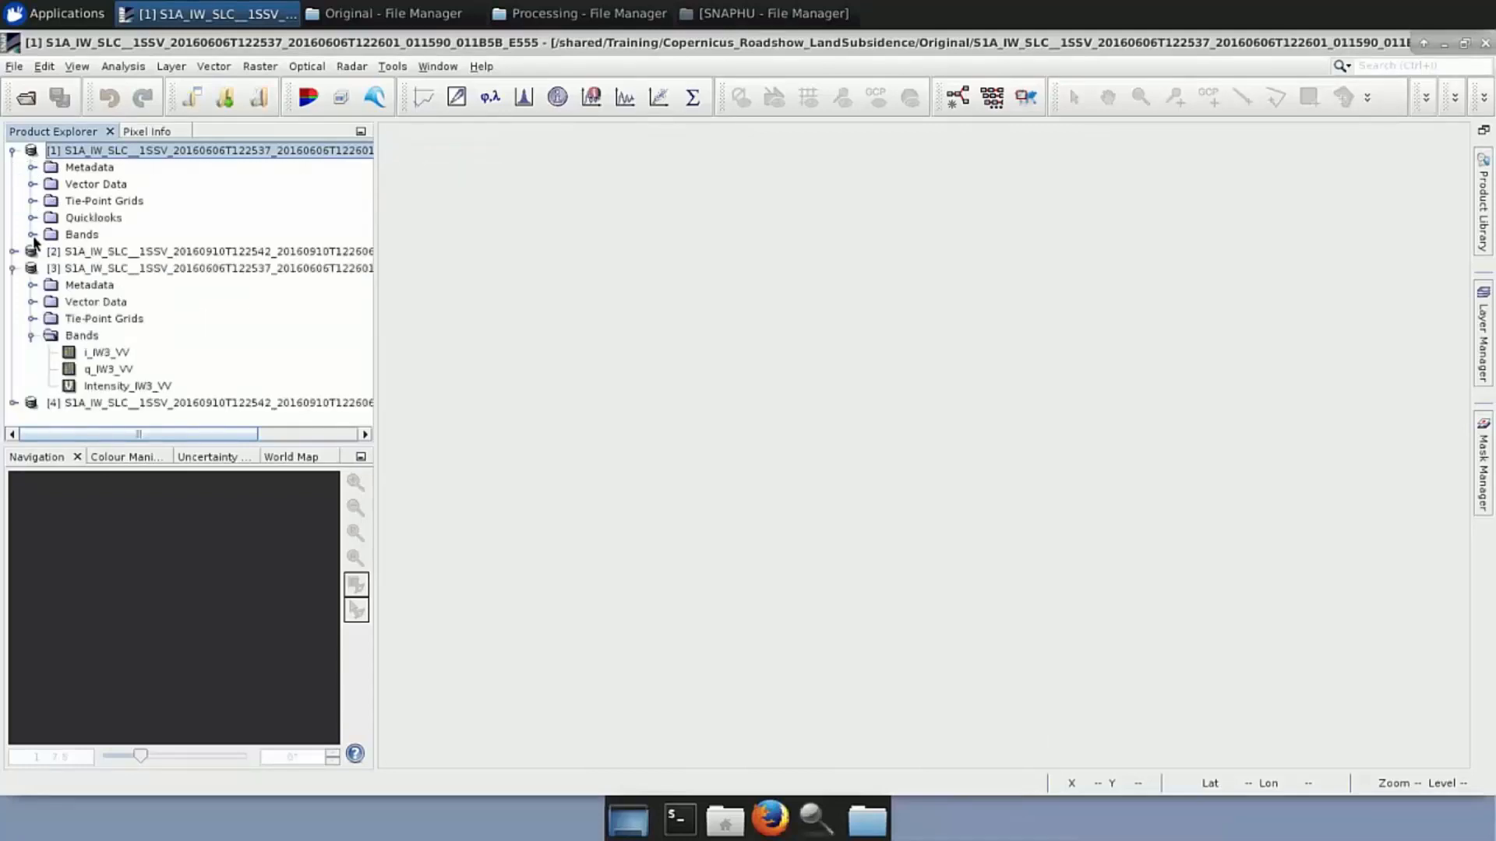
{"action": "left_click", "coordinate": [32, 235]}
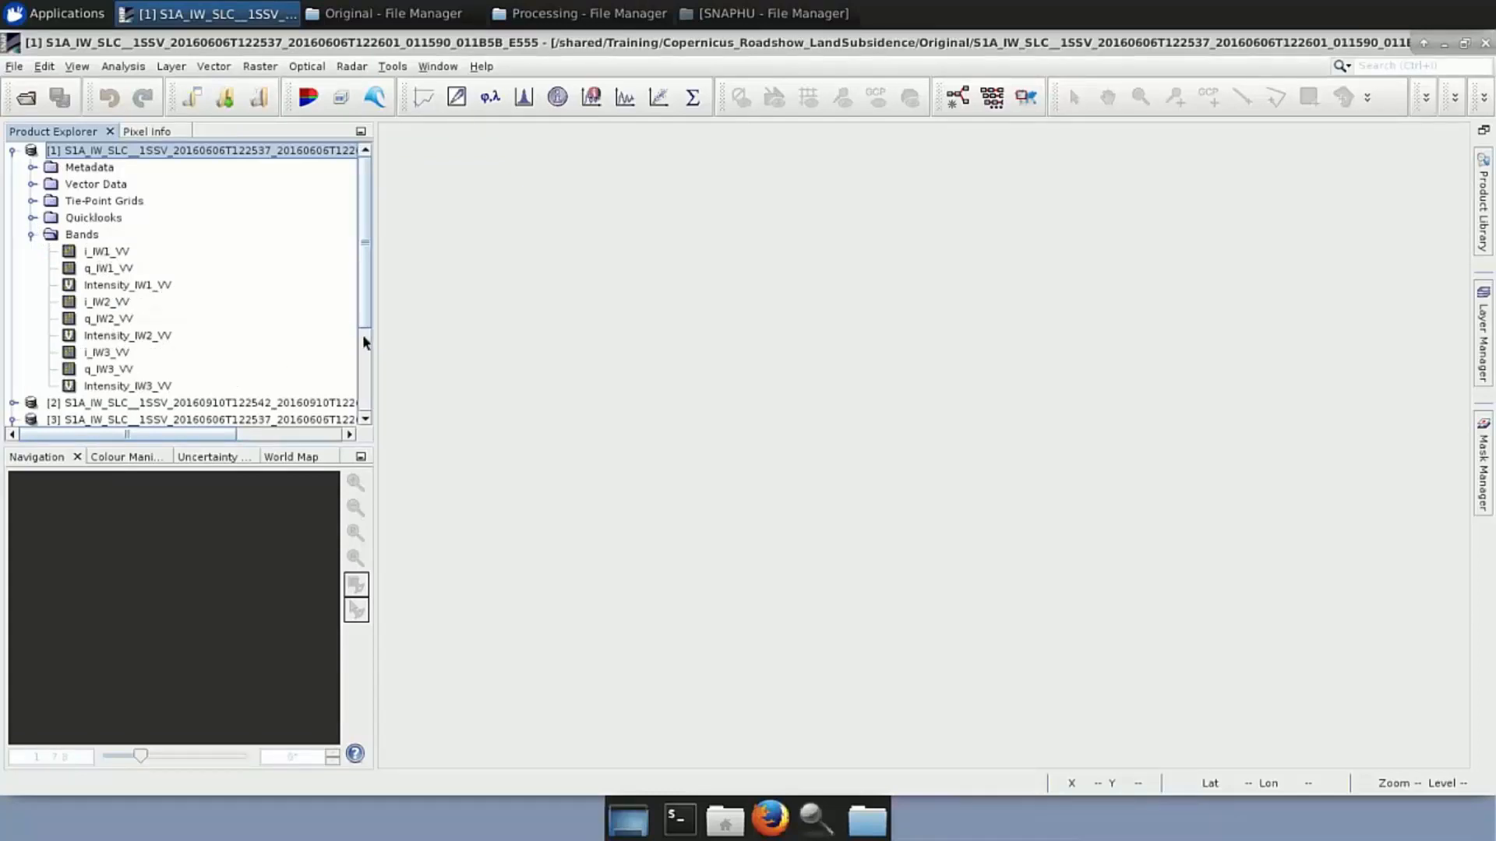
{"action": "left_click_drag", "start_coordinate": [362, 334], "coordinate": [365, 405]}
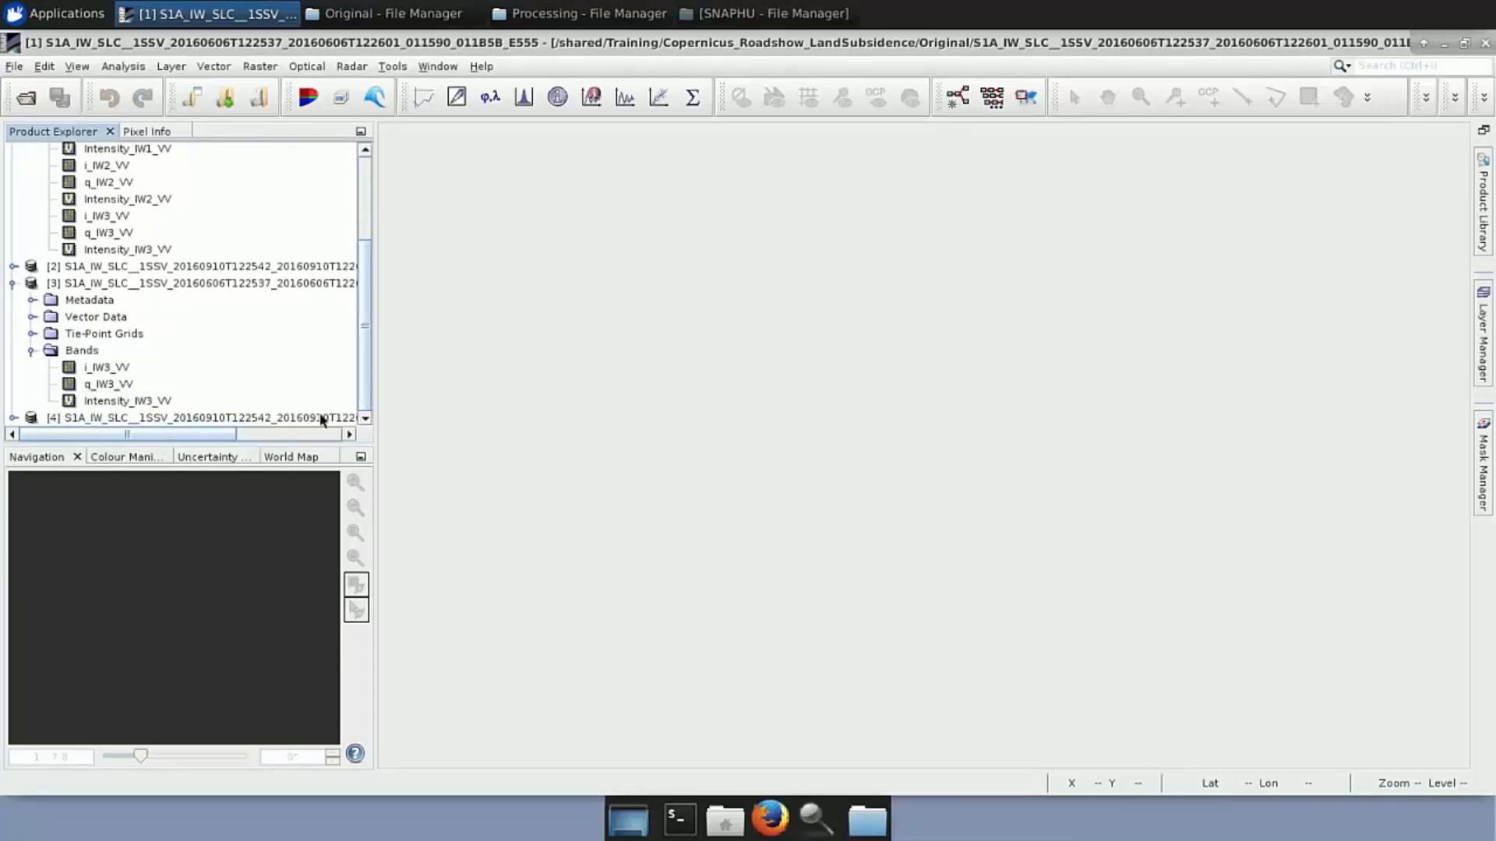
{"action": "left_click", "coordinate": [12, 417]}
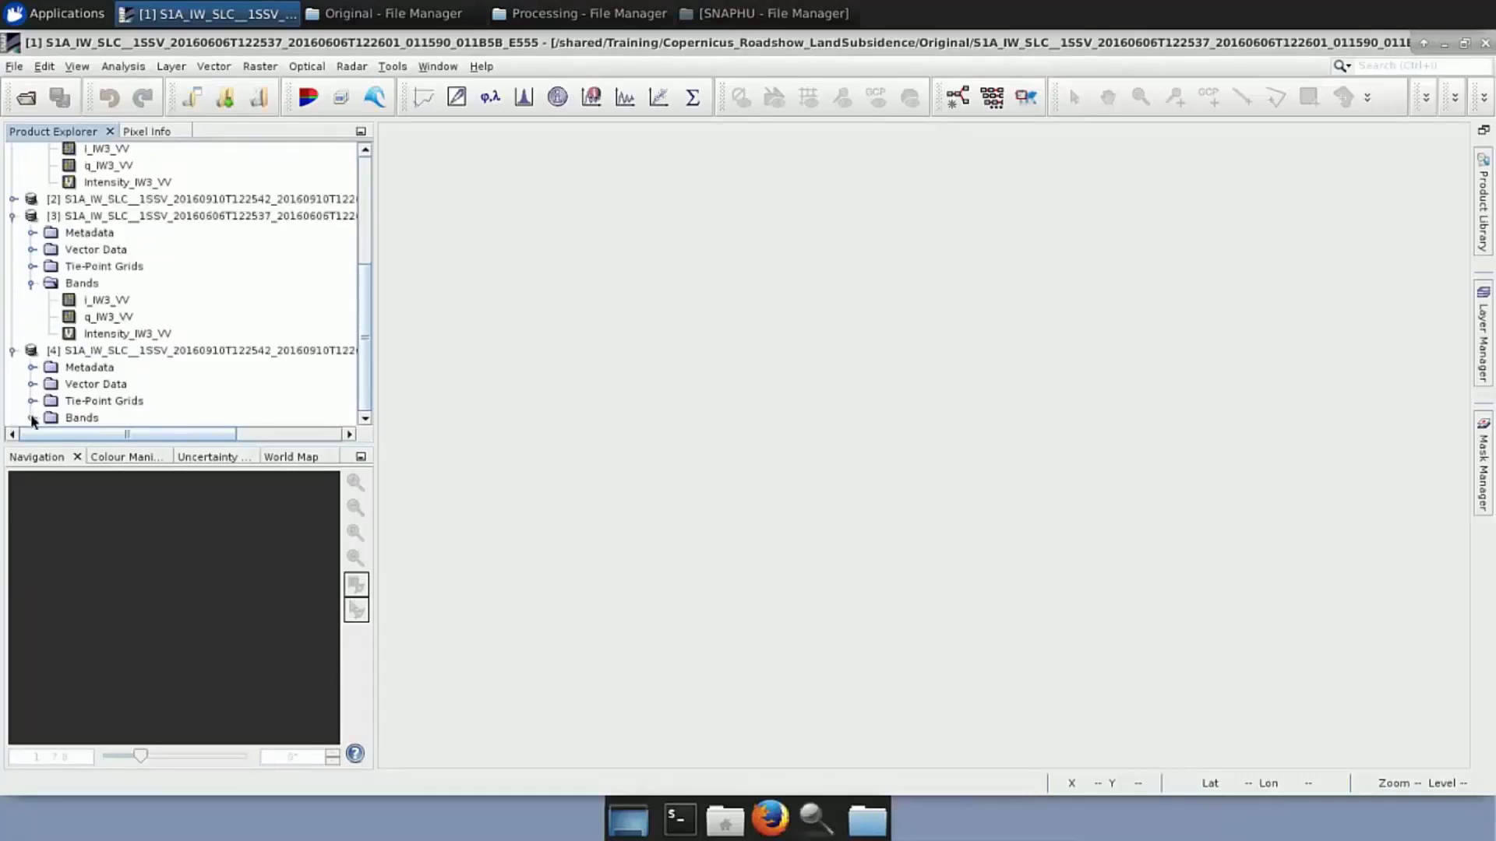
{"action": "left_click", "coordinate": [31, 418]}
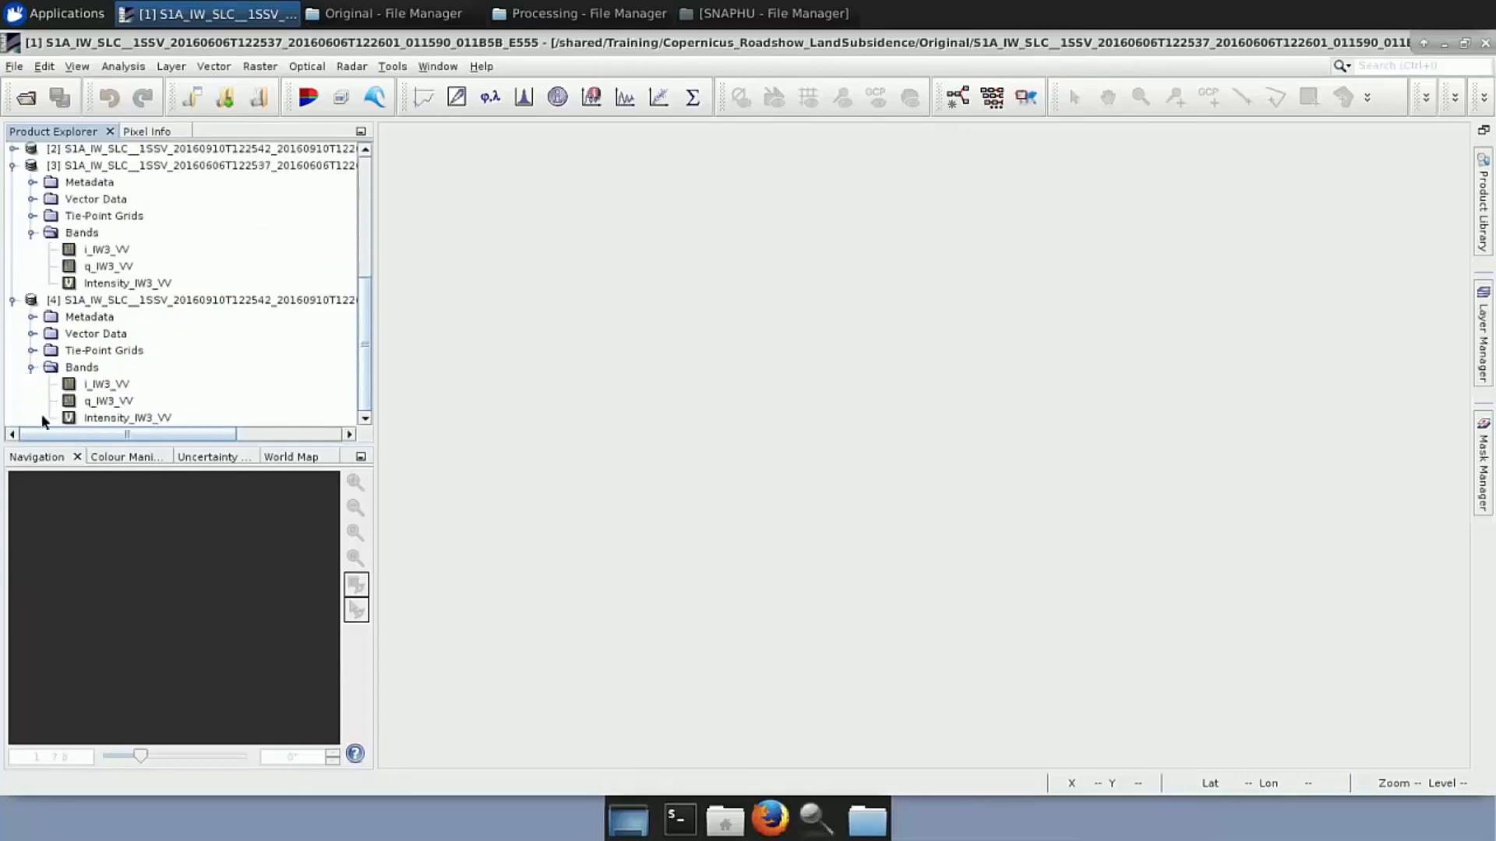
{"action": "double_click", "coordinate": [159, 282]}
{"action": "double_click", "coordinate": [142, 418]}
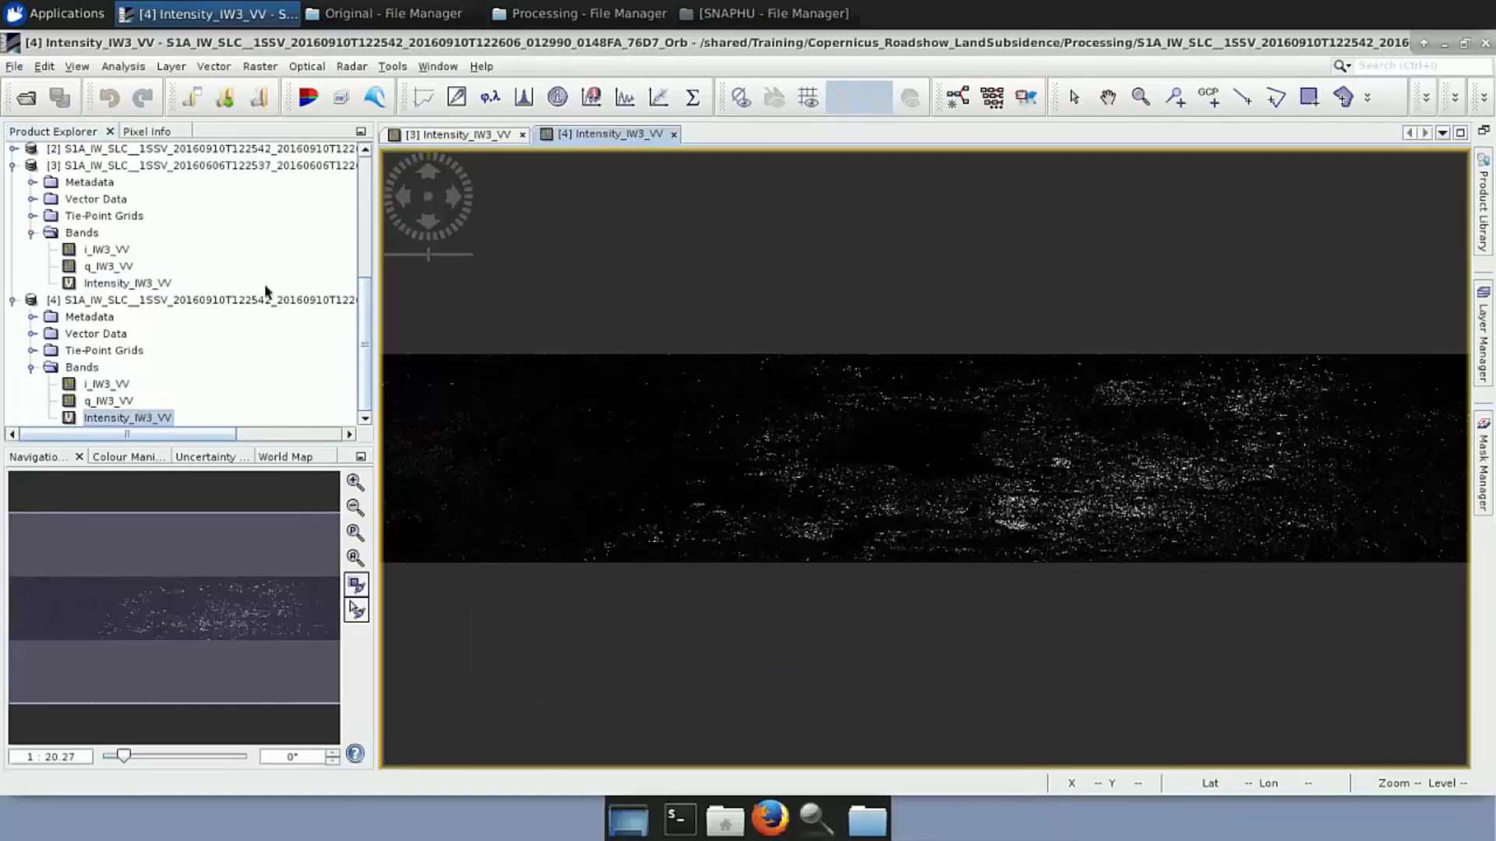
{"action": "left_click", "coordinate": [428, 68]}
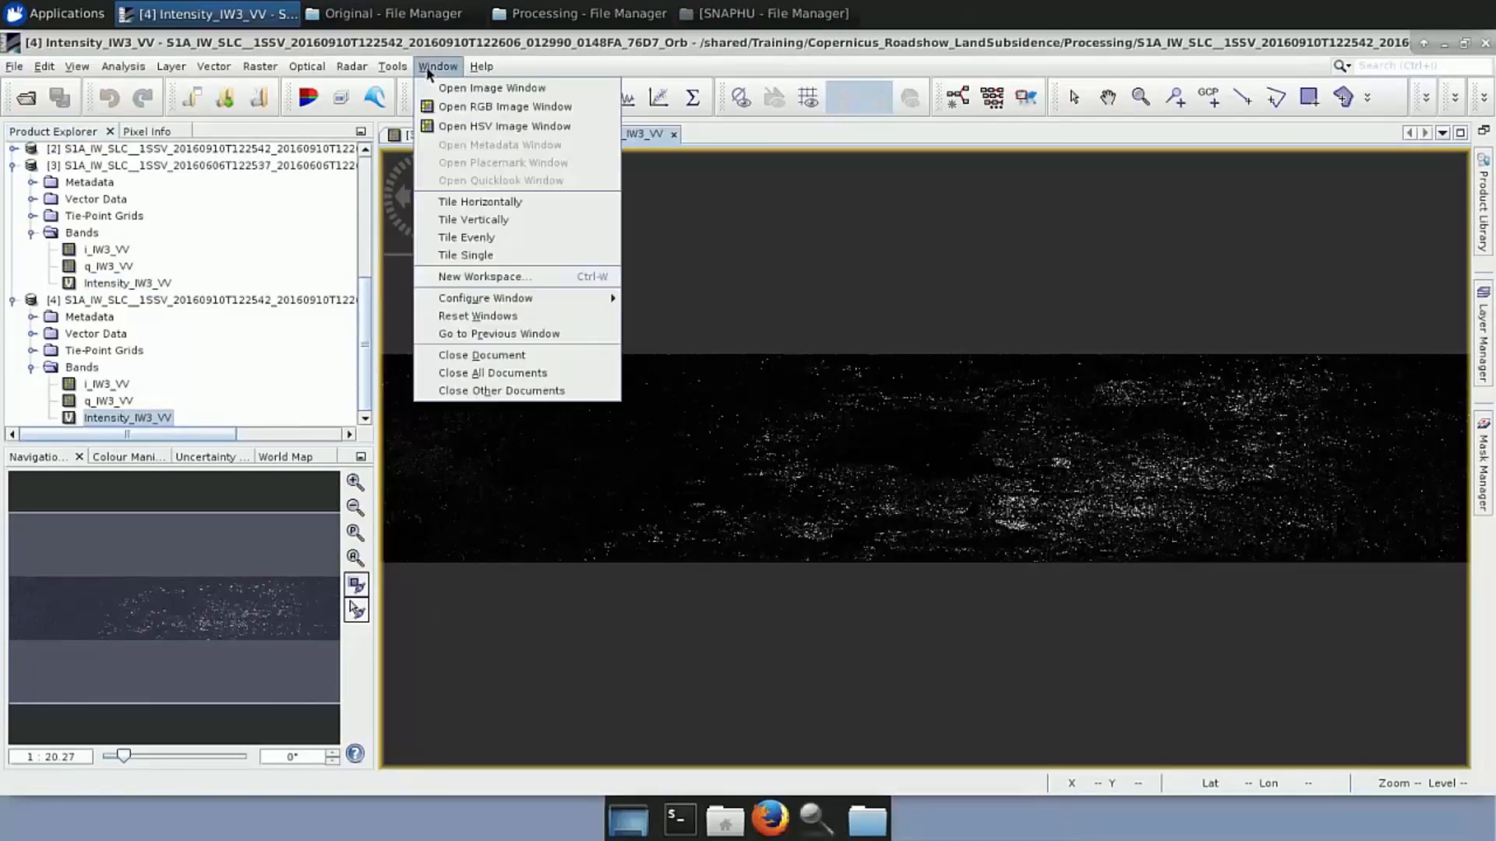
{"action": "left_click", "coordinate": [480, 202]}
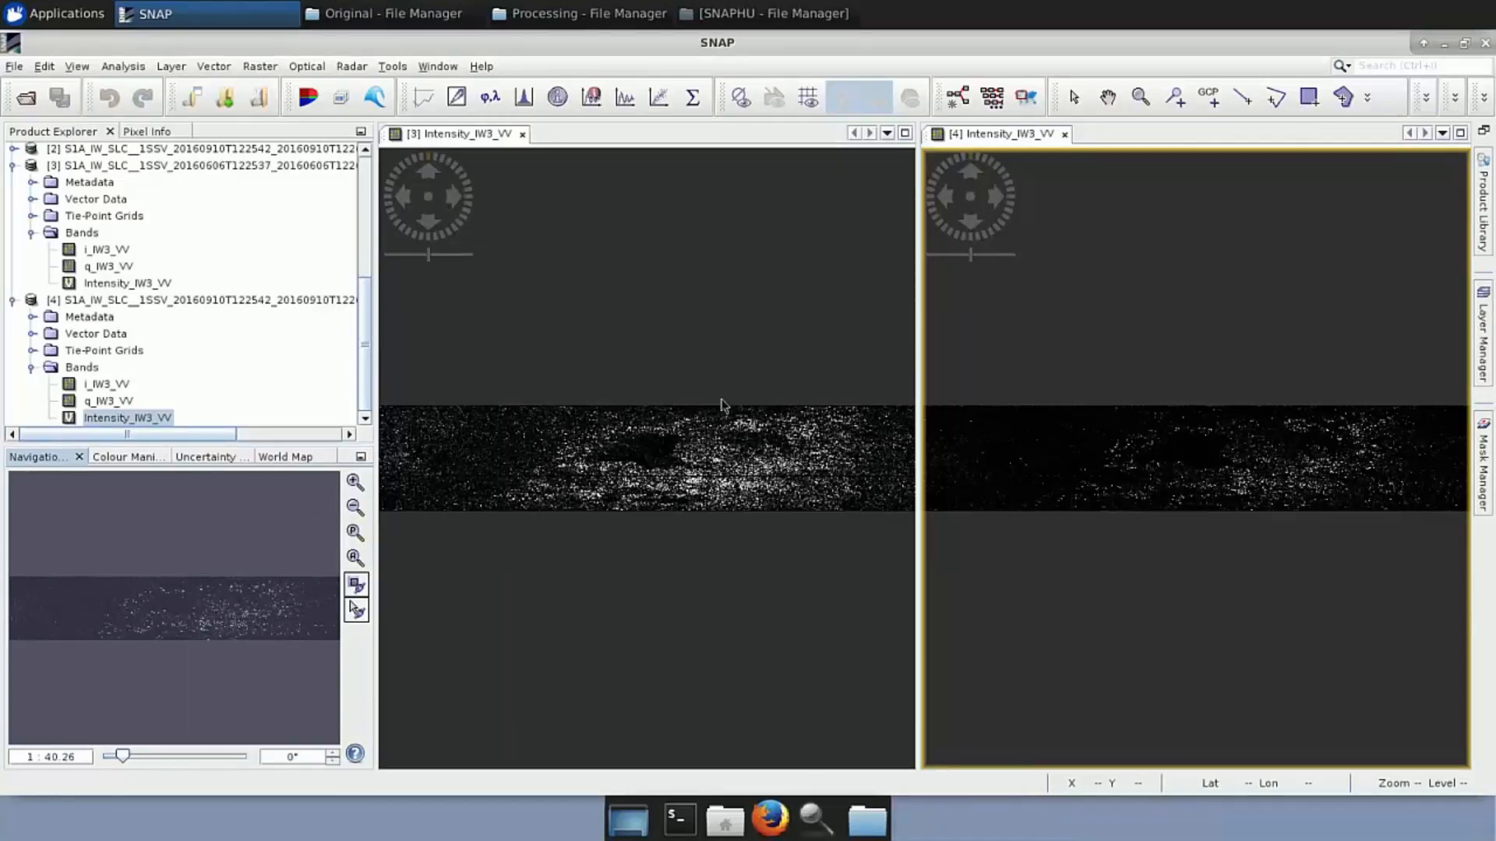
Close both intensity views and collapse products [1], [3] and [4] in the tree
{"action": "left_click", "coordinate": [522, 134]}
{"action": "left_click", "coordinate": [522, 134]}
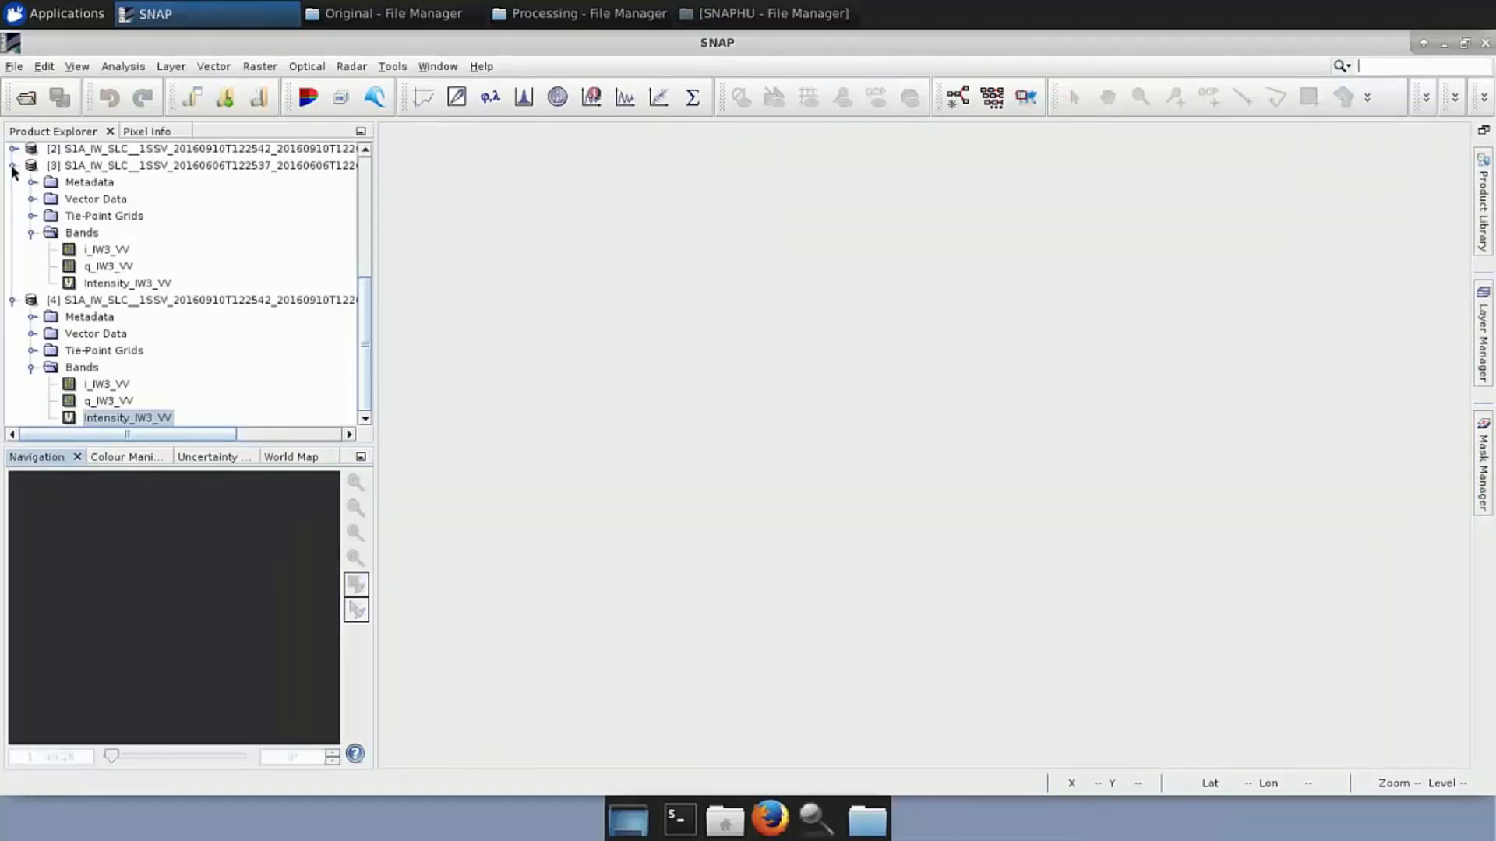
{"action": "left_click", "coordinate": [13, 165]}
{"action": "scroll", "coordinate": [44, 217], "scroll_direction": "up", "scroll_amount": 2}
{"action": "scroll", "coordinate": [45, 217], "scroll_direction": "up", "scroll_amount": 2}
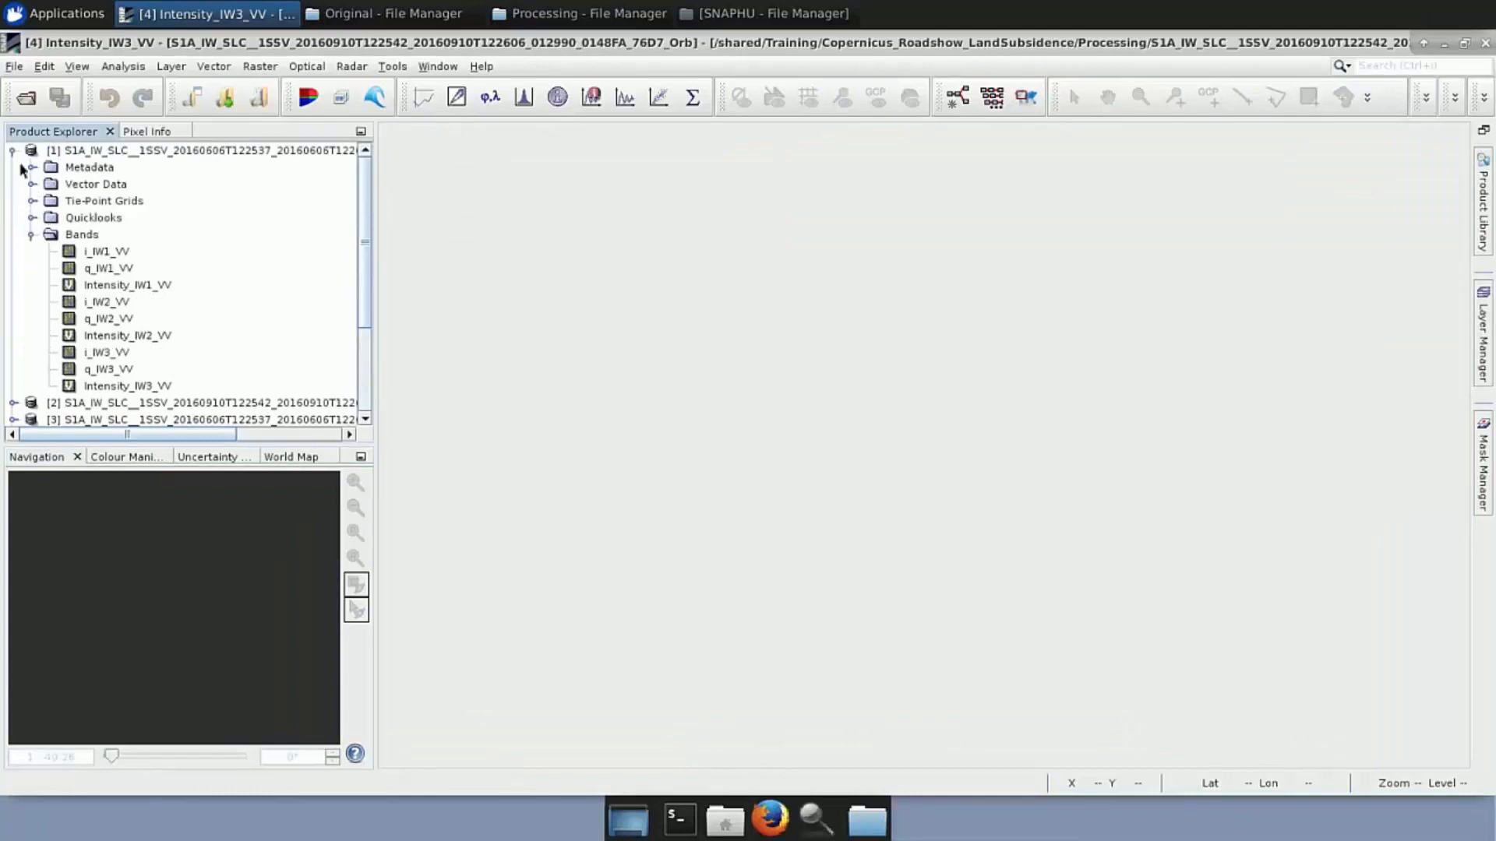
{"action": "left_click", "coordinate": [13, 150]}
{"action": "left_click", "coordinate": [12, 201]}
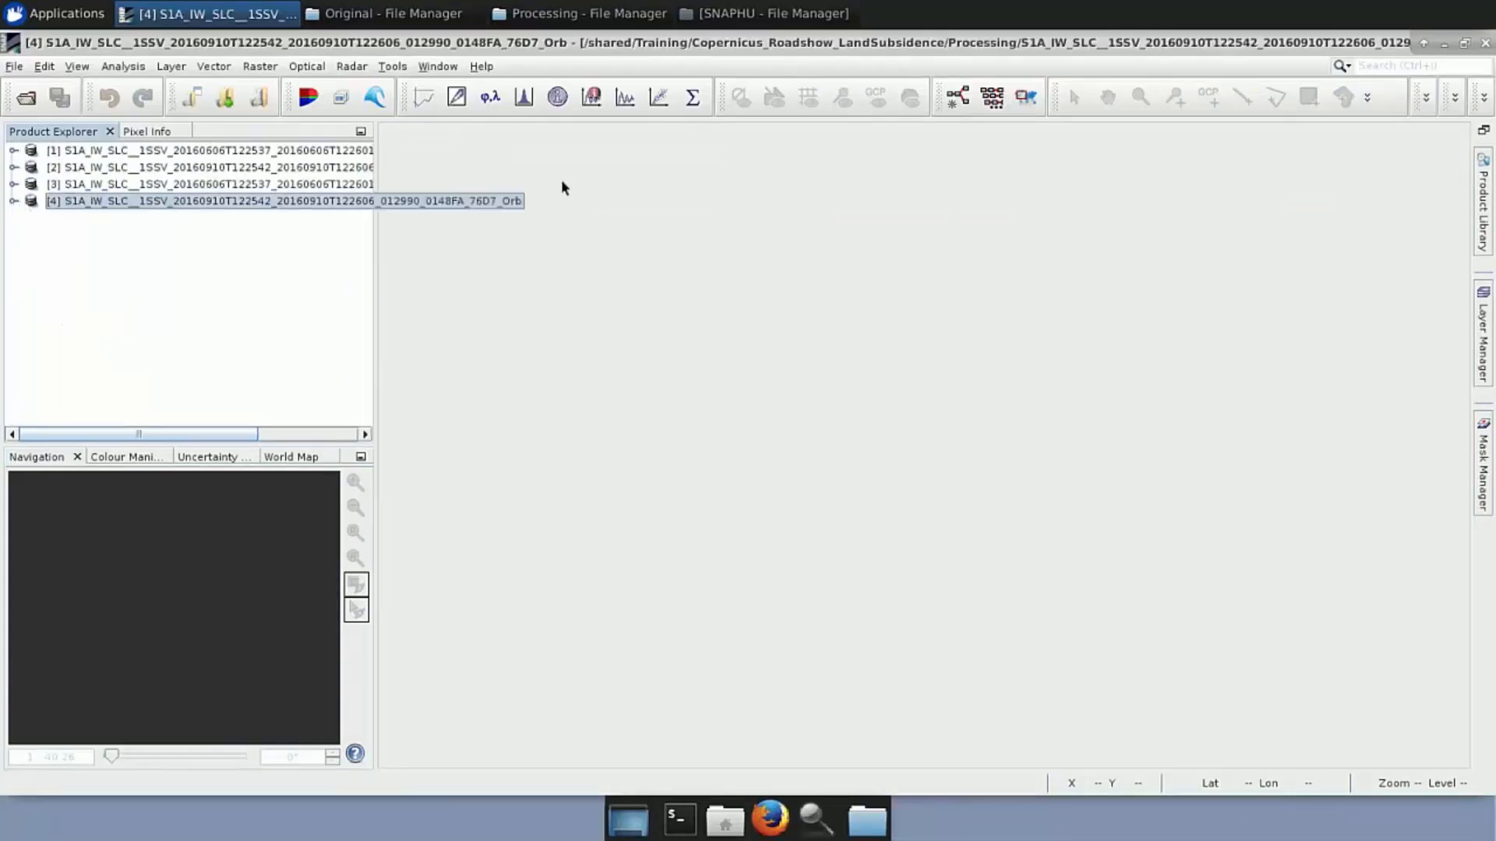
Open a new Graph Builder, enlarge its window and settings area, and delete the Write node
{"action": "left_click", "coordinate": [396, 67]}
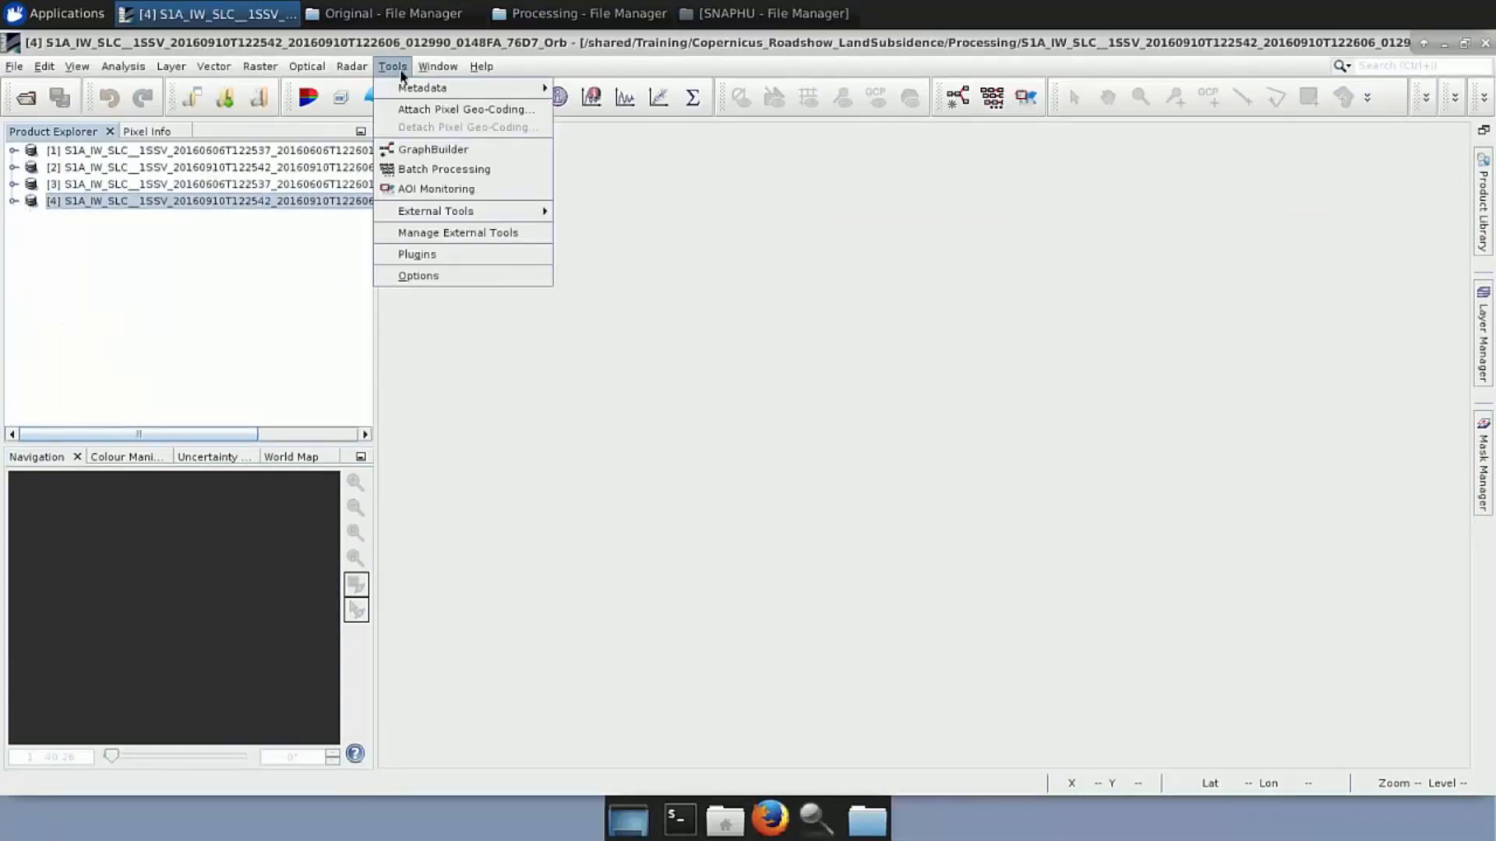
{"action": "left_click", "coordinate": [421, 149]}
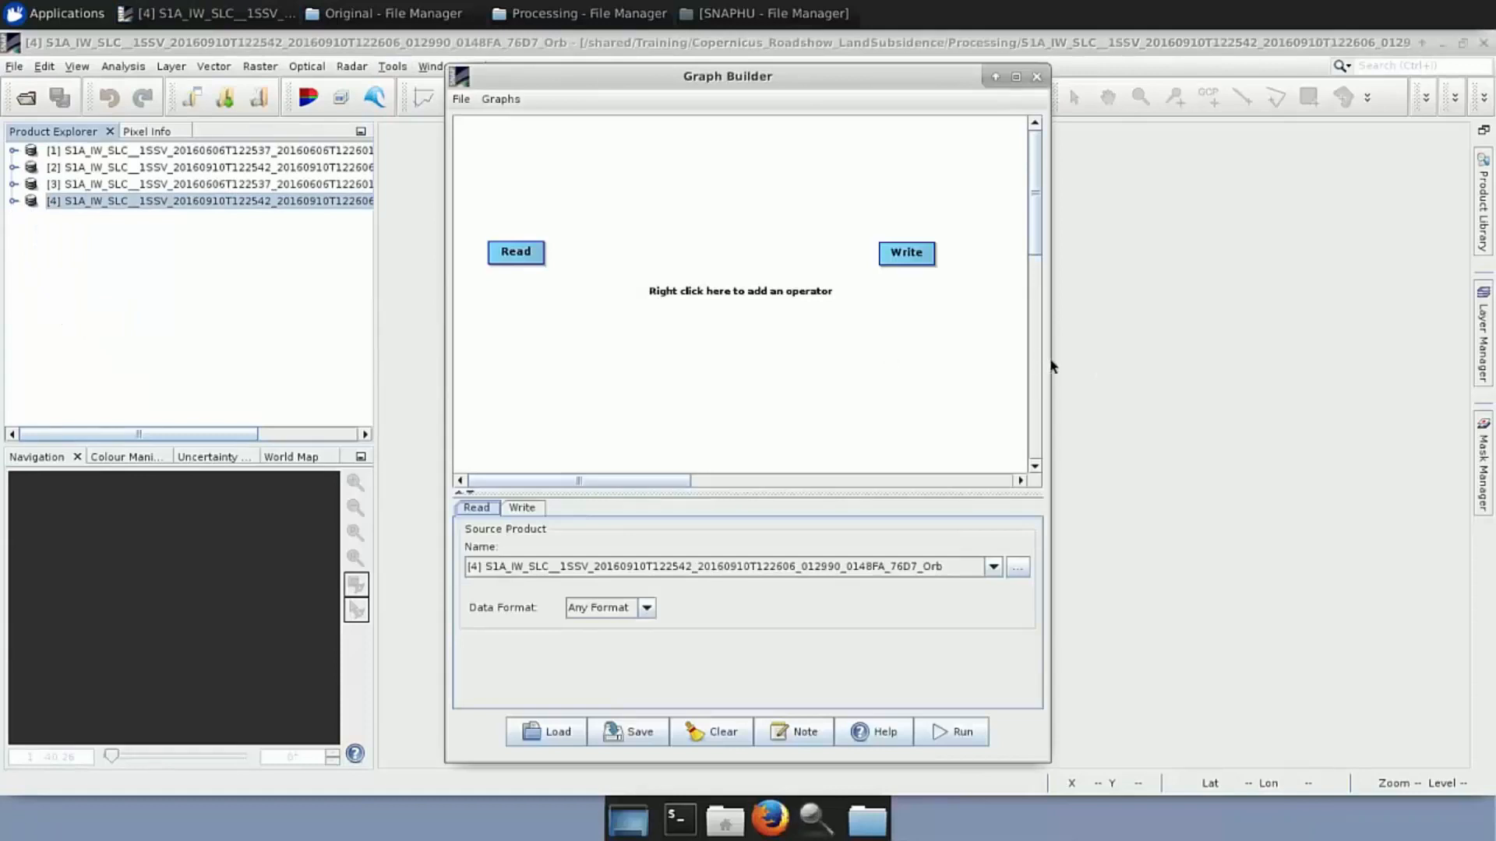
{"action": "left_click_drag", "start_coordinate": [1044, 360], "coordinate": [1356, 358]}
{"action": "left_click_drag", "start_coordinate": [956, 487], "coordinate": [951, 420]}
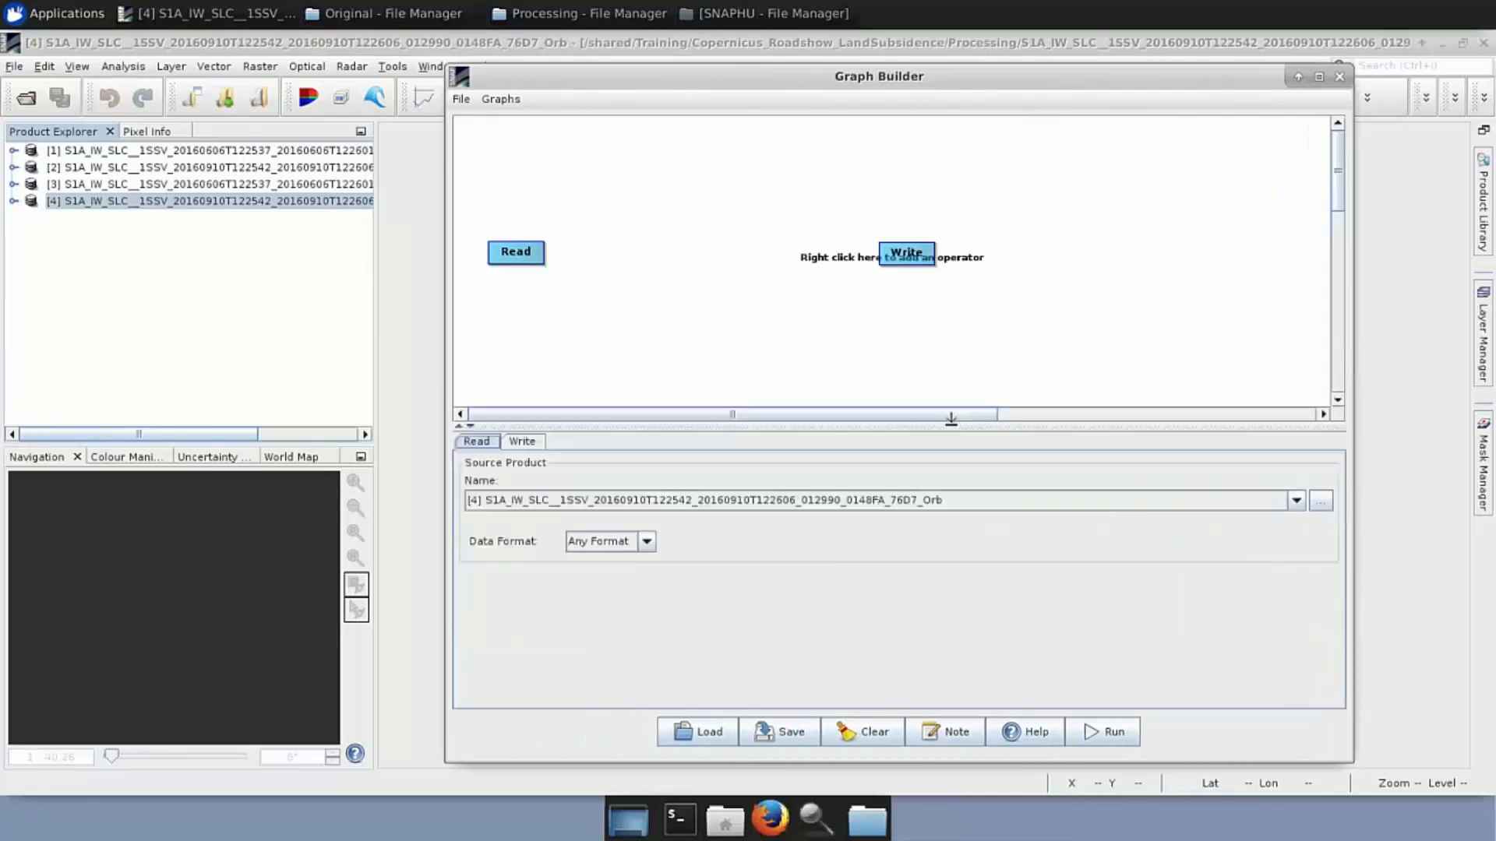
{"action": "right_click", "coordinate": [916, 252]}
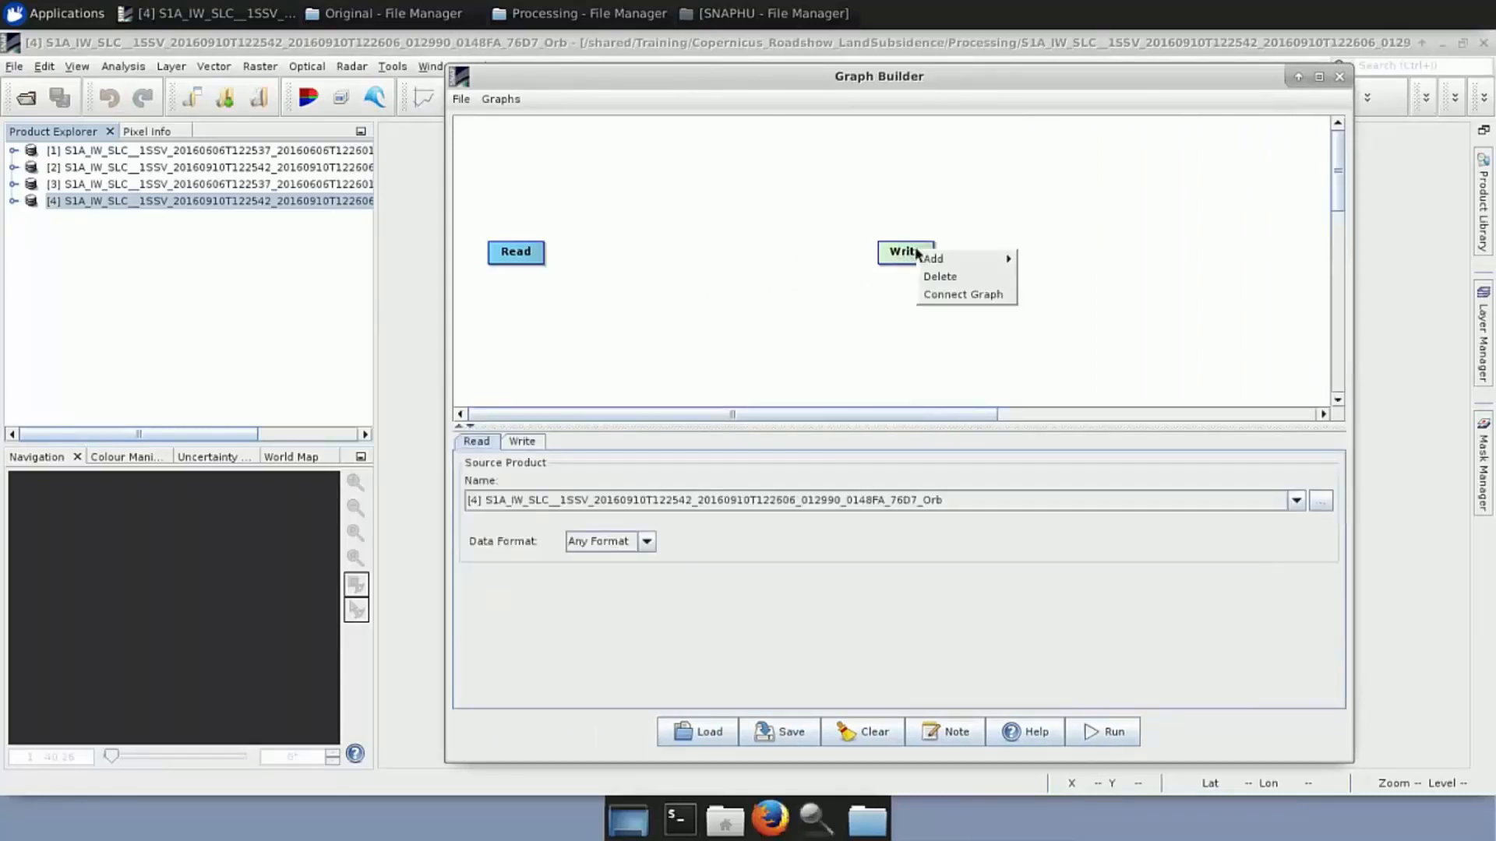
{"action": "left_click", "coordinate": [946, 278]}
{"action": "left_click_drag", "start_coordinate": [523, 258], "coordinate": [517, 219]}
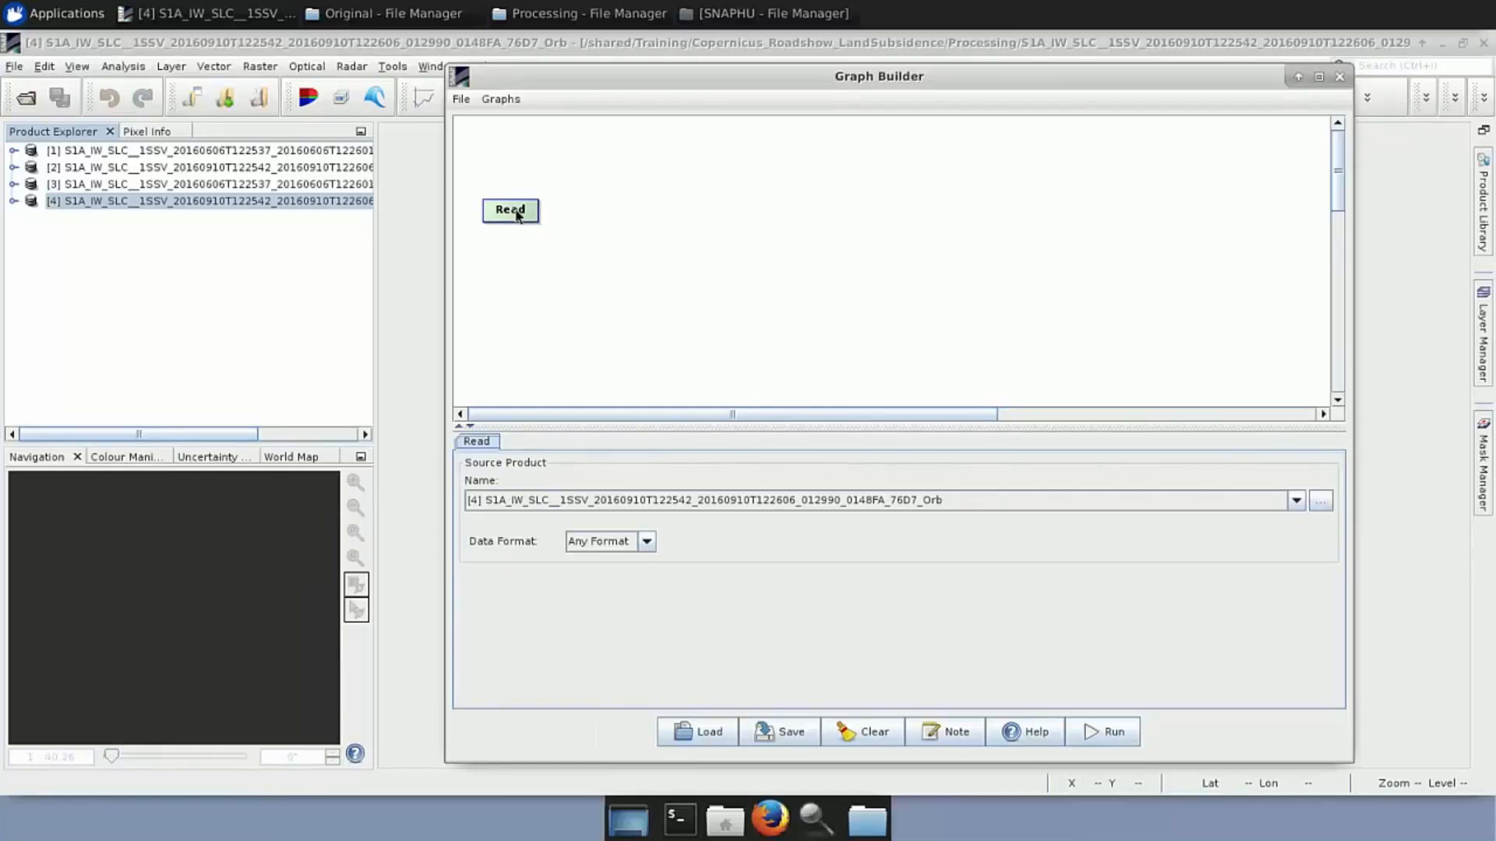
Select product [3] and add a second Read node, Read(2), to the graph
{"action": "left_click", "coordinate": [343, 185]}
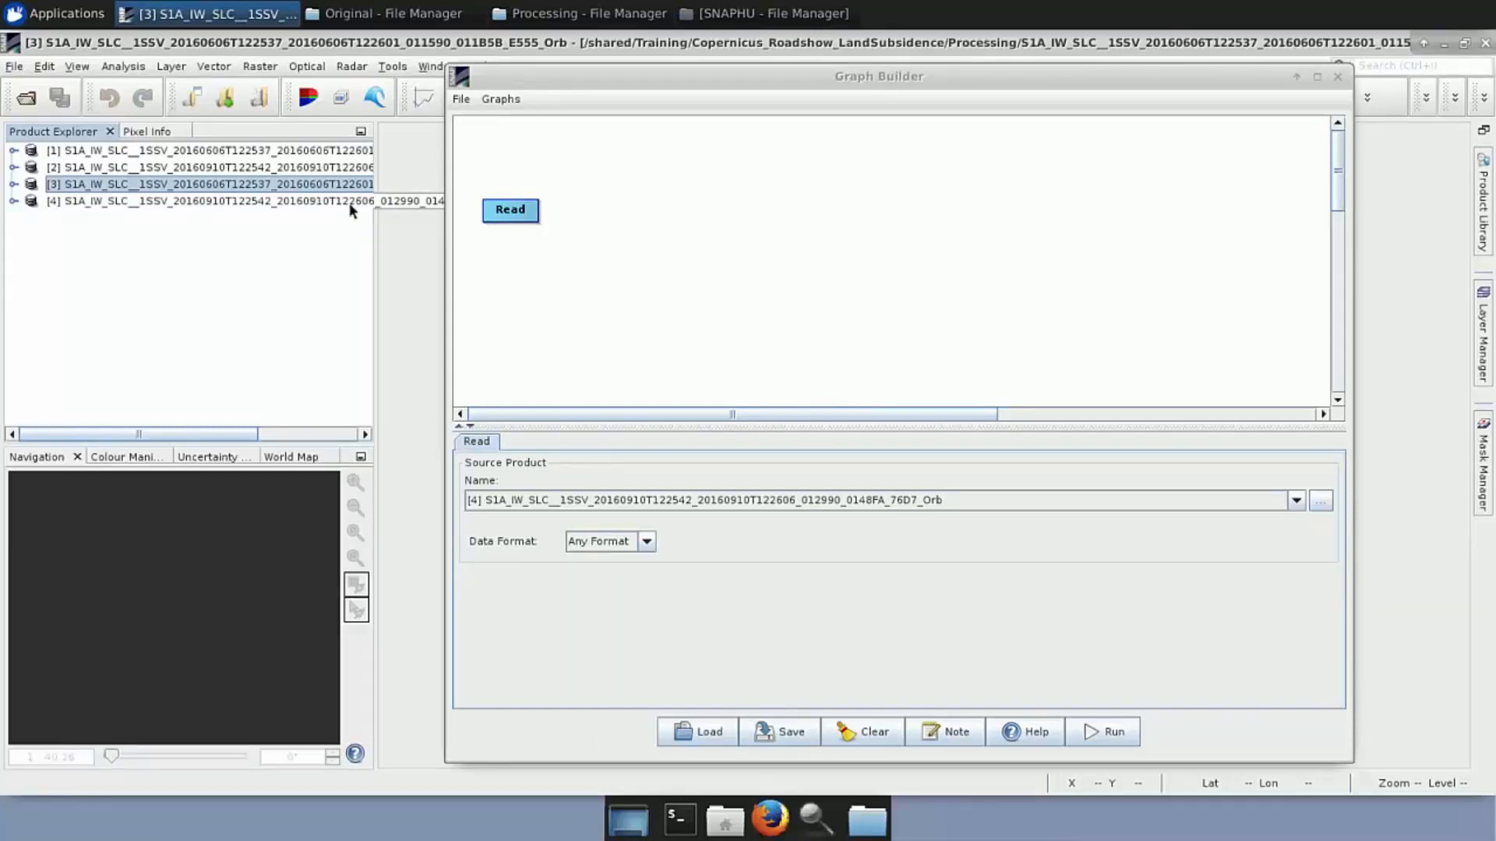
{"action": "right_click", "coordinate": [514, 270]}
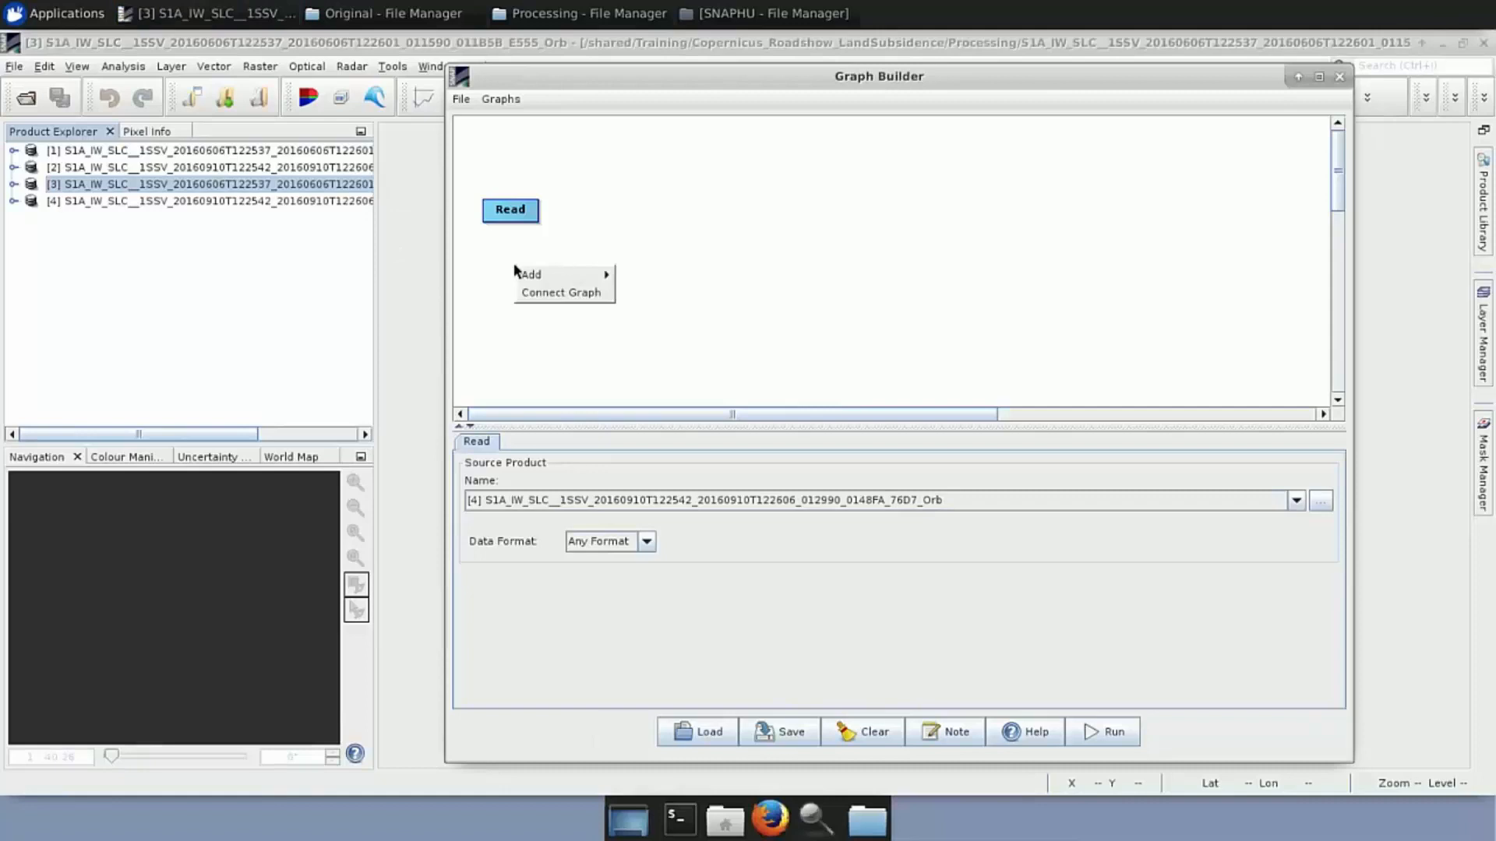
{"action": "mouse_move", "coordinate": [530, 276]}
{"action": "mouse_move", "coordinate": [641, 285]}
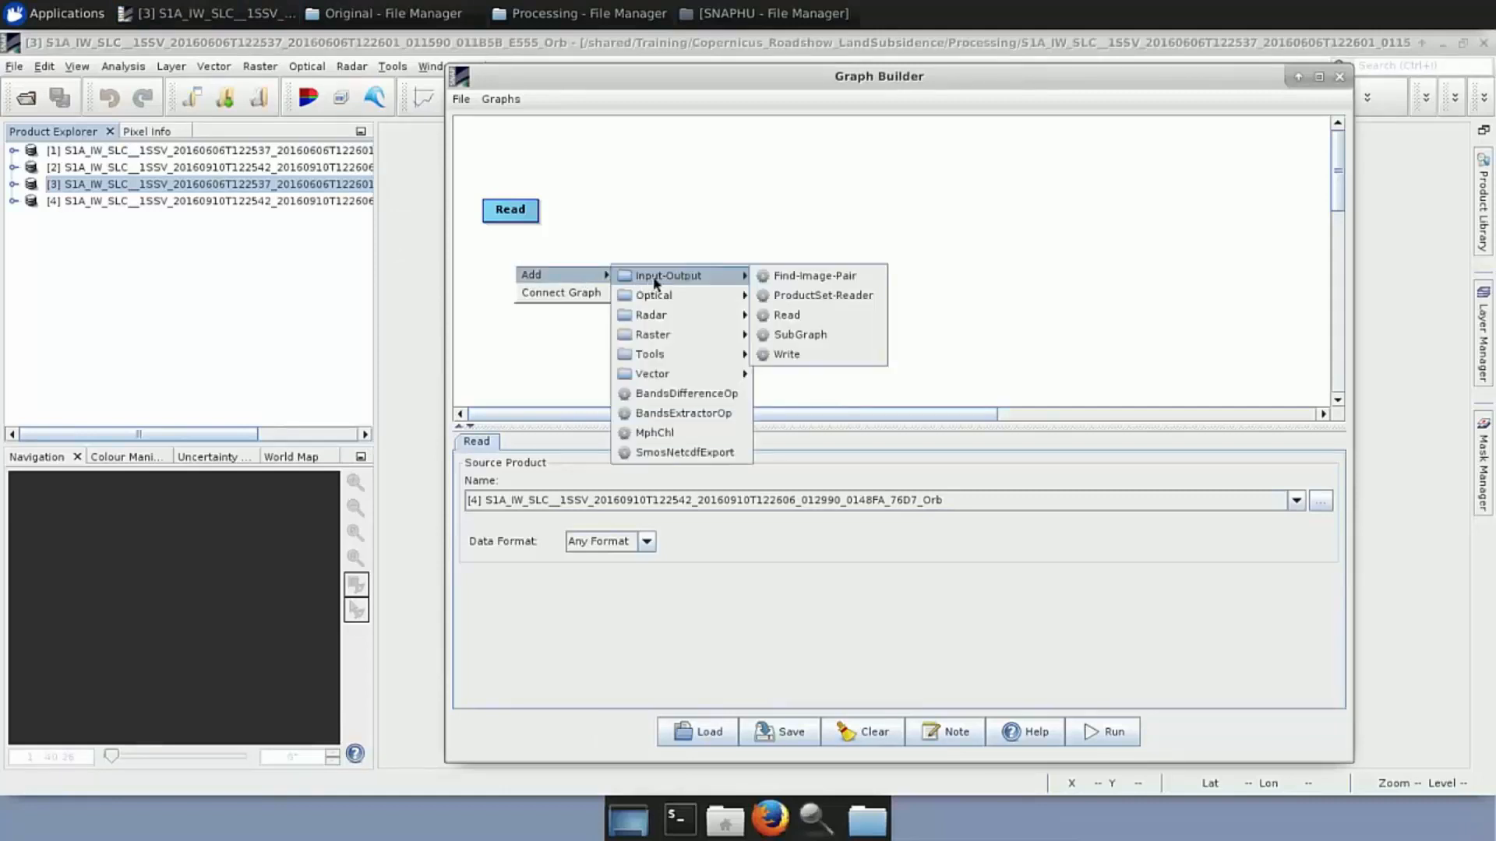
{"action": "left_click", "coordinate": [811, 315]}
{"action": "left_click_drag", "start_coordinate": [550, 275], "coordinate": [518, 274]}
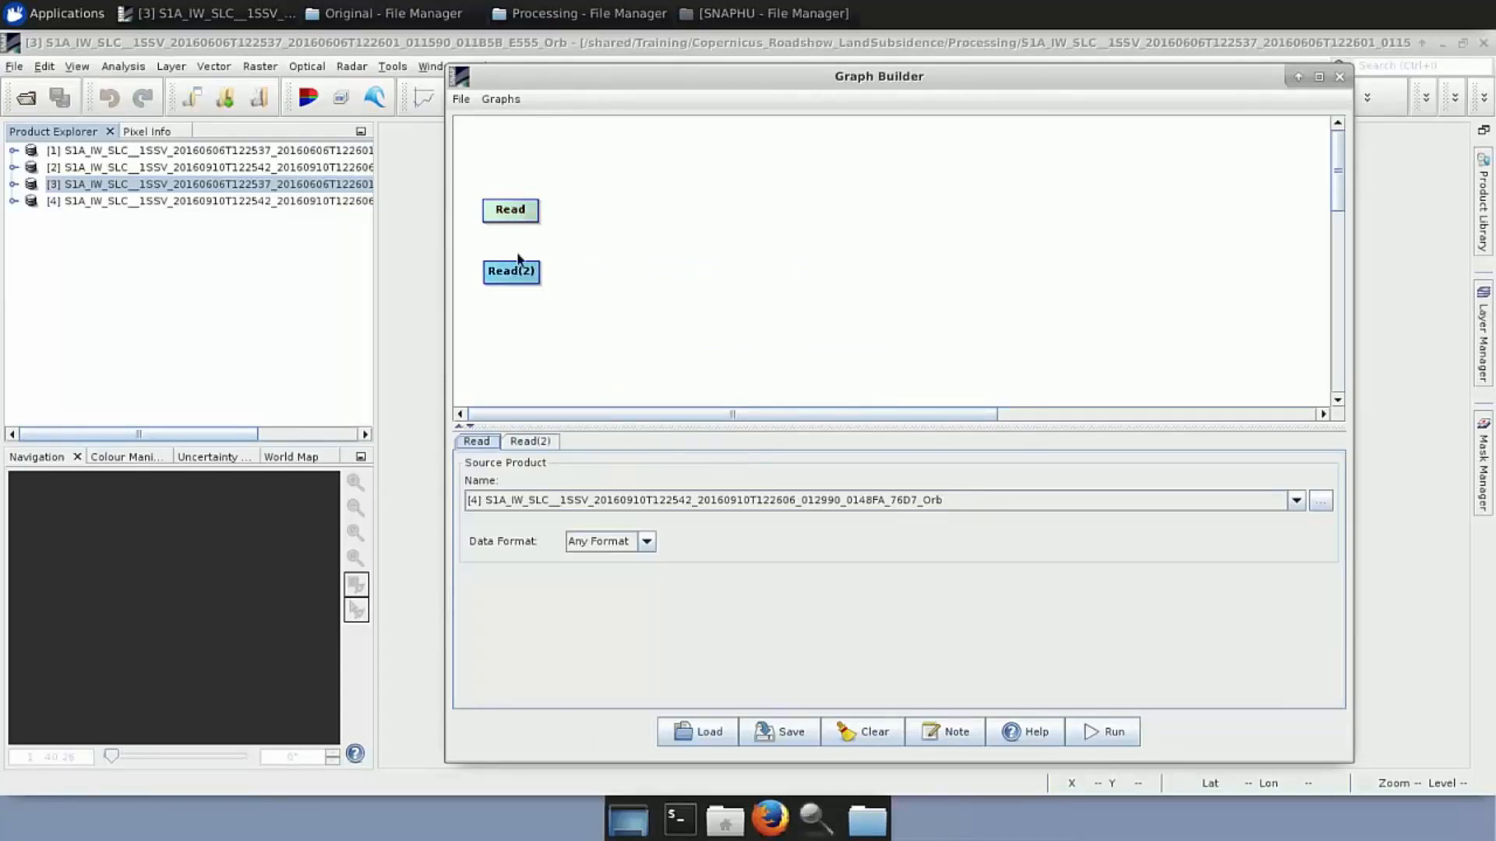
Set Read's source to product [3] (20160606) and Read(2)'s source to product [4] (20160910)
{"action": "left_click", "coordinate": [1296, 502]}
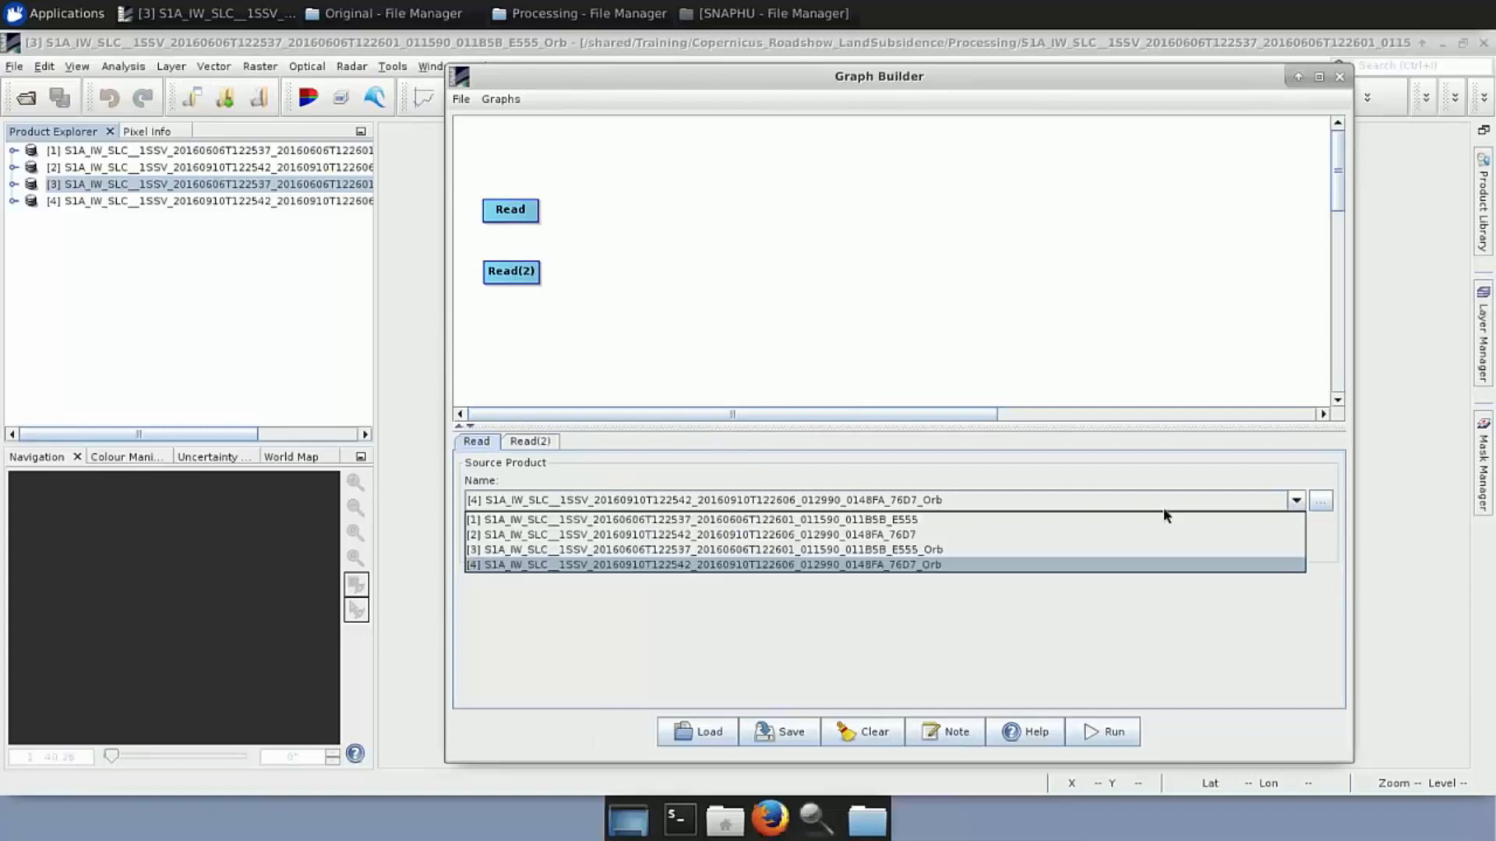
{"action": "left_click", "coordinate": [743, 550]}
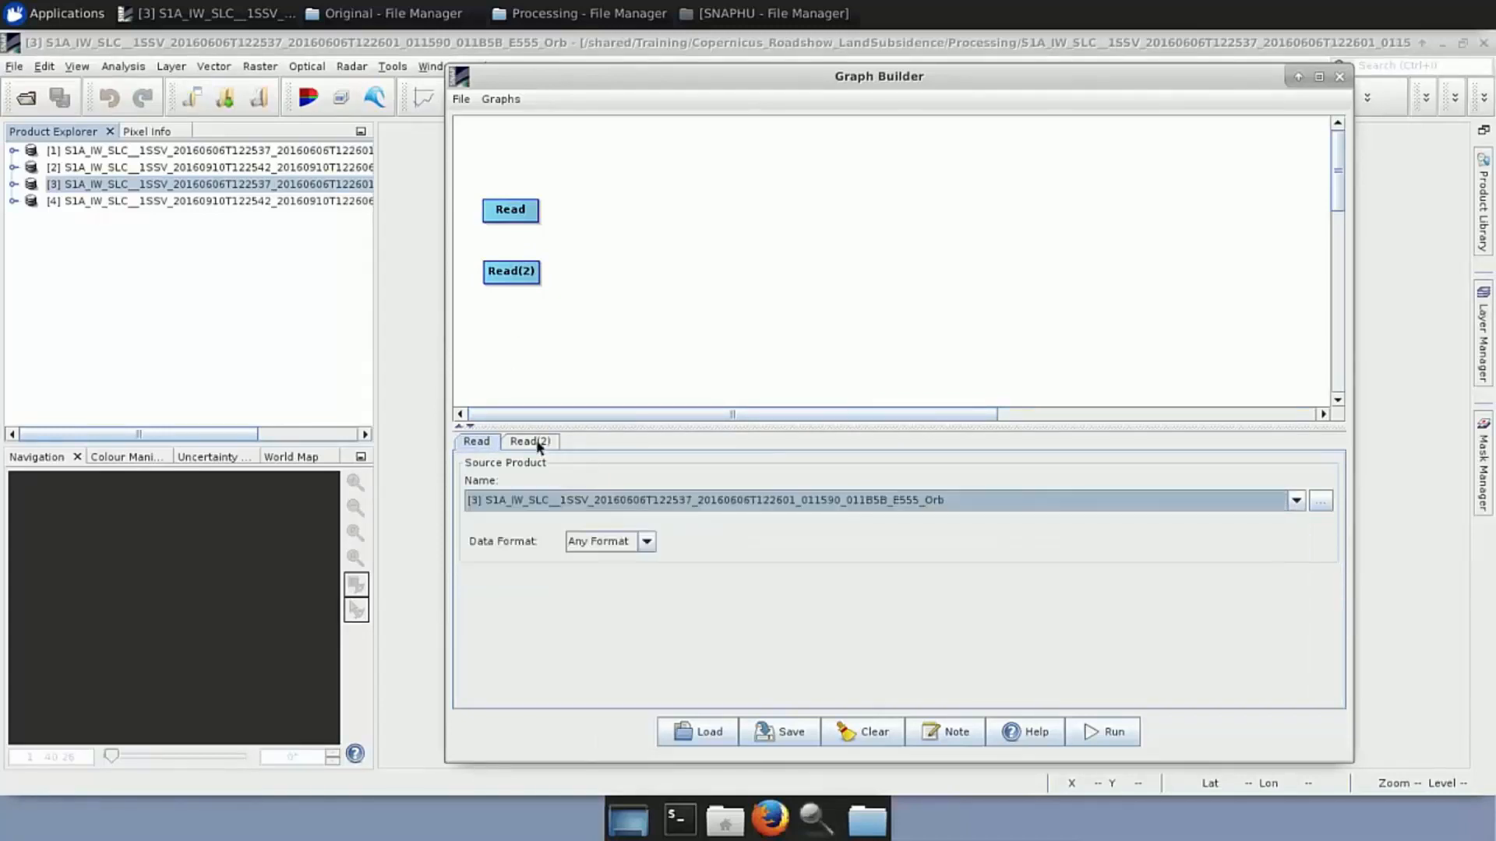
{"action": "left_click", "coordinate": [766, 502]}
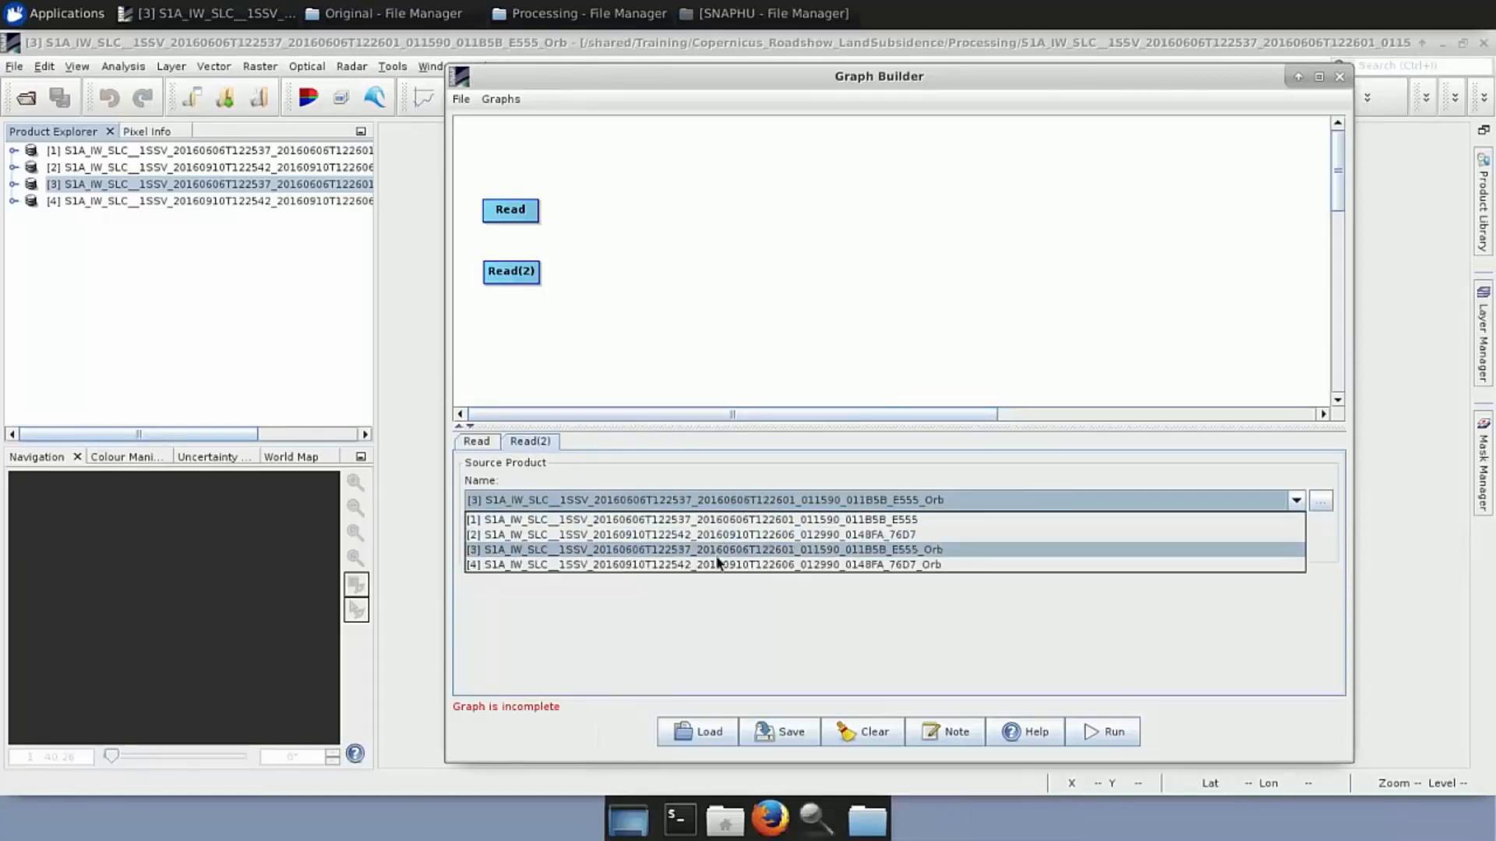
{"action": "left_click", "coordinate": [716, 560]}
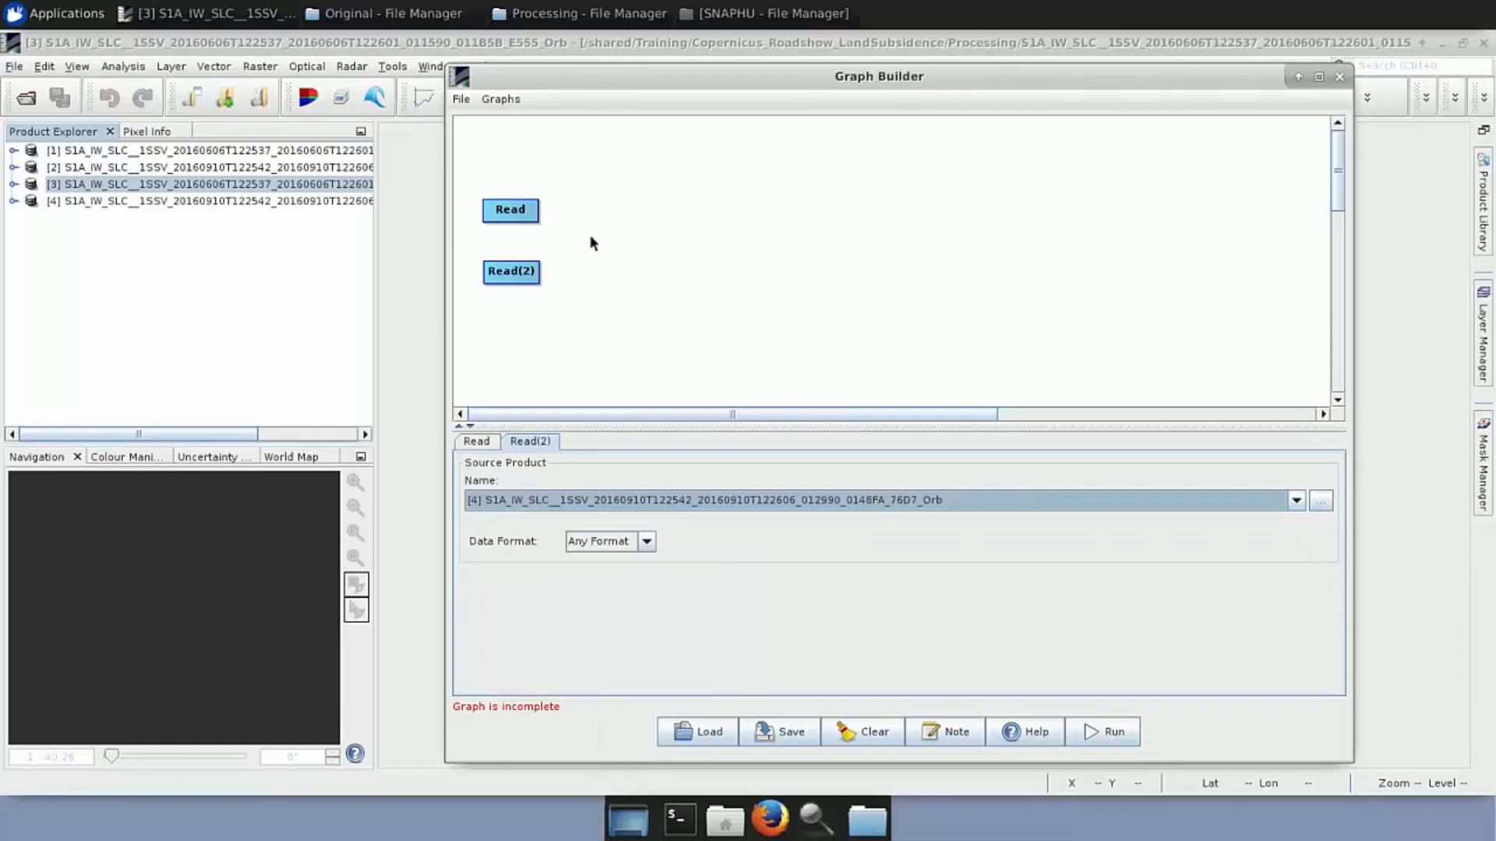
Add a Back-Geocoding node from S-1 TOPS Coregistration, placed between Read and Read(2)
{"action": "right_click", "coordinate": [595, 261]}
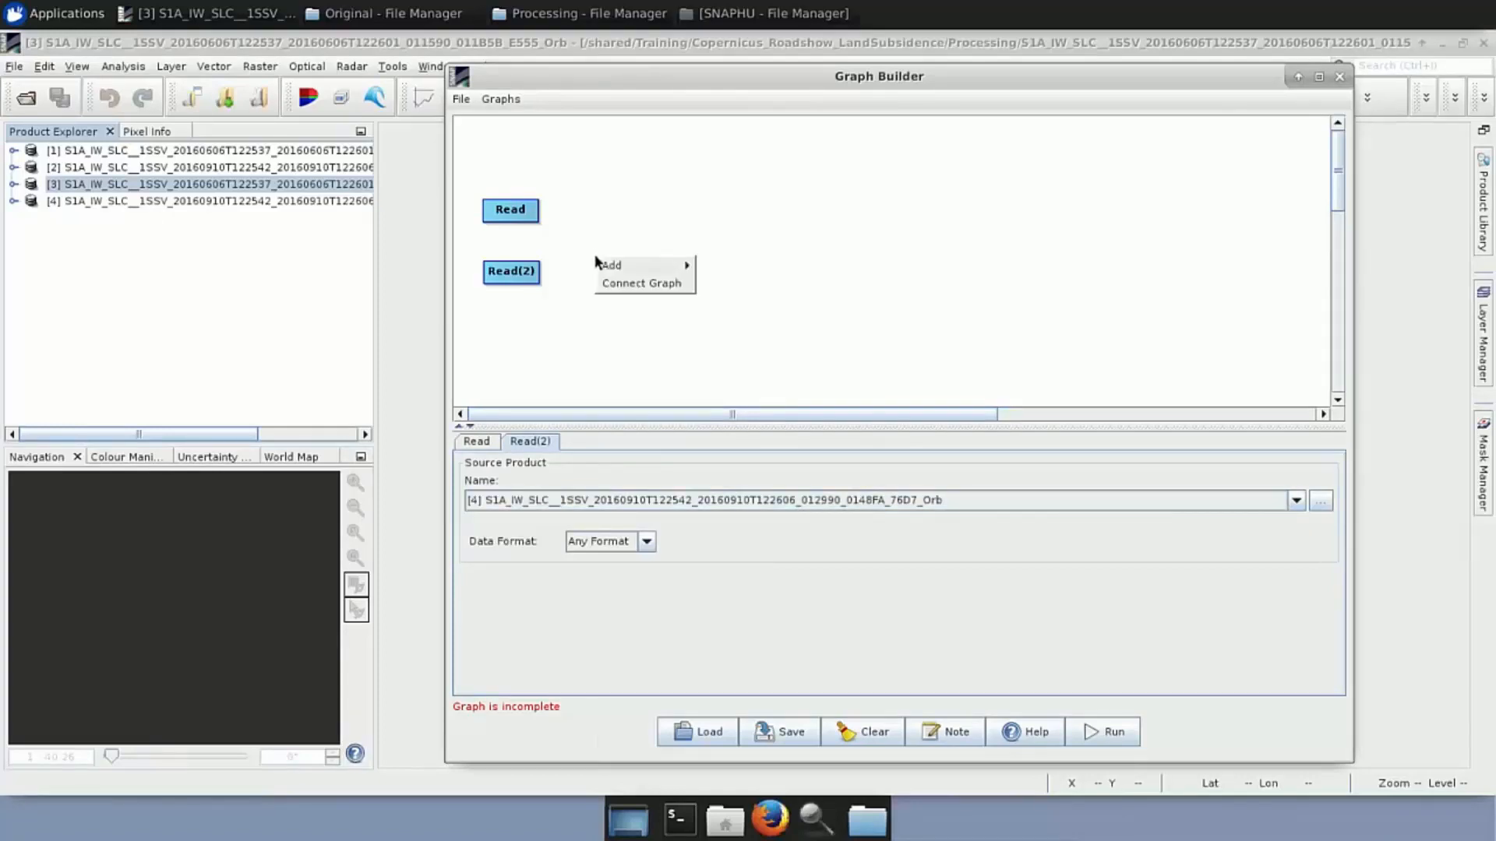
{"action": "mouse_move", "coordinate": [645, 265]}
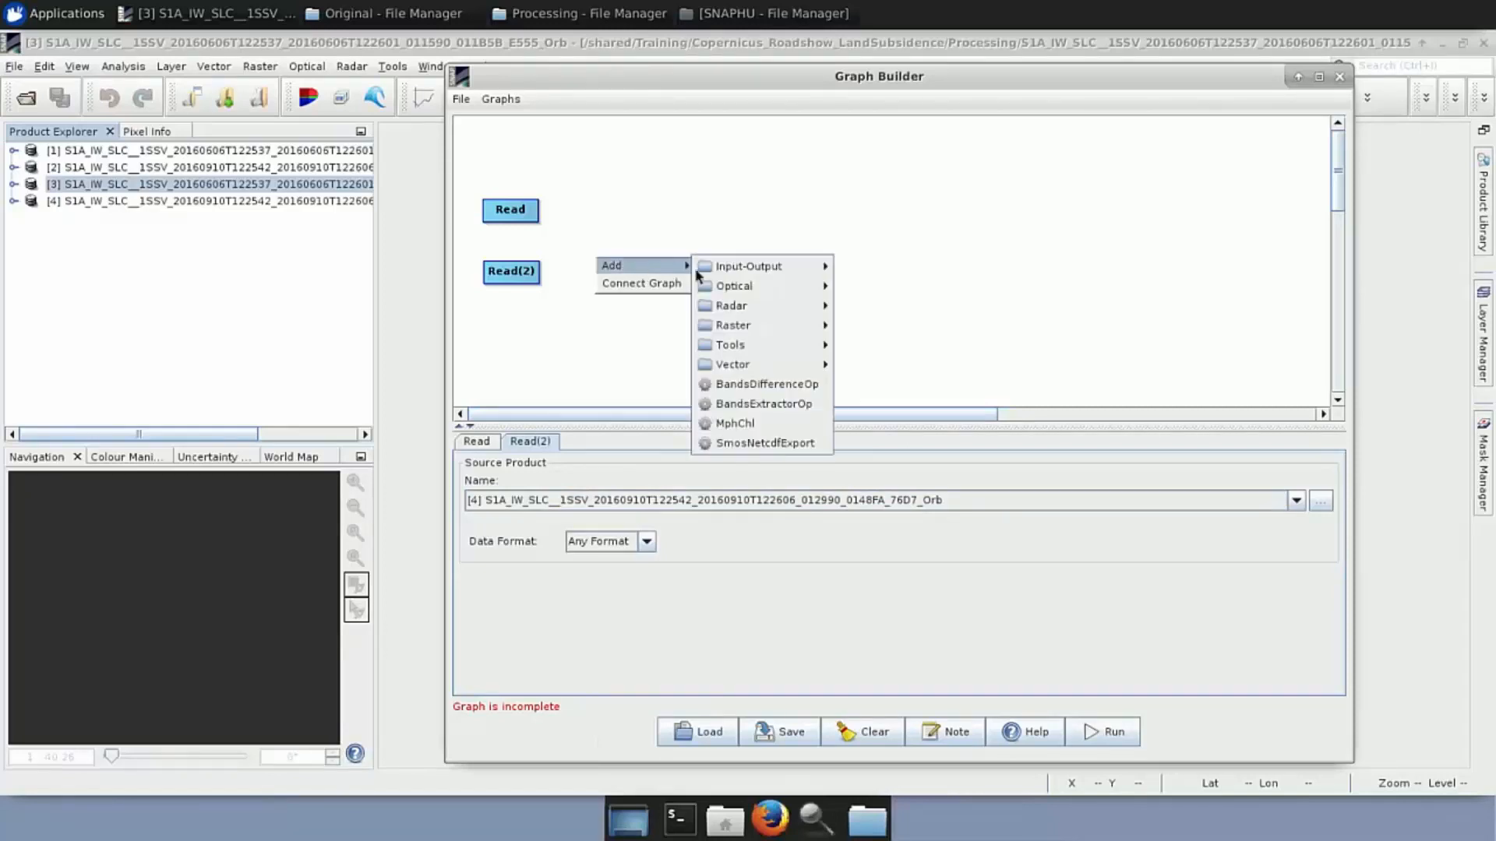
{"action": "mouse_move", "coordinate": [762, 306]}
{"action": "mouse_move", "coordinate": [913, 312]}
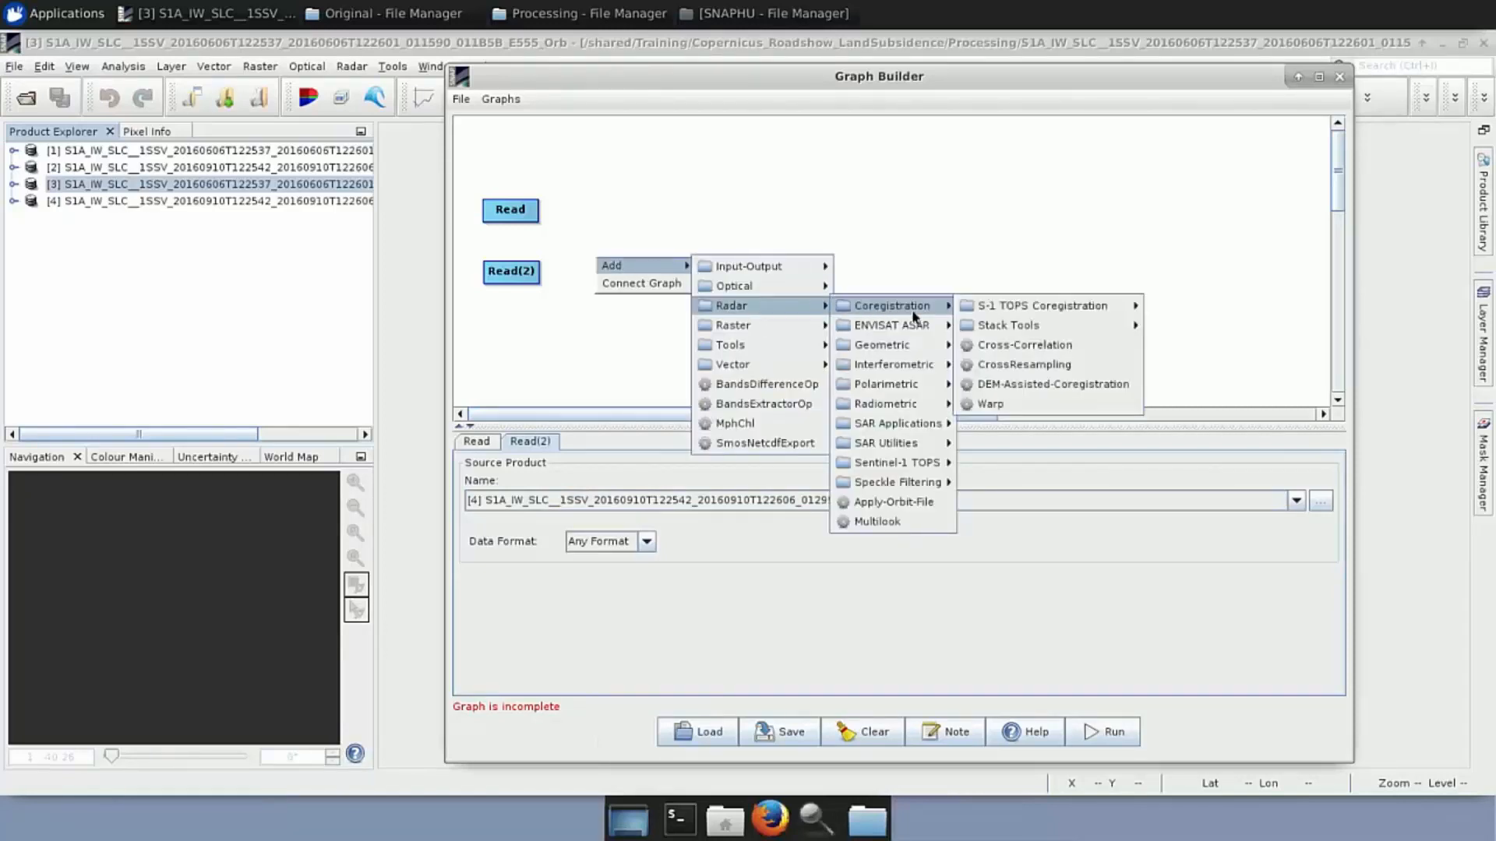
{"action": "mouse_move", "coordinate": [1007, 310]}
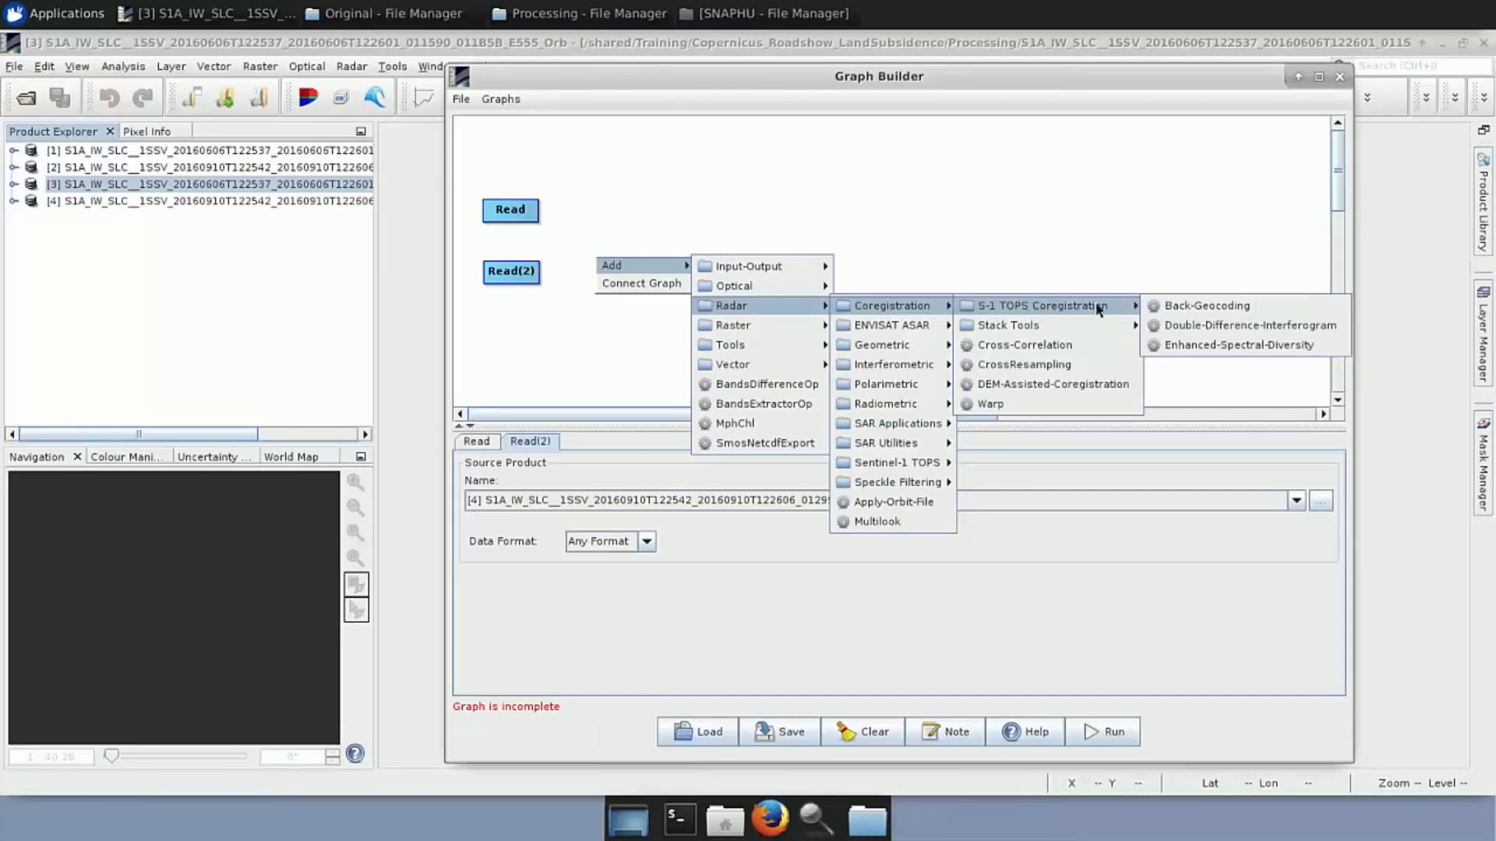
{"action": "left_click", "coordinate": [1207, 305]}
{"action": "left_click_drag", "start_coordinate": [661, 274], "coordinate": [612, 242]}
Connect both Read nodes to Back-Geocoding and set its DEM to SRTM 1Sec HGT (Auto Download)
{"action": "left_click_drag", "start_coordinate": [539, 208], "coordinate": [618, 246]}
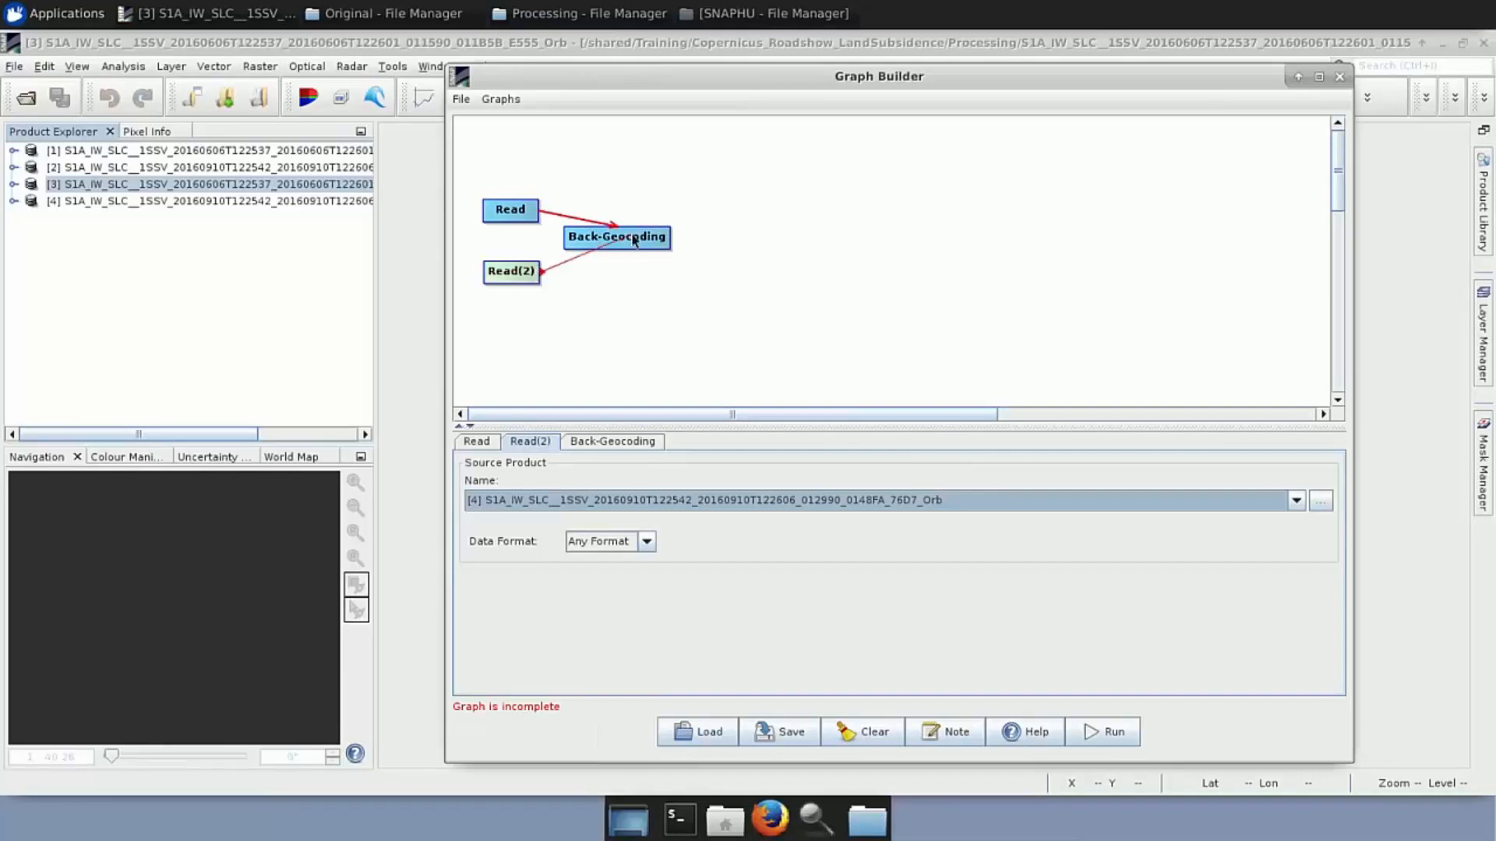
{"action": "left_click", "coordinate": [624, 442]}
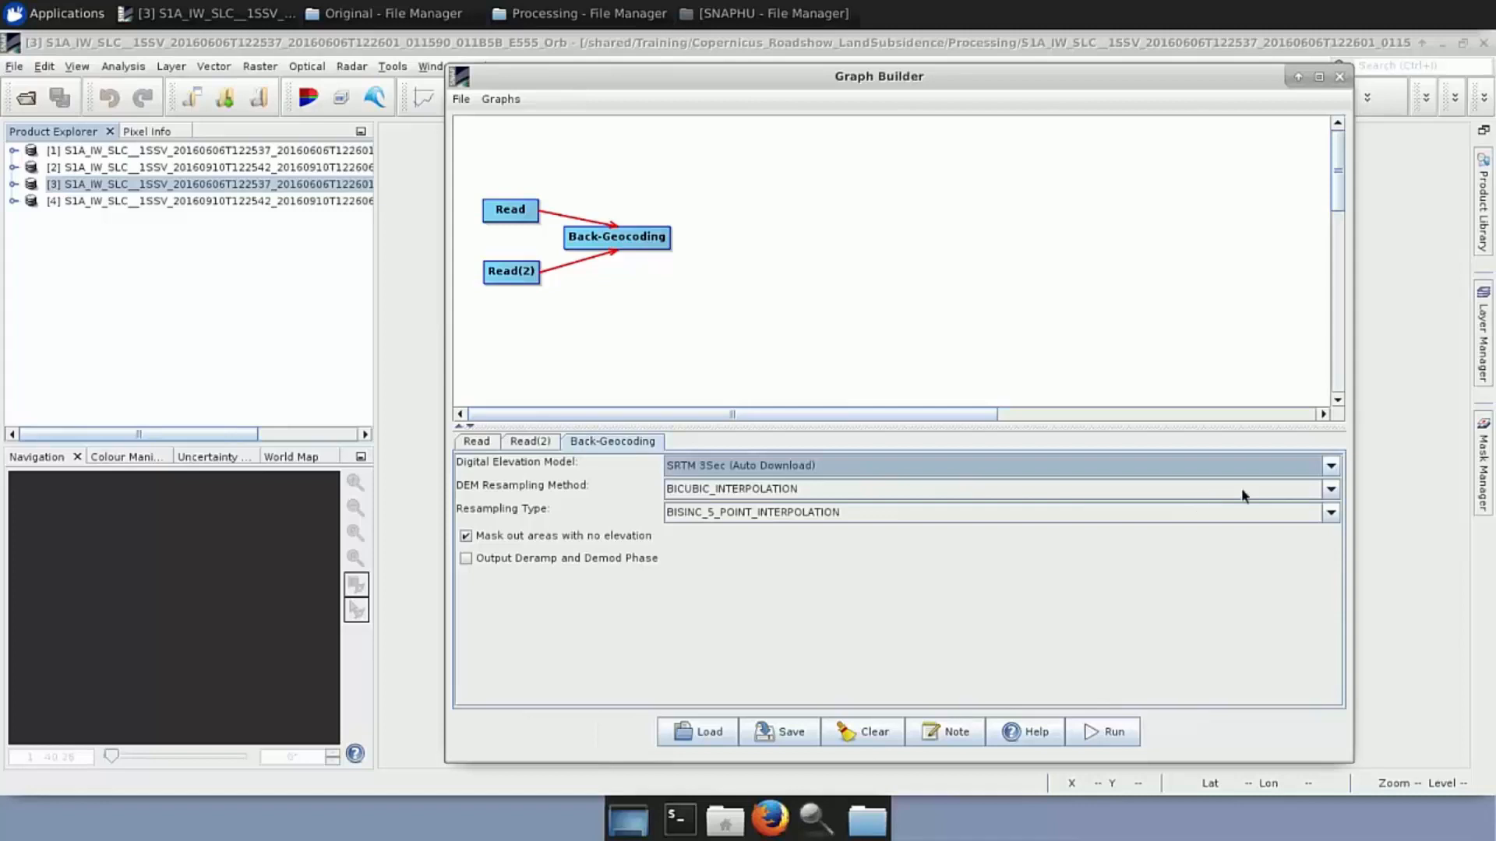
{"action": "left_click", "coordinate": [1333, 468]}
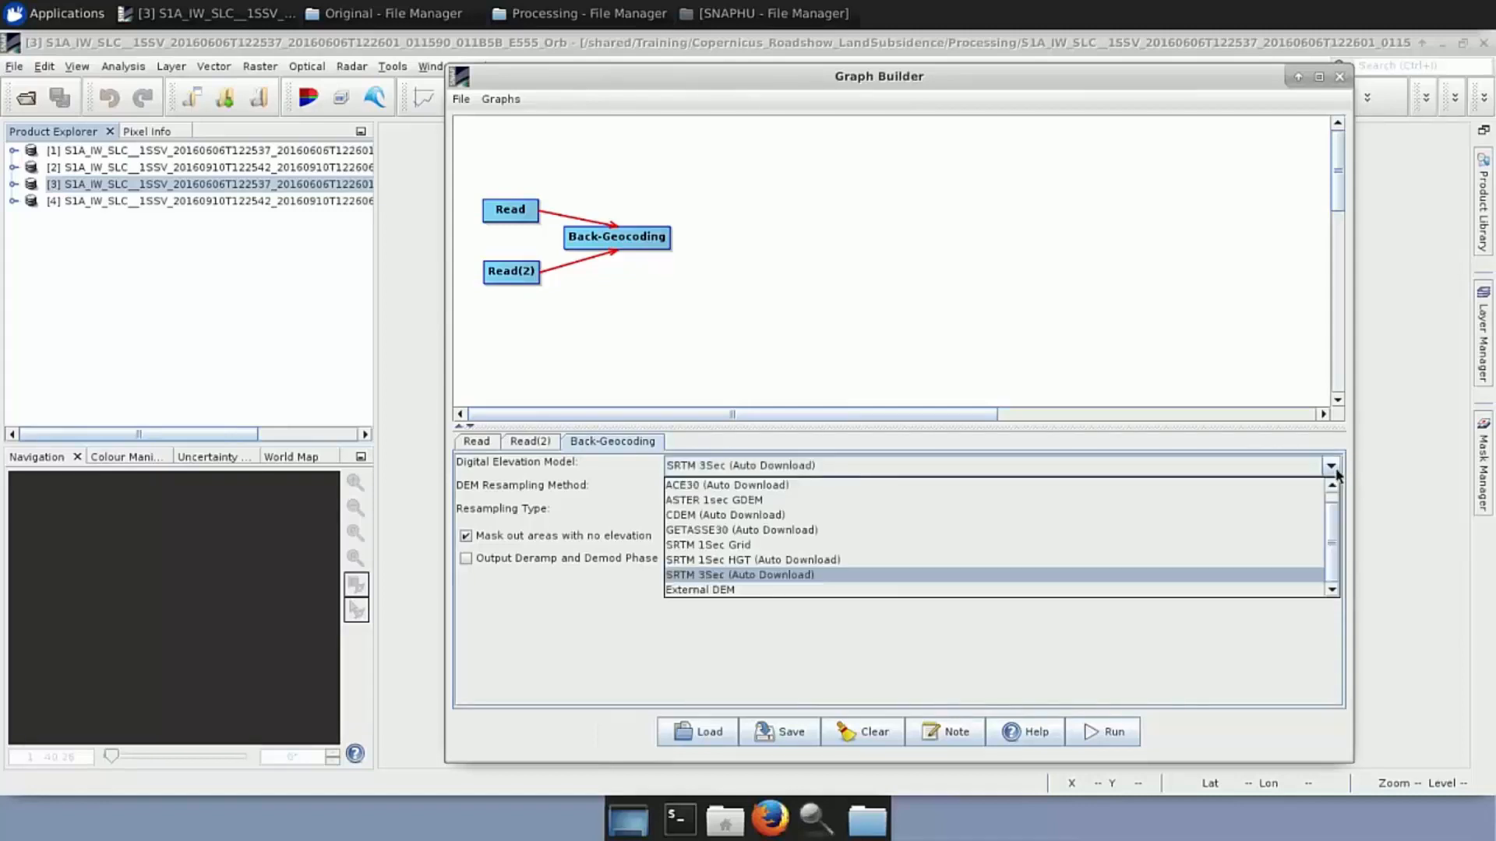
{"action": "left_click", "coordinate": [802, 561]}
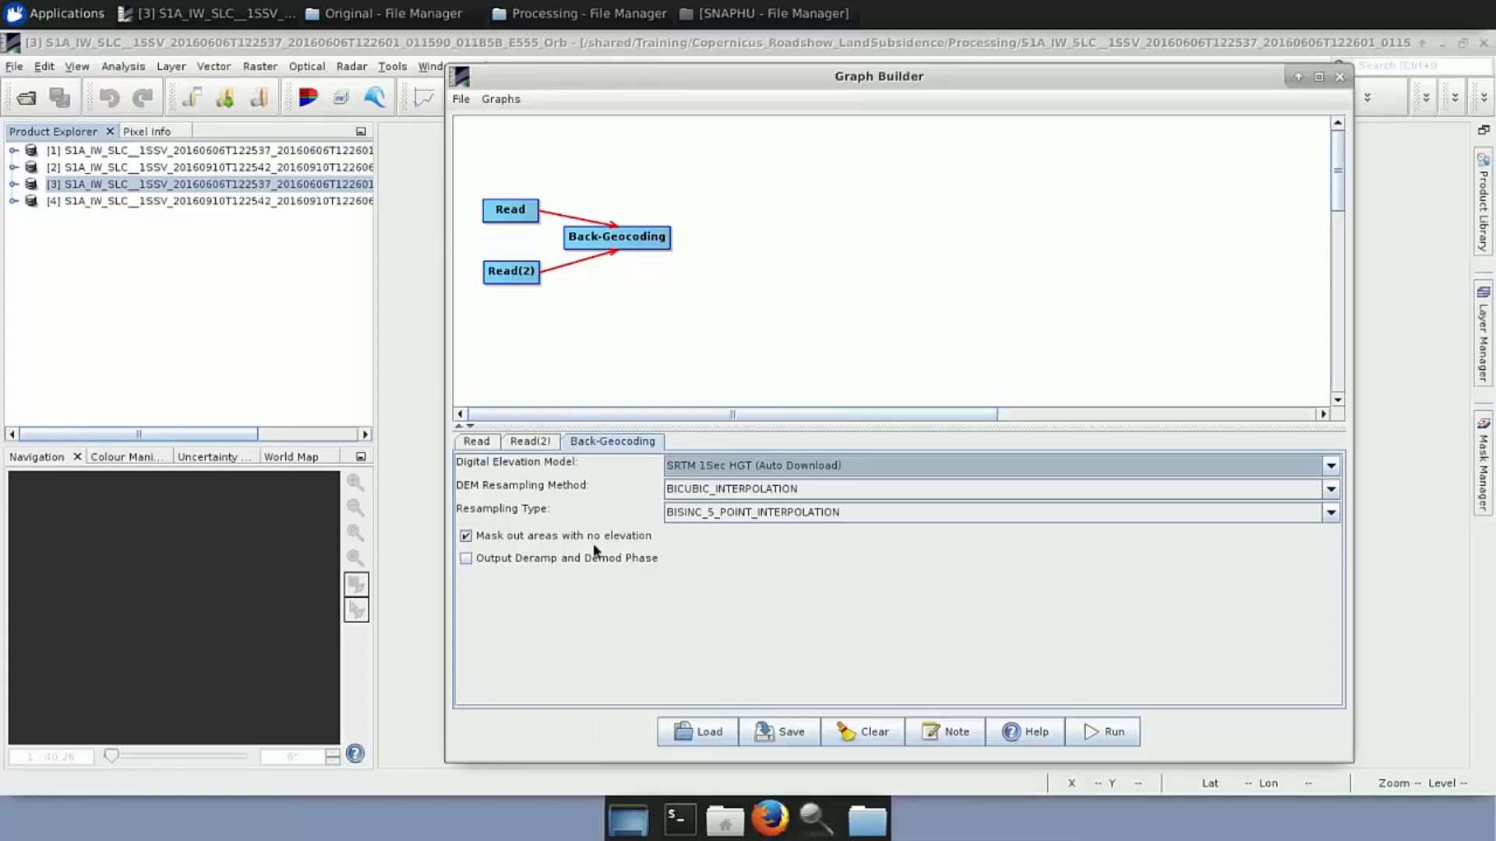
{"action": "right_click", "coordinate": [709, 246]}
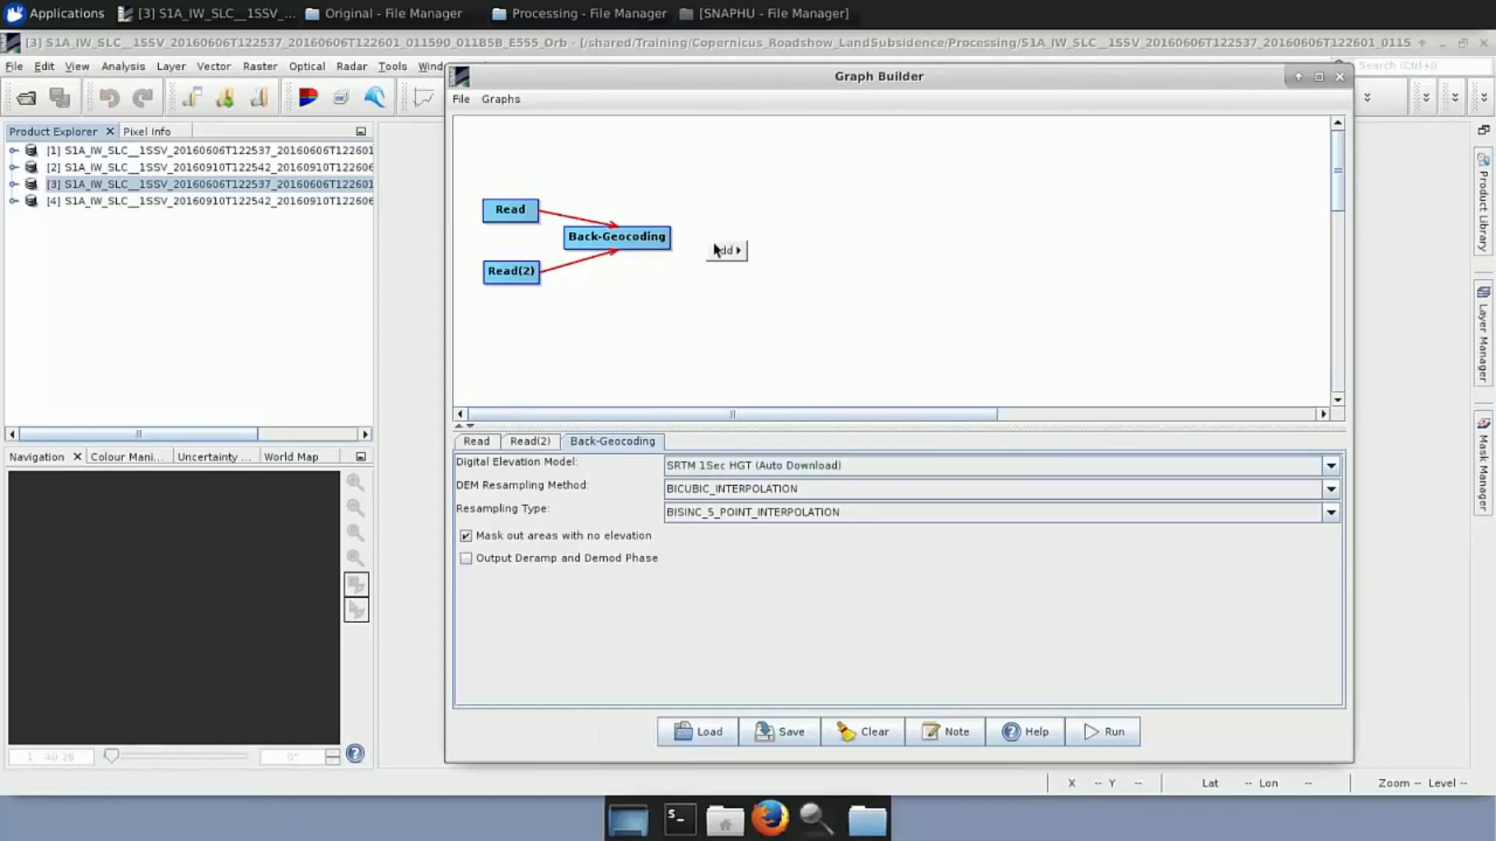
Add an Enhanced-Spectral-Diversity node after Back-Geocoding and review its 512×512 window, 10-per-overlap parameters
{"action": "mouse_move", "coordinate": [724, 253]}
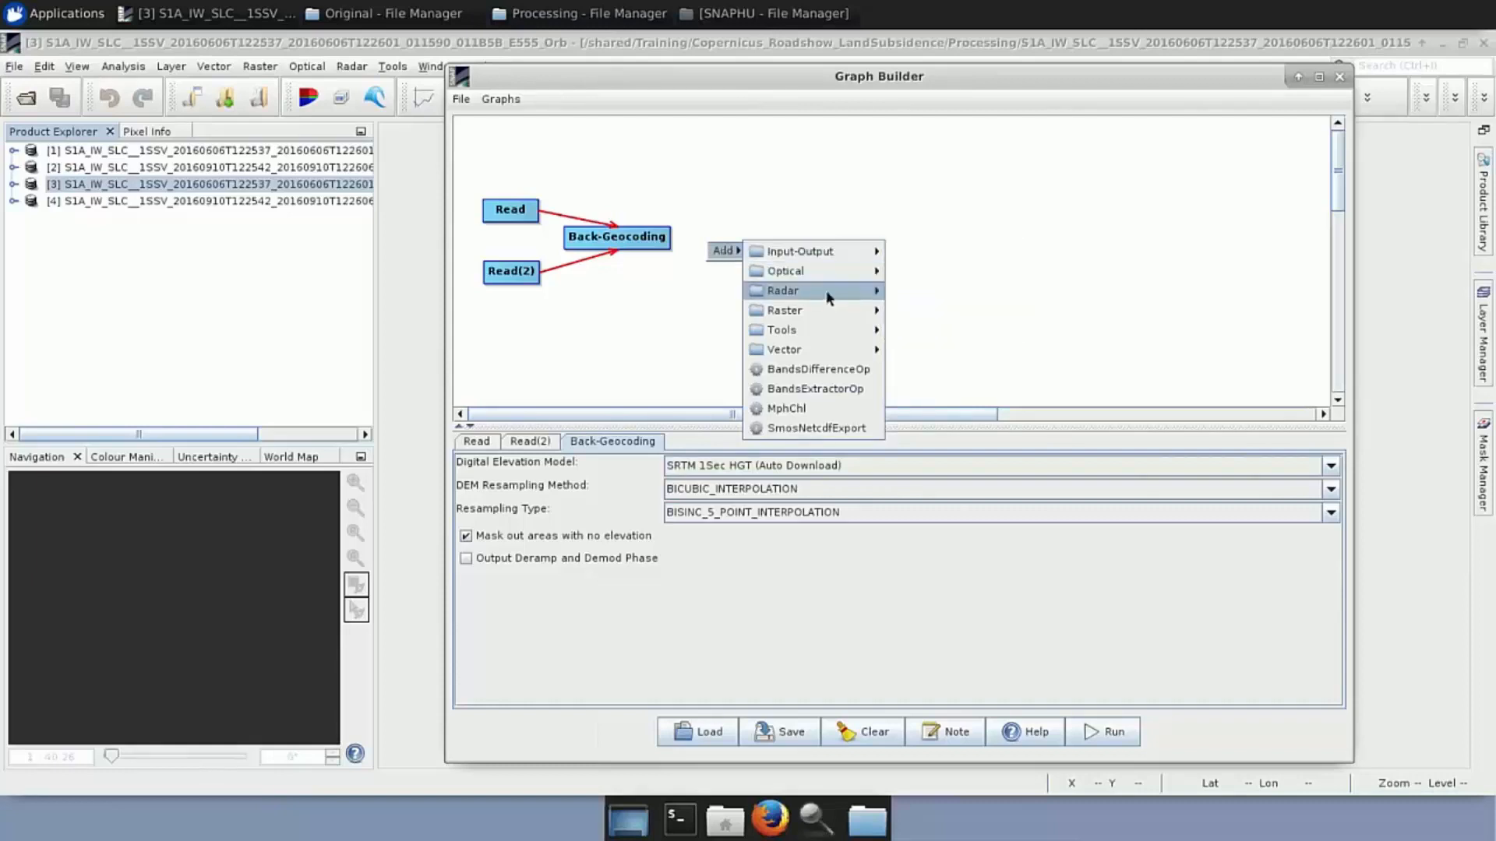
{"action": "mouse_move", "coordinate": [810, 290]}
{"action": "mouse_move", "coordinate": [934, 295]}
{"action": "mouse_move", "coordinate": [1022, 294]}
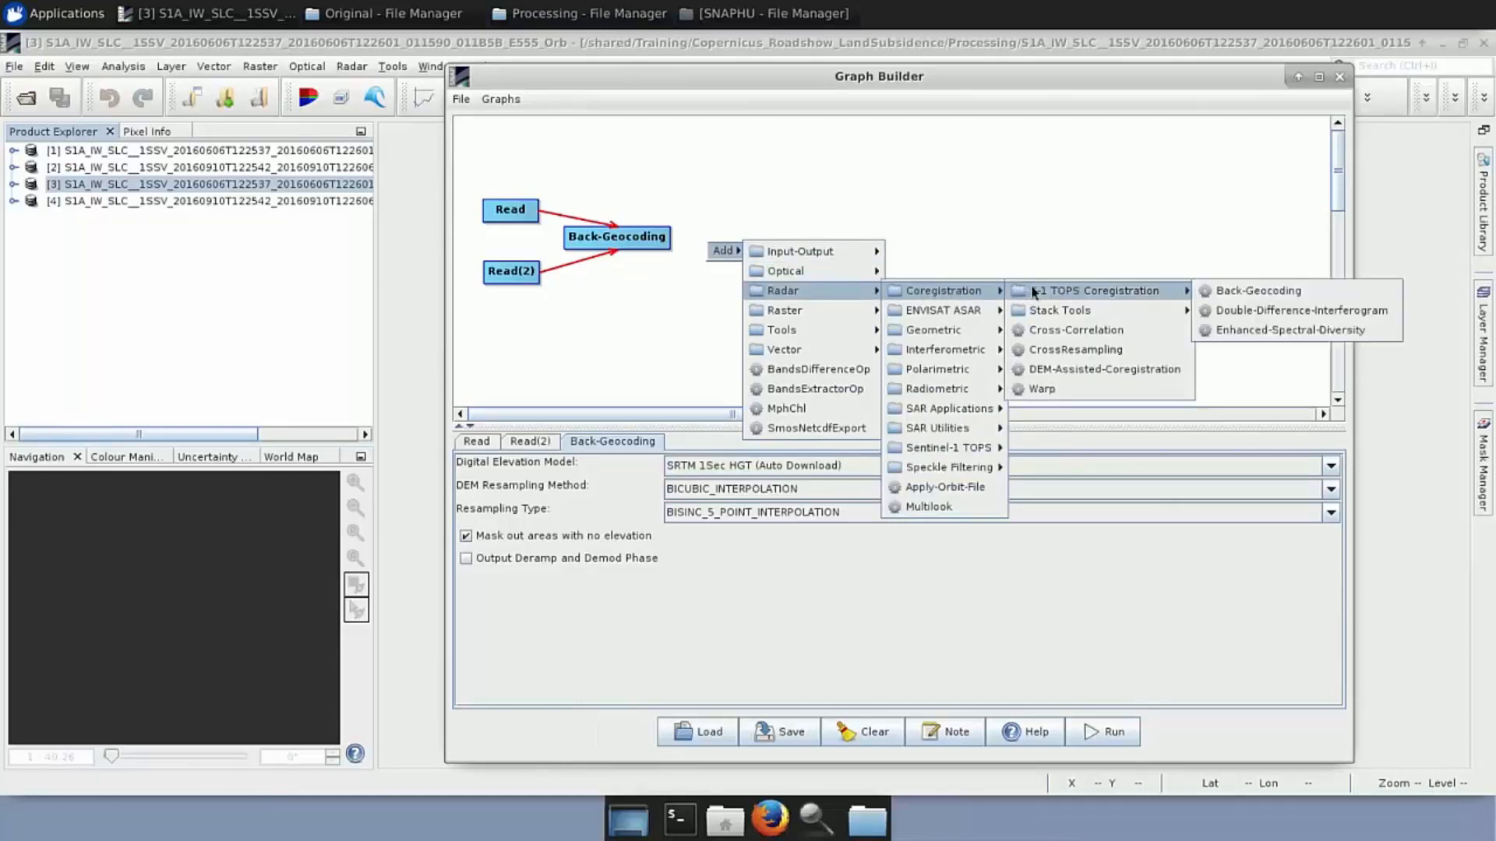
{"action": "left_click", "coordinate": [1272, 332]}
{"action": "mouse_move", "coordinate": [742, 254]}
{"action": "left_mouse_down"}
{"action": "mouse_move", "coordinate": [728, 238]}
{"action": "mouse_move", "coordinate": [670, 241]}
{"action": "mouse_move", "coordinate": [722, 246]}
{"action": "left_mouse_up"}
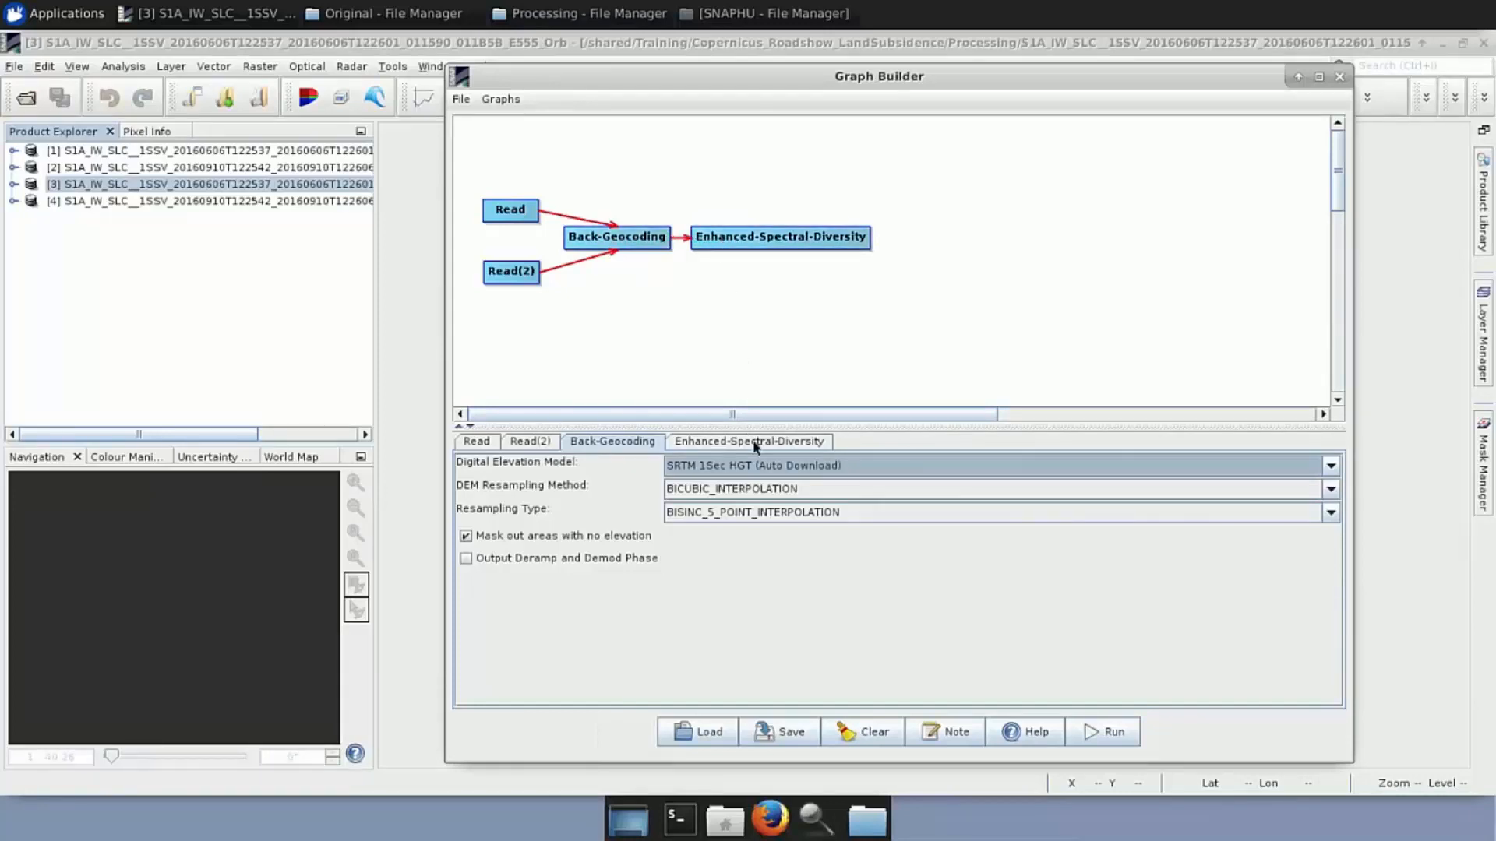
{"action": "left_click", "coordinate": [755, 447]}
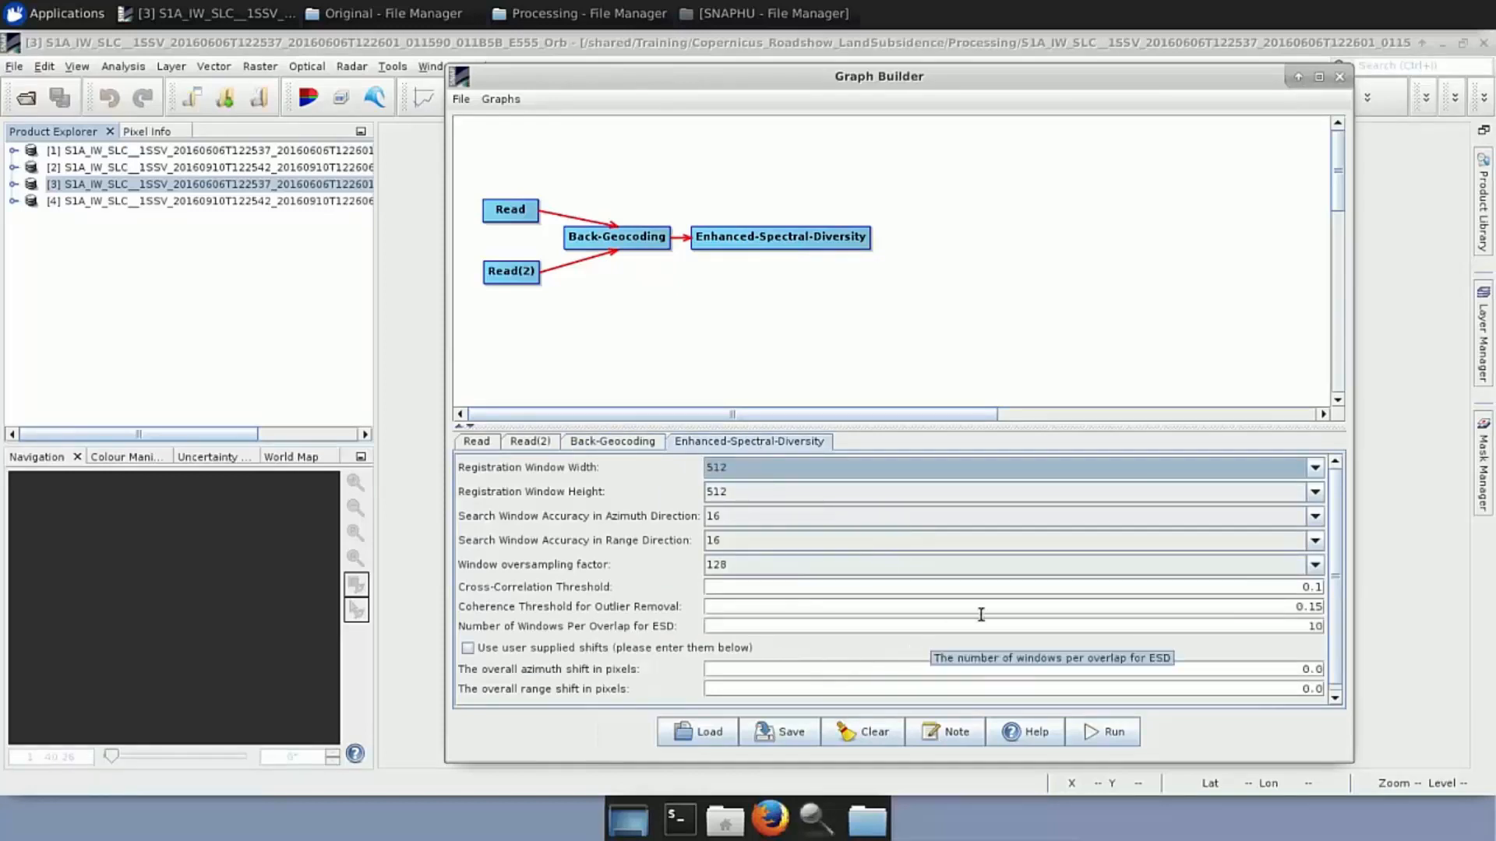
{"action": "scroll", "coordinate": [1004, 615], "scroll_direction": "down", "scroll_amount": 1}
{"action": "scroll", "coordinate": [1003, 615], "scroll_direction": "up", "scroll_amount": 1}
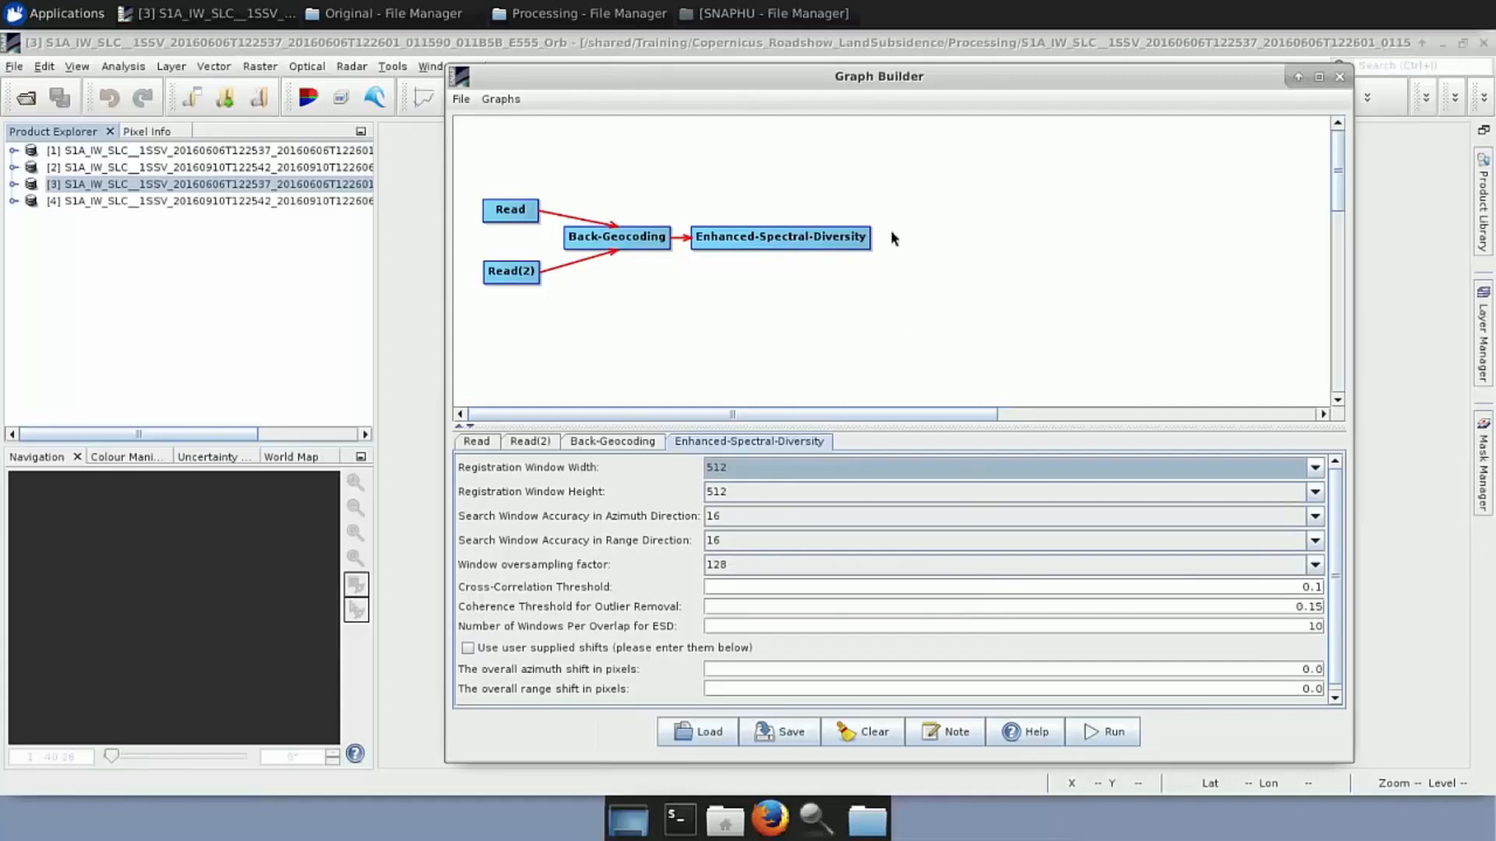
Add an Interferogram node after Enhanced-Spectral-Diversity and review its flat-earth and 10×2 coherence settings
{"action": "right_click", "coordinate": [933, 240]}
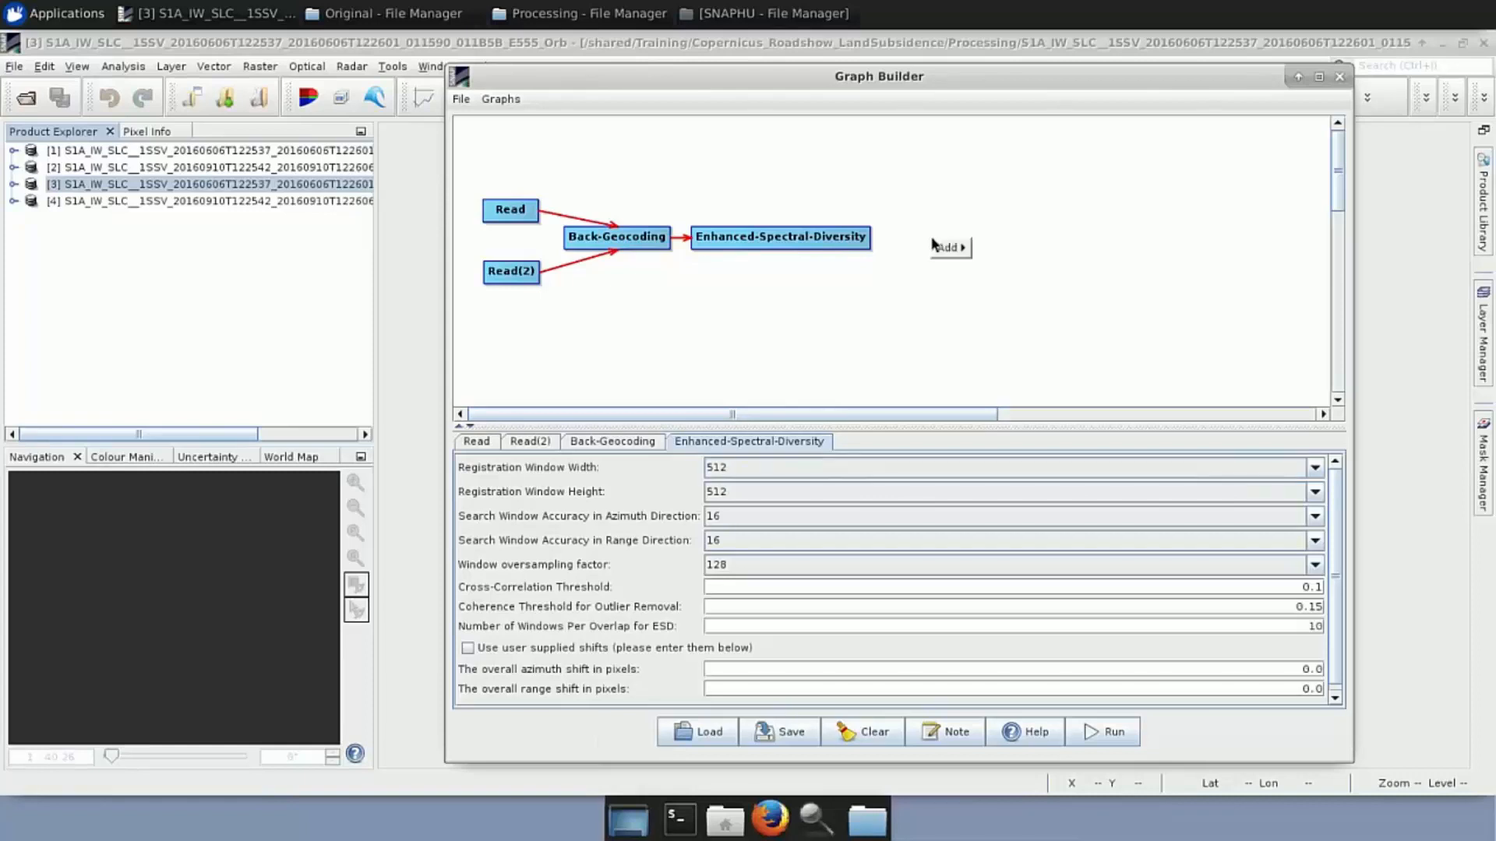
{"action": "mouse_move", "coordinate": [957, 254]}
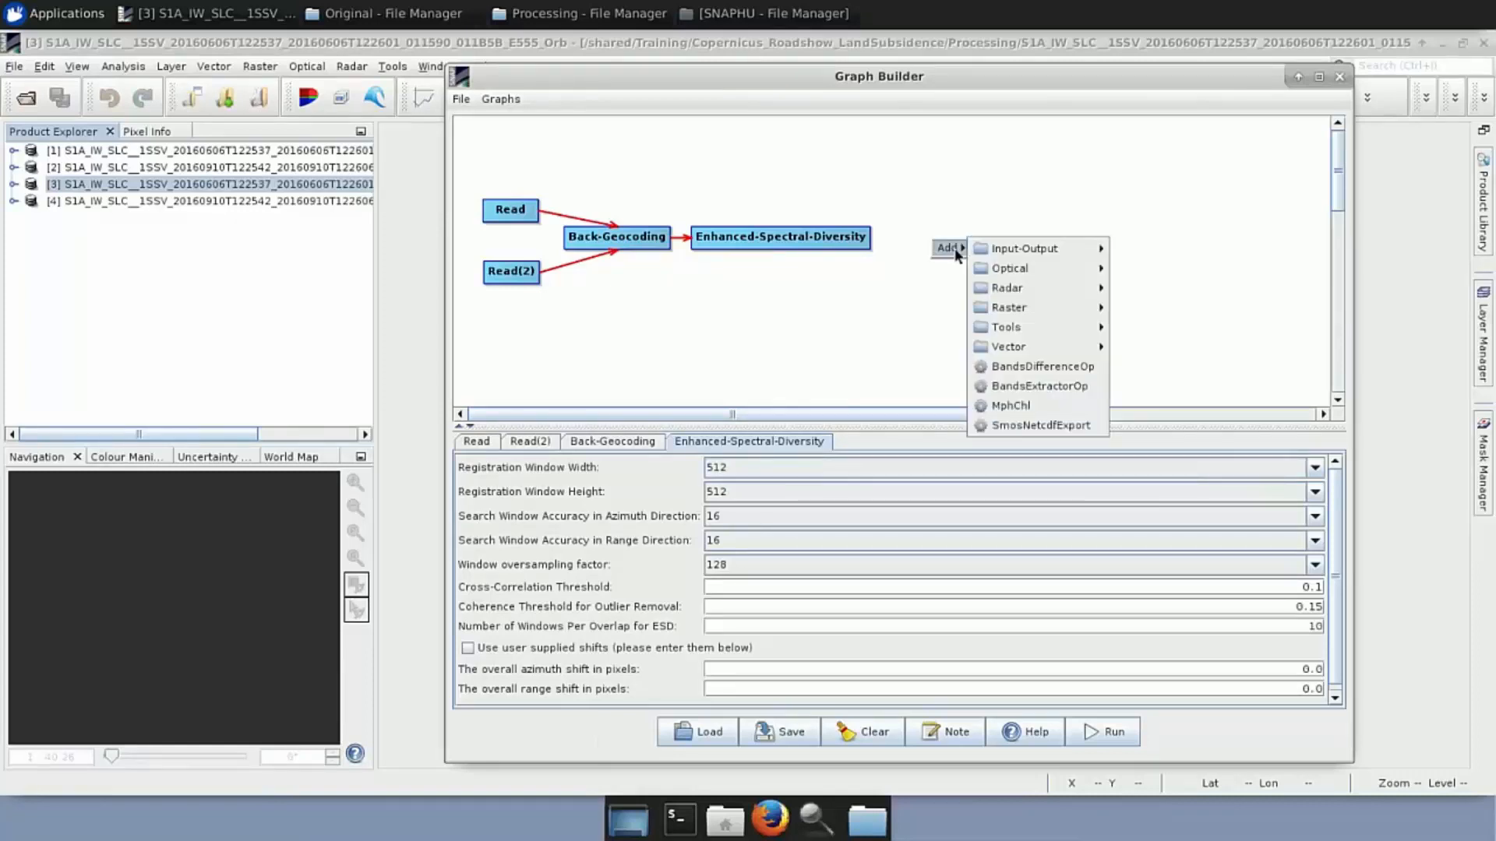
{"action": "mouse_move", "coordinate": [1028, 288]}
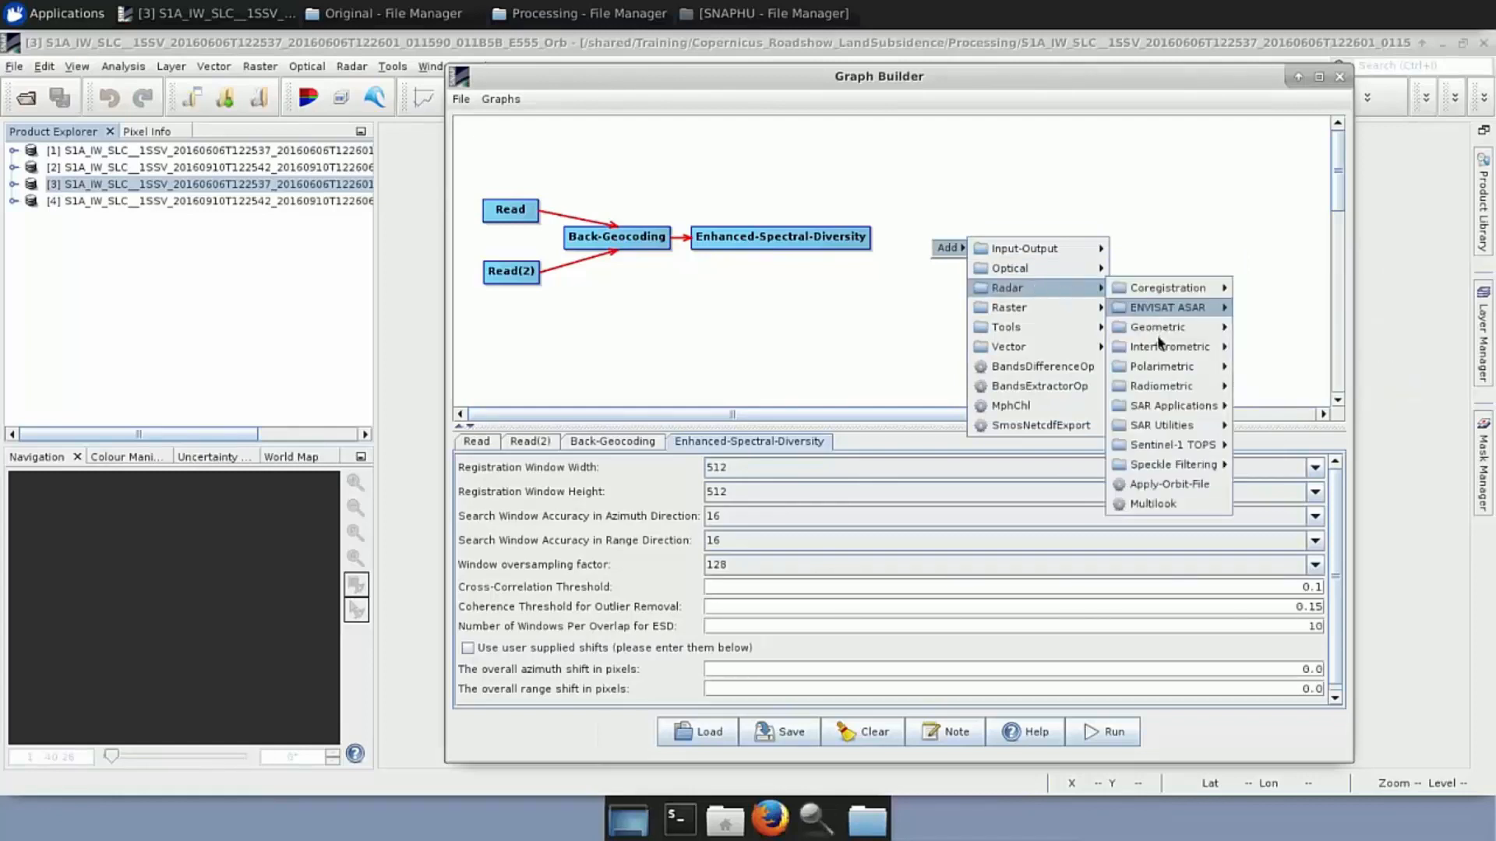
{"action": "mouse_move", "coordinate": [1160, 349]}
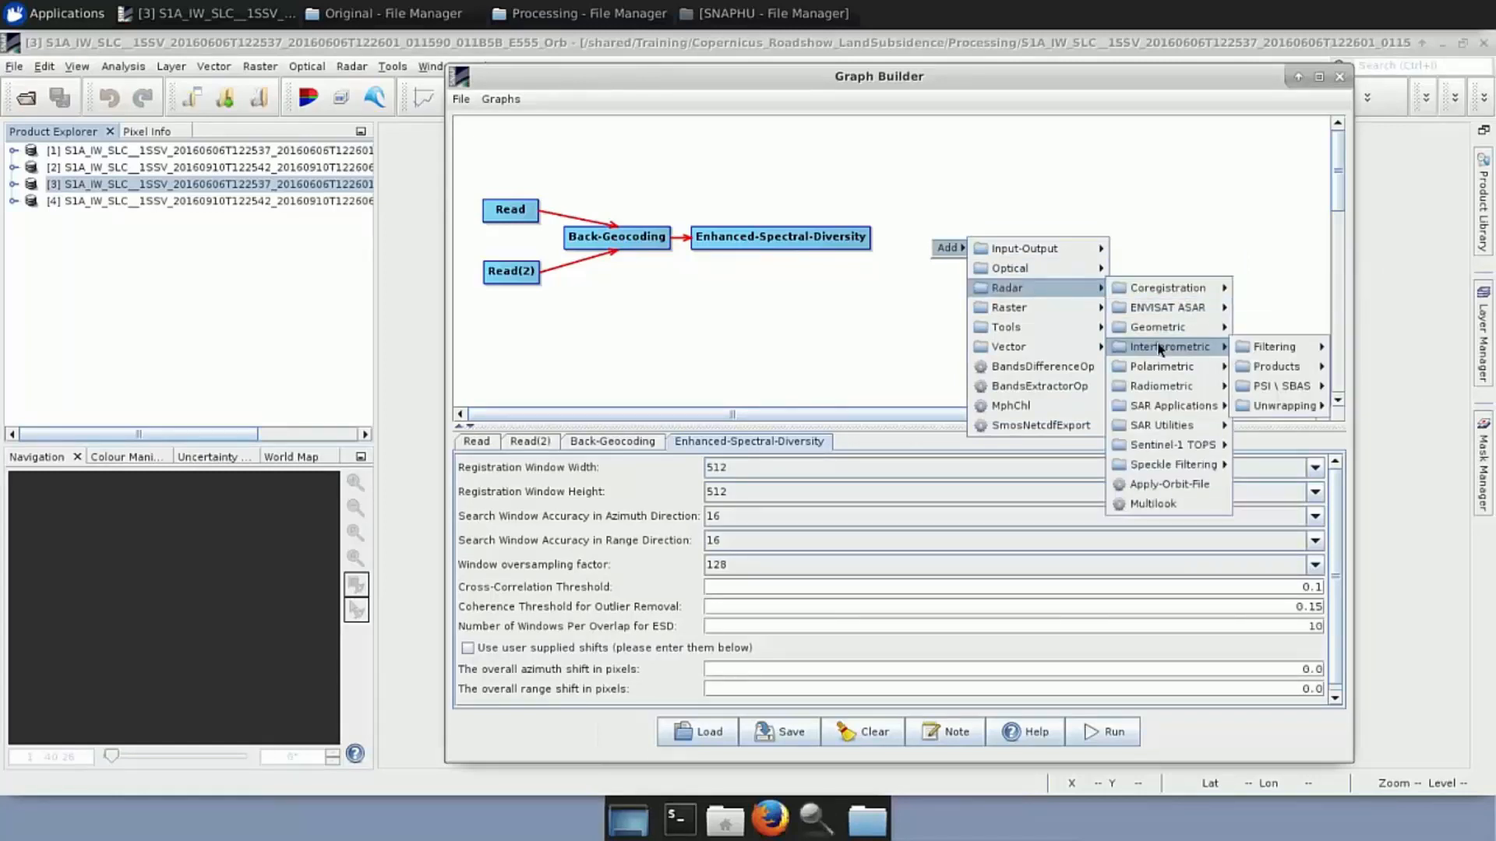
{"action": "mouse_move", "coordinate": [1272, 375]}
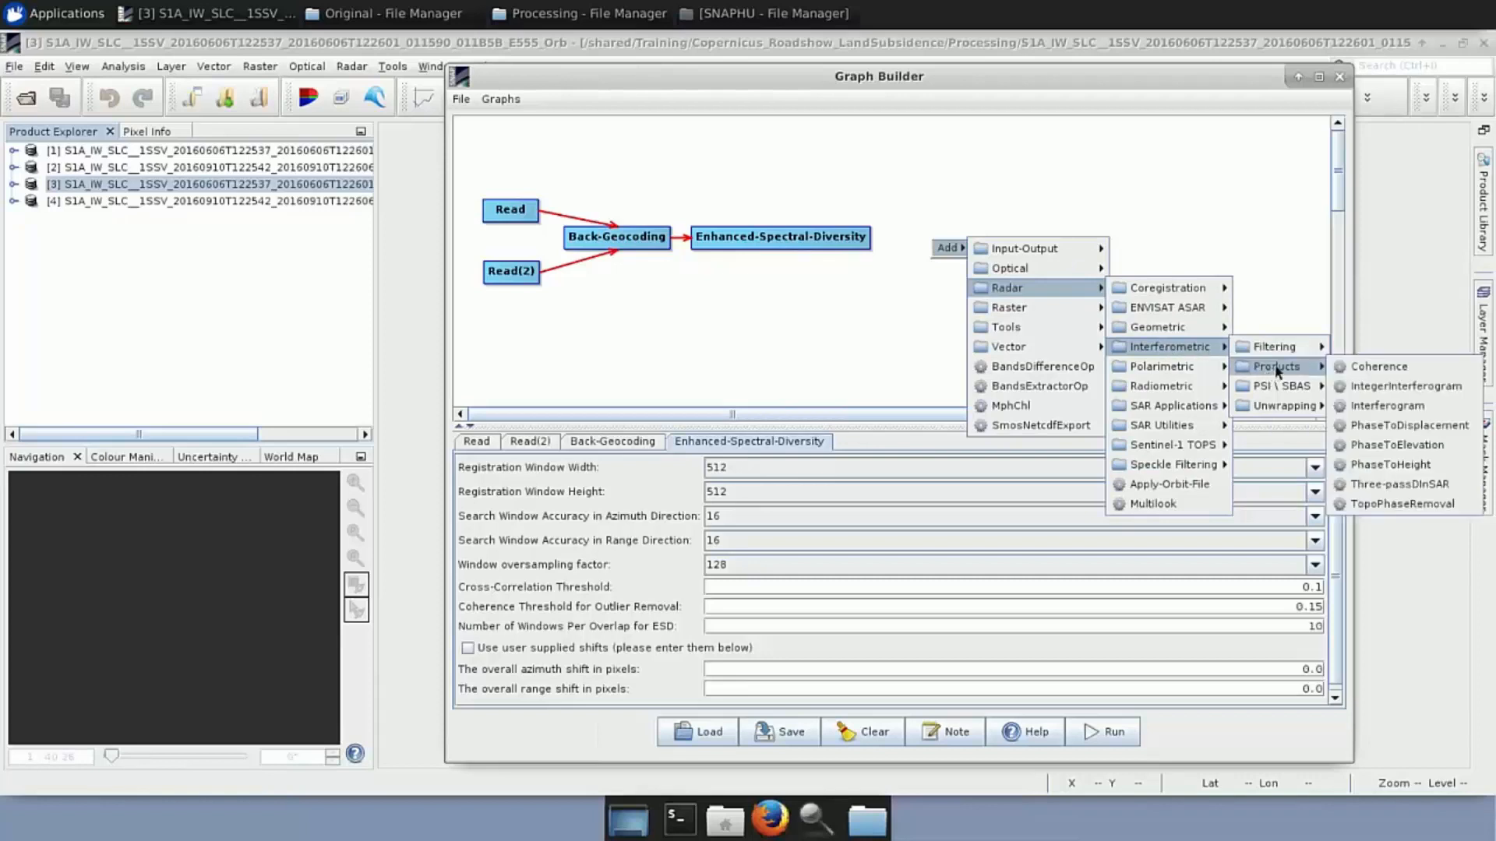
{"action": "left_click", "coordinate": [1397, 406]}
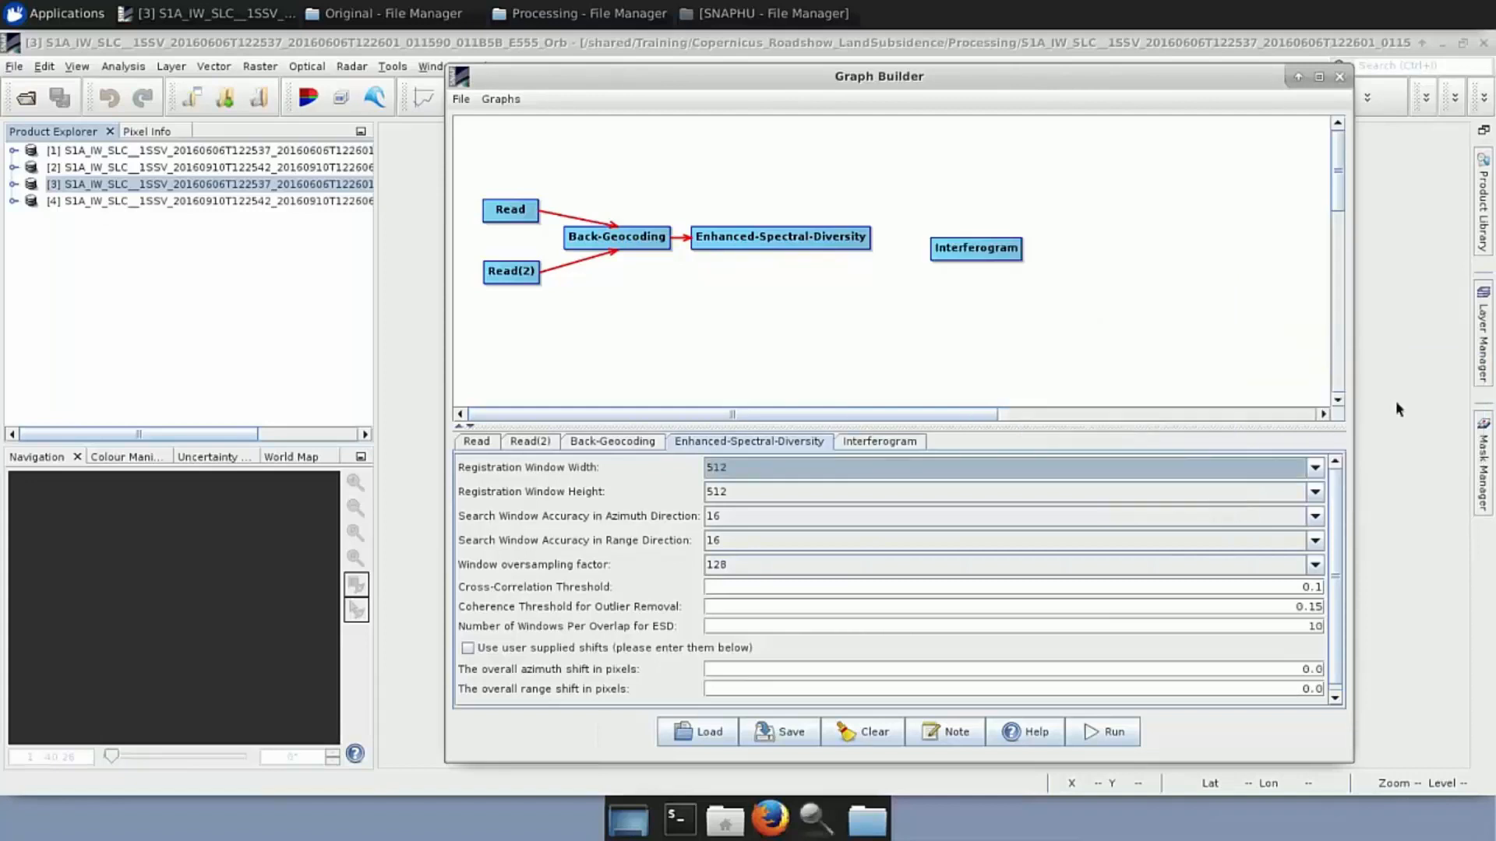
{"action": "left_click_drag", "start_coordinate": [972, 251], "coordinate": [915, 244]}
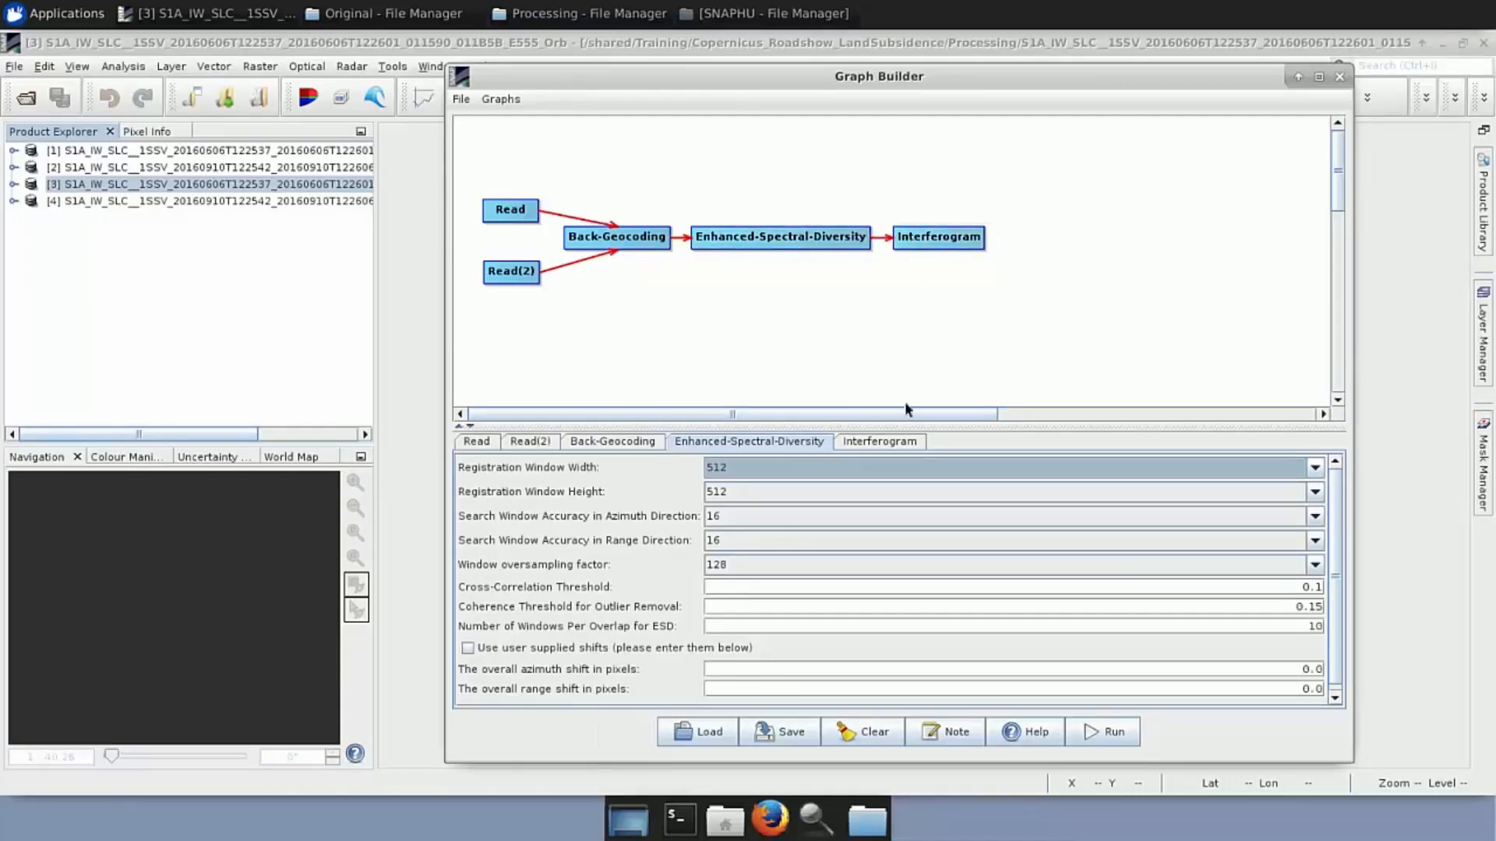
{"action": "left_click", "coordinate": [898, 442]}
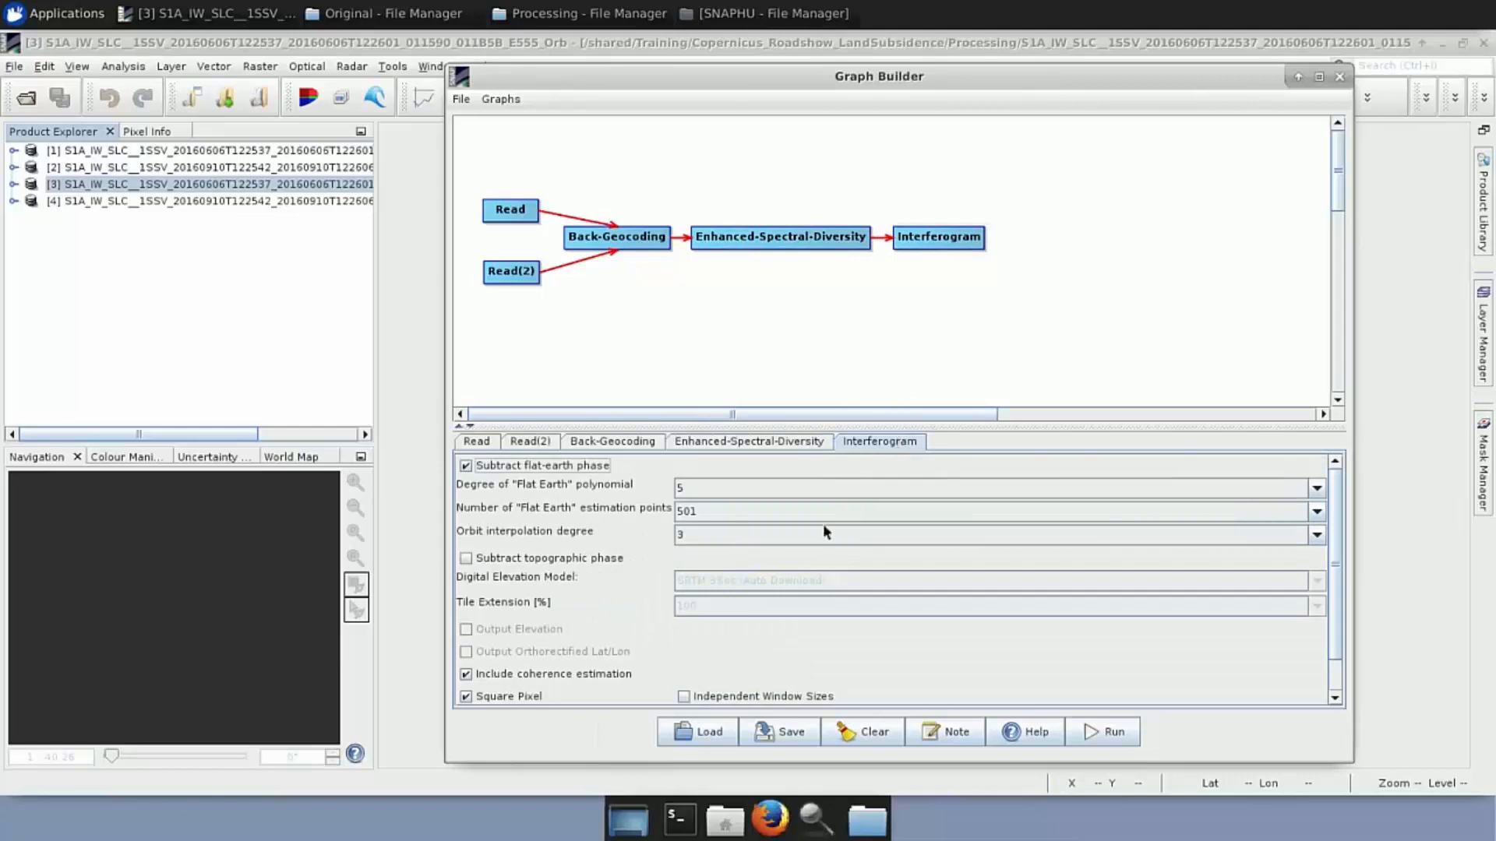
{"action": "scroll", "coordinate": [802, 576], "scroll_direction": "down", "scroll_amount": 3}
{"action": "scroll", "coordinate": [801, 575], "scroll_direction": "down", "scroll_amount": 1}
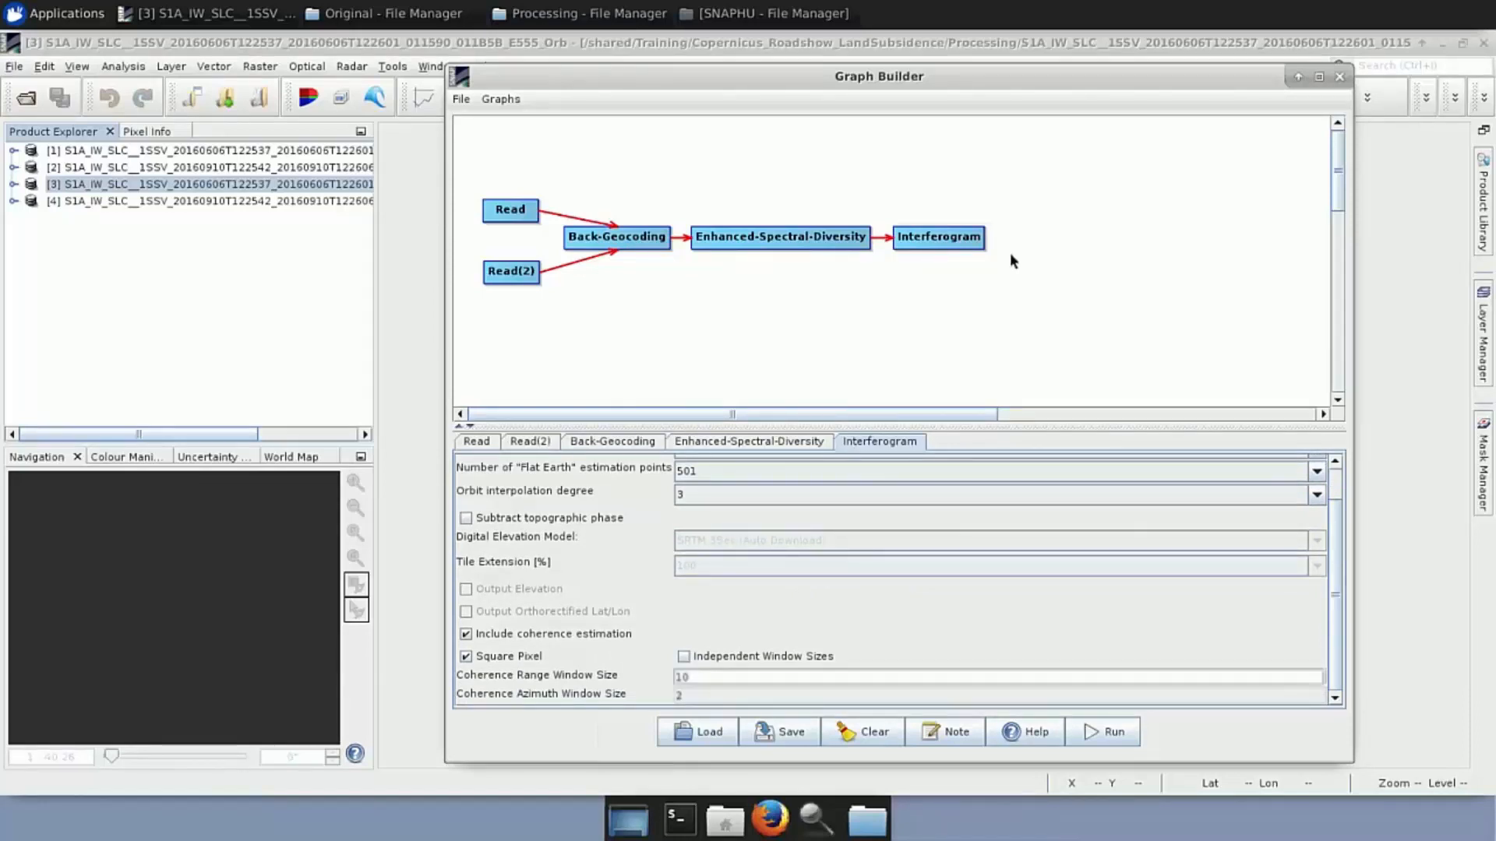
{"action": "mouse_move", "coordinate": [1029, 246]}
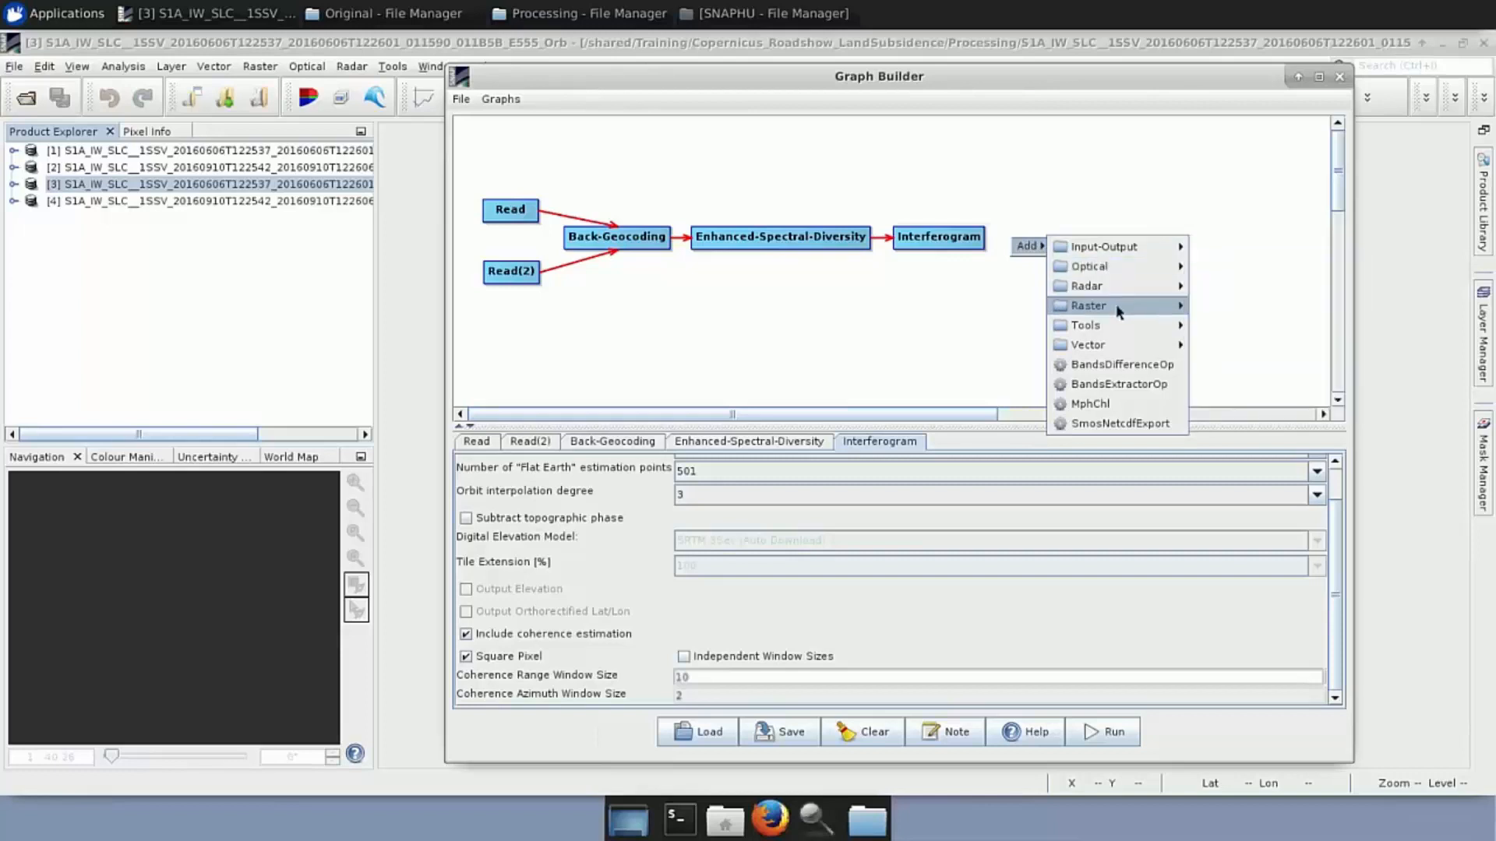
Add TOPSAR-Deburst, connect Interferogram into it, and check its VV polarisation setting
{"action": "mouse_move", "coordinate": [1142, 290]}
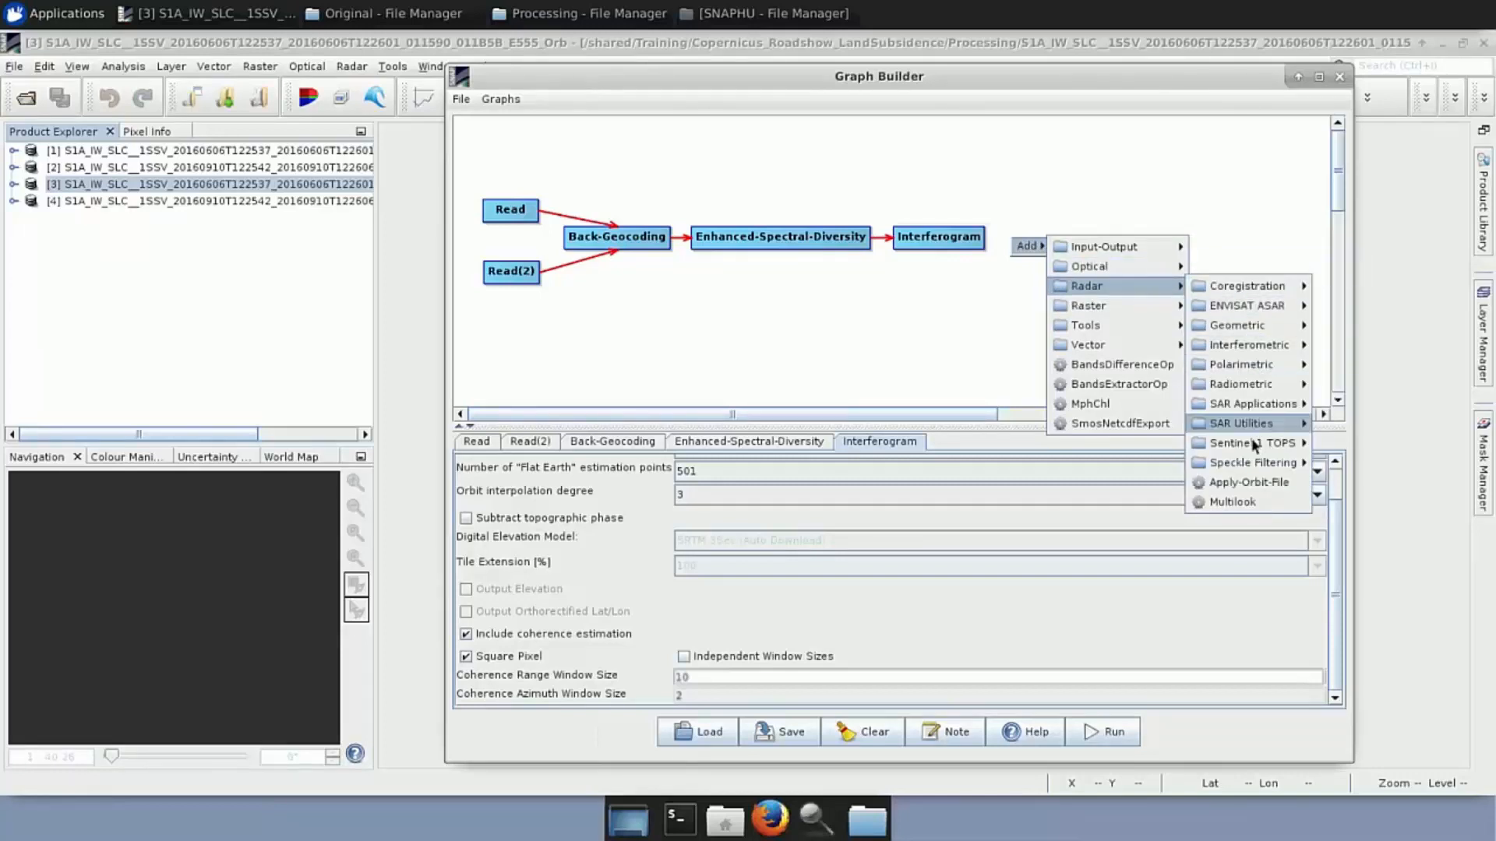
{"action": "mouse_move", "coordinate": [1254, 445]}
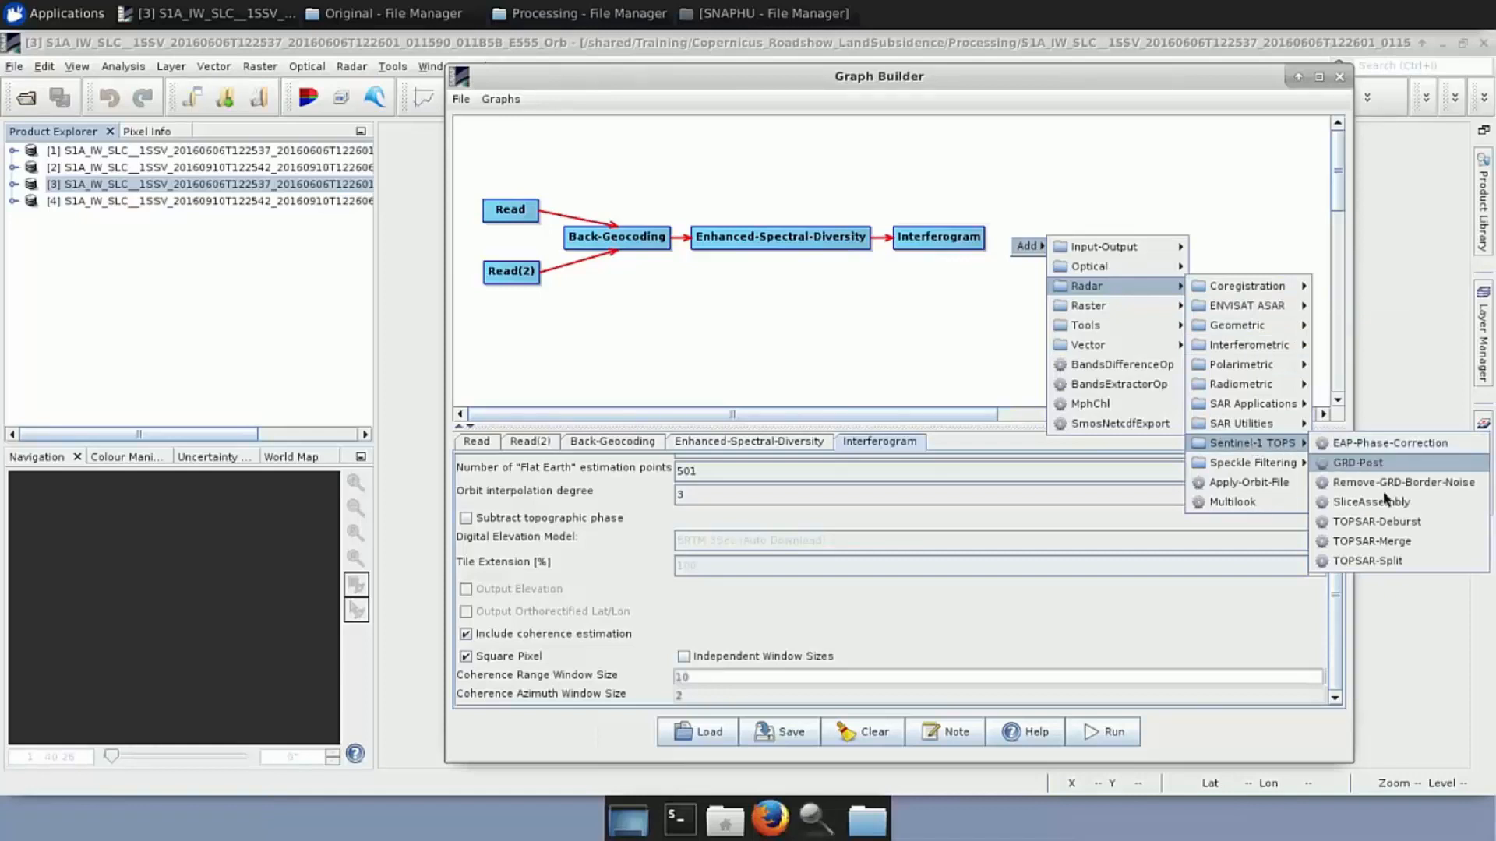
{"action": "left_click", "coordinate": [1386, 528]}
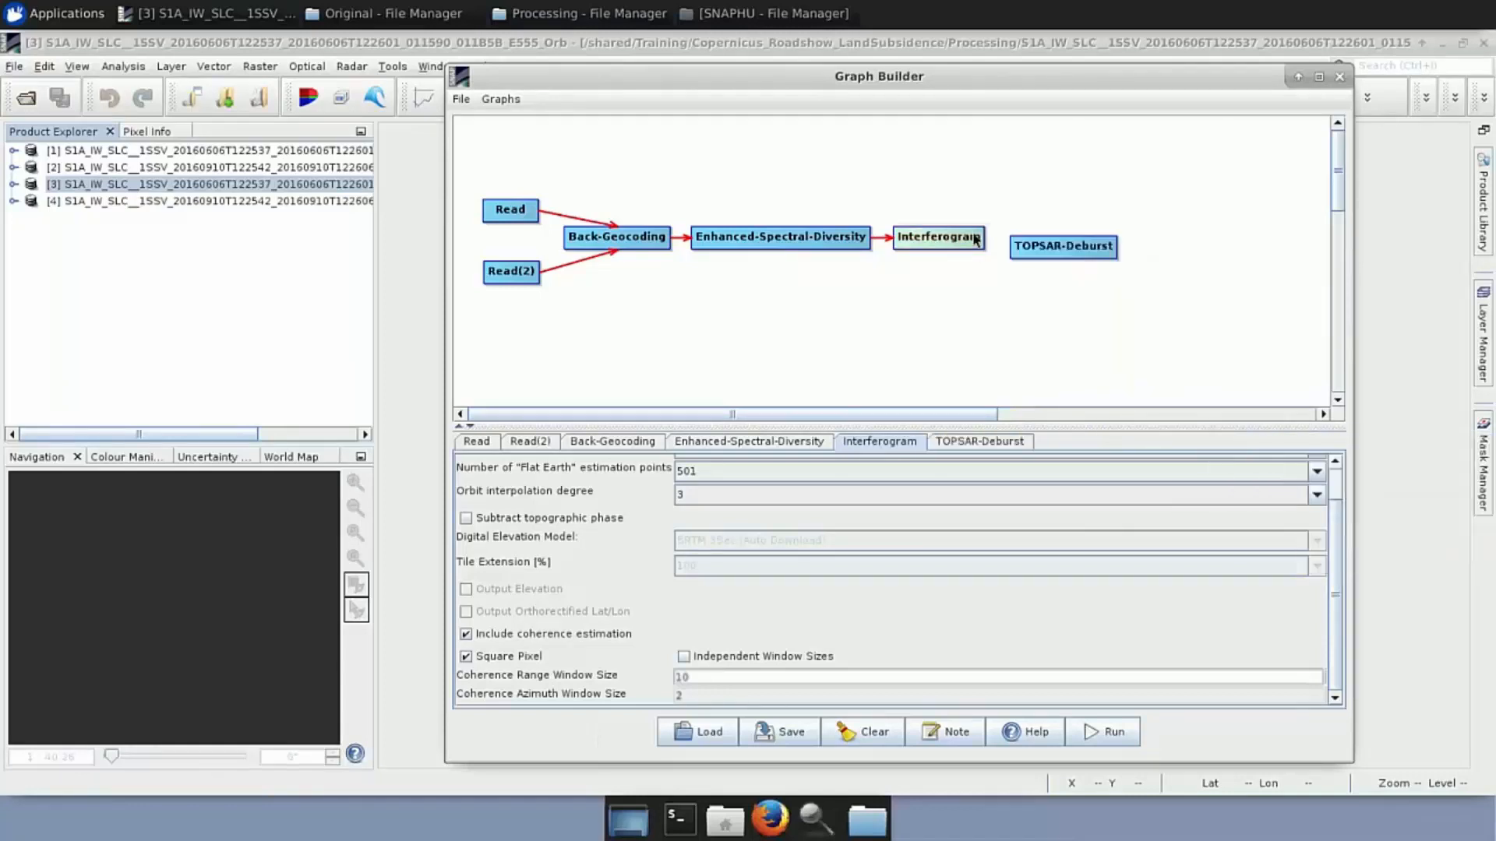
{"action": "left_click_drag", "start_coordinate": [1035, 241], "coordinate": [1039, 236]}
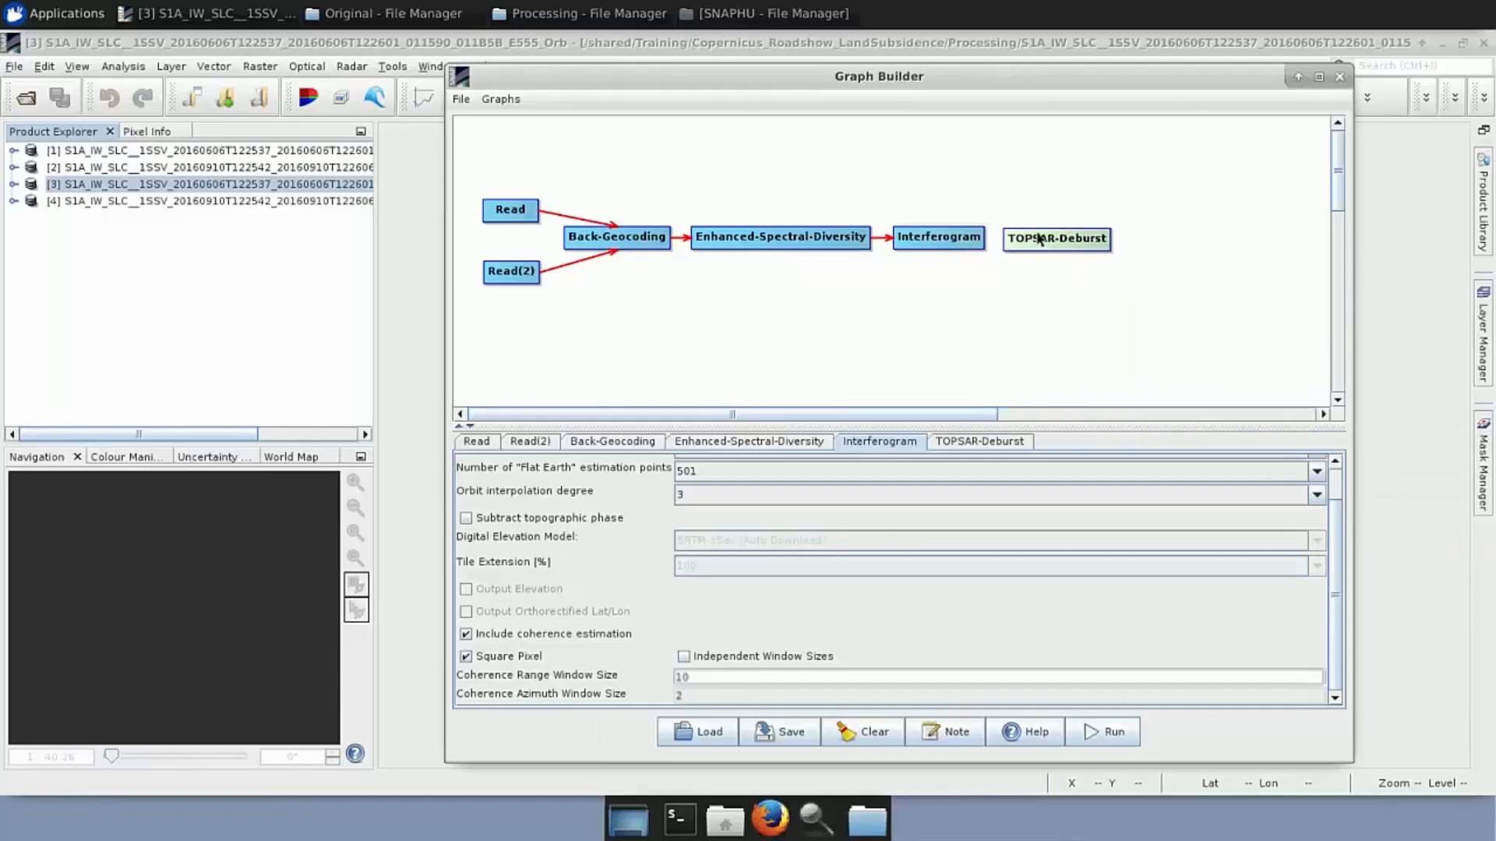
{"action": "left_click_drag", "start_coordinate": [1023, 244], "coordinate": [1023, 244]}
{"action": "left_click", "coordinate": [988, 442]}
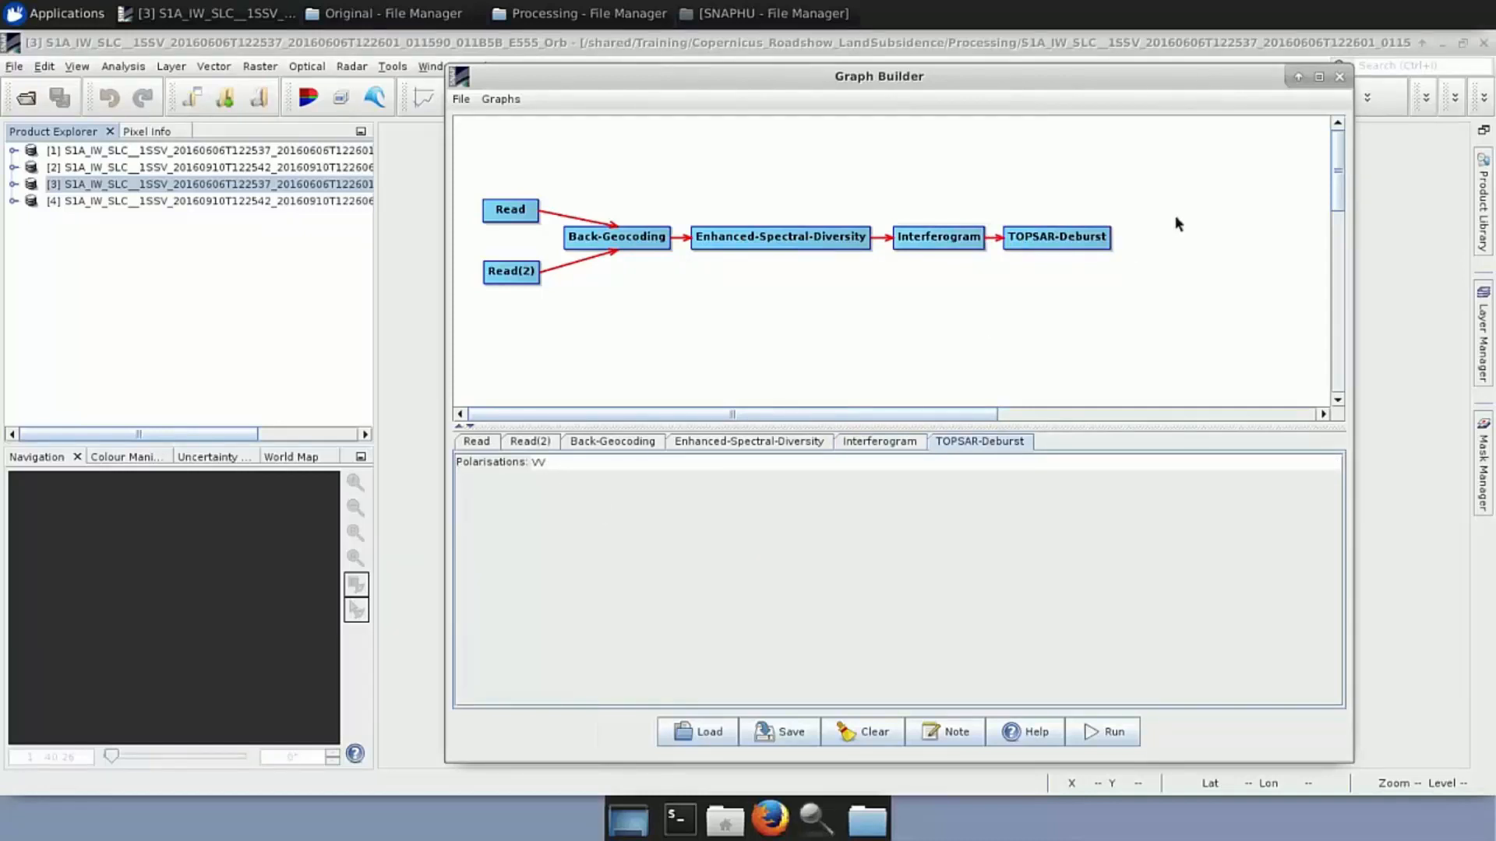
{"action": "right_click", "coordinate": [1141, 248]}
Add a Write node after TOPSAR-Deburst, check its BEAM-DIMAP _Orb_Stack_Ifg_Deb output, and begin saving the graph
{"action": "mouse_move", "coordinate": [1155, 257]}
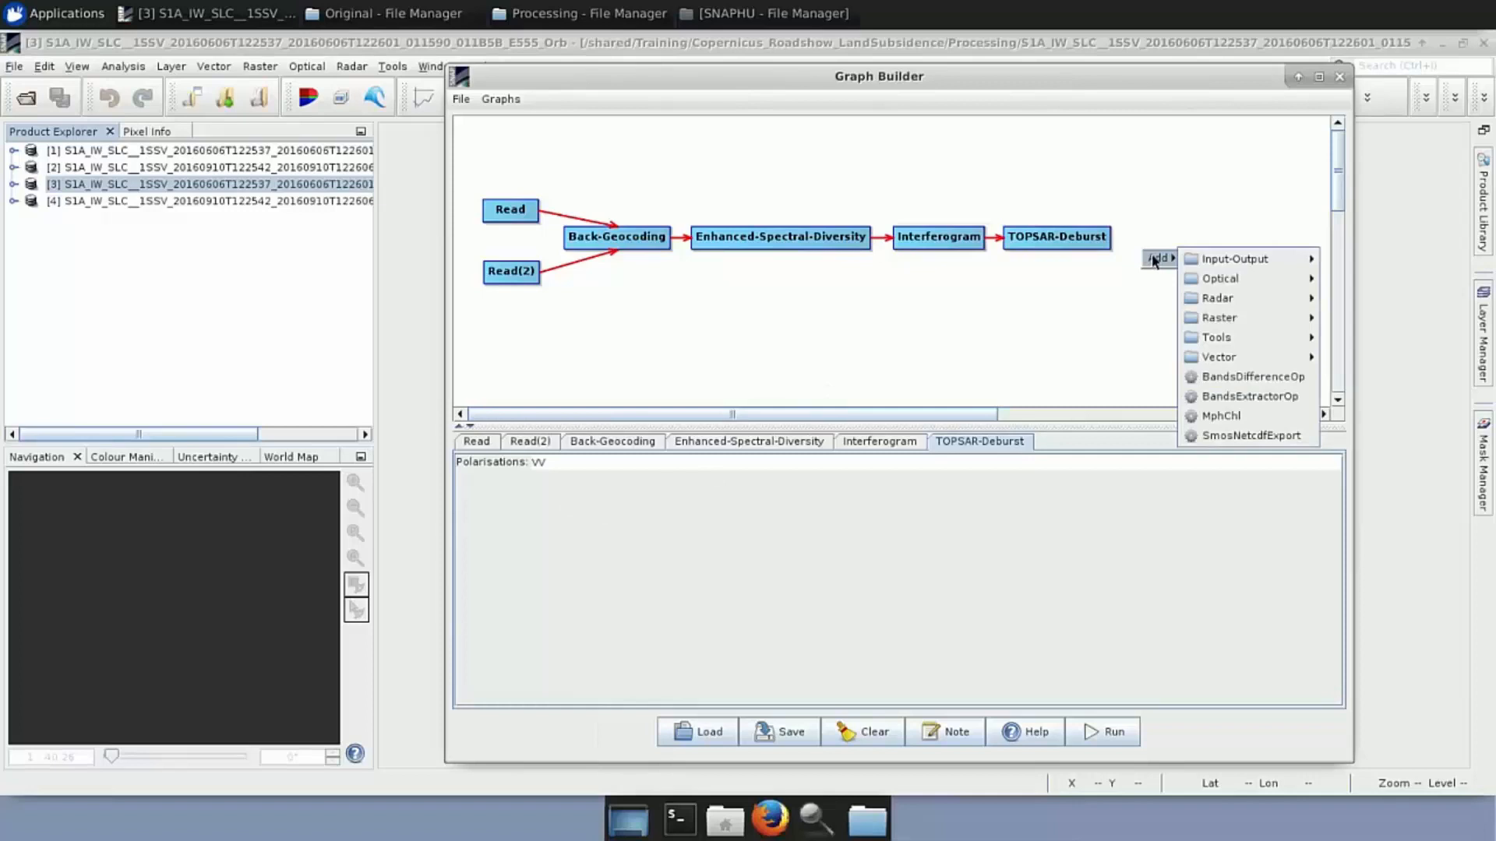
{"action": "mouse_move", "coordinate": [1245, 260]}
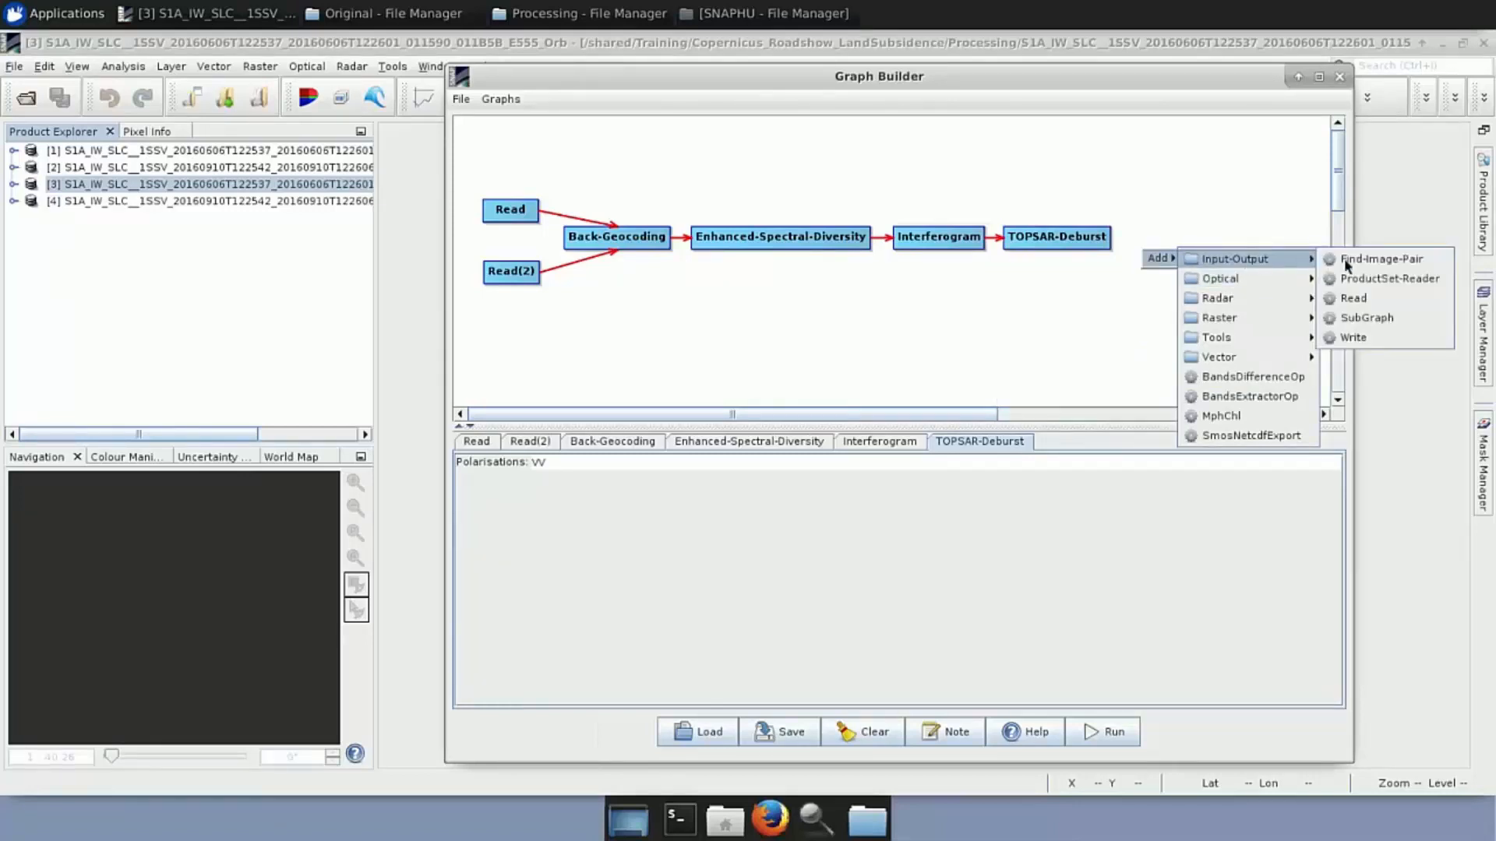
{"action": "left_click", "coordinate": [1371, 335]}
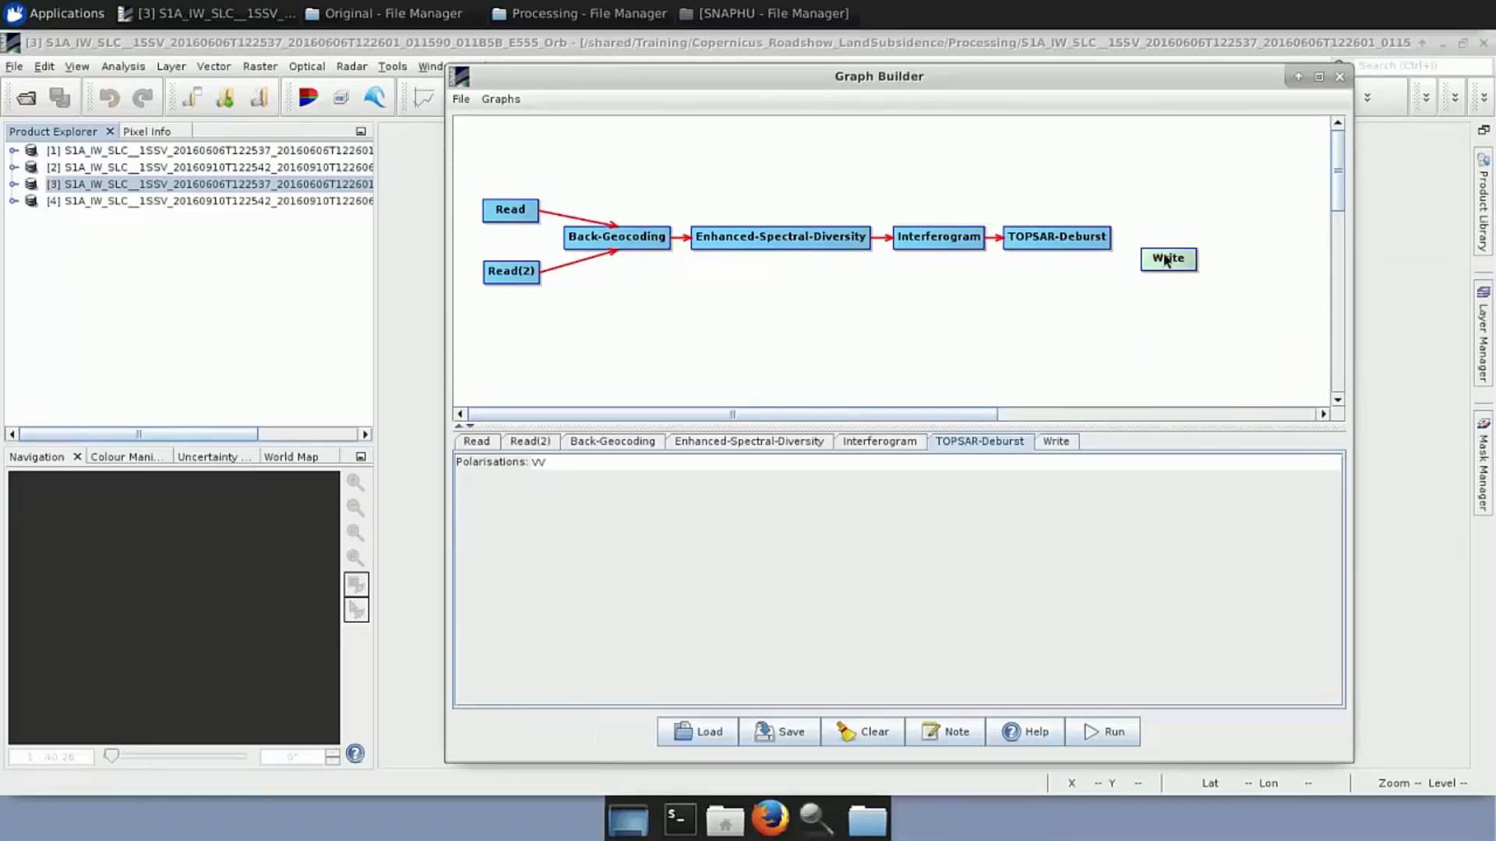
{"action": "mouse_move", "coordinate": [1155, 242]}
{"action": "left_mouse_down"}
{"action": "mouse_move", "coordinate": [1151, 225]}
{"action": "mouse_move", "coordinate": [1124, 242]}
{"action": "mouse_move", "coordinate": [1139, 247]}
{"action": "left_mouse_up"}
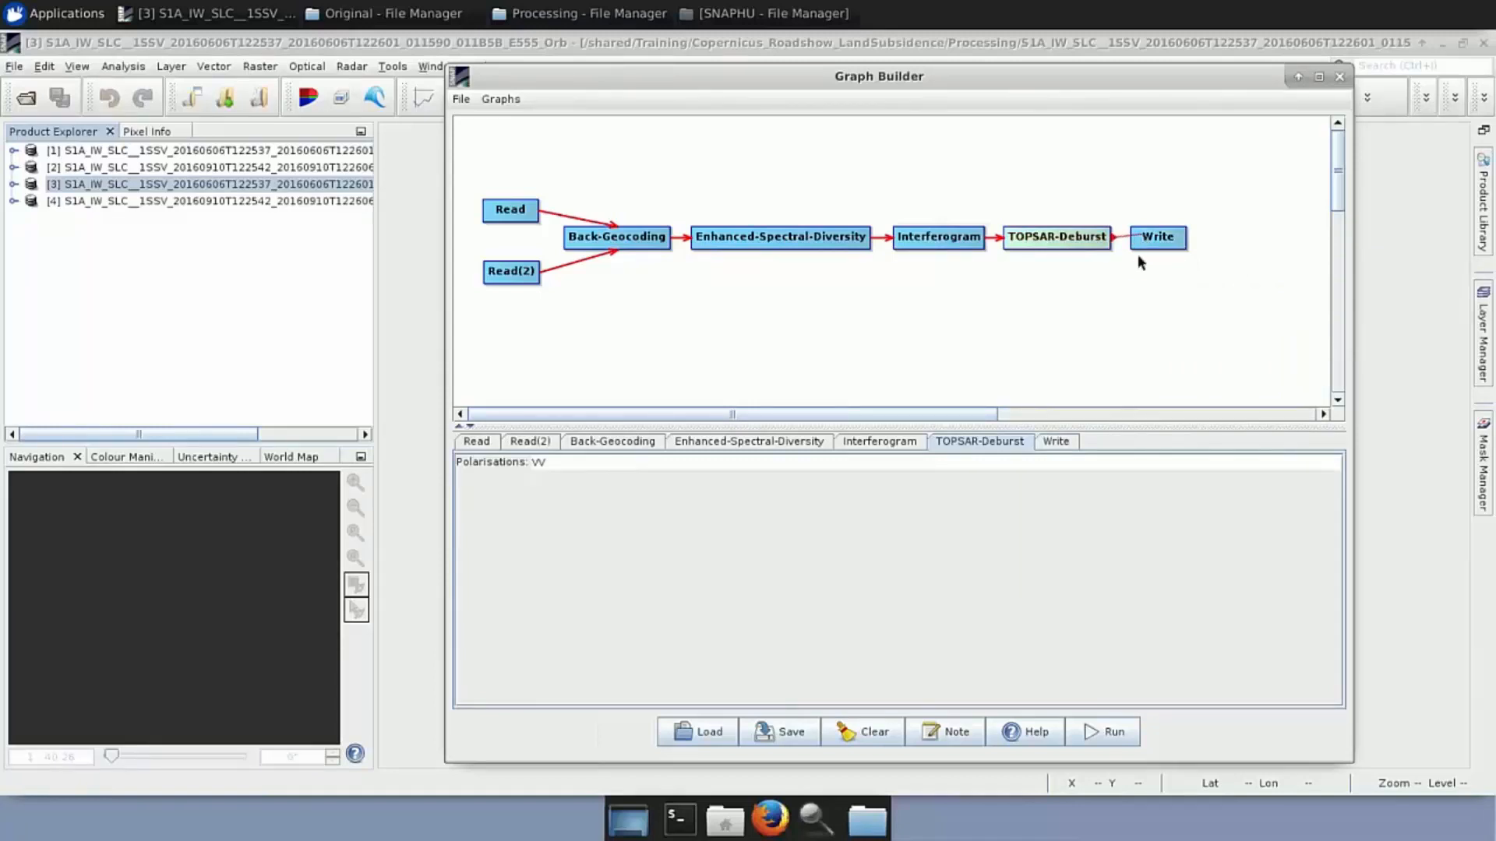
{"action": "left_click", "coordinate": [1056, 441]}
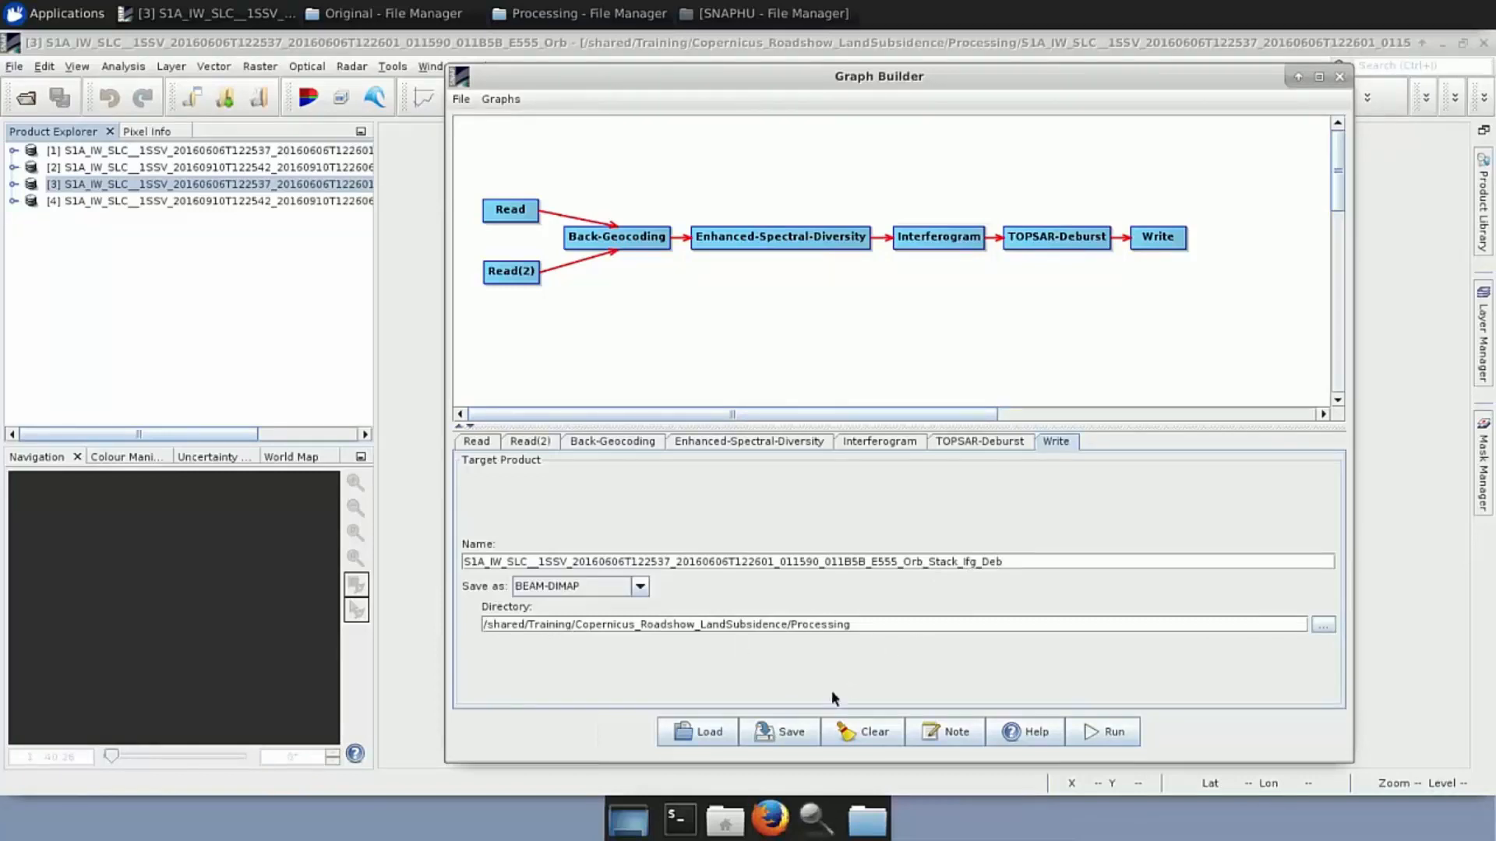
{"action": "left_click", "coordinate": [789, 734]}
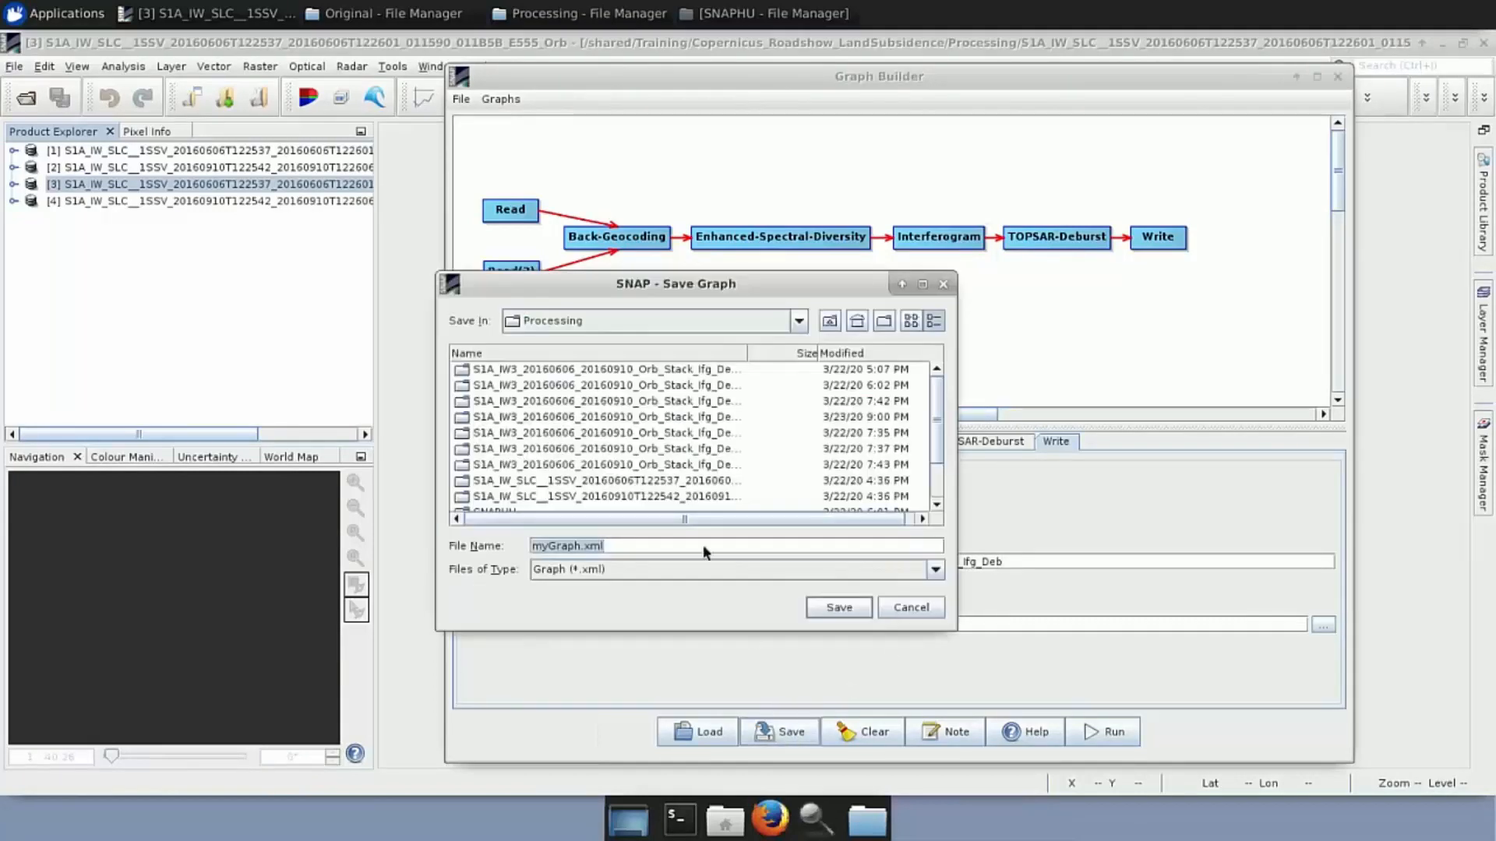
{"action": "scroll", "coordinate": [634, 444], "scroll_direction": "down", "scroll_amount": 2}
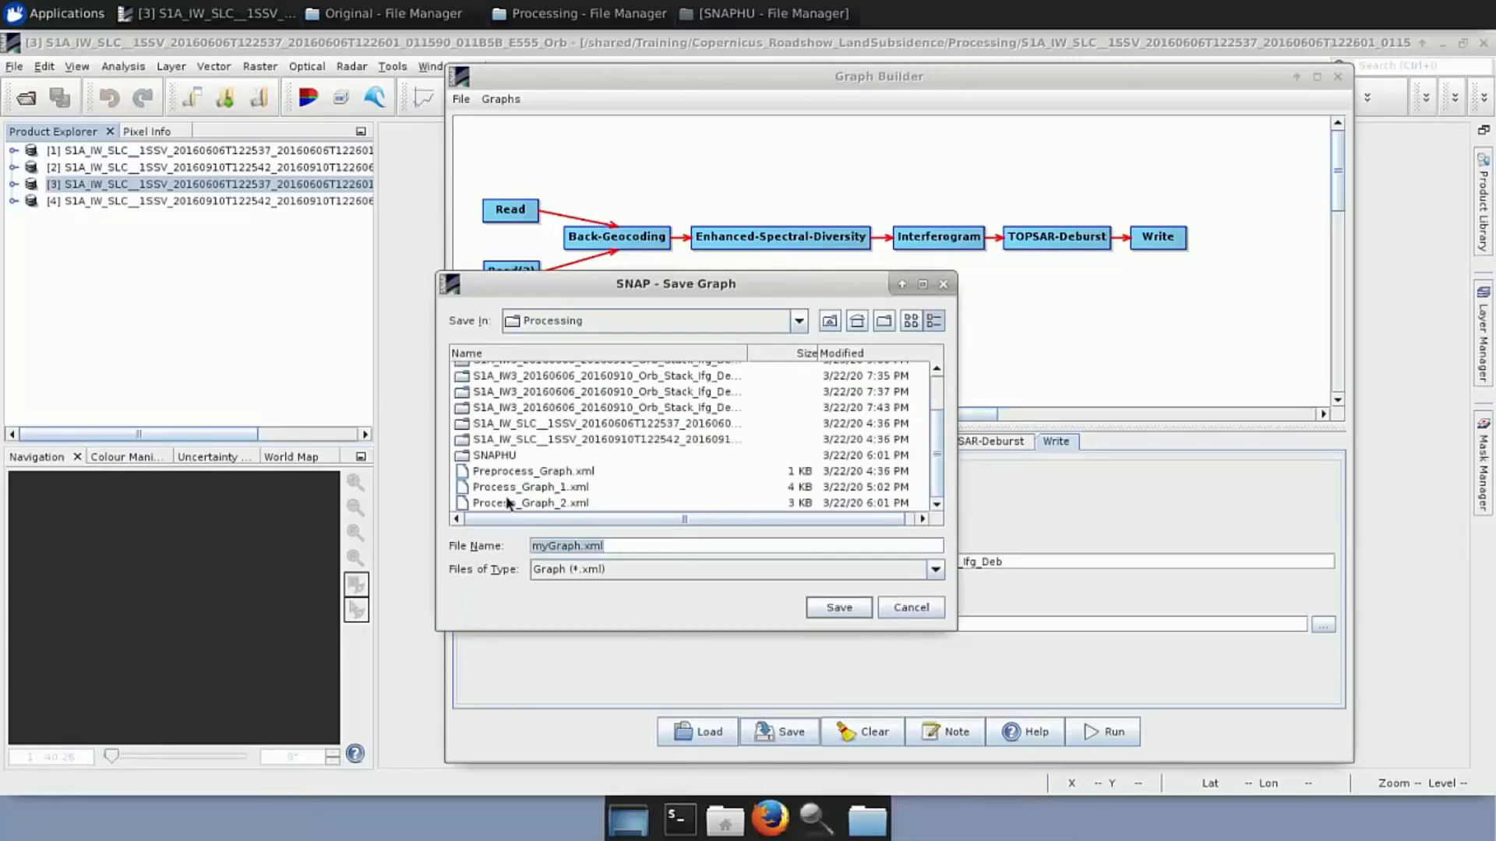
{"action": "left_click", "coordinate": [892, 607]}
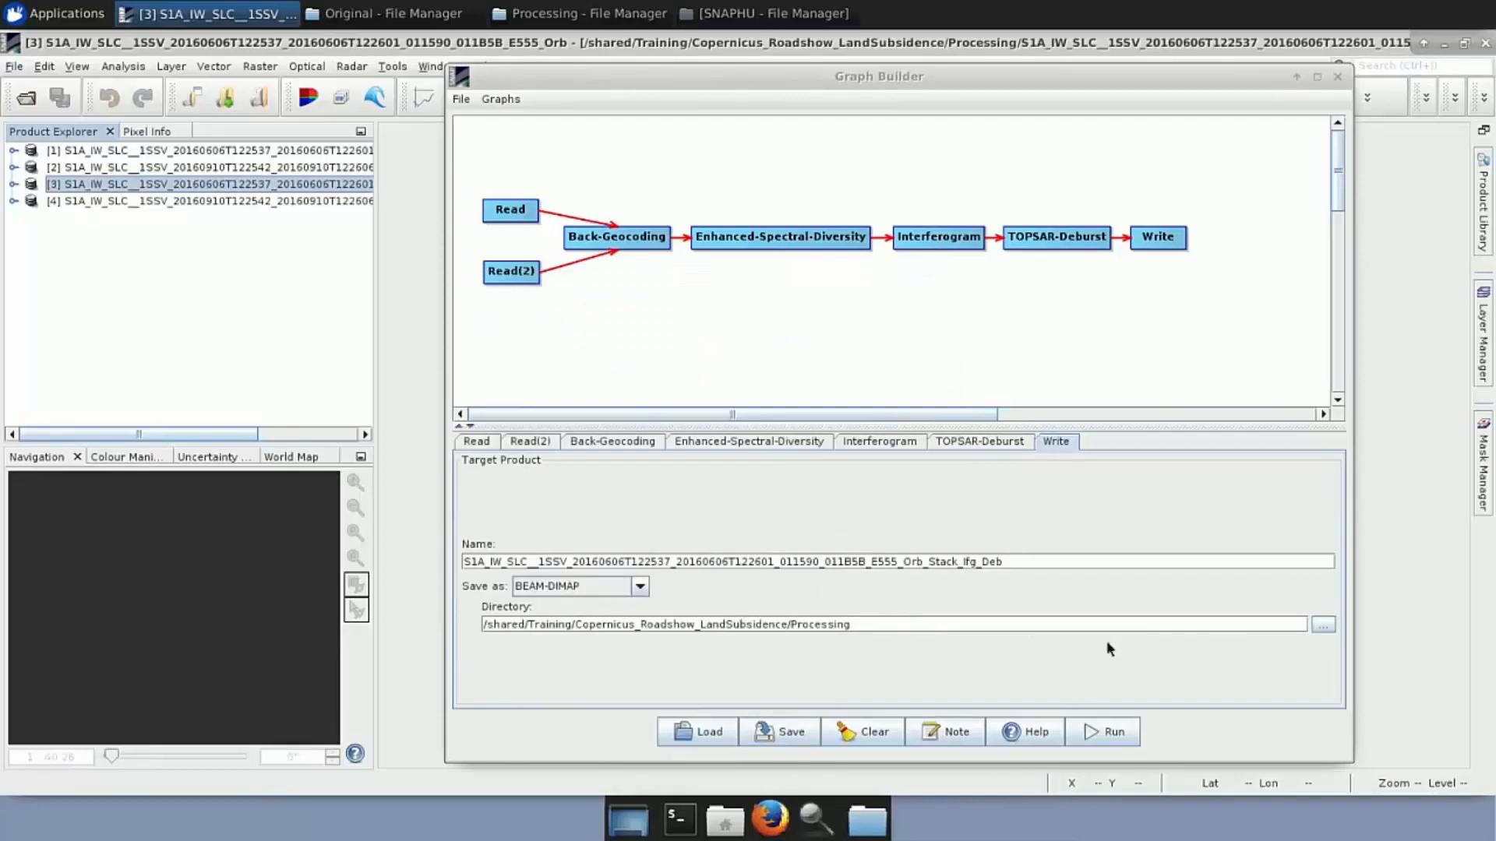
Close Graph Builder, load Orb_Stack_Ifg_Deb.dim from the Processing folder, and expand its bands
{"action": "left_click", "coordinate": [1337, 77]}
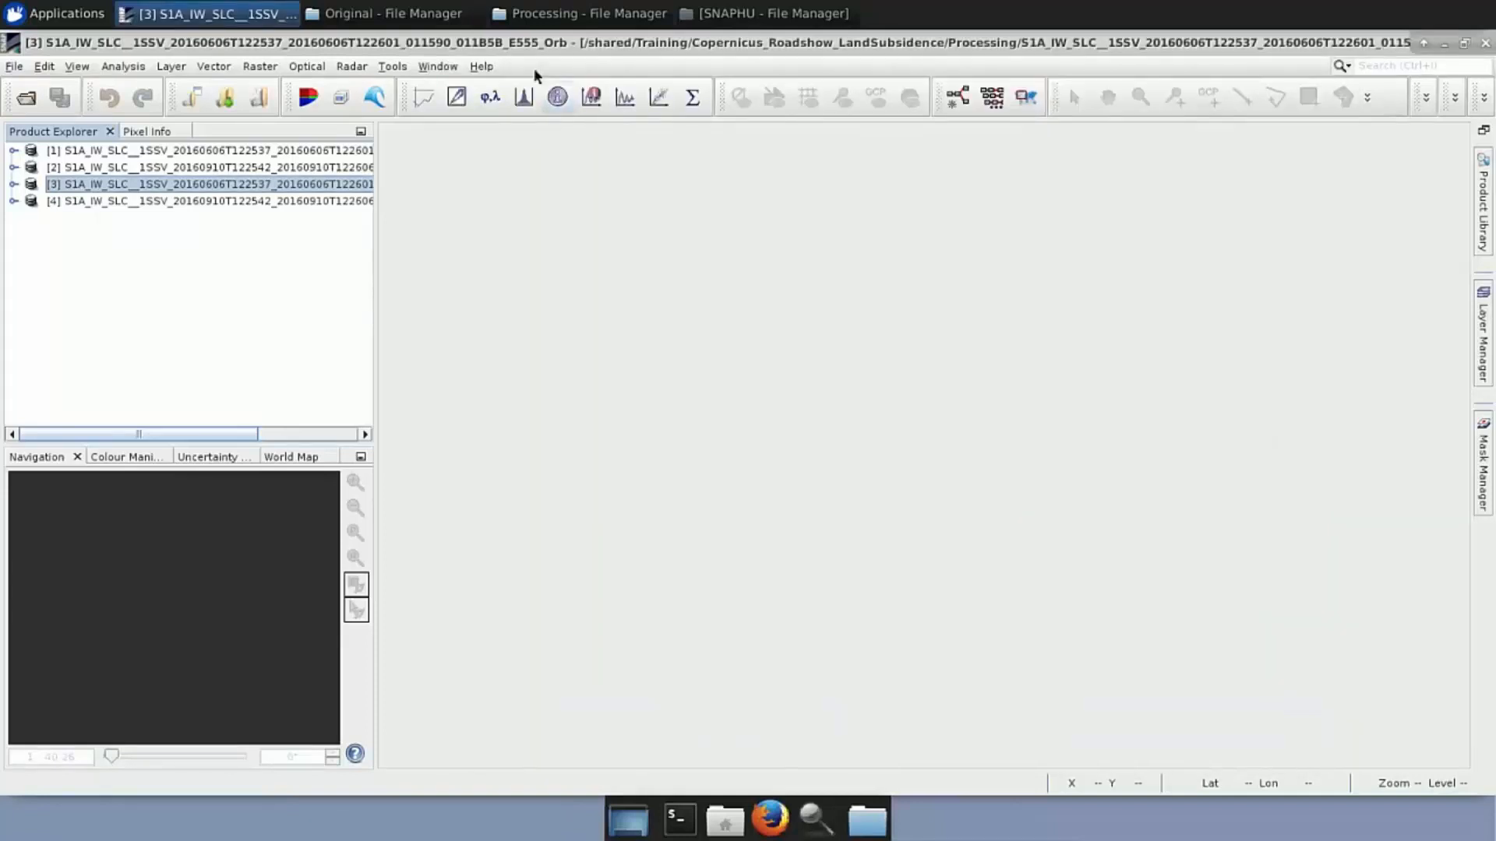
{"action": "left_click", "coordinate": [555, 15]}
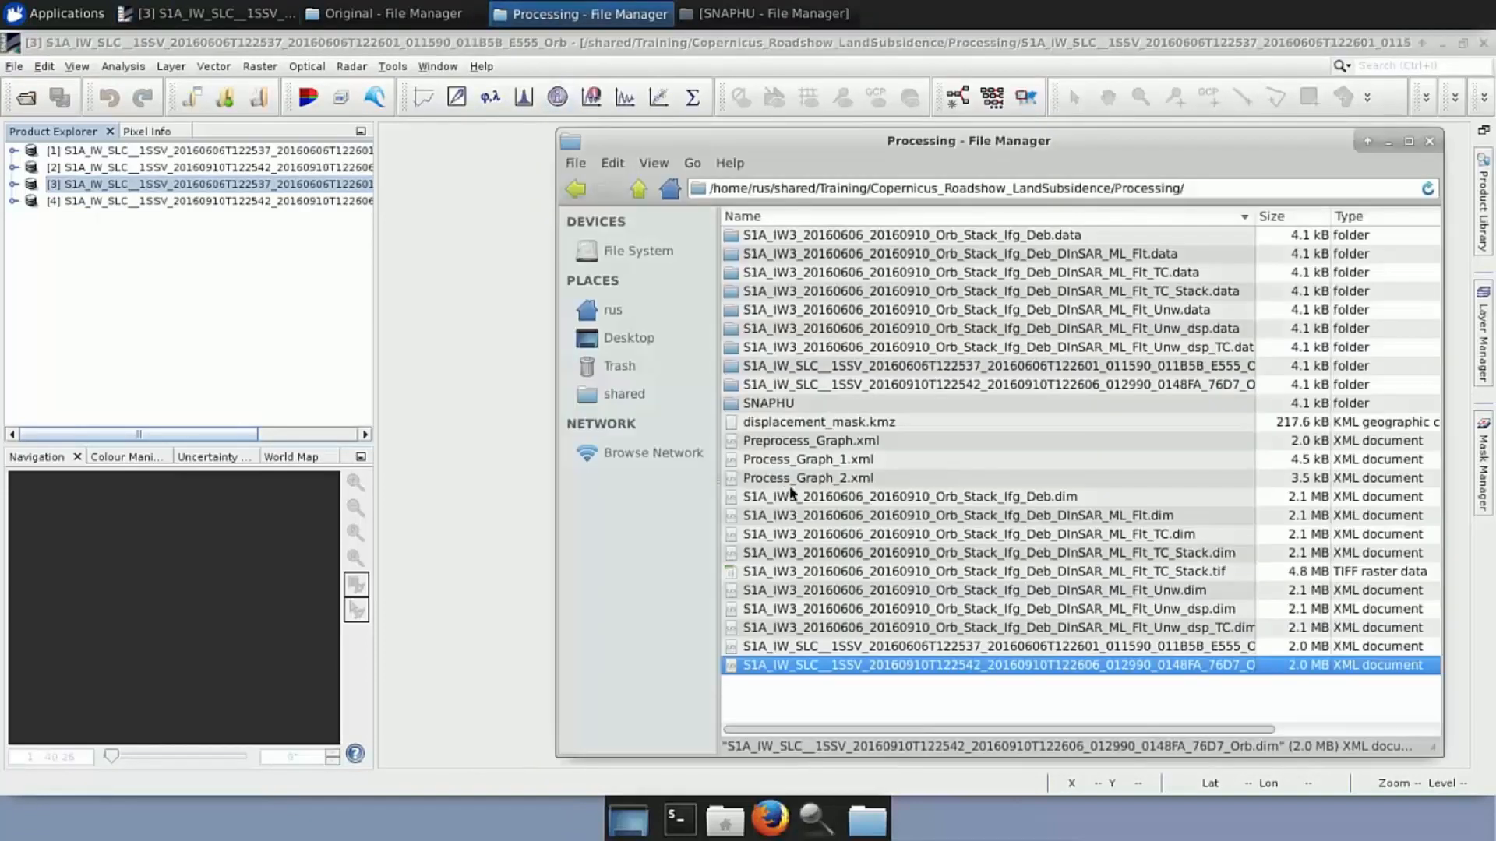
{"action": "left_click_drag", "start_coordinate": [834, 503], "coordinate": [193, 307]}
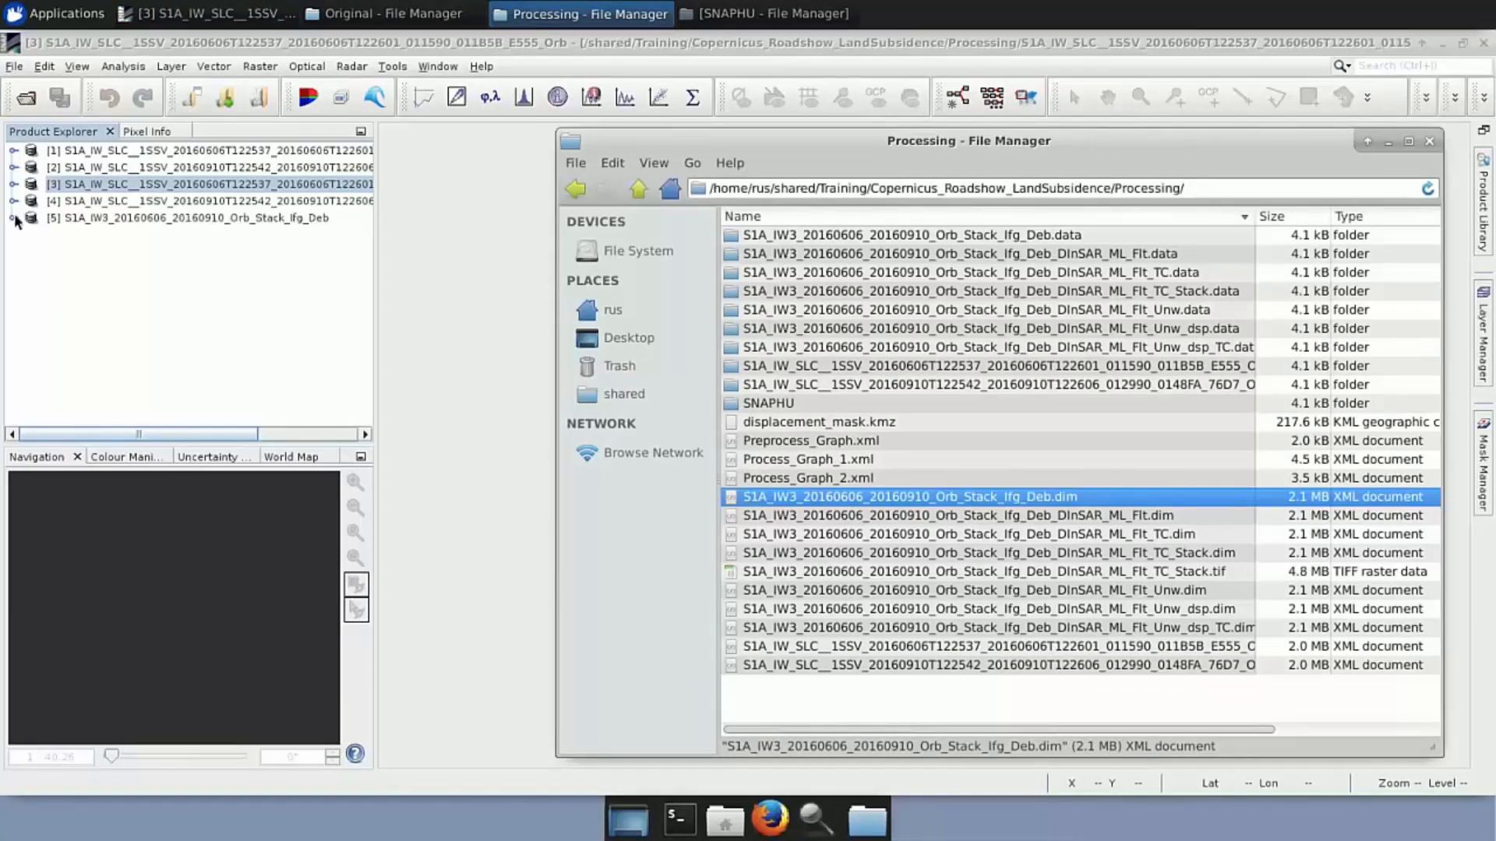
{"action": "left_click", "coordinate": [13, 218]}
{"action": "left_click", "coordinate": [31, 285]}
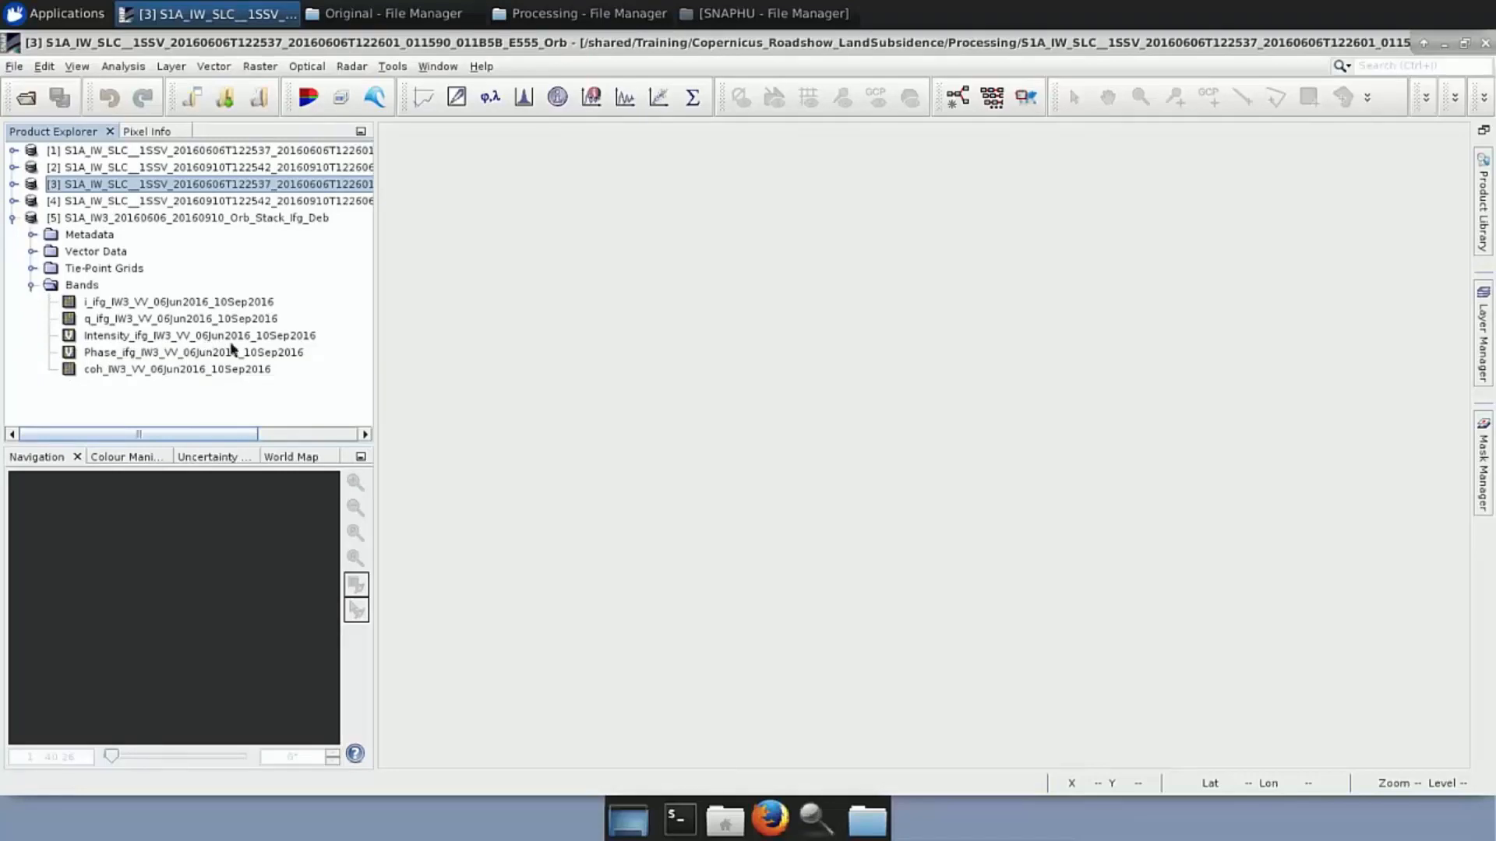
Display the Intensity, Phase and coherence bands of product [5] as images
{"action": "double_click", "coordinate": [265, 336]}
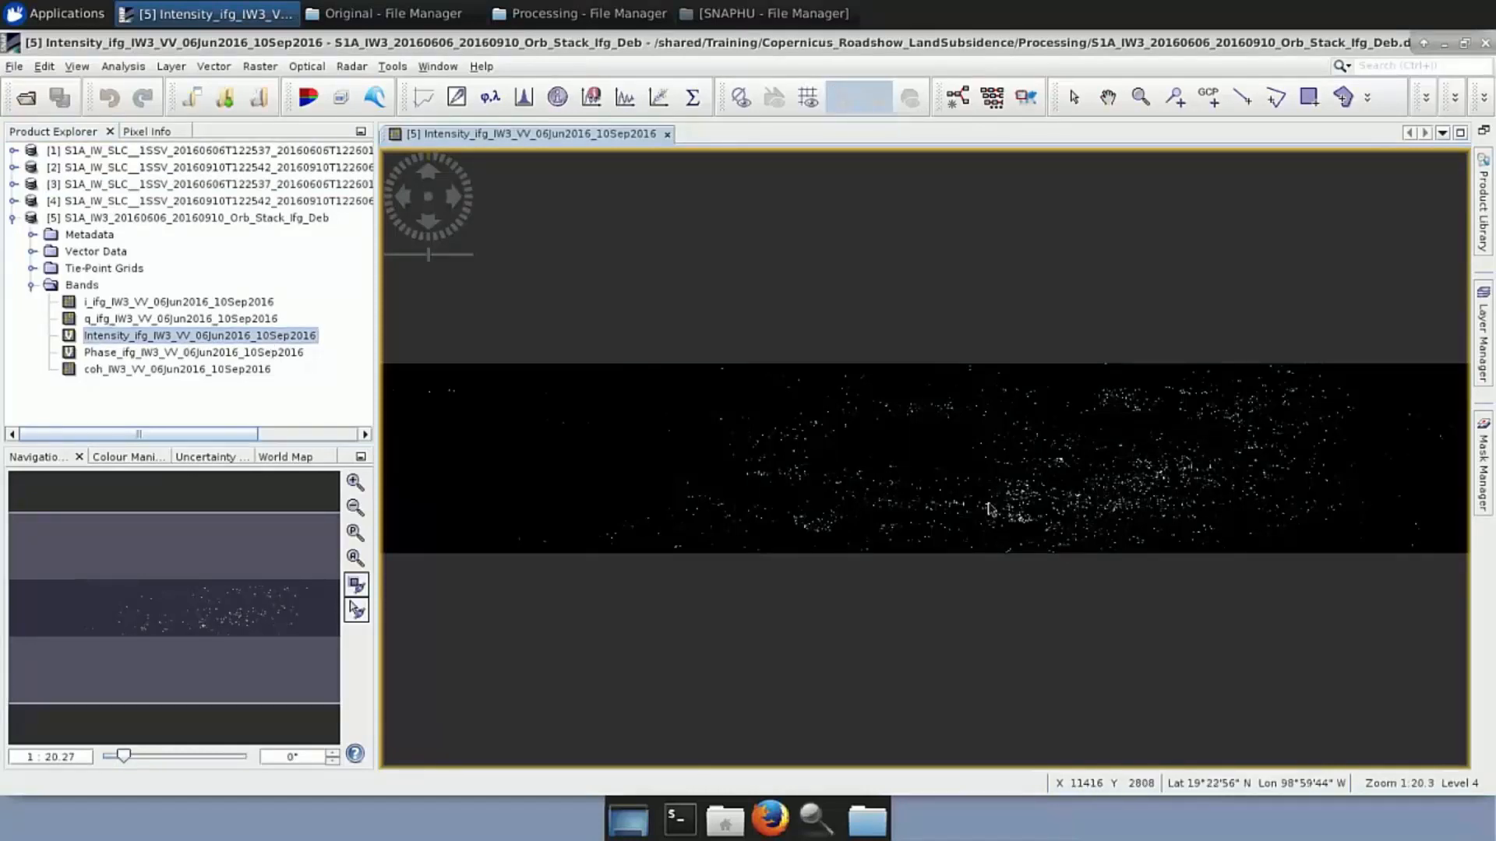
{"action": "scroll", "coordinate": [976, 494], "scroll_direction": "down", "scroll_amount": 2}
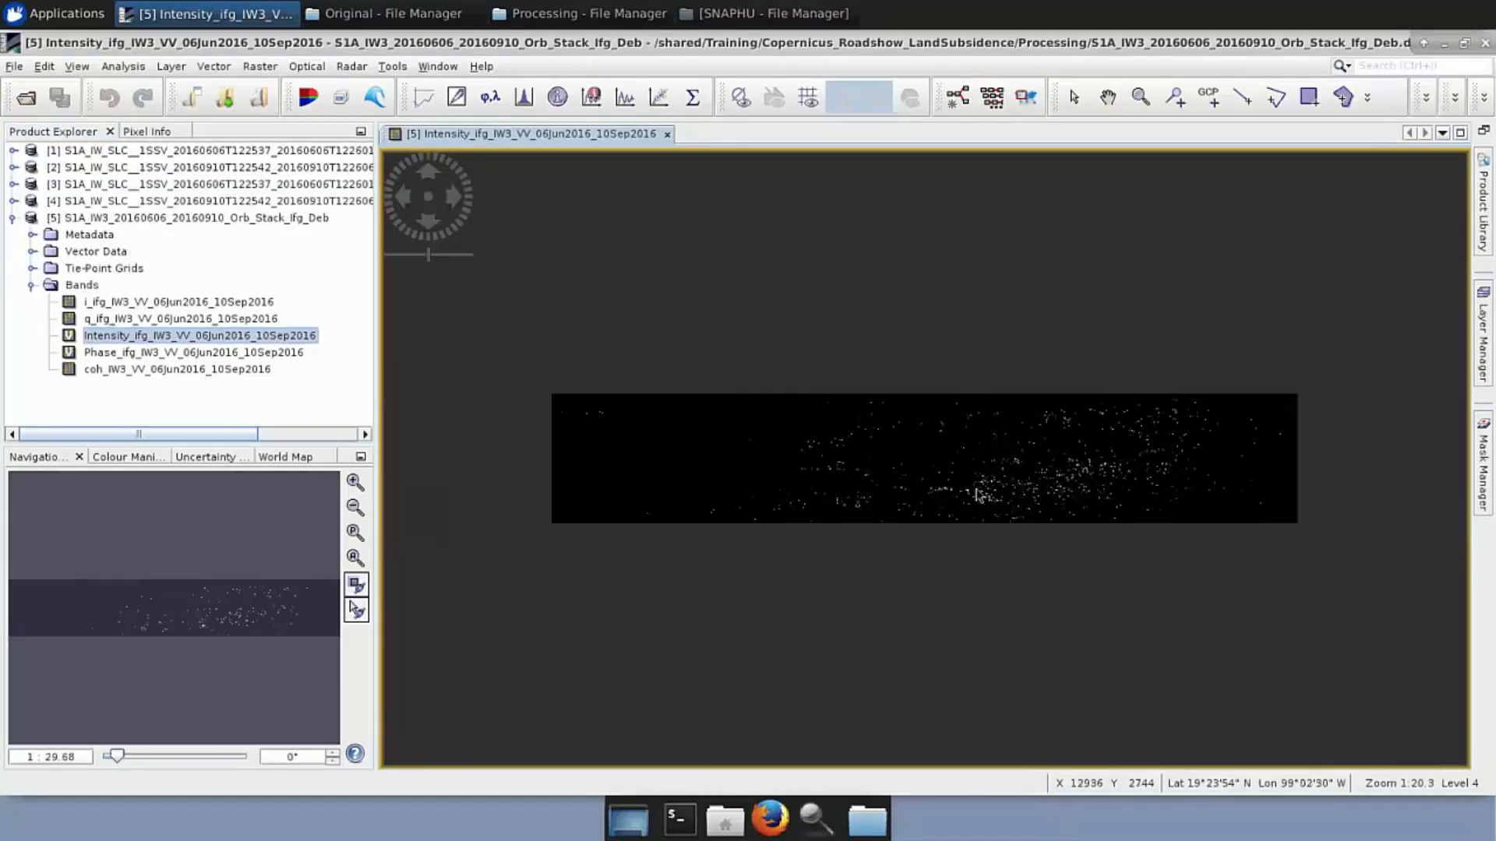
{"action": "scroll", "coordinate": [979, 495], "scroll_direction": "up", "scroll_amount": 8}
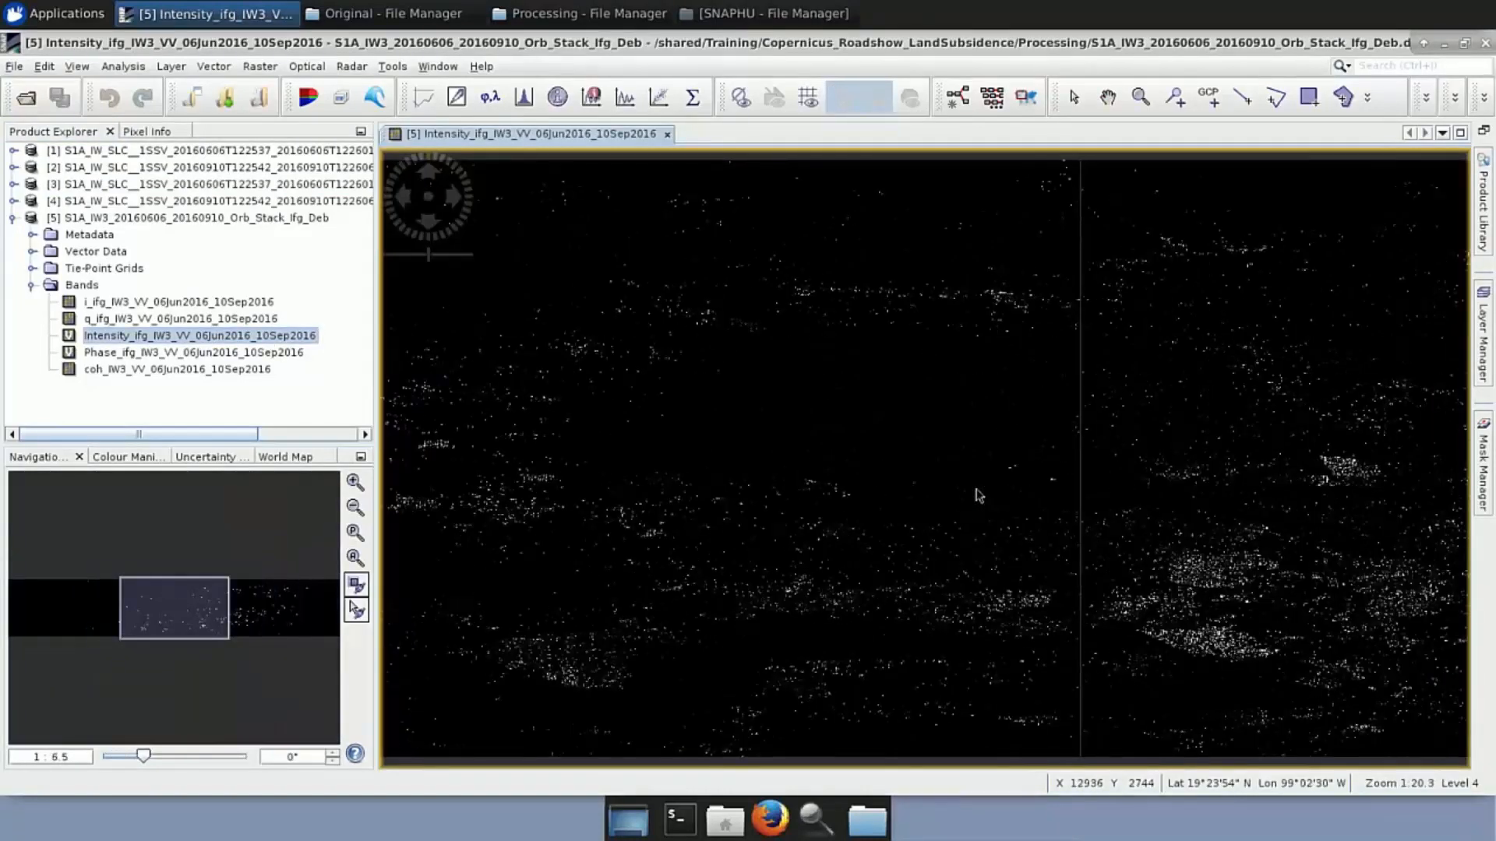
{"action": "scroll", "coordinate": [919, 464], "scroll_direction": "down", "scroll_amount": 2}
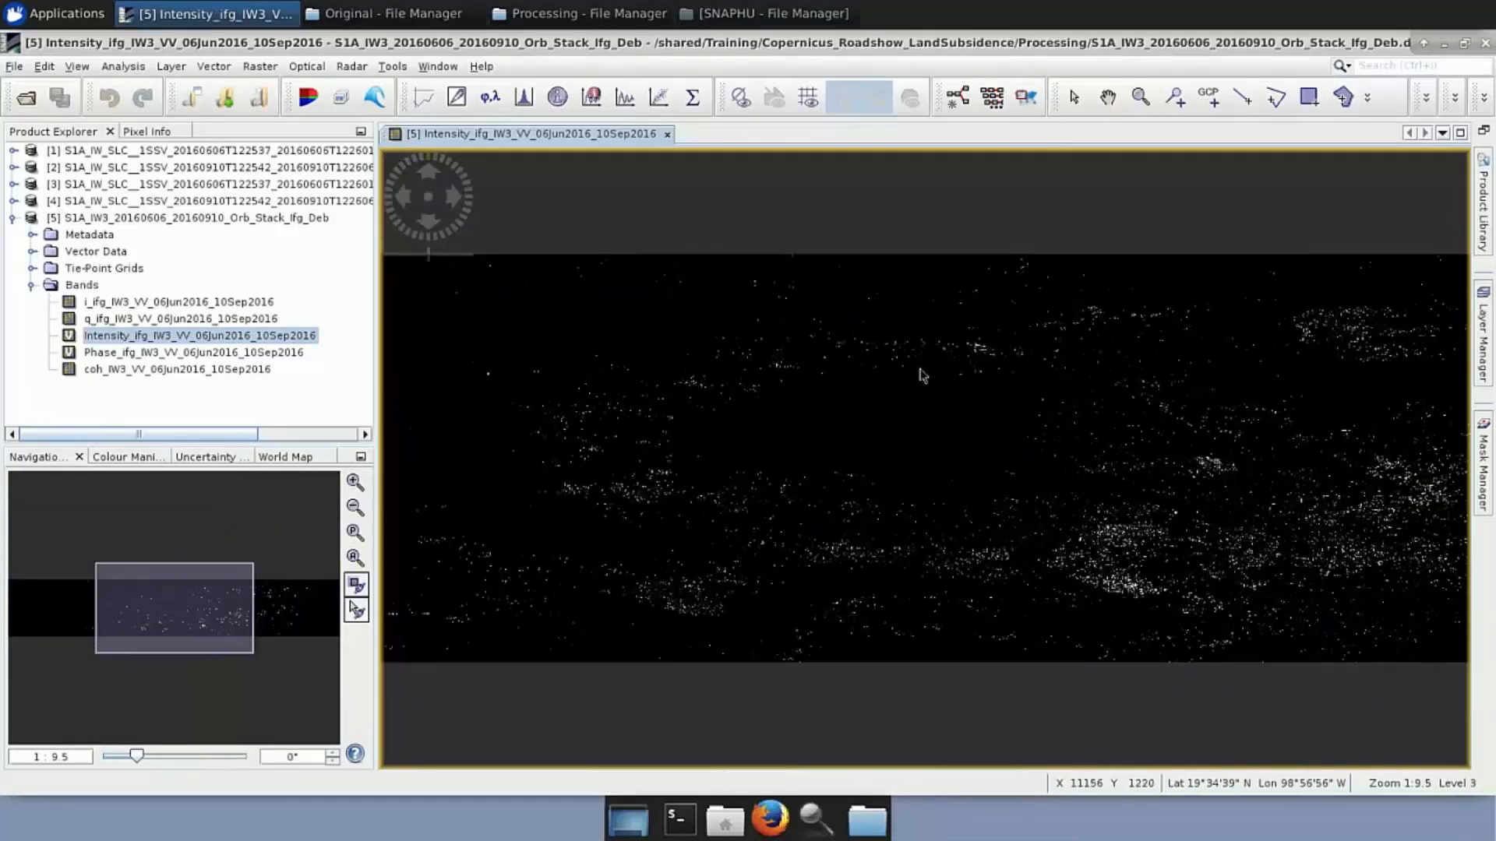
{"action": "double_click", "coordinate": [283, 352]}
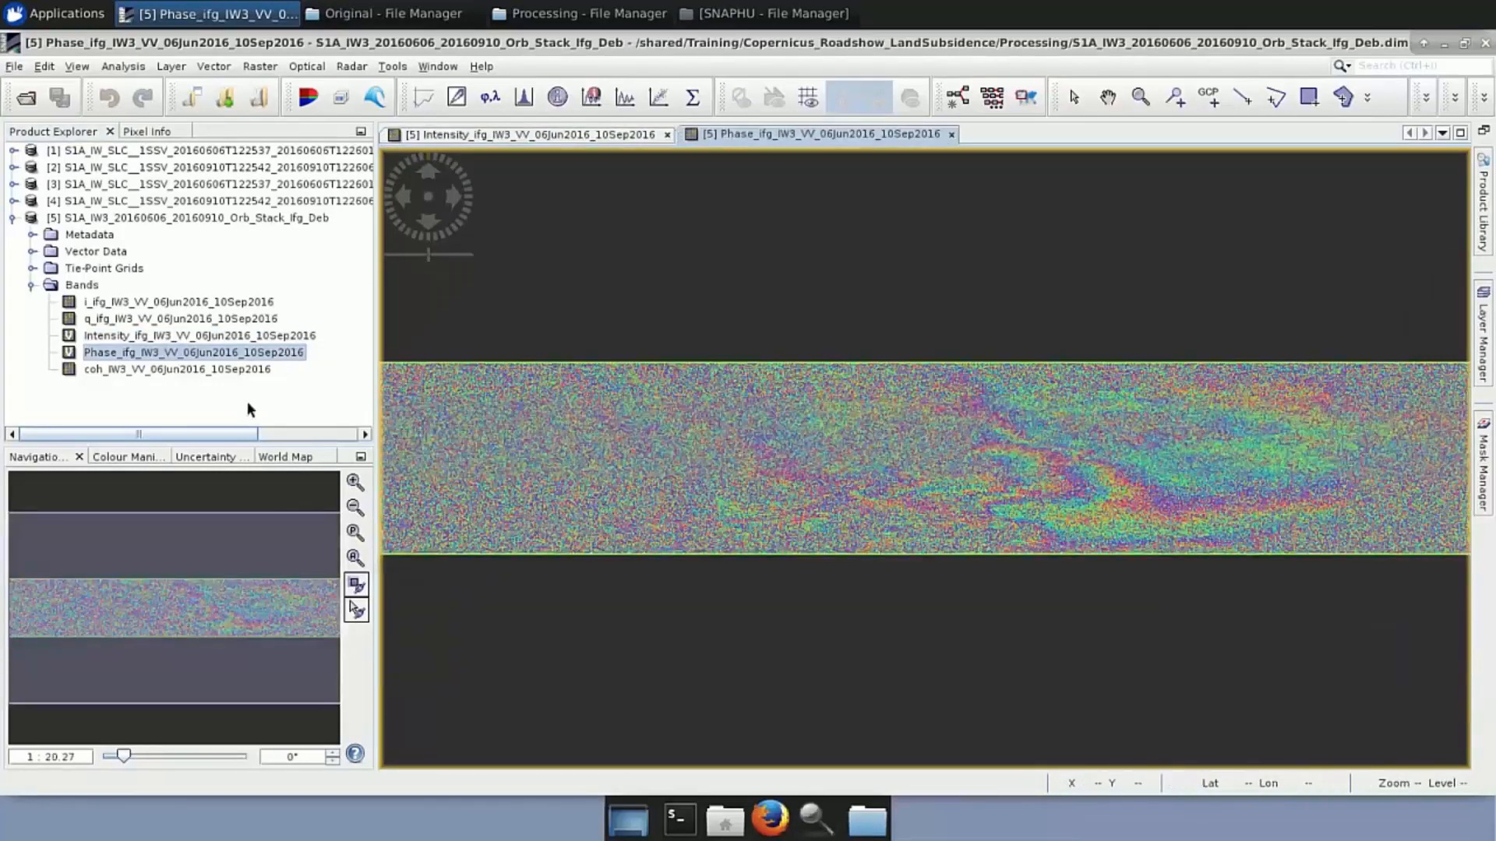
{"action": "double_click", "coordinate": [200, 370]}
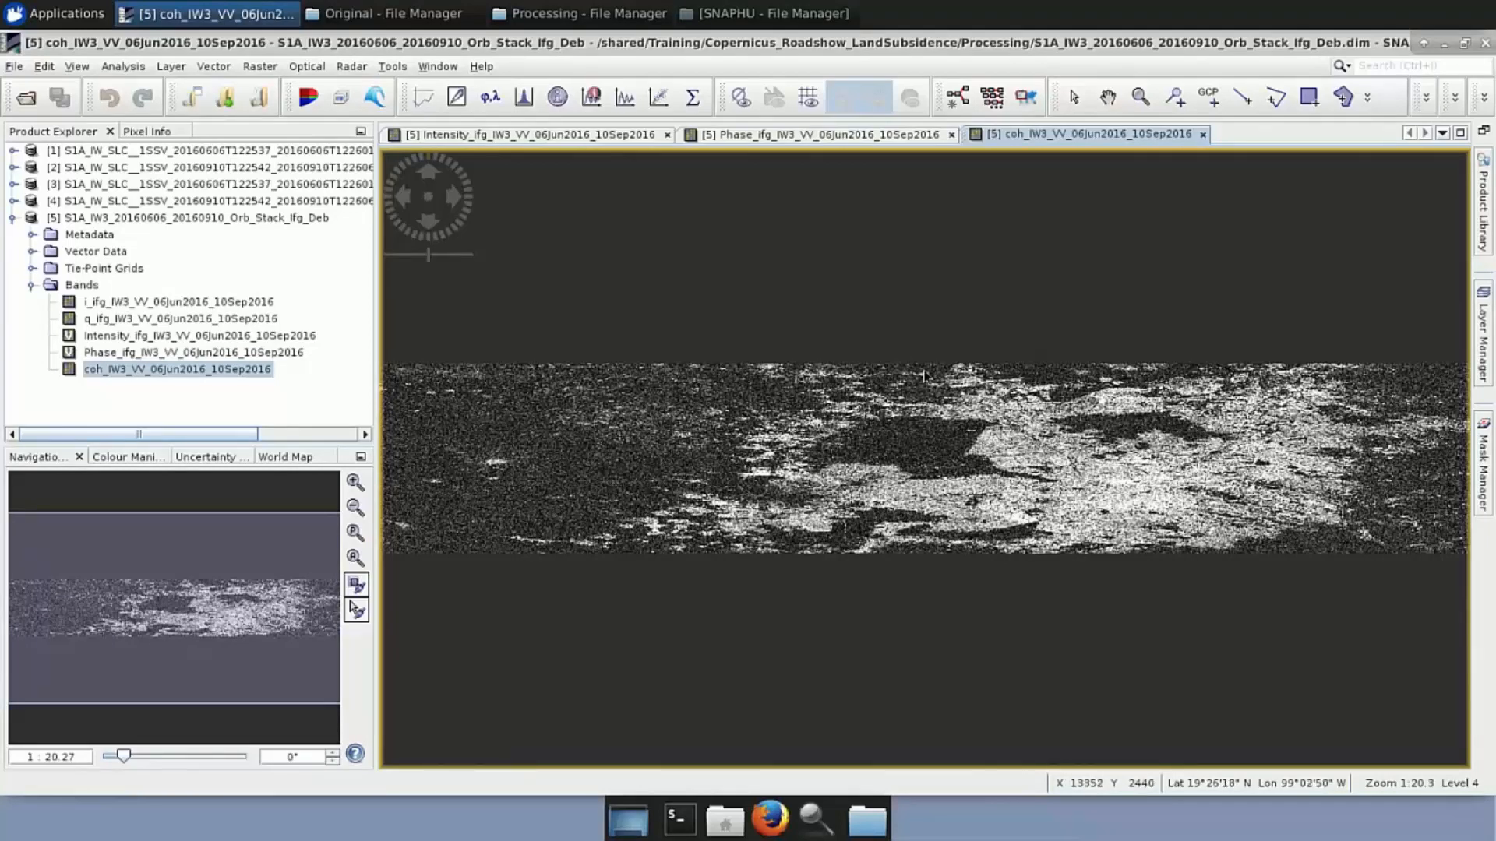
Close the Intensity, Phase and coherence image views
{"action": "left_click", "coordinate": [667, 135]}
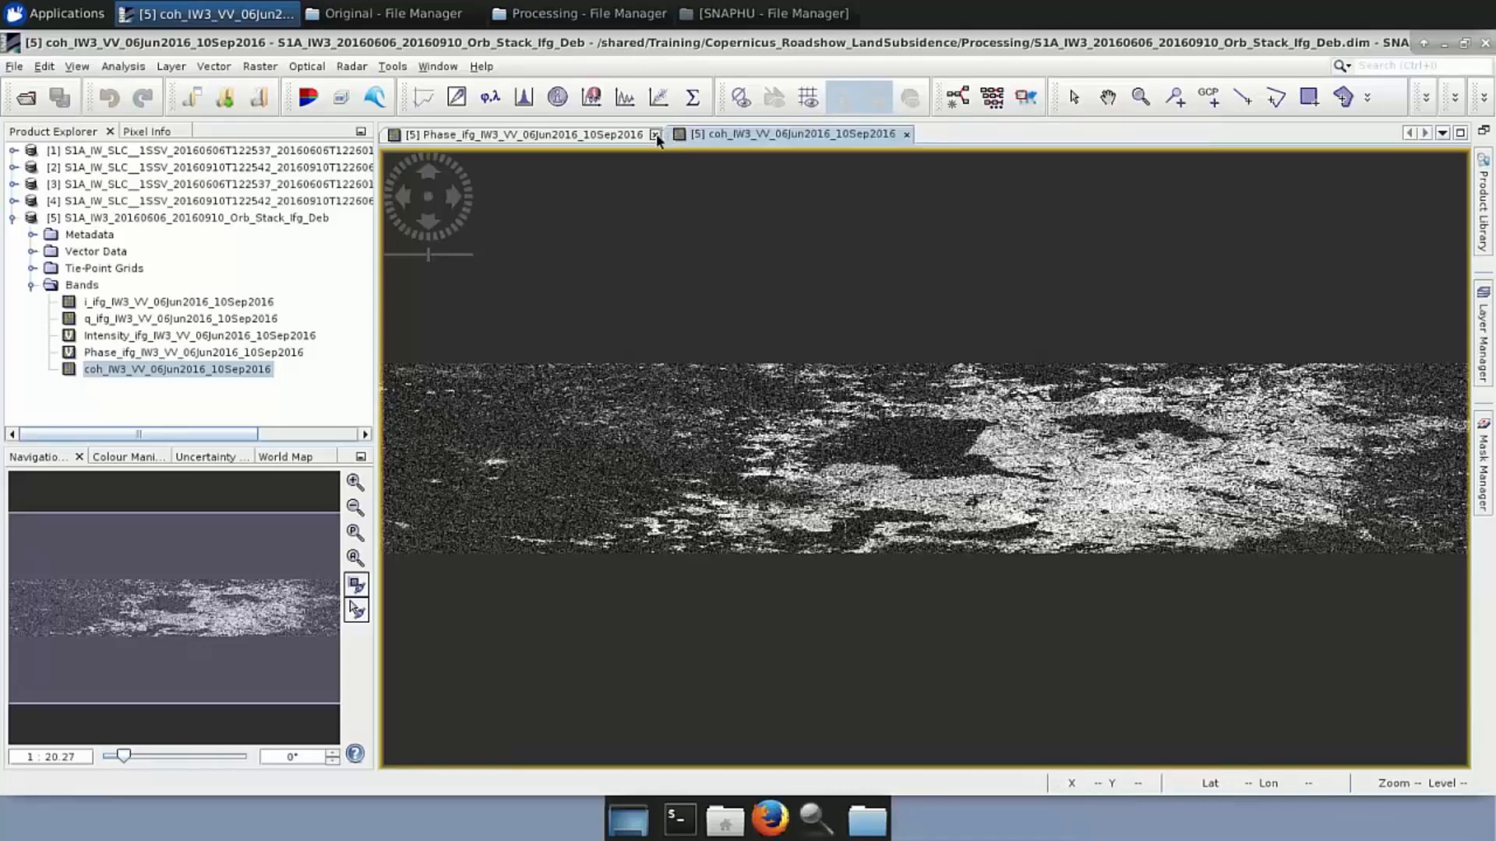
{"action": "left_click", "coordinate": [656, 136]}
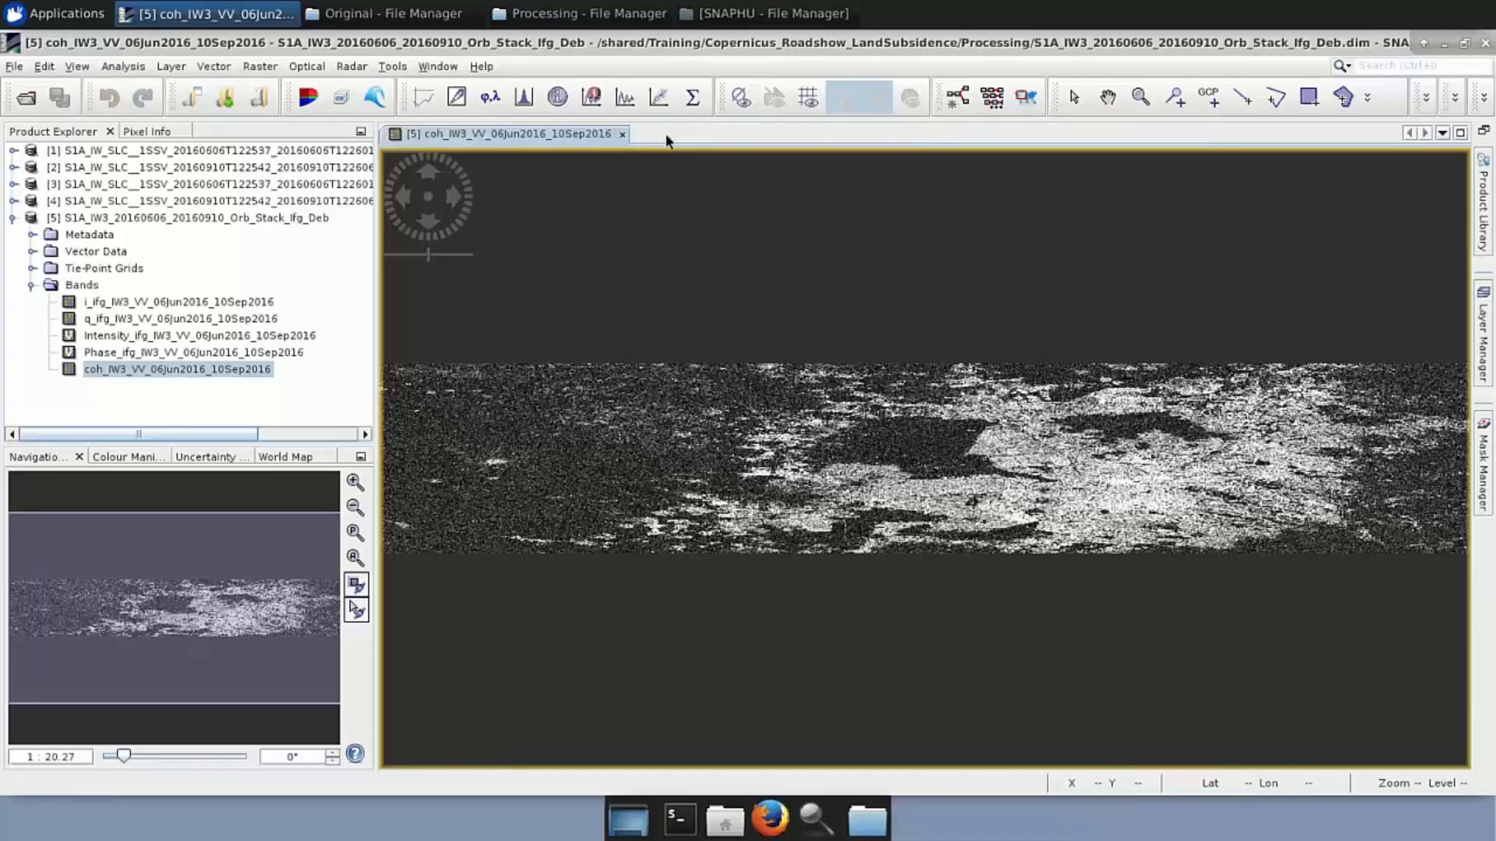
{"action": "left_click", "coordinate": [622, 134]}
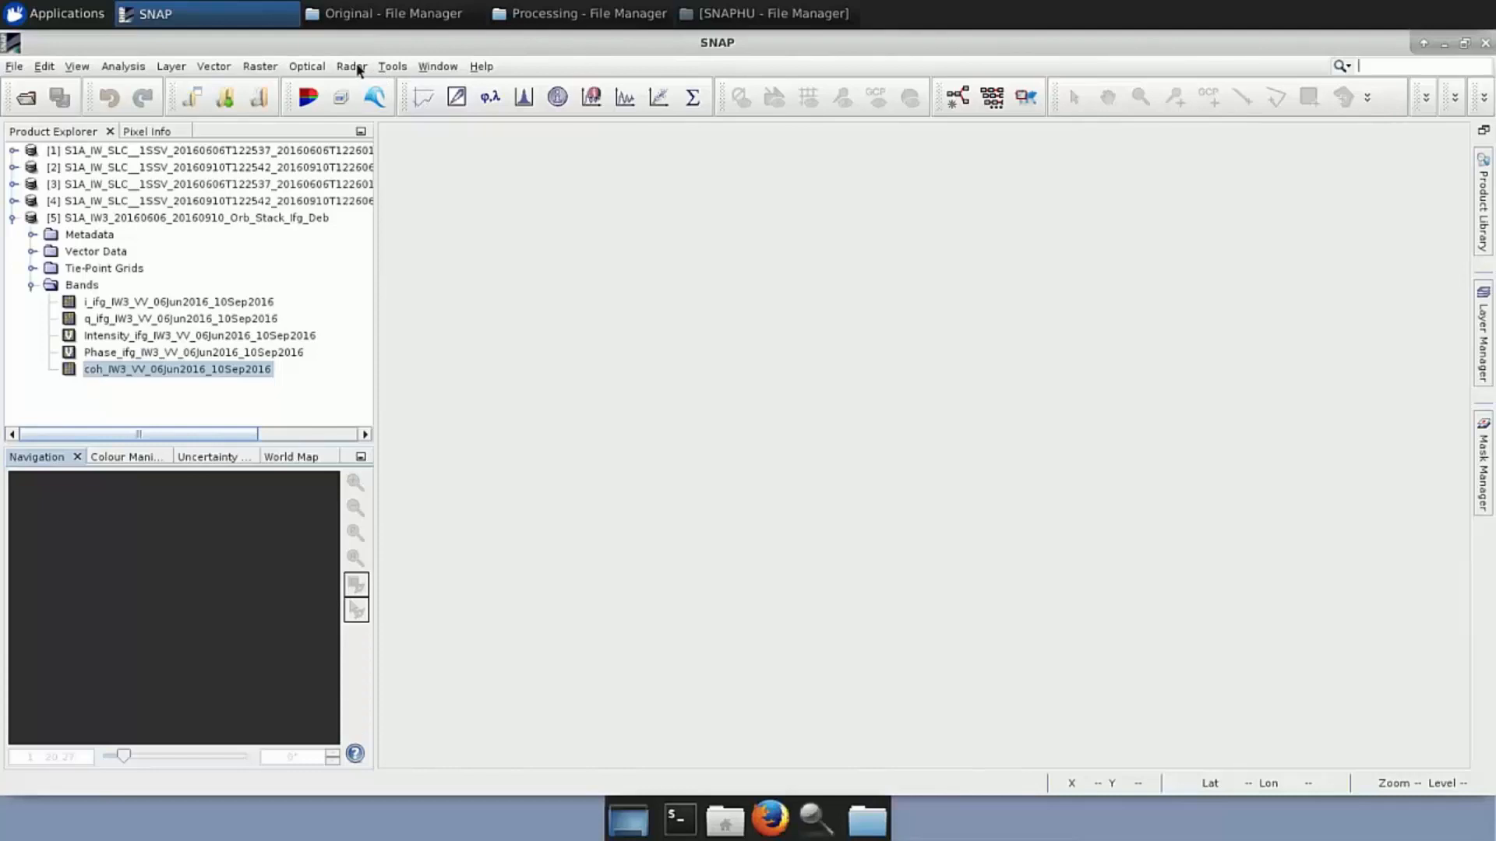
Open a new Graph Builder graph from Tools and widen its window
{"action": "left_click", "coordinate": [392, 66]}
{"action": "left_click", "coordinate": [428, 148]}
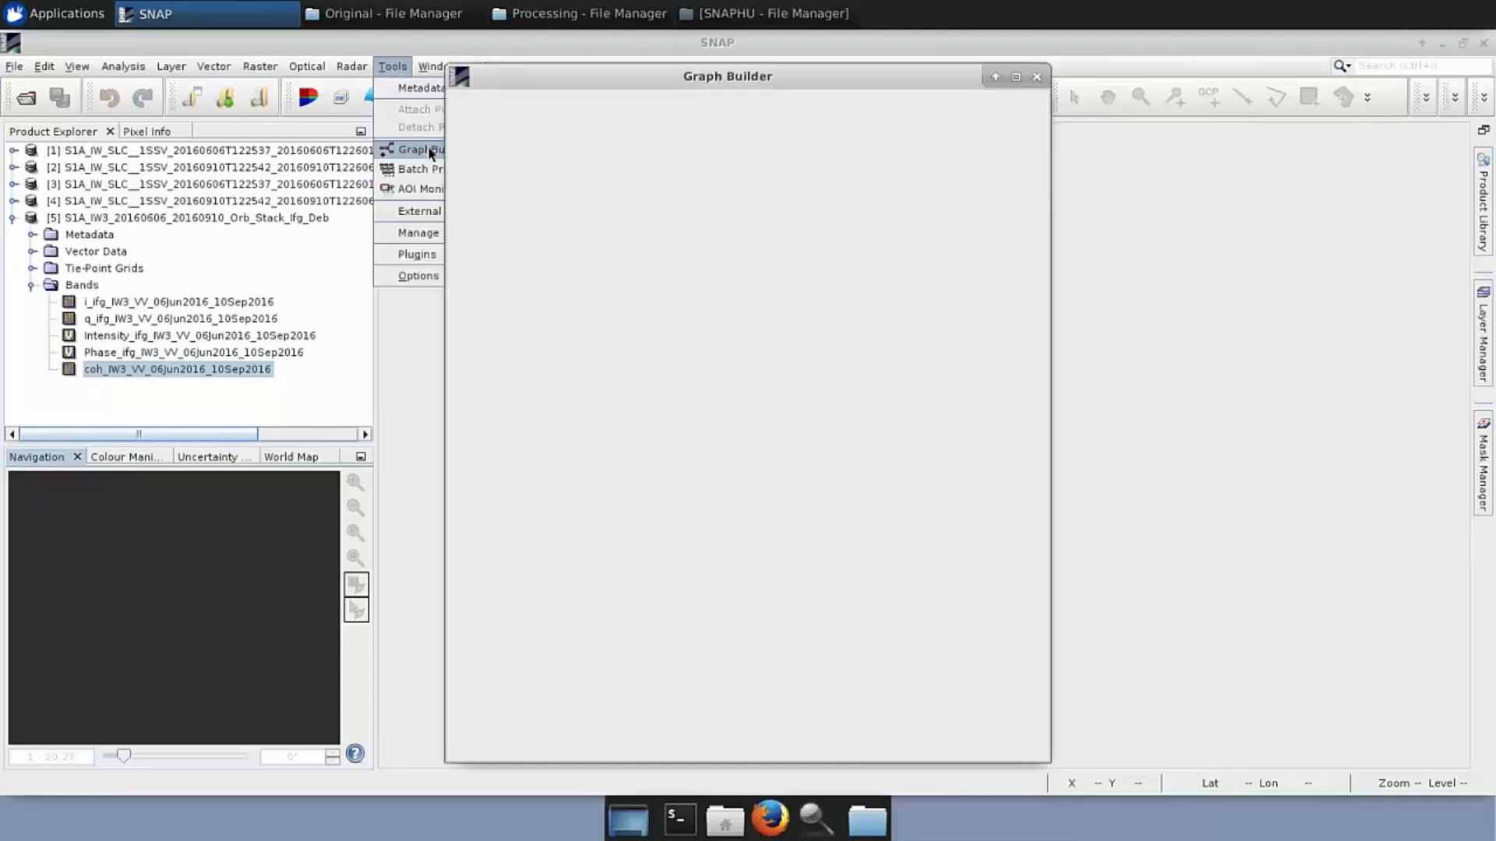
{"action": "left_click_drag", "start_coordinate": [1045, 295], "coordinate": [1440, 295]}
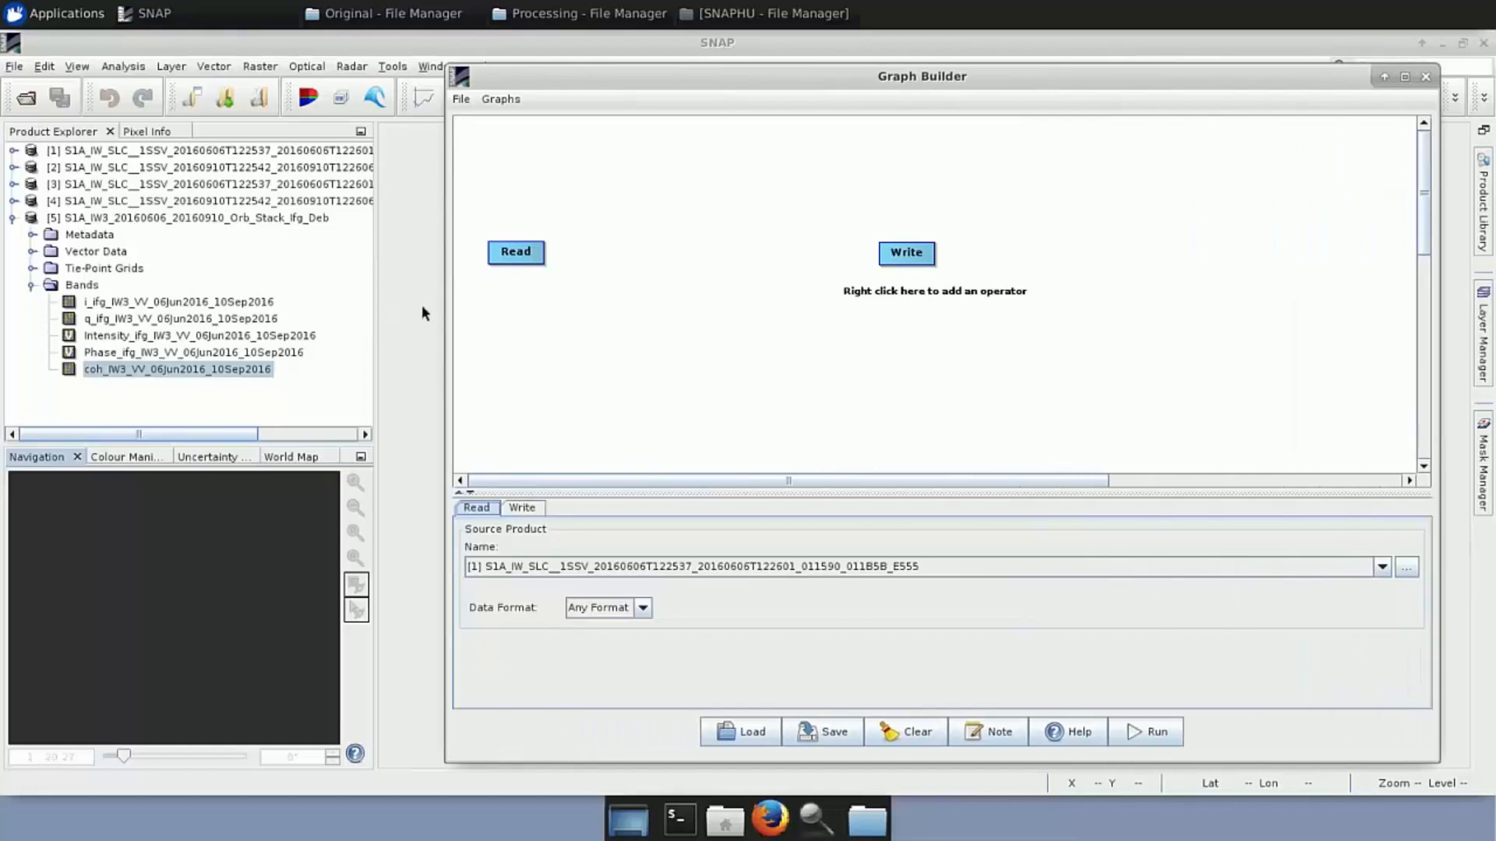
{"action": "left_click_drag", "start_coordinate": [452, 300], "coordinate": [353, 301]}
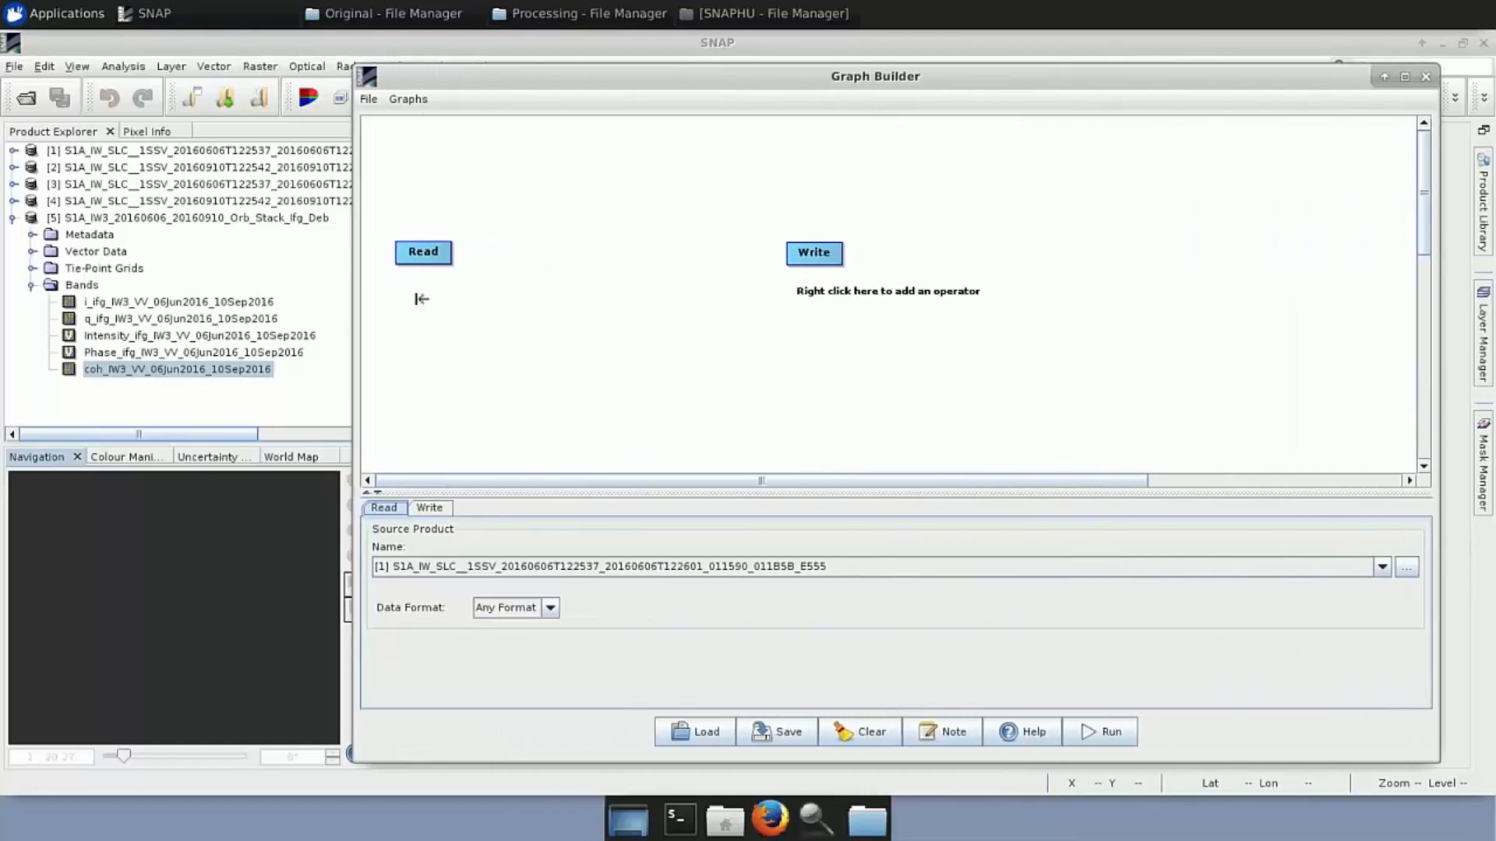
Delete the default Write node and set Read's source to product [5], _Orb_Stack_Ifg_Deb
{"action": "right_click", "coordinate": [821, 250]}
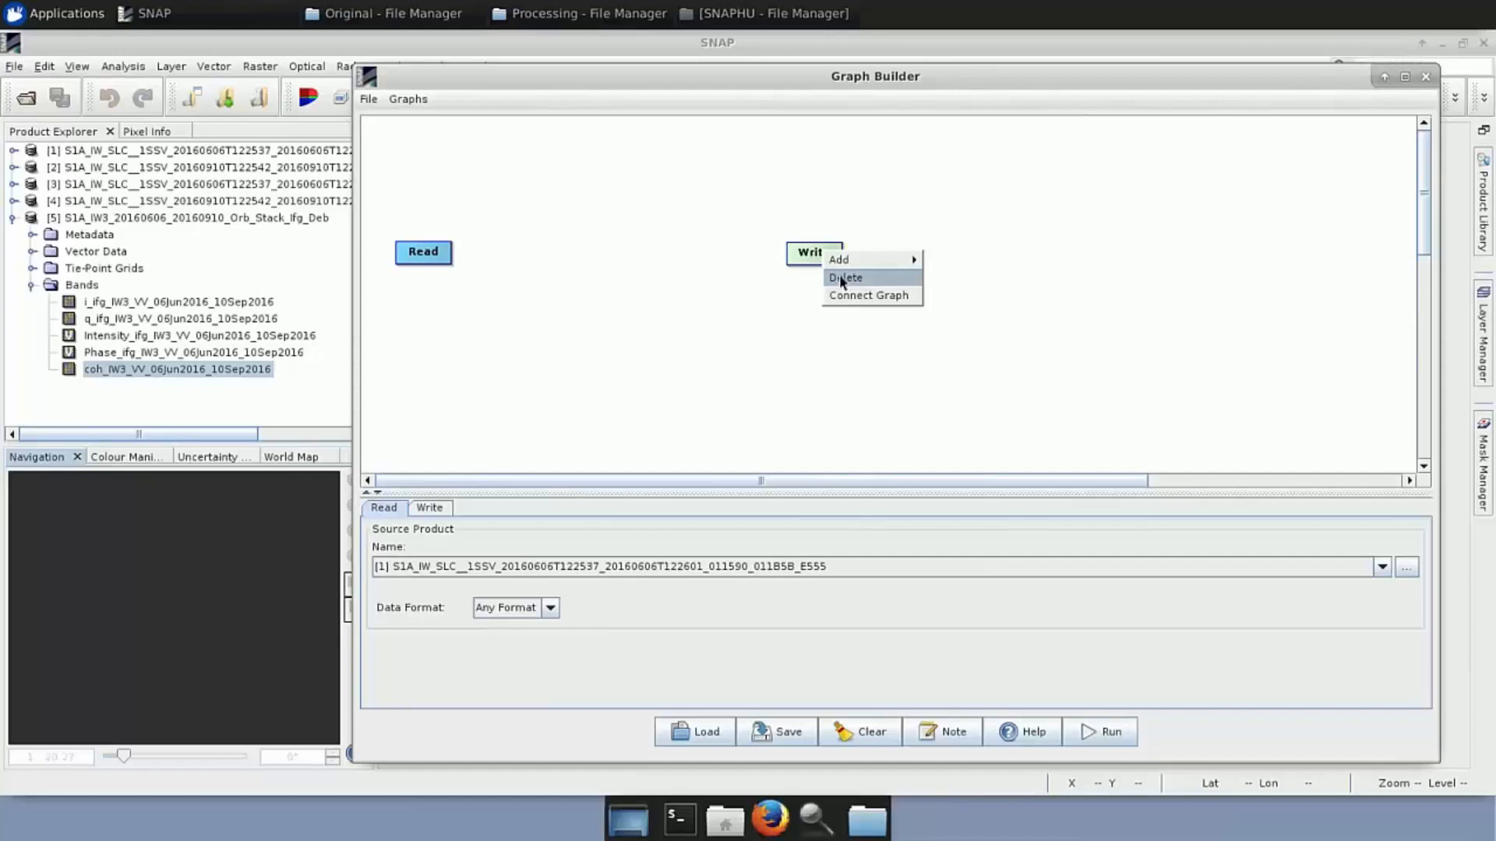
{"action": "left_click", "coordinate": [842, 279]}
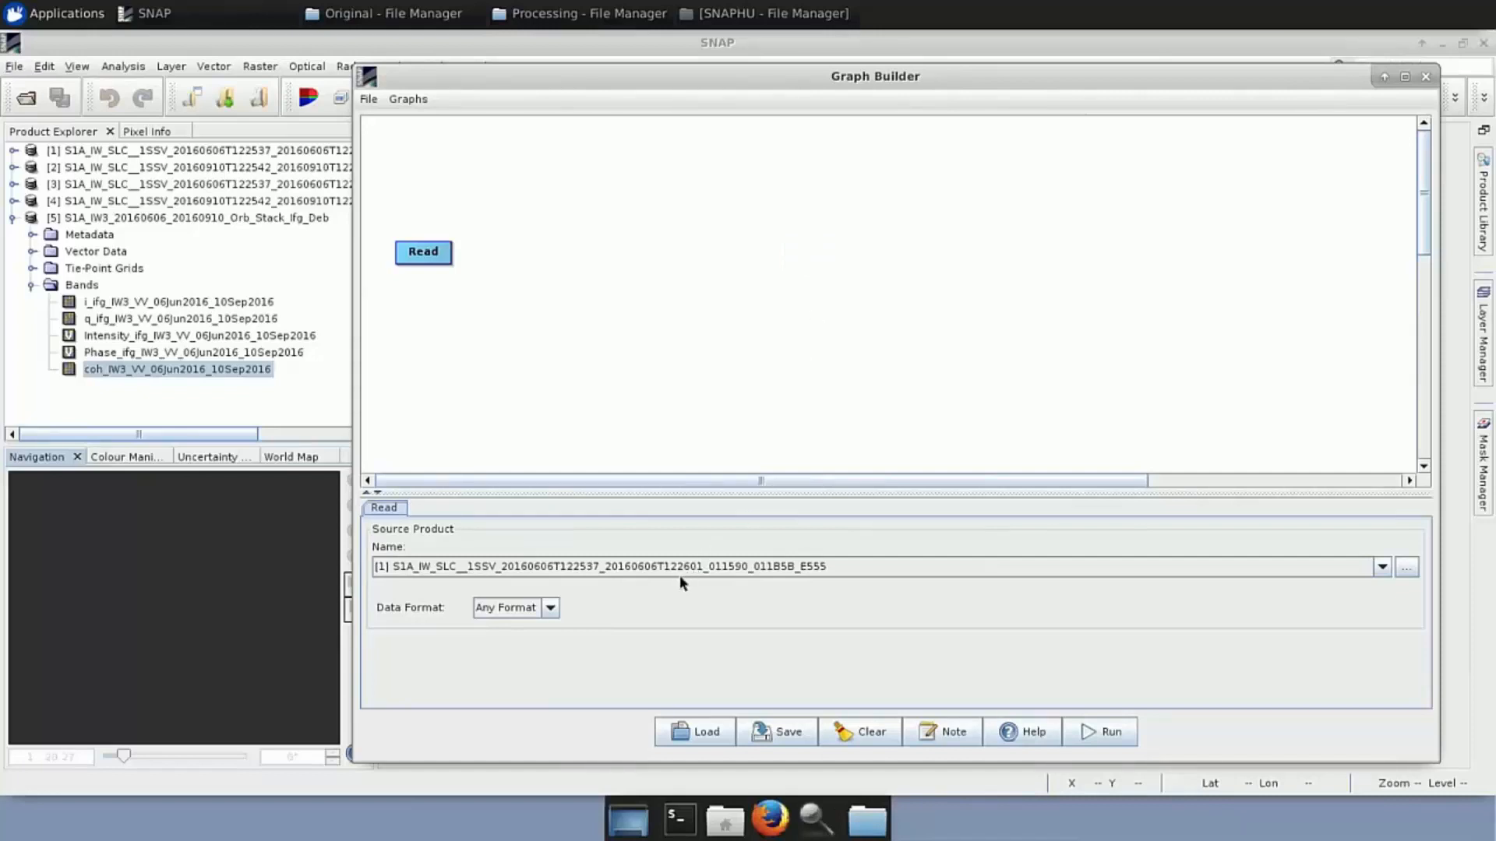
{"action": "left_click", "coordinate": [1381, 568]}
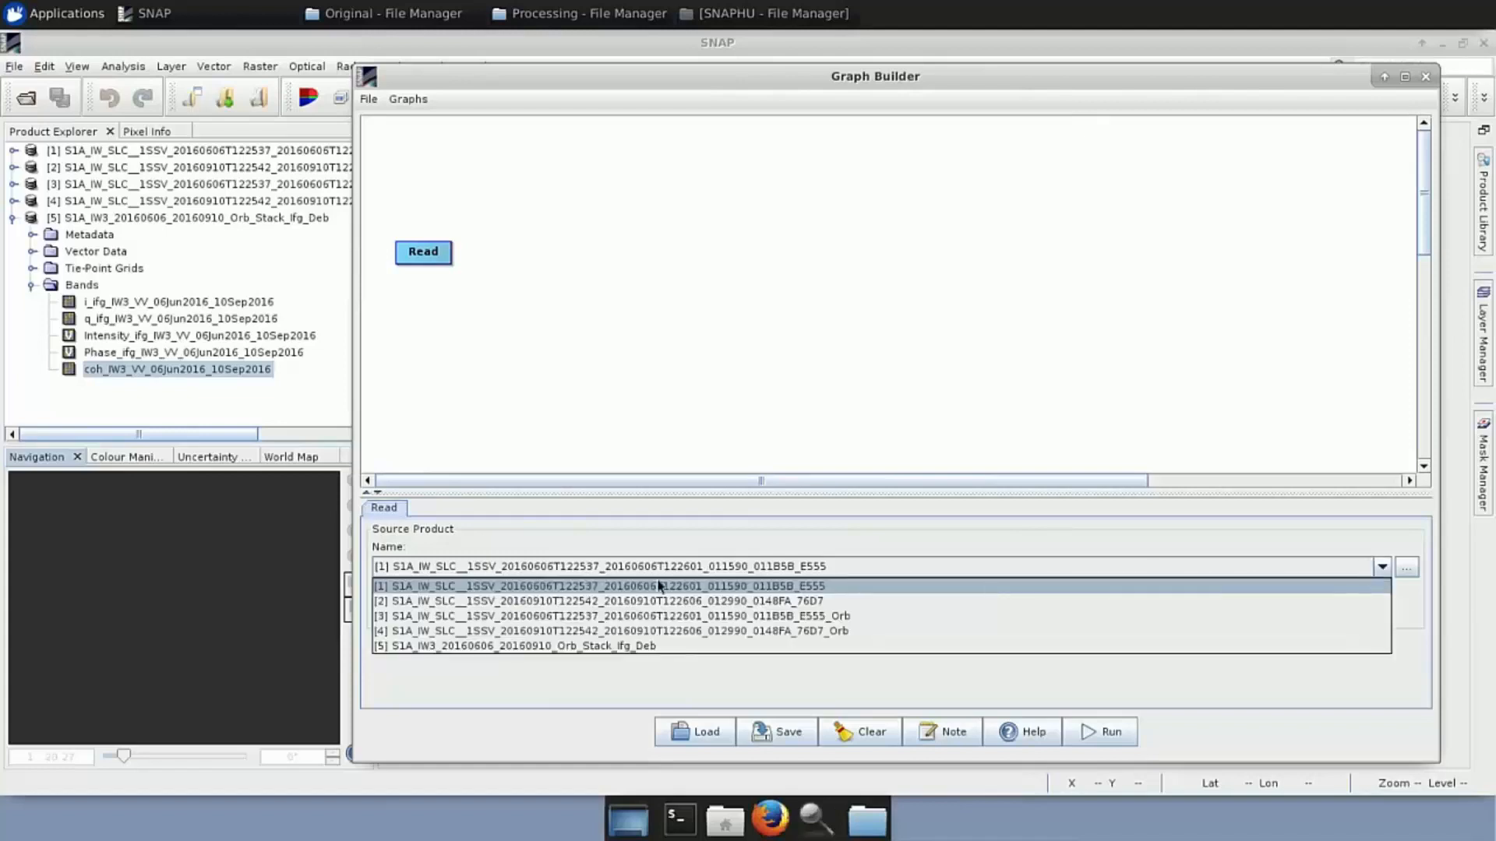
{"action": "left_click", "coordinate": [488, 646]}
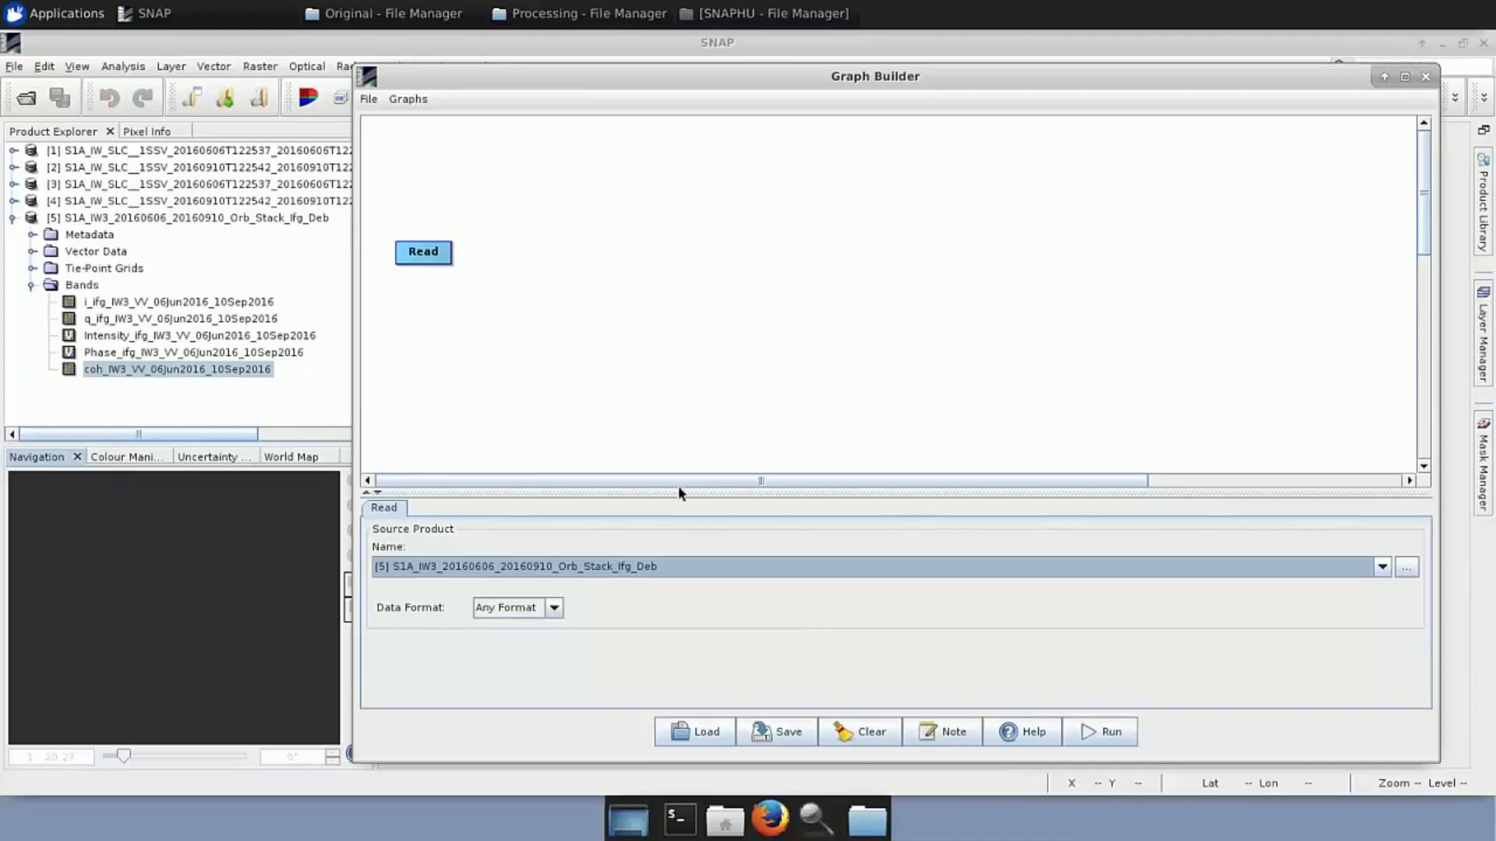
Add a TopoPhaseRemoval node from Radar > Interferometric > Products and place it next to Read
{"action": "right_click", "coordinate": [497, 254]}
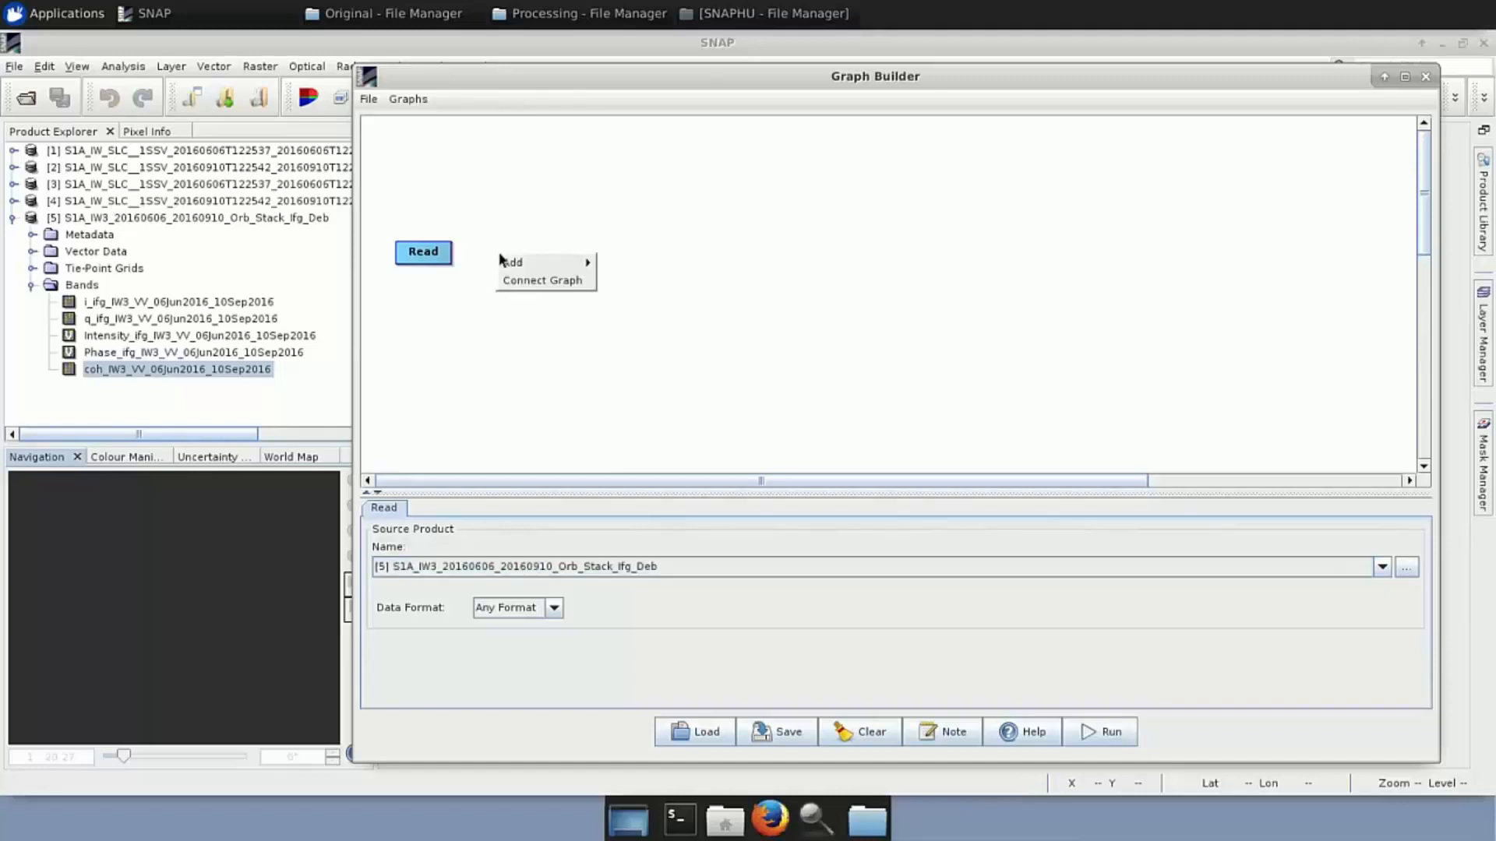
{"action": "mouse_move", "coordinate": [510, 265]}
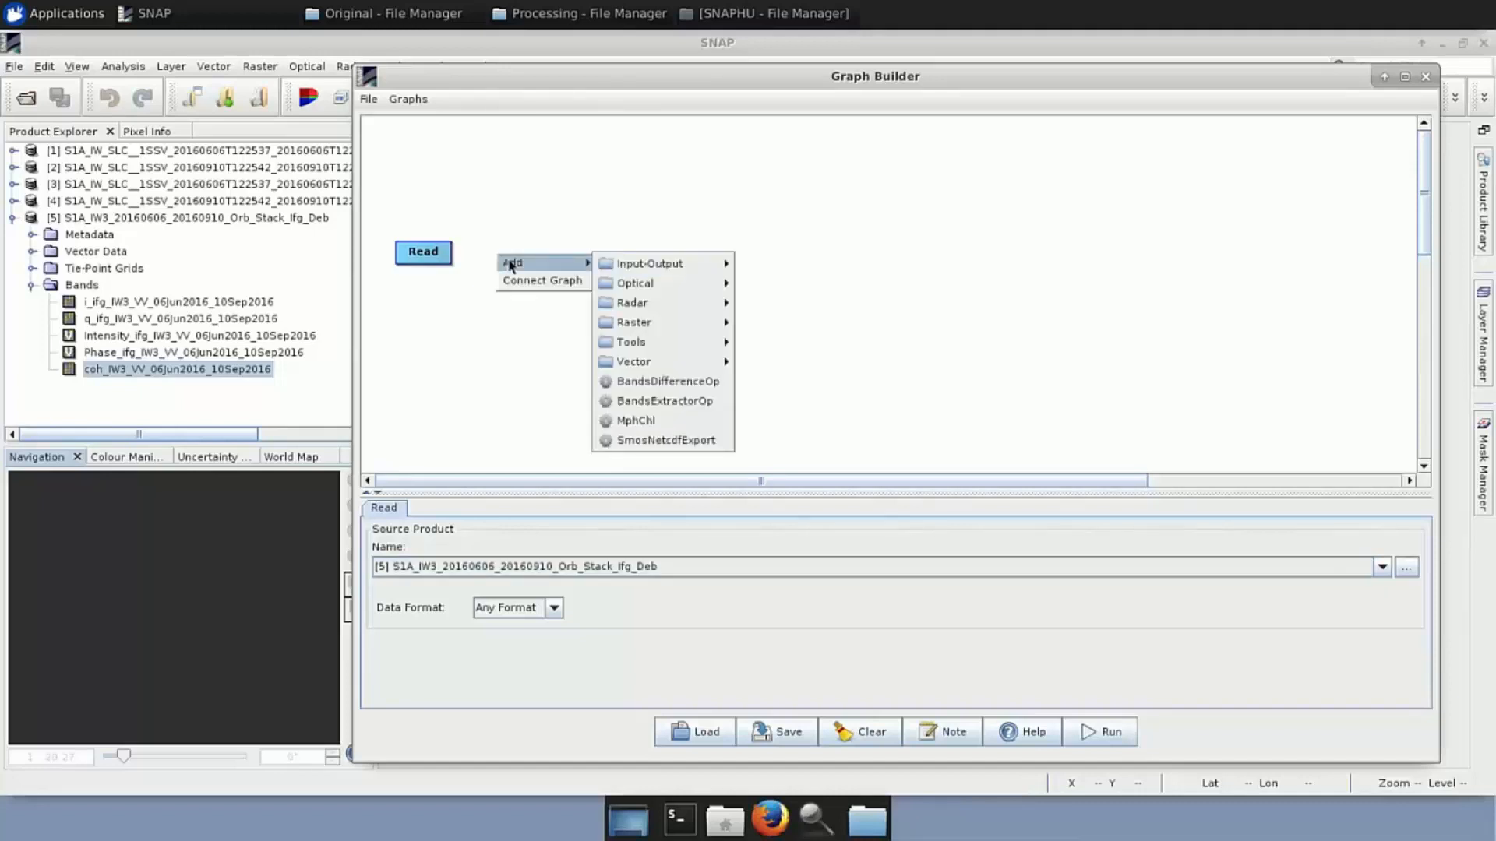
{"action": "mouse_move", "coordinate": [586, 264]}
{"action": "mouse_move", "coordinate": [659, 308]}
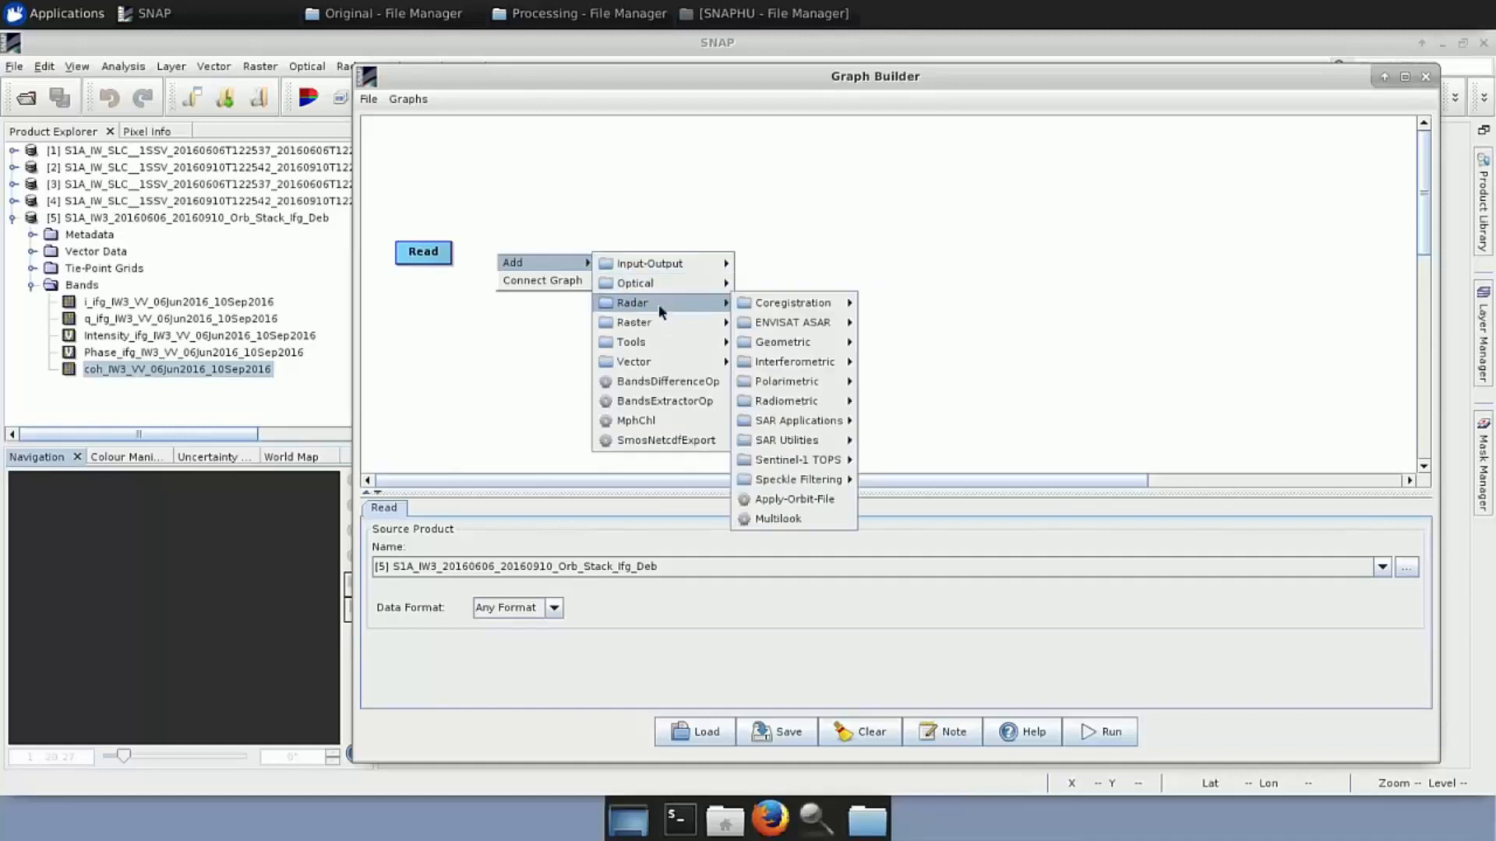
{"action": "mouse_move", "coordinate": [820, 363]}
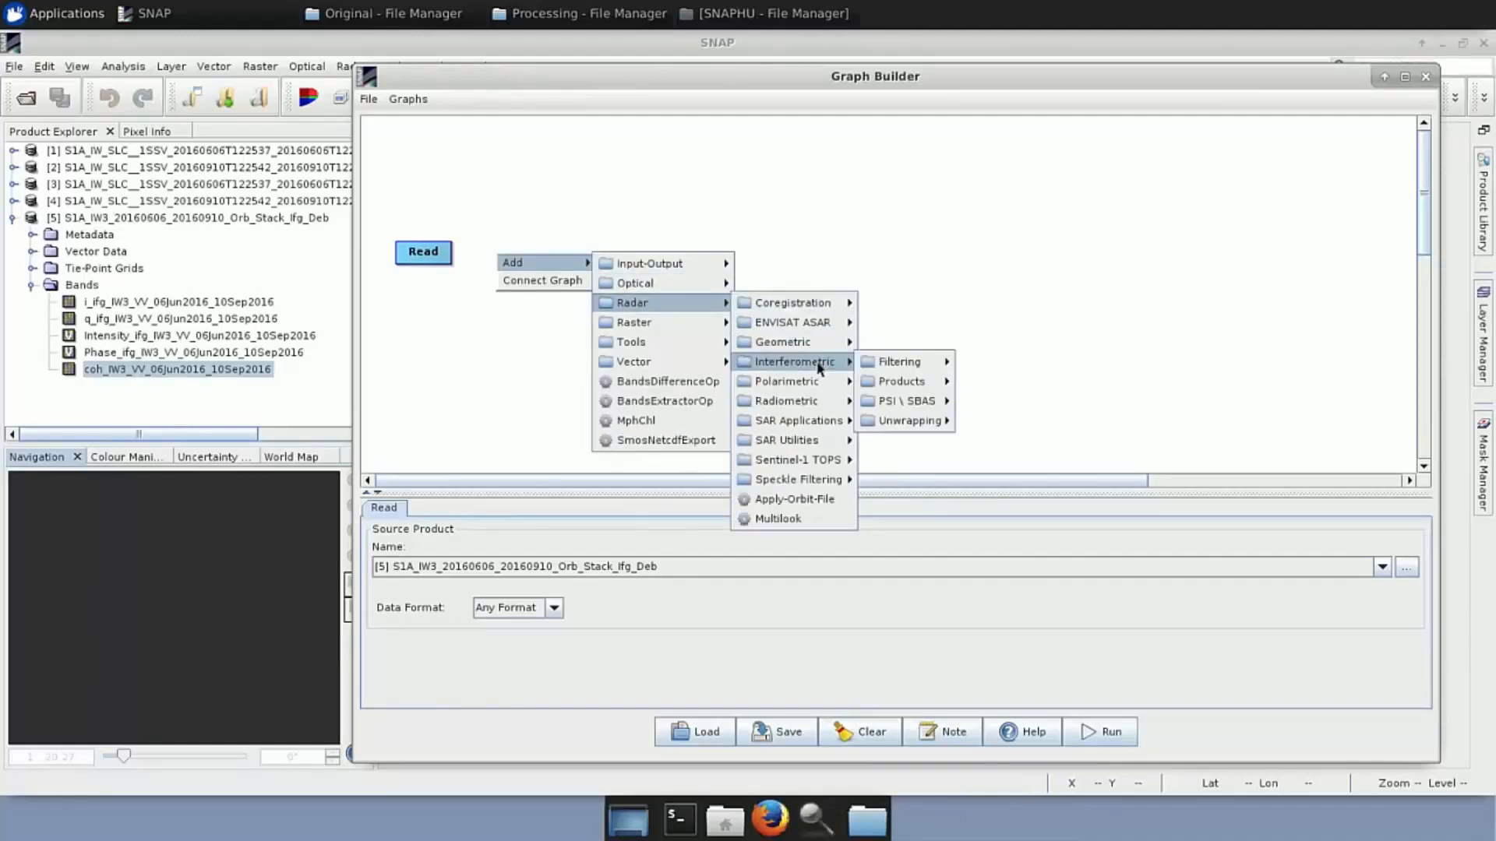
{"action": "mouse_move", "coordinate": [937, 387]}
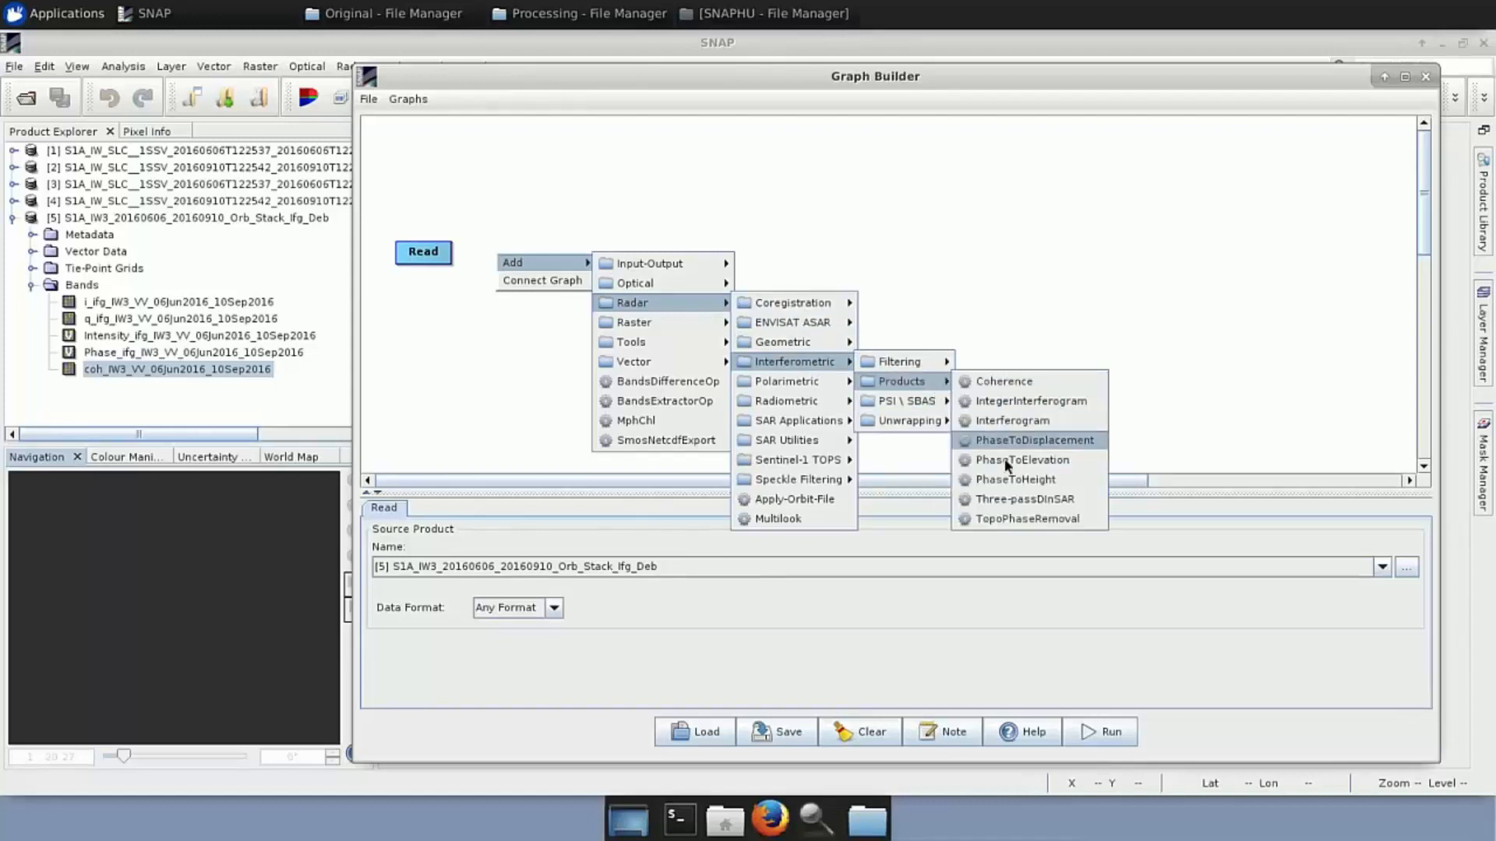
{"action": "left_click", "coordinate": [1010, 518]}
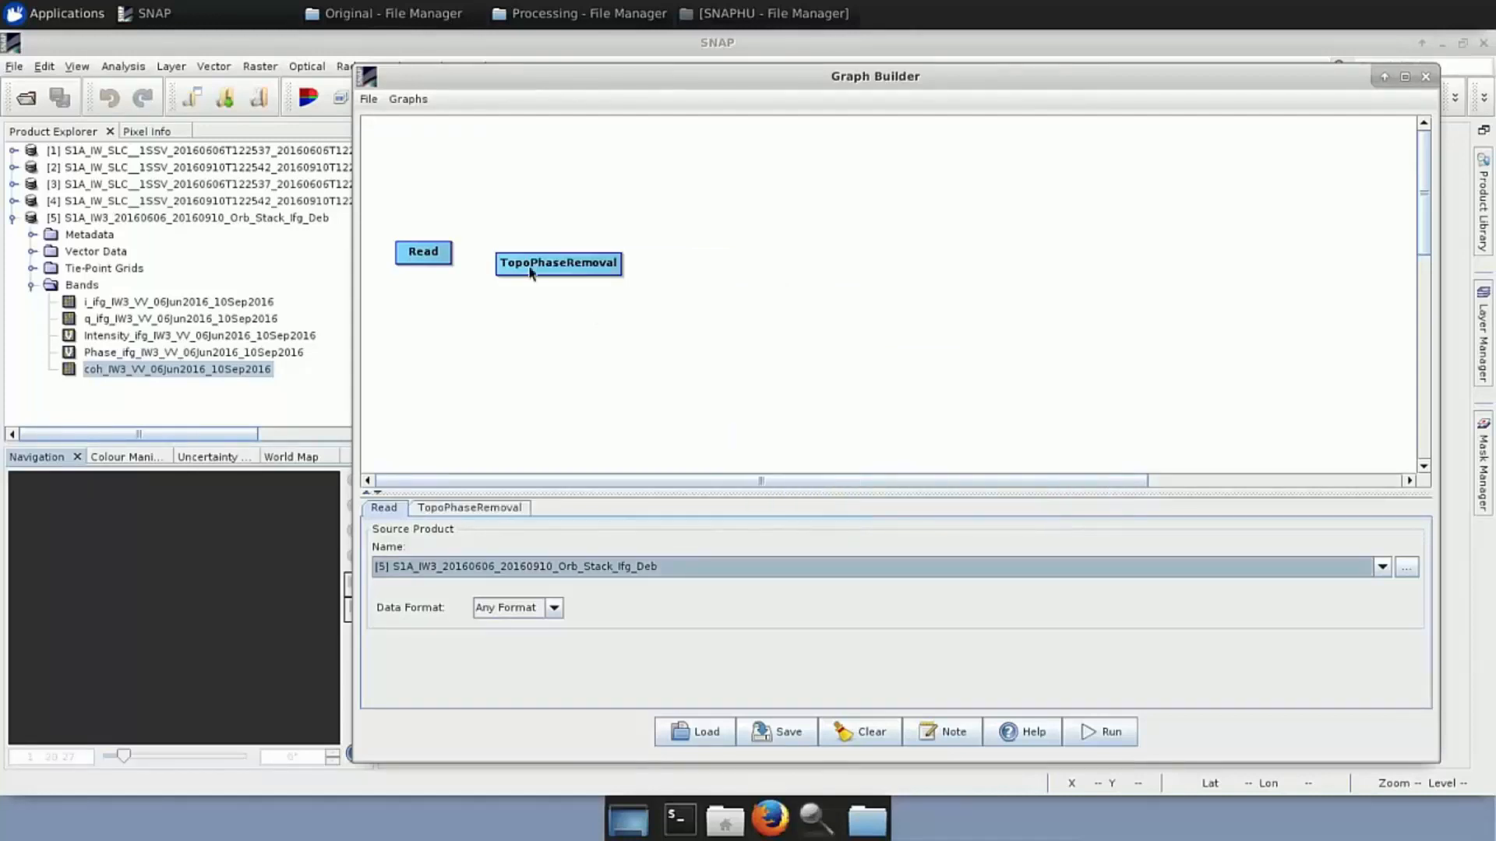
{"action": "mouse_move", "coordinate": [528, 266]}
{"action": "left_mouse_down"}
{"action": "mouse_move", "coordinate": [452, 254]}
{"action": "mouse_move", "coordinate": [512, 261]}
{"action": "left_mouse_up"}
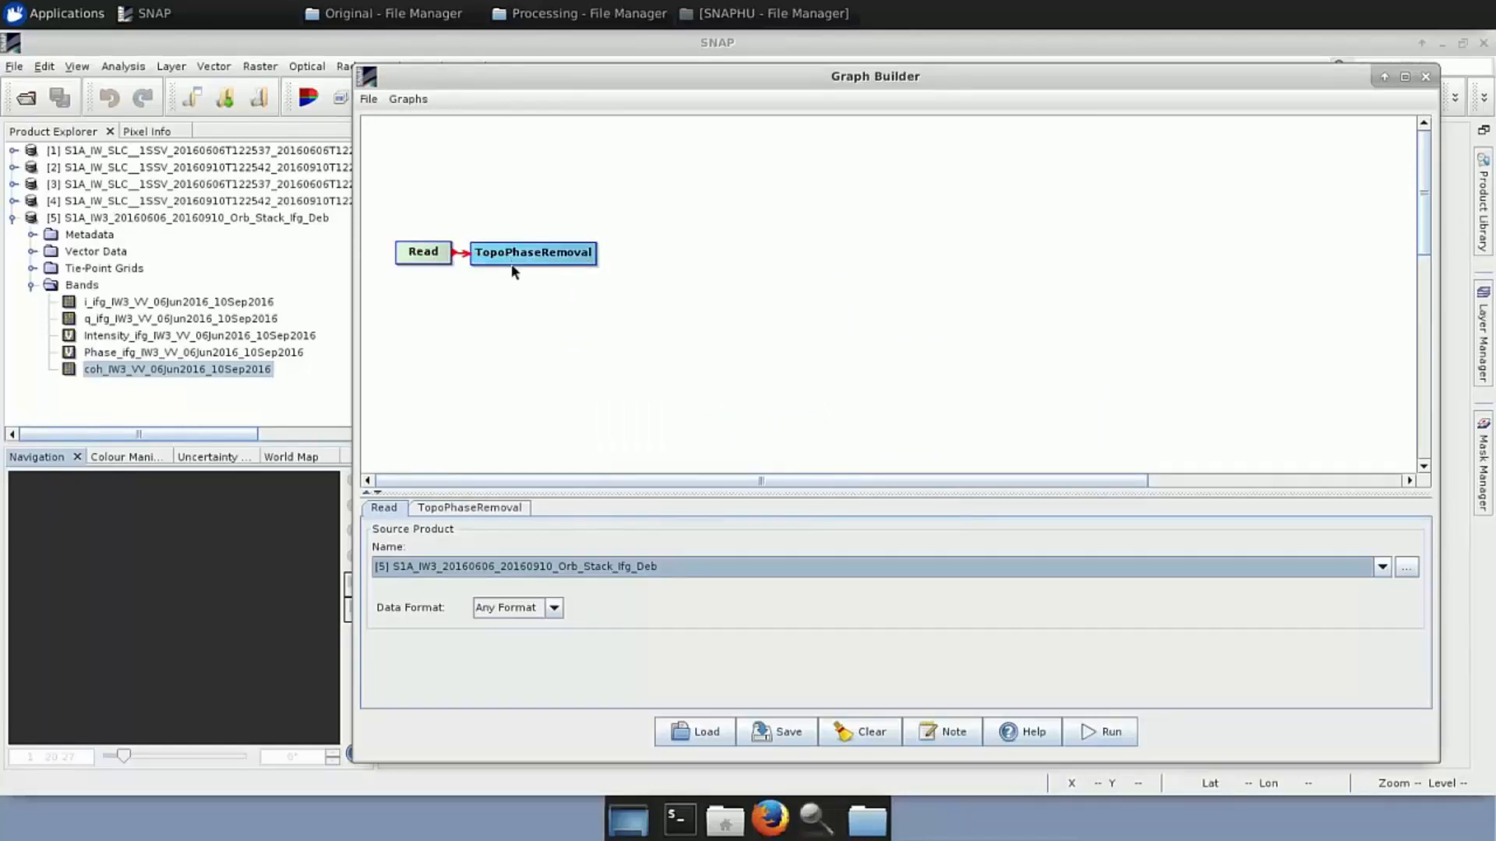
Set TopoPhaseRemoval's DEM to SRTM 1Sec HGT and enable the topographic phase band output
{"action": "left_click", "coordinate": [488, 508]}
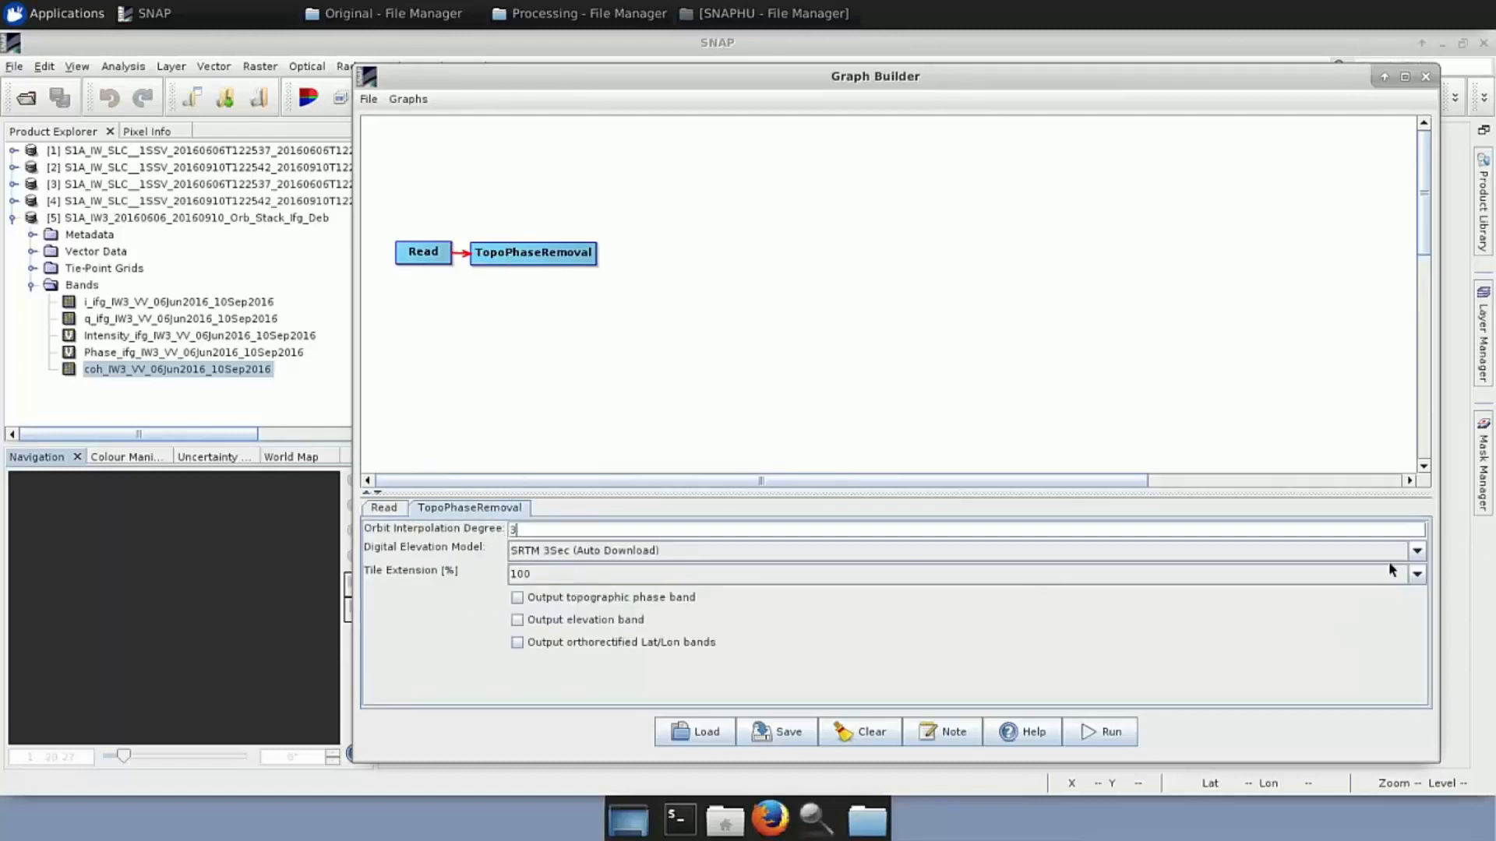
{"action": "left_click", "coordinate": [1418, 551]}
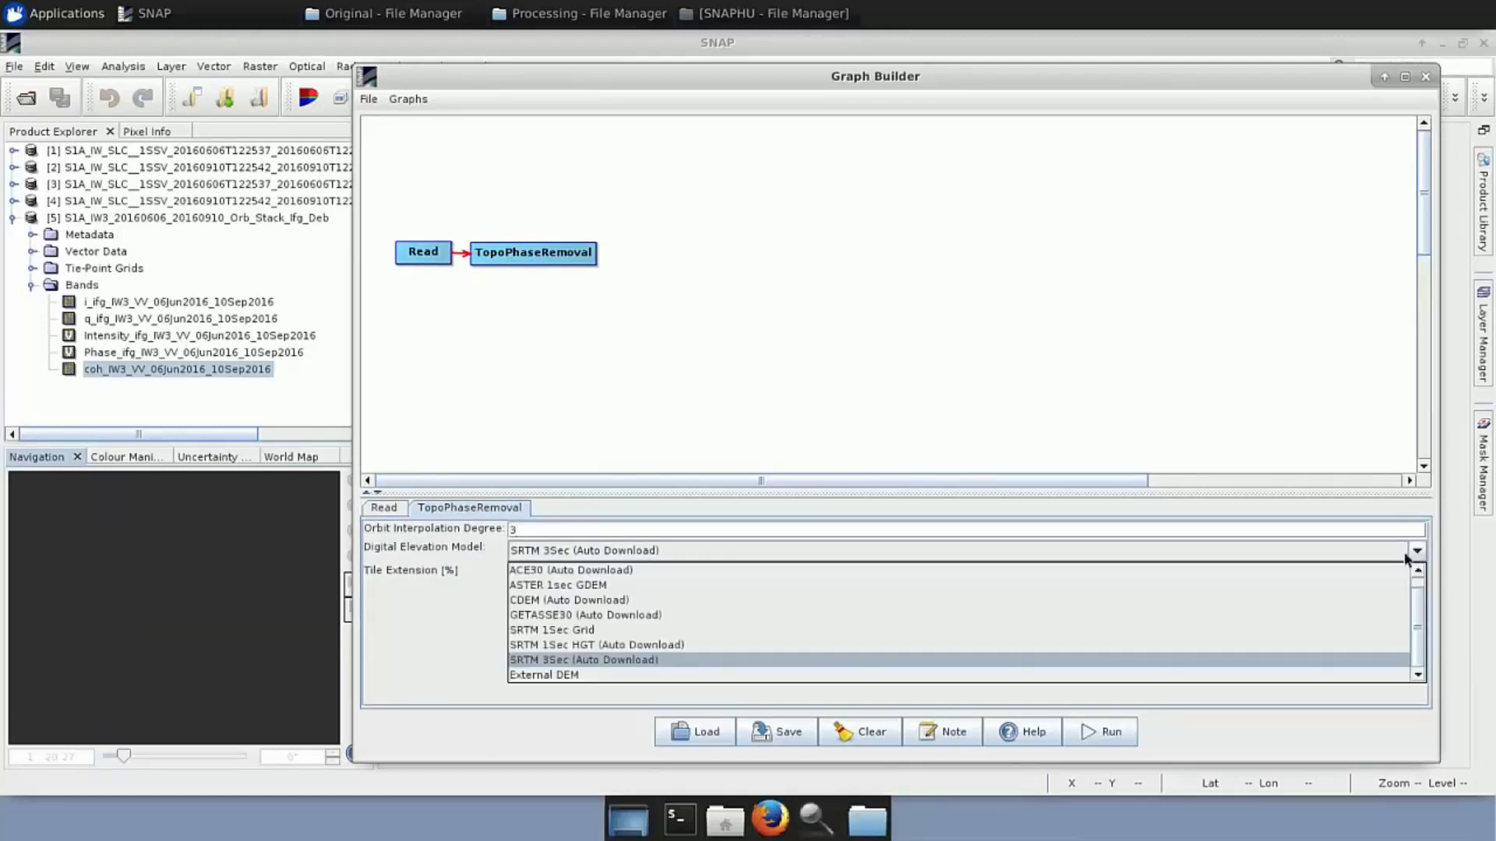
{"action": "left_click", "coordinate": [661, 645]}
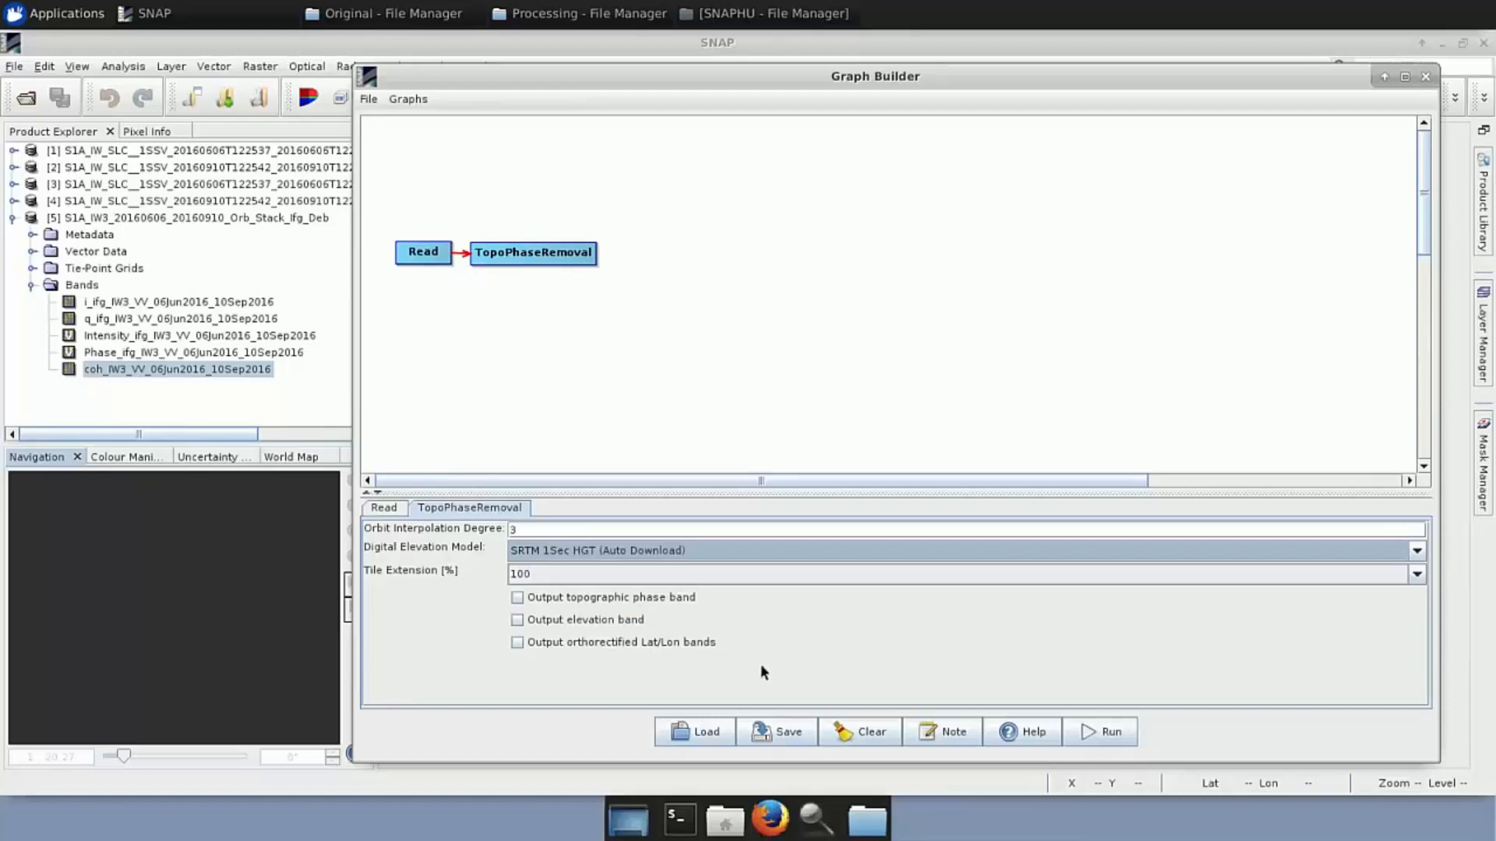
{"action": "left_click", "coordinate": [516, 597]}
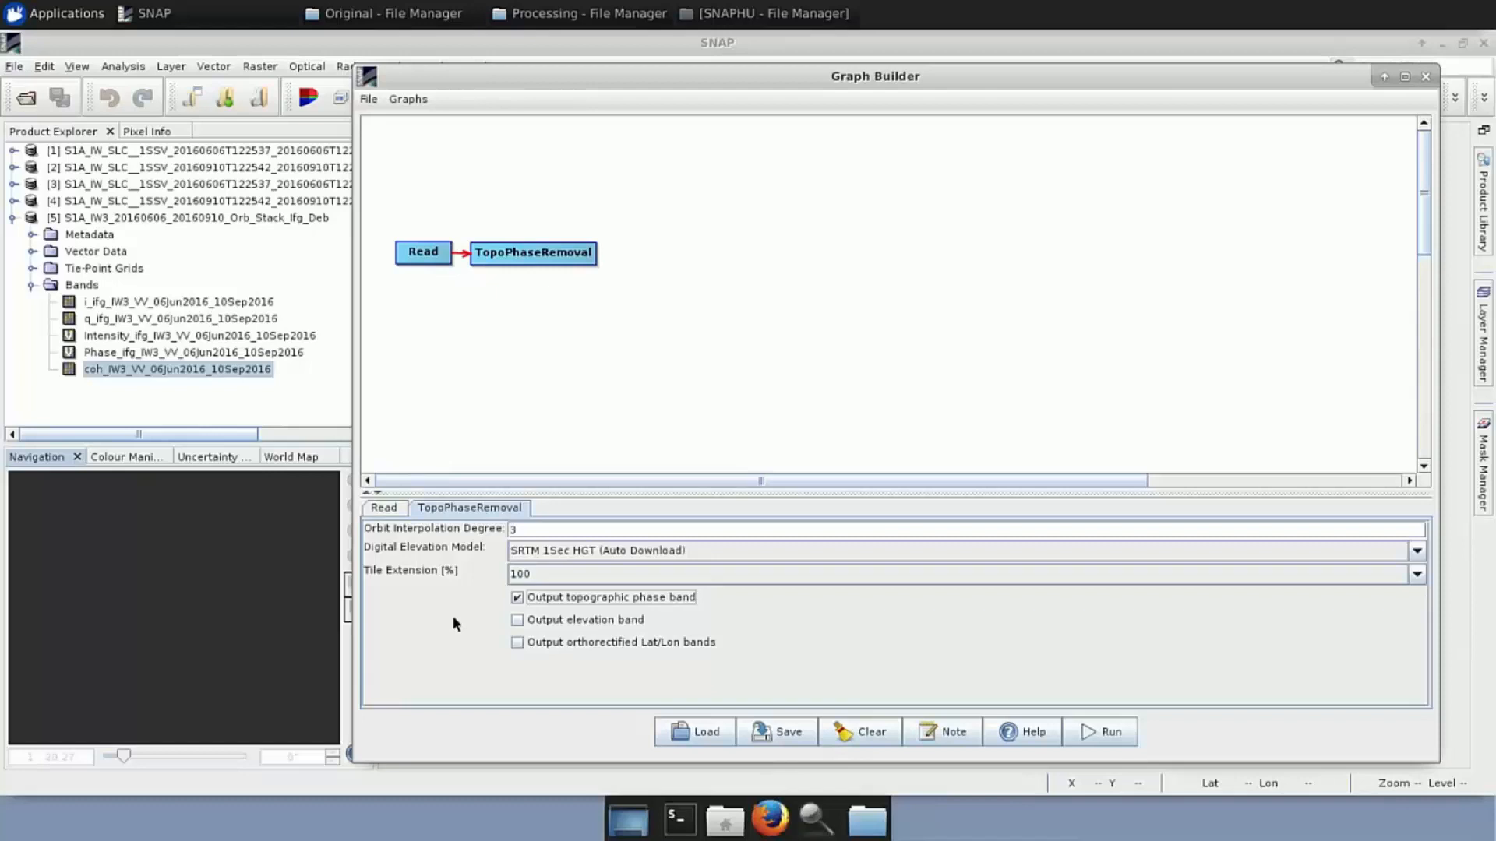
{"action": "right_click", "coordinate": [635, 257]}
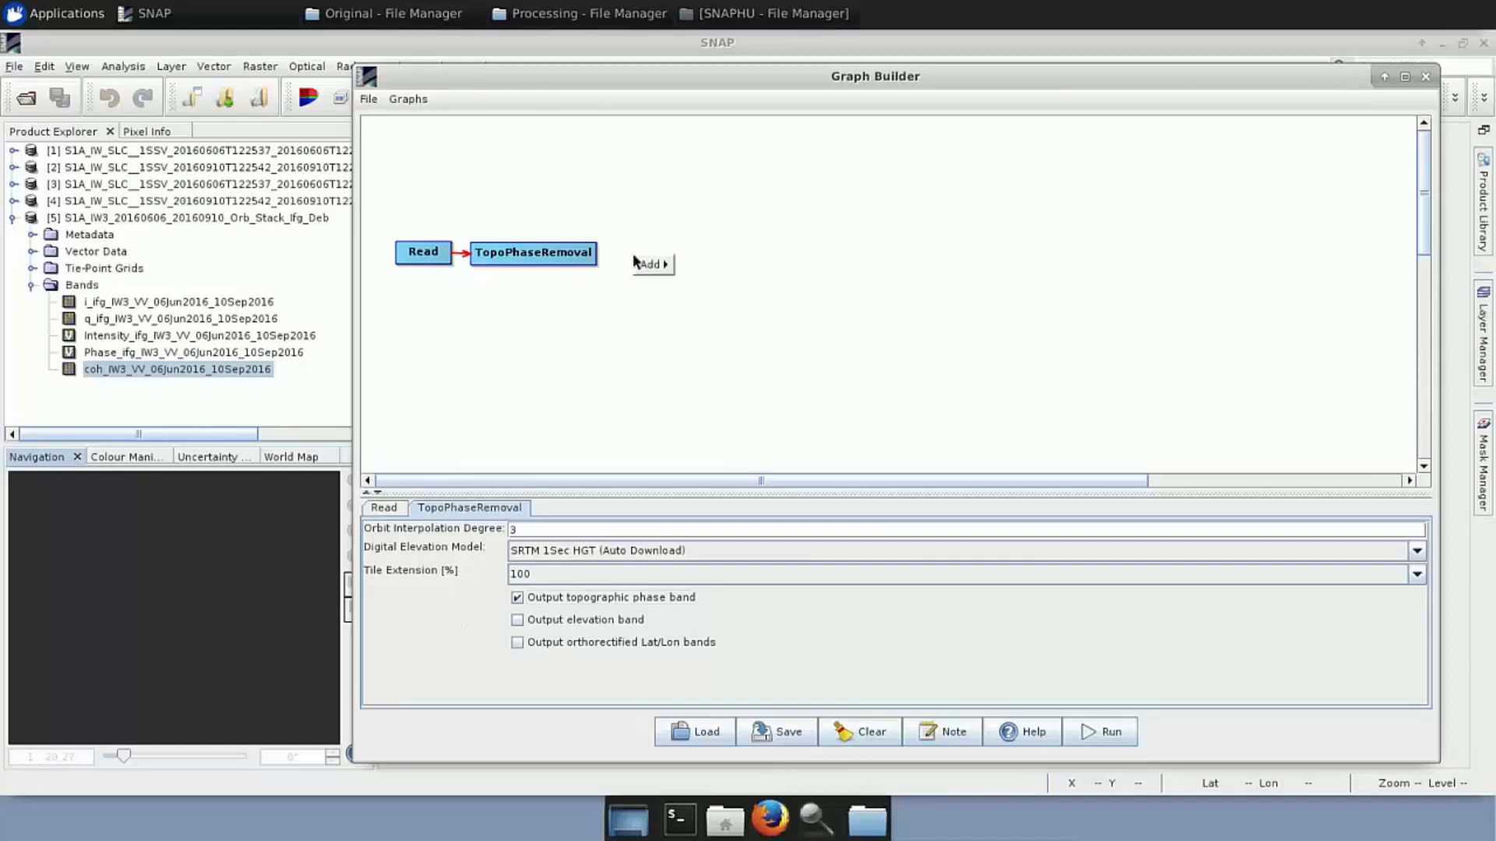
Add a Multilook node and connect TopoPhaseRemoval's output to it
{"action": "mouse_move", "coordinate": [643, 268]}
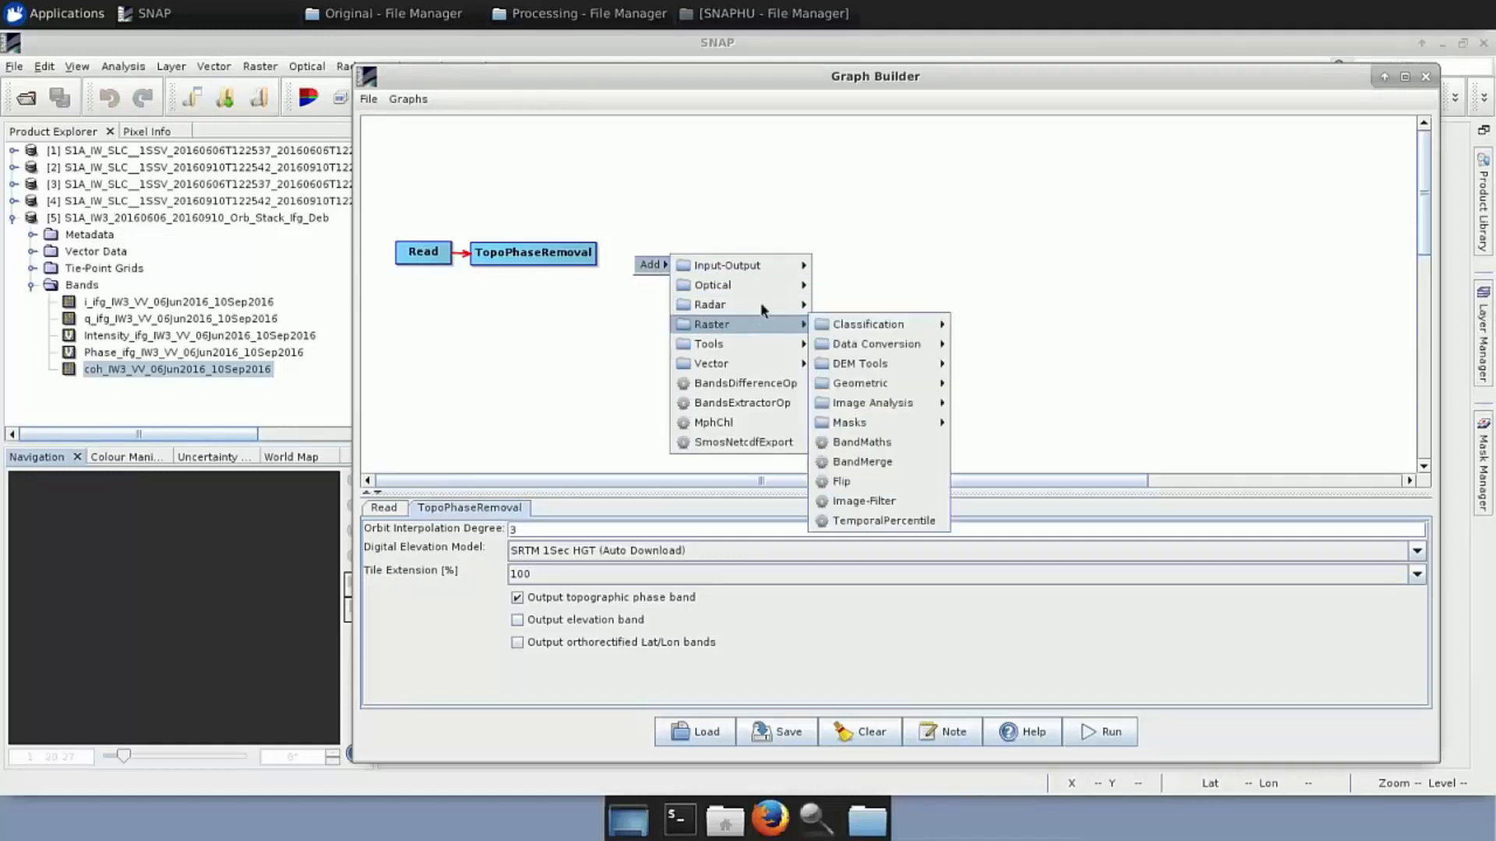
{"action": "mouse_move", "coordinate": [740, 304]}
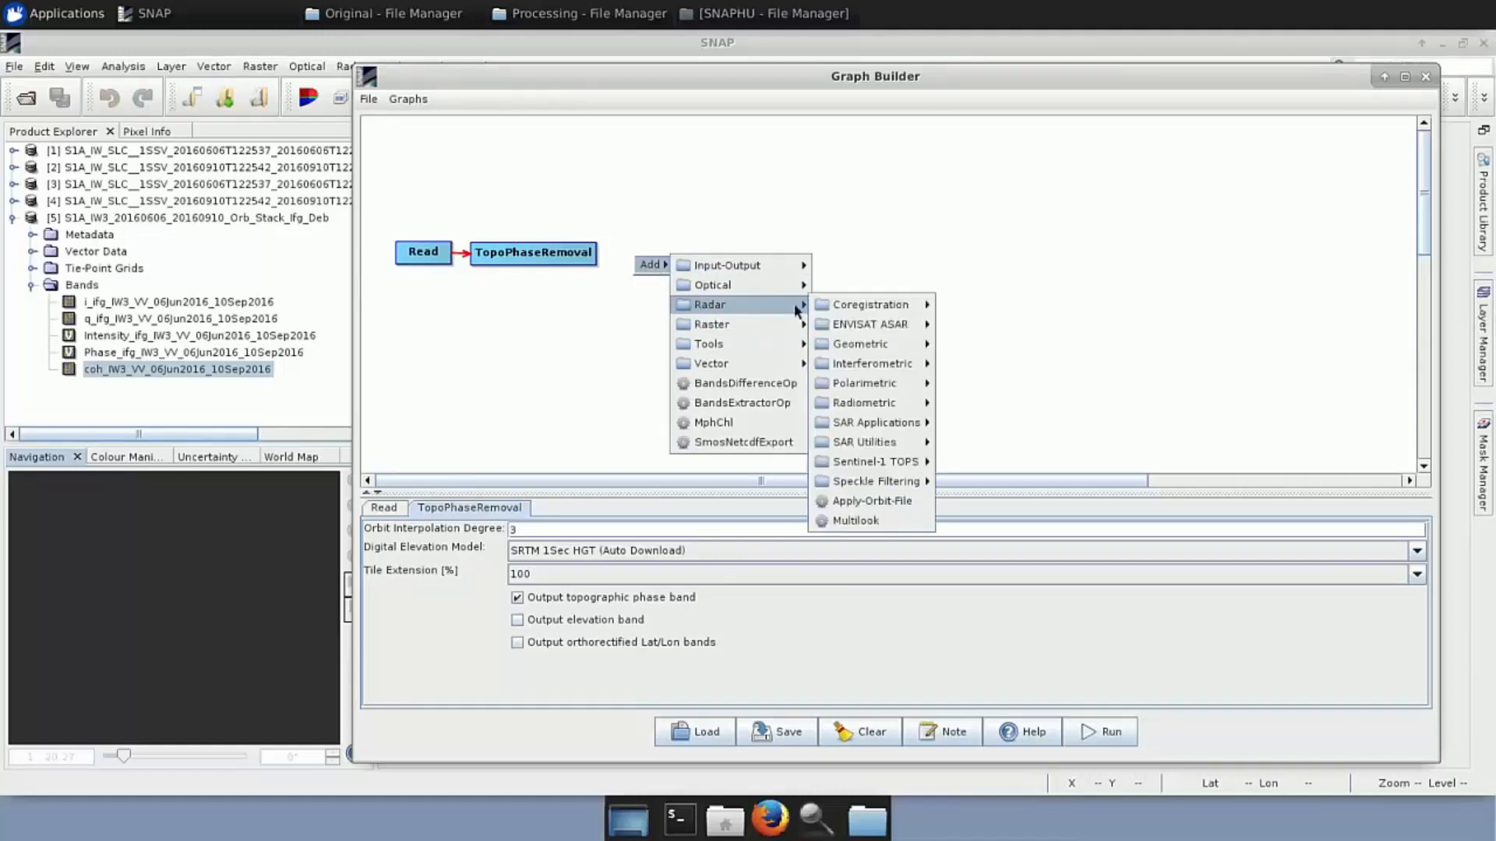
{"action": "left_click", "coordinate": [871, 519]}
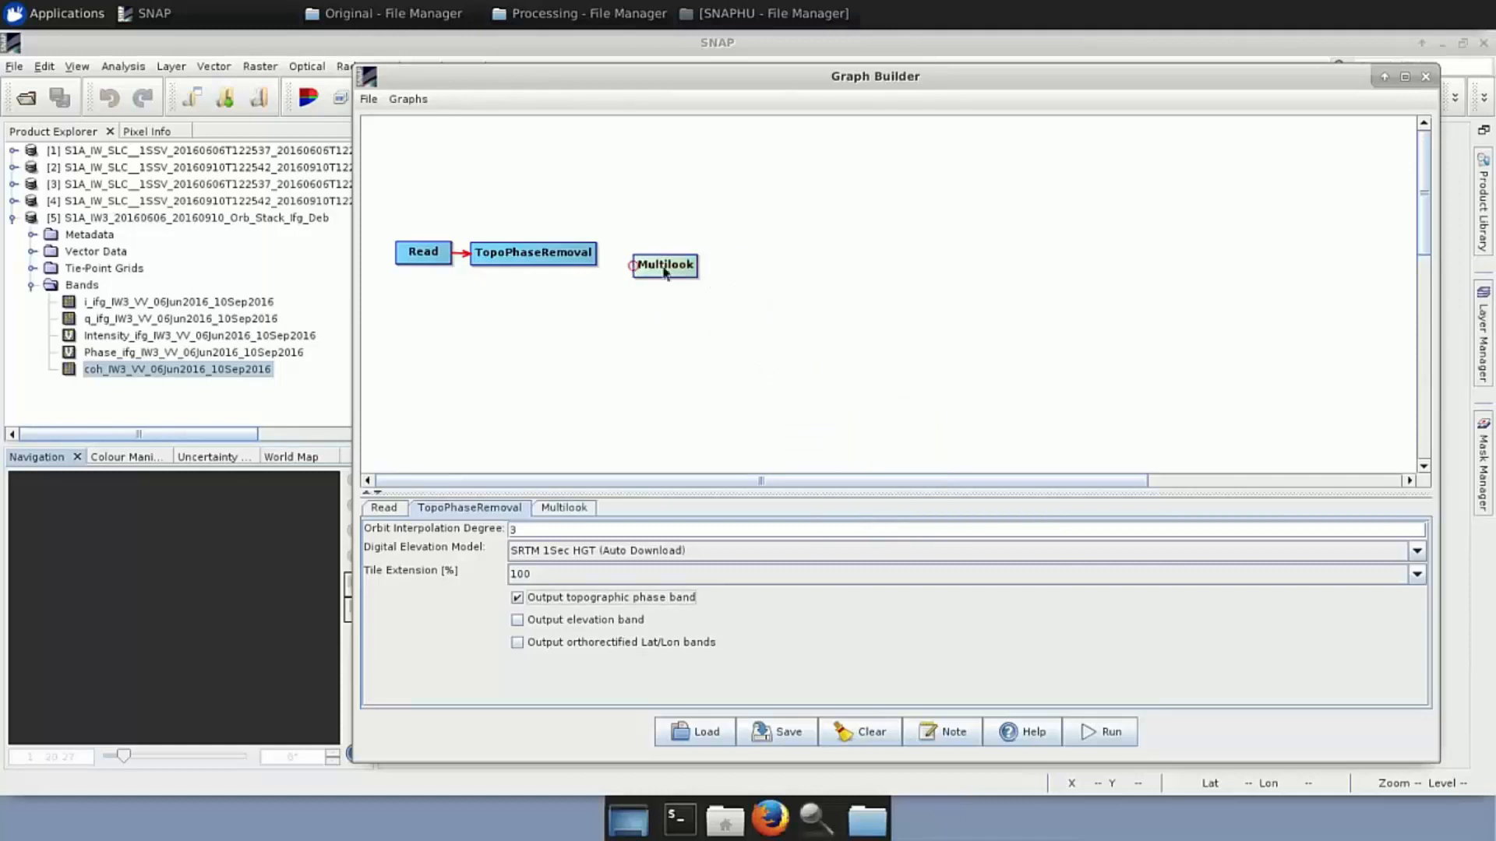
{"action": "left_click_drag", "start_coordinate": [668, 270], "coordinate": [655, 258]}
{"action": "left_click_drag", "start_coordinate": [601, 250], "coordinate": [653, 253]}
Set Multilook's number of range looks to 8, with 2 azimuth looks
{"action": "left_click", "coordinate": [569, 509]}
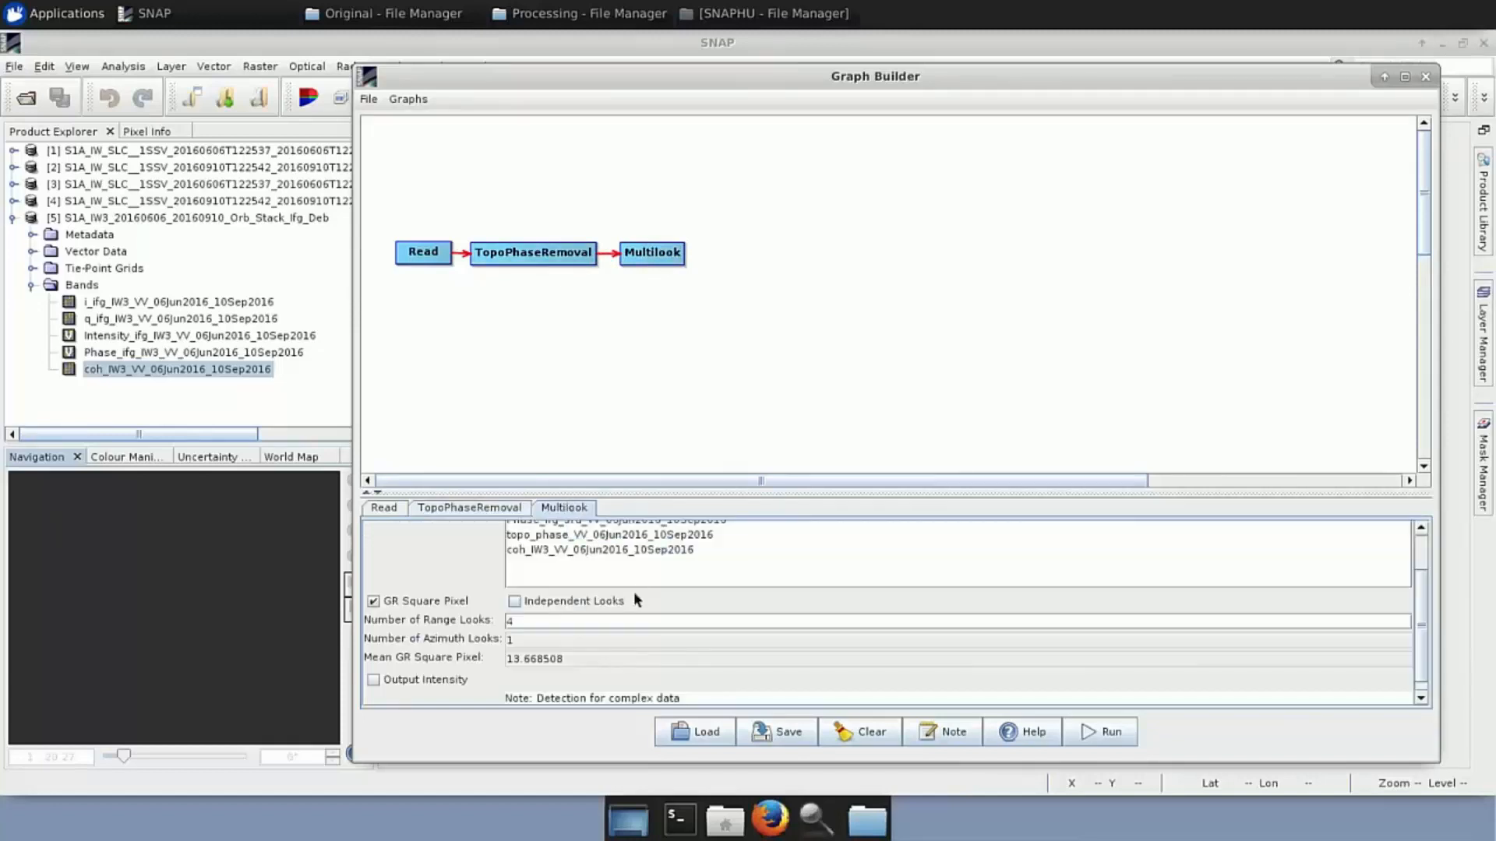
{"action": "scroll", "coordinate": [640, 627], "scroll_direction": "up", "scroll_amount": 3}
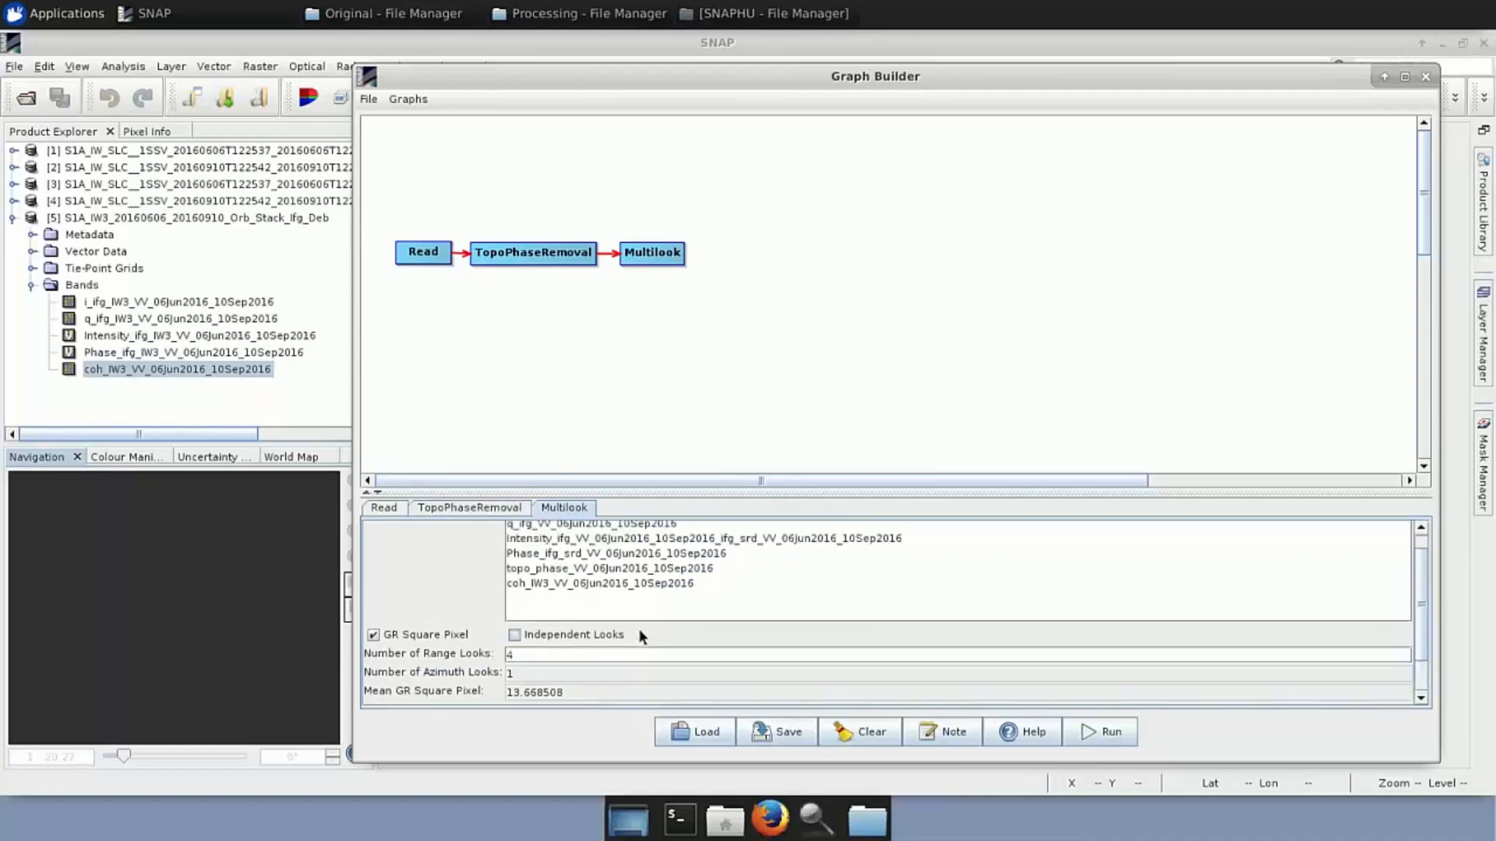
{"action": "left_click_drag", "start_coordinate": [694, 487], "coordinate": [682, 382]}
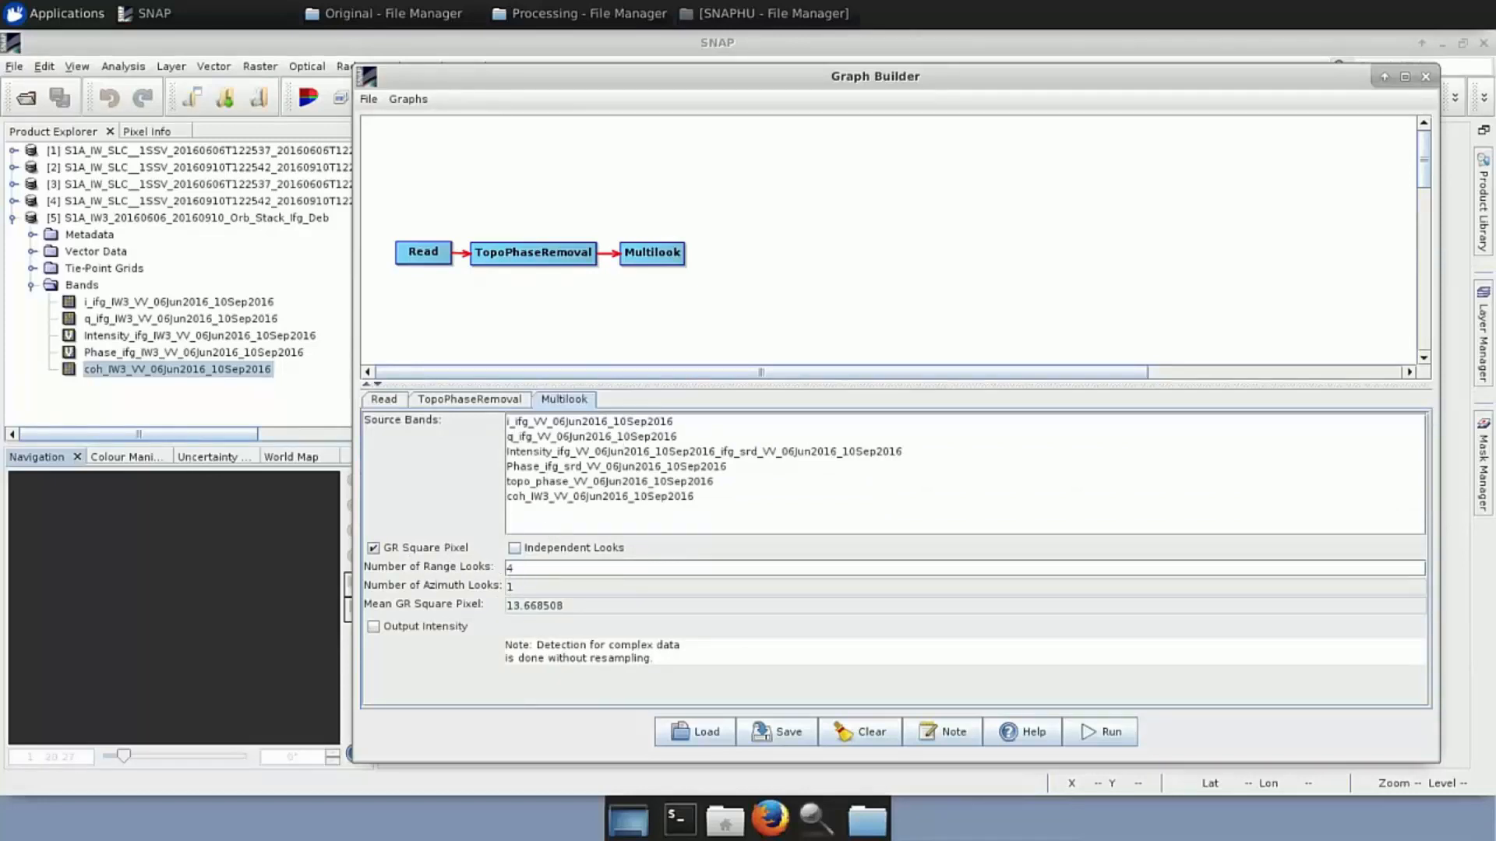
{"action": "left_click", "coordinate": [521, 569]}
{"action": "key", "text": "BackSpace"}
{"action": "type", "text": "8"}
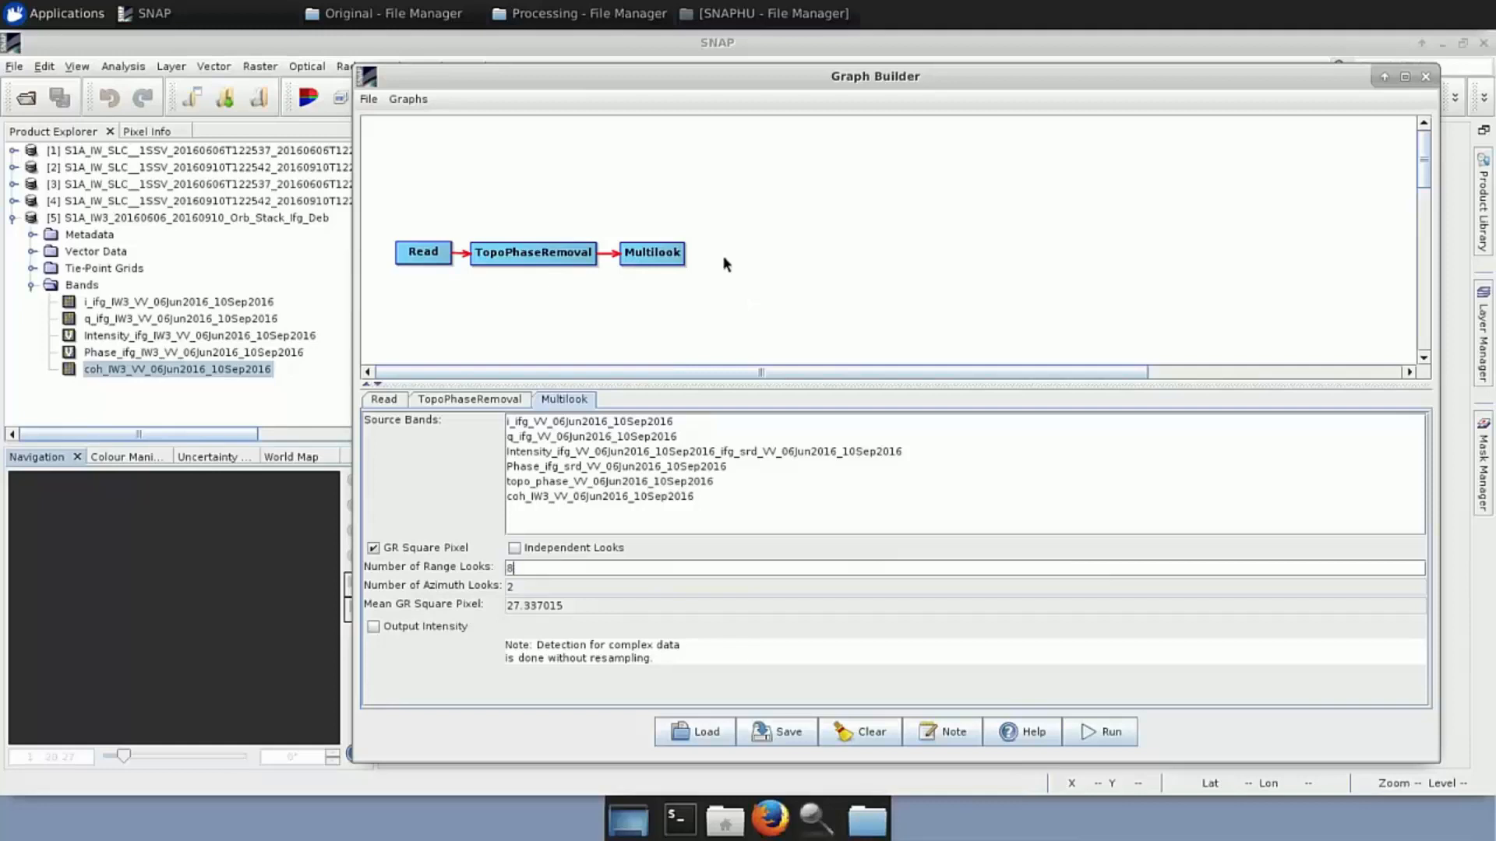
Add a GoldsteinPhaseFiltering node from Radar > Interferometric > Filtering after Multilook and show its parameters
{"action": "mouse_move", "coordinate": [735, 266]}
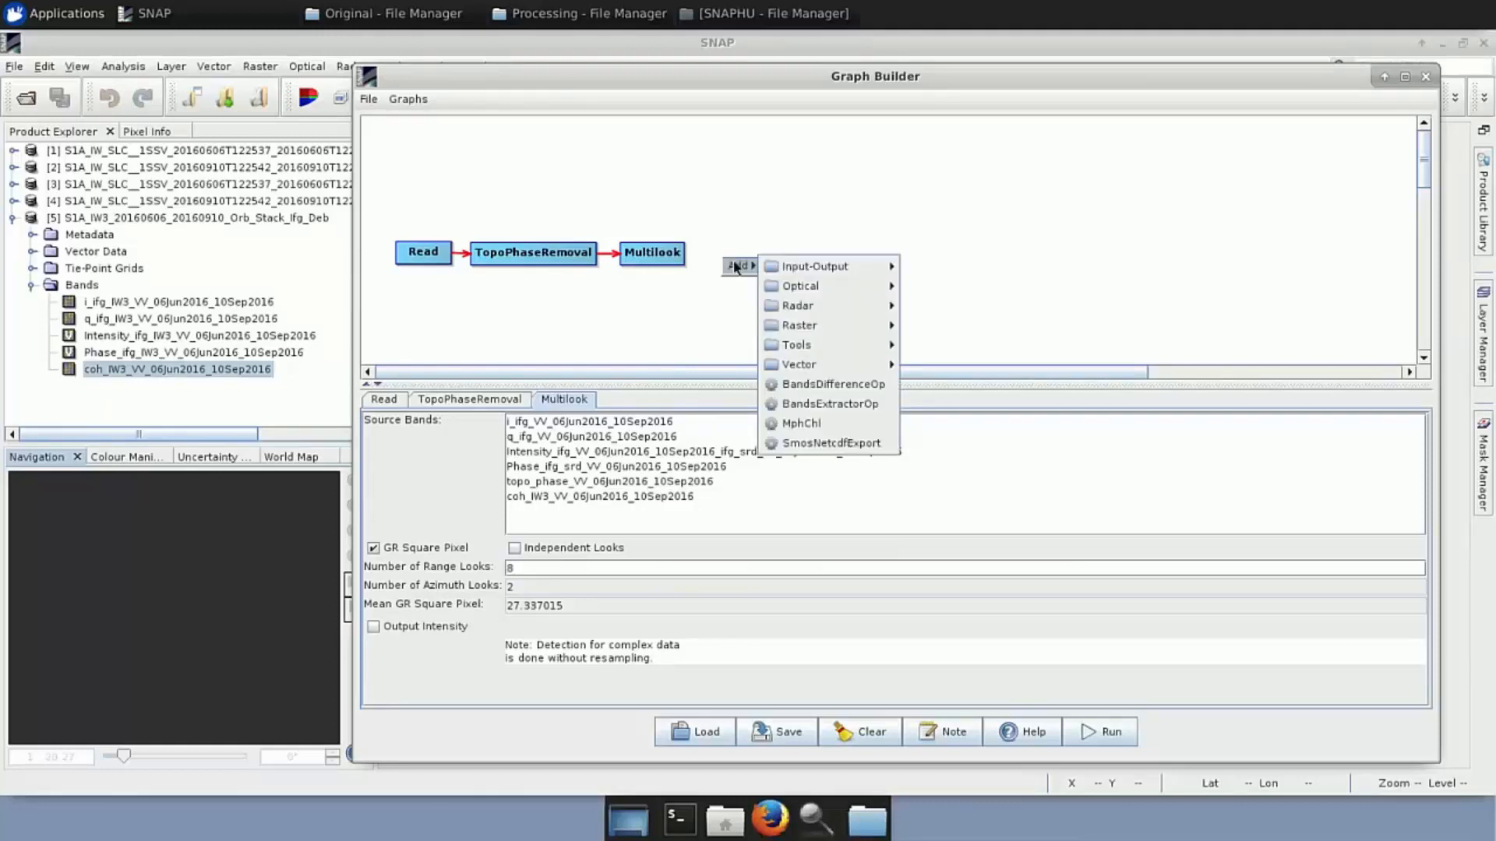
{"action": "mouse_move", "coordinate": [821, 306]}
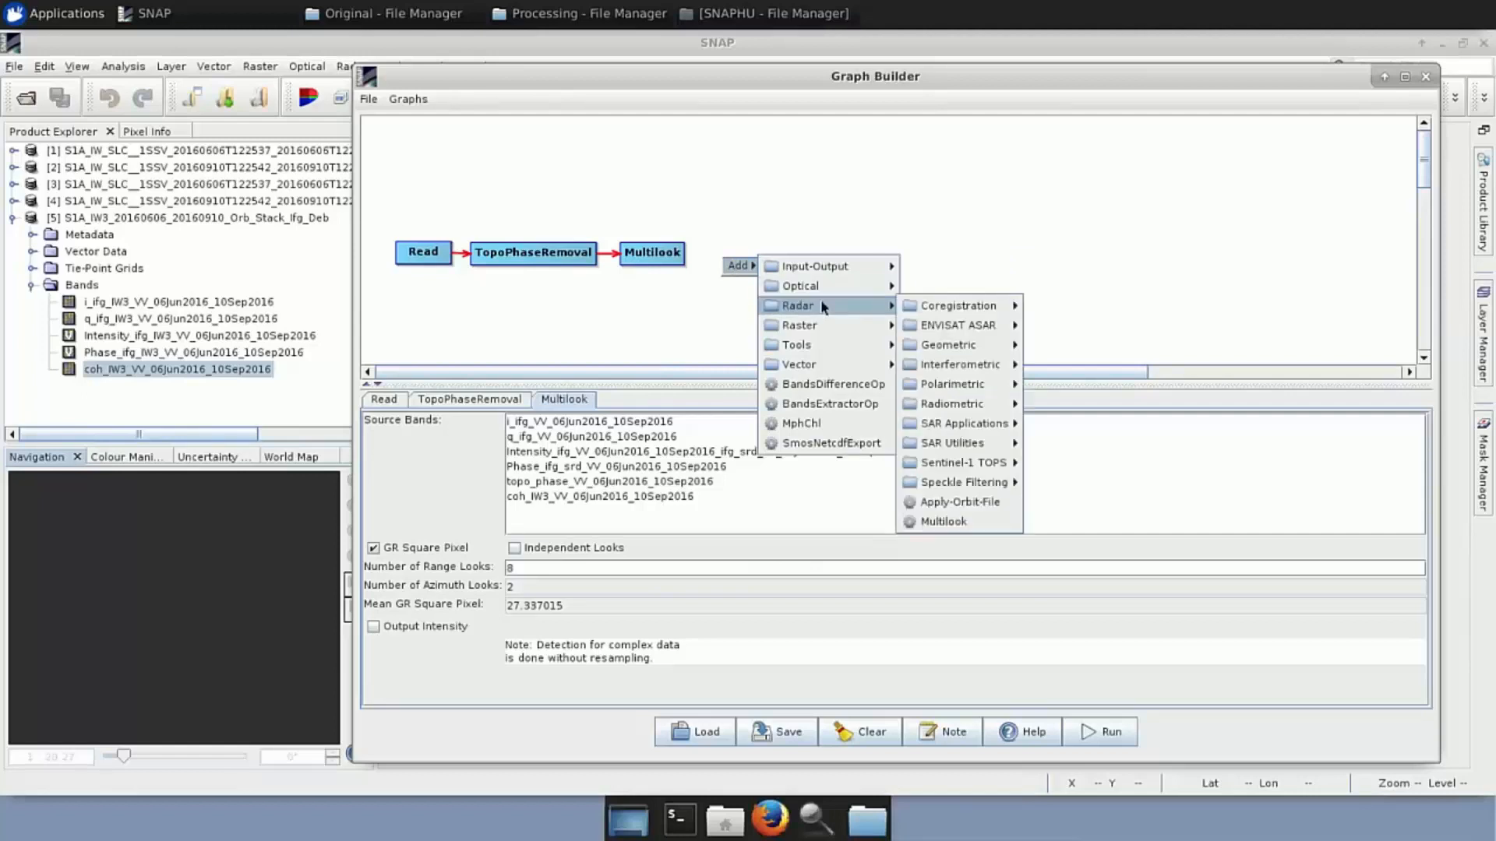
{"action": "mouse_move", "coordinate": [976, 369]}
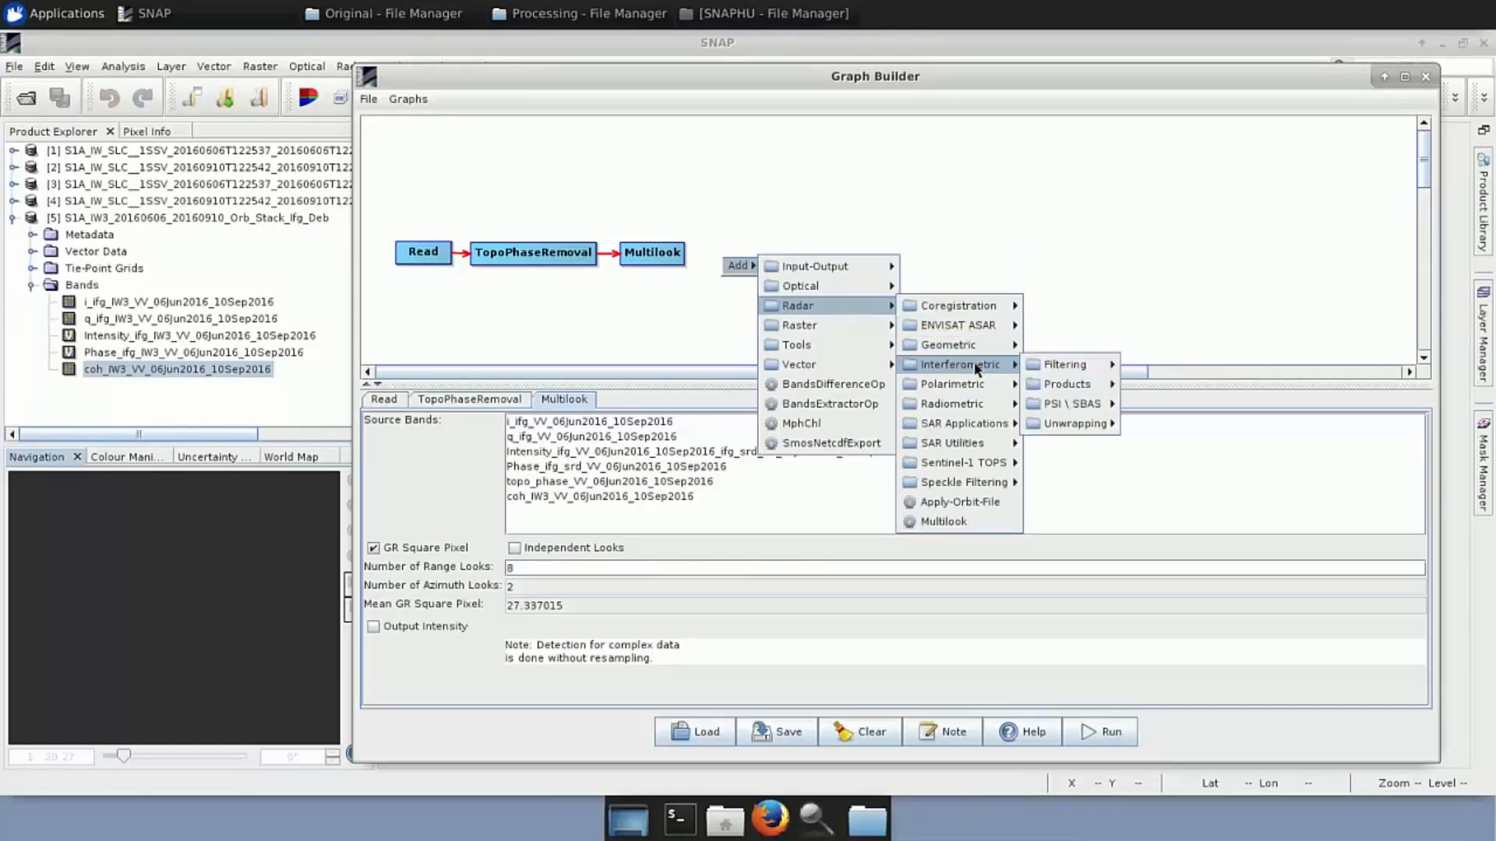
{"action": "mouse_move", "coordinate": [1072, 369]}
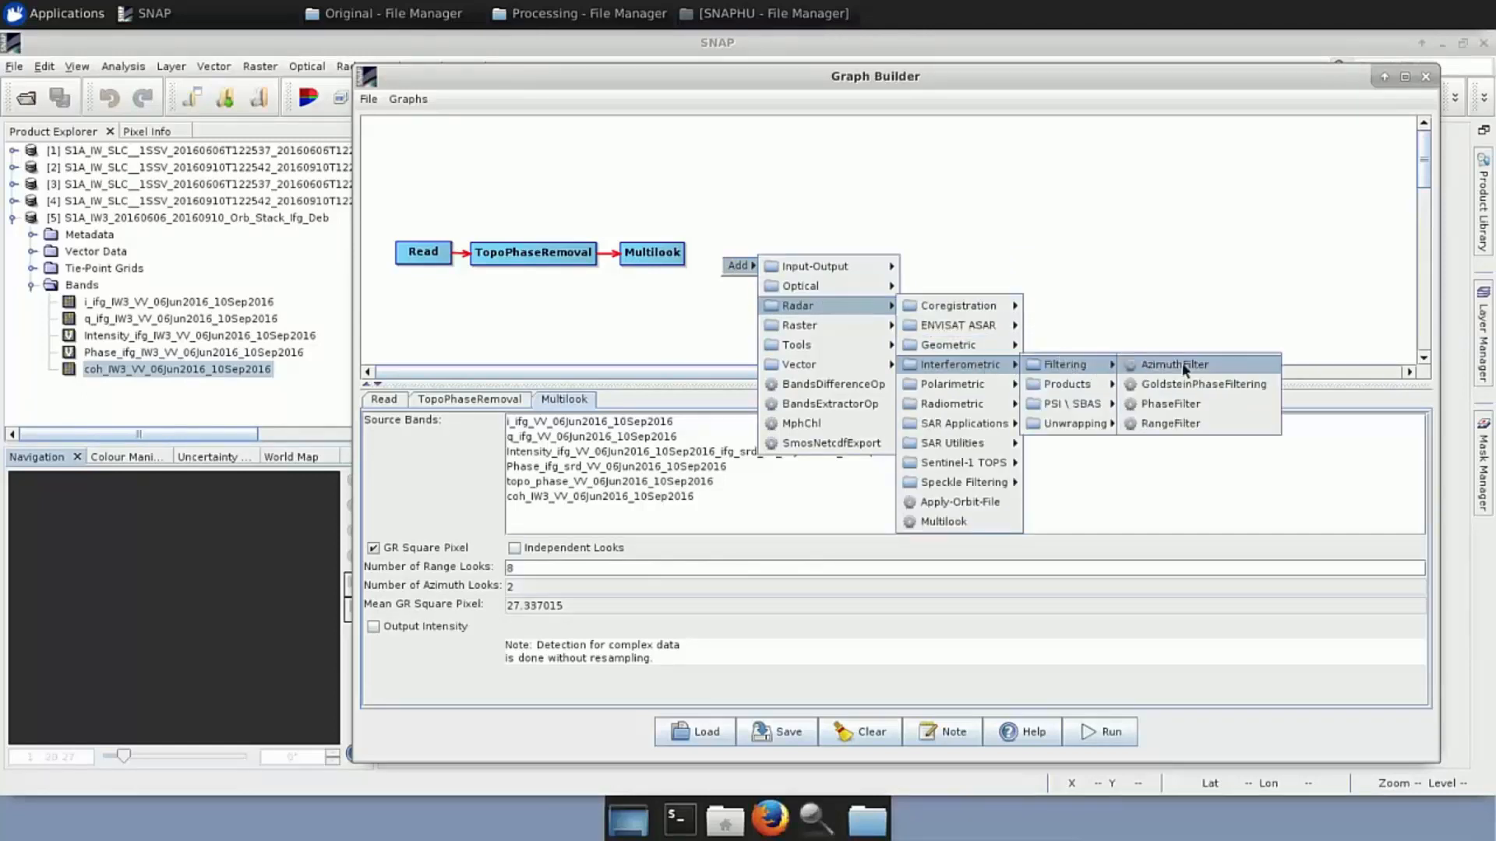
{"action": "left_click", "coordinate": [1230, 383]}
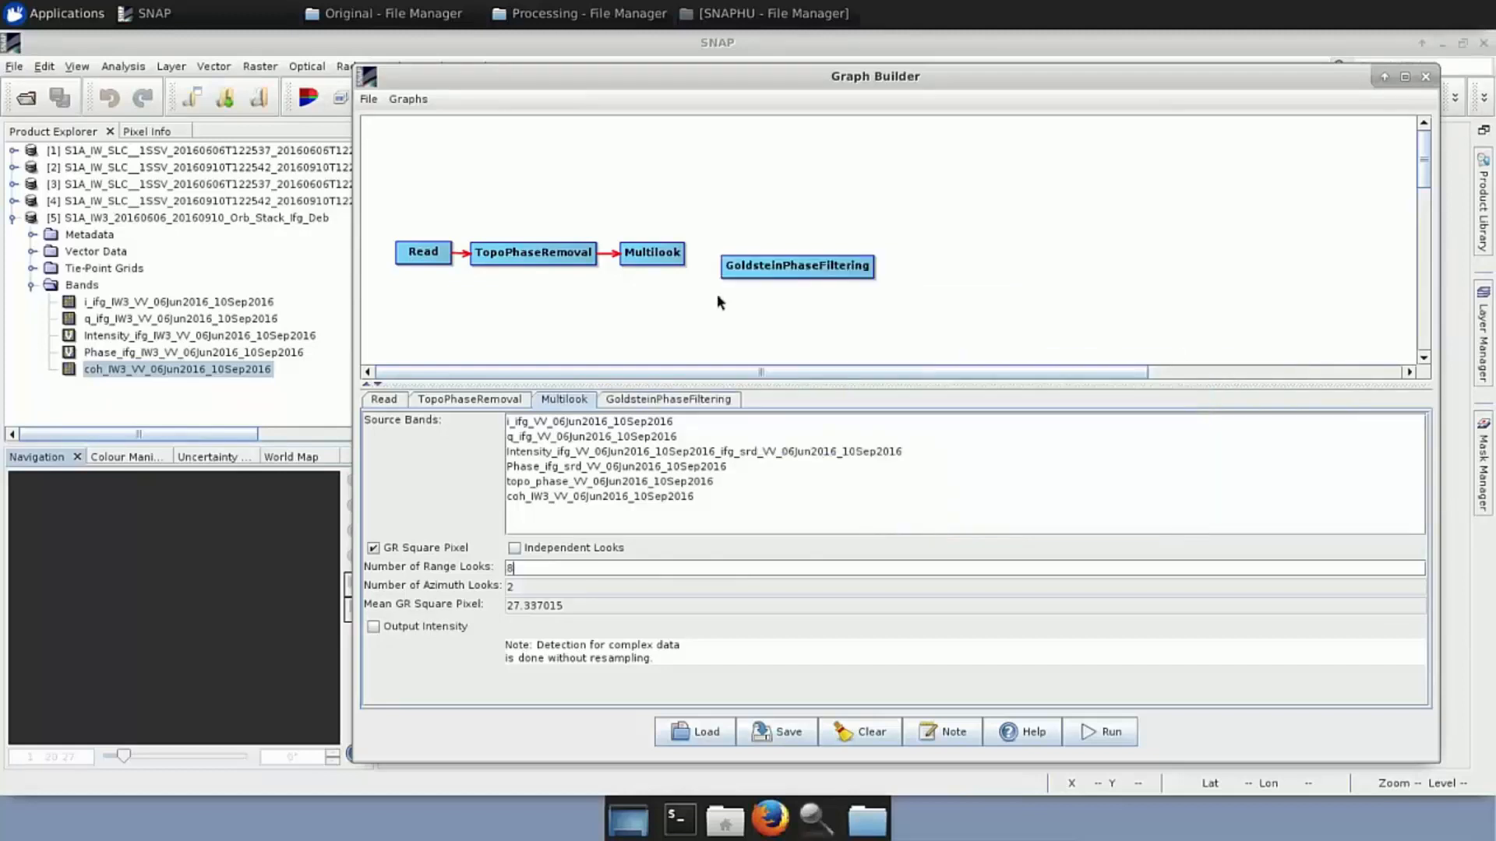
{"action": "mouse_move", "coordinate": [754, 266]}
{"action": "left_mouse_down"}
{"action": "mouse_move", "coordinate": [687, 257]}
{"action": "mouse_move", "coordinate": [744, 257]}
{"action": "left_mouse_up"}
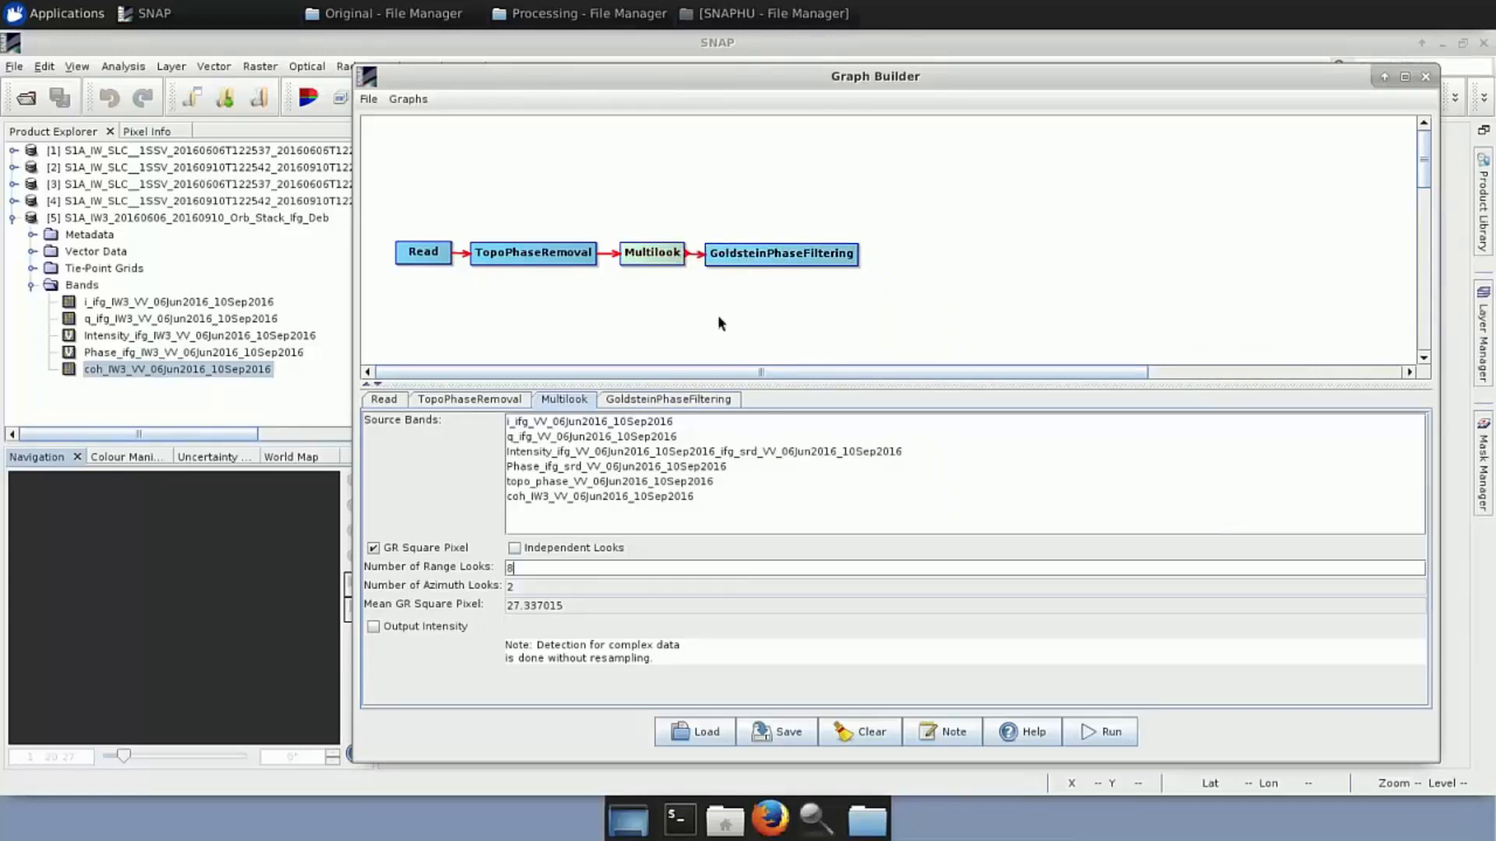
{"action": "left_click", "coordinate": [694, 399]}
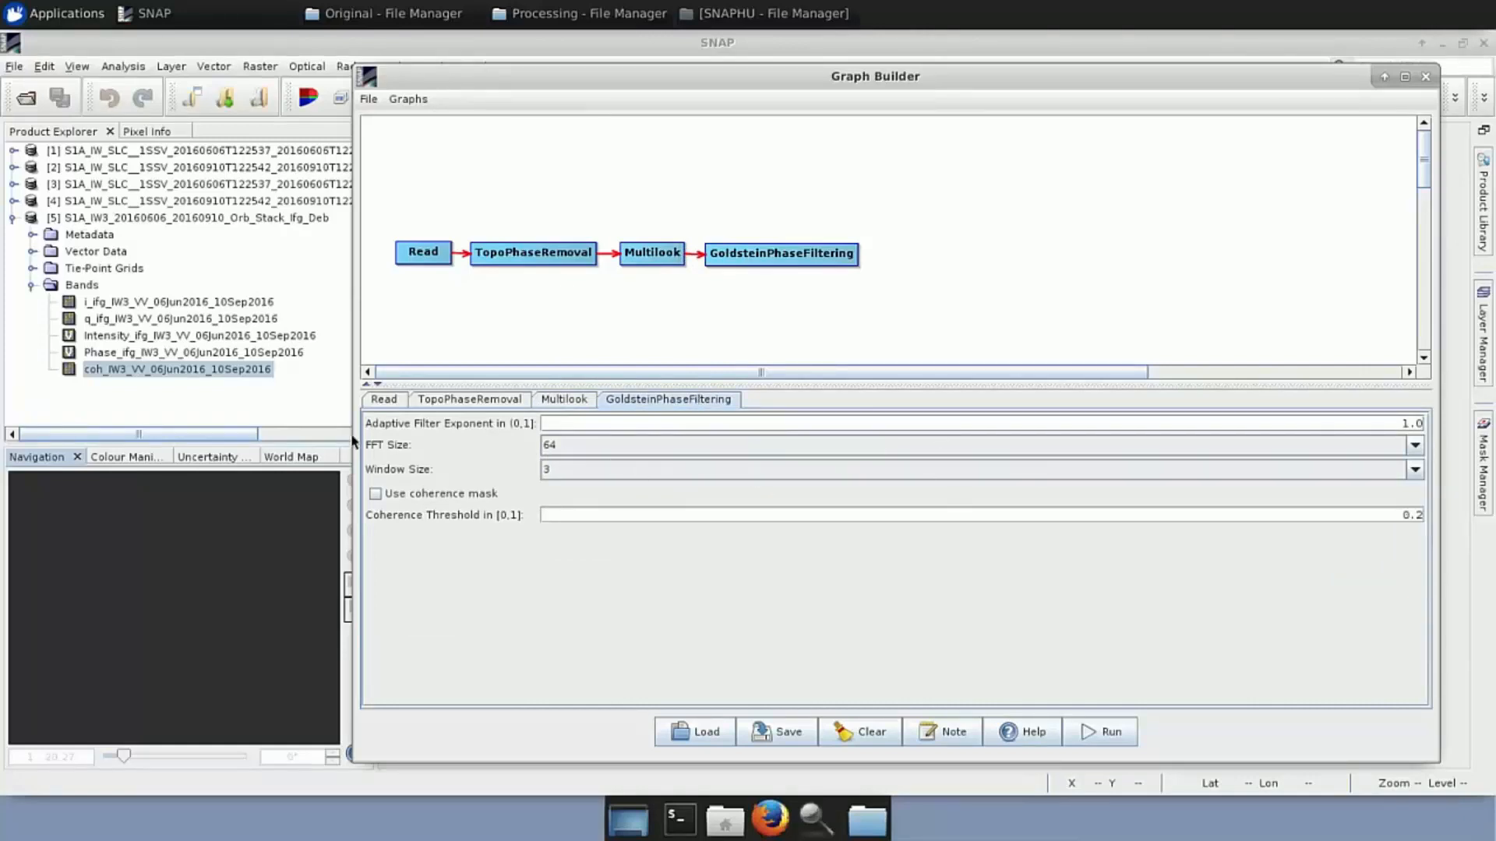
Choose 128 as the GoldsteinPhaseFiltering FFT size
{"action": "left_click", "coordinate": [1412, 446]}
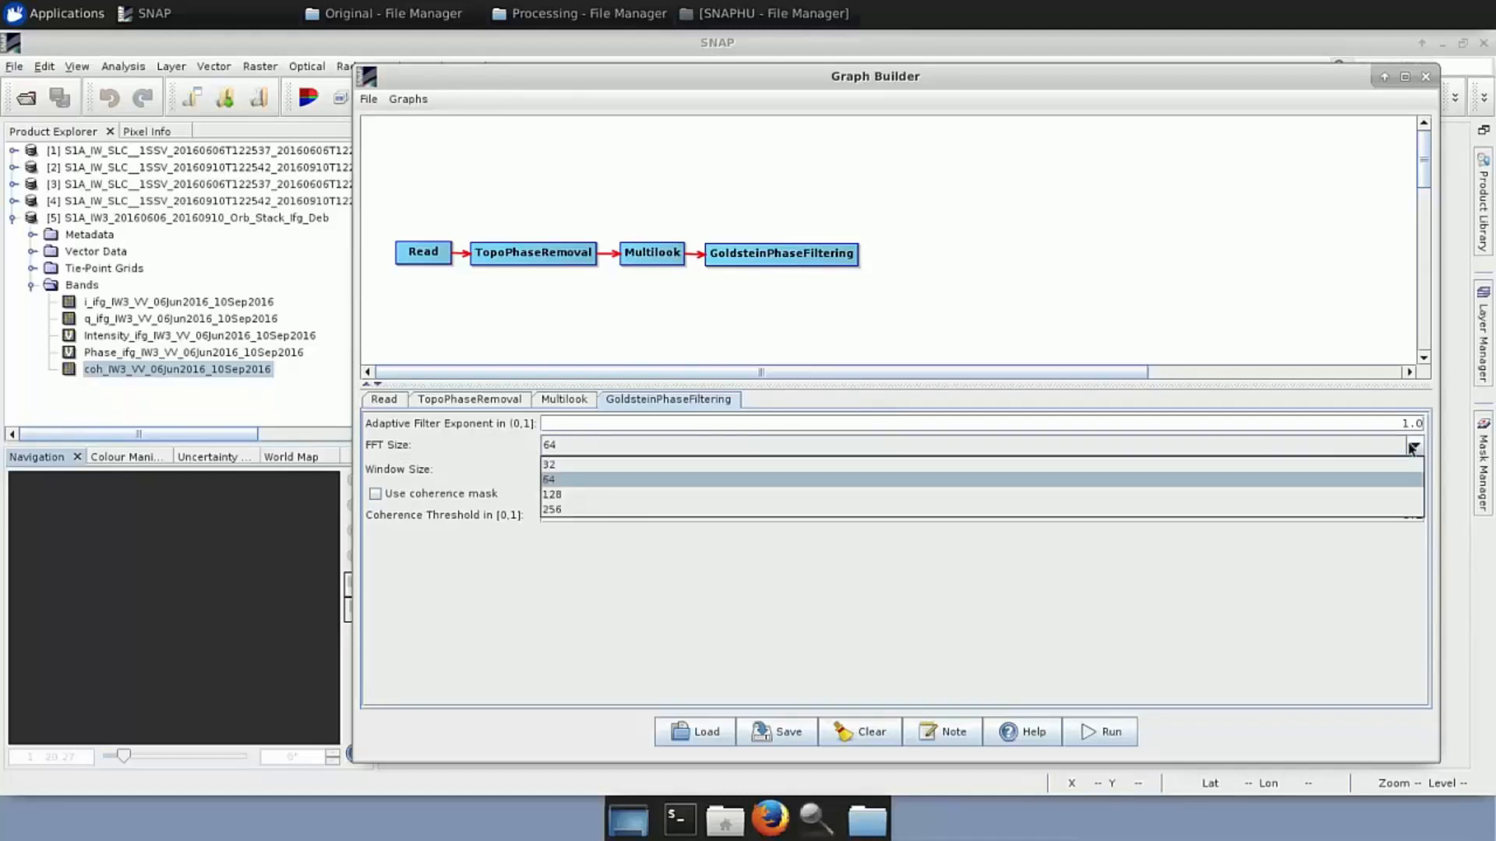
{"action": "left_click", "coordinate": [587, 496]}
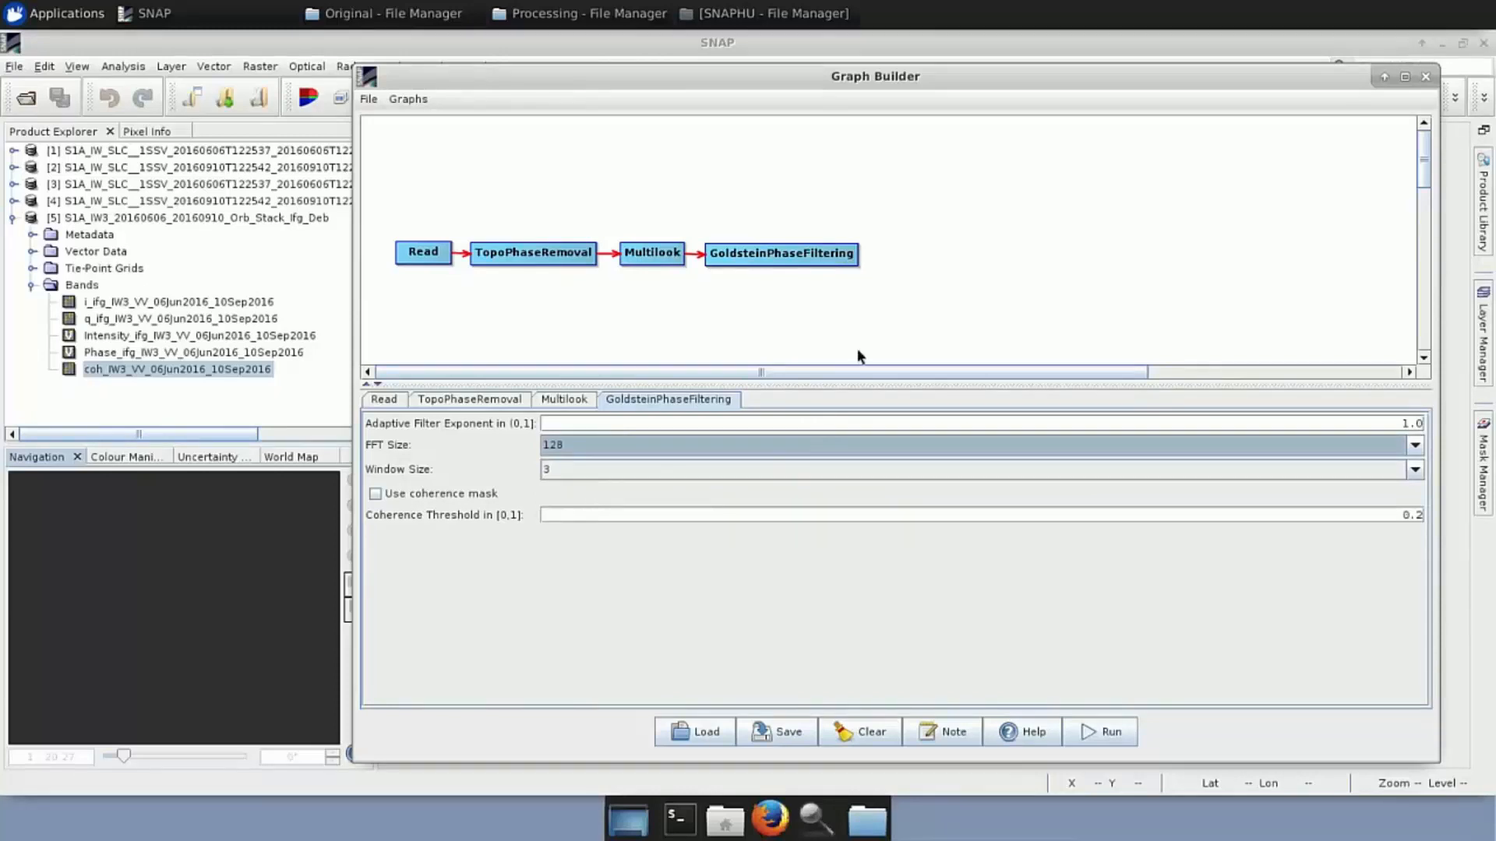
Add a Write node fed by GoldsteinPhaseFiltering, outputting ..._DInSAR_ML_Flt to the Processing folder
{"action": "right_click", "coordinate": [900, 257]}
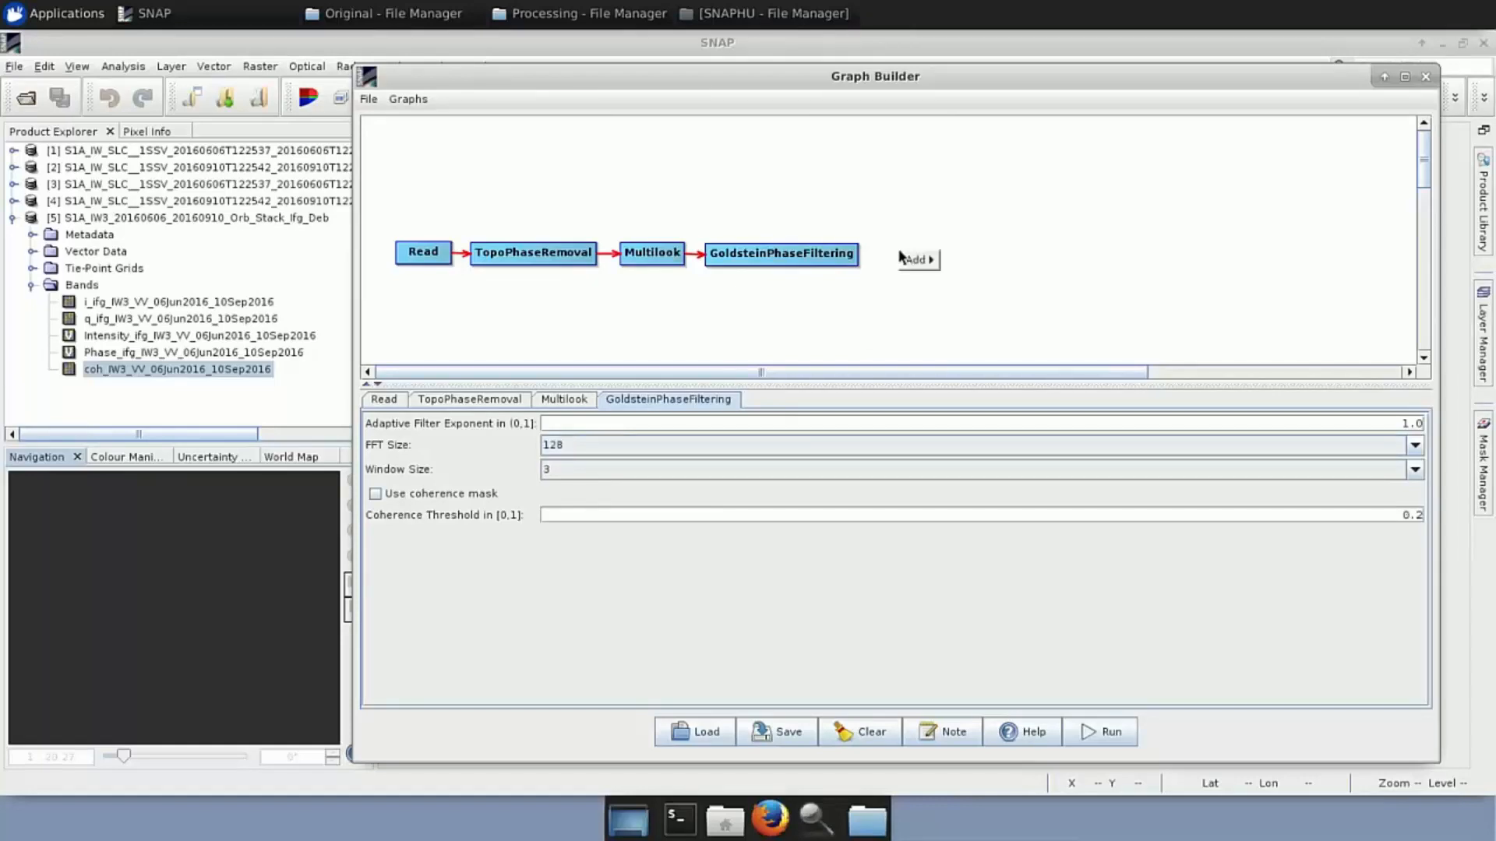
{"action": "mouse_move", "coordinate": [916, 264]}
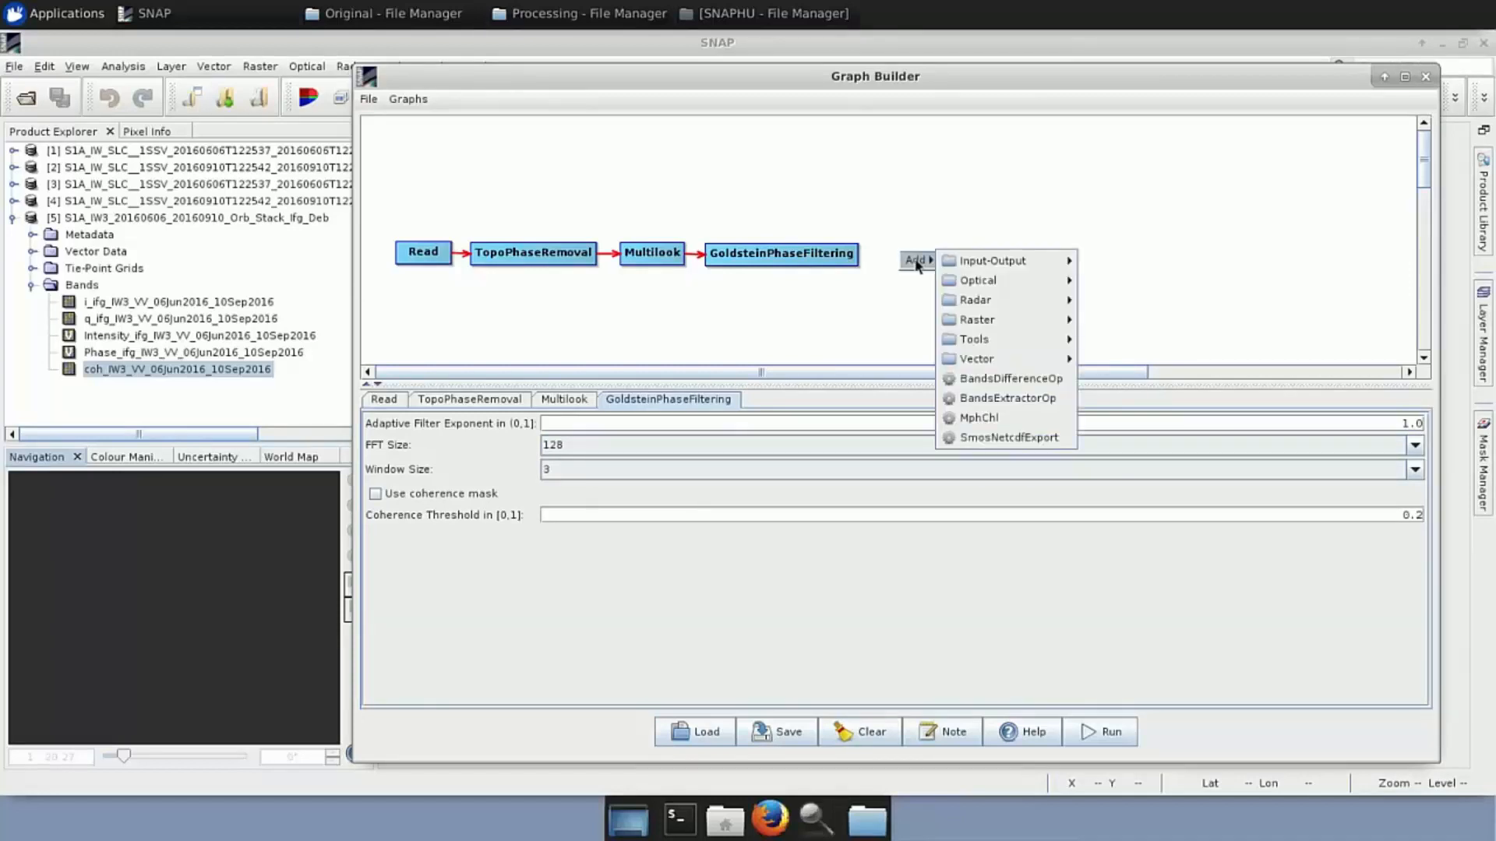
{"action": "mouse_move", "coordinate": [1012, 260]}
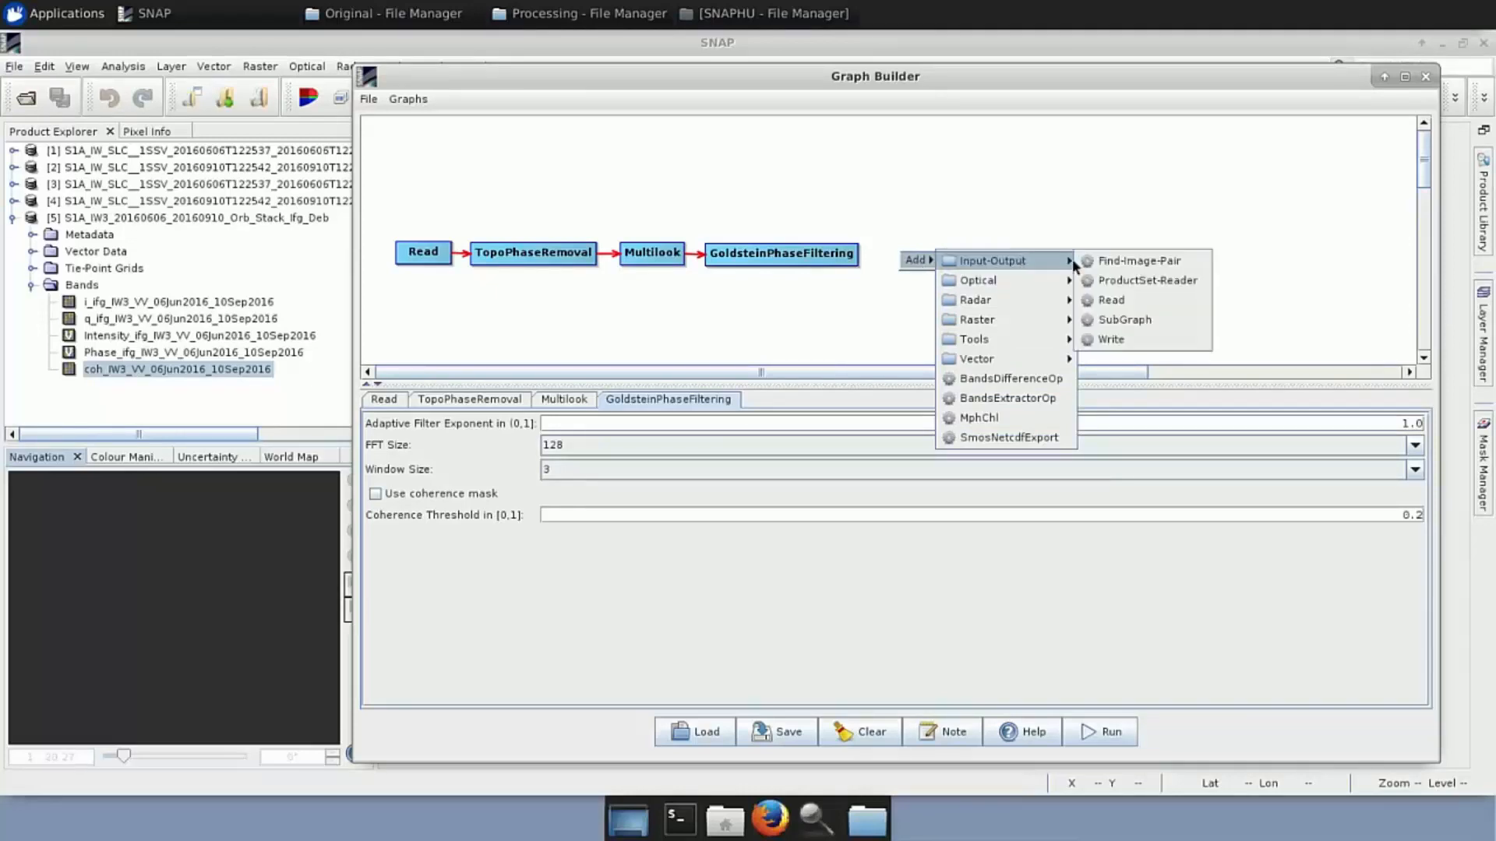
{"action": "left_click", "coordinate": [1147, 337]}
{"action": "left_click_drag", "start_coordinate": [937, 263], "coordinate": [936, 233]}
{"action": "left_click", "coordinate": [792, 258]}
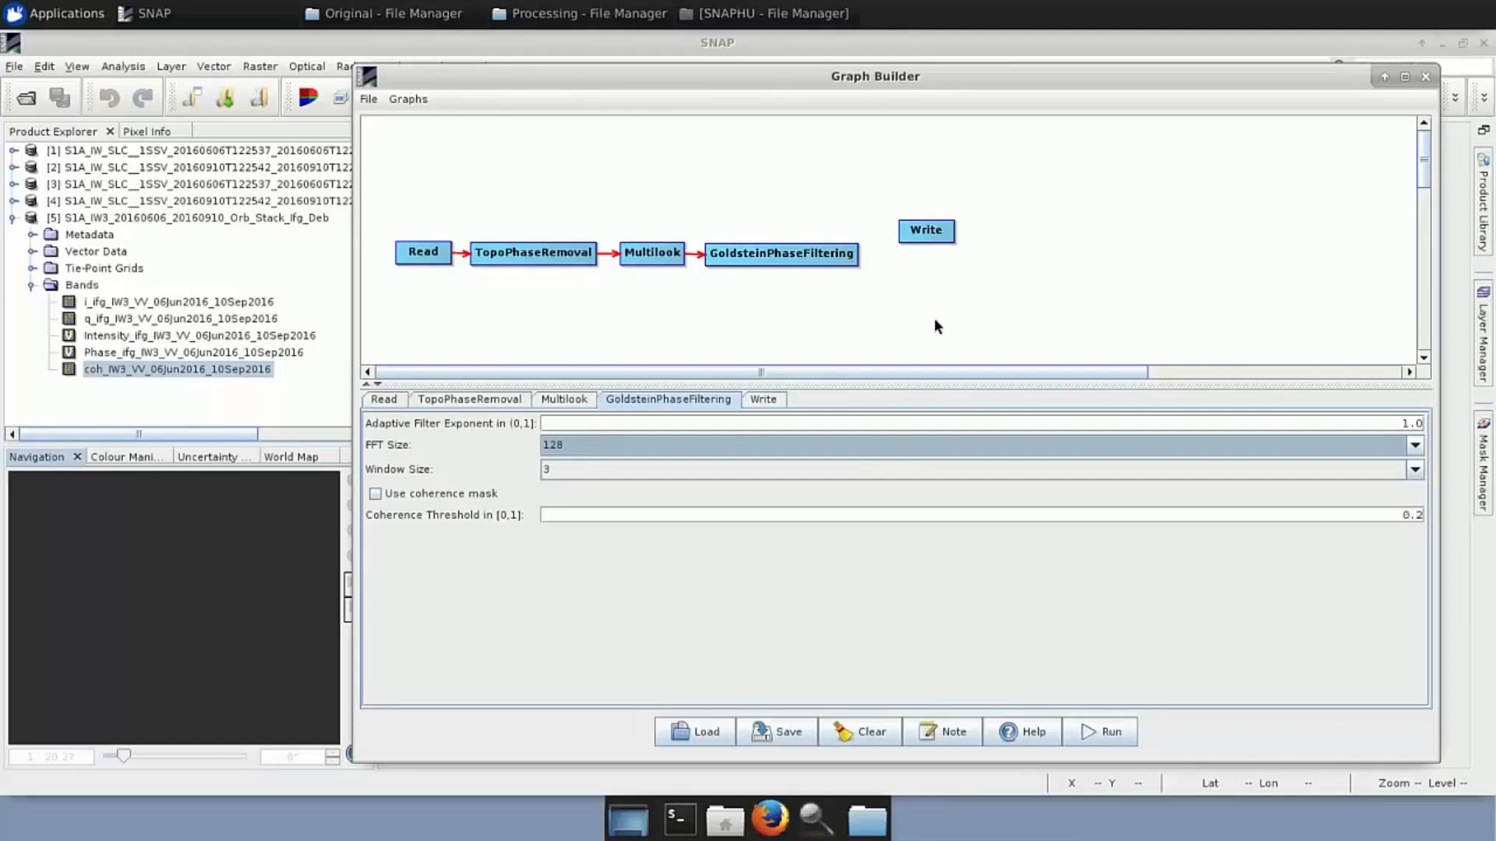
{"action": "left_click", "coordinate": [924, 234]}
{"action": "left_click_drag", "start_coordinate": [857, 257], "coordinate": [938, 237]}
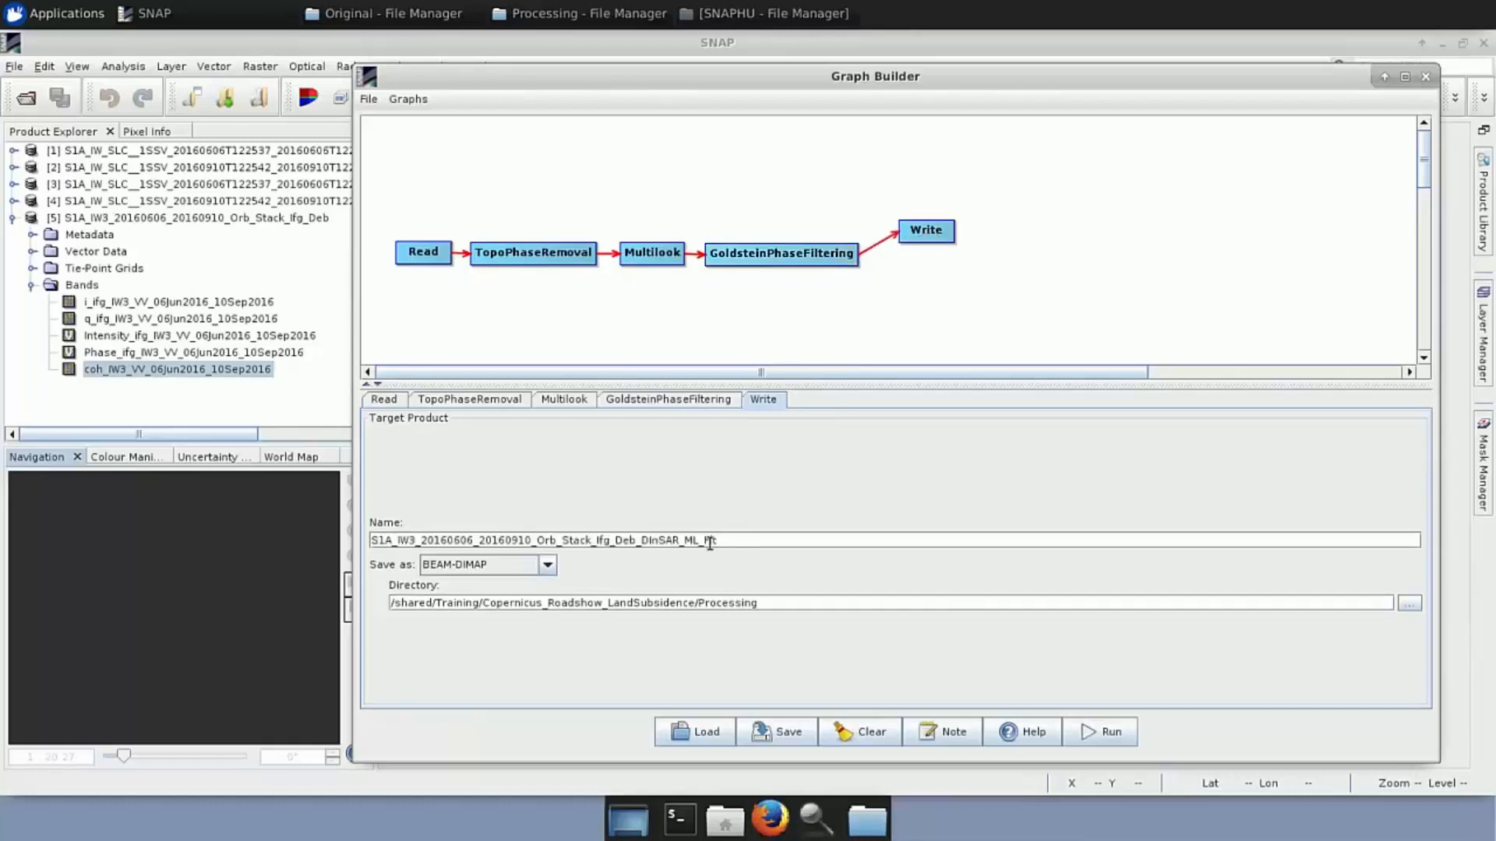
{"action": "right_click", "coordinate": [926, 299]}
Add a SnaphuExport node below Write, connect GoldsteinPhaseFiltering to it, and show its settings
{"action": "mouse_move", "coordinate": [958, 310]}
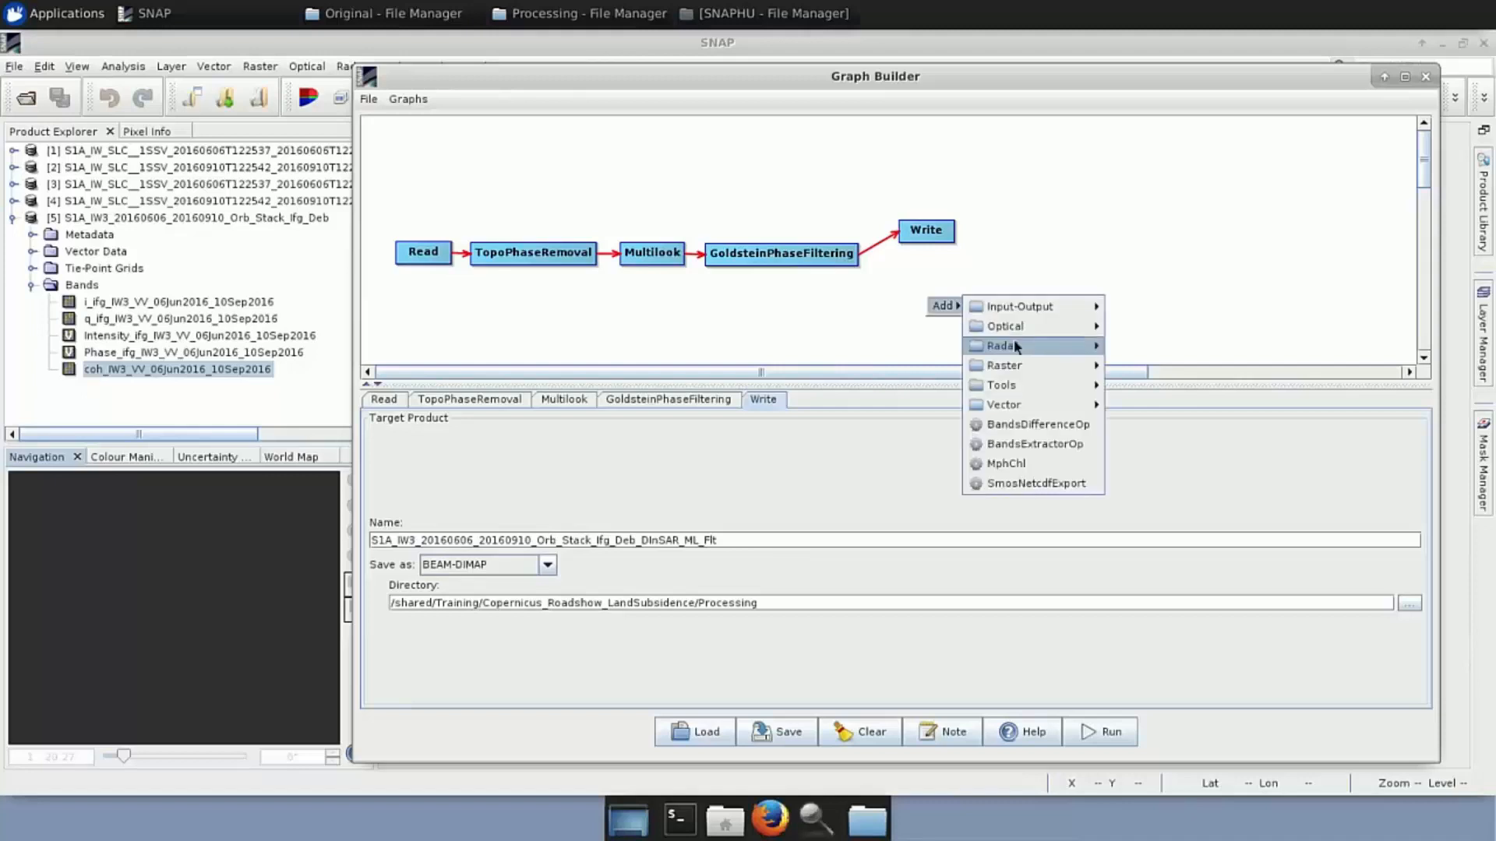
{"action": "mouse_move", "coordinate": [1016, 346]}
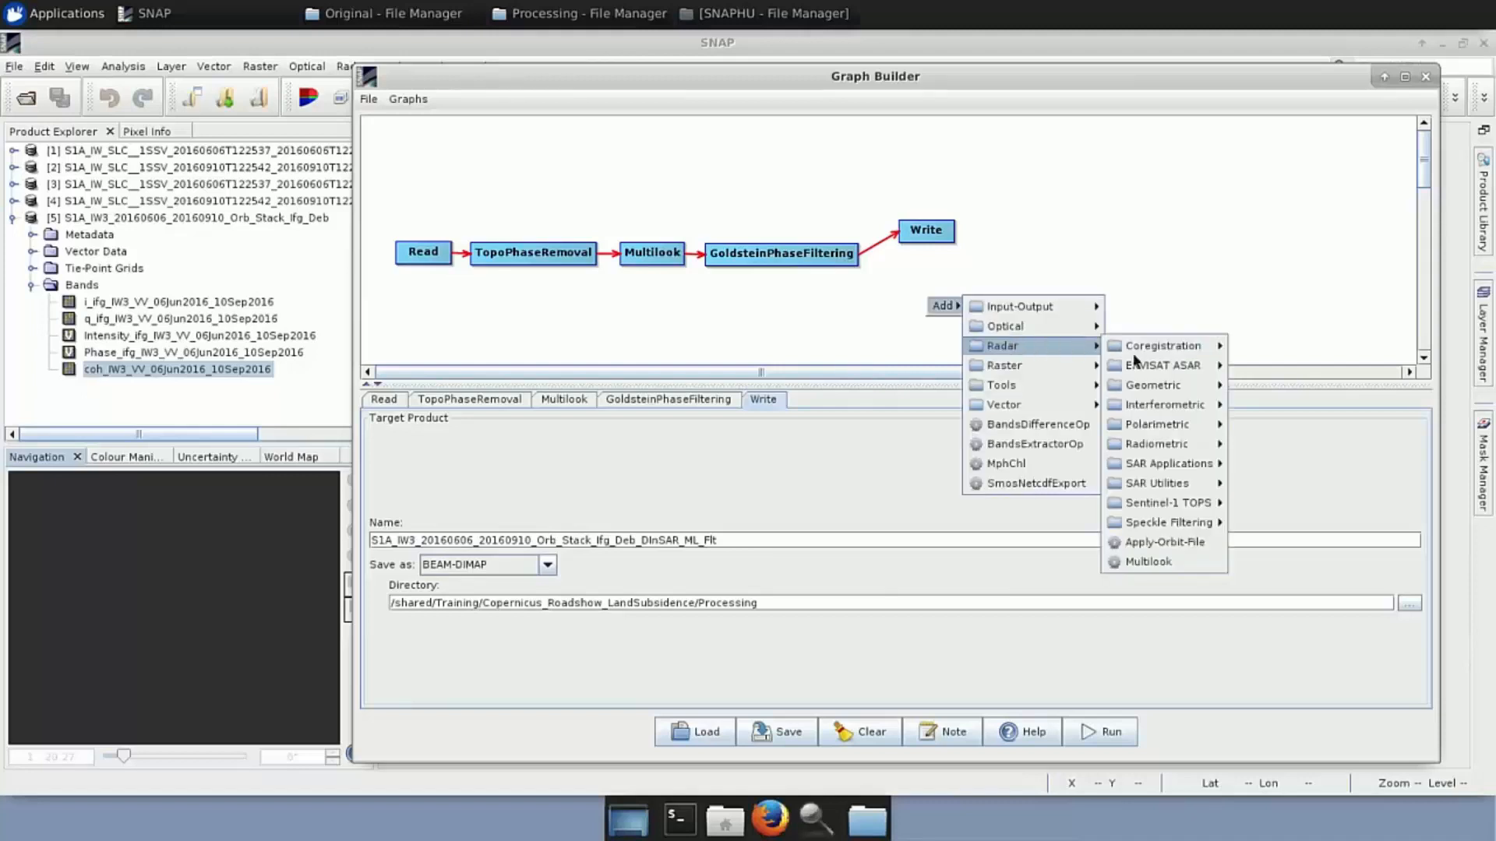
{"action": "mouse_move", "coordinate": [1151, 409]}
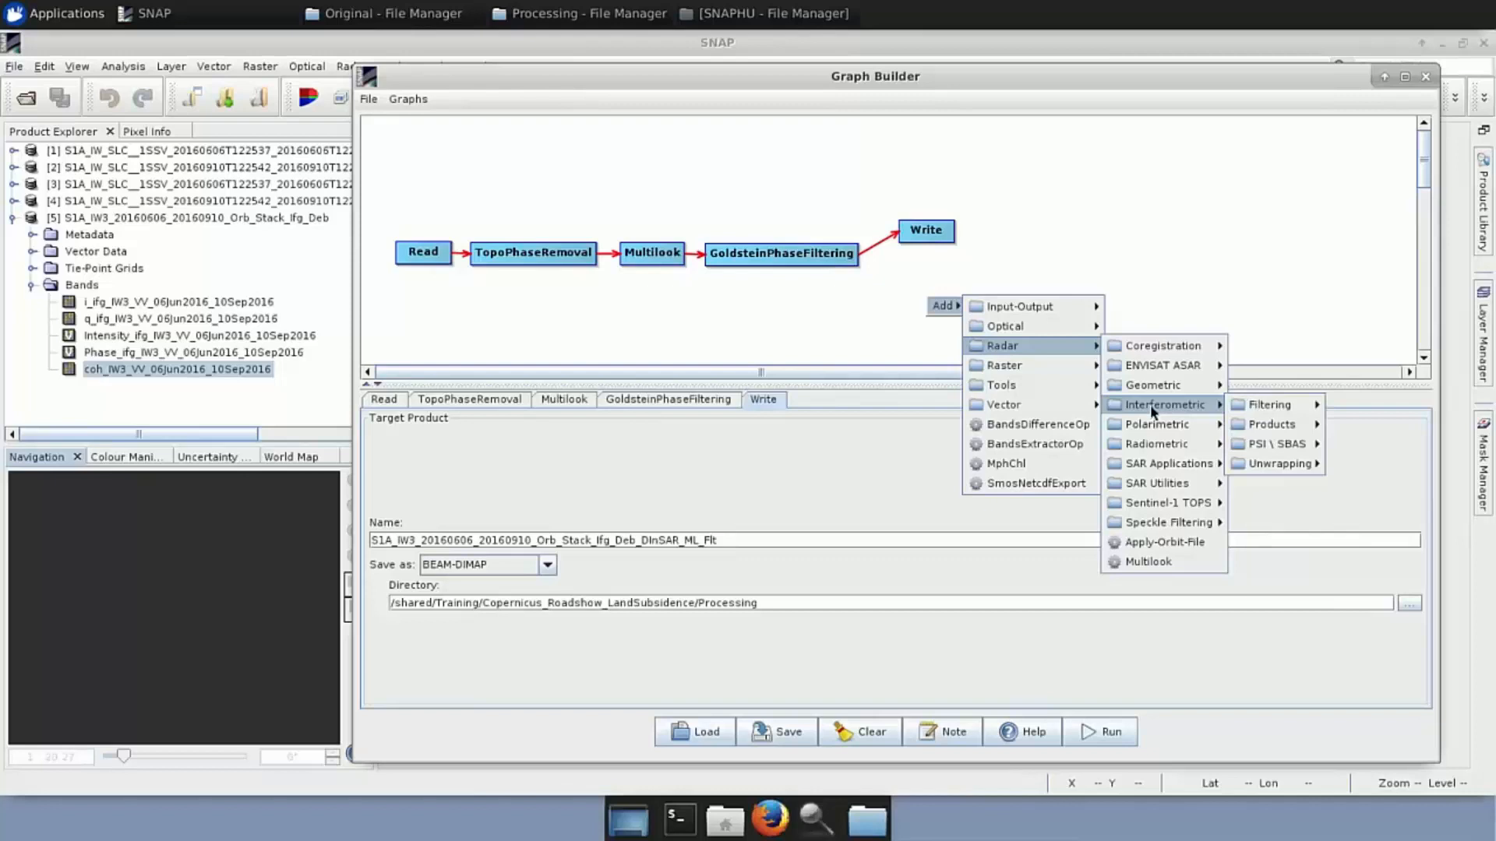
{"action": "mouse_move", "coordinate": [1203, 422]}
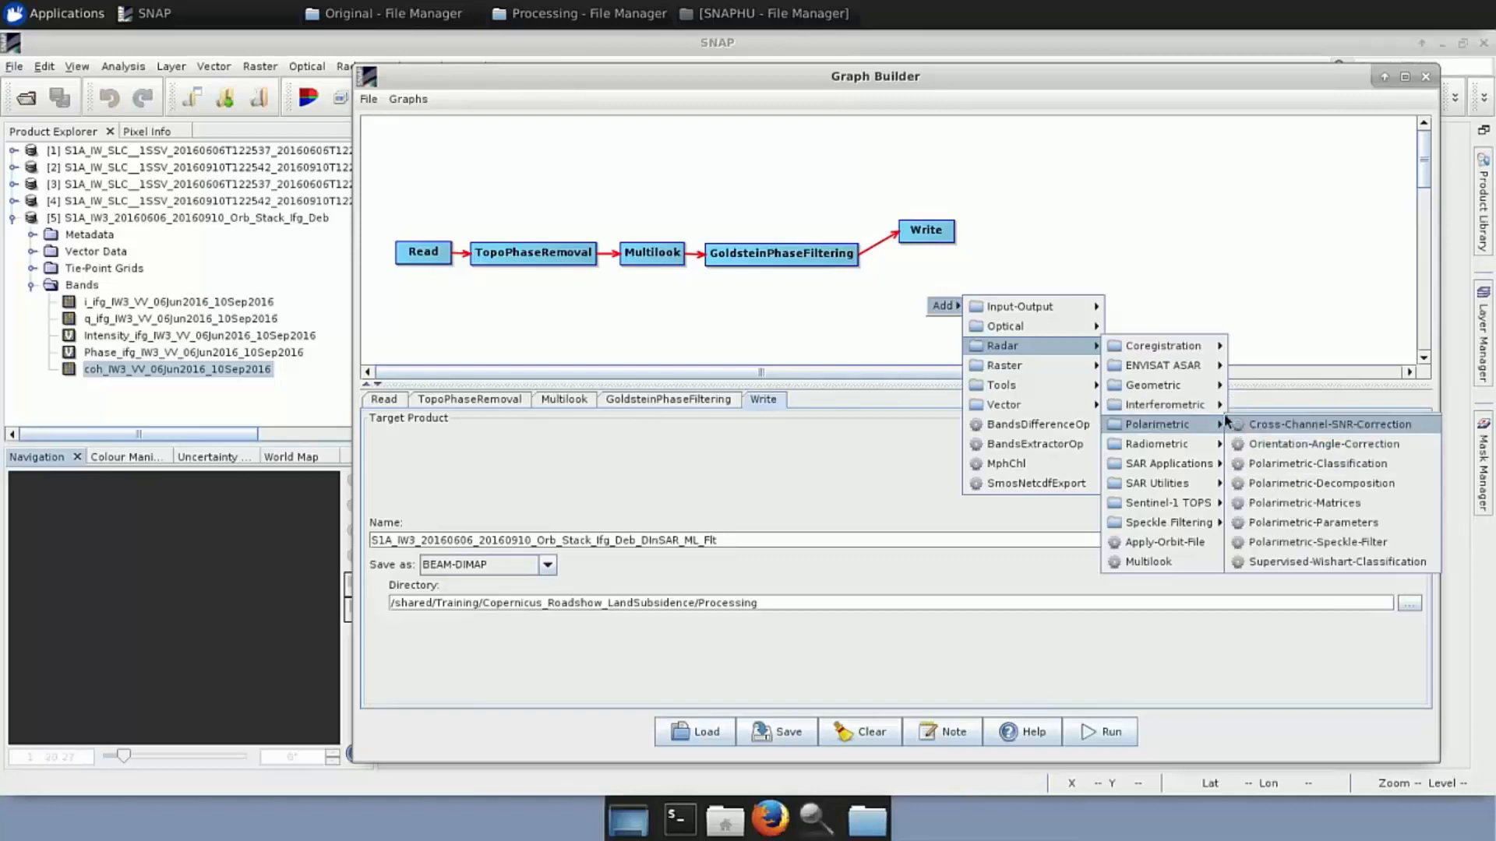
{"action": "mouse_move", "coordinate": [1297, 464]}
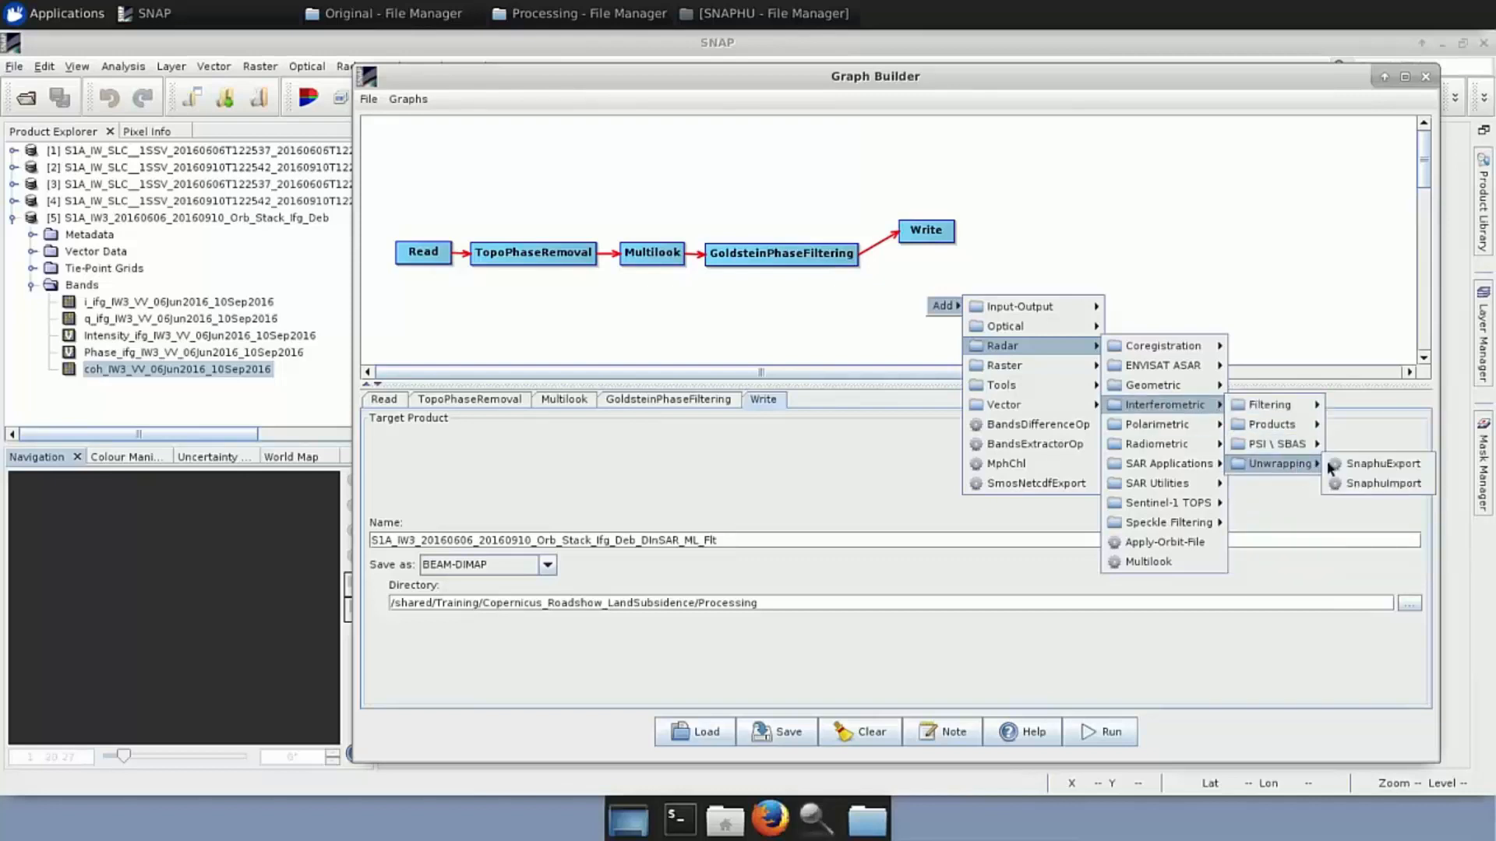
{"action": "left_click", "coordinate": [1379, 463]}
{"action": "left_click_drag", "start_coordinate": [984, 314], "coordinate": [944, 312]}
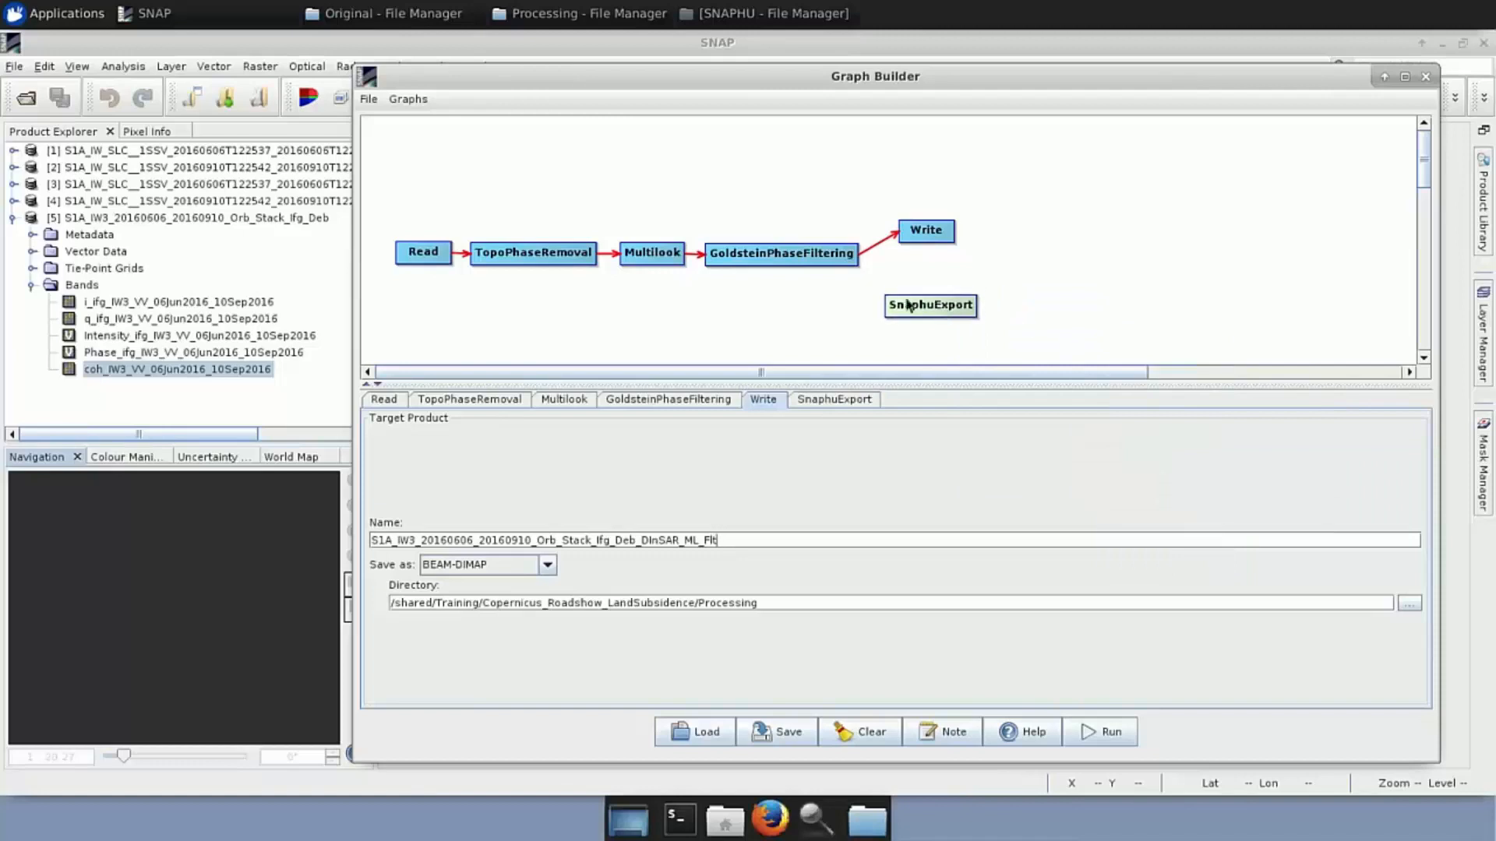
{"action": "left_click_drag", "start_coordinate": [856, 257], "coordinate": [926, 314]}
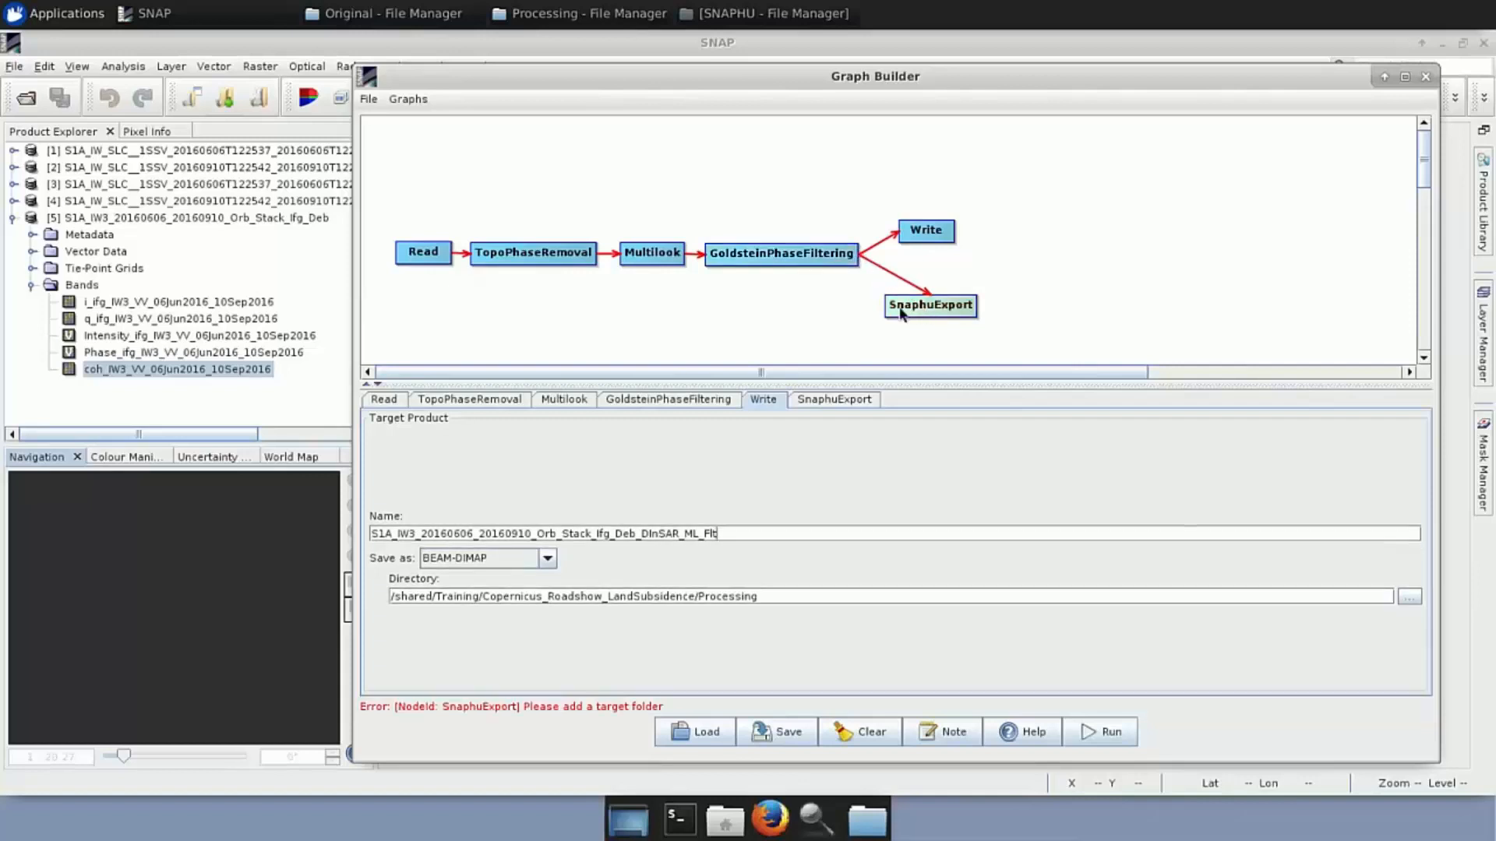
{"action": "left_click", "coordinate": [829, 399]}
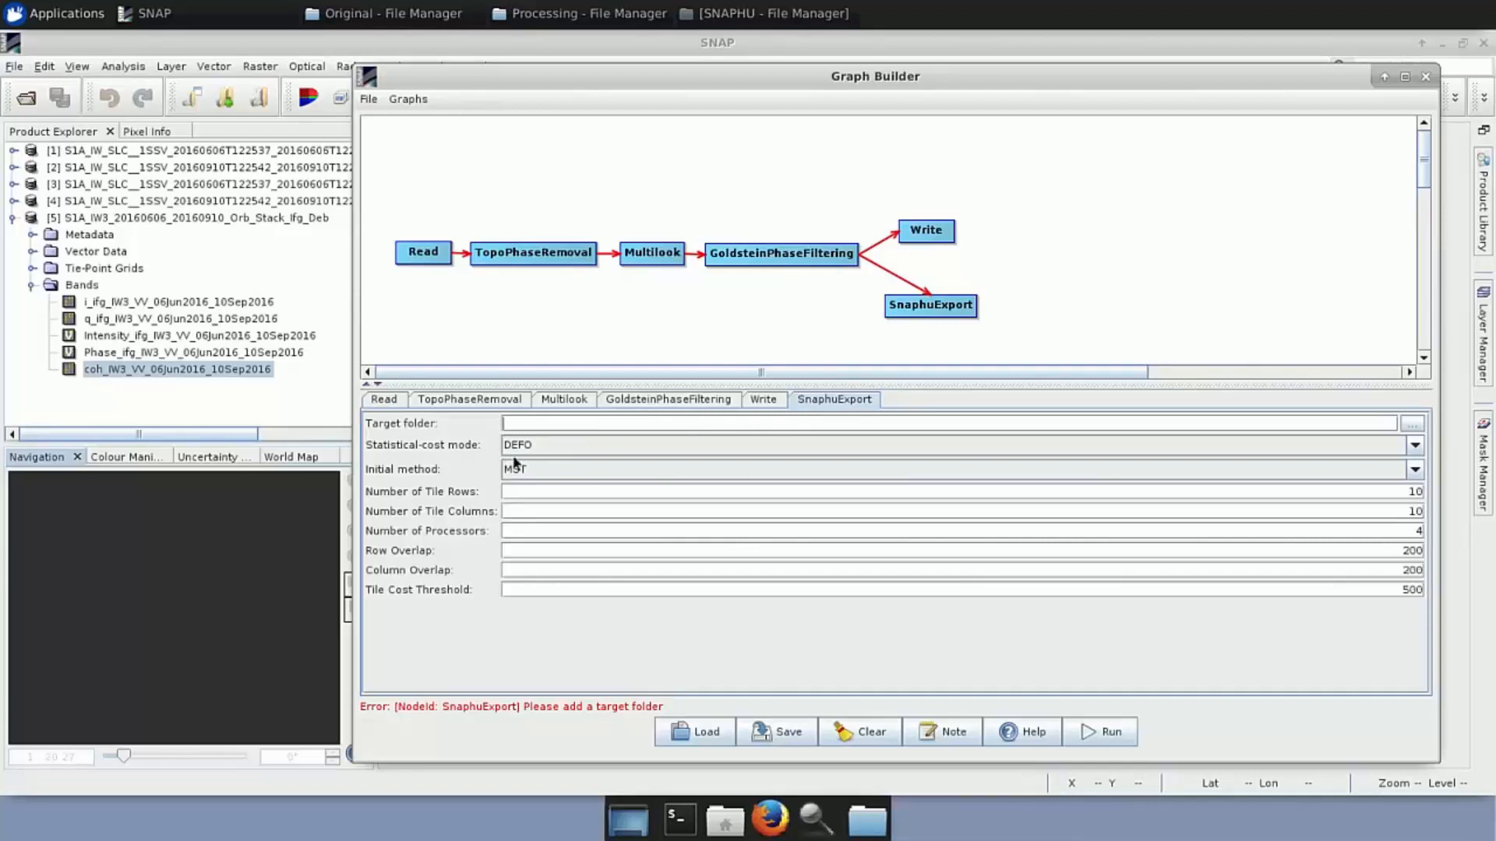
Set the SnaphuExport target folder to a new 'SNAPHU' folder in Copernicus_Roadshow_LandSubsidence/Processing
{"action": "left_click", "coordinate": [1418, 427]}
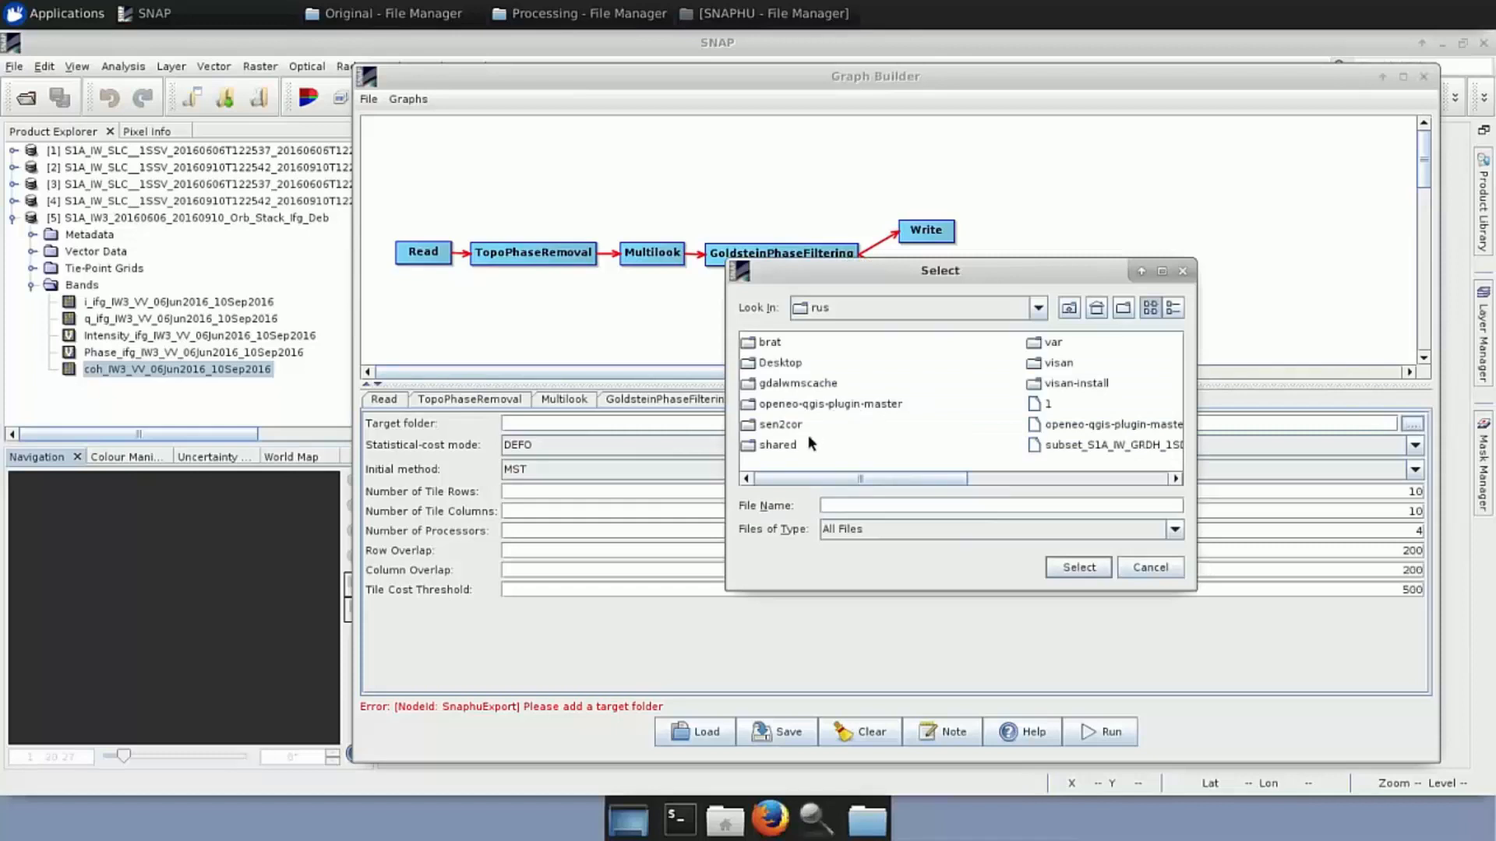
{"action": "double_click", "coordinate": [781, 446]}
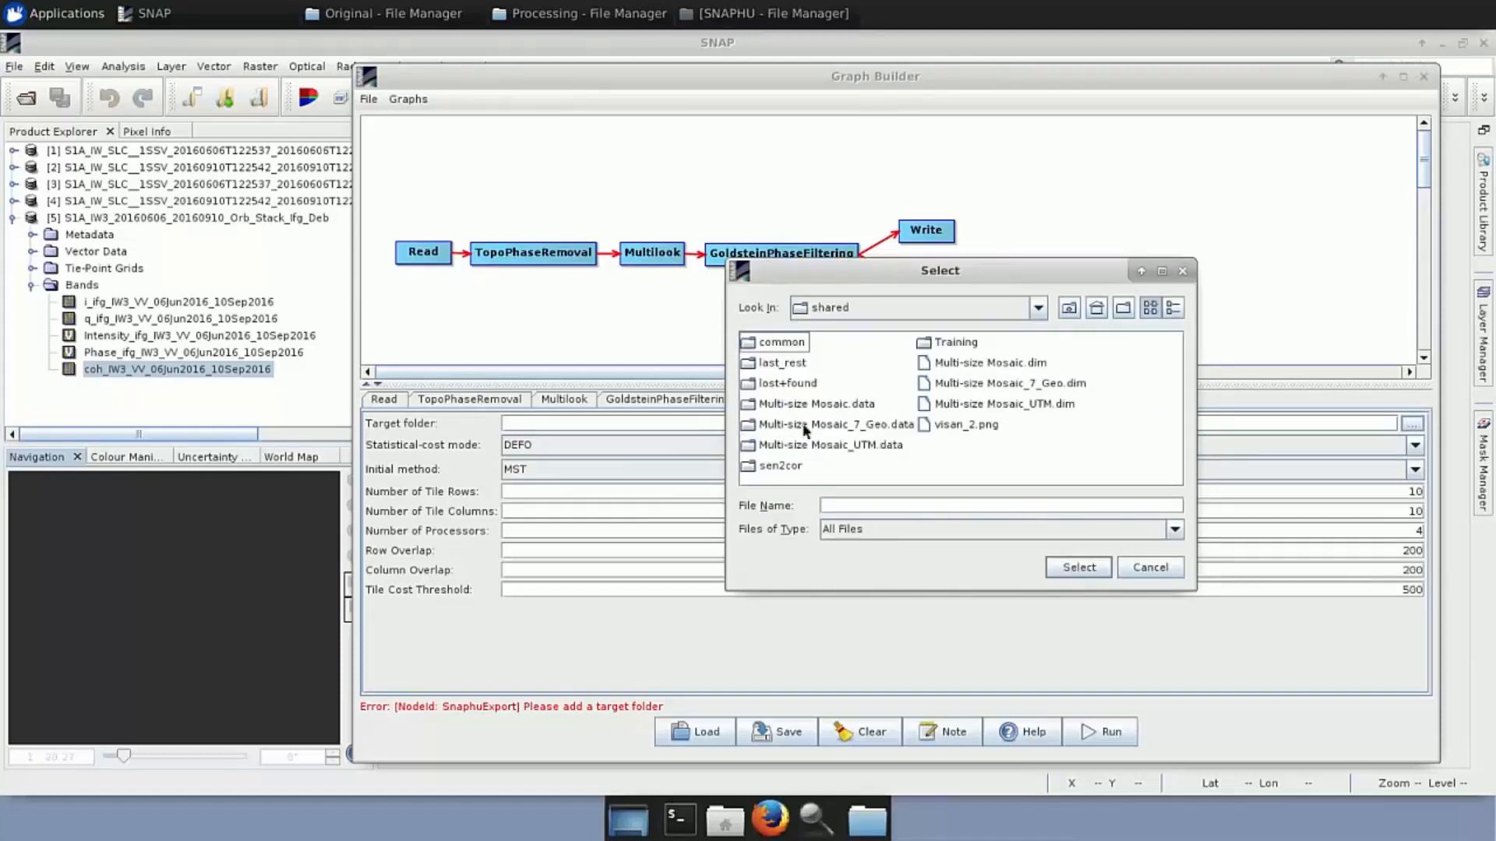
{"action": "left_click", "coordinate": [955, 343]}
{"action": "double_click", "coordinate": [955, 342]}
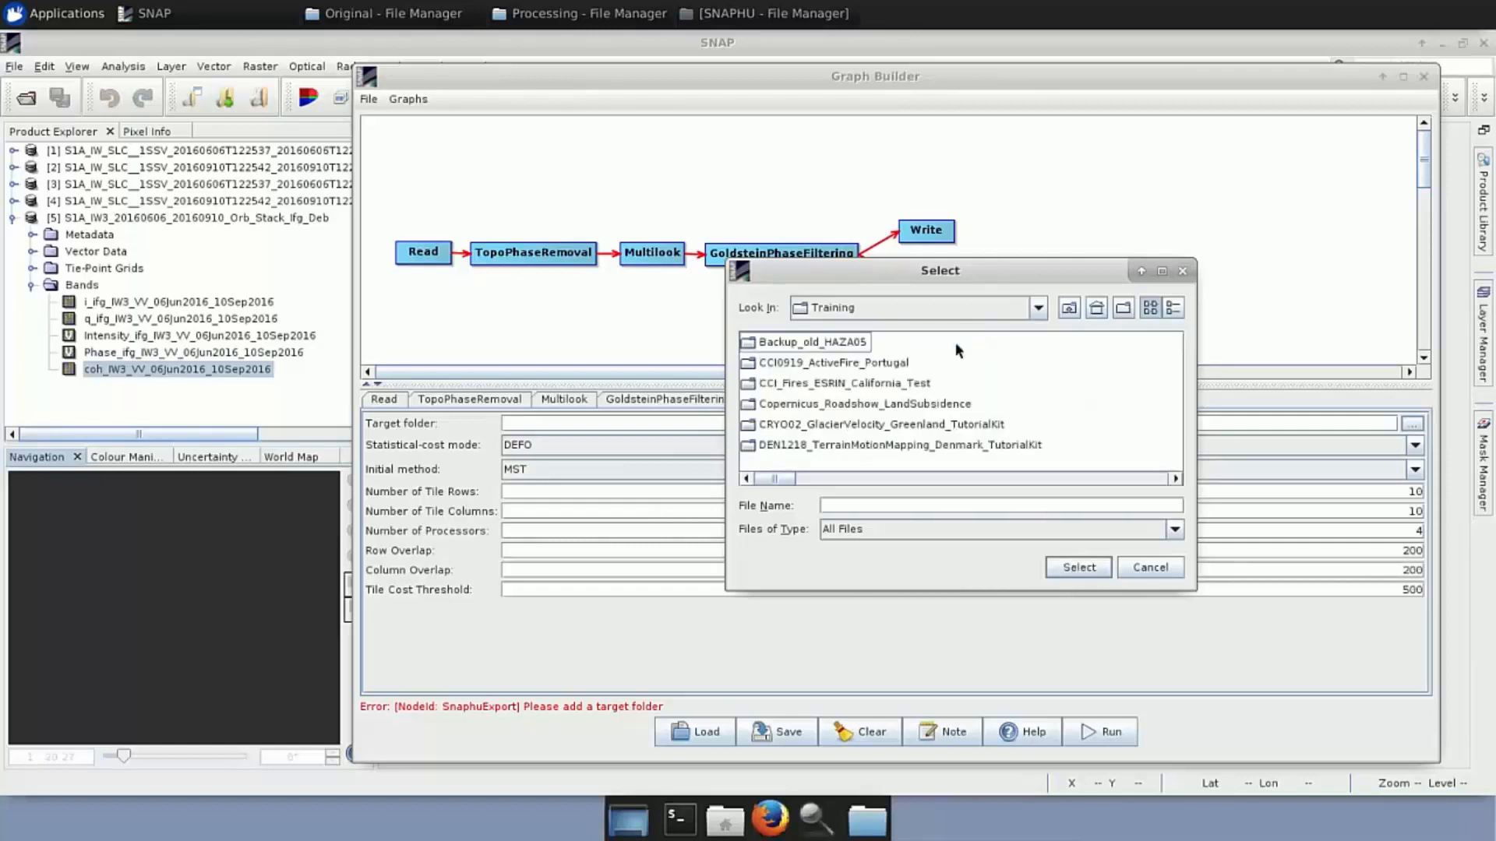
{"action": "double_click", "coordinate": [868, 406]}
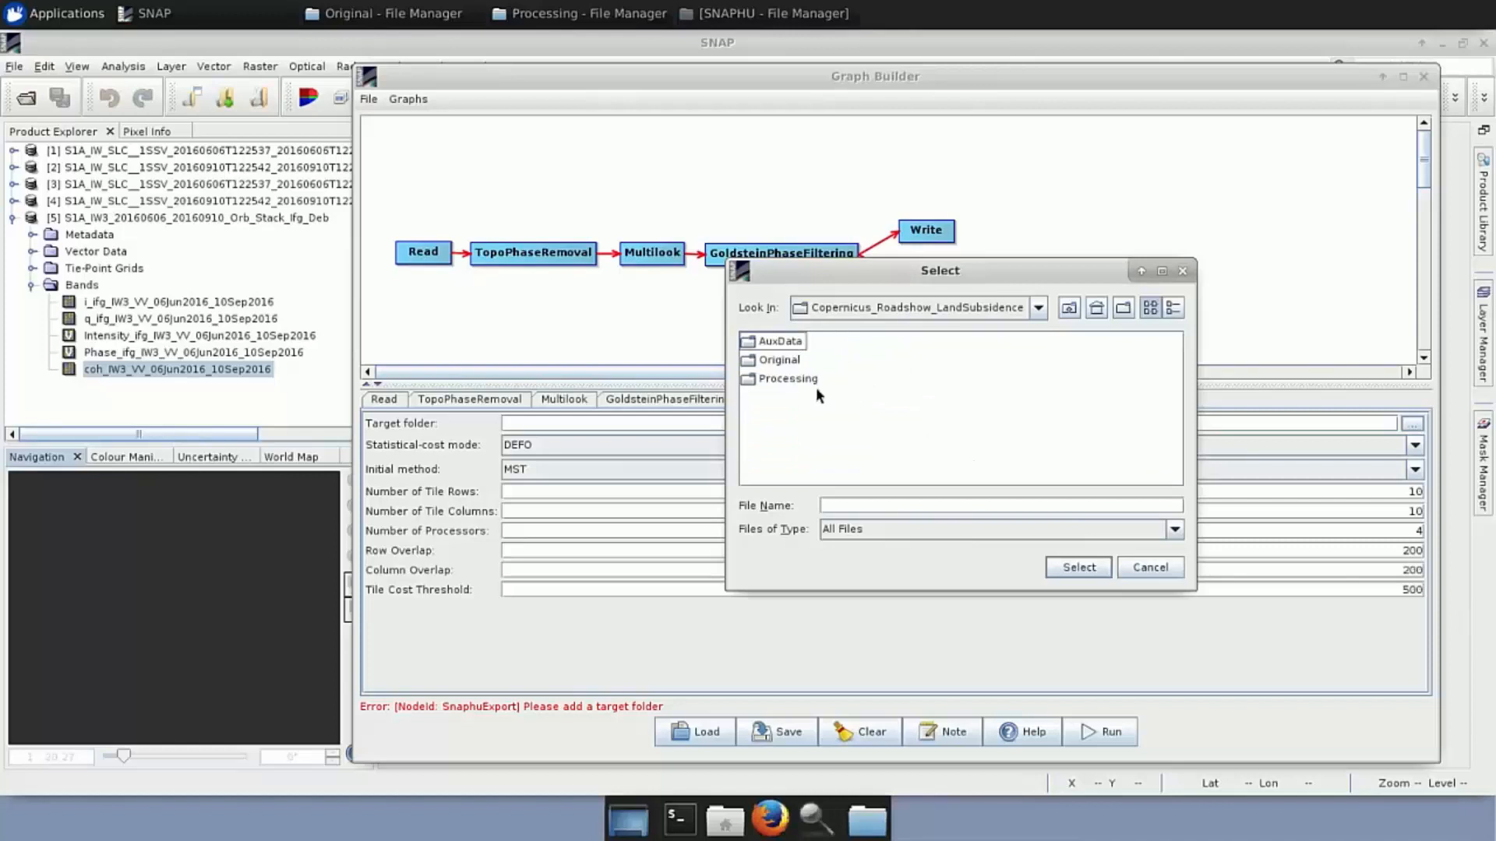
{"action": "double_click", "coordinate": [804, 378]}
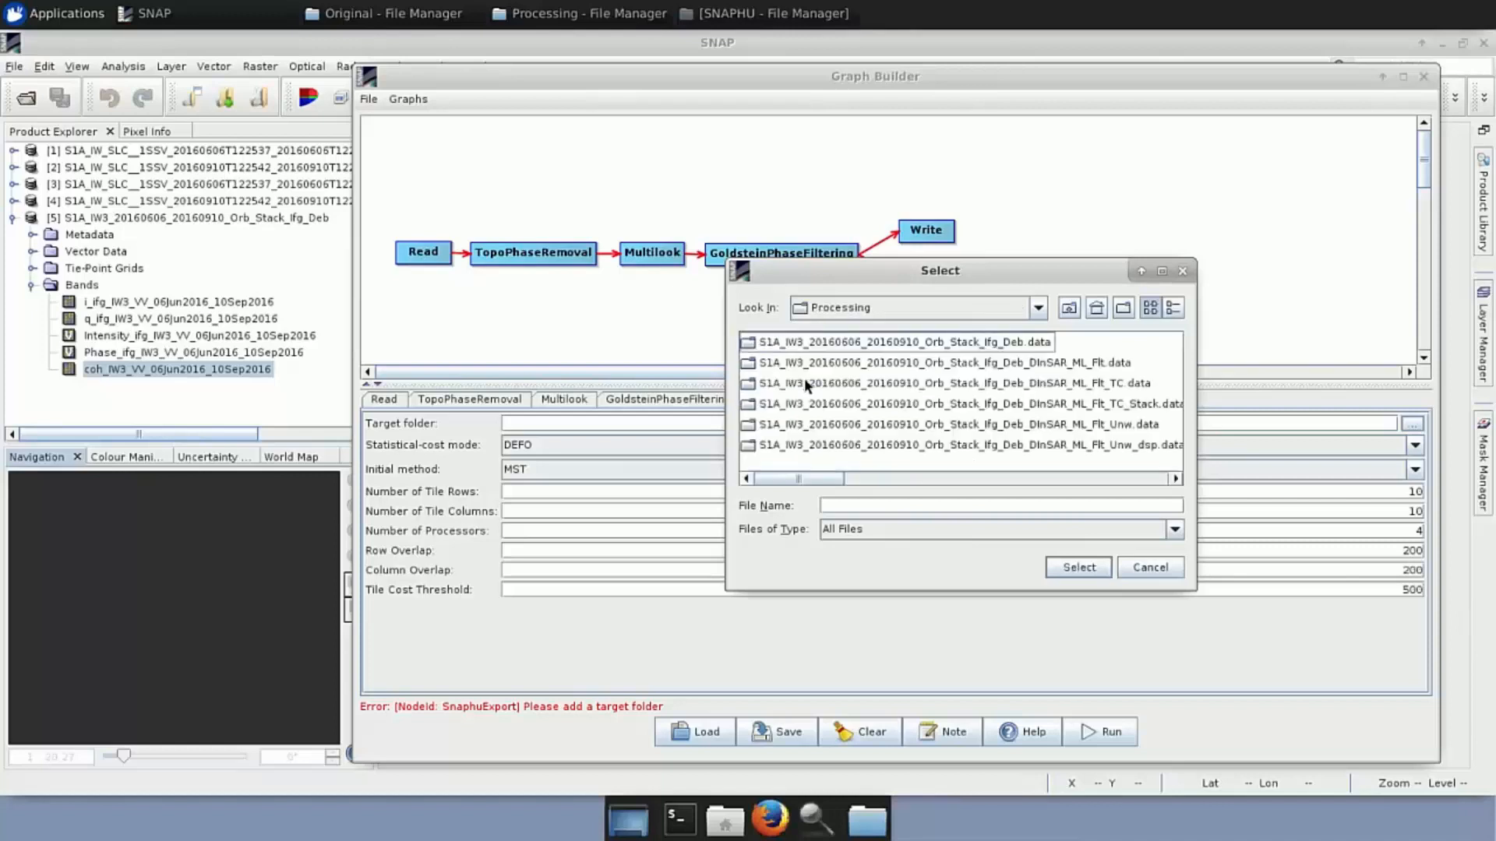
{"action": "left_click", "coordinate": [884, 507]}
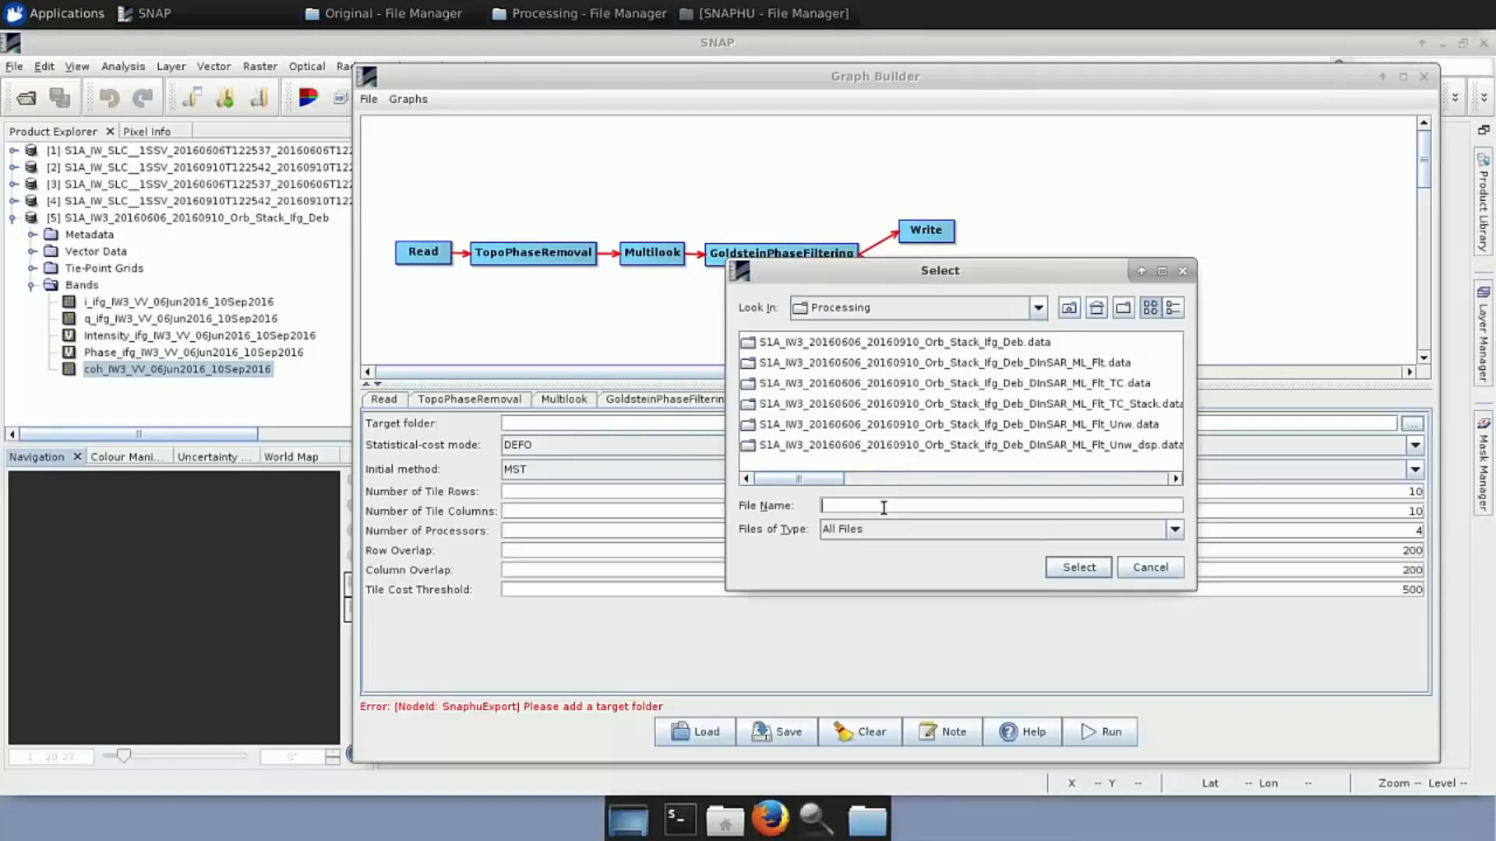
{"action": "type", "text": "SNAPHU"}
{"action": "left_click", "coordinate": [1070, 573]}
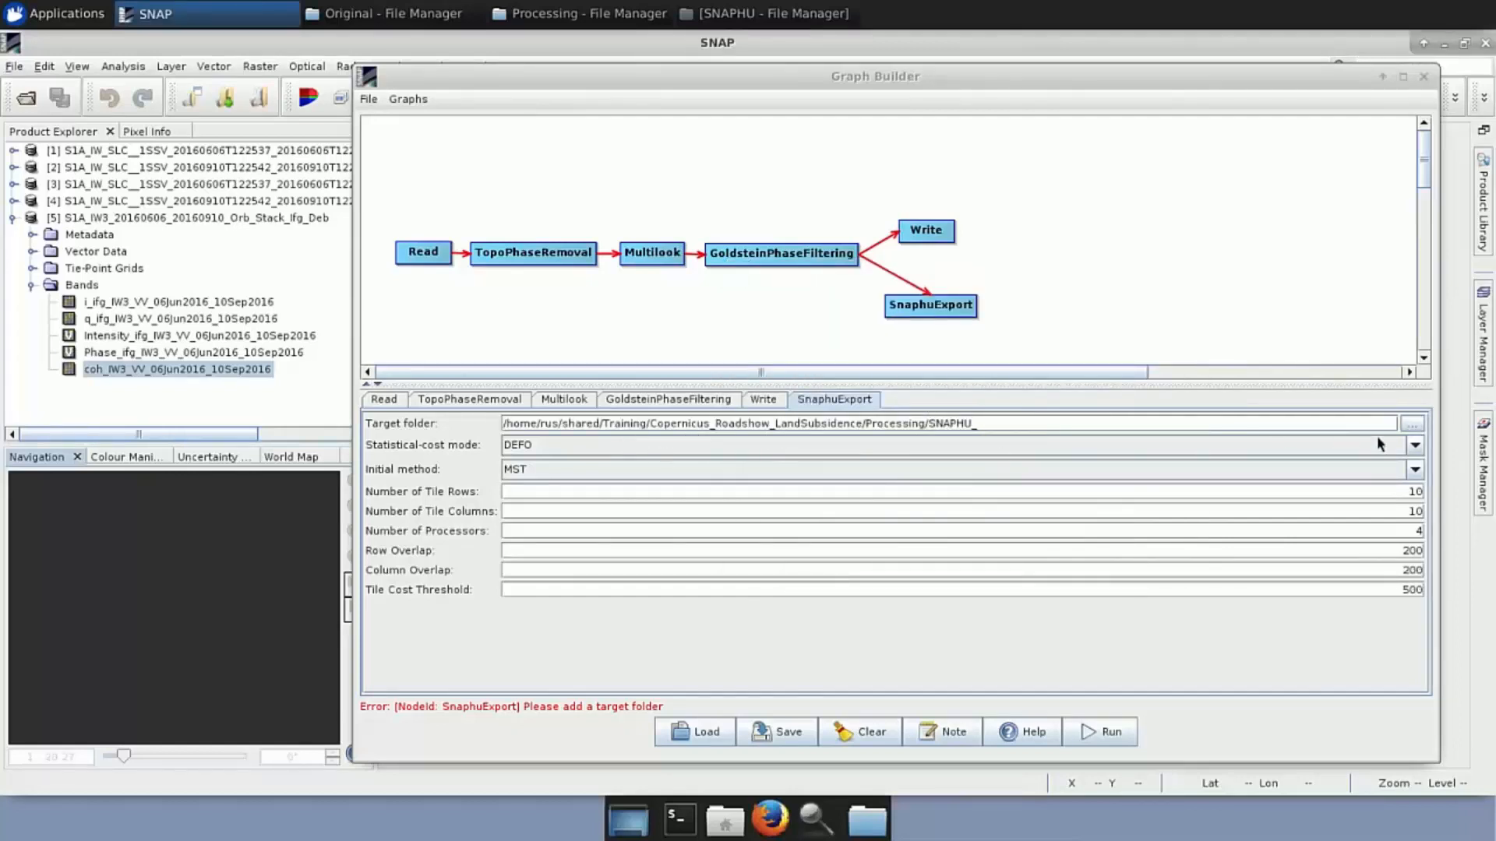
Keep DEFO as the statistical-cost mode and choose MCF as the initial unwrapping method
{"action": "left_click", "coordinate": [1417, 447]}
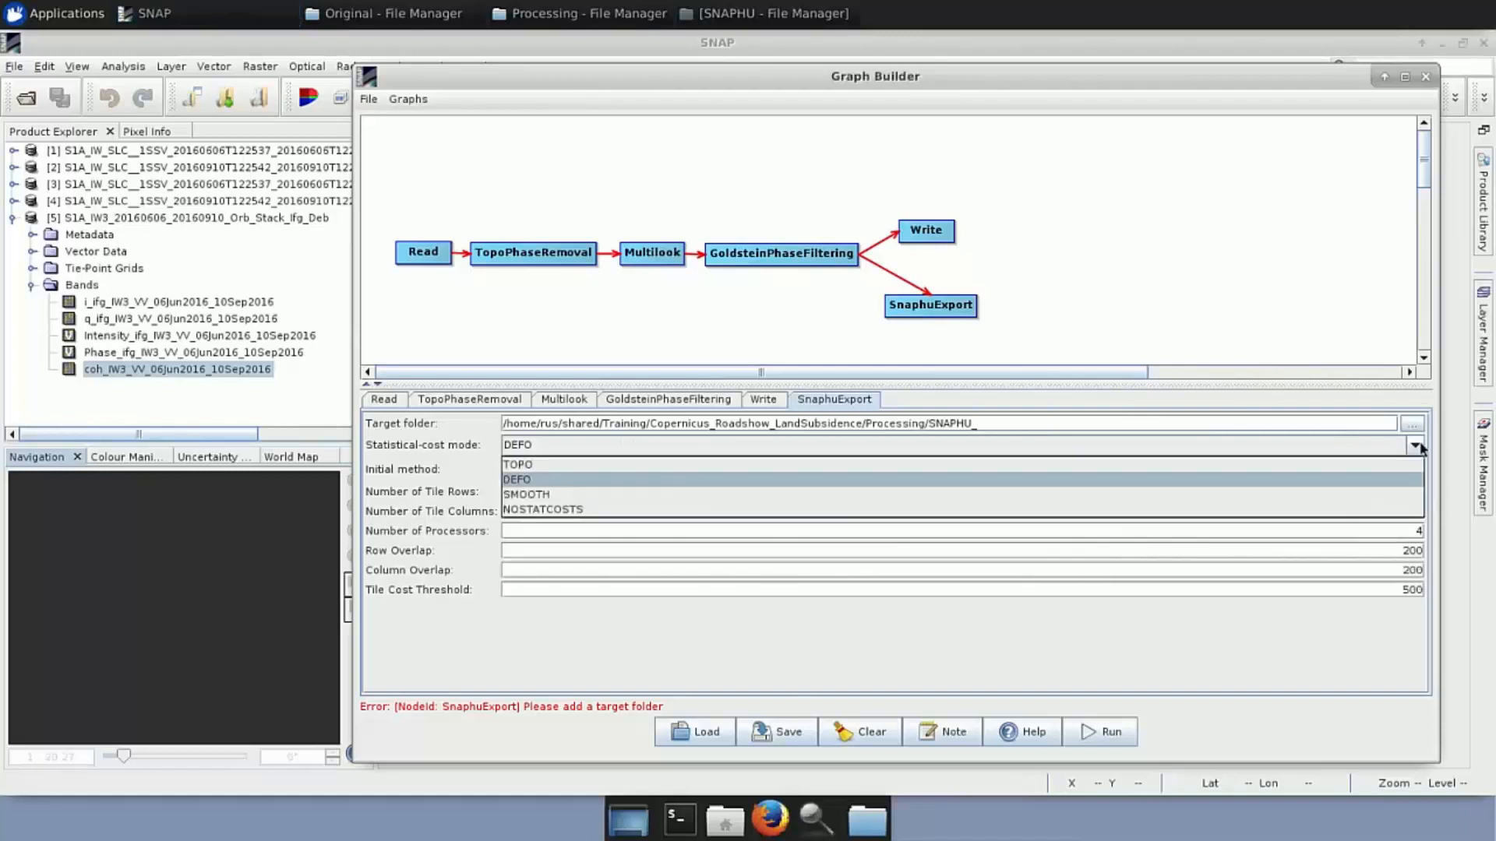
{"action": "left_click", "coordinate": [1417, 447]}
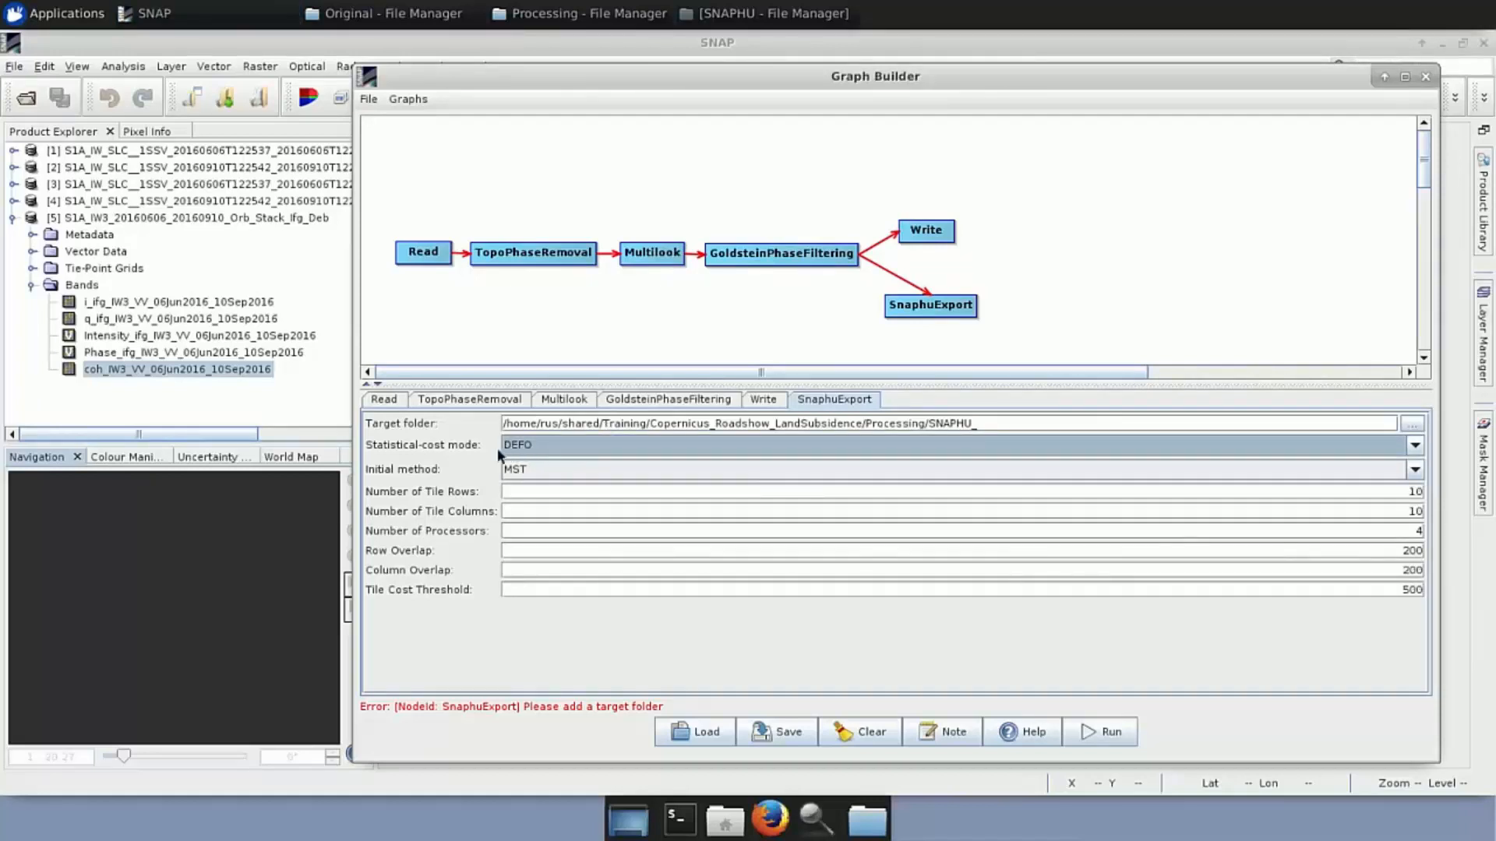
{"action": "left_click", "coordinate": [1416, 469]}
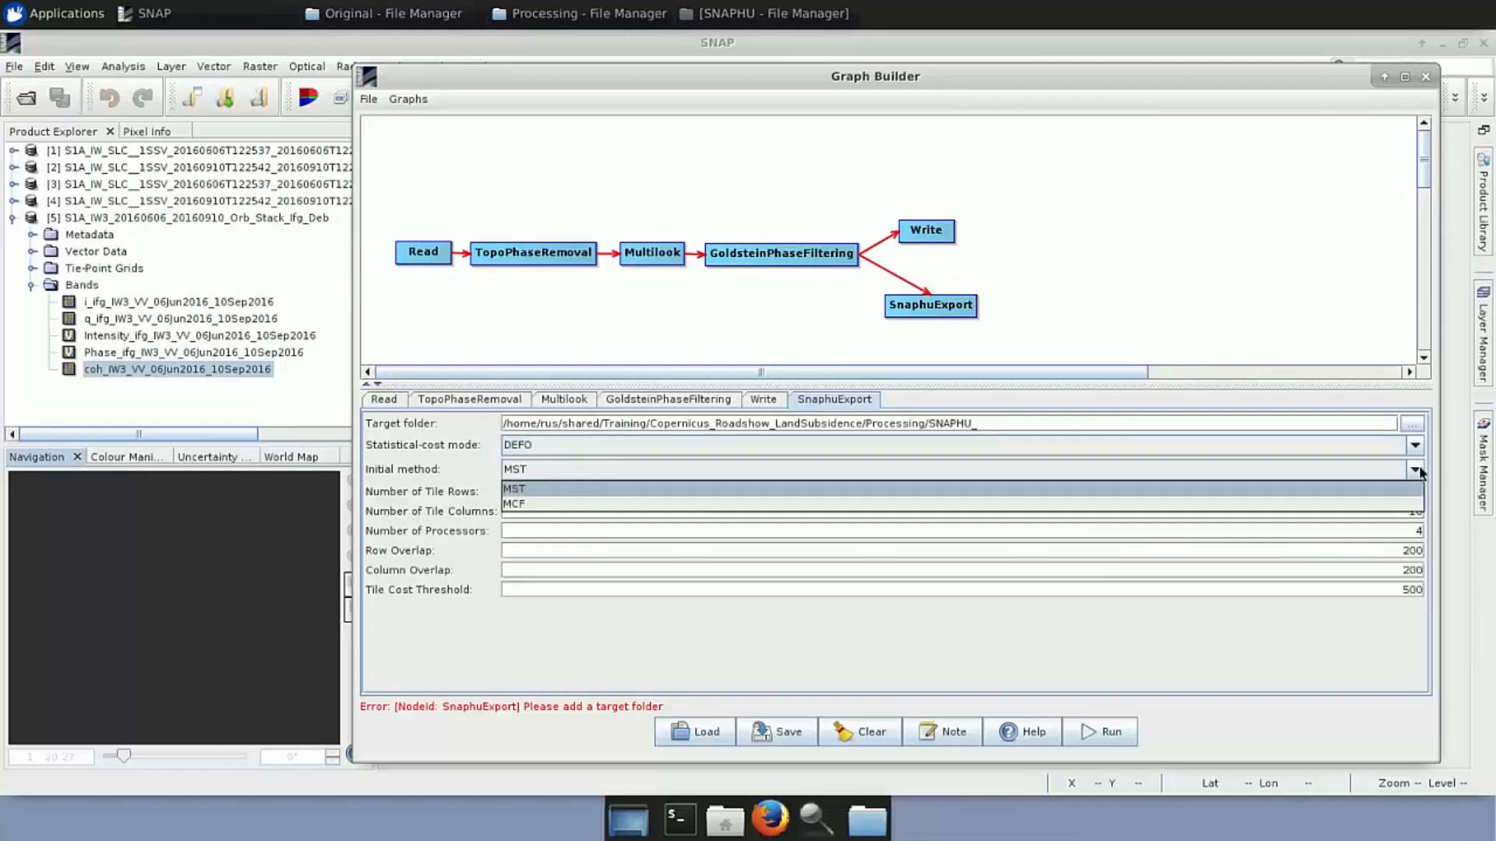
{"action": "left_click", "coordinate": [605, 505]}
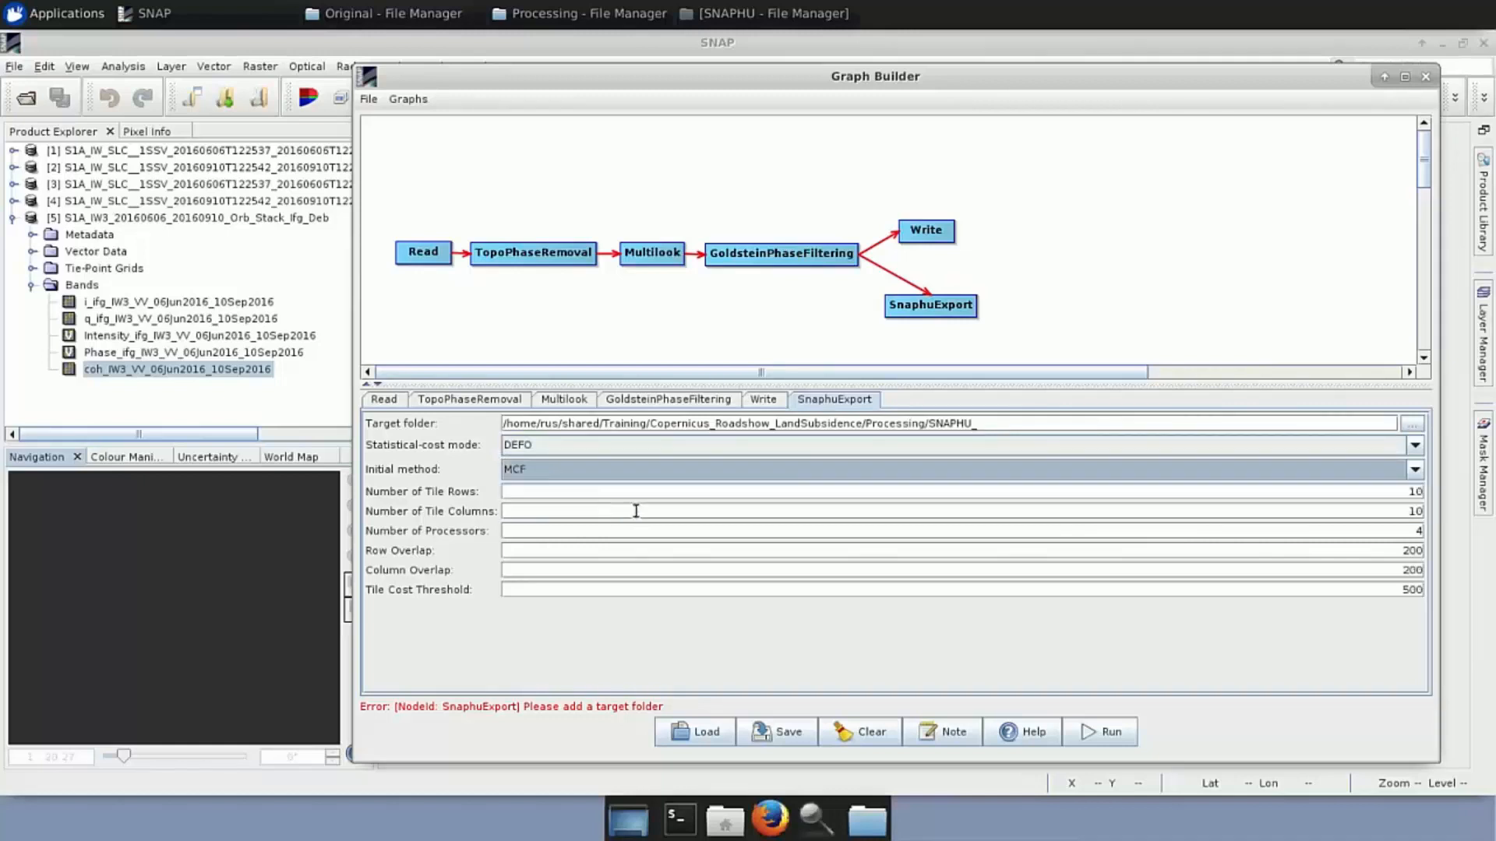
Set tile rows and columns to 1, row and column overlap to 0, and tile cost threshold 0
{"action": "left_click", "coordinate": [1419, 490]}
{"action": "type", "text": "1"}
{"action": "left_click", "coordinate": [1434, 511]}
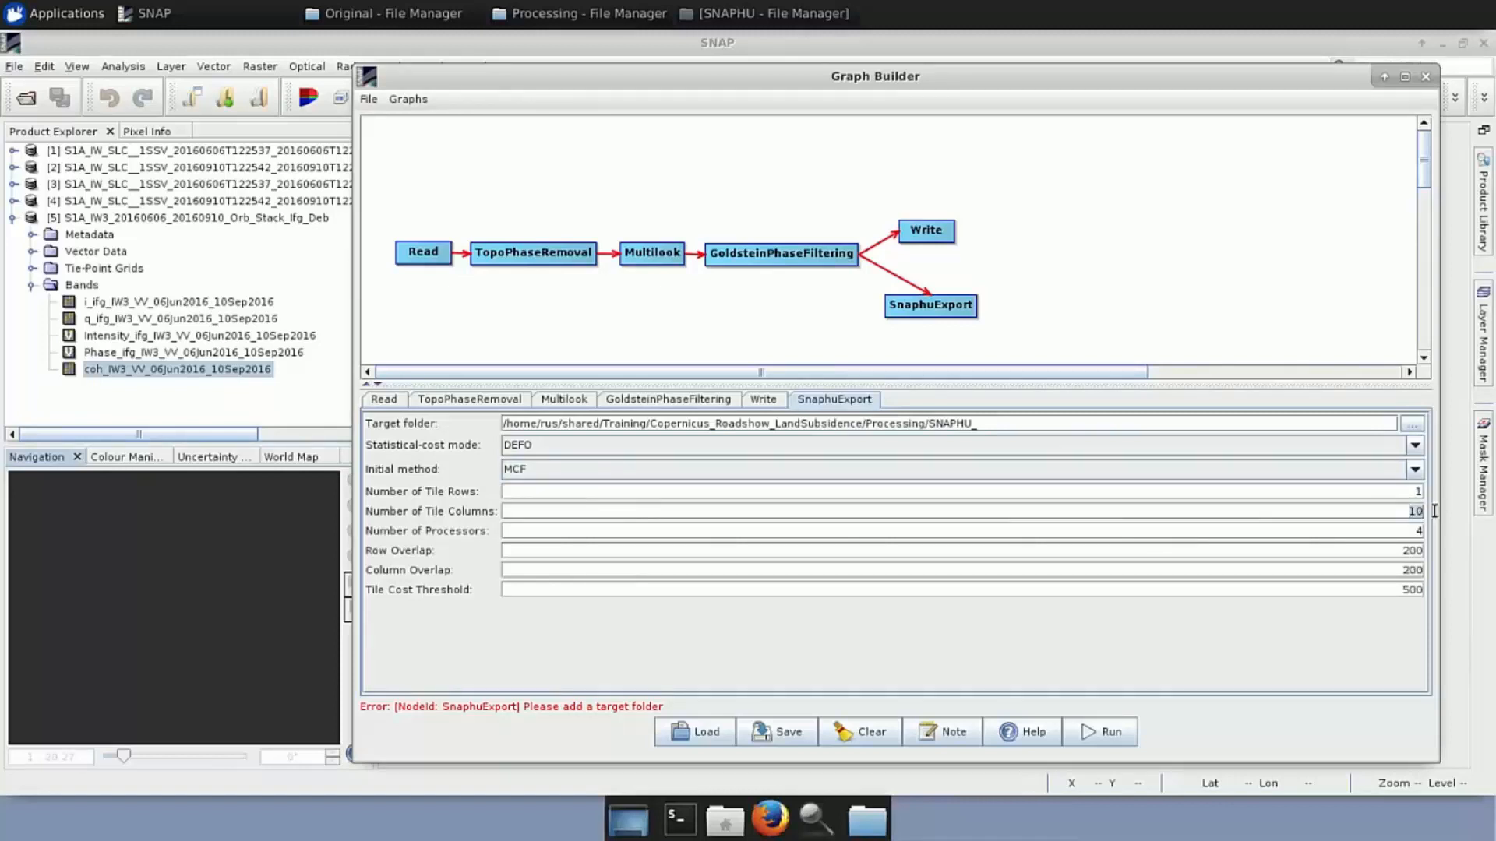
{"action": "type", "text": "1"}
{"action": "left_click", "coordinate": [1427, 551]}
{"action": "type", "text": "0"}
{"action": "left_click", "coordinate": [1430, 571]}
{"action": "type", "text": "0"}
{"action": "left_click", "coordinate": [1427, 590]}
{"action": "left_click", "coordinate": [834, 398]}
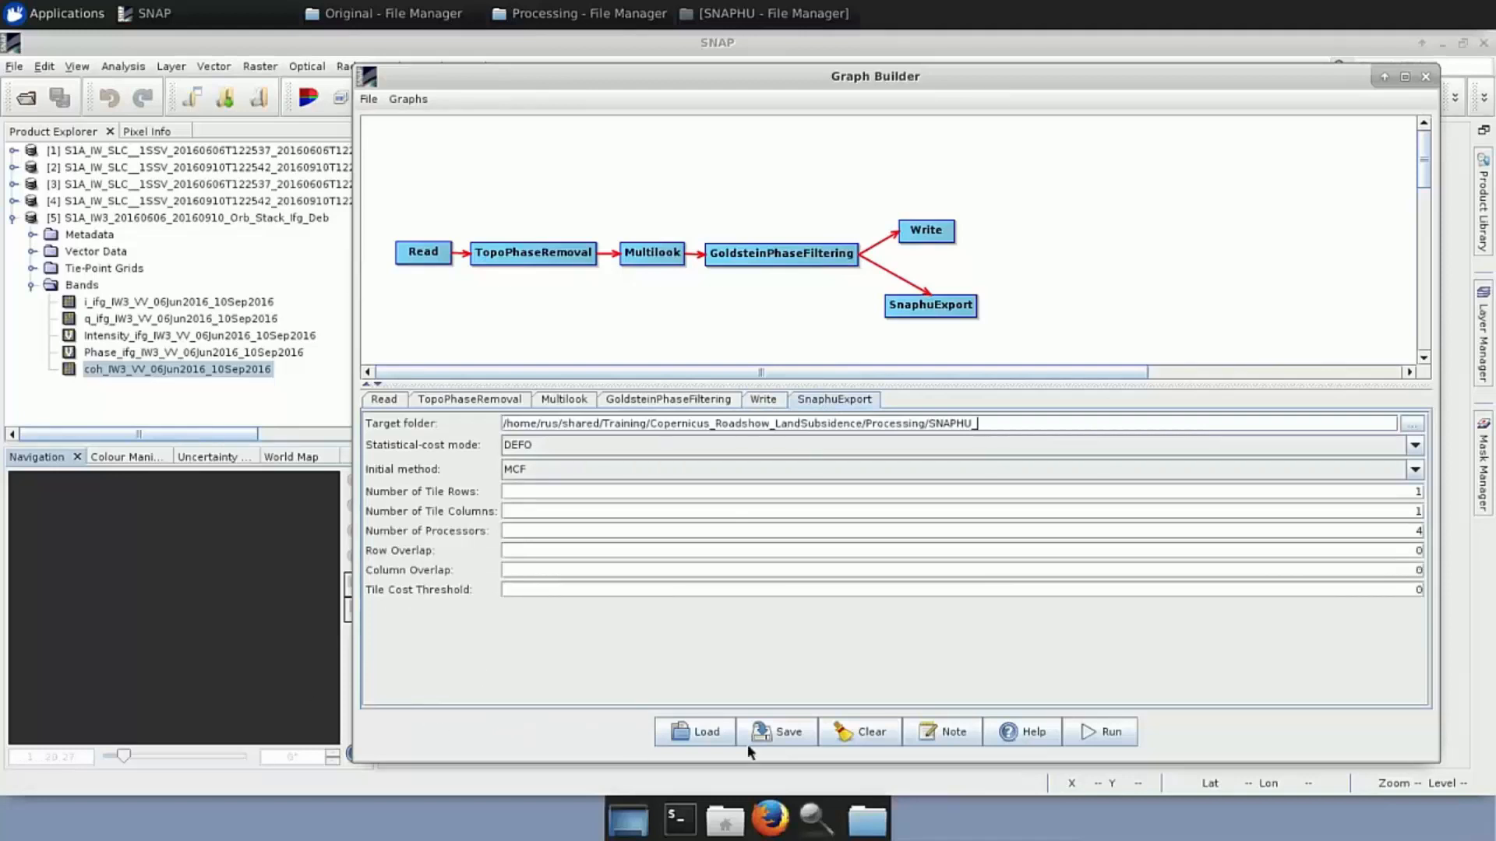
Save the graph as myGraph.xml in Processing, close Graph Builder, and collapse product [5]
{"action": "left_click", "coordinate": [784, 732]}
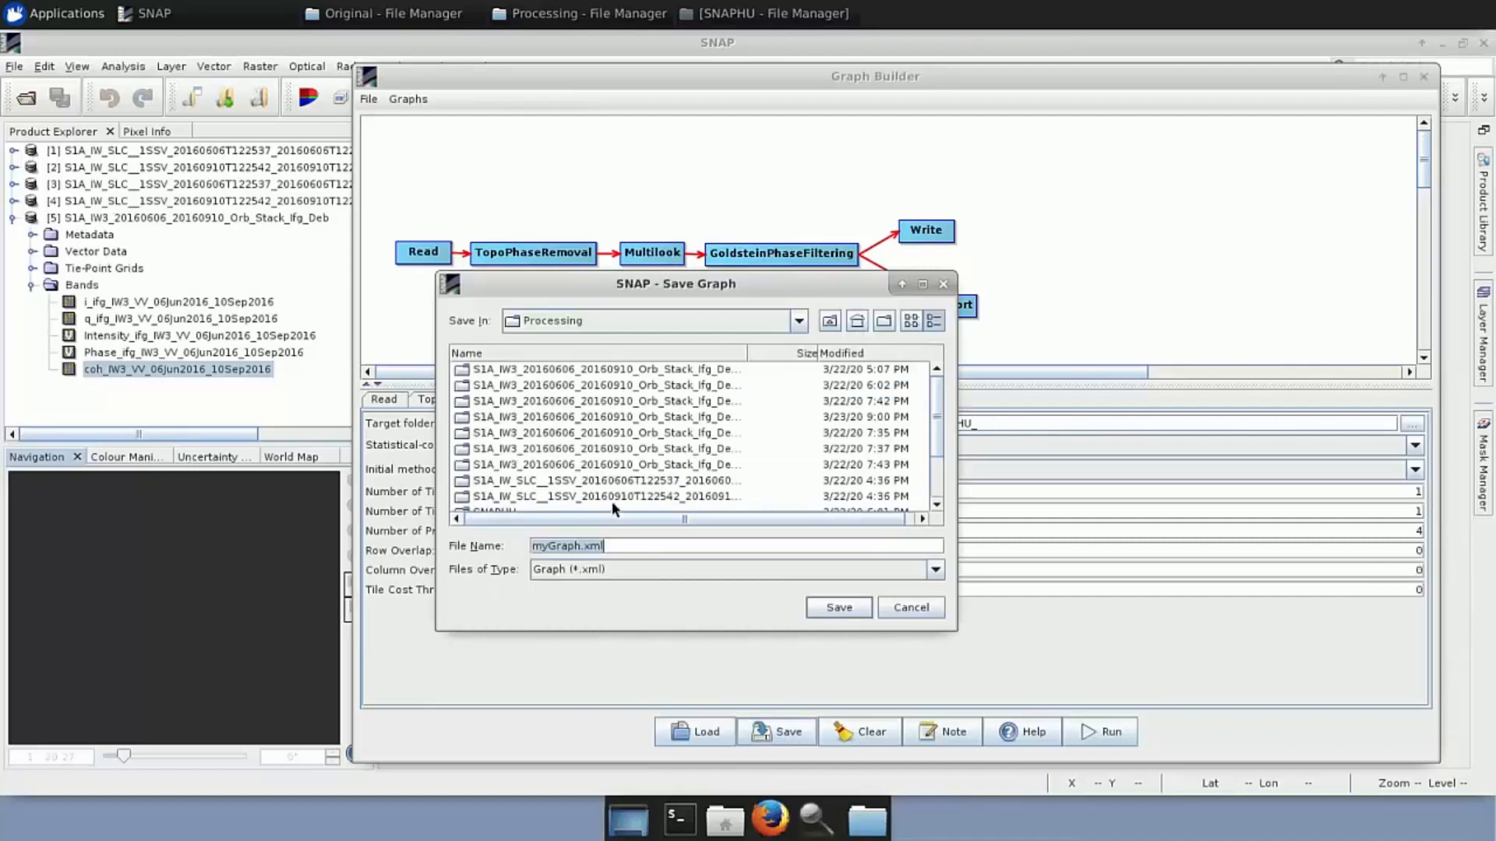
{"action": "scroll", "coordinate": [611, 502], "scroll_direction": "down", "scroll_amount": 2}
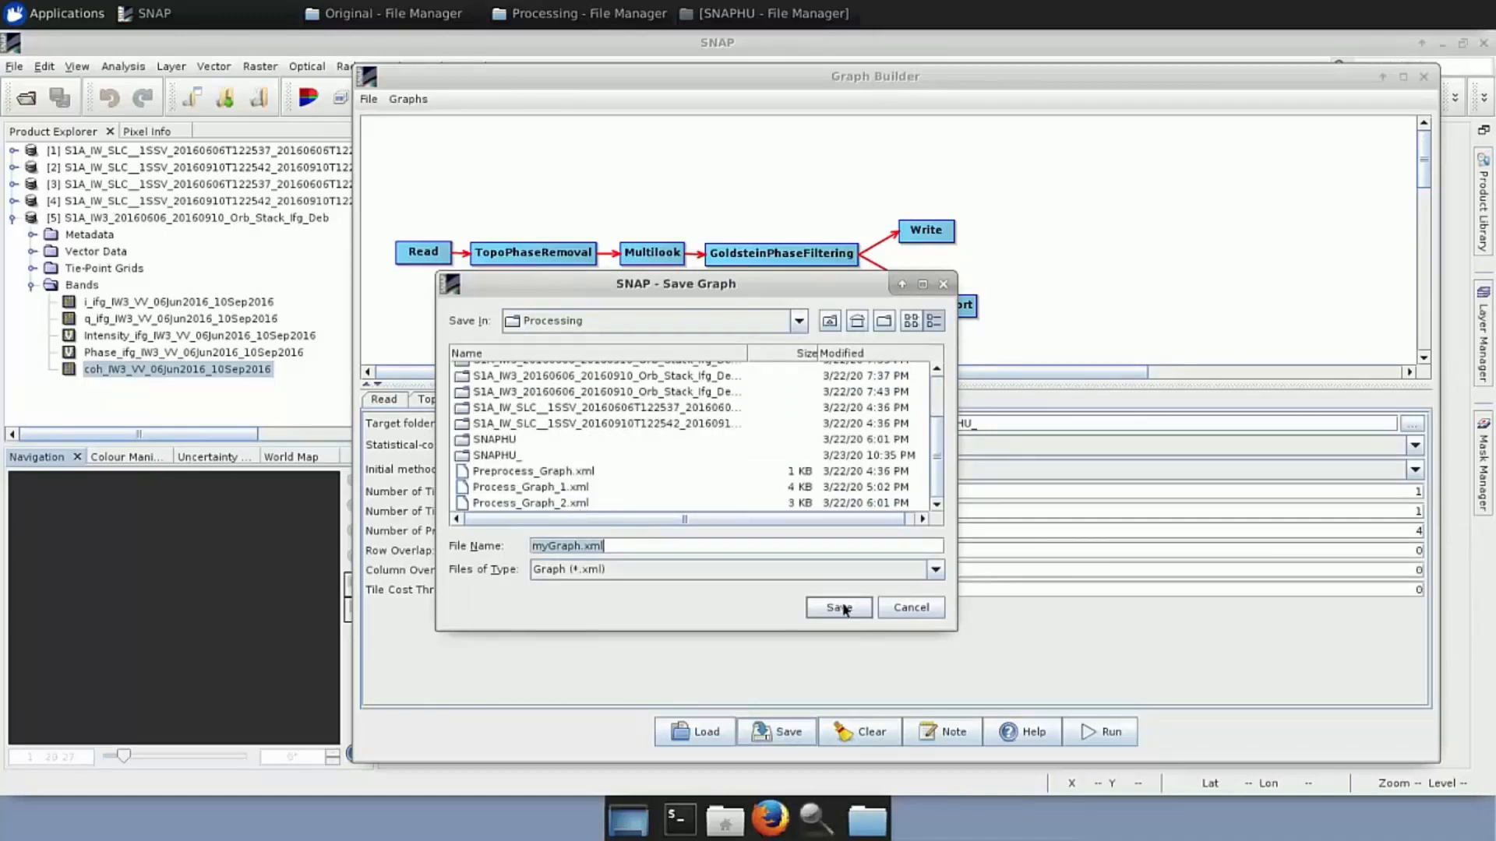
{"action": "left_click", "coordinate": [942, 285]}
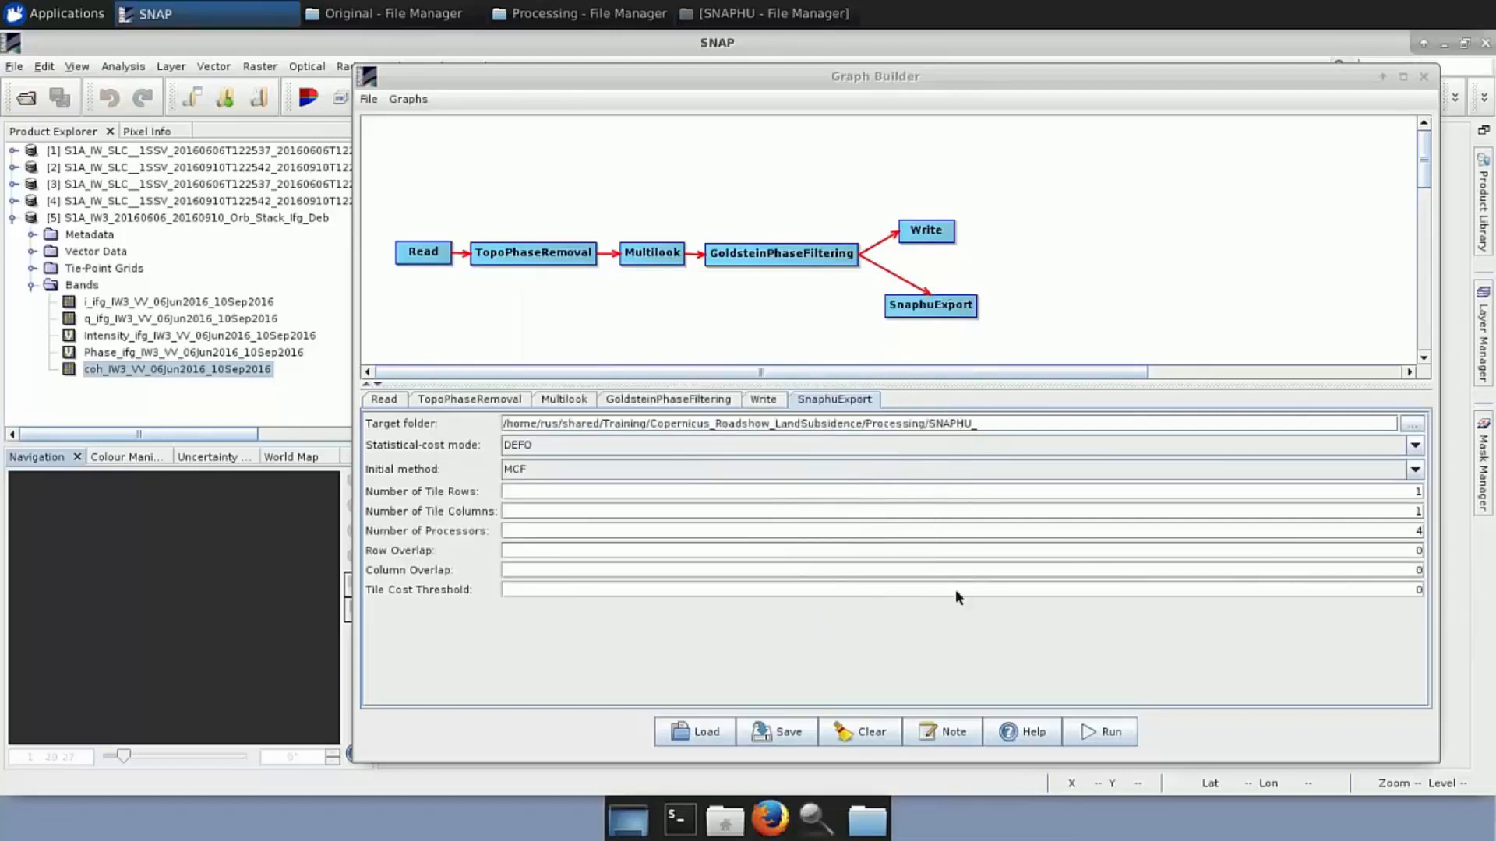
{"action": "left_click", "coordinate": [1423, 76]}
{"action": "left_click", "coordinate": [12, 219]}
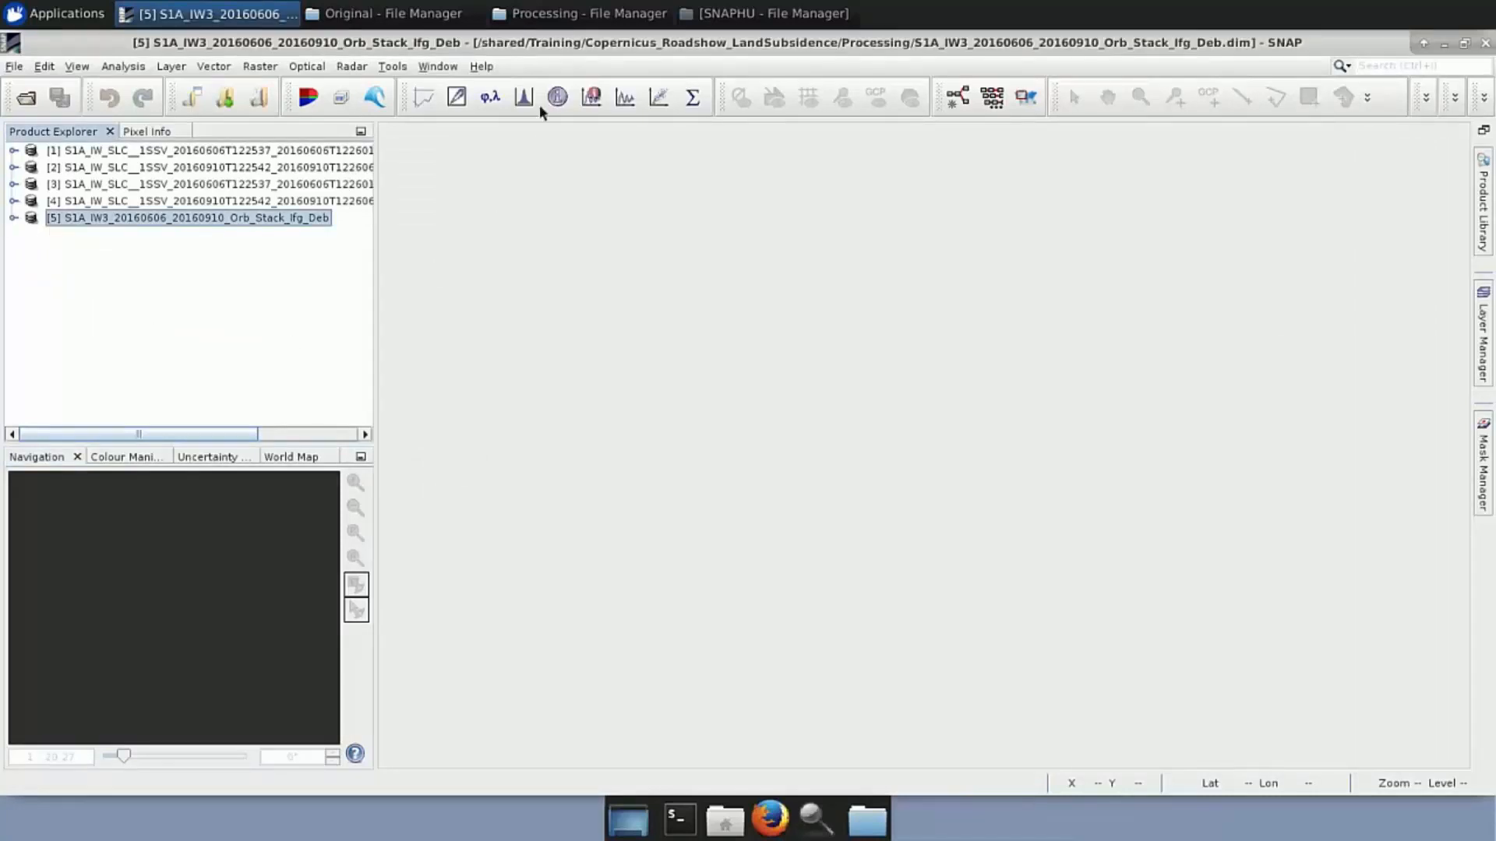
Drag ..._DInSAR_ML_Flt.dim from the Processing folder into Product Explorer, loading it as product [6]
{"action": "left_click", "coordinate": [513, 26]}
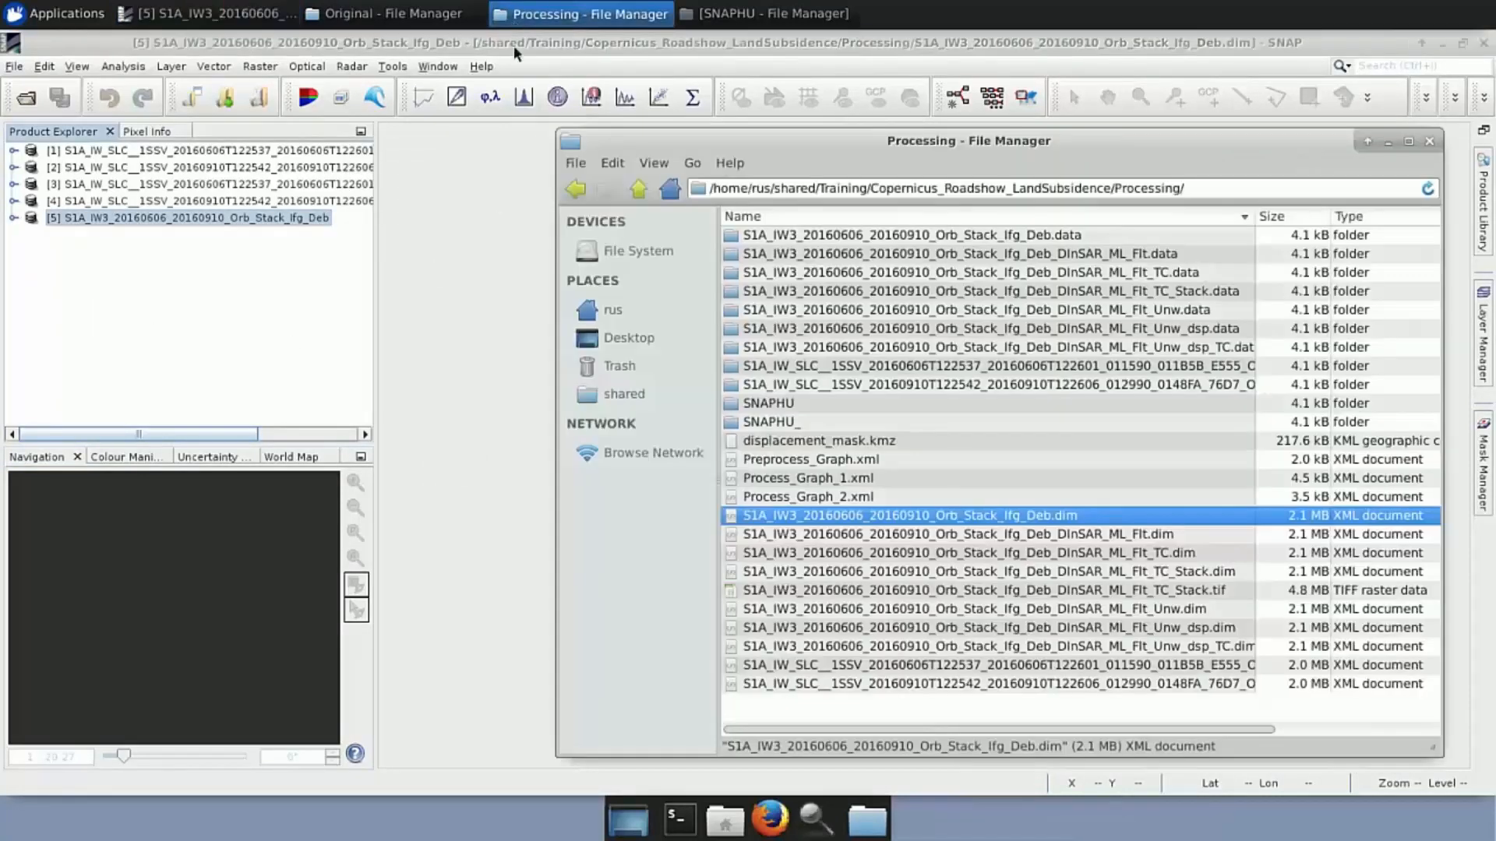
{"action": "left_click", "coordinate": [906, 538]}
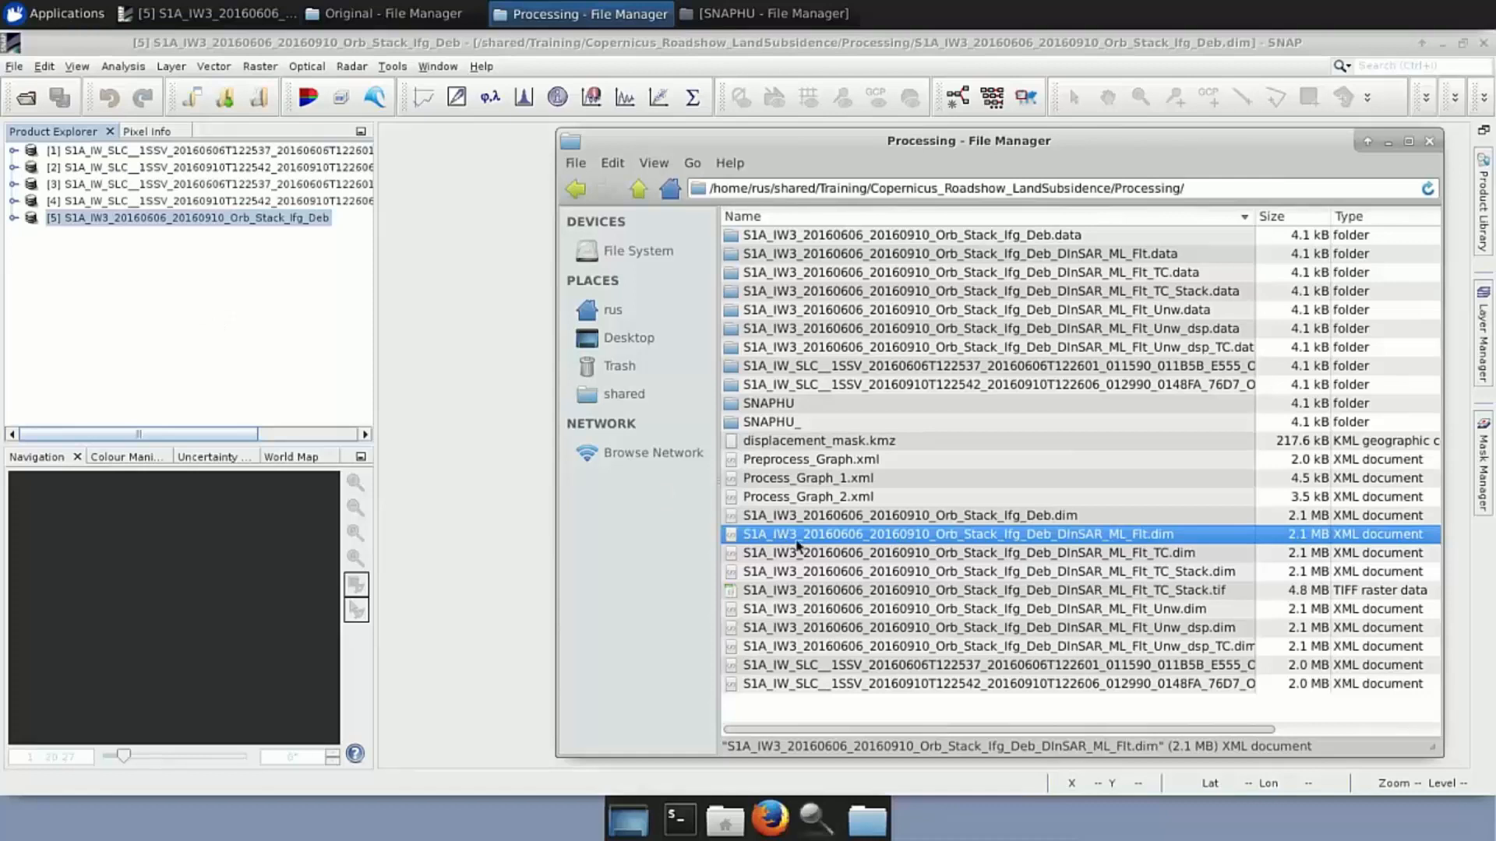
{"action": "left_click_drag", "start_coordinate": [816, 537], "coordinate": [215, 341]}
{"action": "left_click", "coordinate": [13, 234]}
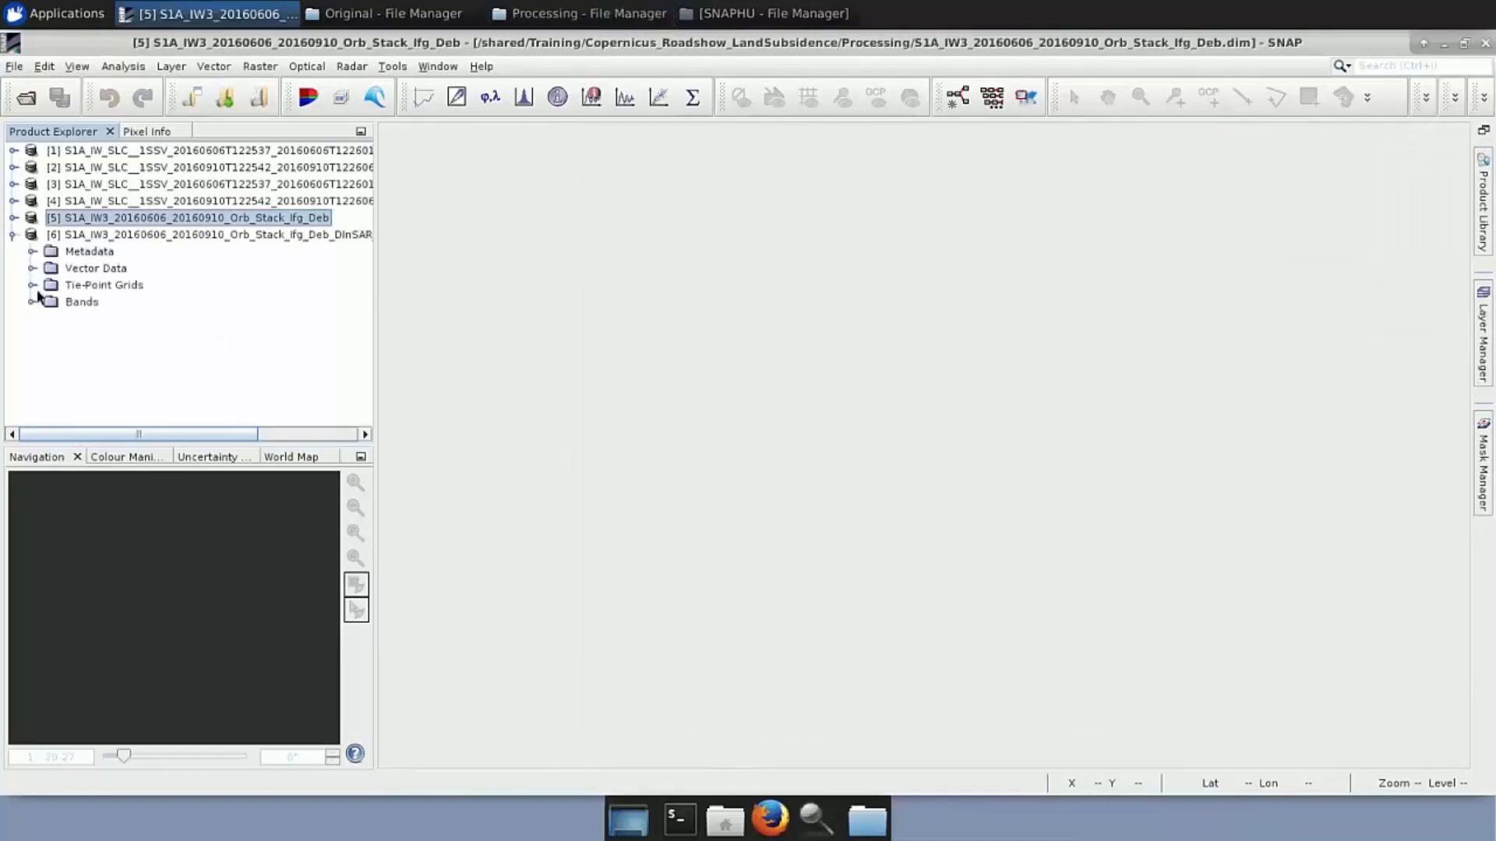
View the Phase_ifg bands of filtered product [6] and original product [5], then close both views
{"action": "left_click", "coordinate": [33, 302]}
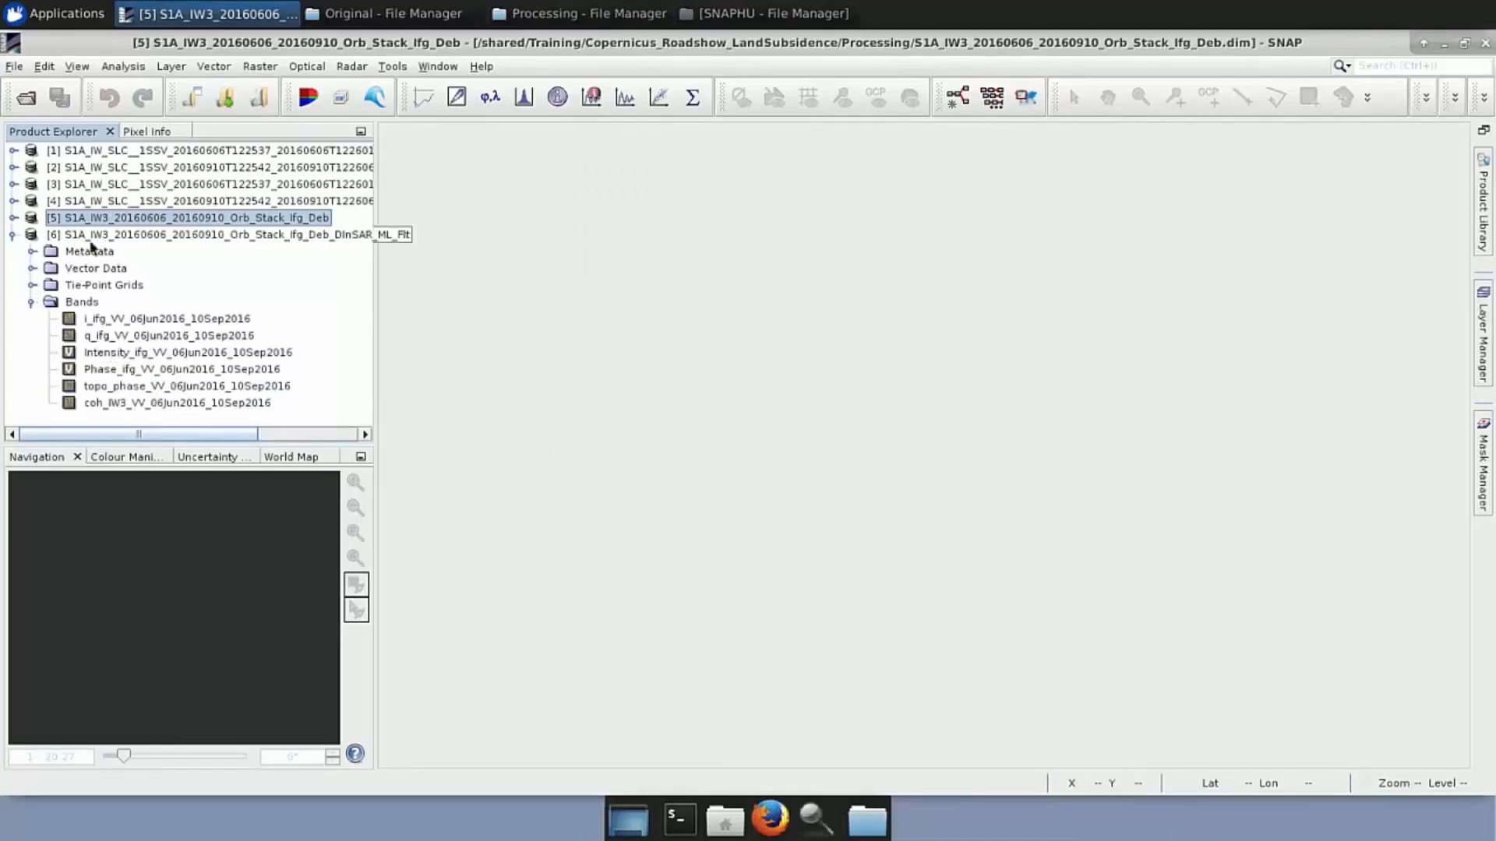
{"action": "double_click", "coordinate": [152, 371]}
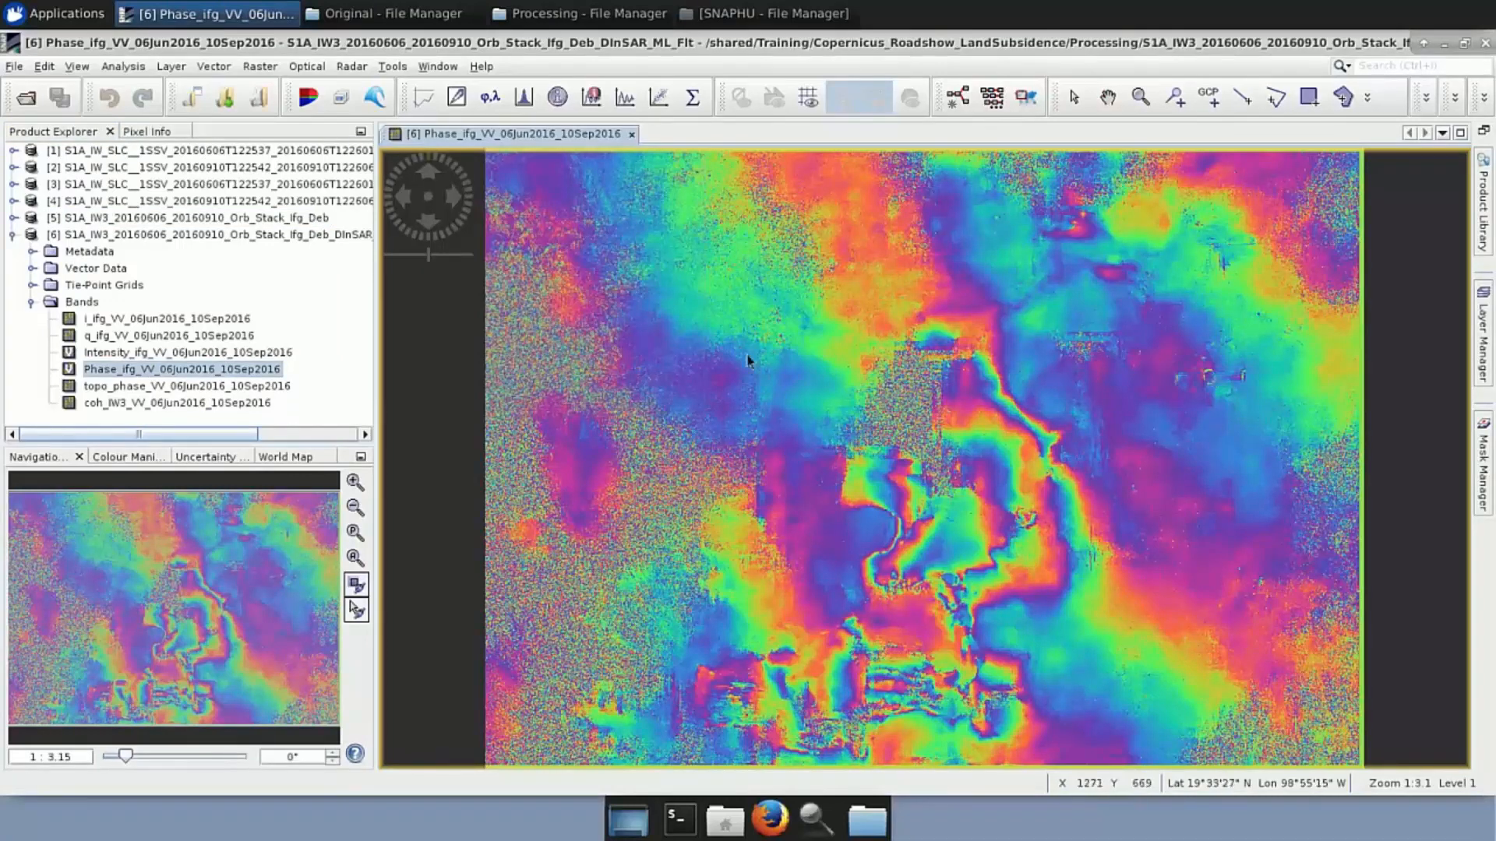
{"action": "left_click", "coordinate": [12, 218]}
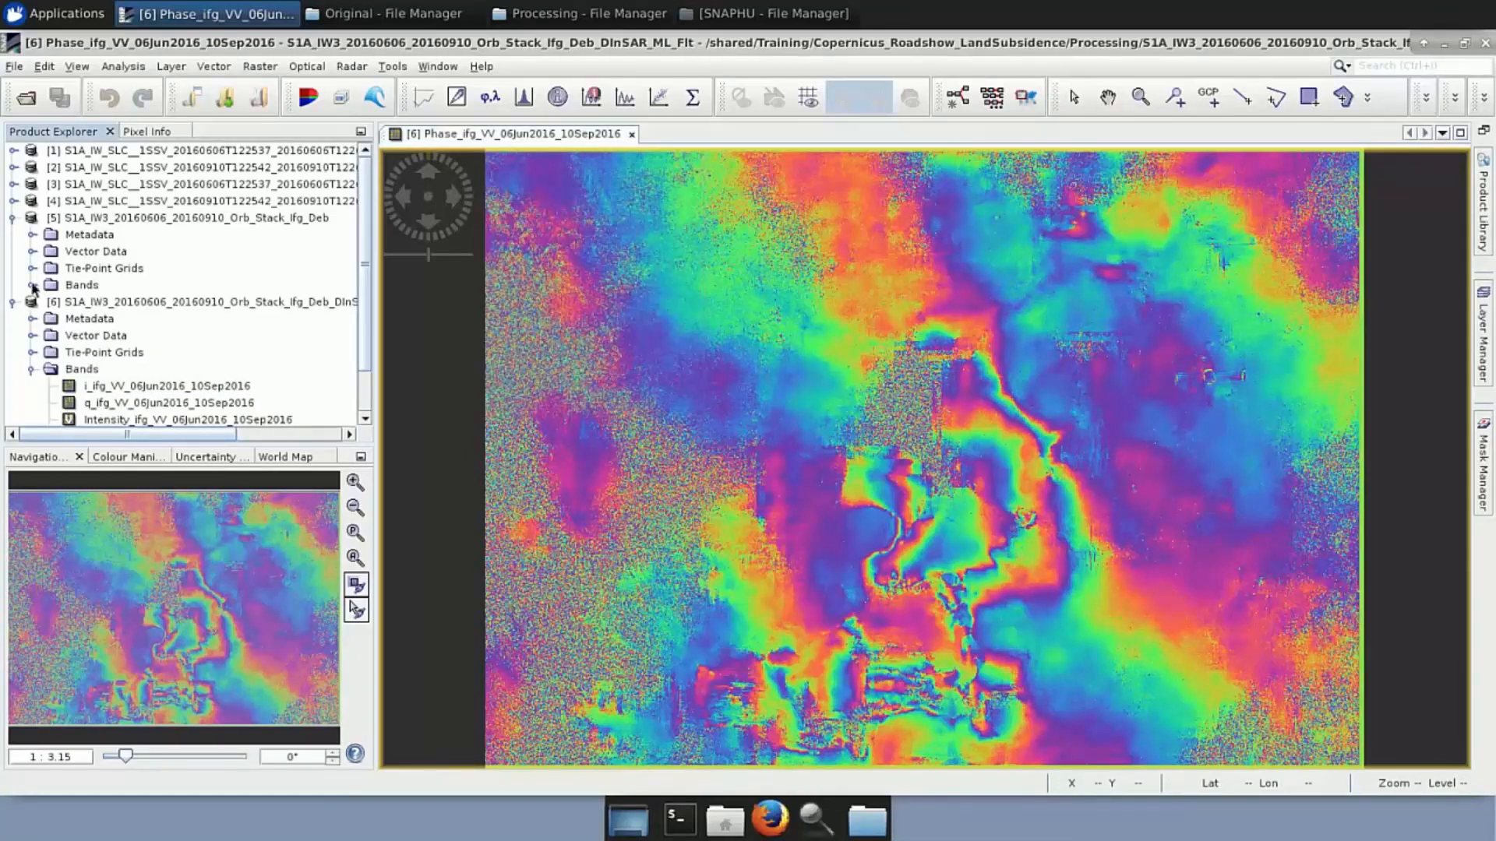
{"action": "left_click", "coordinate": [32, 285]}
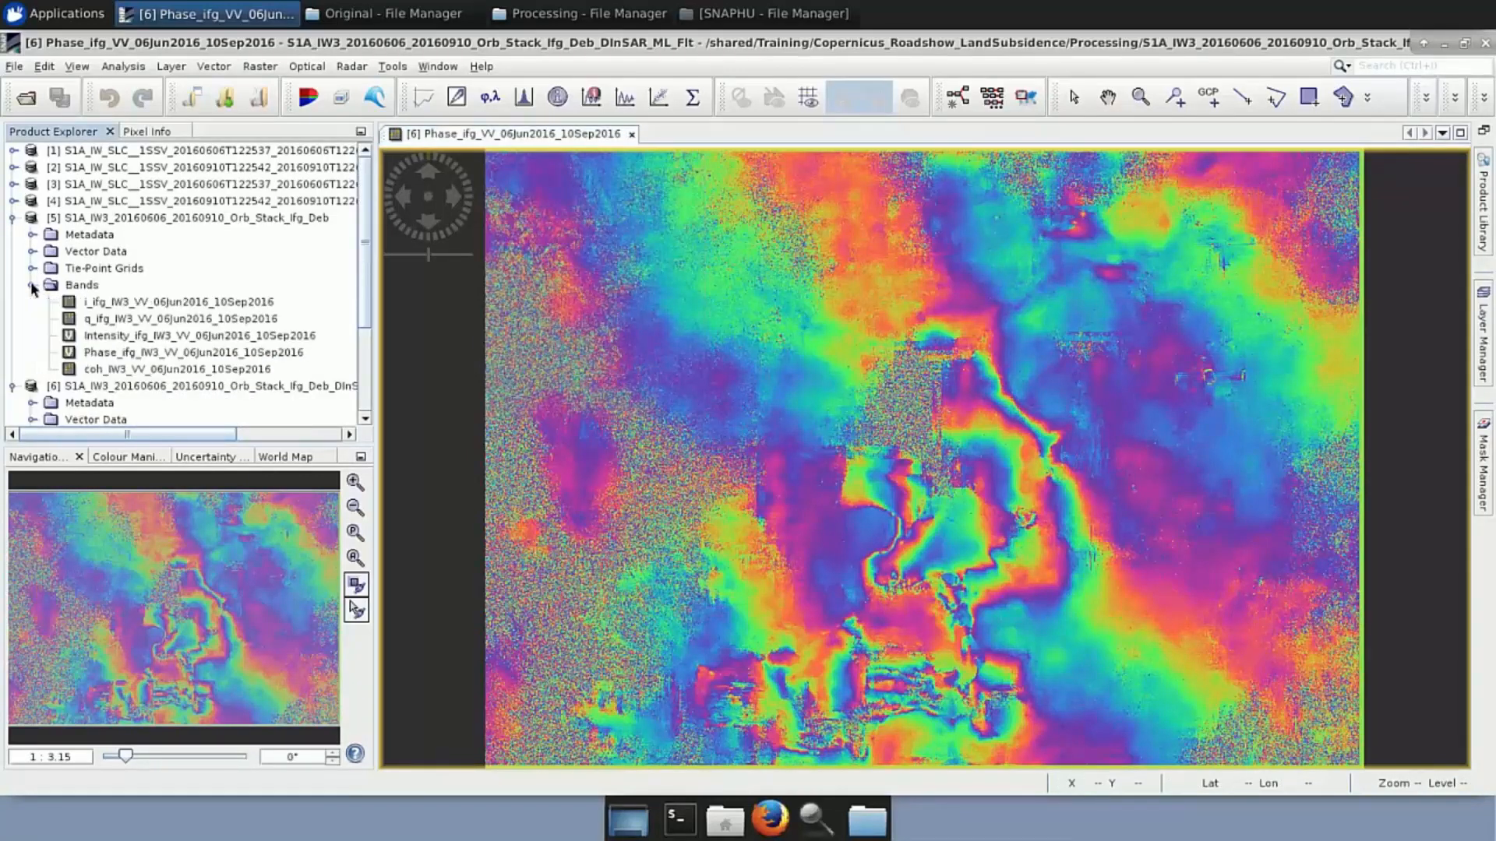
{"action": "double_click", "coordinate": [115, 356]}
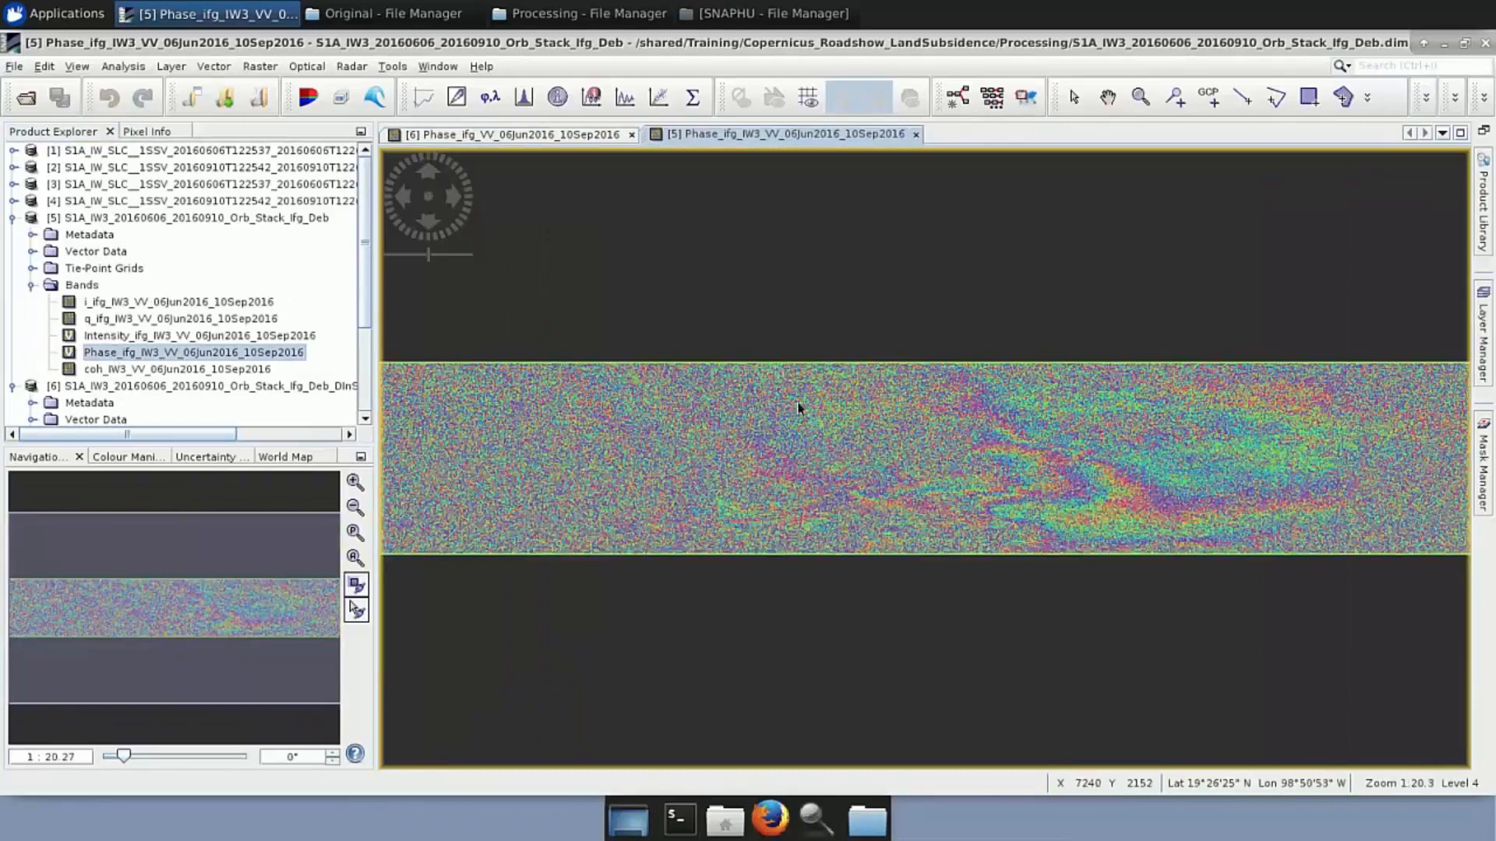
{"action": "left_click", "coordinate": [916, 135]}
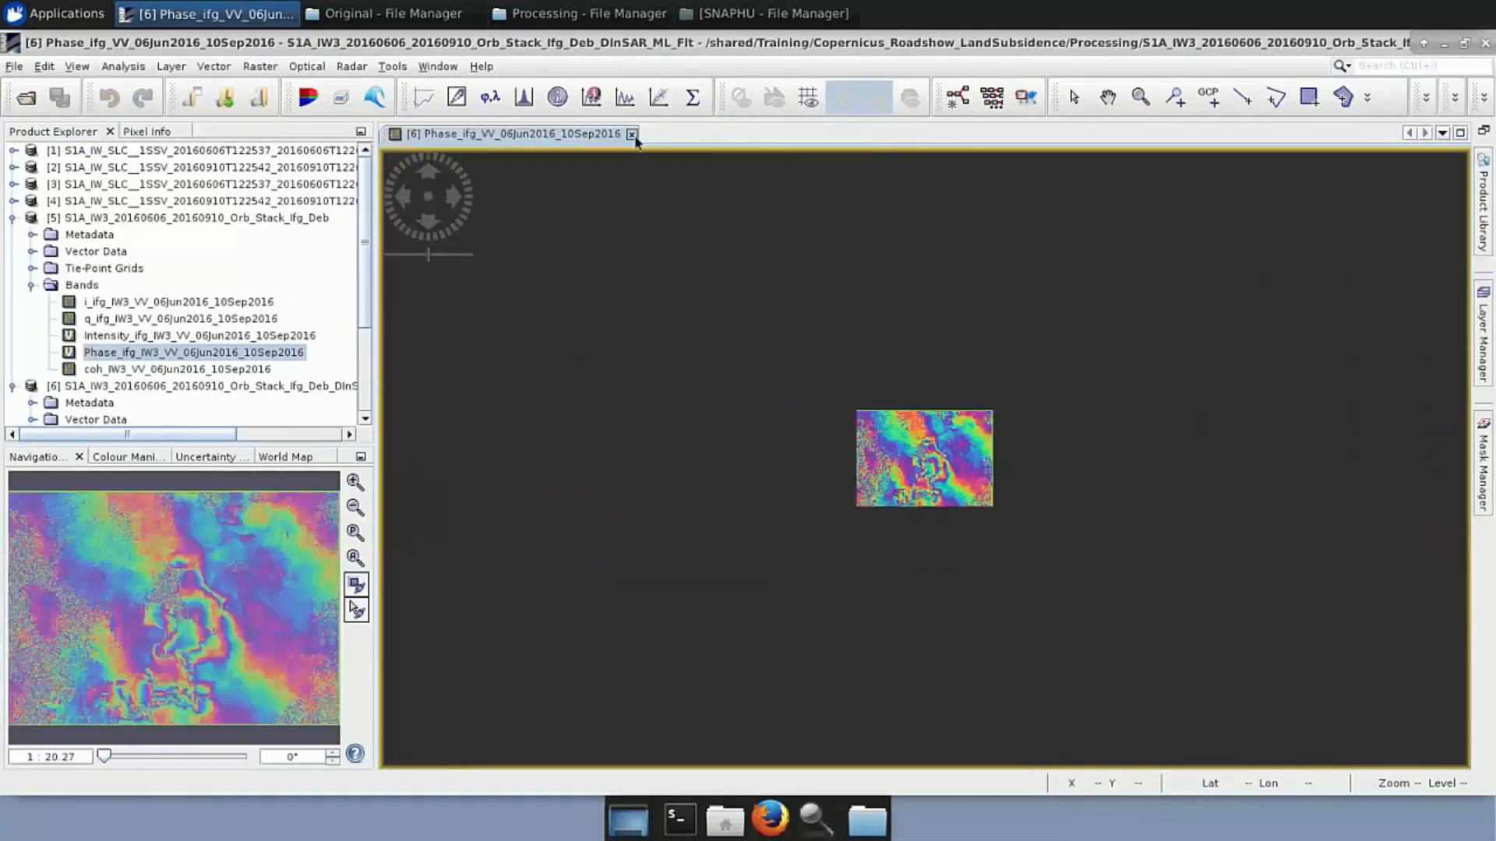
{"action": "left_click", "coordinate": [632, 135]}
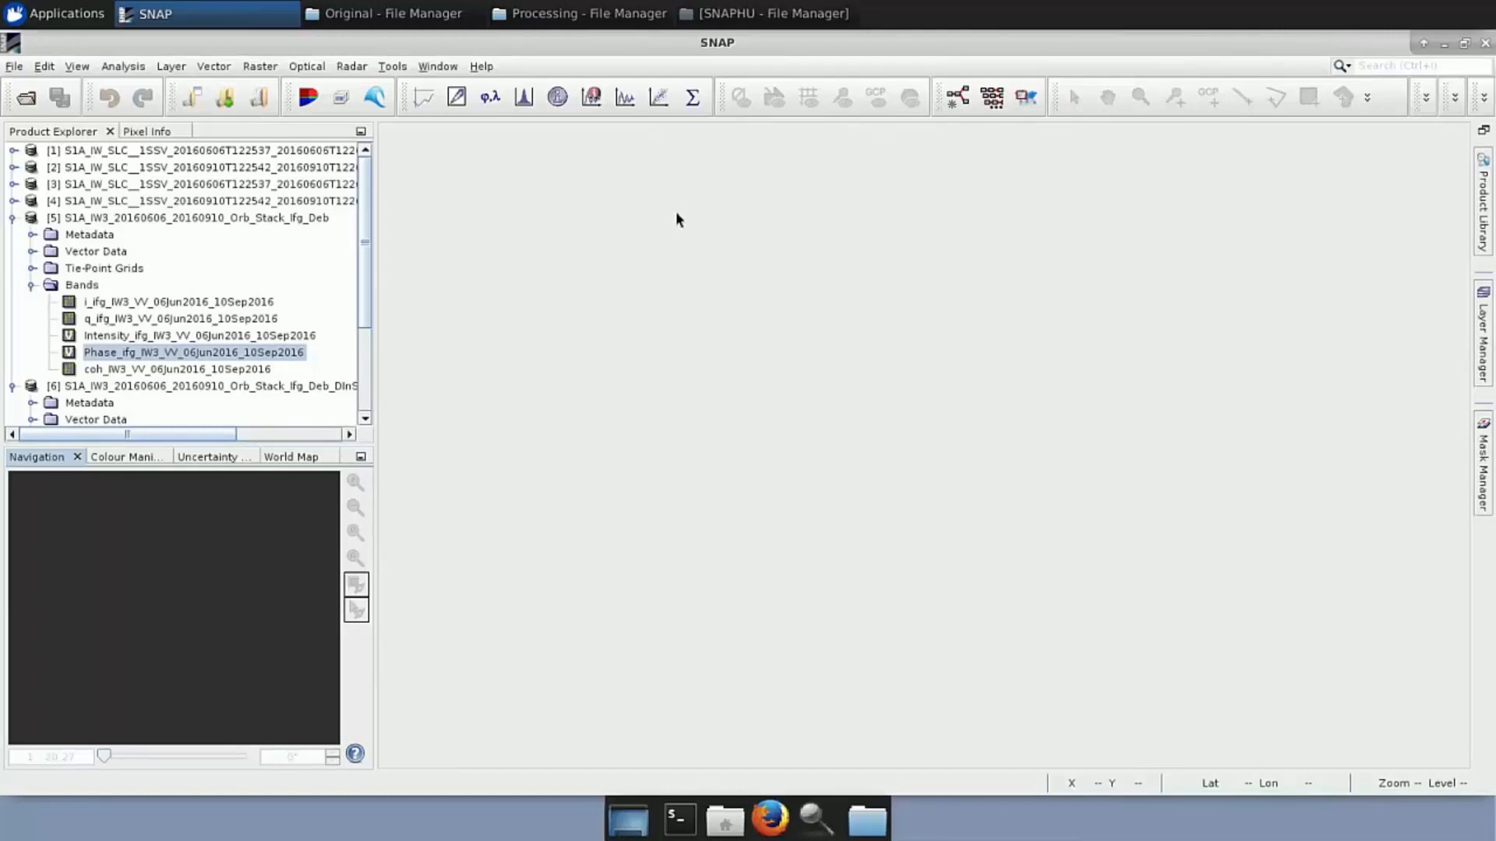
Open the exported DInSAR_ML_Flt folder, start a terminal there, and open snaphu.conf
{"action": "left_click", "coordinate": [545, 17]}
{"action": "left_click", "coordinate": [545, 17]}
{"action": "left_click", "coordinate": [756, 16]}
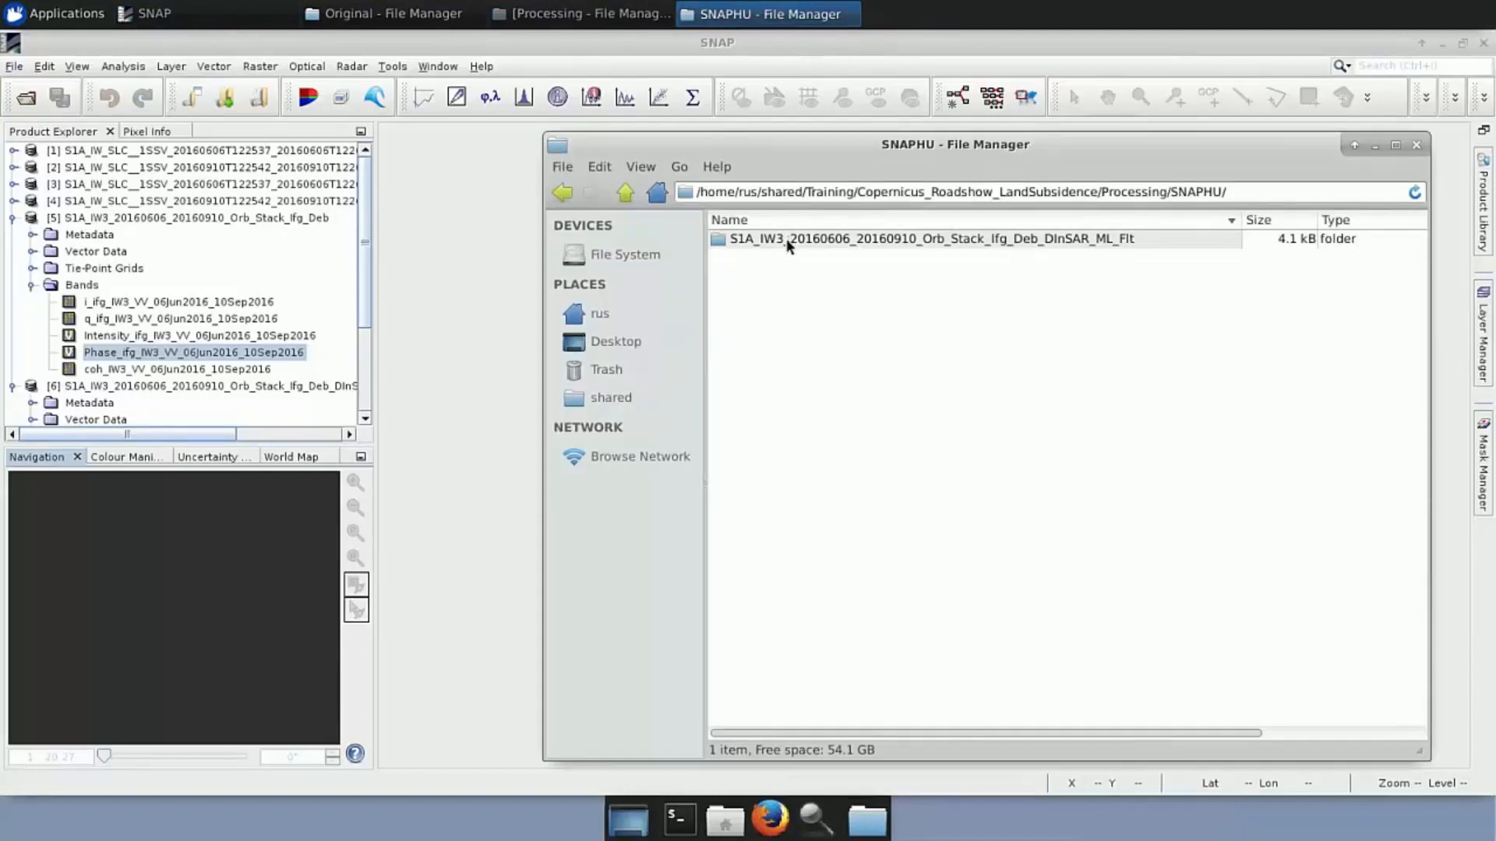
{"action": "double_click", "coordinate": [994, 236]}
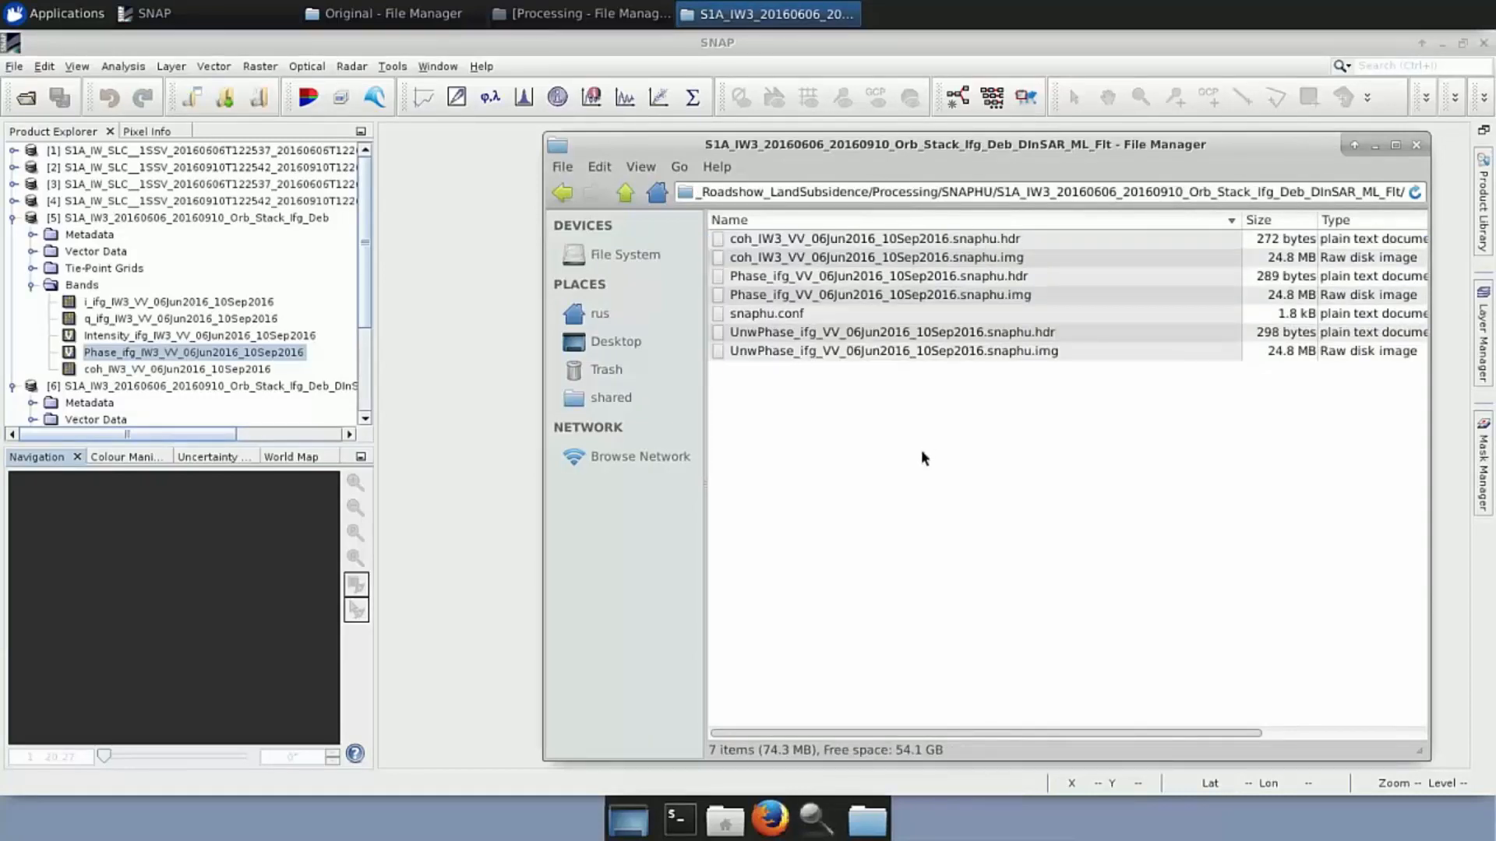
{"action": "right_click", "coordinate": [791, 410]}
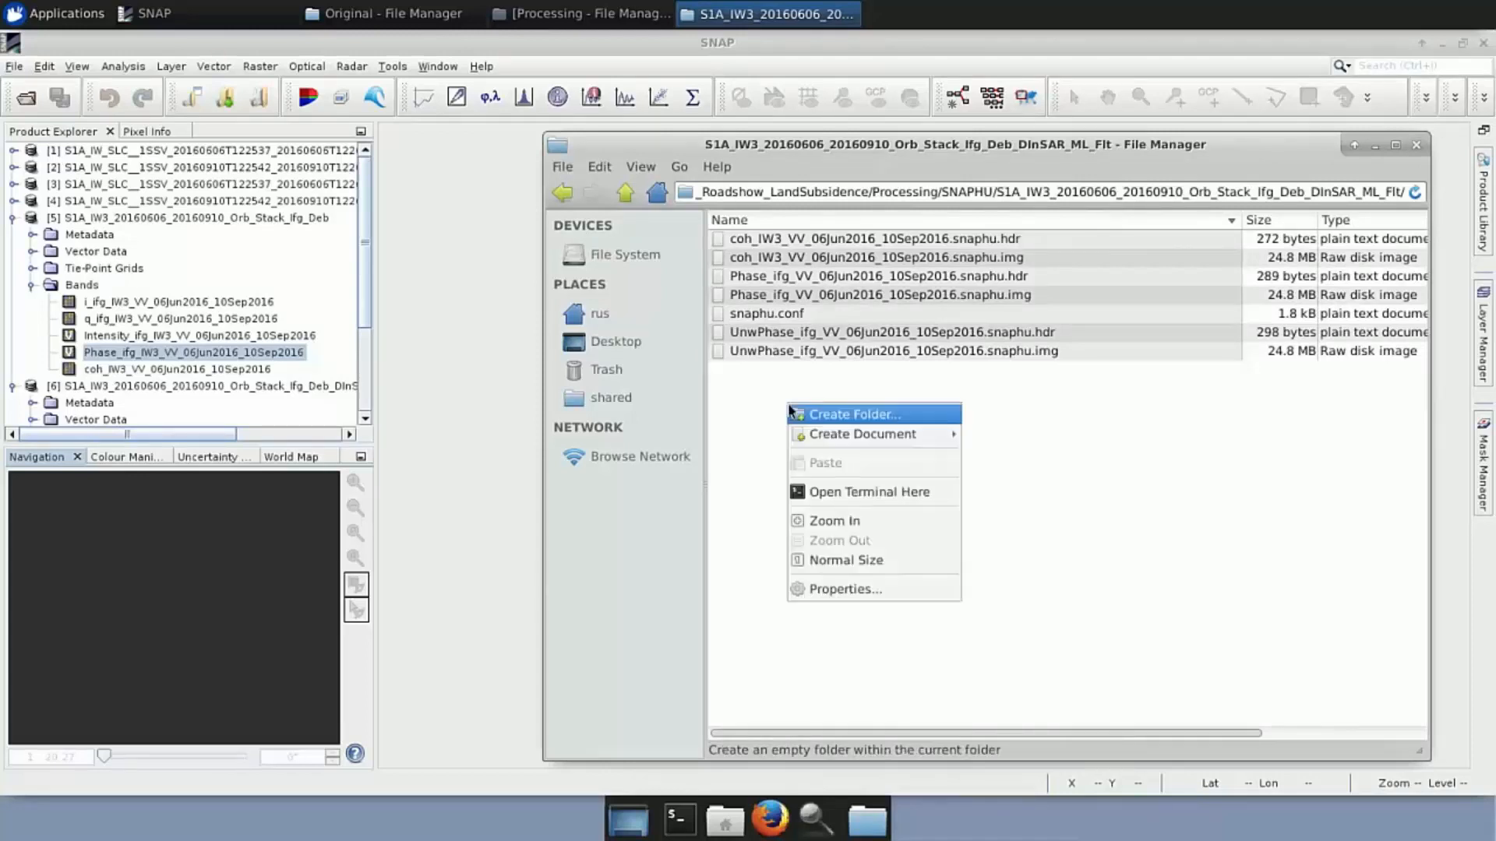
{"action": "left_click", "coordinate": [848, 492]}
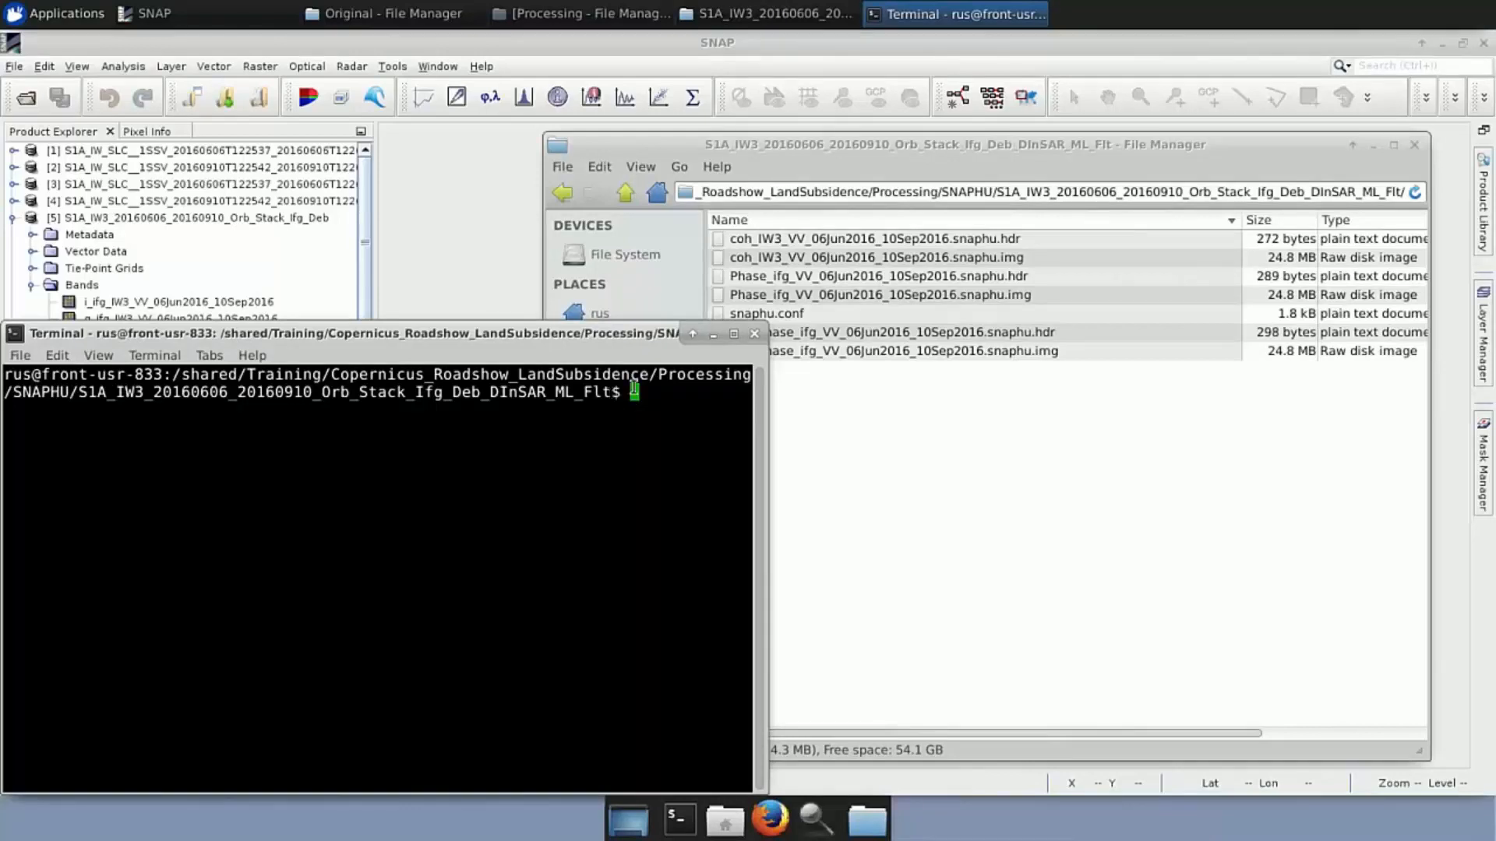
{"action": "left_click_drag", "start_coordinate": [764, 145], "coordinate": [799, 82]}
{"action": "double_click", "coordinate": [817, 284]}
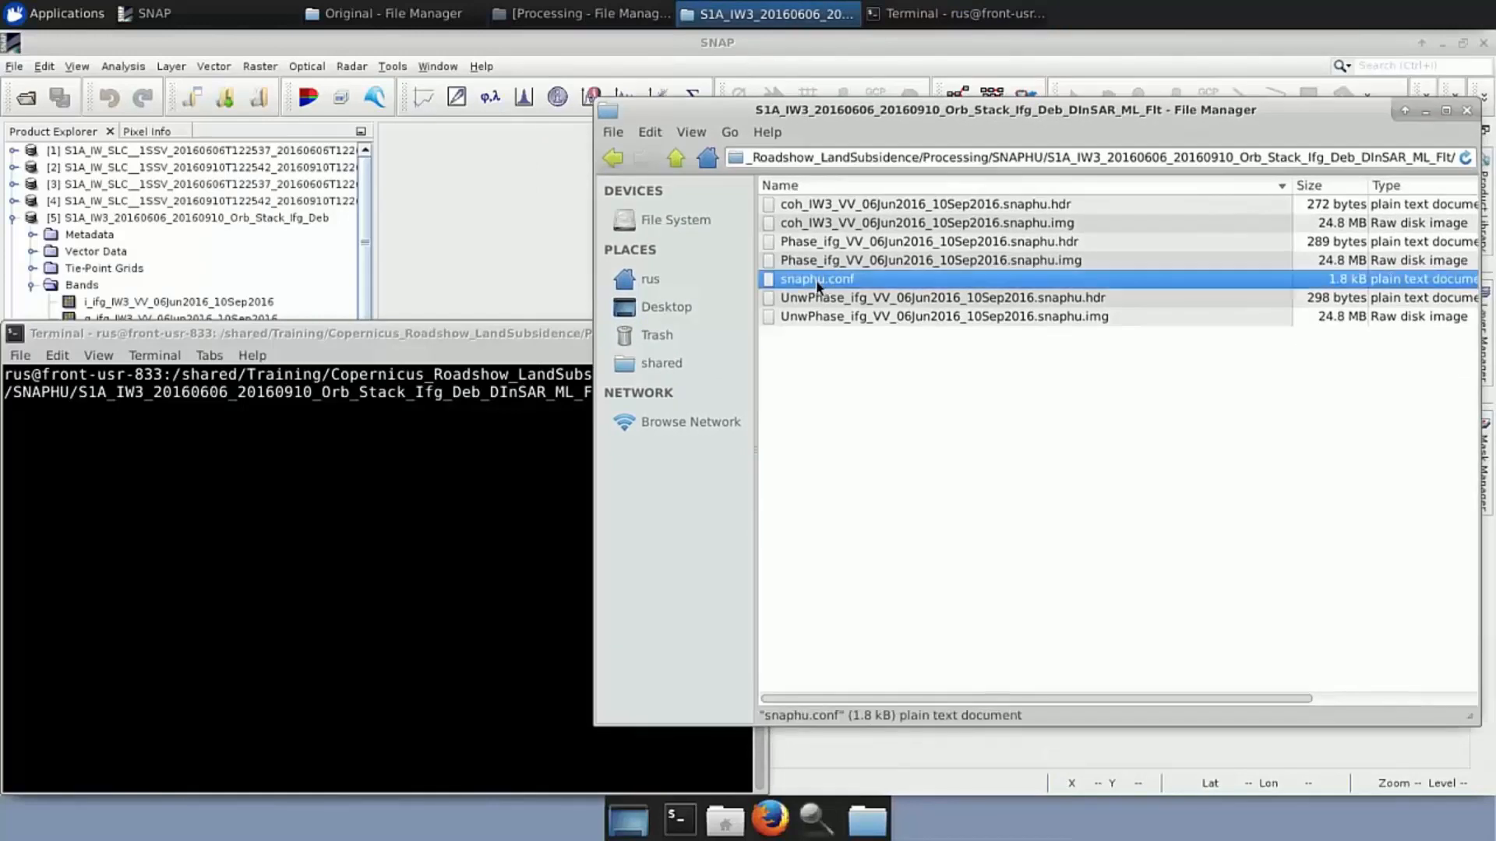
Comment out the LOGFILE line (line 28) of snaphu.conf with # and save the file
{"action": "left_click_drag", "start_coordinate": [459, 35], "coordinate": [1070, 64]}
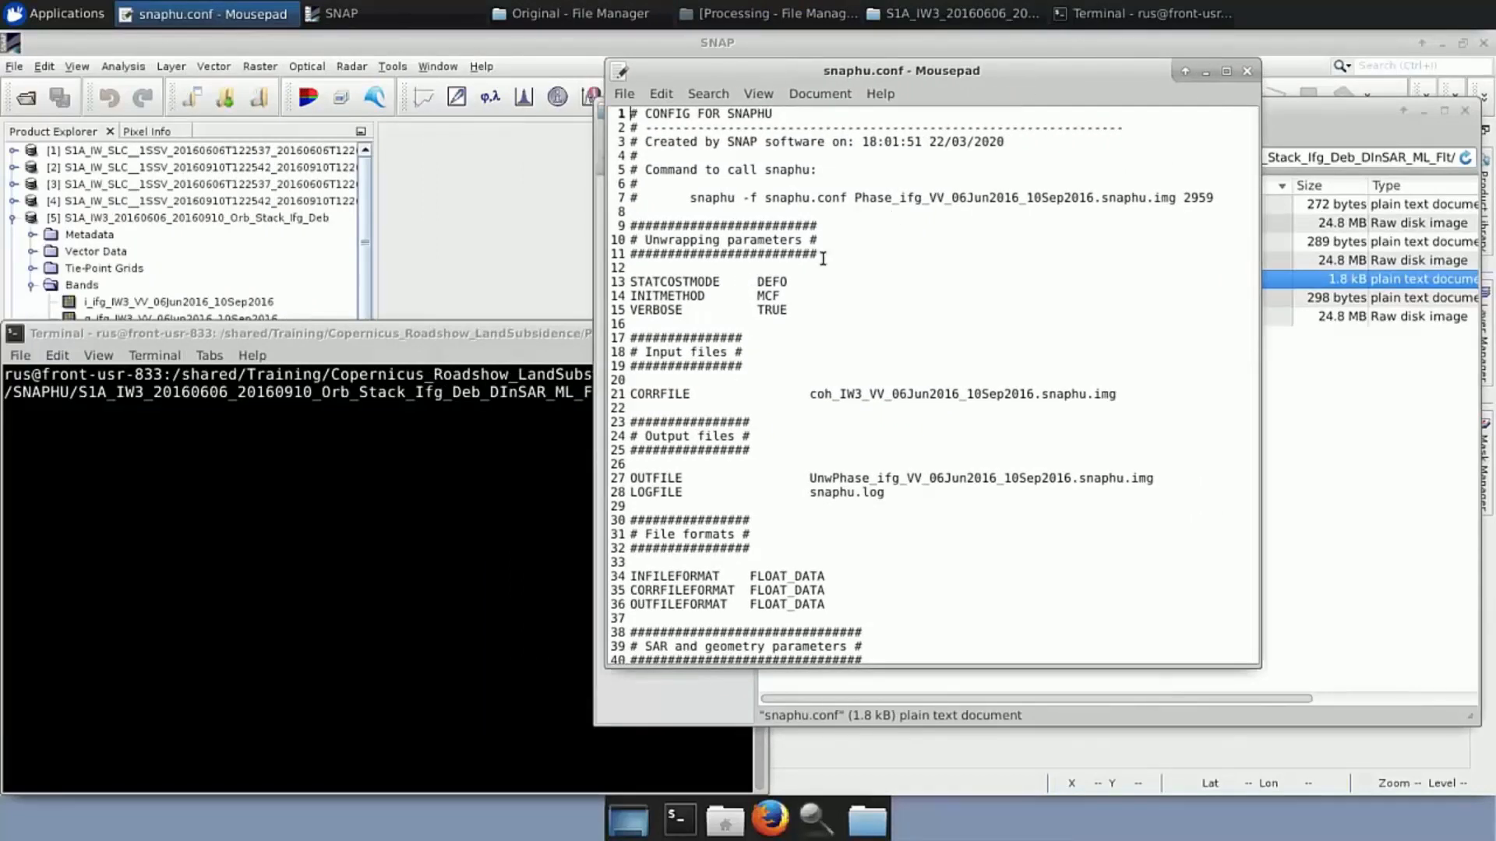
{"action": "left_click", "coordinate": [627, 493]}
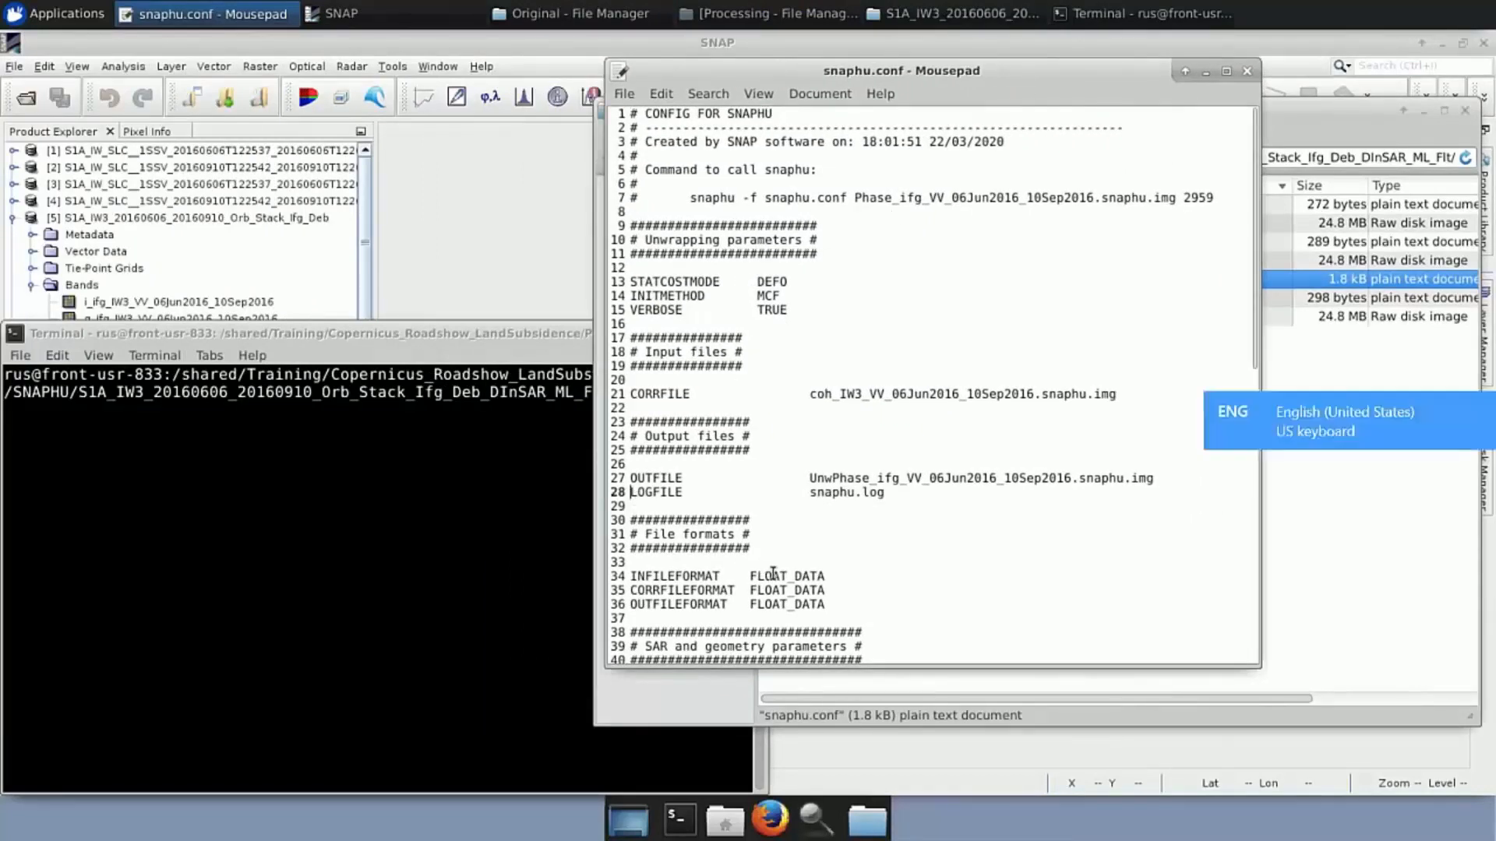
{"action": "type", "text": "#"}
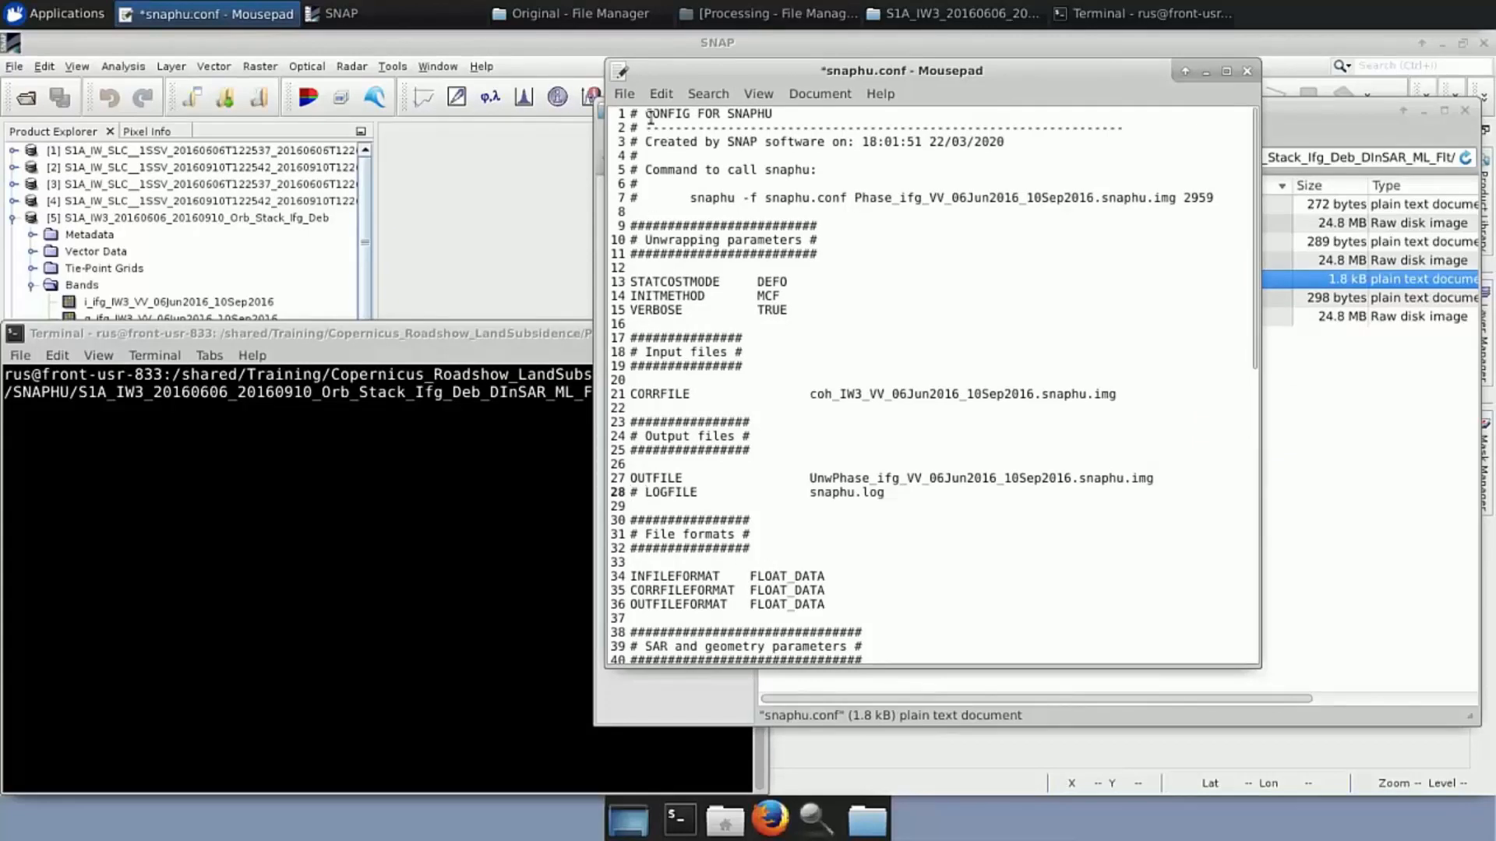
{"action": "left_click", "coordinate": [624, 94]}
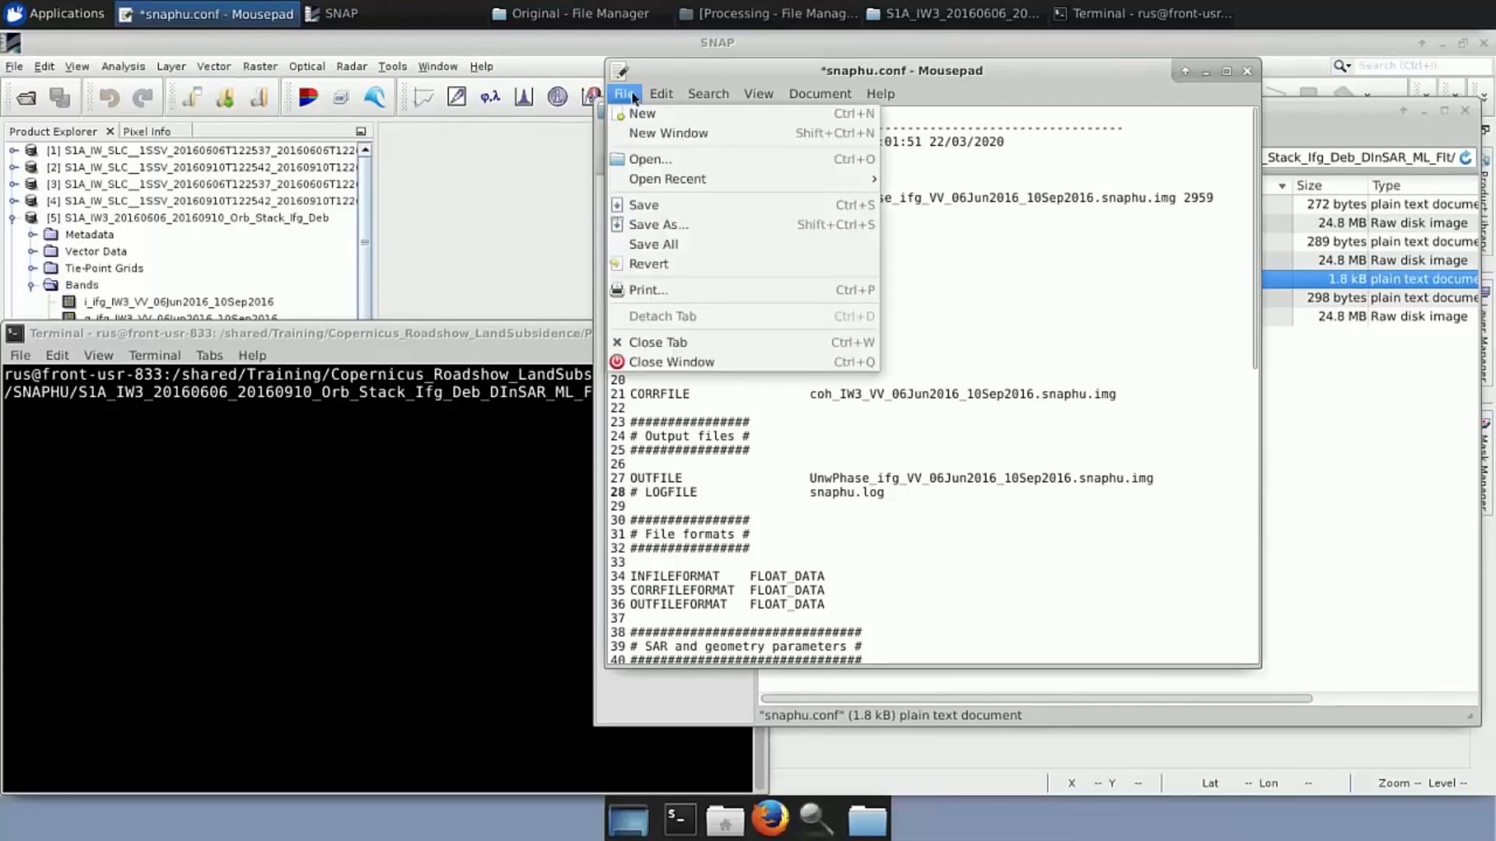
{"action": "left_click", "coordinate": [647, 207]}
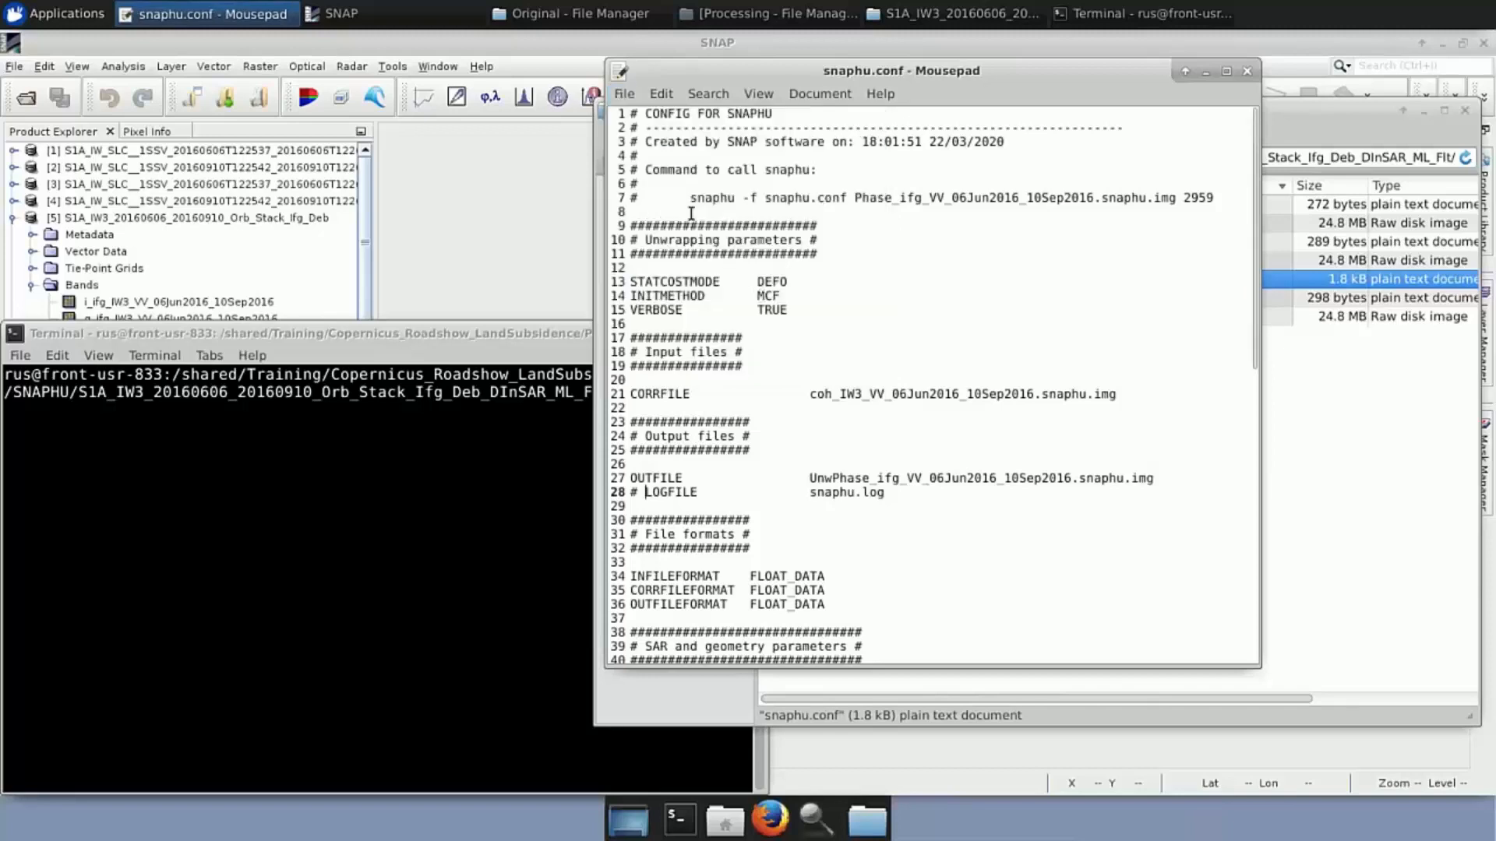
Copy the snaphu command from line 7 of snaphu.conf
{"action": "left_click_drag", "start_coordinate": [689, 198], "coordinate": [1217, 201]}
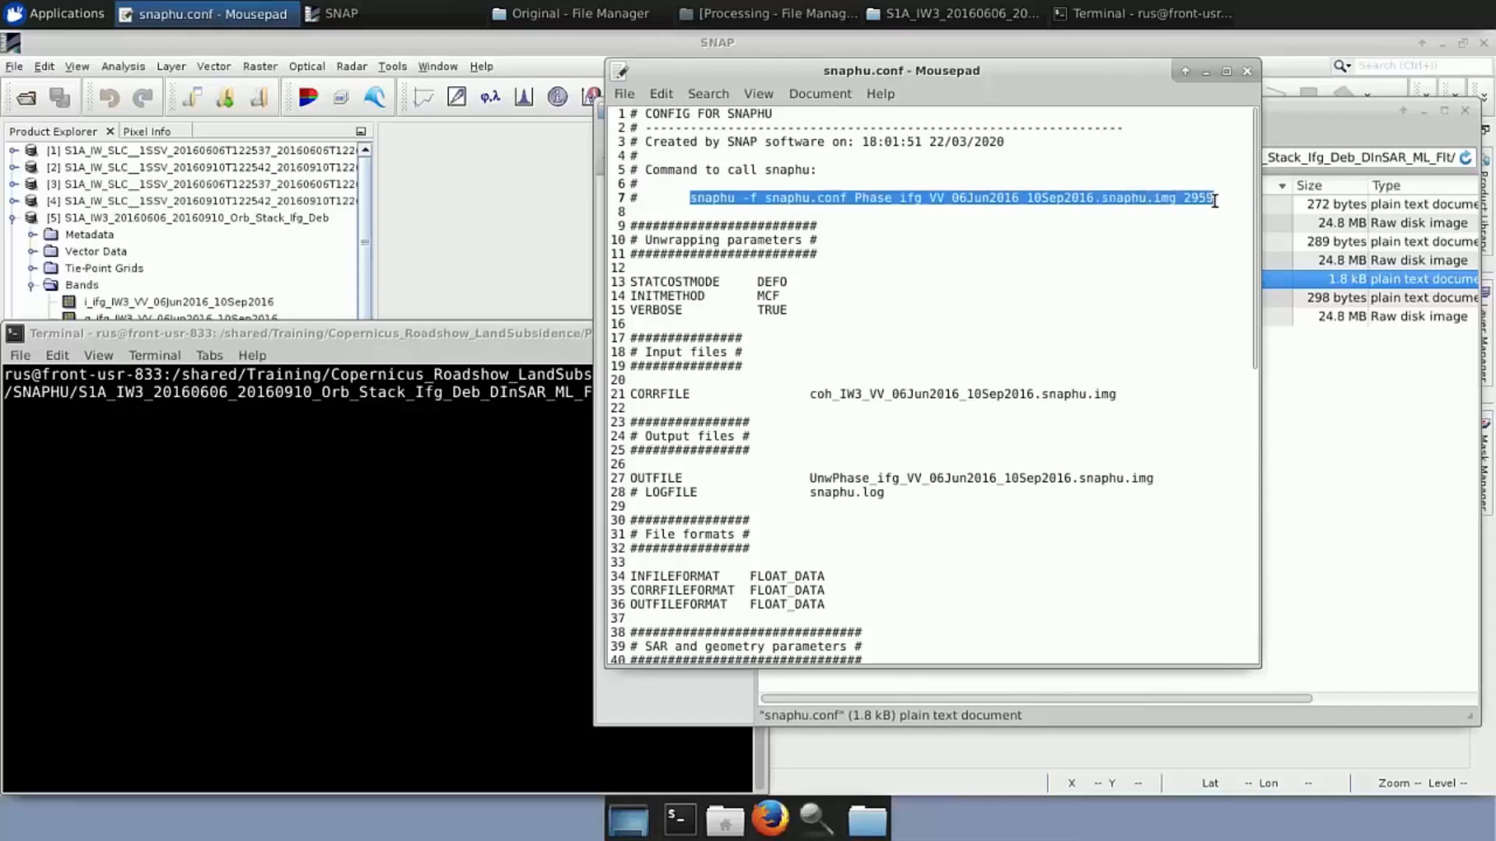
{"action": "right_click", "coordinate": [1168, 201]}
{"action": "left_click", "coordinate": [1203, 271]}
{"action": "left_click", "coordinate": [526, 427]}
Paste the copied snaphu command at the terminal prompt, then close the terminal
{"action": "right_click", "coordinate": [638, 392]}
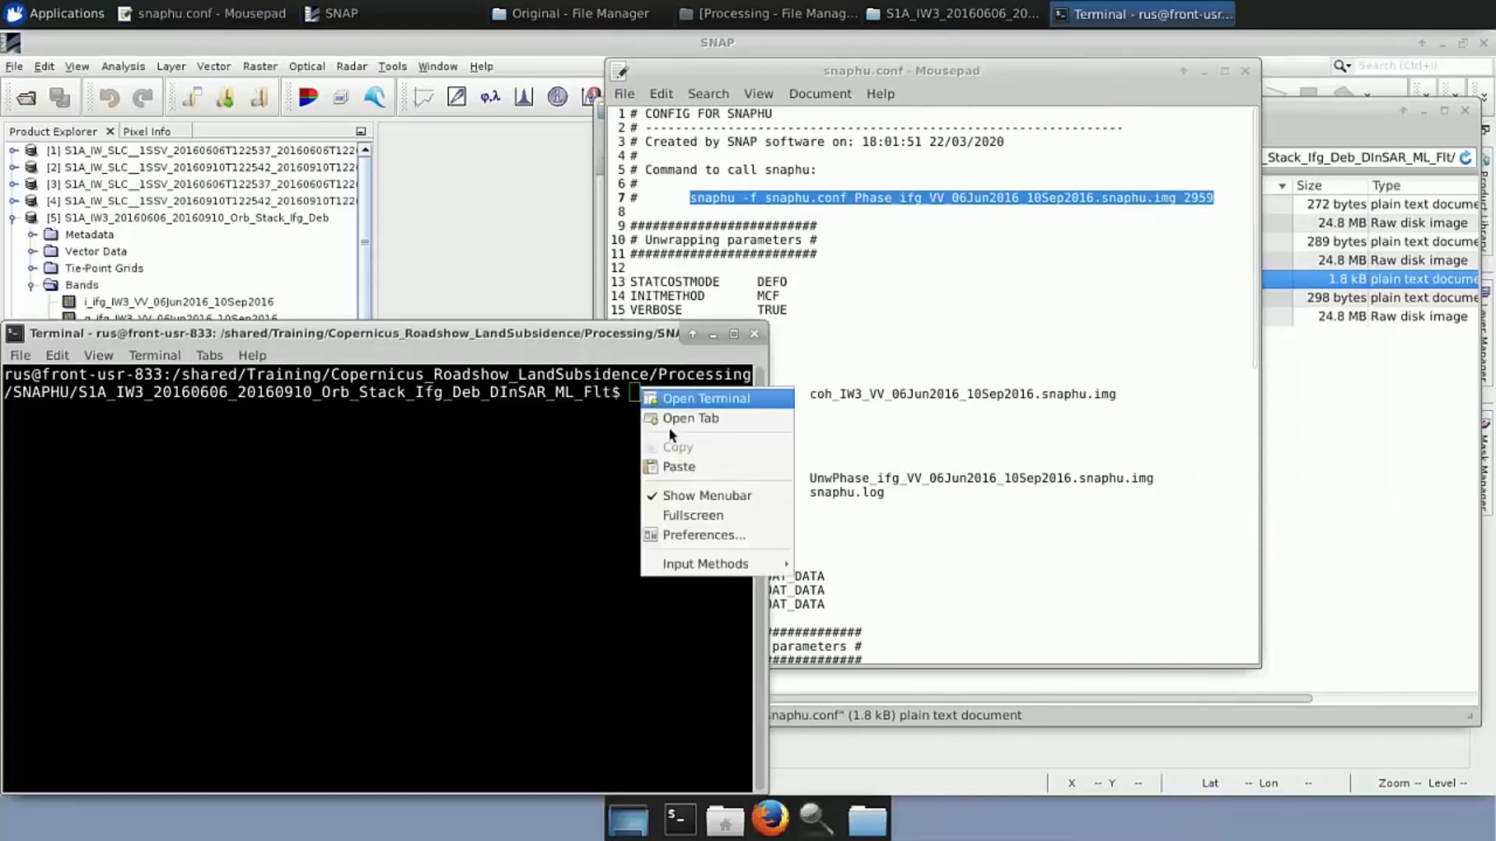
{"action": "left_click", "coordinate": [677, 466]}
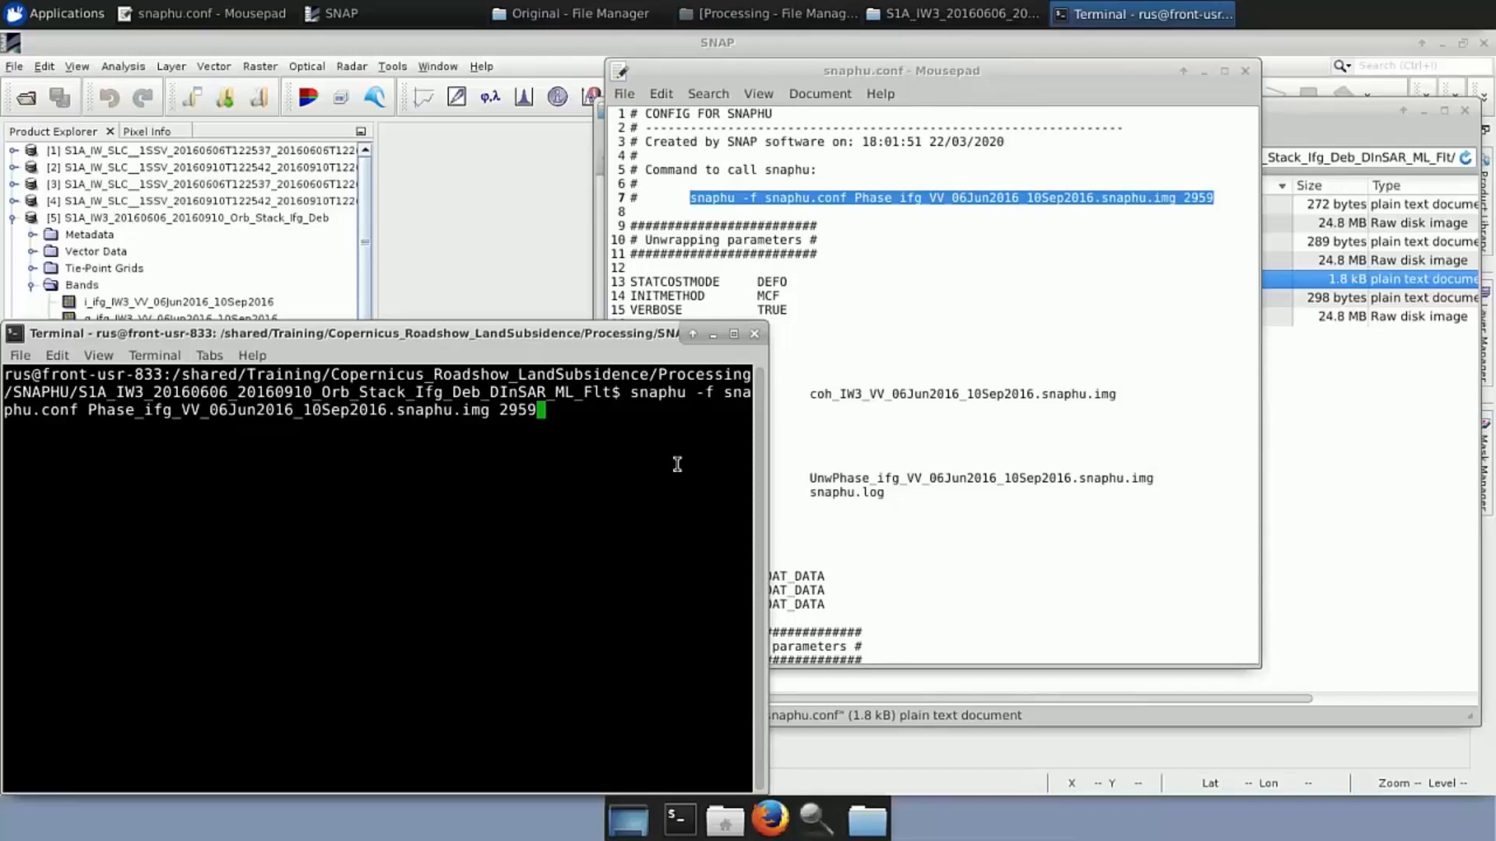
{"action": "left_click", "coordinate": [754, 334]}
Quit the snaphu.conf editor and collapse products [5] and [6] in SNAP
{"action": "key", "text": "ctrl+q"}
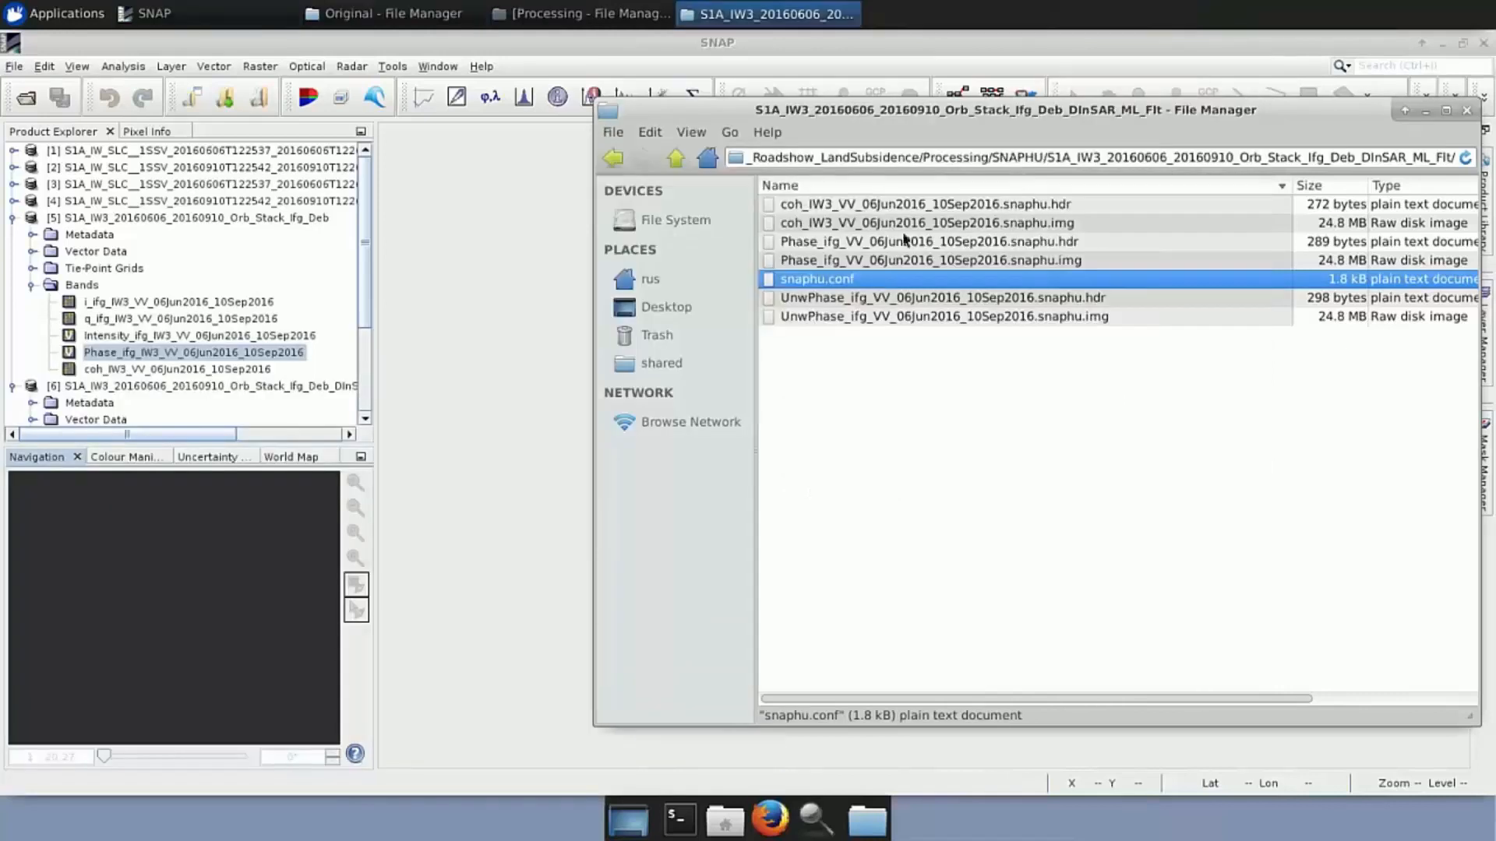
{"action": "left_click", "coordinate": [12, 218]}
{"action": "left_click", "coordinate": [12, 235]}
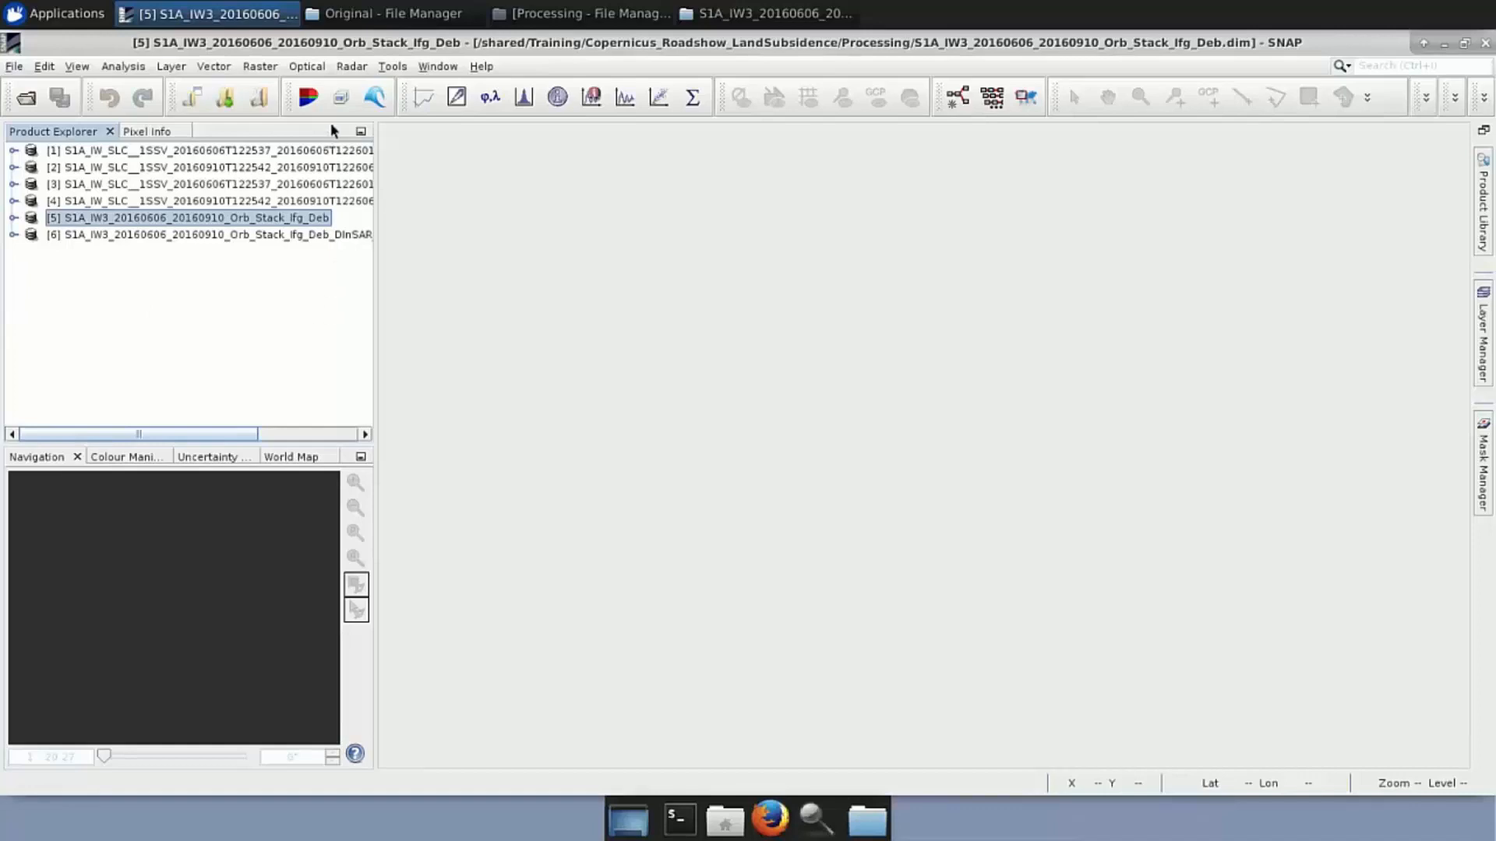
Open Radar > Interferometric > Unwrapping > Snaphu Import with product [6] as Read-Phase source
{"action": "left_click", "coordinate": [351, 66]}
{"action": "mouse_move", "coordinate": [386, 161]}
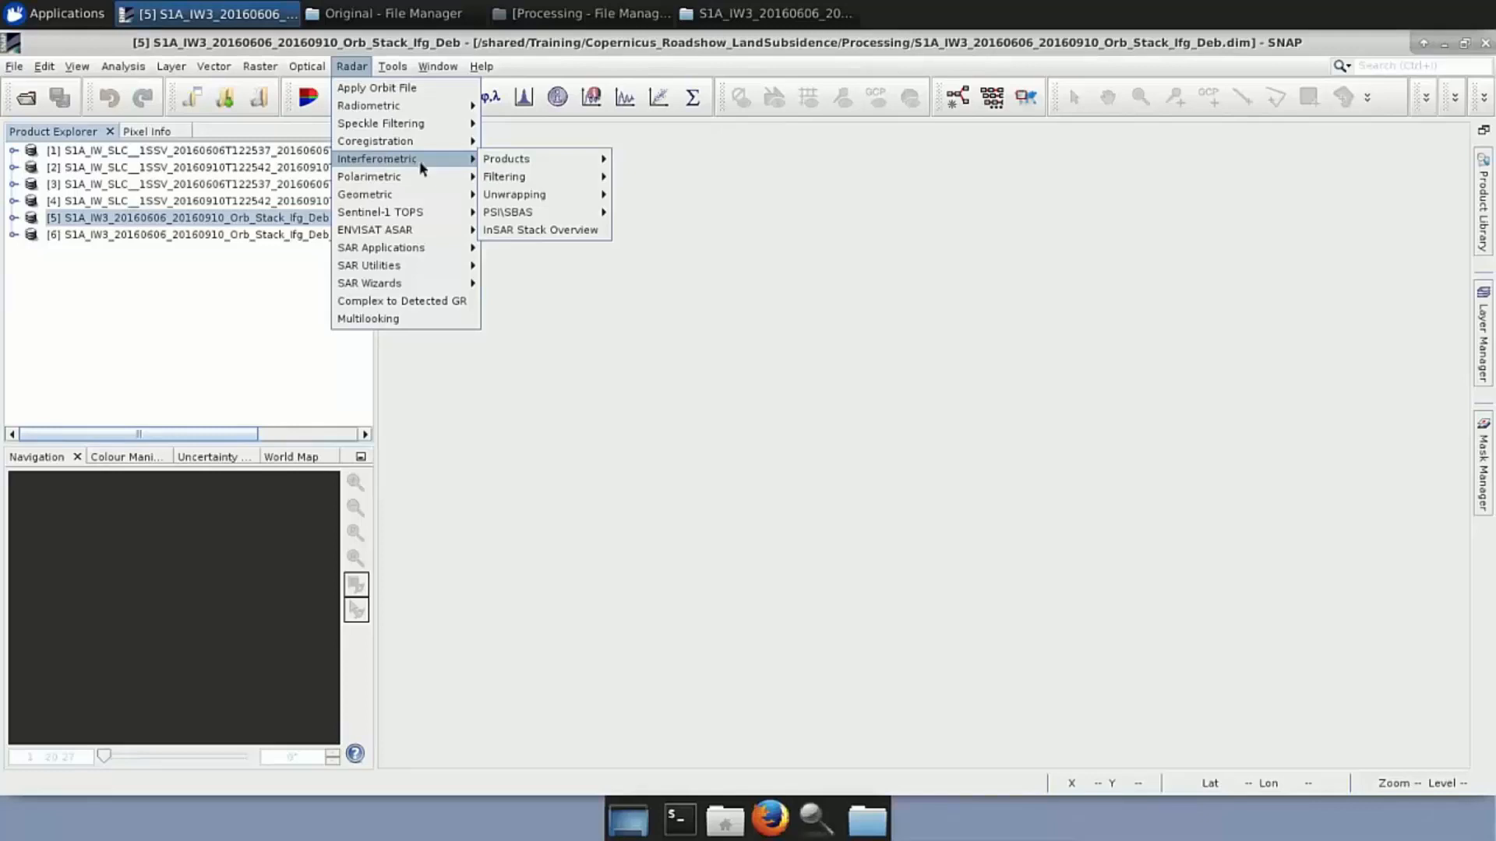
{"action": "mouse_move", "coordinate": [568, 195]}
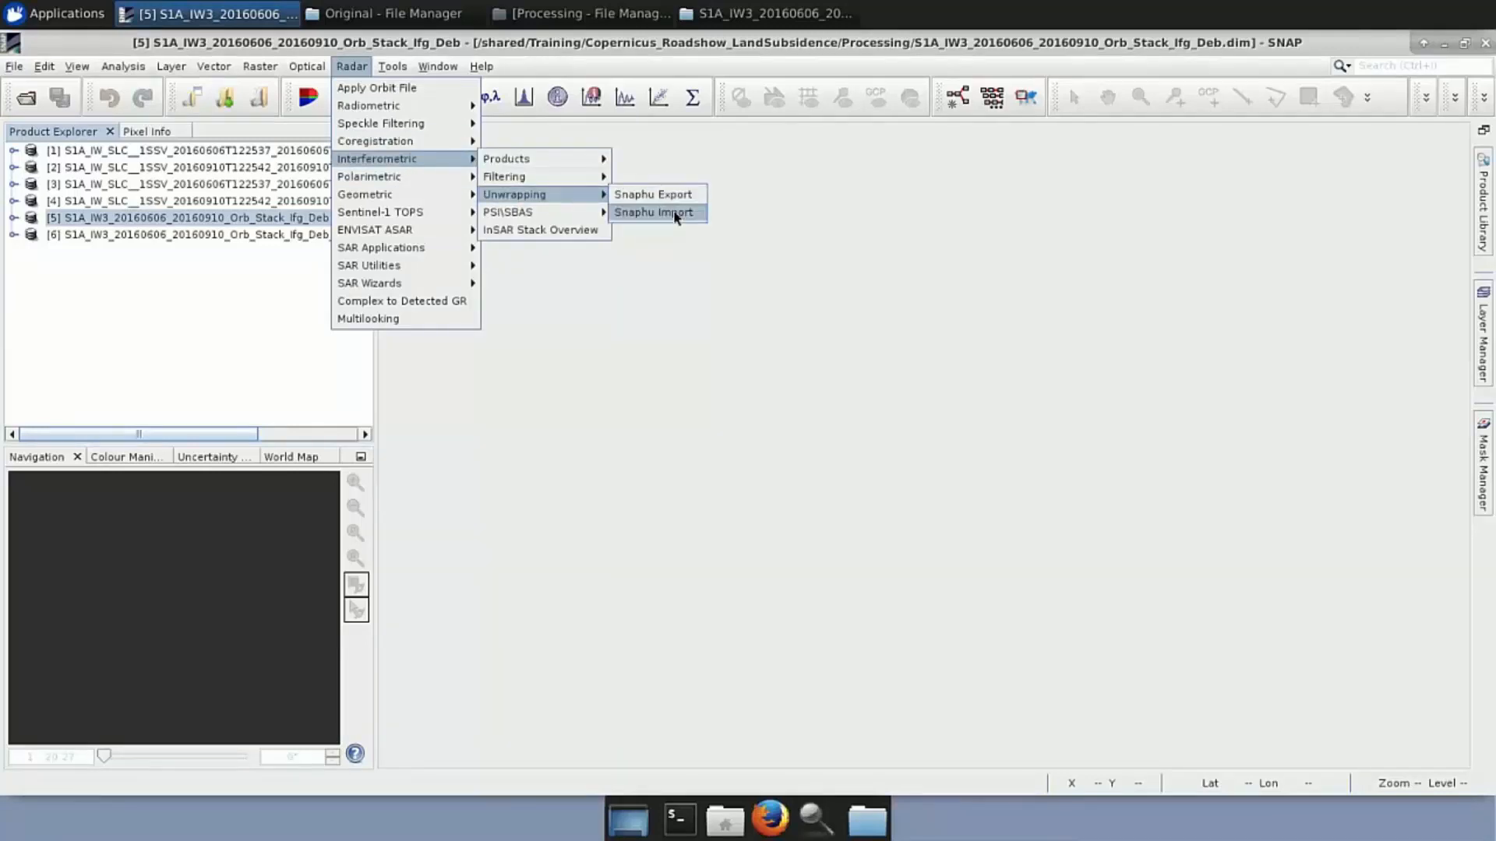
{"action": "left_click", "coordinate": [653, 213]}
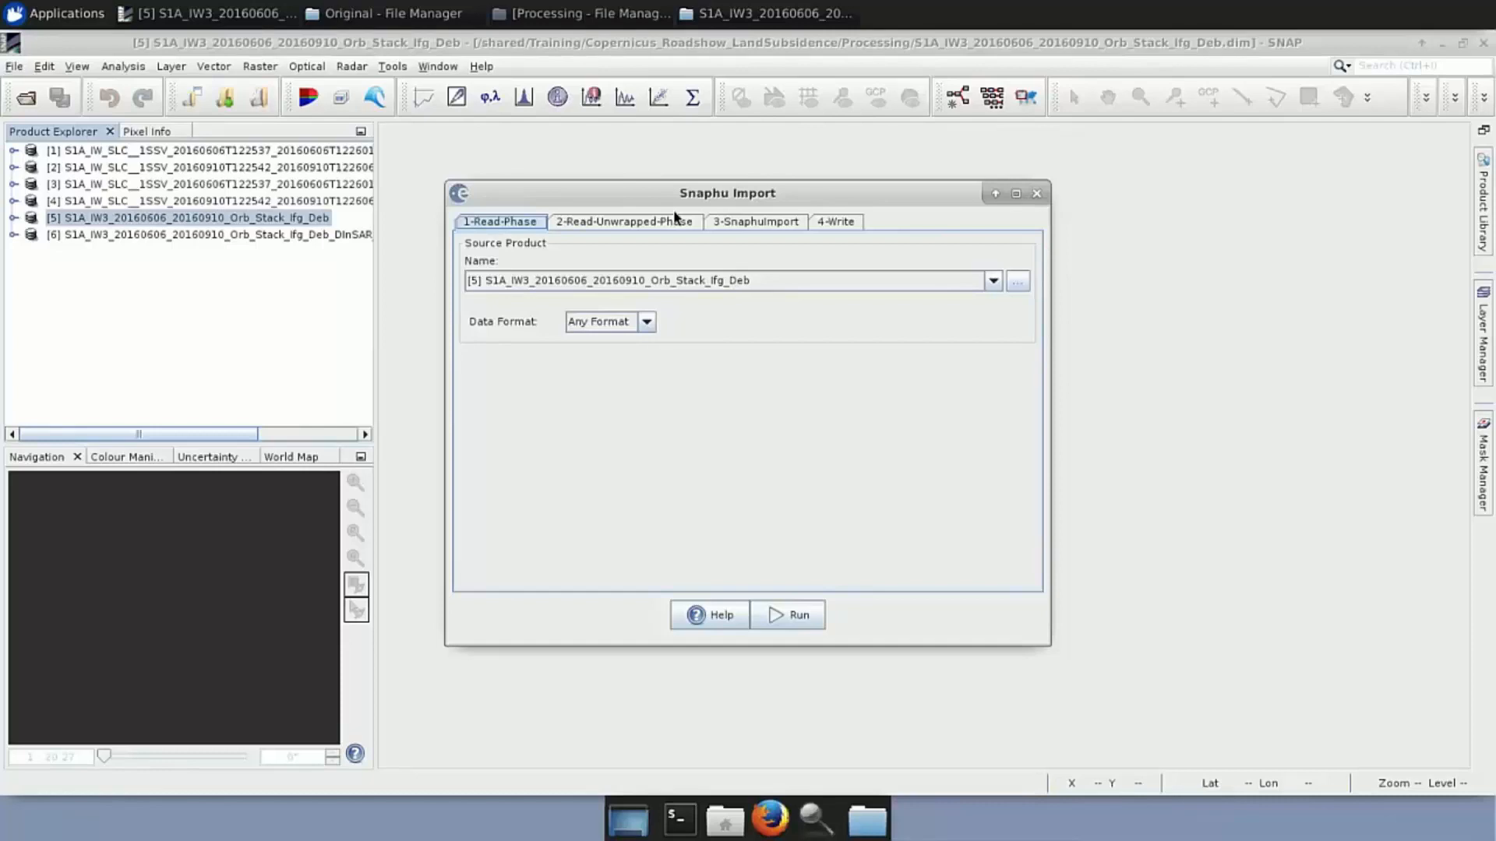
{"action": "left_click", "coordinate": [992, 281]}
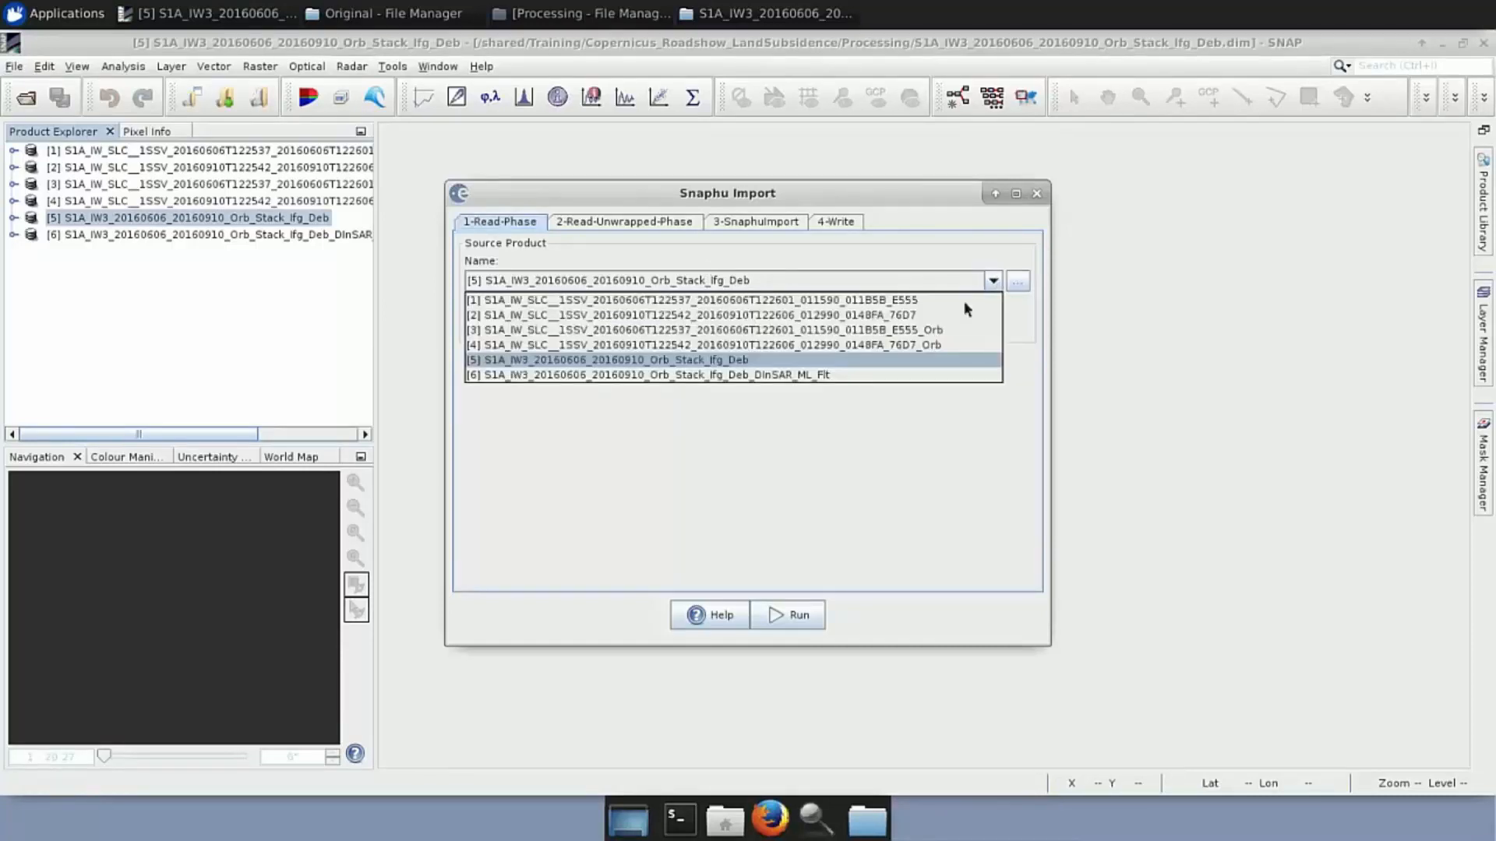
{"action": "left_click", "coordinate": [840, 376]}
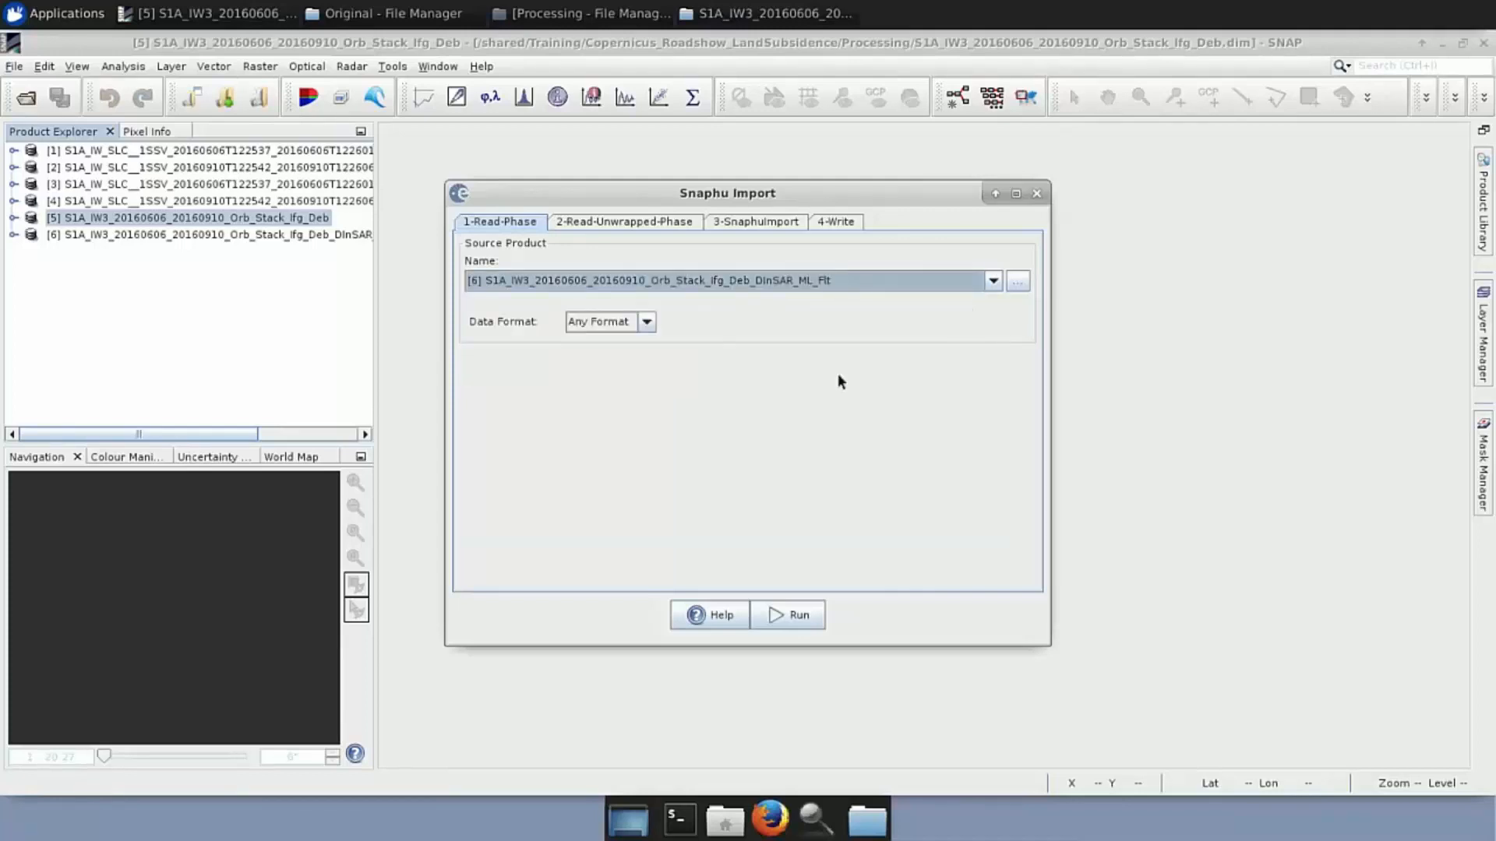
Choose UnwPhase_ifg_VV_06Jun2016_10Sep2016.snaphu.hdr as the unwrapped phase input file
{"action": "left_click", "coordinate": [650, 226]}
{"action": "left_click", "coordinate": [1019, 283]}
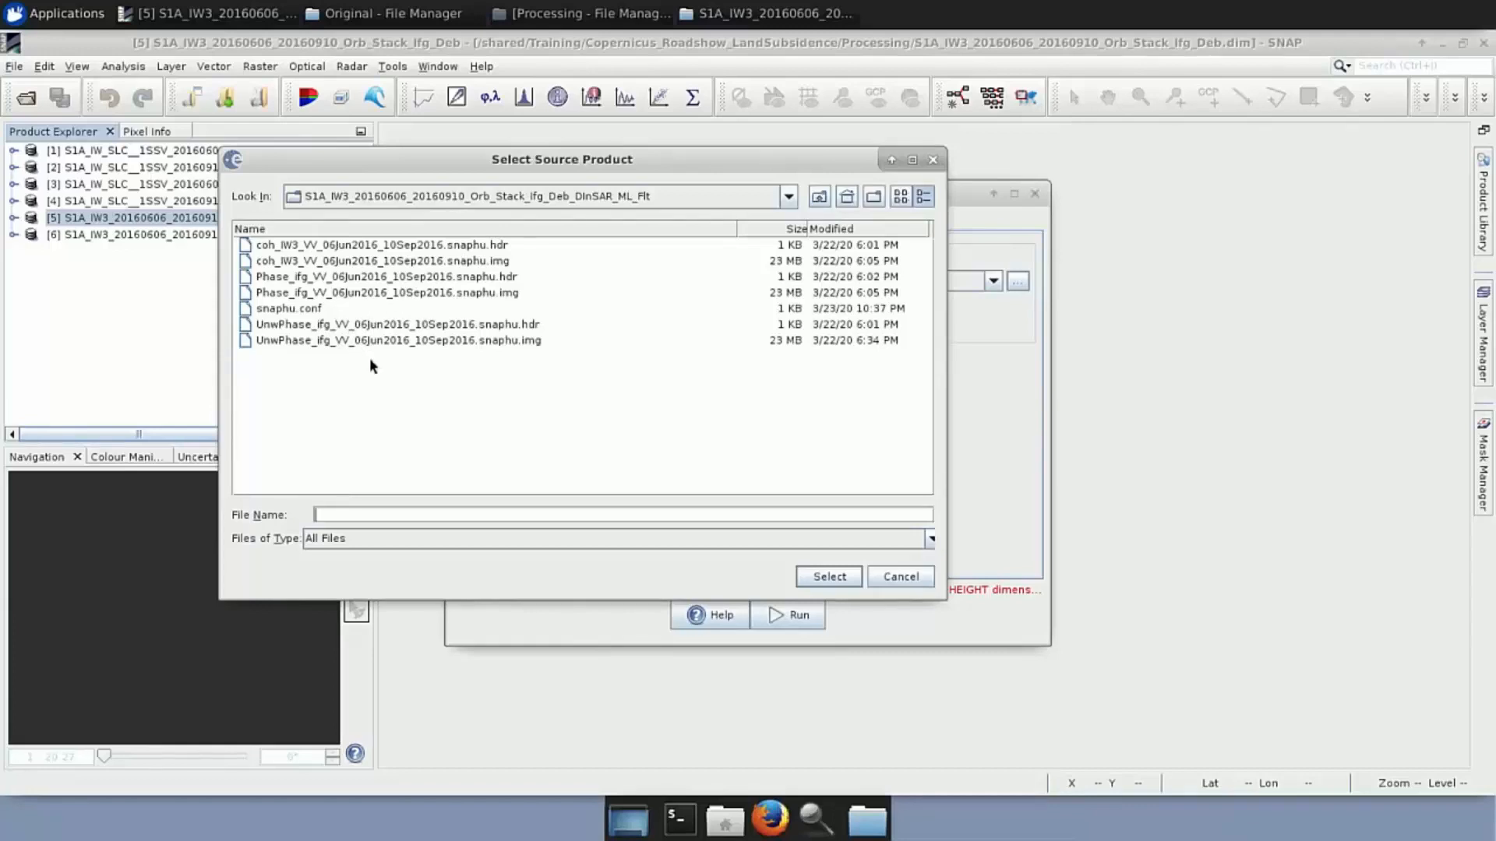
{"action": "left_click", "coordinate": [369, 333]}
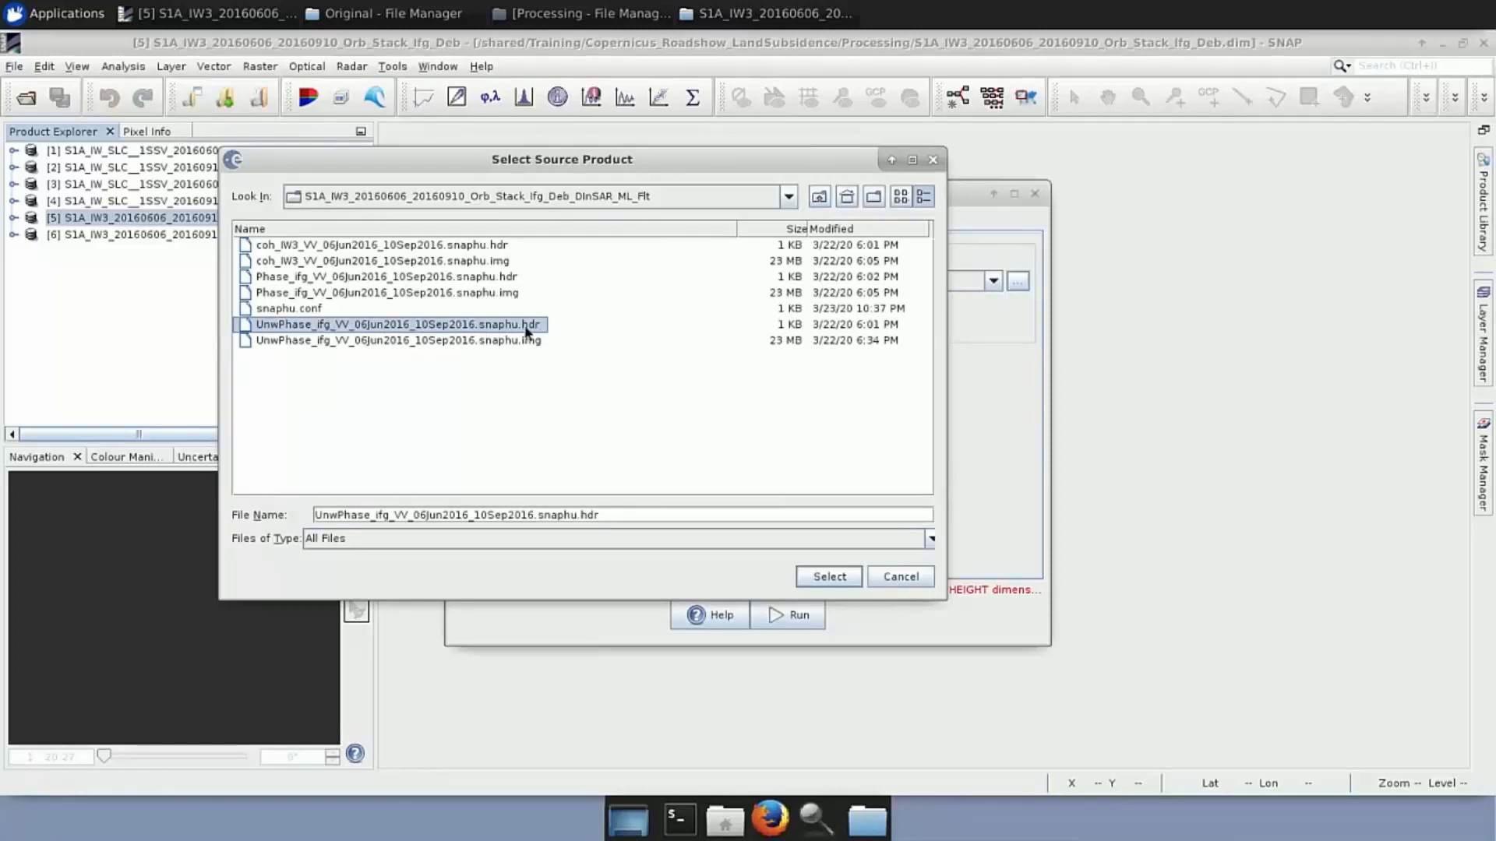
Confirm the unwrapped phase file and tick 'Do NOT save Wrapped interferogram'
{"action": "left_click", "coordinate": [827, 578]}
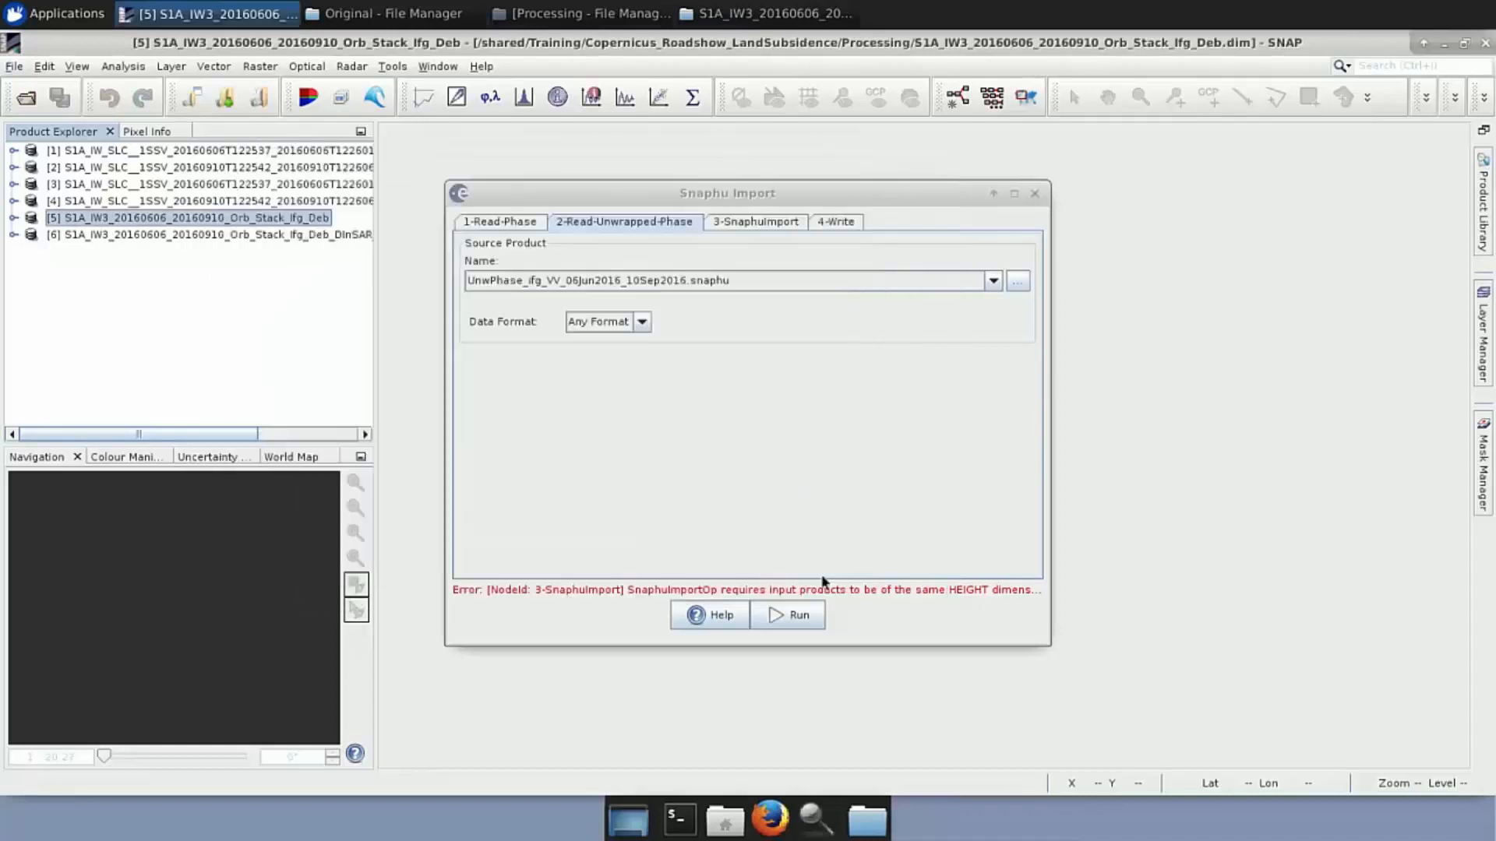
{"action": "left_click", "coordinate": [744, 226]}
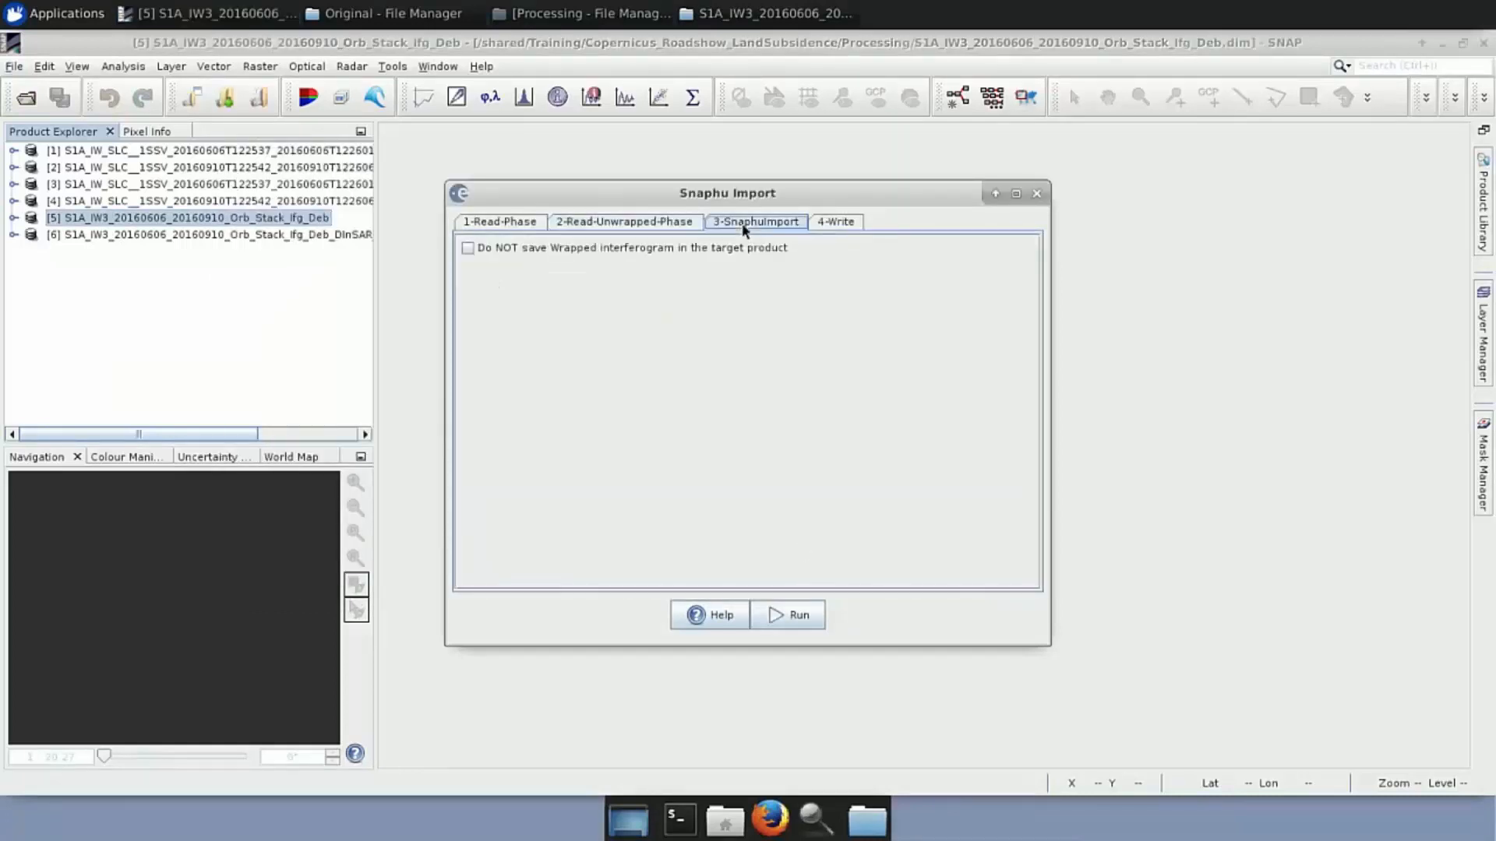
{"action": "left_click", "coordinate": [468, 249]}
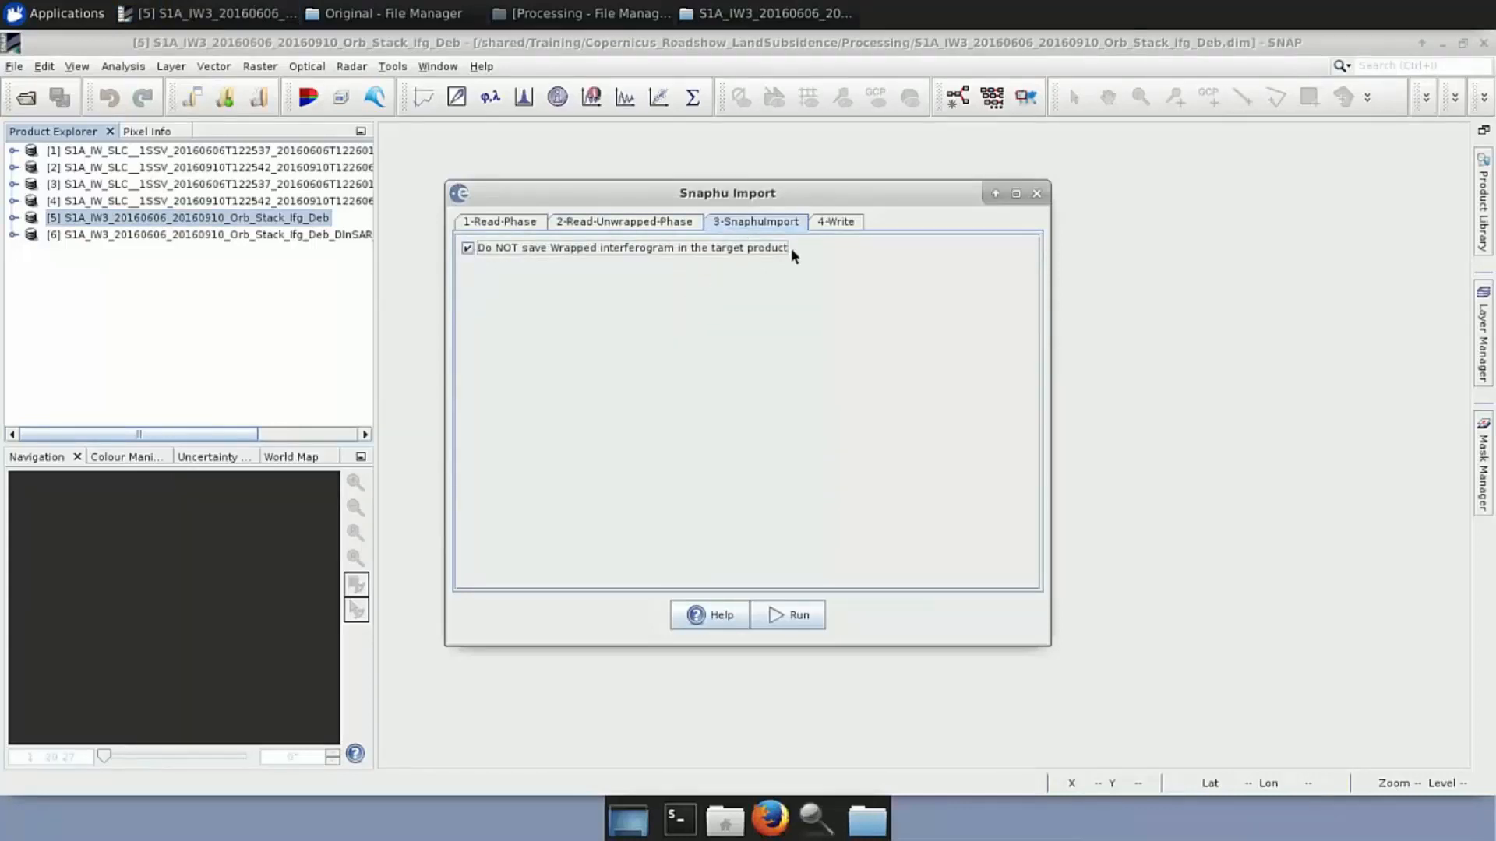
Append _Unw to the output product name and close the Snaphu Import dialog
{"action": "left_click", "coordinate": [837, 222]}
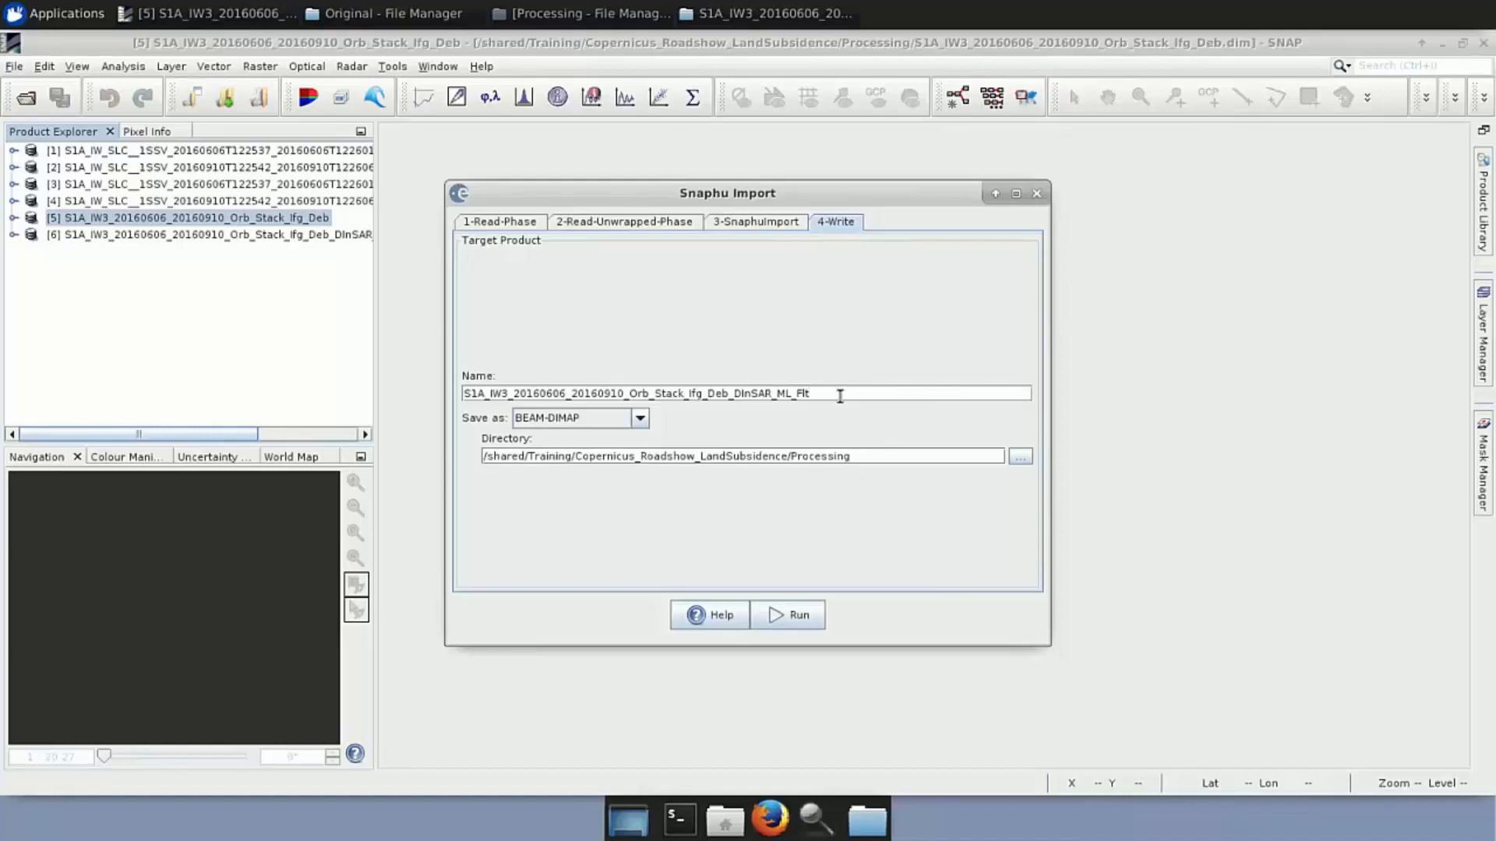
{"action": "type", "text": "_"}
{"action": "type", "text": "Unw"}
{"action": "left_click", "coordinate": [1037, 199]}
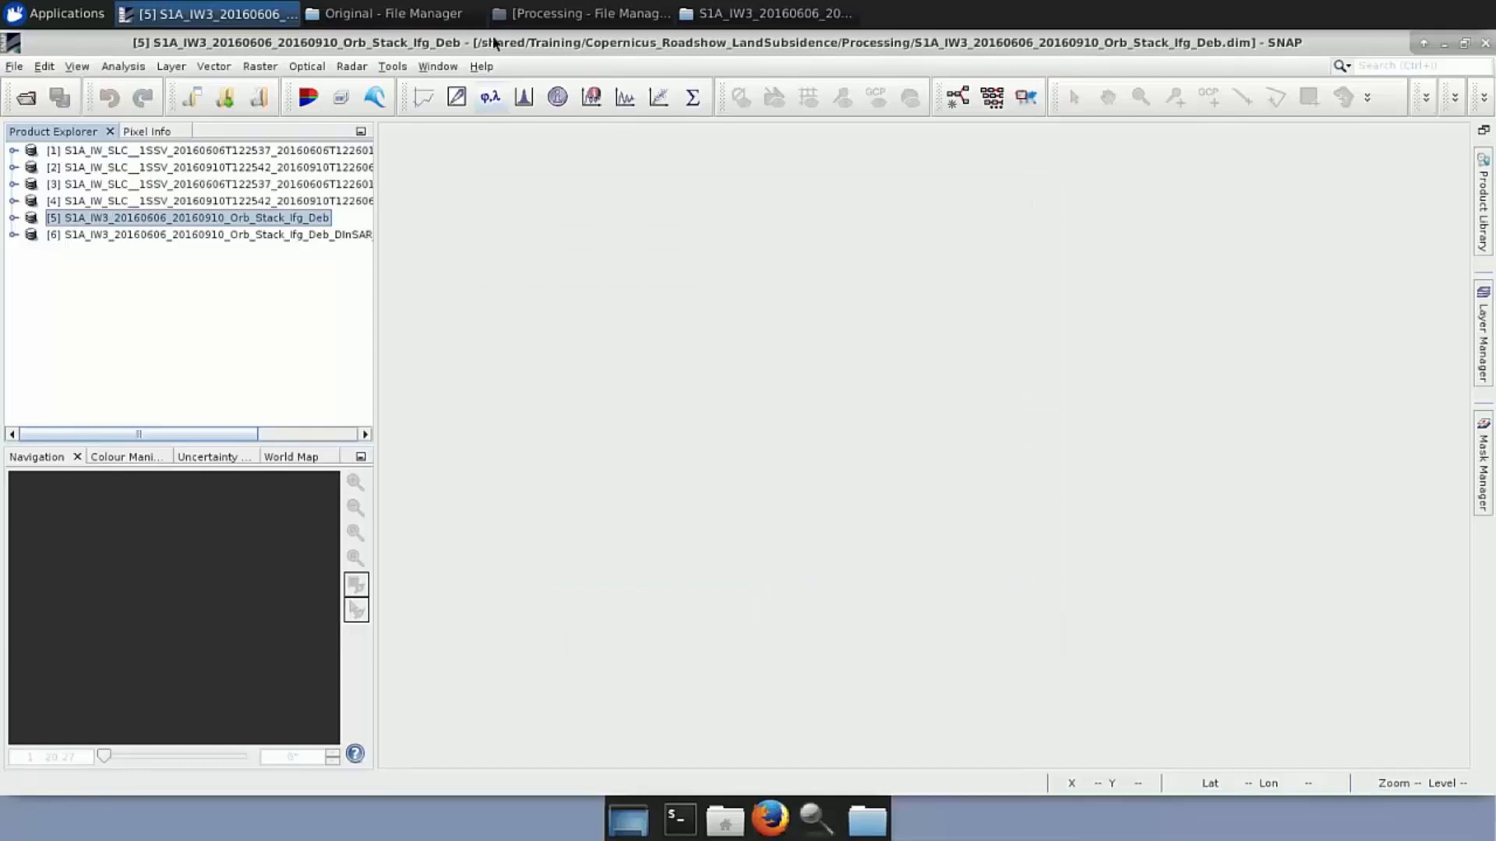
{"action": "left_click", "coordinate": [550, 14]}
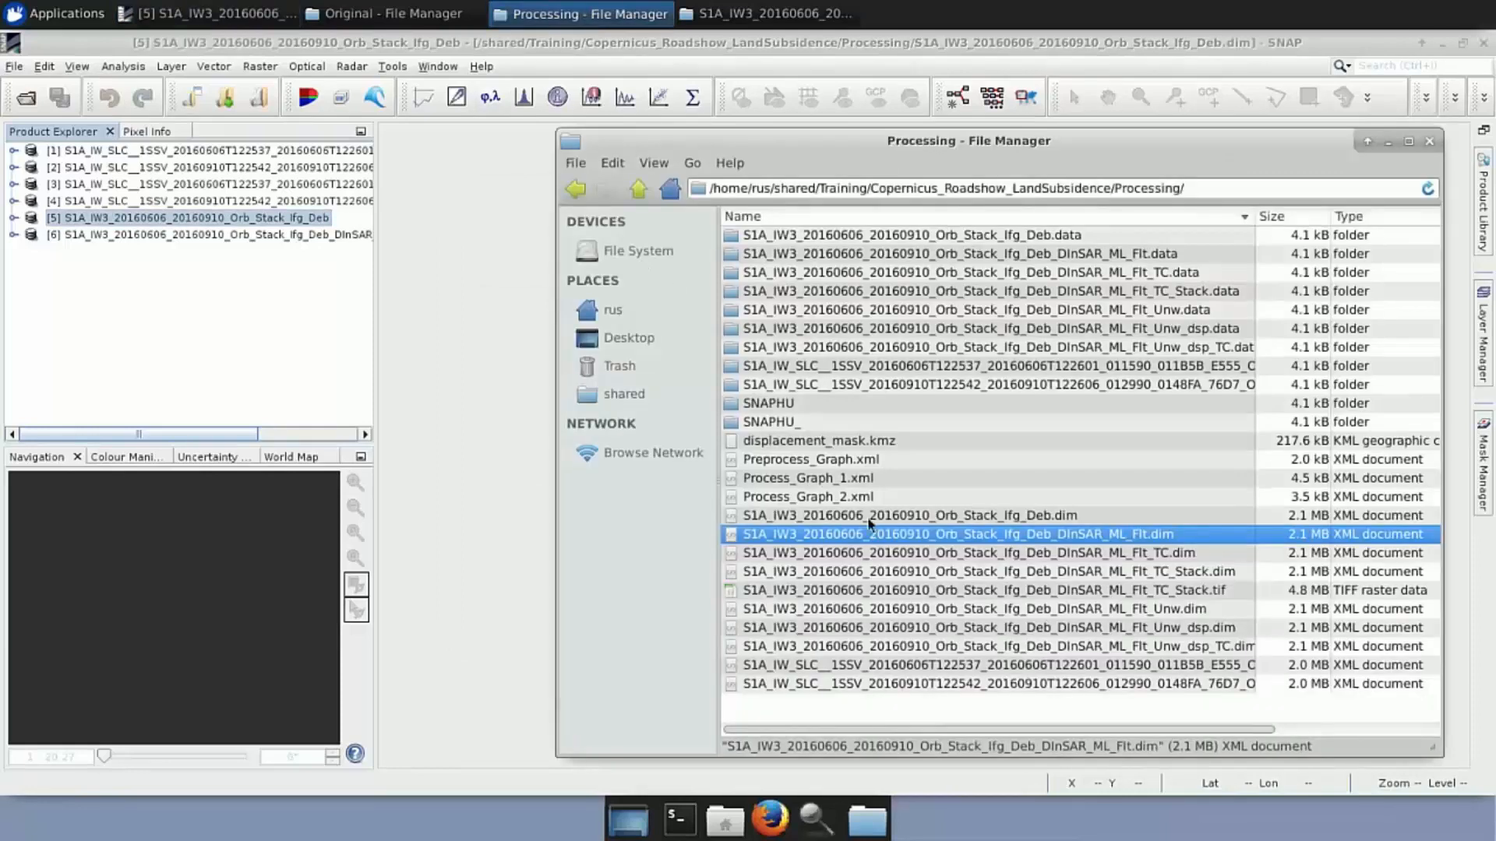
Load _Flt_Unw.dim into SNAP as [7] and display its Unw_Phase_ifg_06Jun2016_10Sep2016 band
{"action": "left_click_drag", "start_coordinate": [1041, 611], "coordinate": [166, 320]}
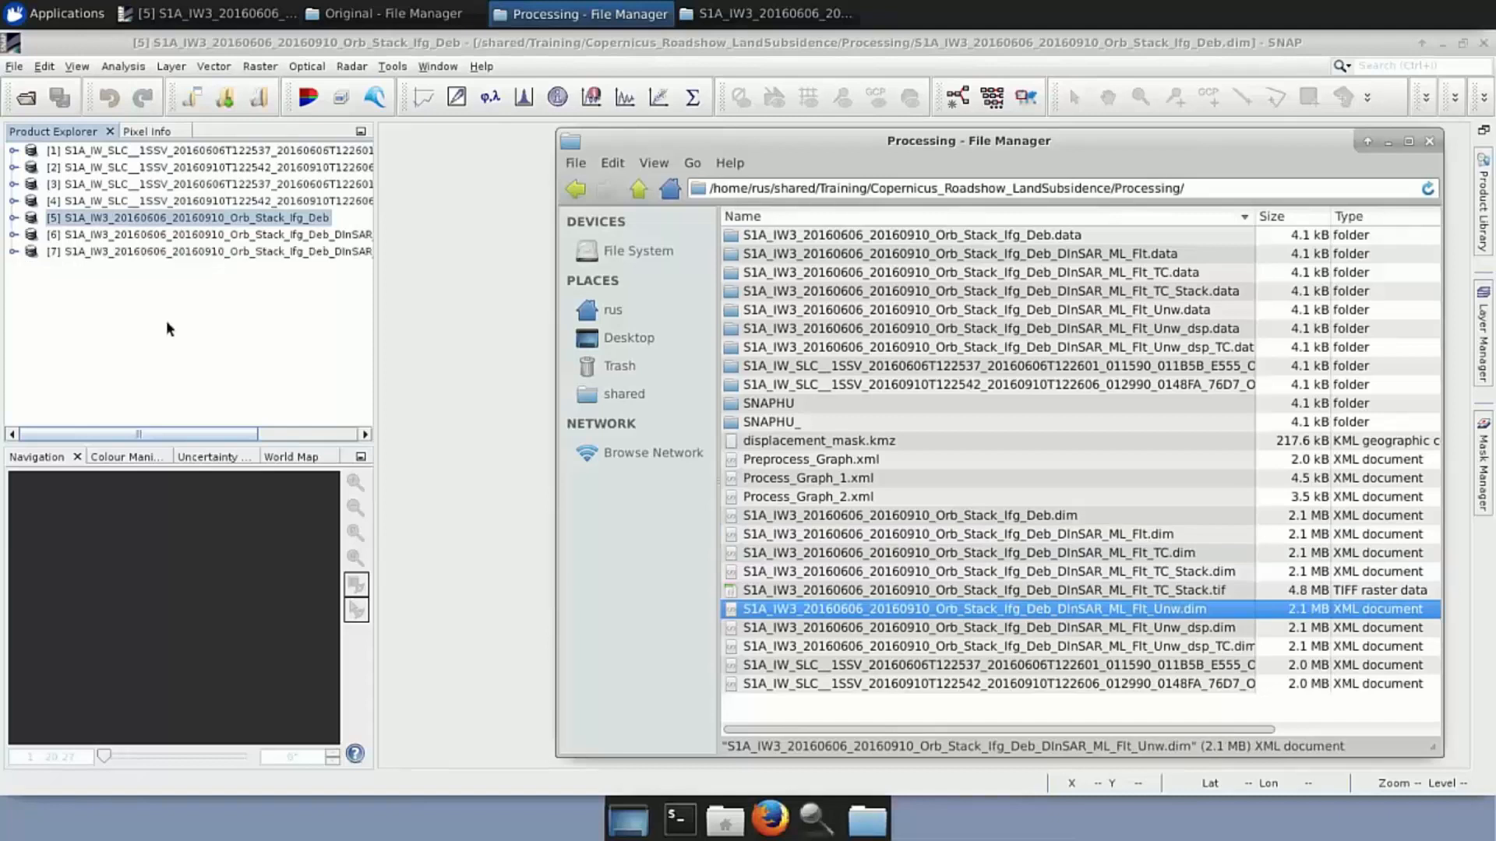
{"action": "left_click", "coordinate": [13, 252]}
{"action": "left_click", "coordinate": [32, 318]}
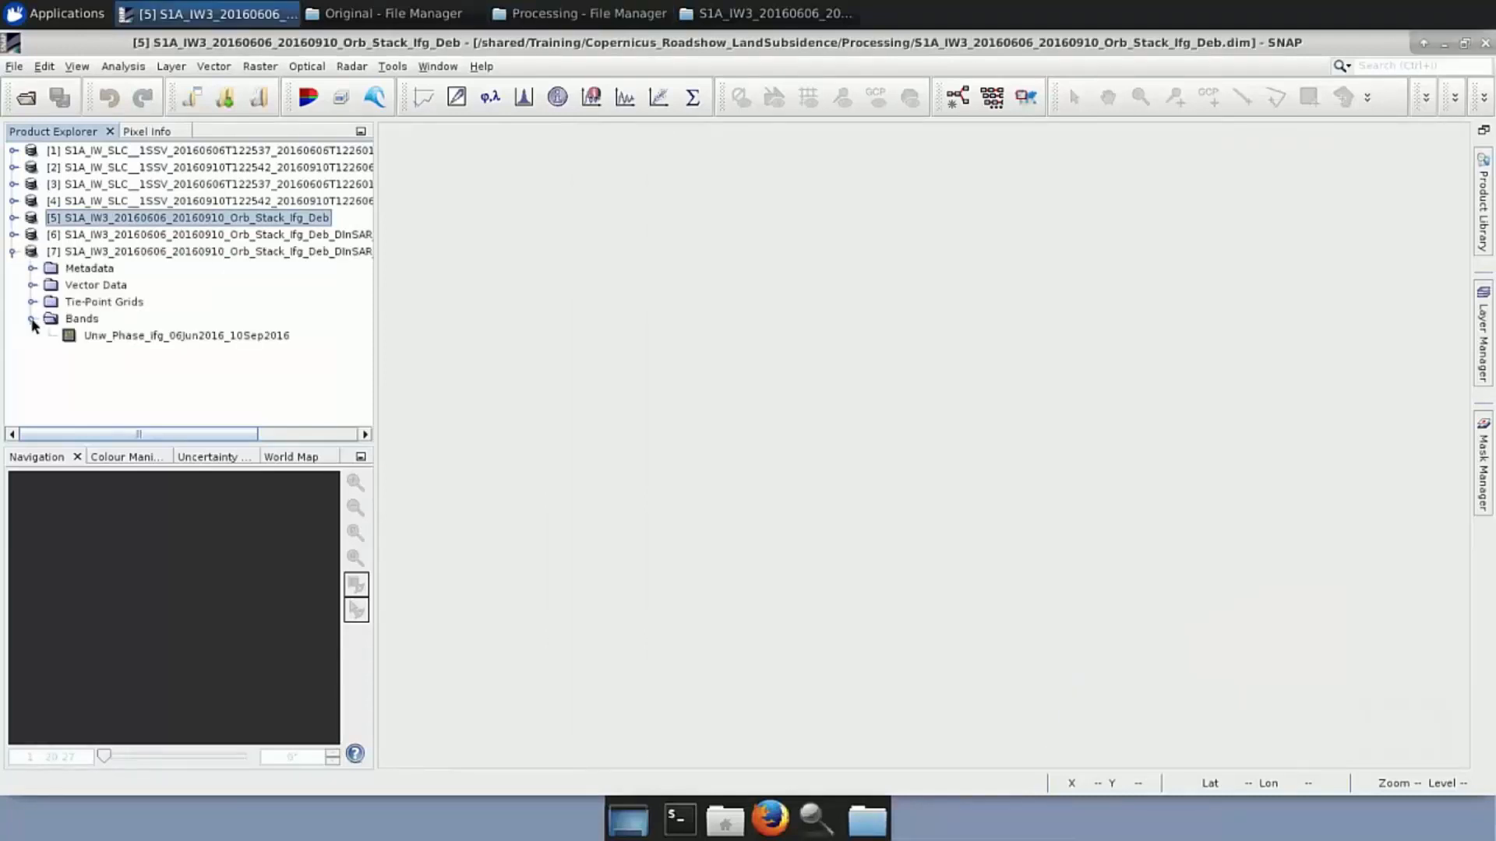
{"action": "double_click", "coordinate": [185, 335]}
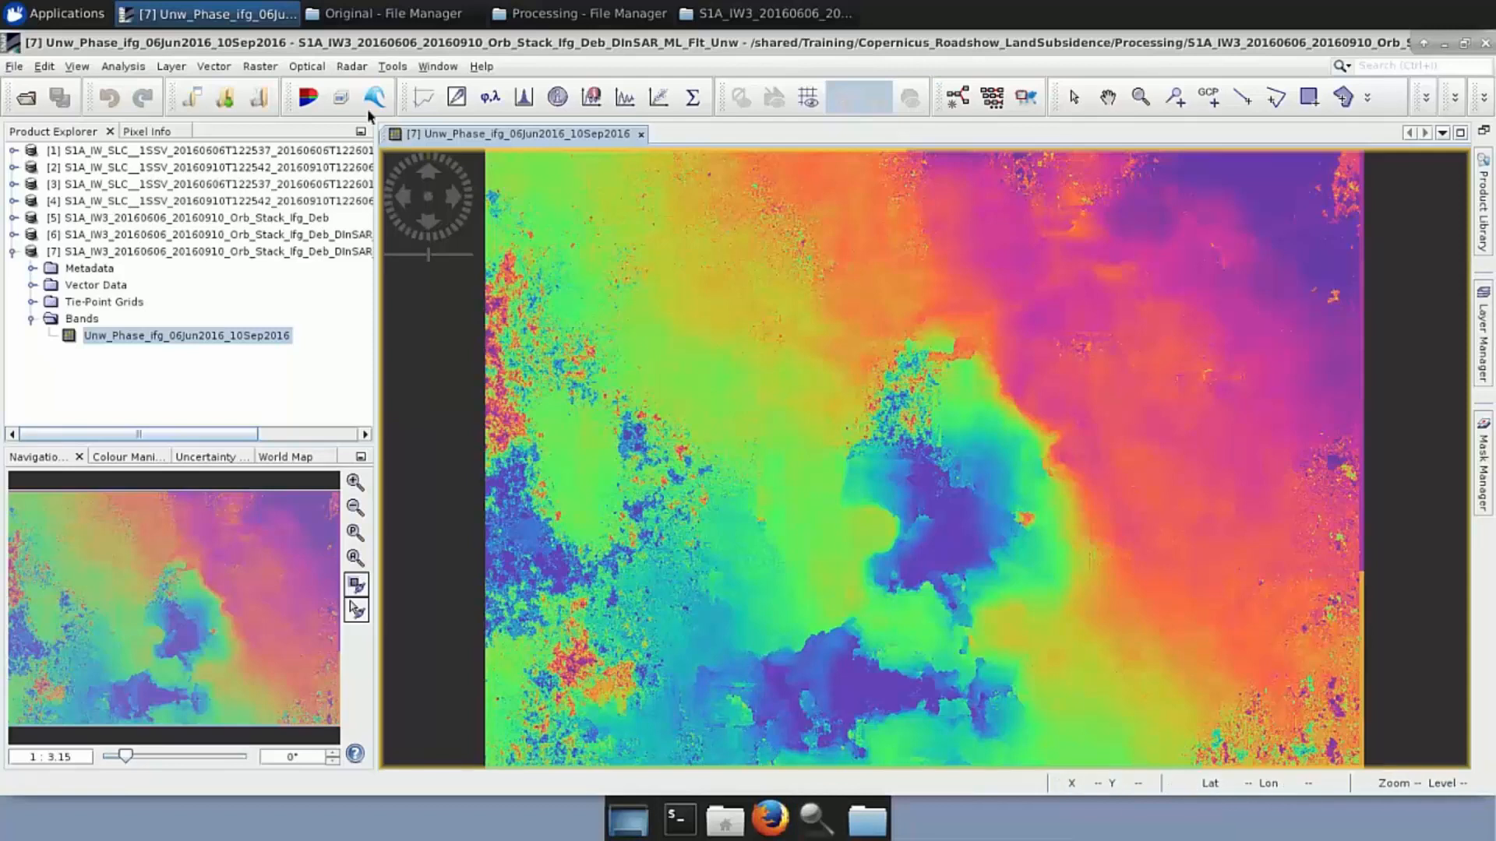
Open the Radar > Interferometric > Products menu to reach Phase to Displacement
{"action": "left_click", "coordinate": [352, 67]}
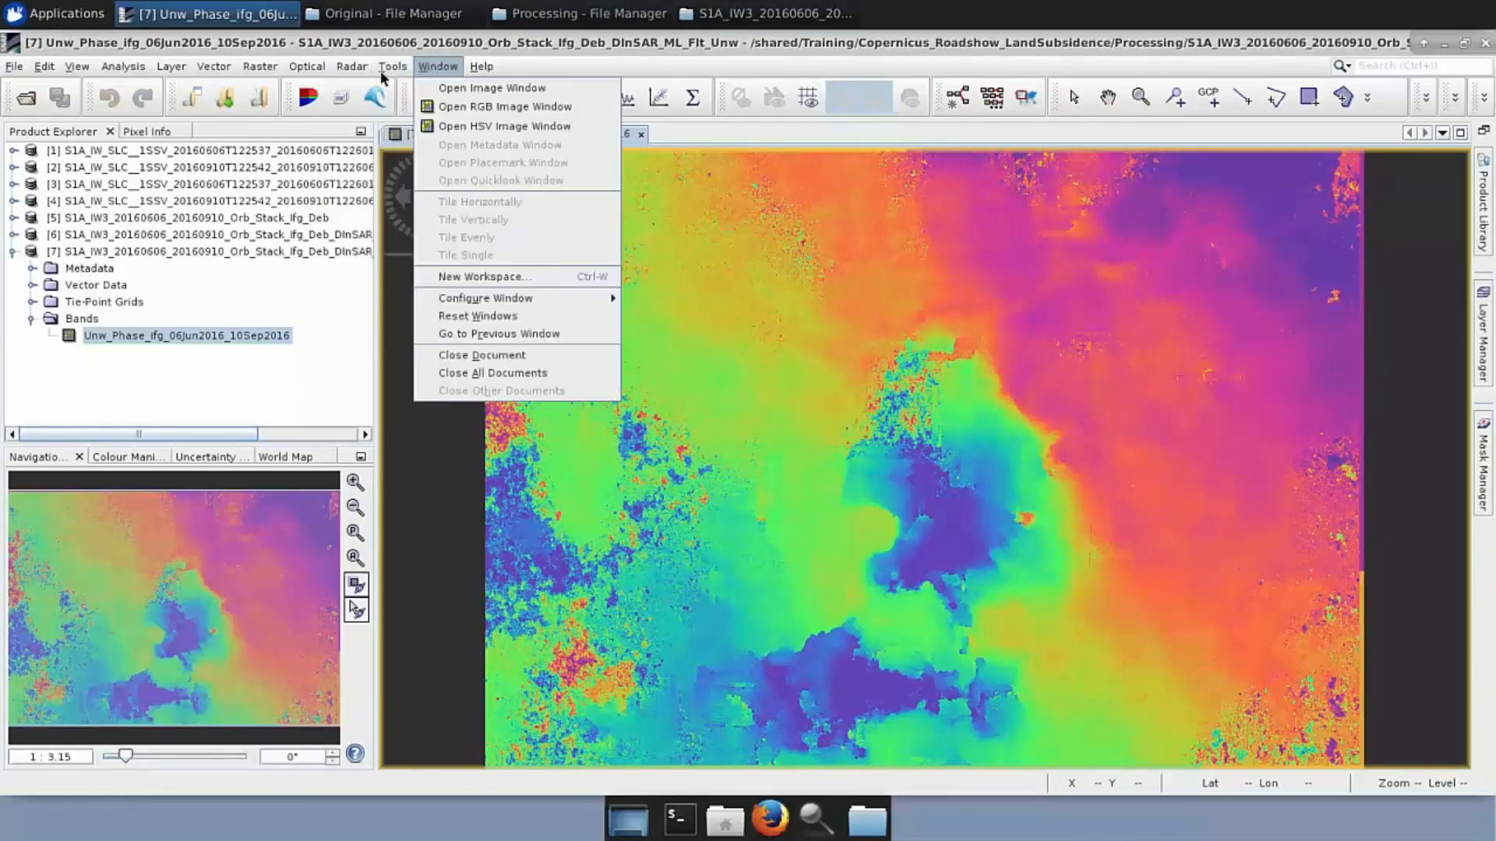
{"action": "mouse_move", "coordinate": [418, 159]}
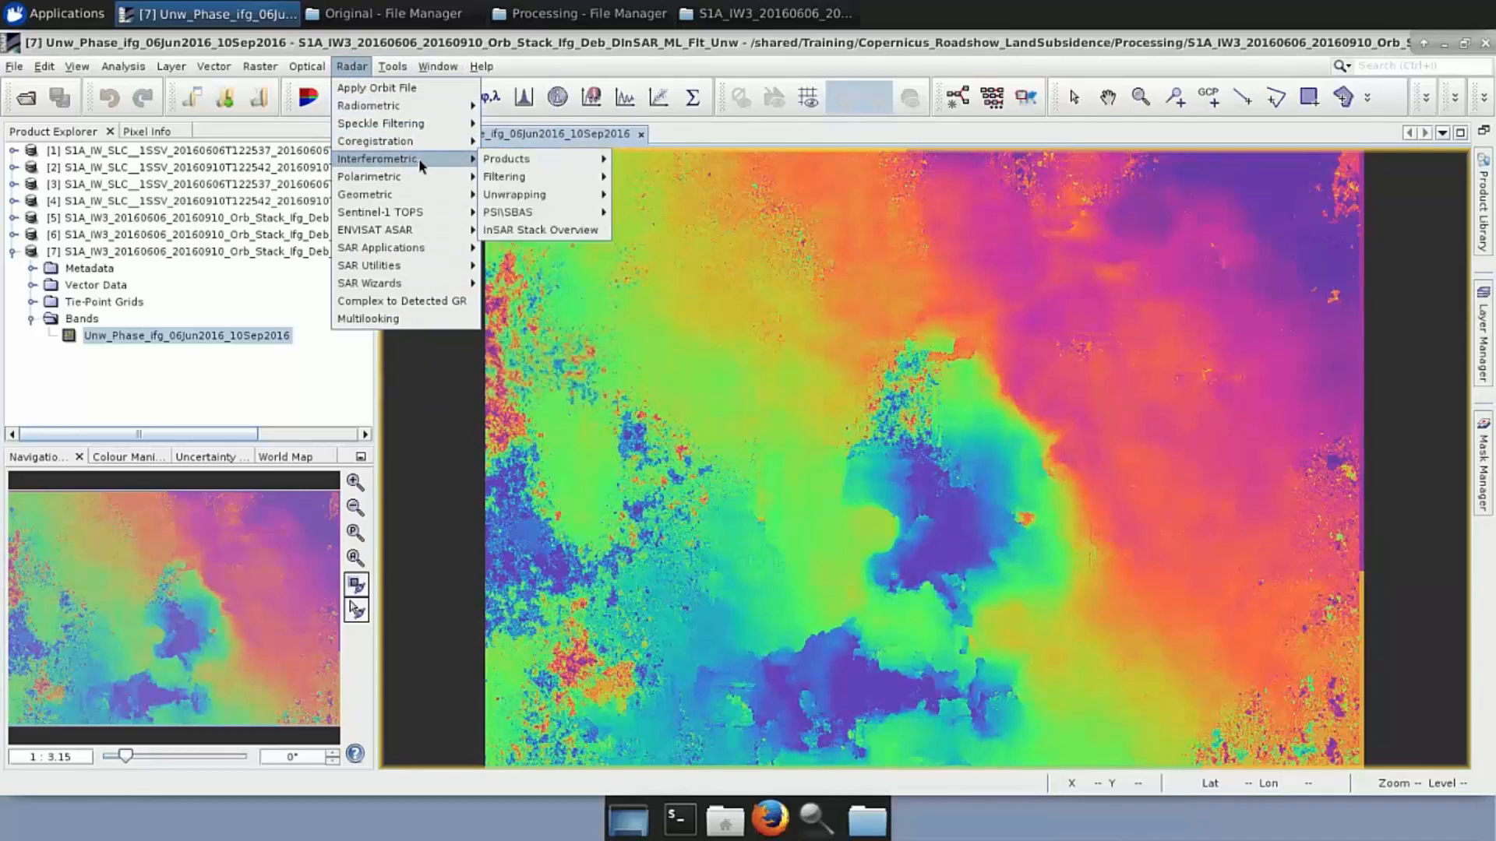
{"action": "mouse_move", "coordinate": [575, 161]}
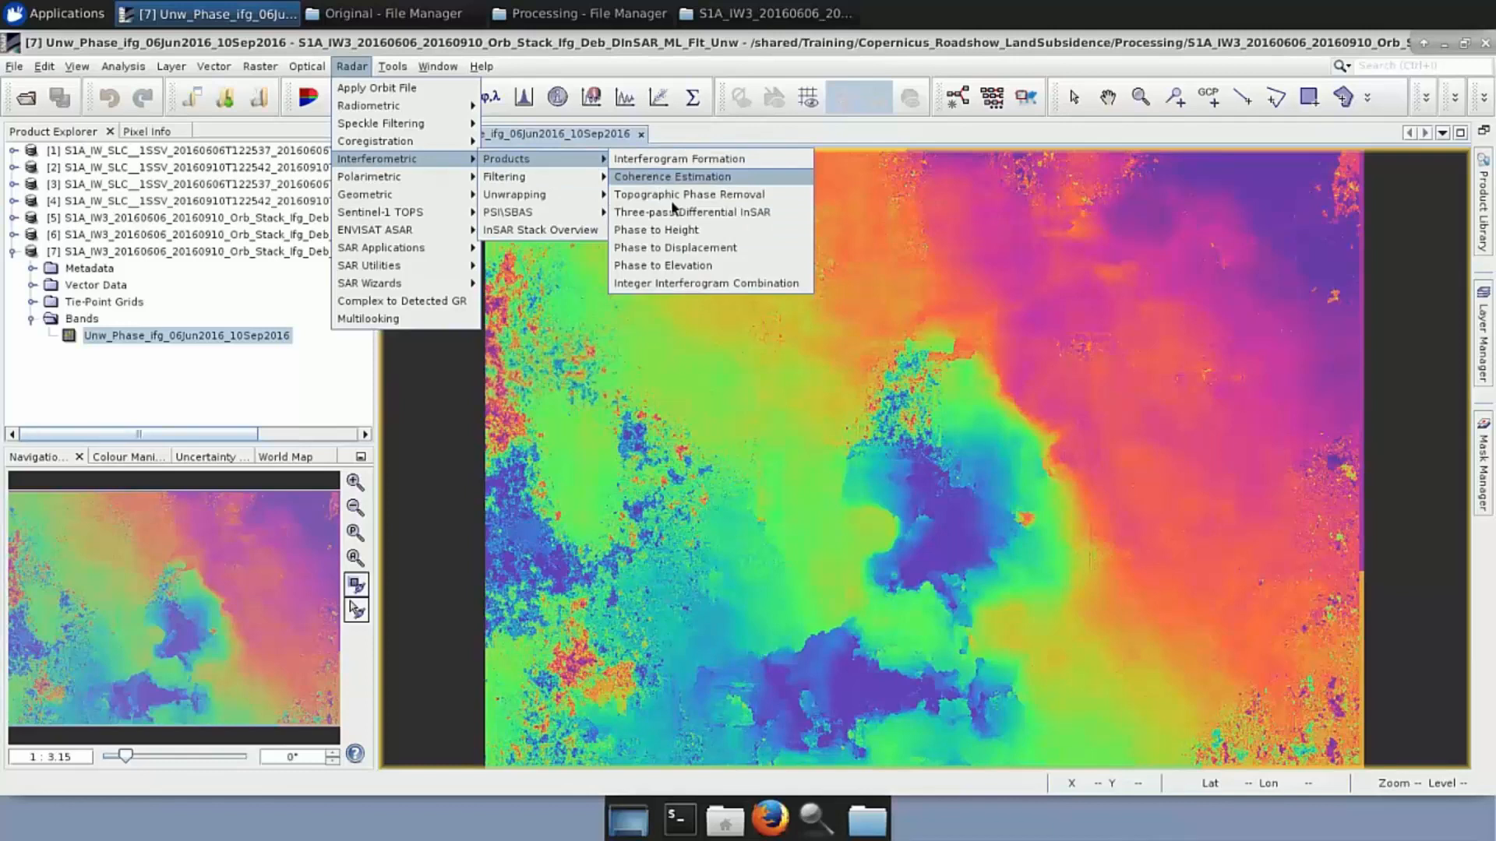
Review Phase to Displacement settings with product [7] as source, then close without running
{"action": "left_click", "coordinate": [693, 249]}
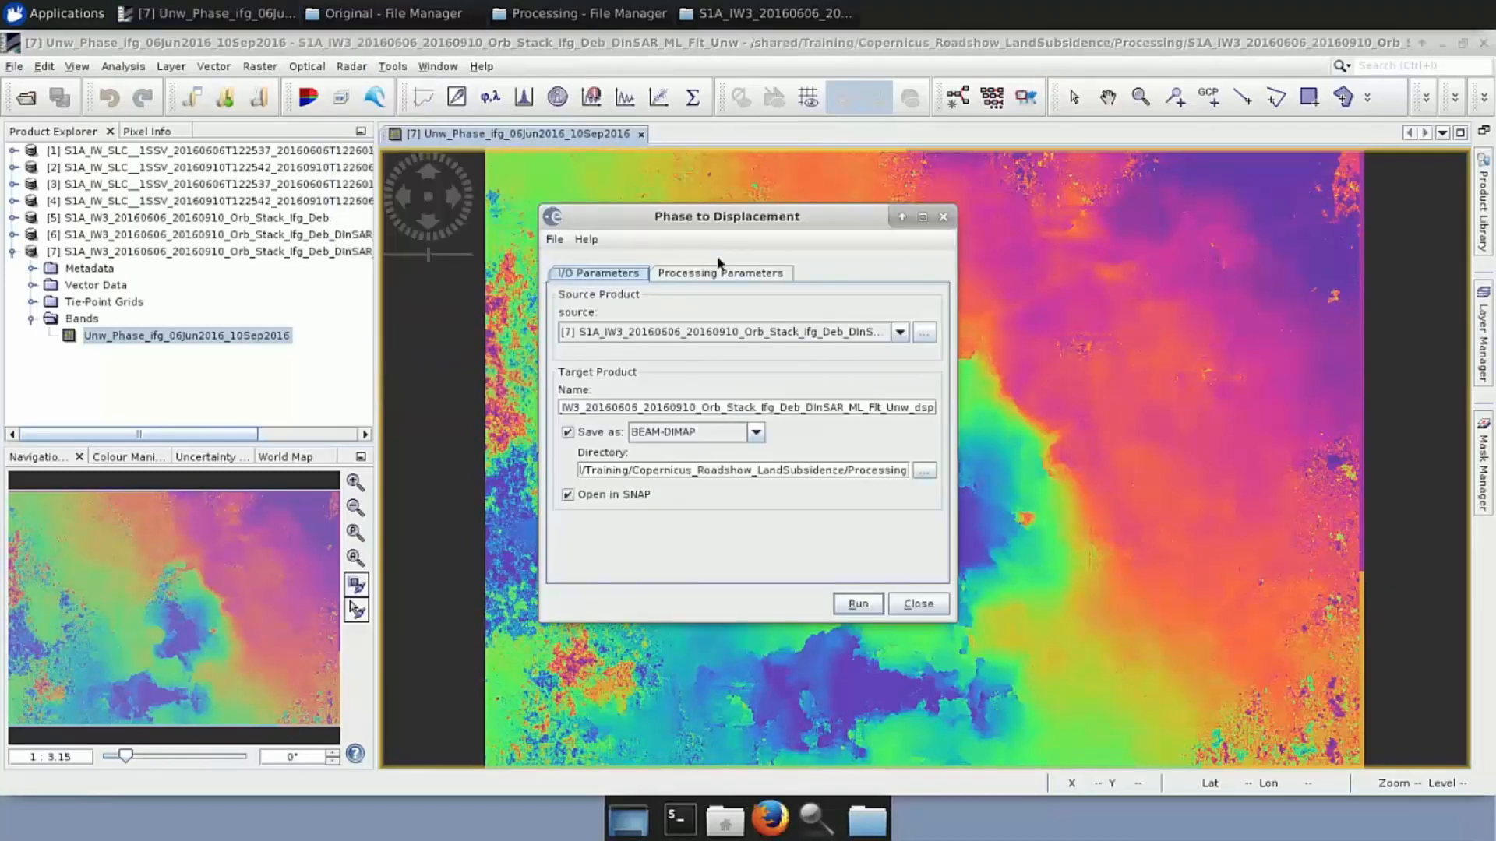
{"action": "left_click", "coordinate": [898, 333]}
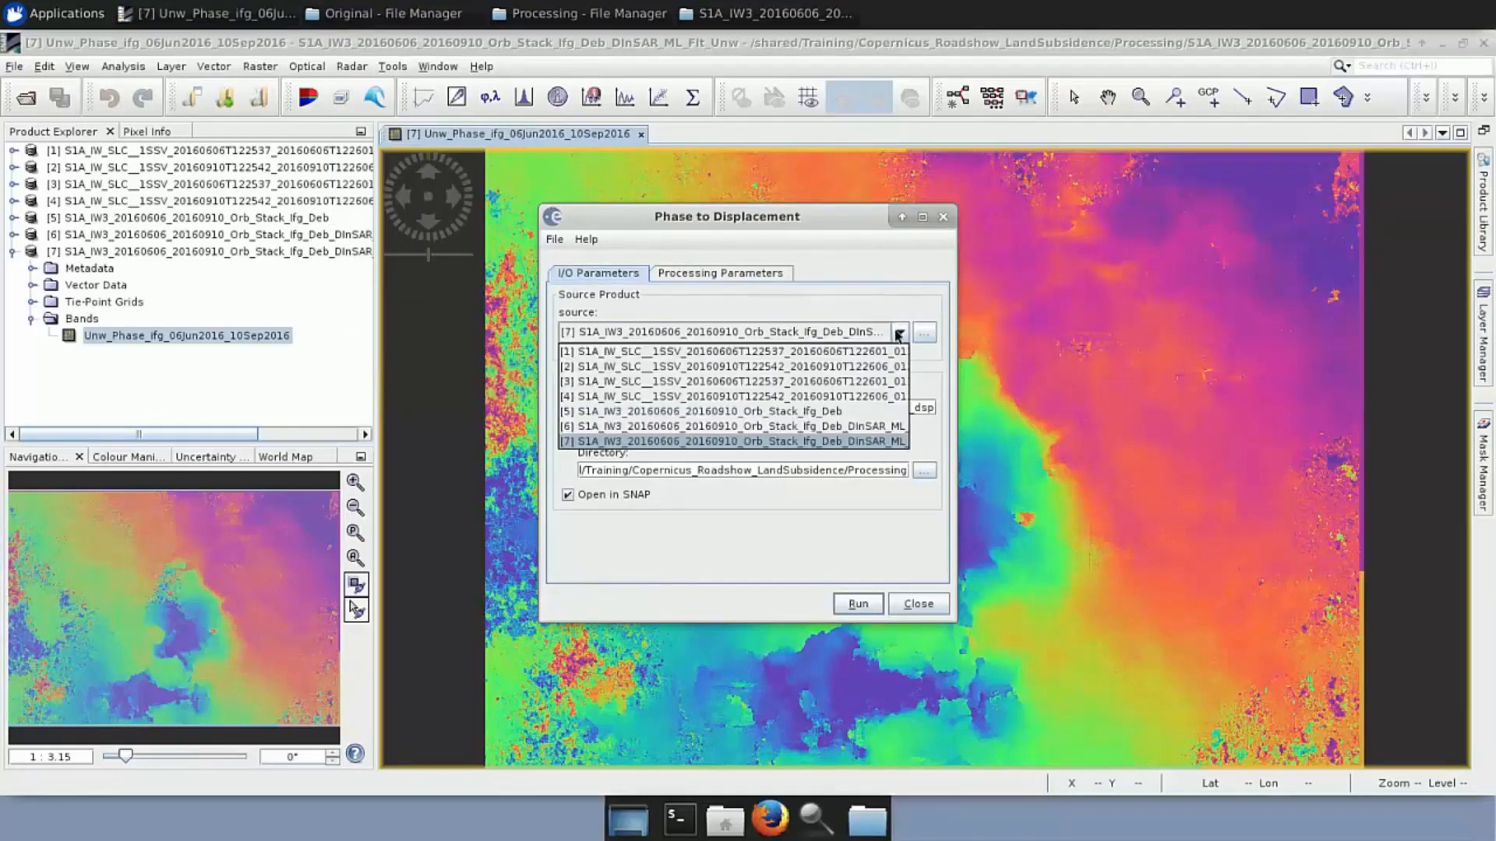
{"action": "left_click", "coordinate": [866, 442]}
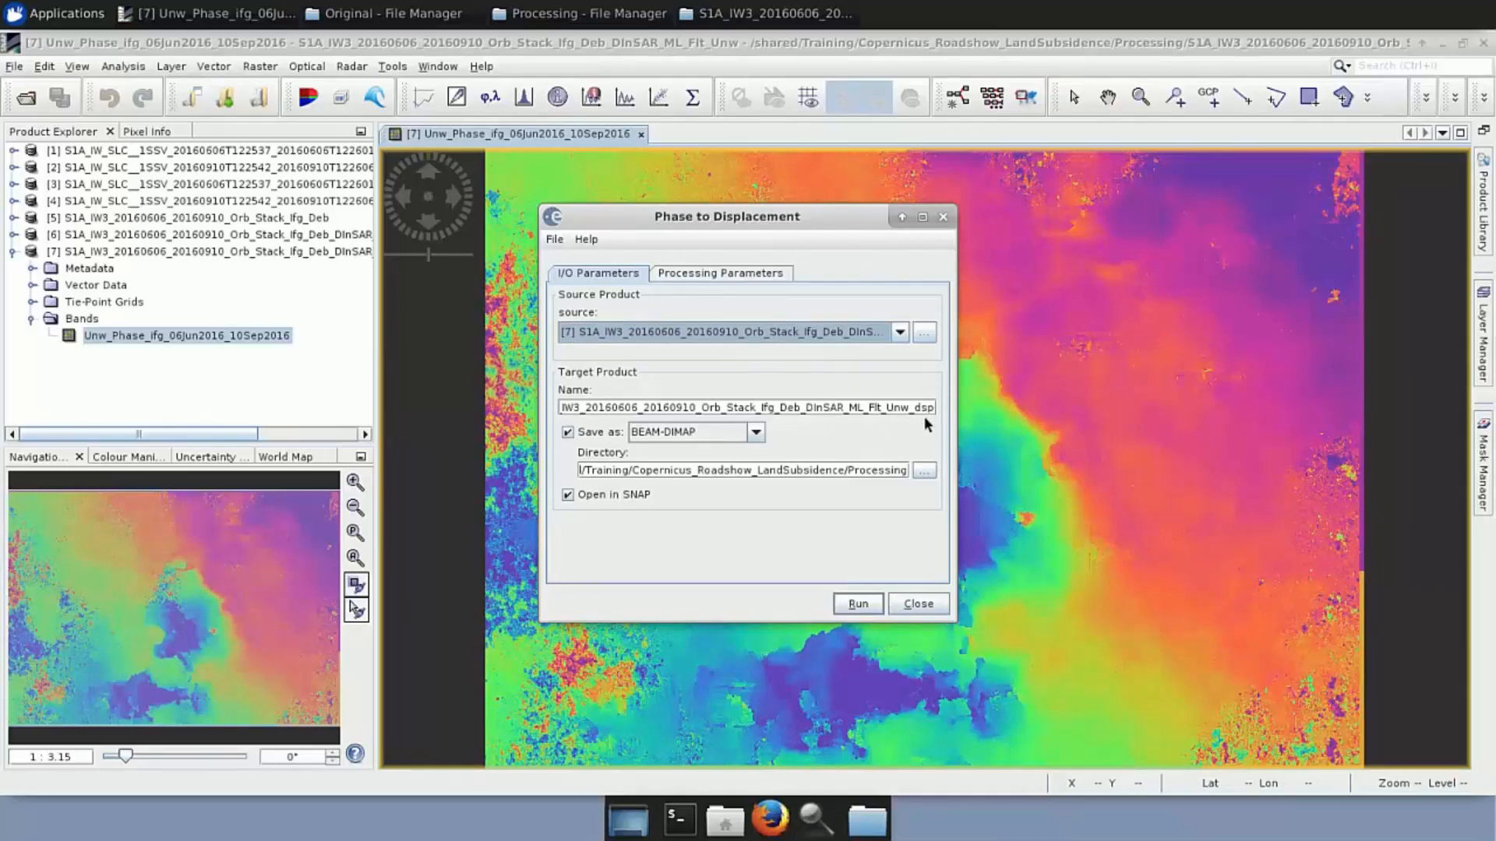
{"action": "left_click", "coordinate": [720, 273]}
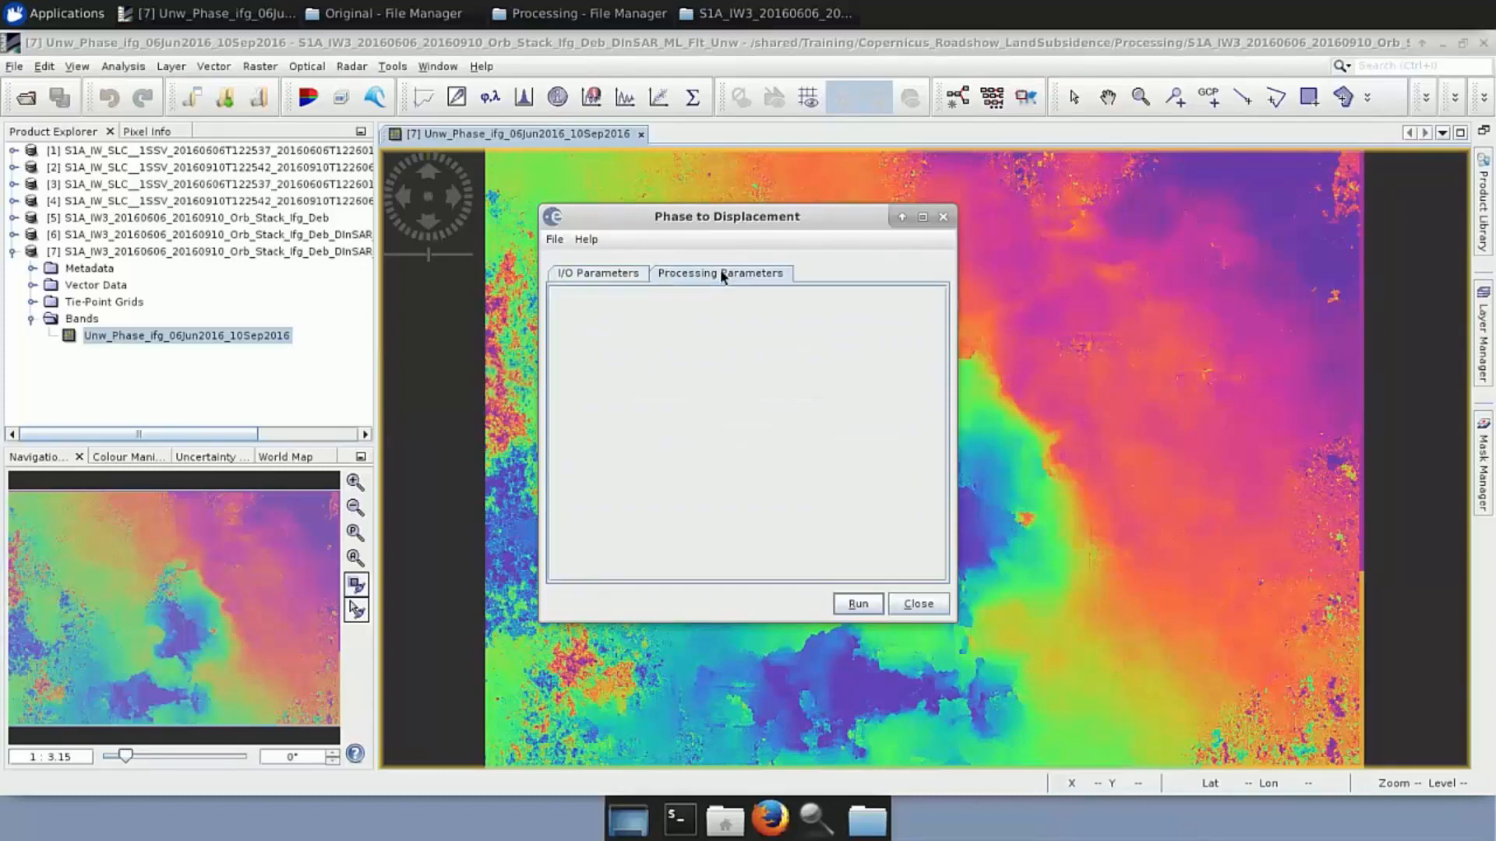
{"action": "left_click", "coordinate": [613, 278]}
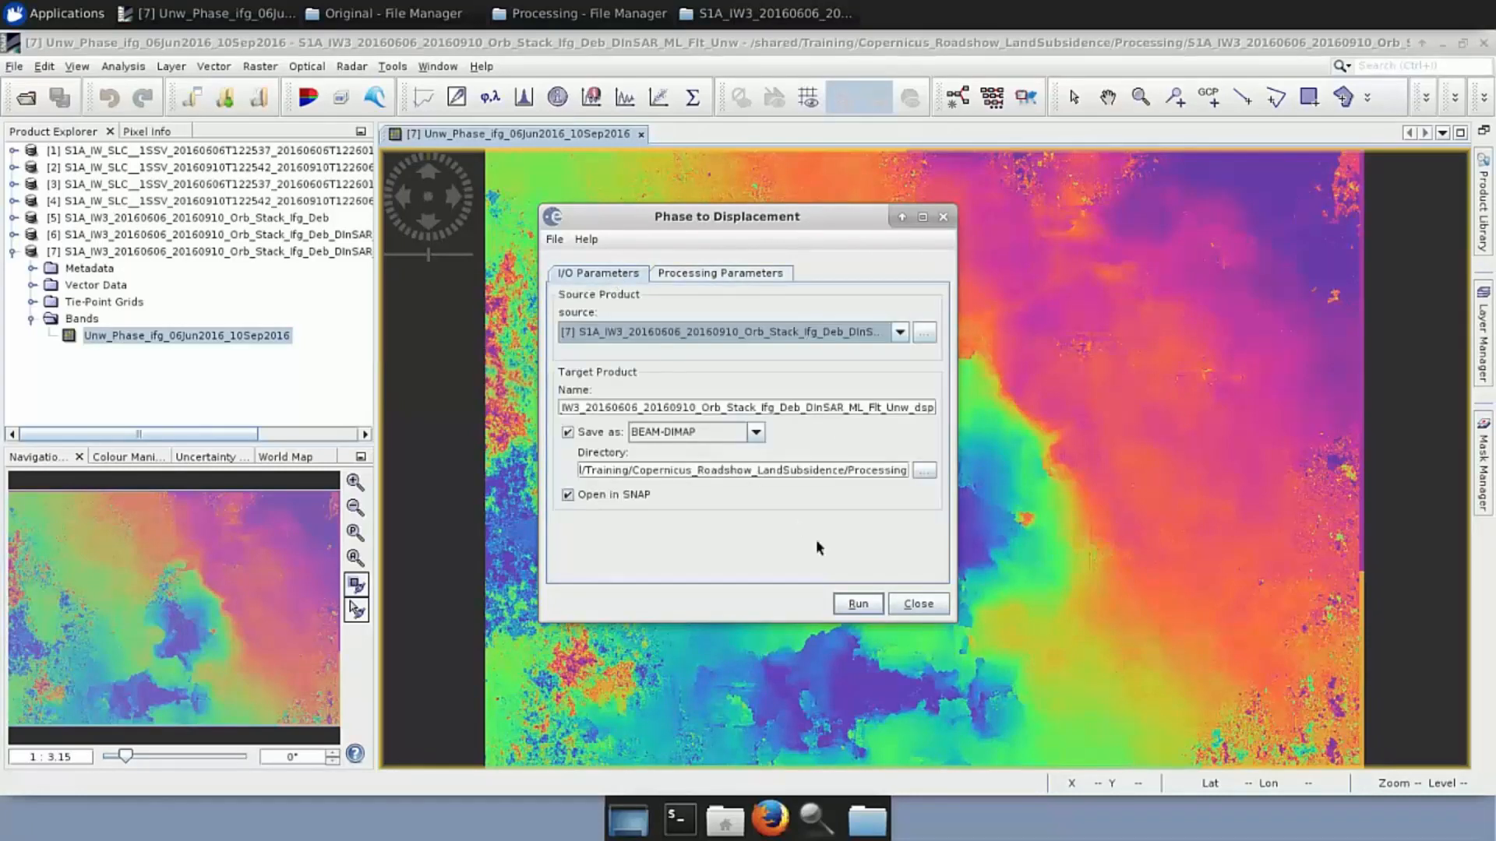
{"action": "left_click", "coordinate": [943, 220]}
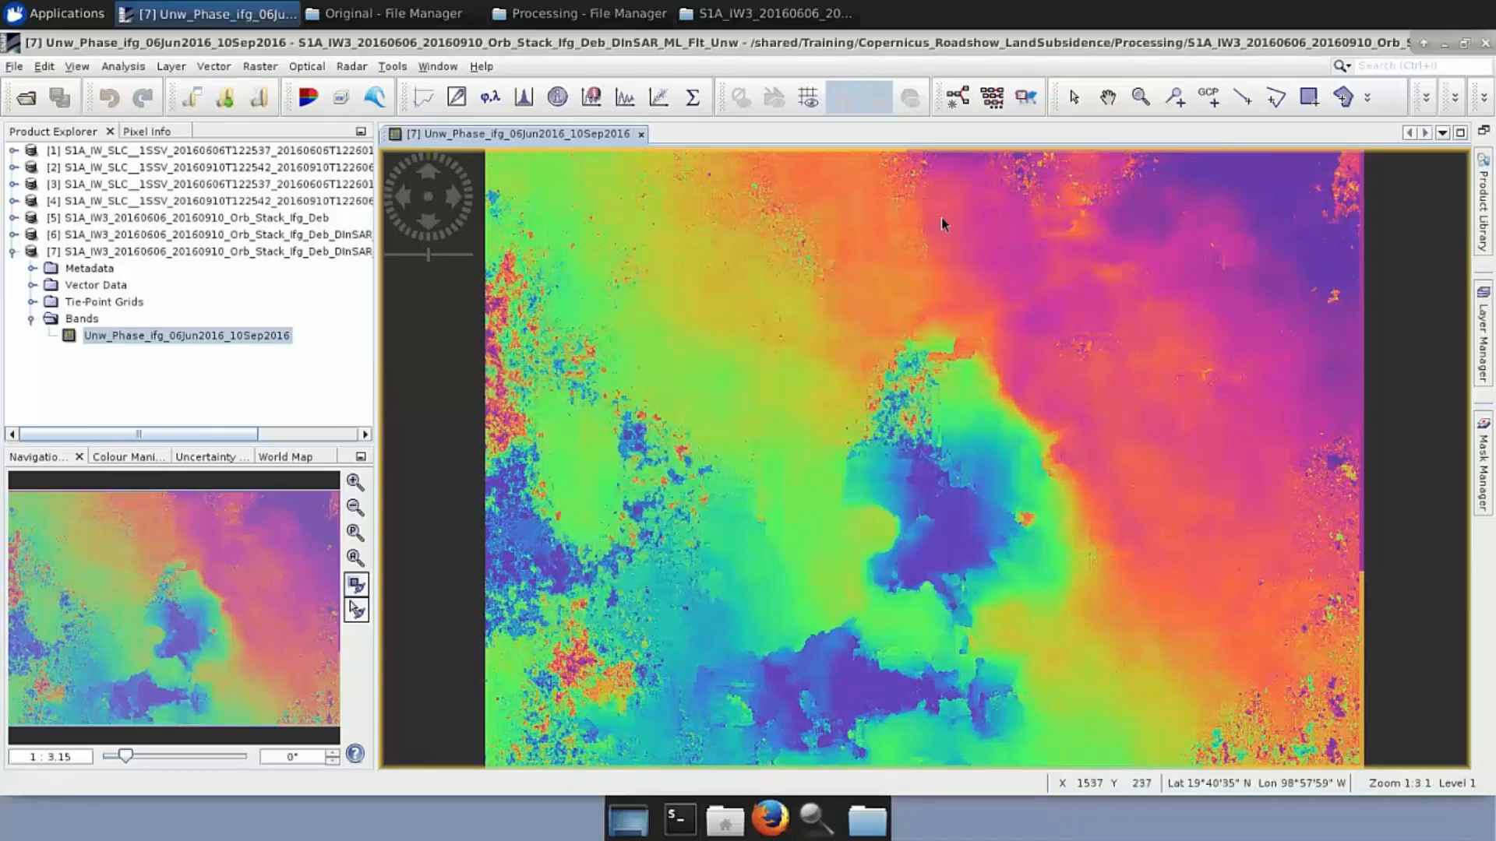
{"action": "left_click", "coordinate": [510, 16]}
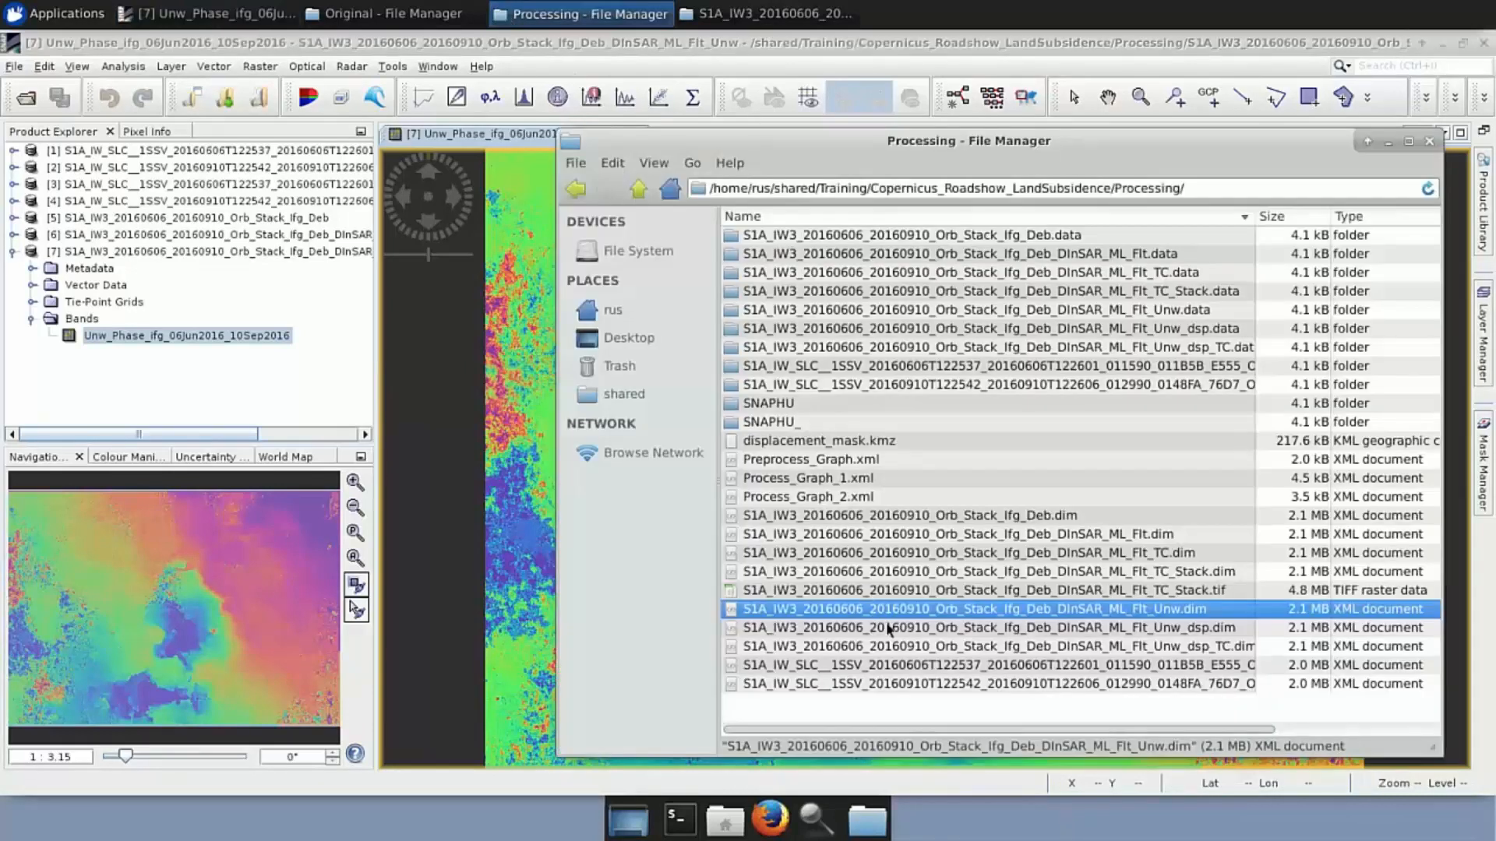
Load _Unw_dsp.dim as product [8], display its displacement band and show Colour Manipulation
{"action": "left_click_drag", "start_coordinate": [891, 630], "coordinate": [53, 276]}
{"action": "left_click", "coordinate": [12, 252]}
{"action": "left_click", "coordinate": [14, 269]}
{"action": "left_click", "coordinate": [32, 335]}
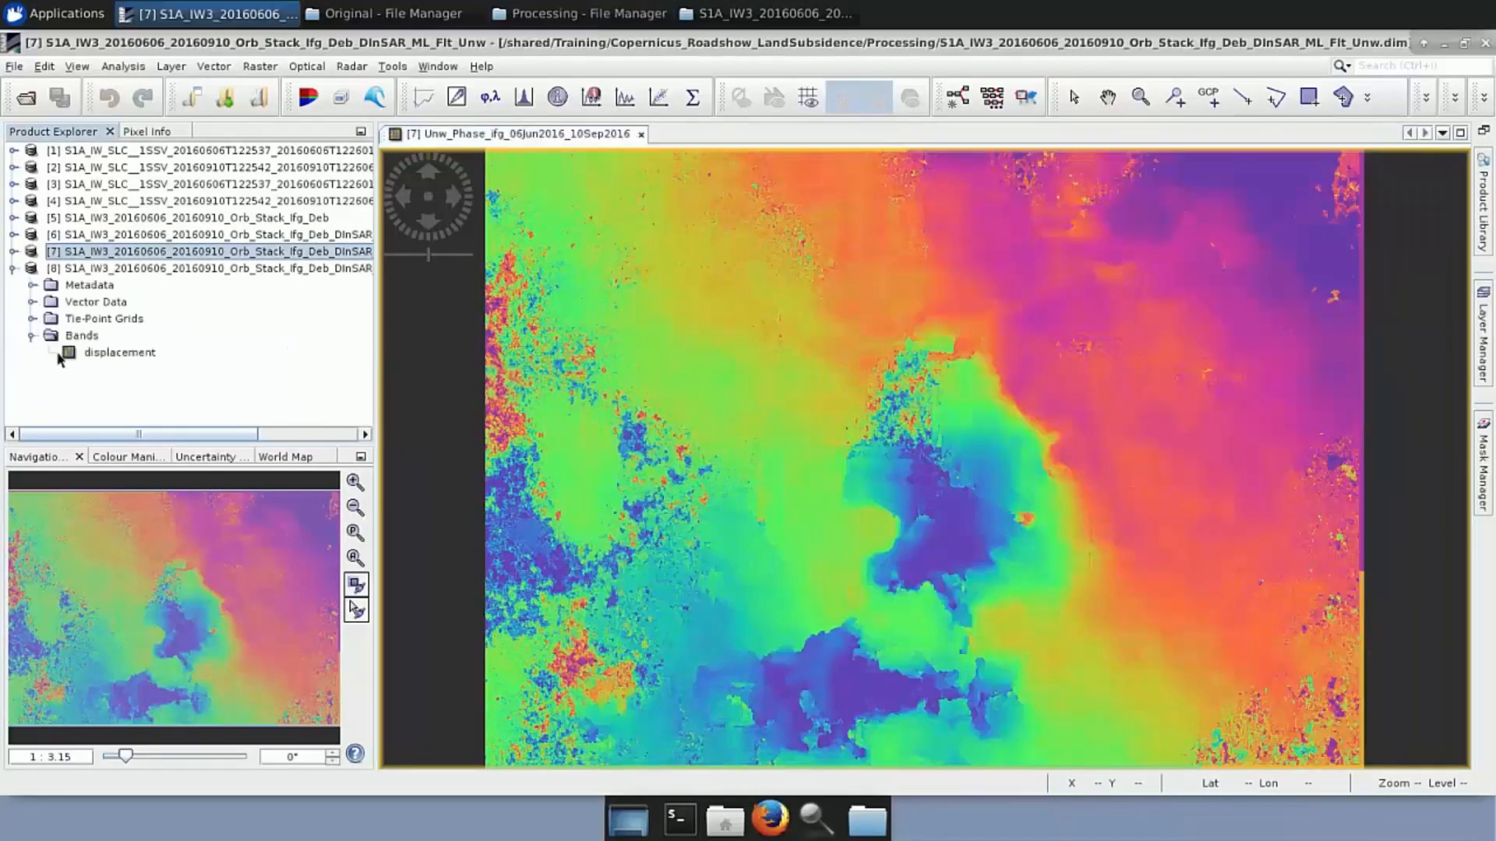
{"action": "double_click", "coordinate": [105, 354]}
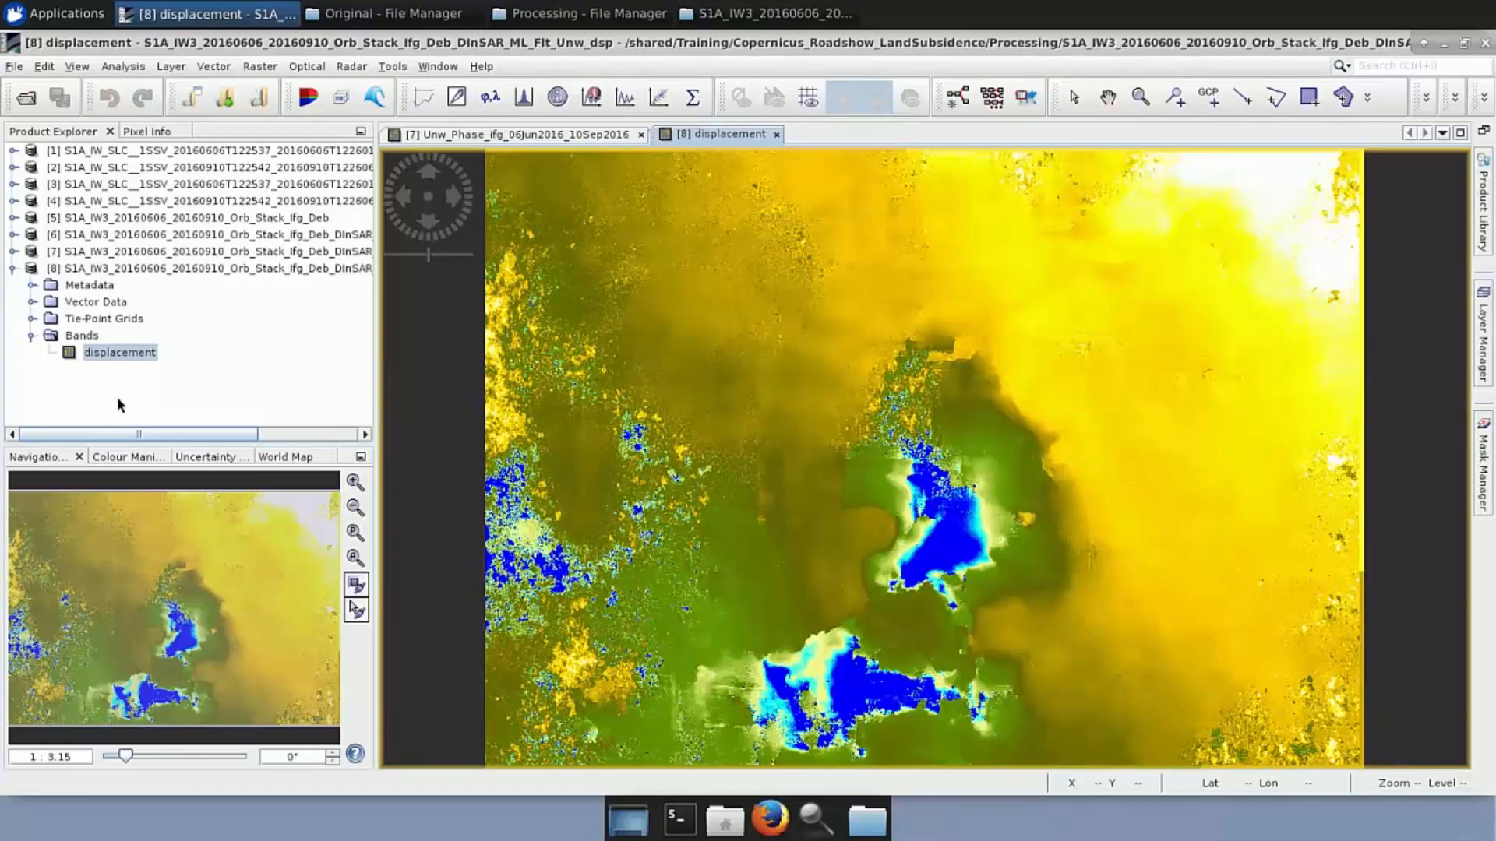
{"action": "left_click", "coordinate": [124, 458]}
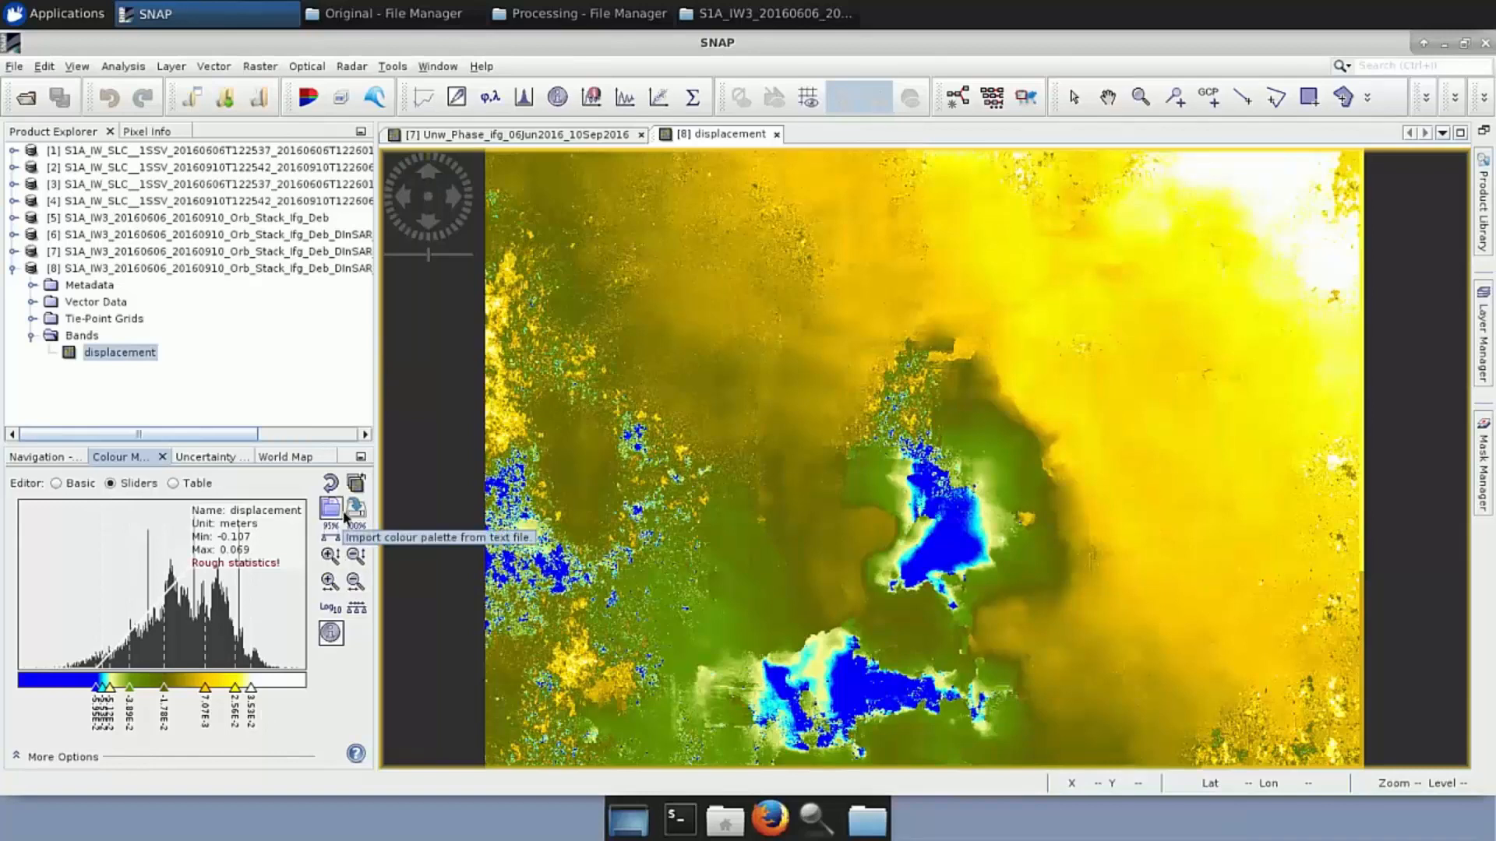
Bring up the context options for the 2.56E-2 slider under the colour bar
{"action": "right_click", "coordinate": [235, 690]}
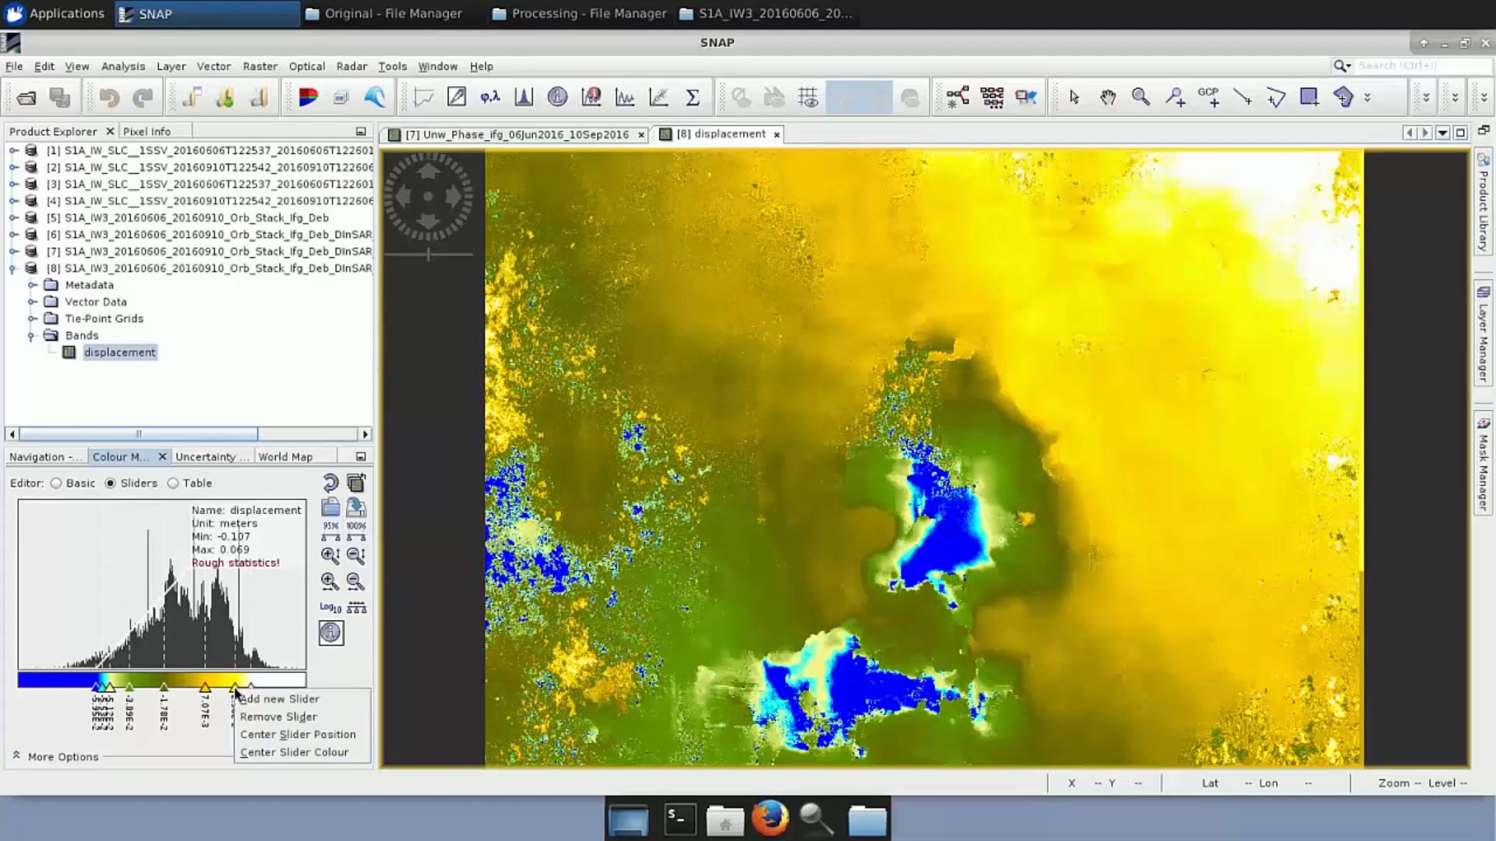
Remove the extra colour sliders (2.56E-2, -3.89E-2, cyan, 7.07E-3 and others), leaving three
{"action": "left_click", "coordinate": [247, 718]}
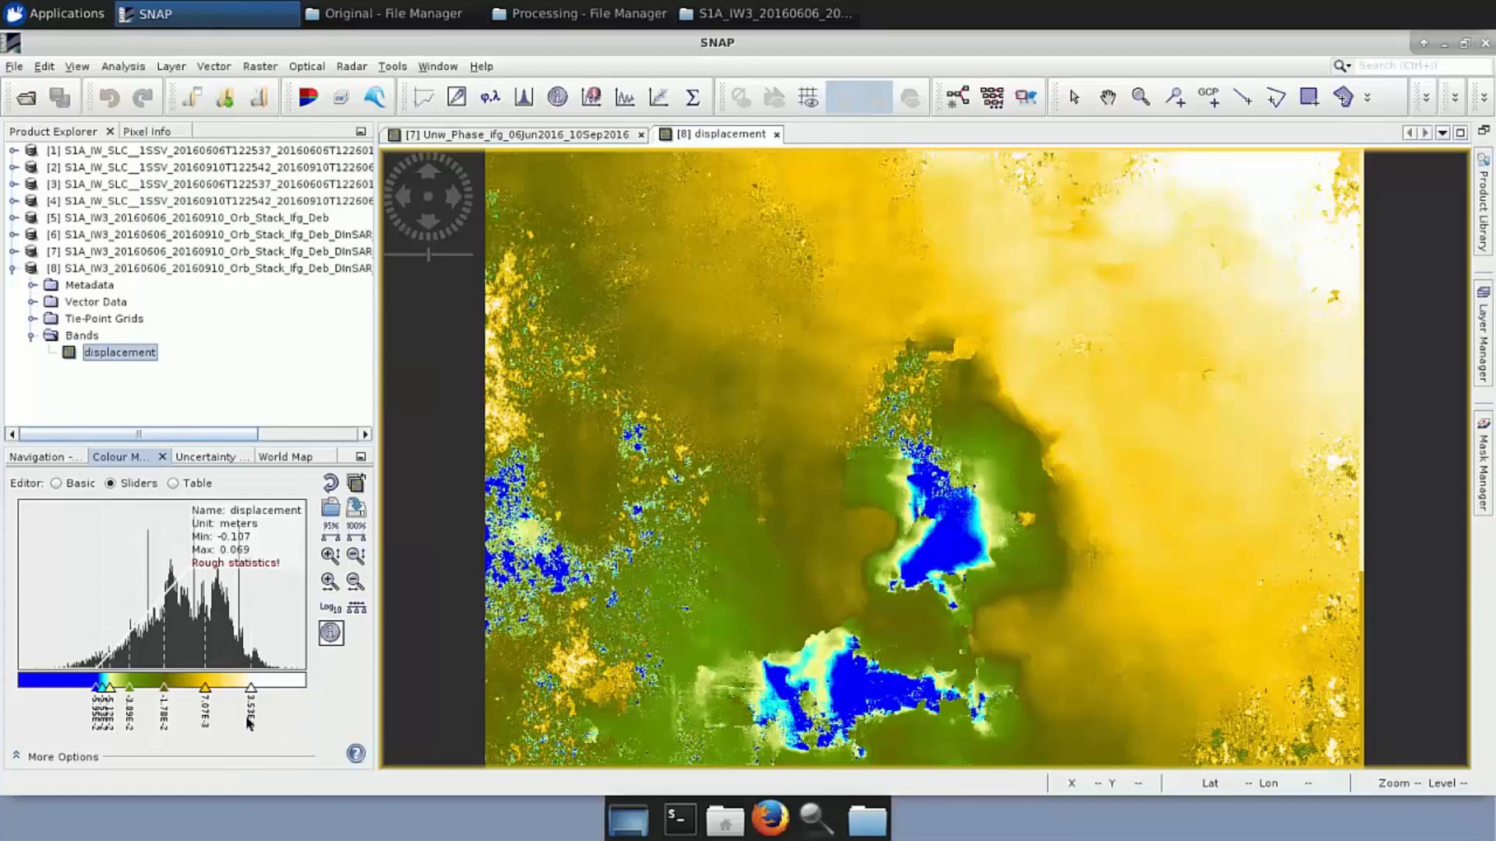
{"action": "right_click", "coordinate": [130, 689]}
{"action": "left_click", "coordinate": [160, 721]}
{"action": "left_click", "coordinate": [110, 690]}
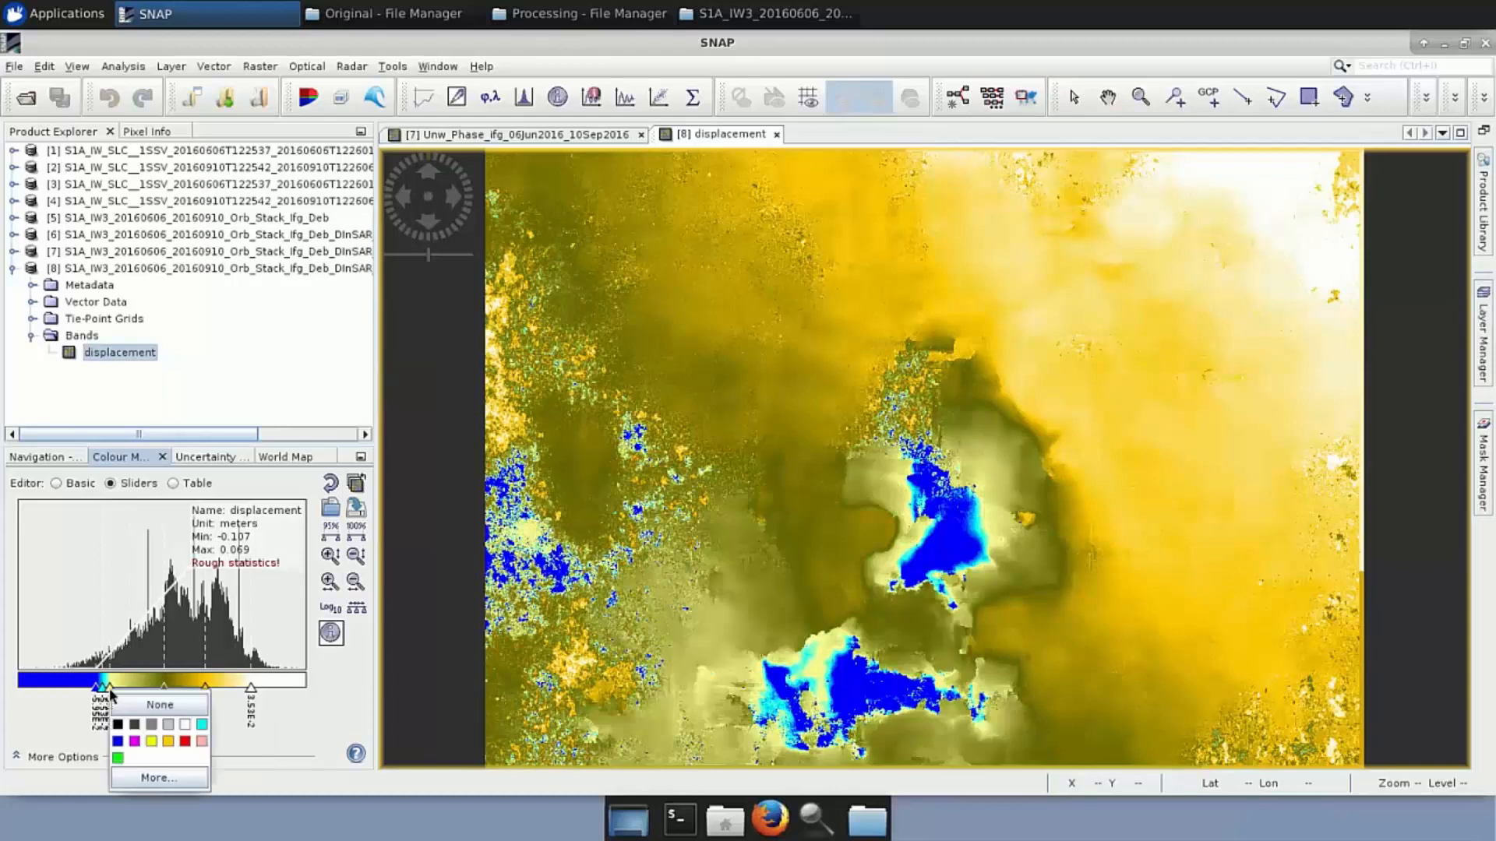
{"action": "right_click", "coordinate": [111, 690]}
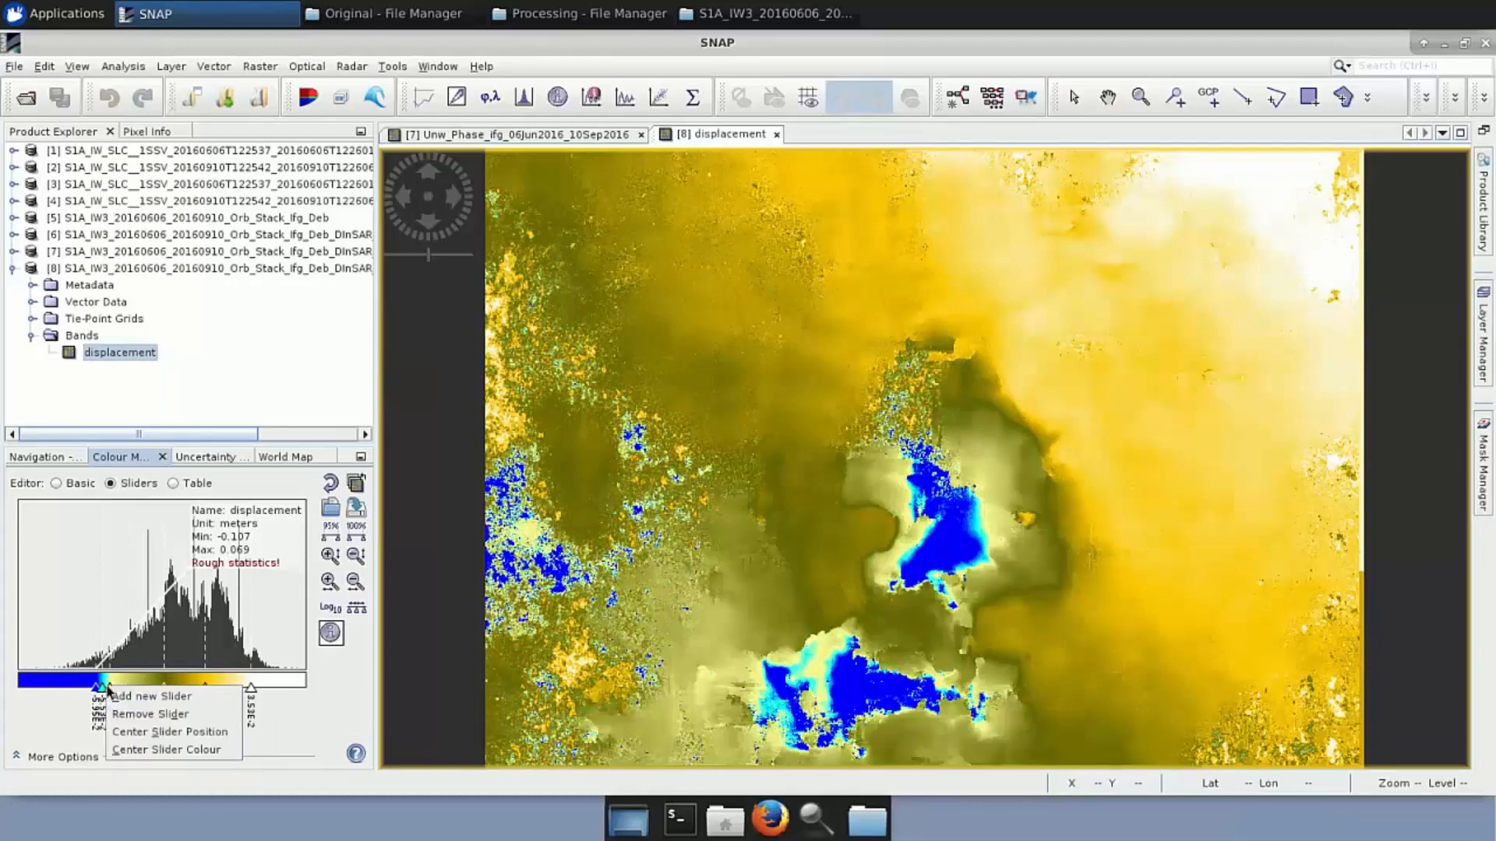
{"action": "left_click", "coordinate": [128, 721]}
{"action": "right_click", "coordinate": [109, 688]}
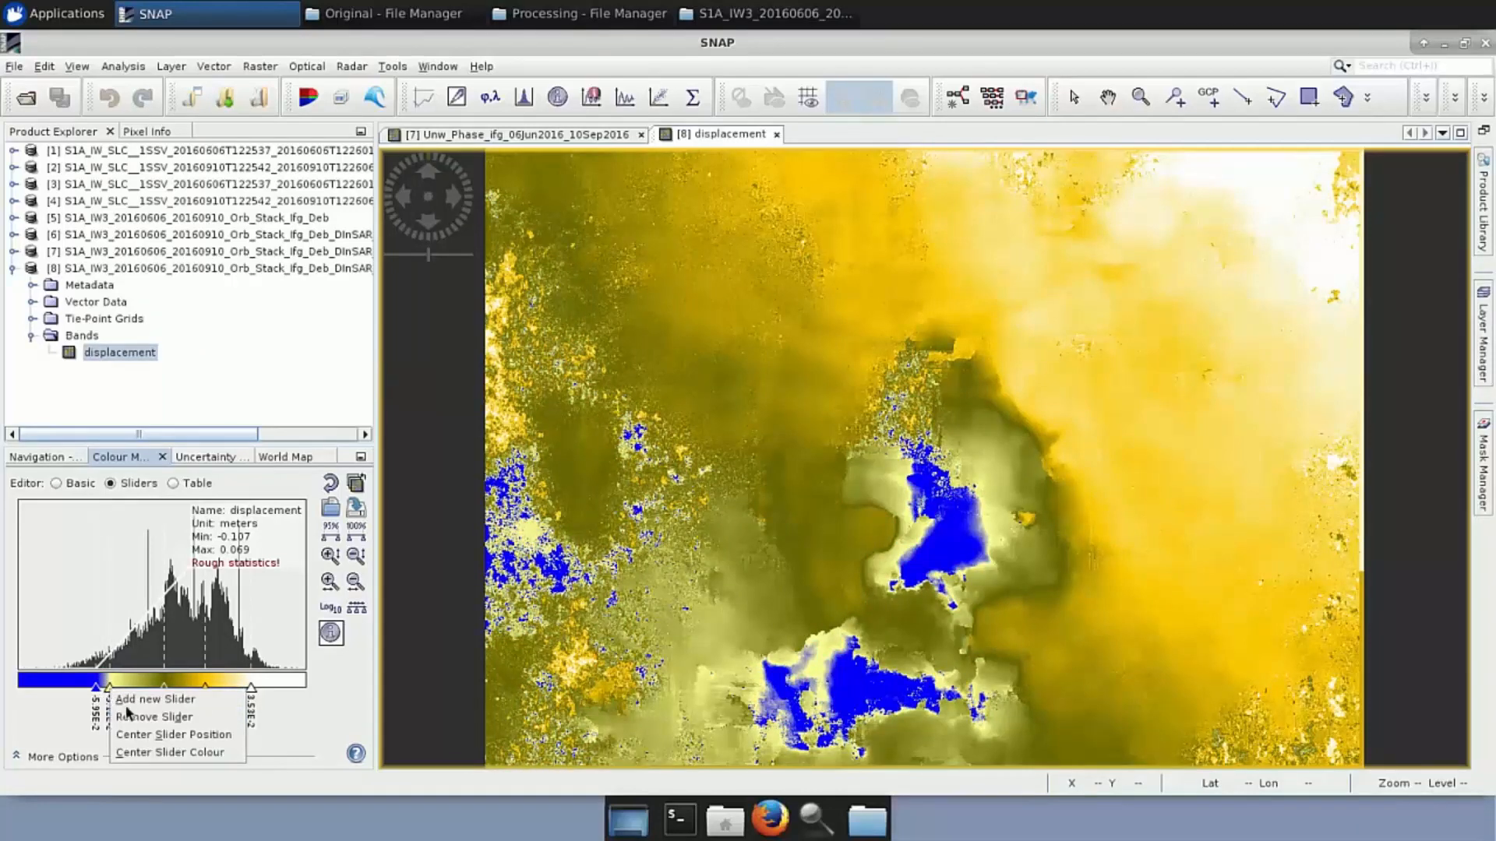
{"action": "left_click", "coordinate": [130, 716]}
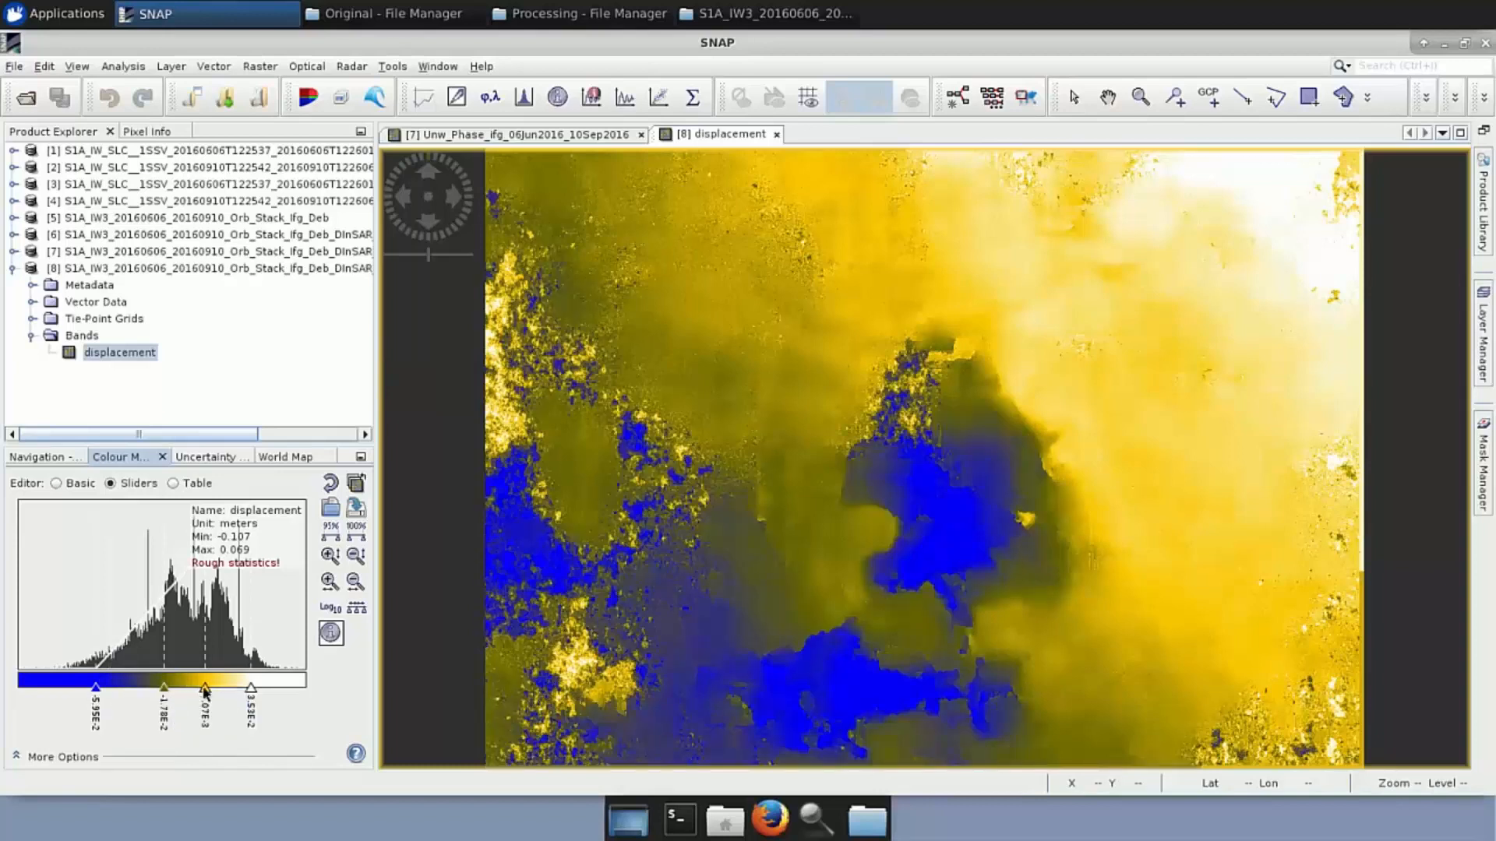
{"action": "right_click", "coordinate": [204, 691]}
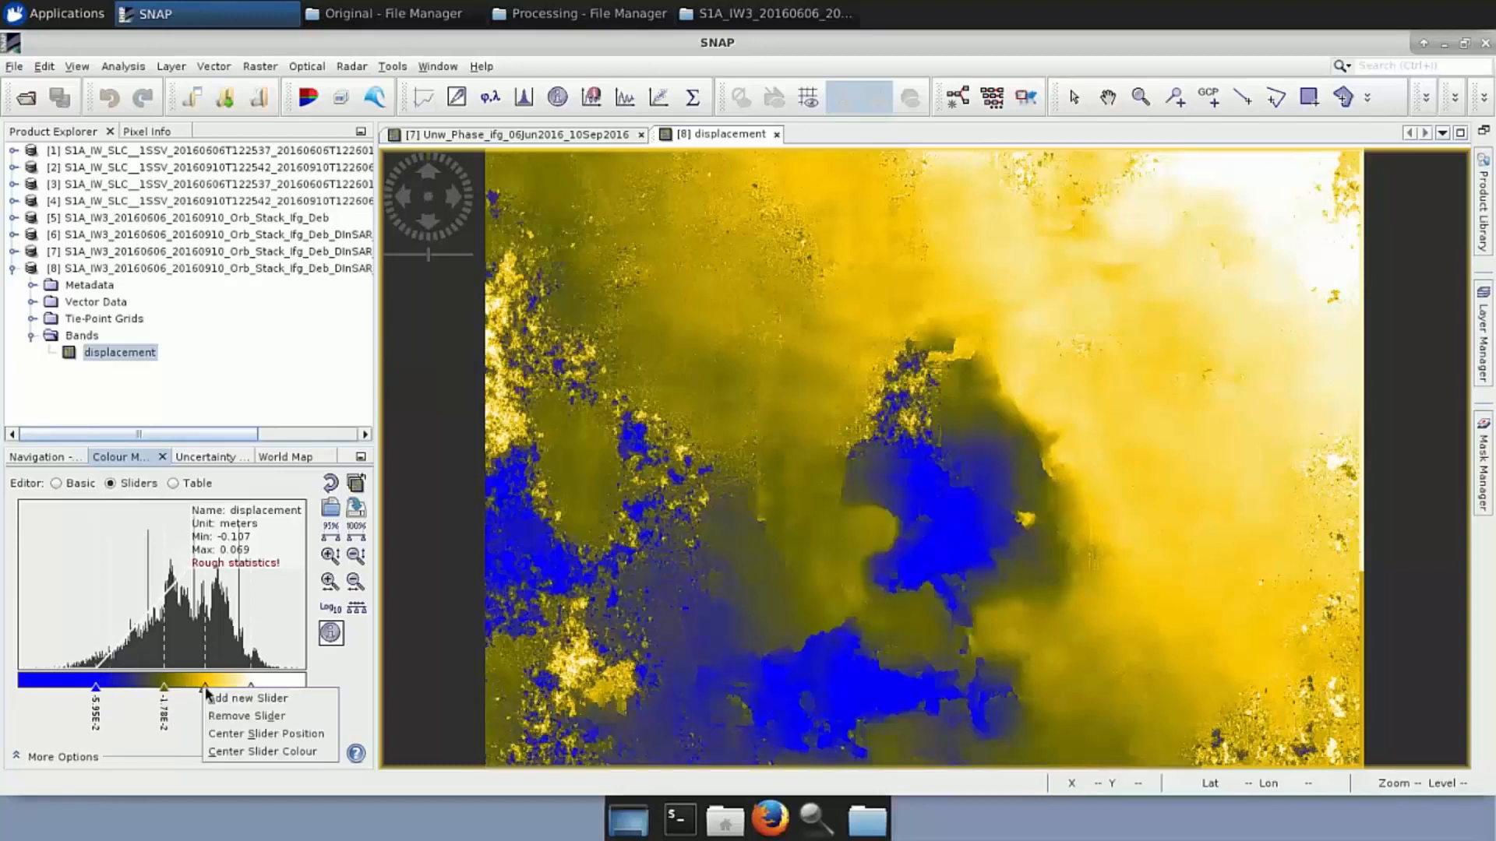
{"action": "left_click", "coordinate": [239, 713]}
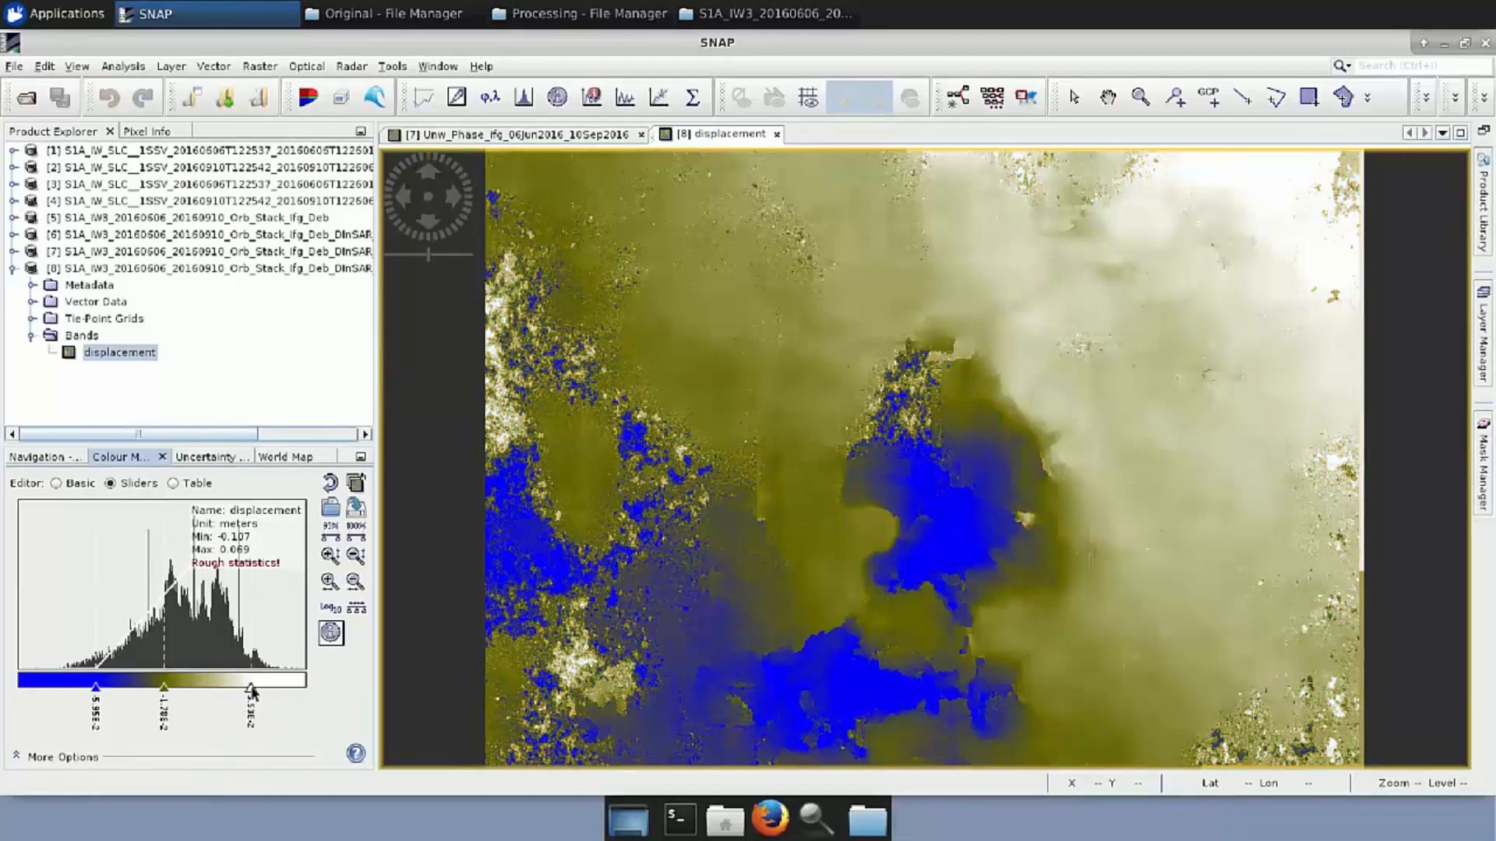
Colour the three sliders blue at the high end, white in the middle and red at the low end
{"action": "left_click", "coordinate": [251, 689]}
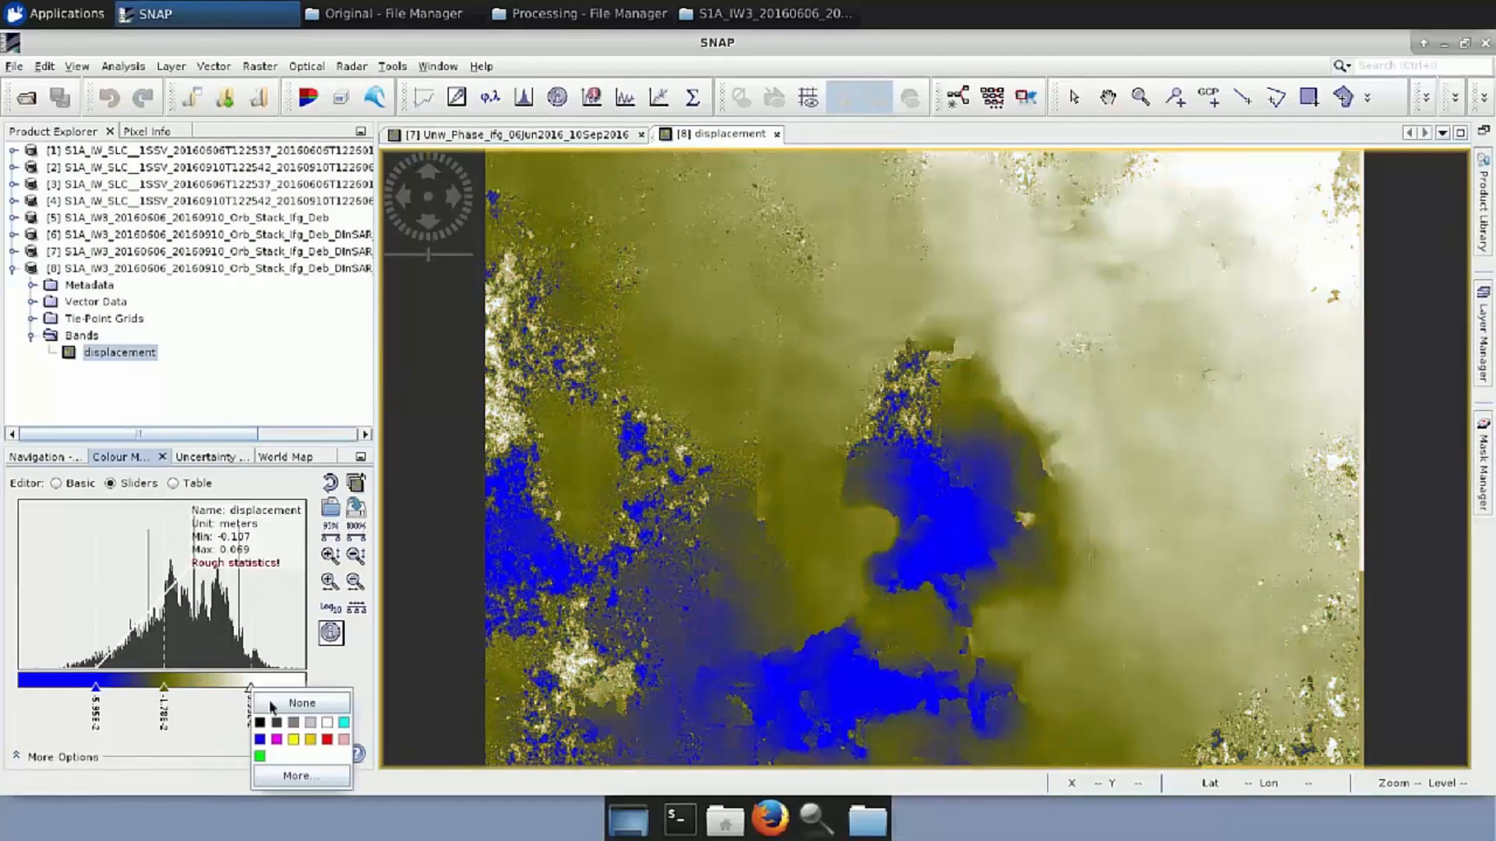
{"action": "left_click", "coordinate": [260, 740]}
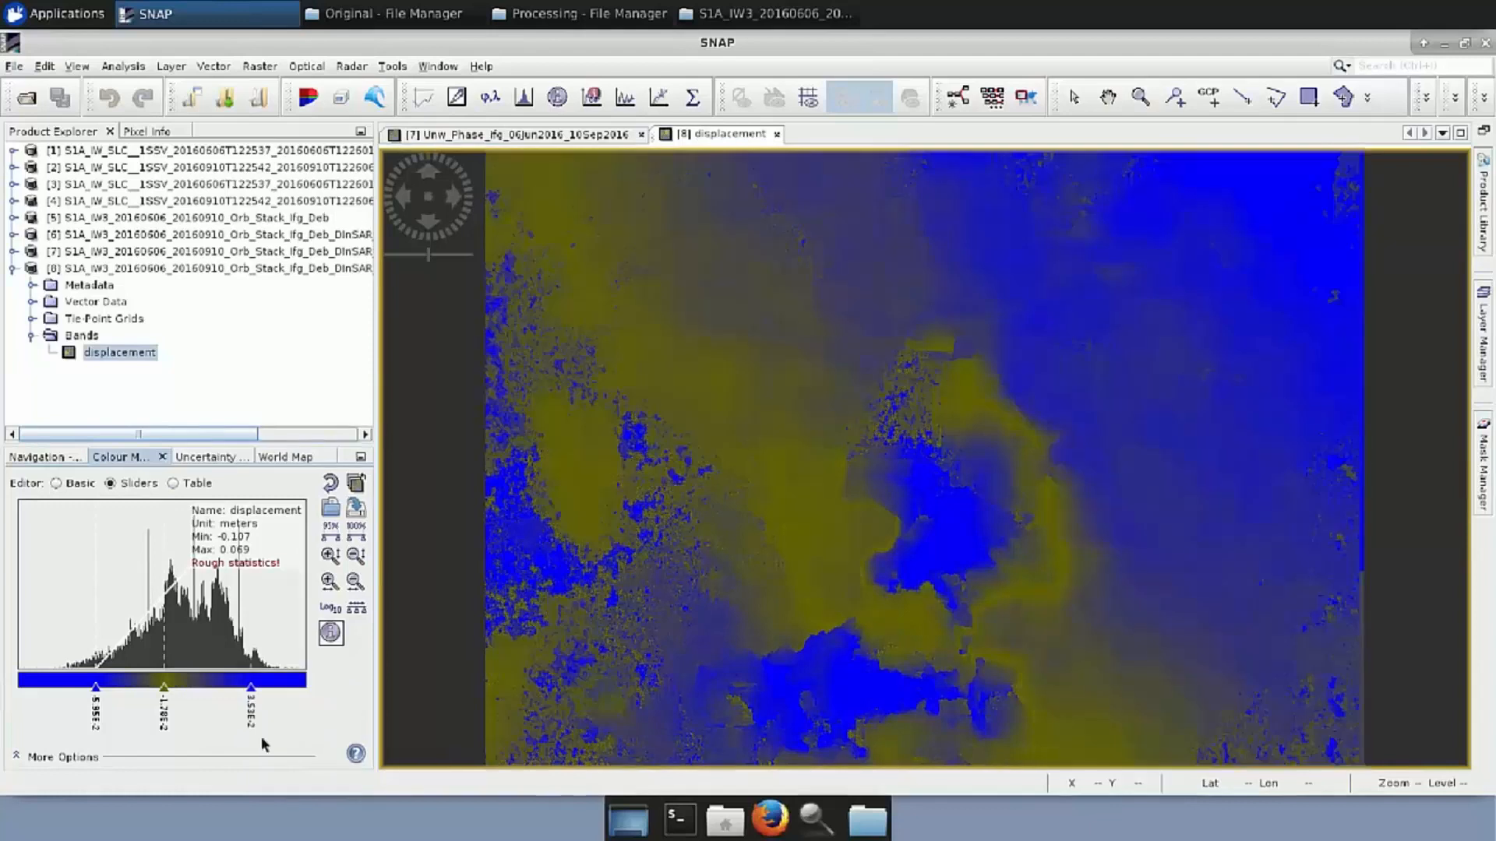
{"action": "left_click", "coordinate": [165, 688]}
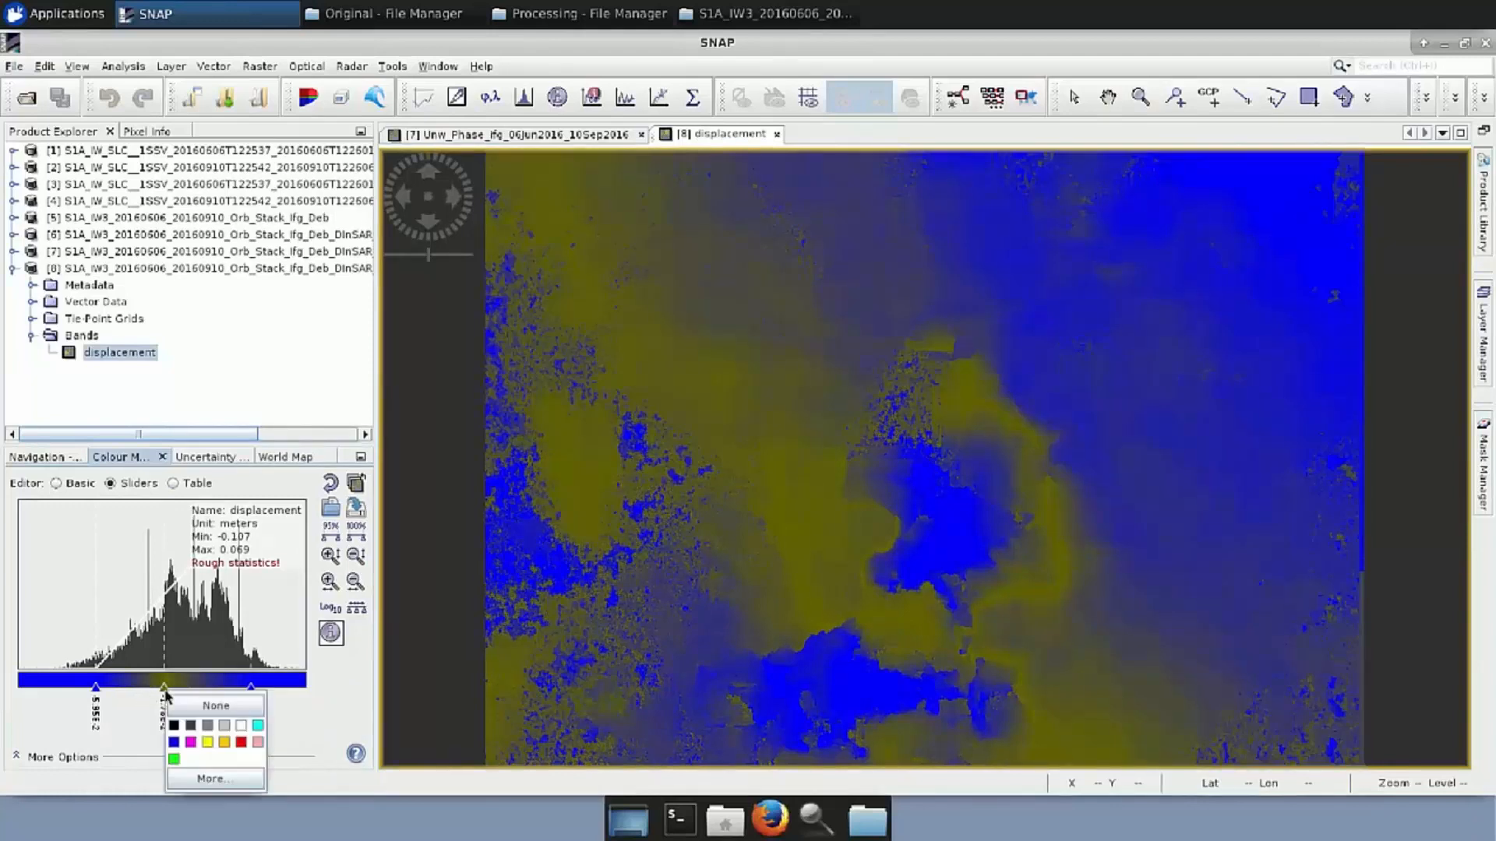
{"action": "left_click", "coordinate": [240, 726]}
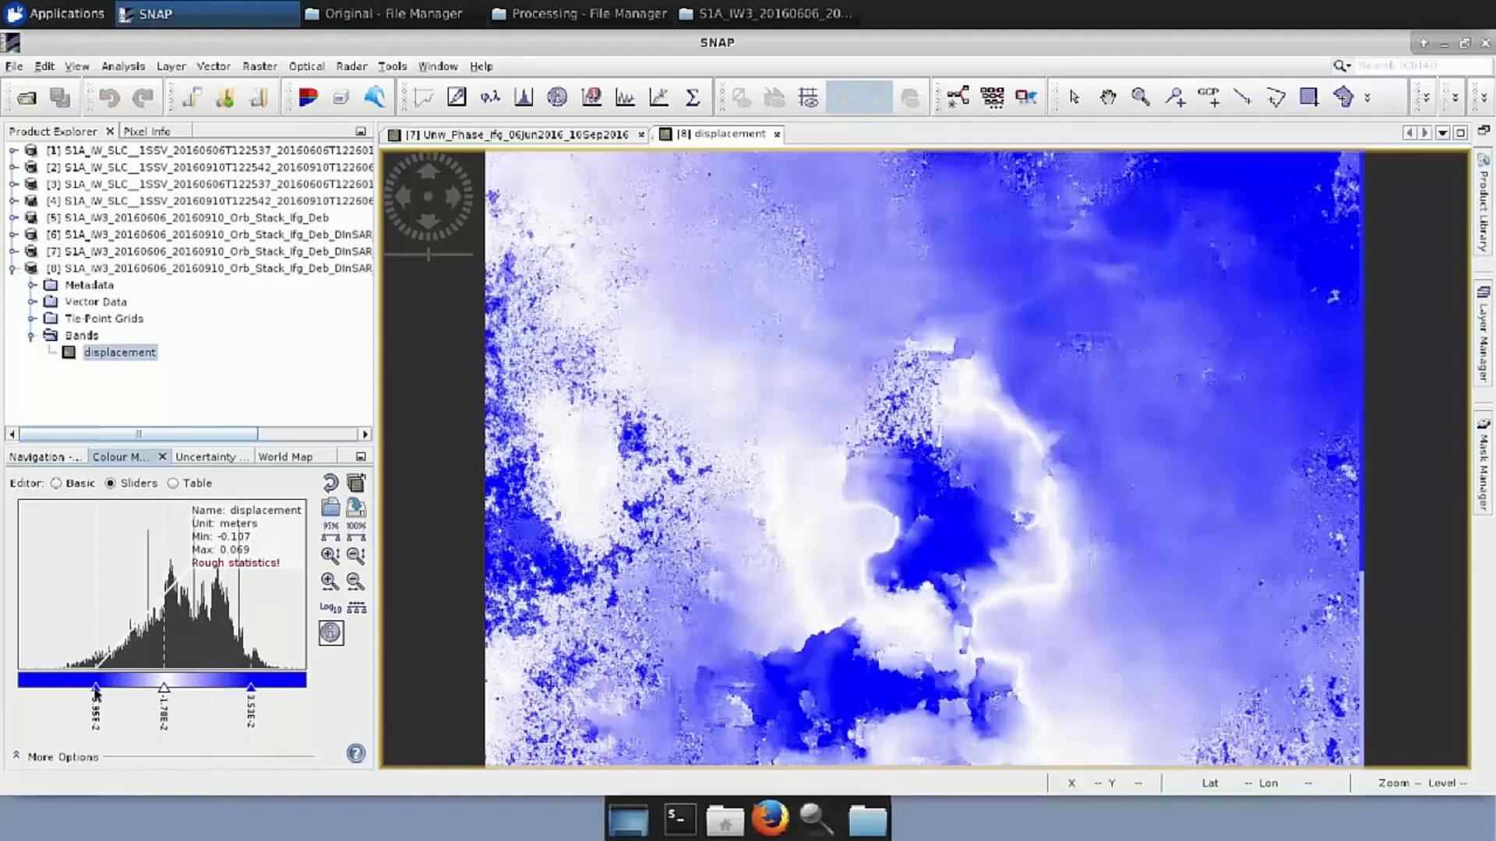
{"action": "left_click", "coordinate": [96, 687]}
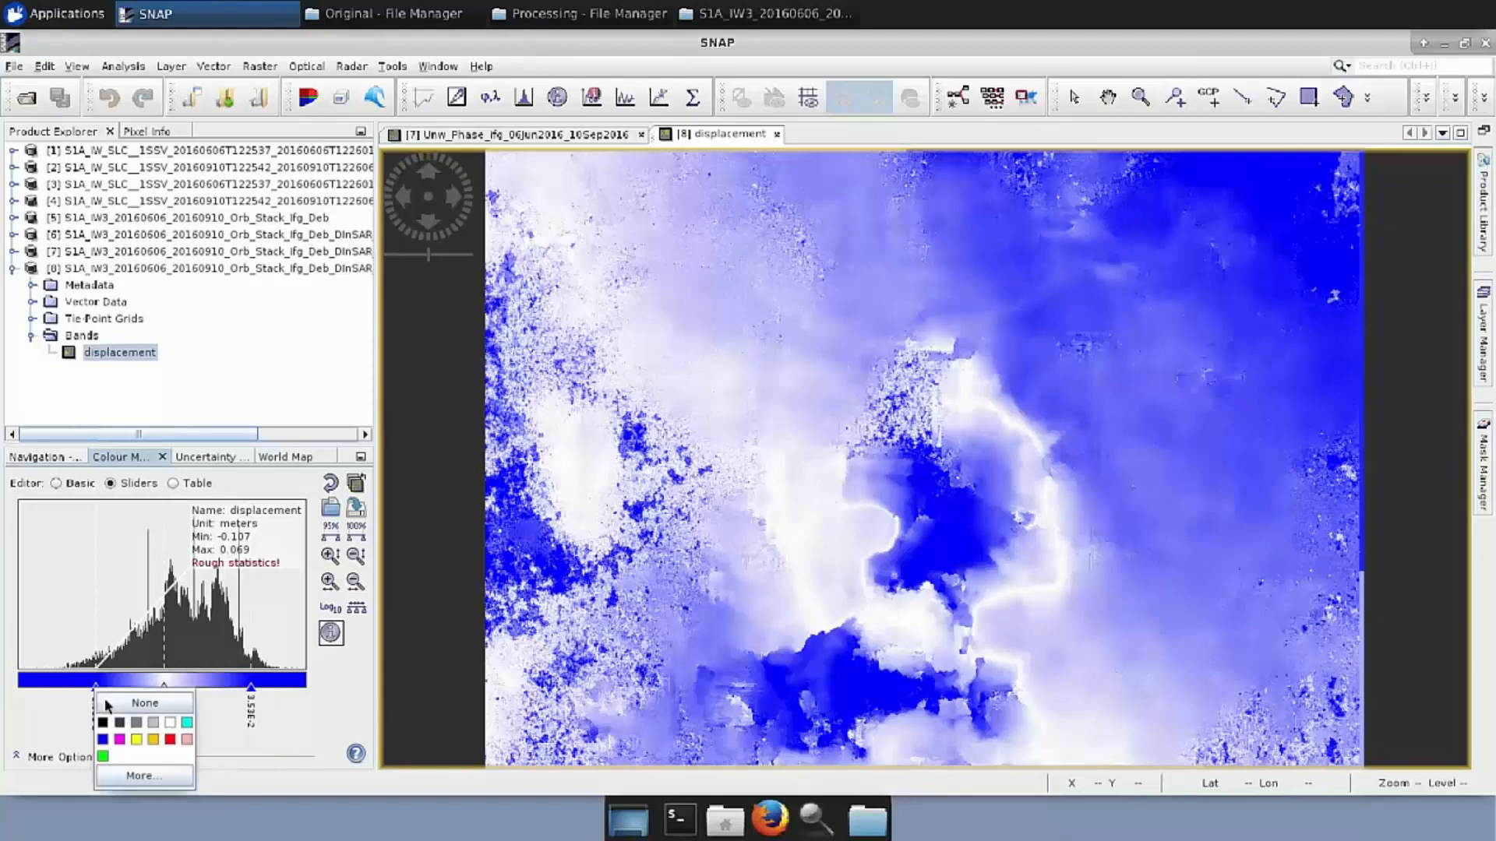
{"action": "left_click", "coordinate": [169, 740]}
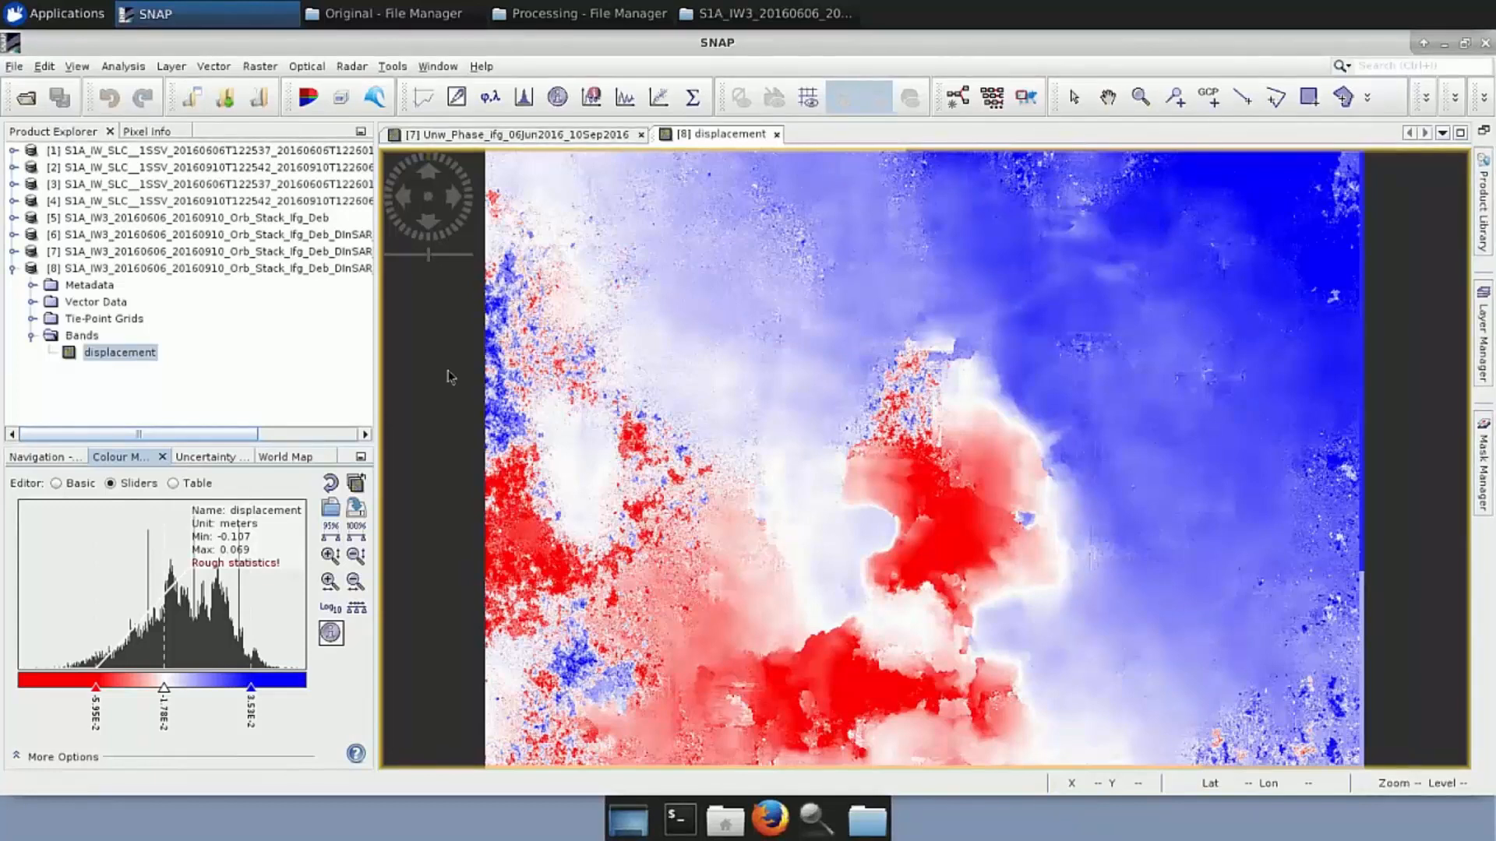
{"action": "left_click", "coordinate": [356, 508]}
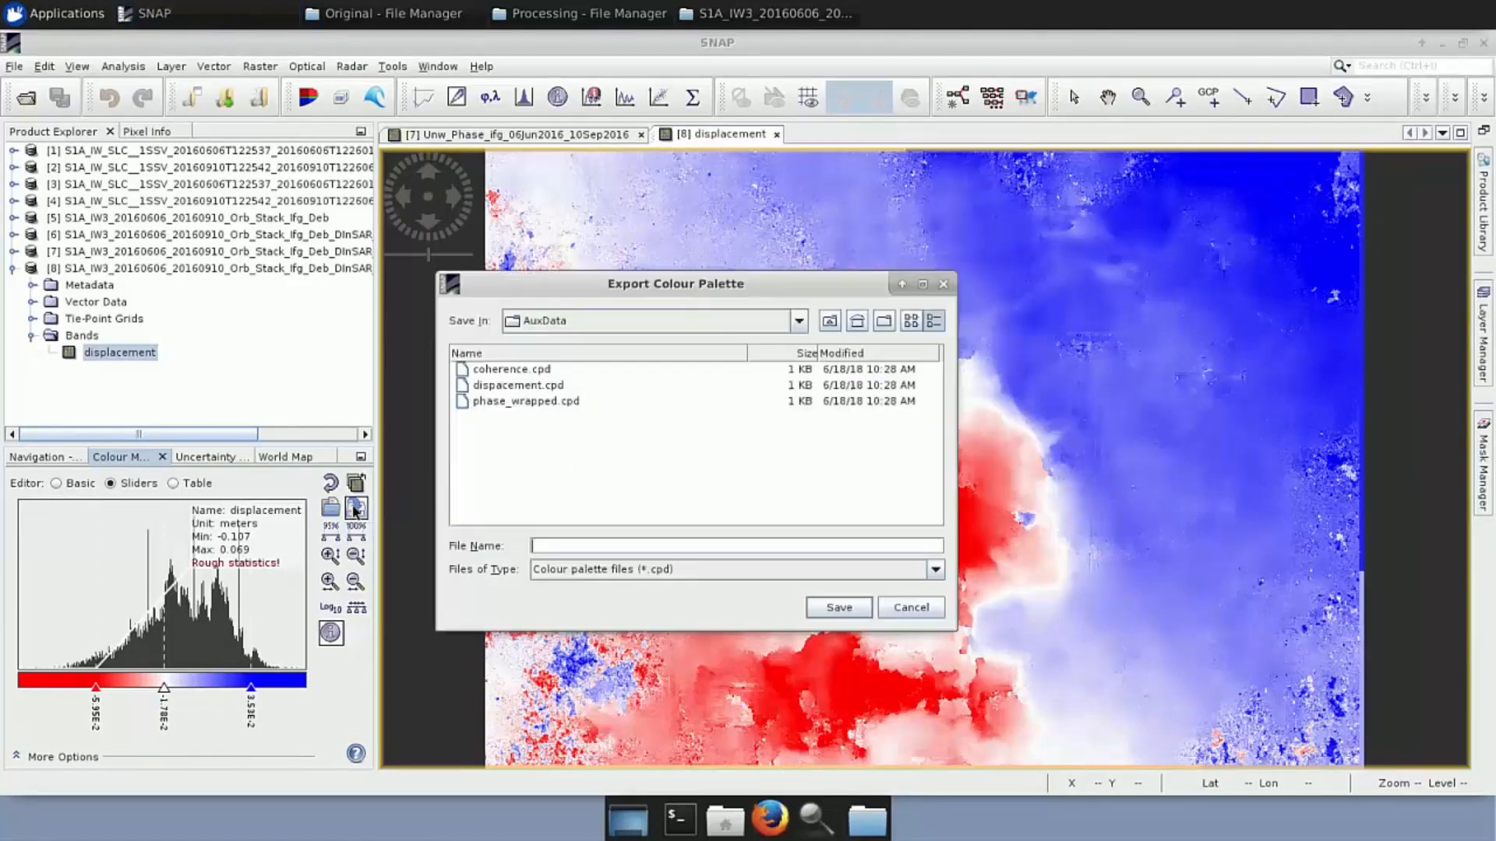
{"action": "left_click", "coordinate": [496, 392]}
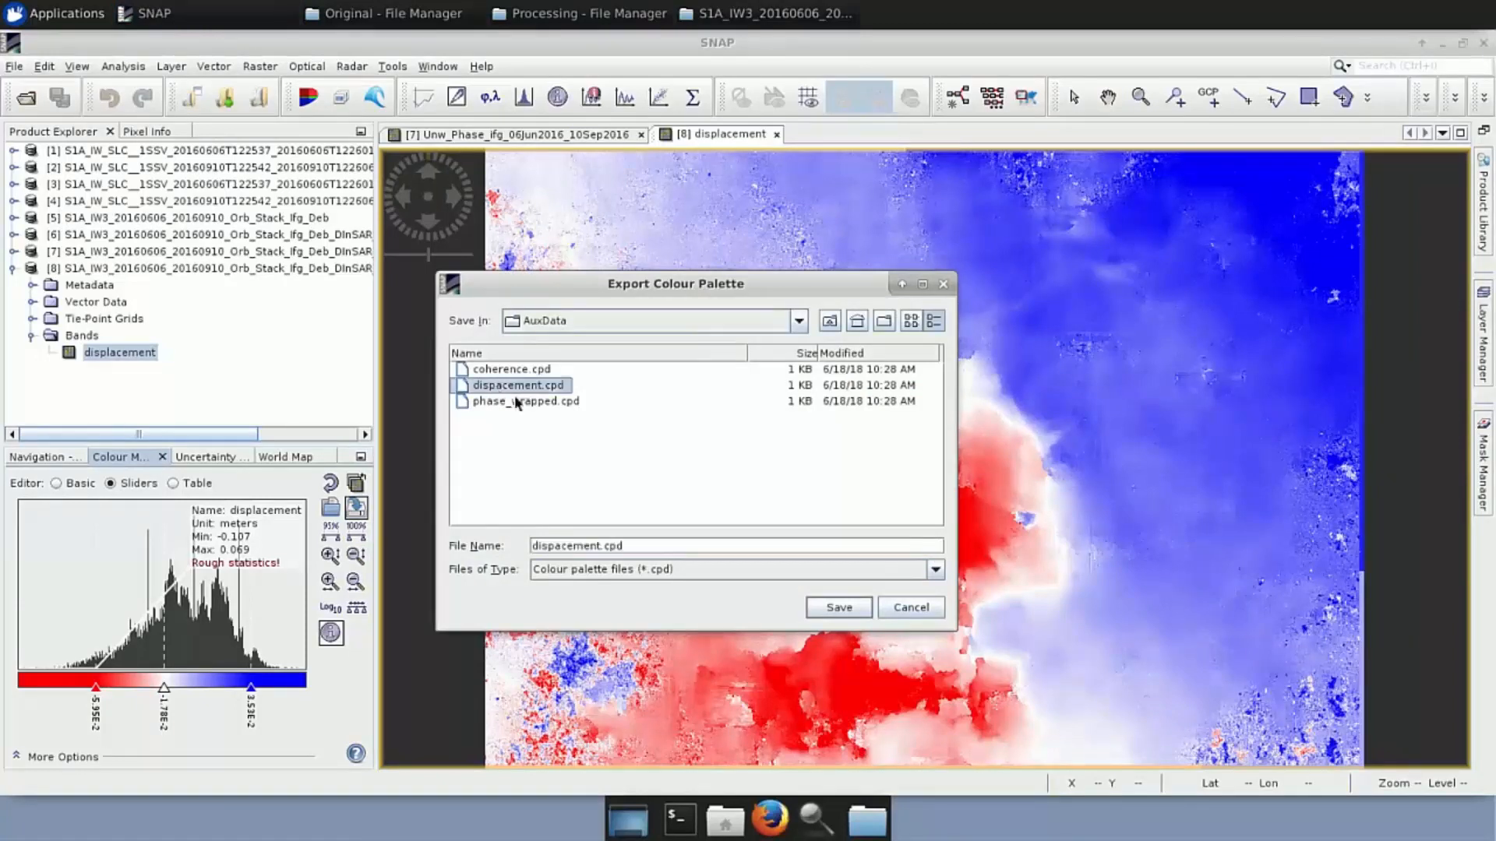
{"action": "left_click", "coordinate": [944, 285]}
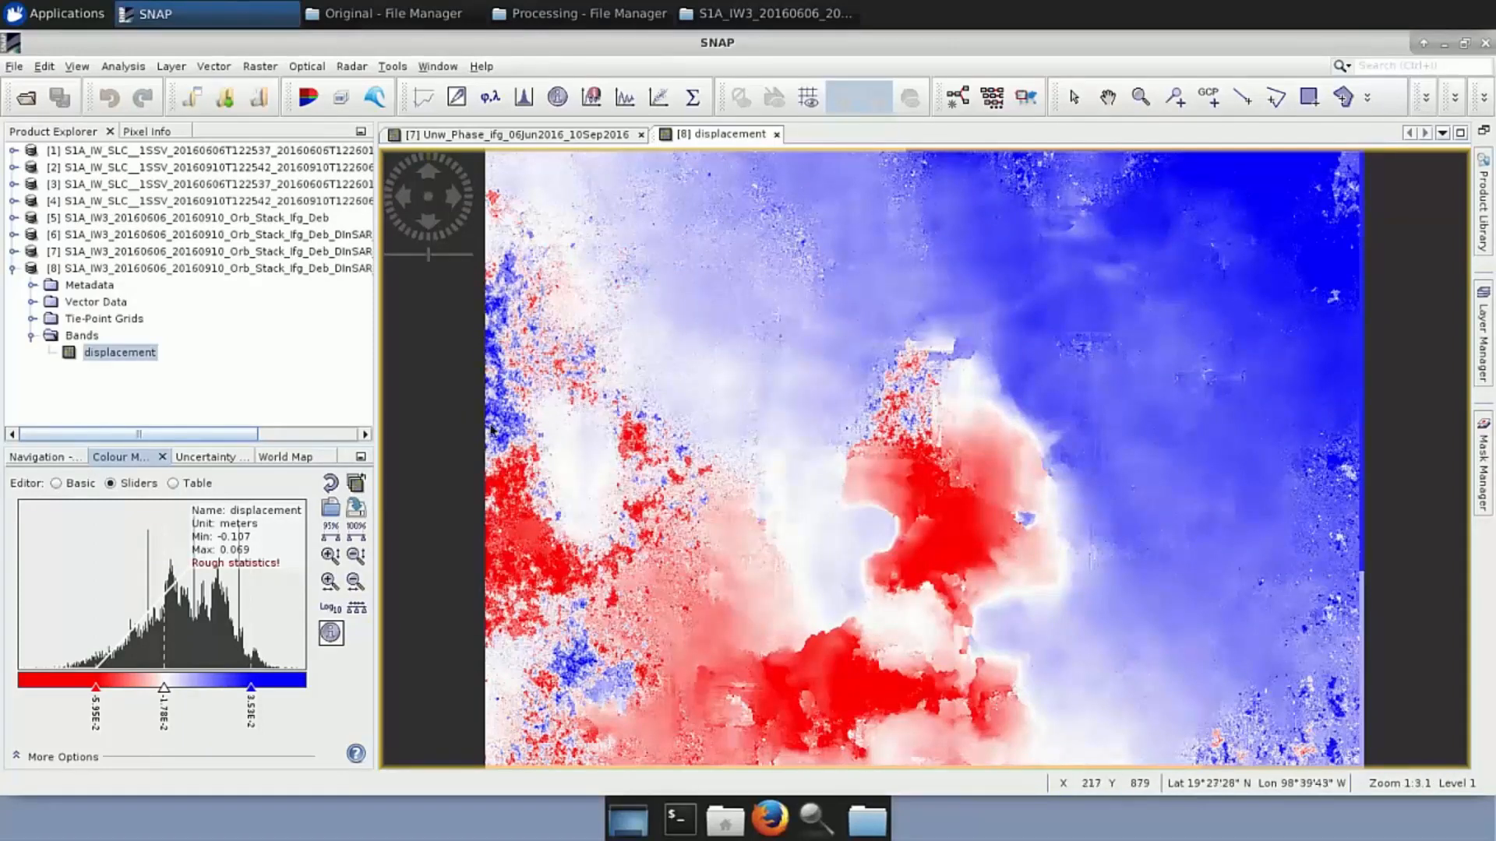
Reset the colours and load dispacement.cpd unstretched, giving a -0.1 to 0.1 m ramp with white at zero
{"action": "left_click", "coordinate": [331, 486]}
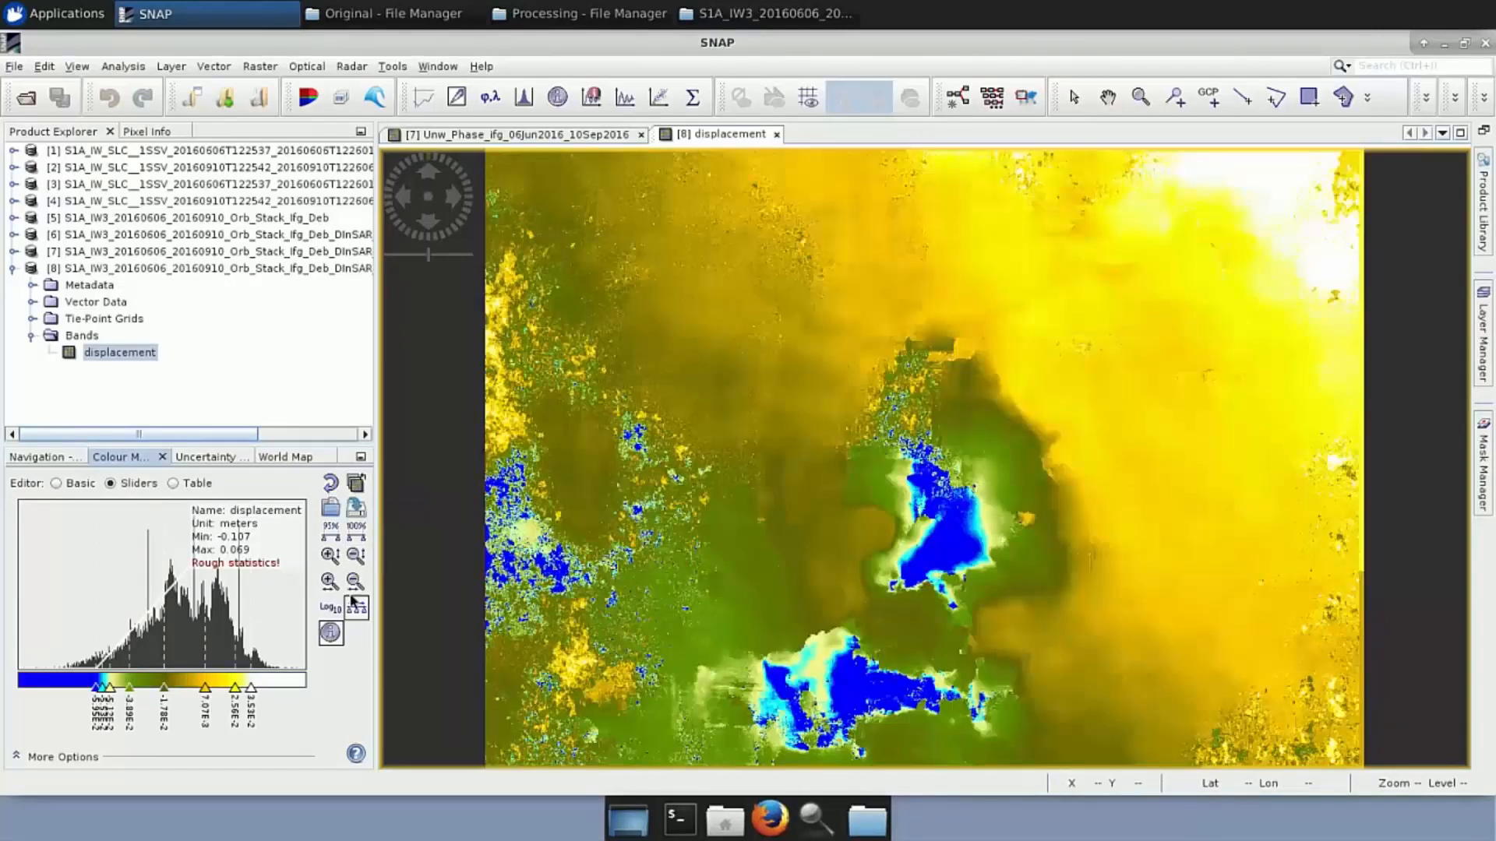
{"action": "left_click", "coordinate": [329, 510]}
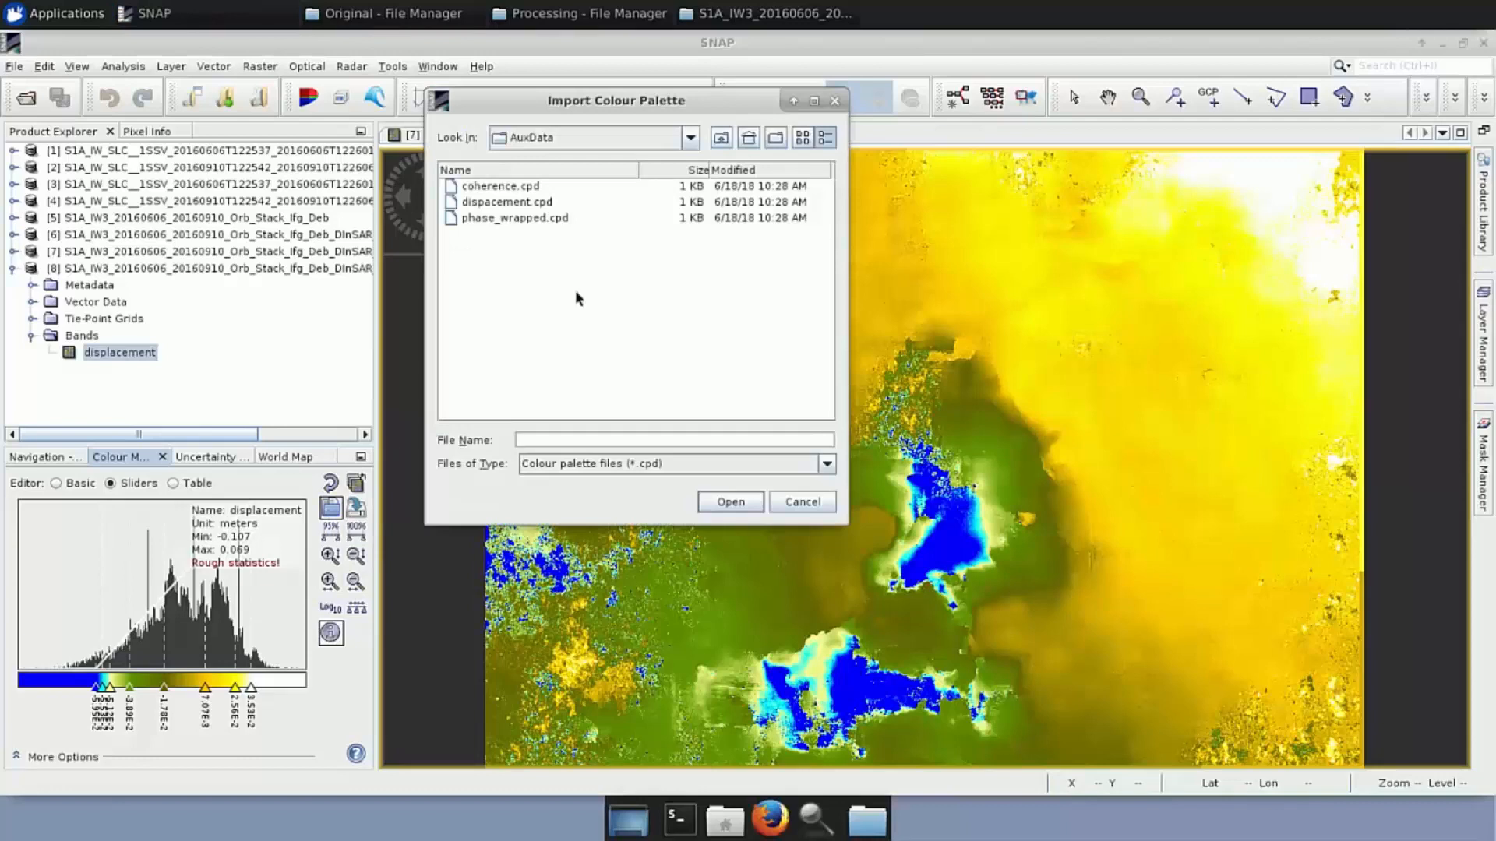
{"action": "left_click", "coordinate": [524, 205]}
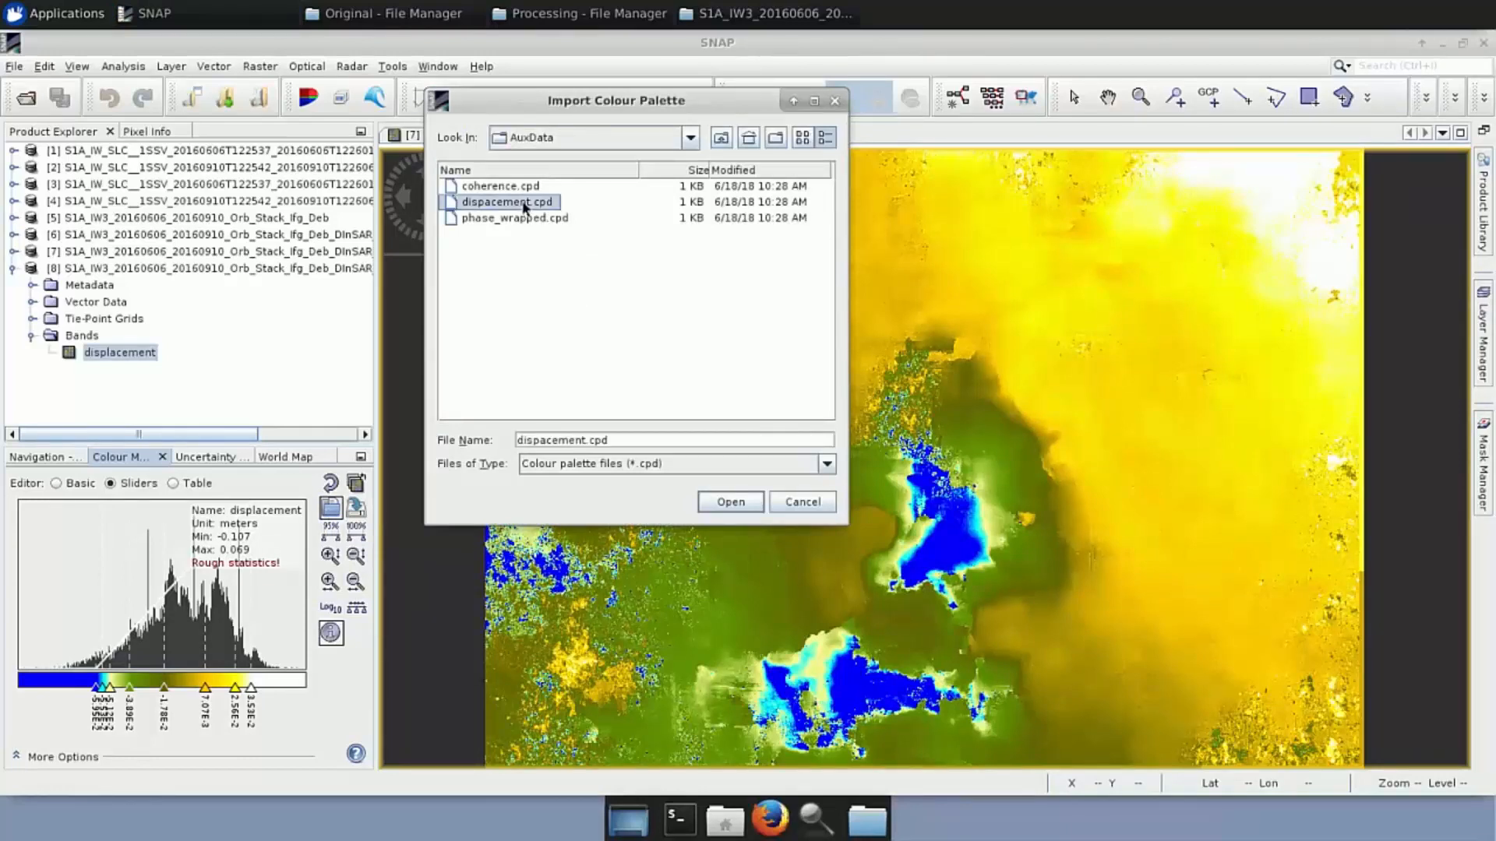
{"action": "left_click", "coordinate": [710, 502]}
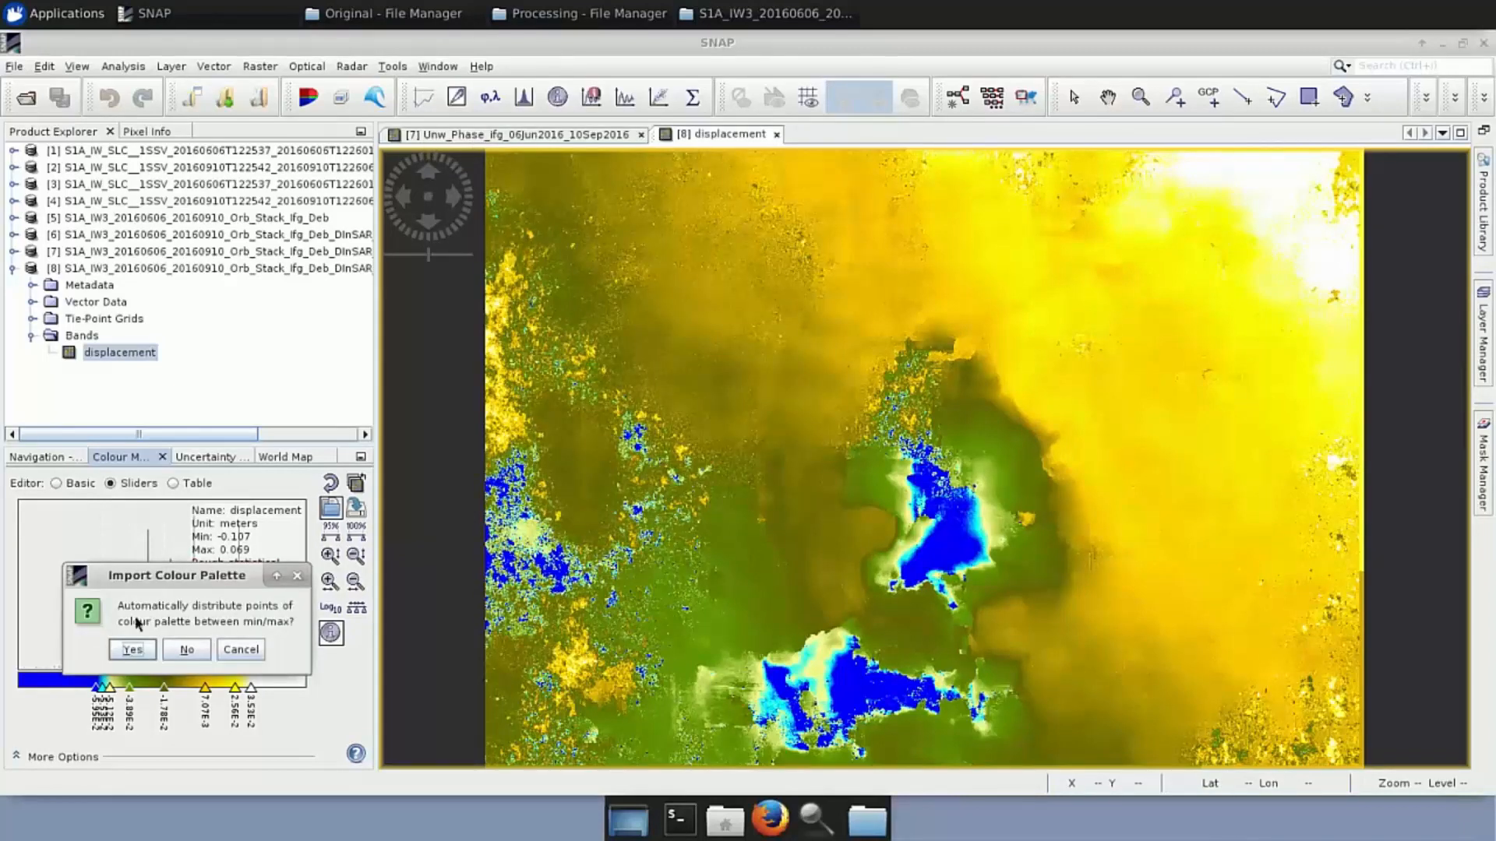
{"action": "left_click", "coordinate": [202, 655]}
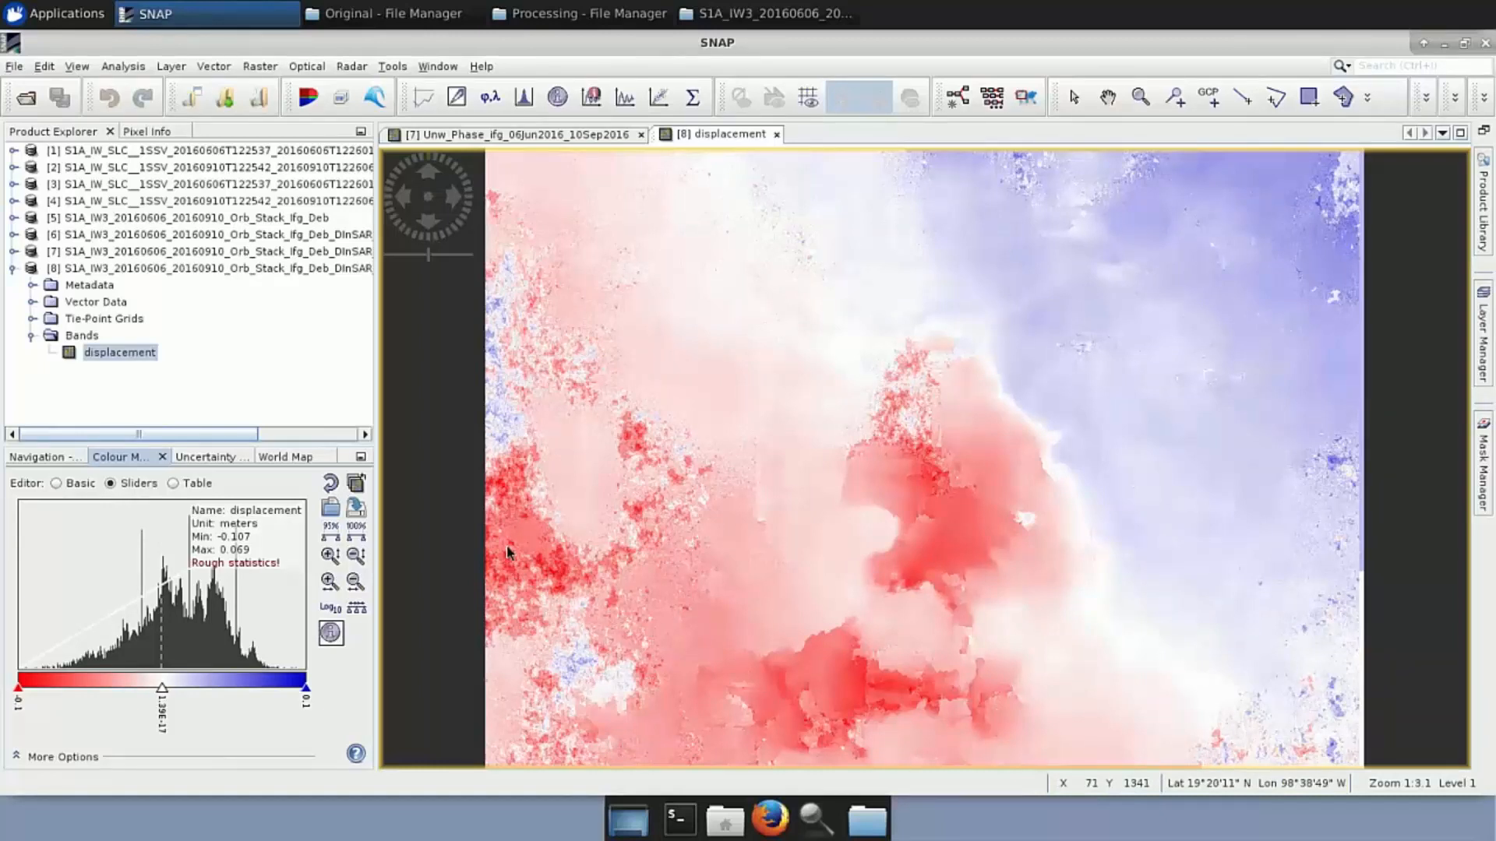
{"action": "left_click", "coordinate": [12, 252]}
Collapse product [7], then open product [6]'s coh_IW3_VV_06Jun2016_10Sep2016 band in an image view
{"action": "left_click", "coordinate": [32, 320]}
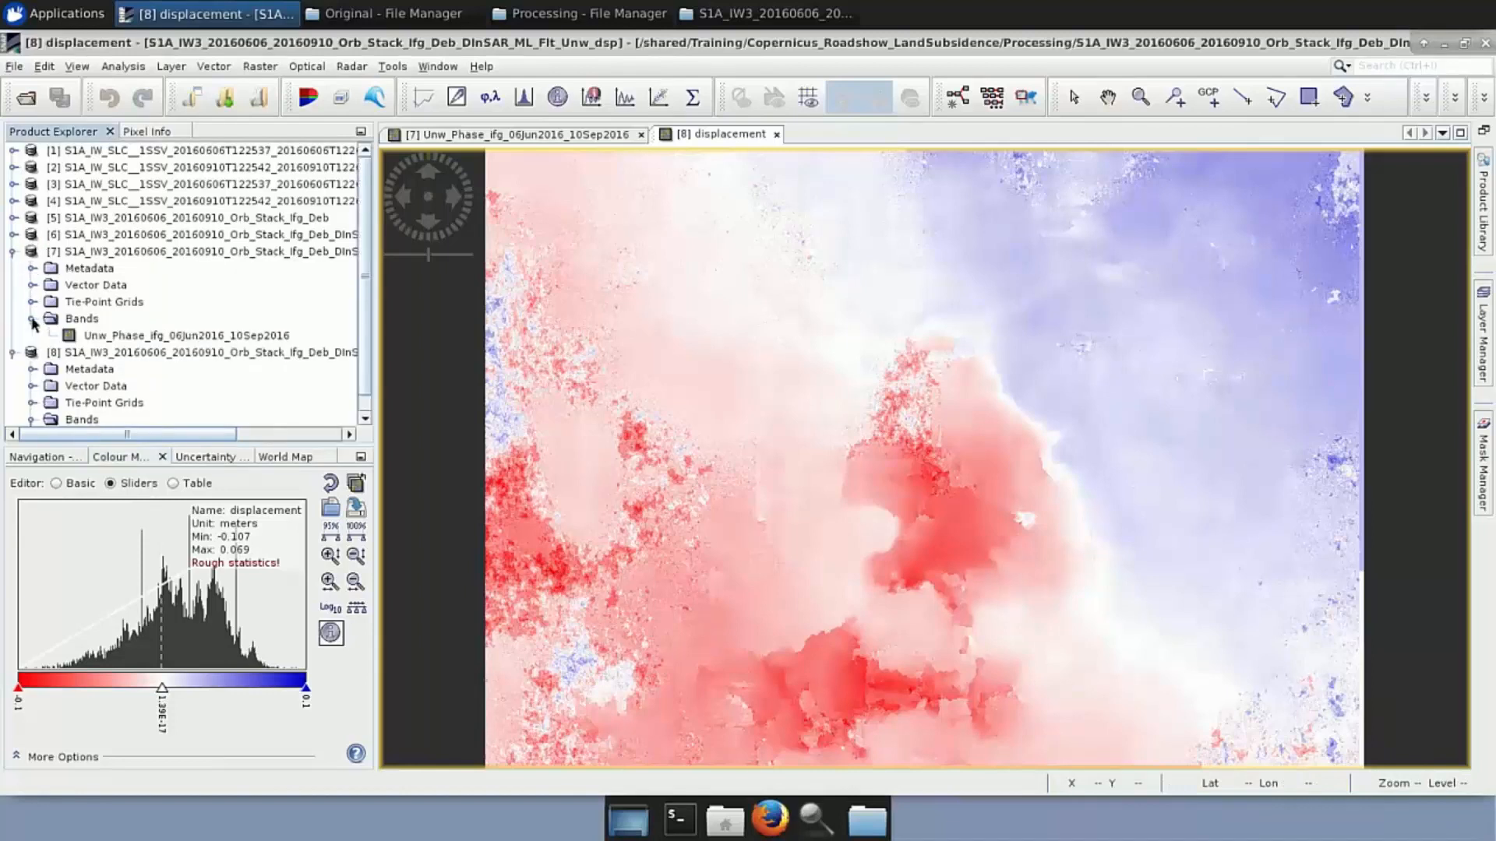
{"action": "left_click", "coordinate": [32, 320]}
{"action": "left_click", "coordinate": [12, 252]}
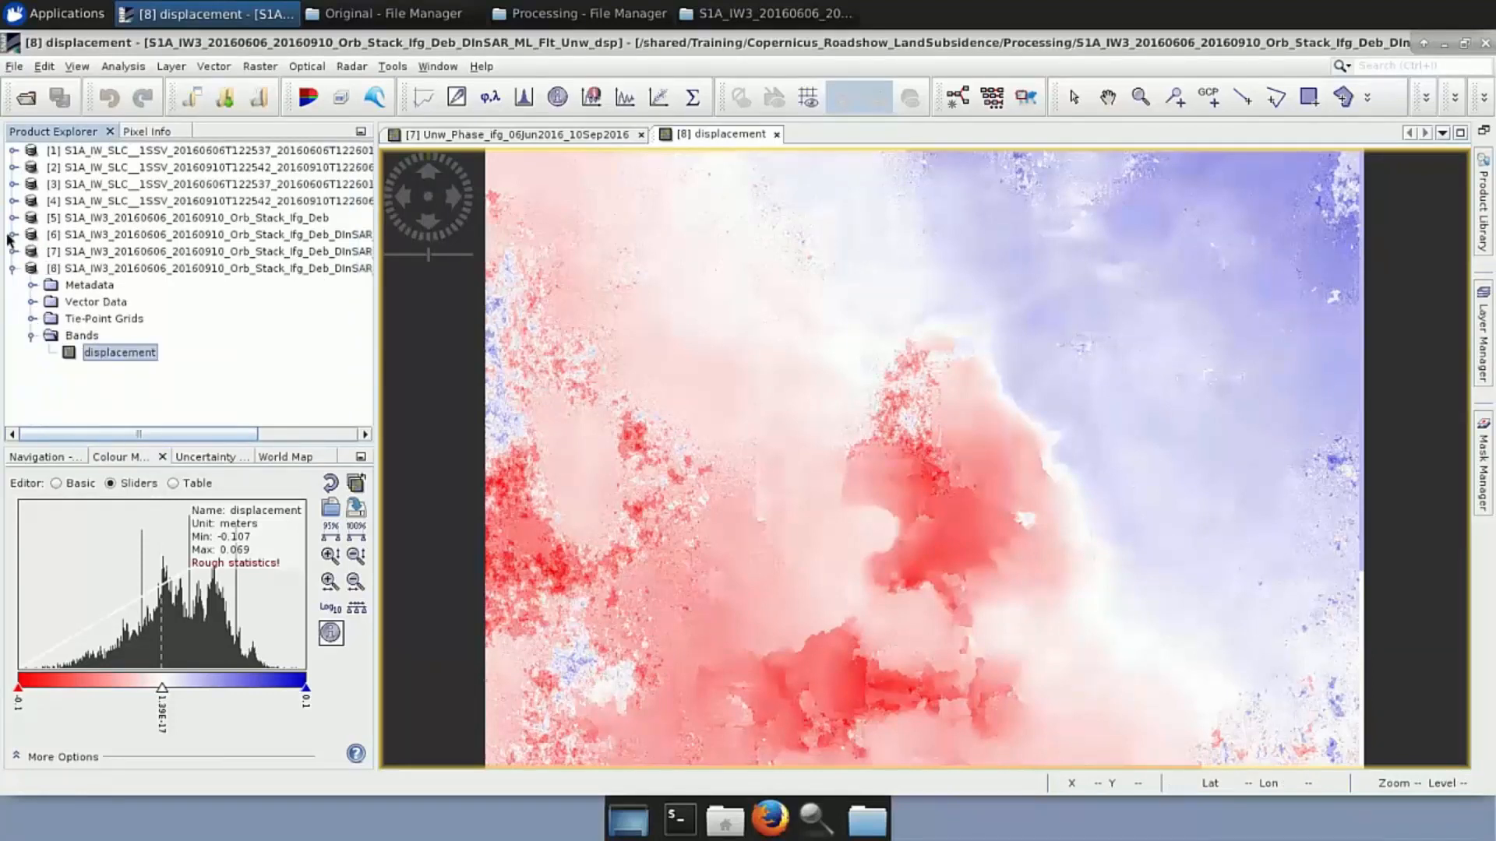
{"action": "left_click", "coordinate": [12, 234]}
{"action": "left_click", "coordinate": [32, 303]}
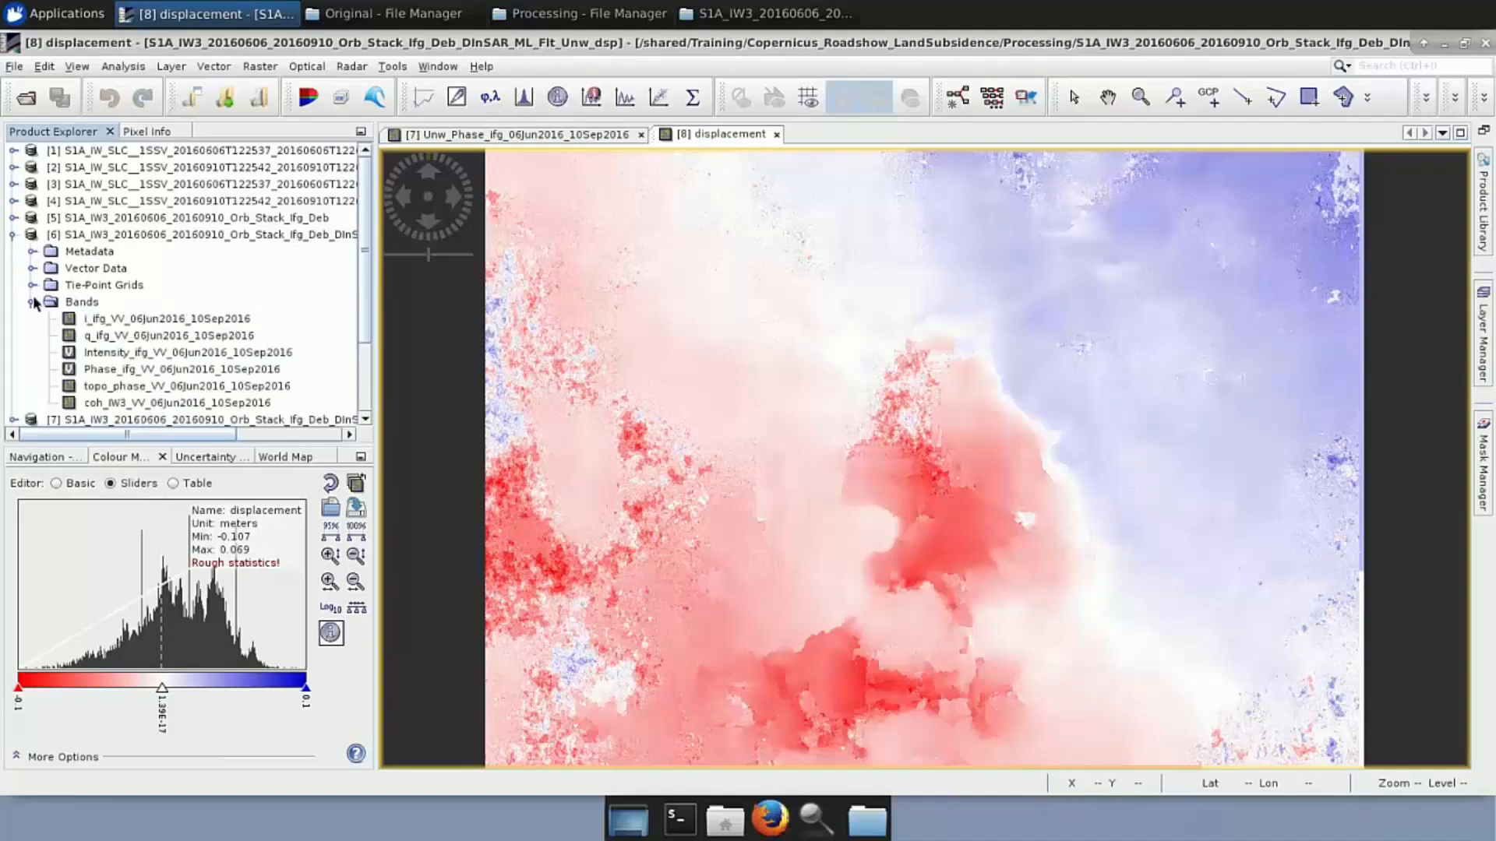
{"action": "left_click", "coordinate": [126, 407]}
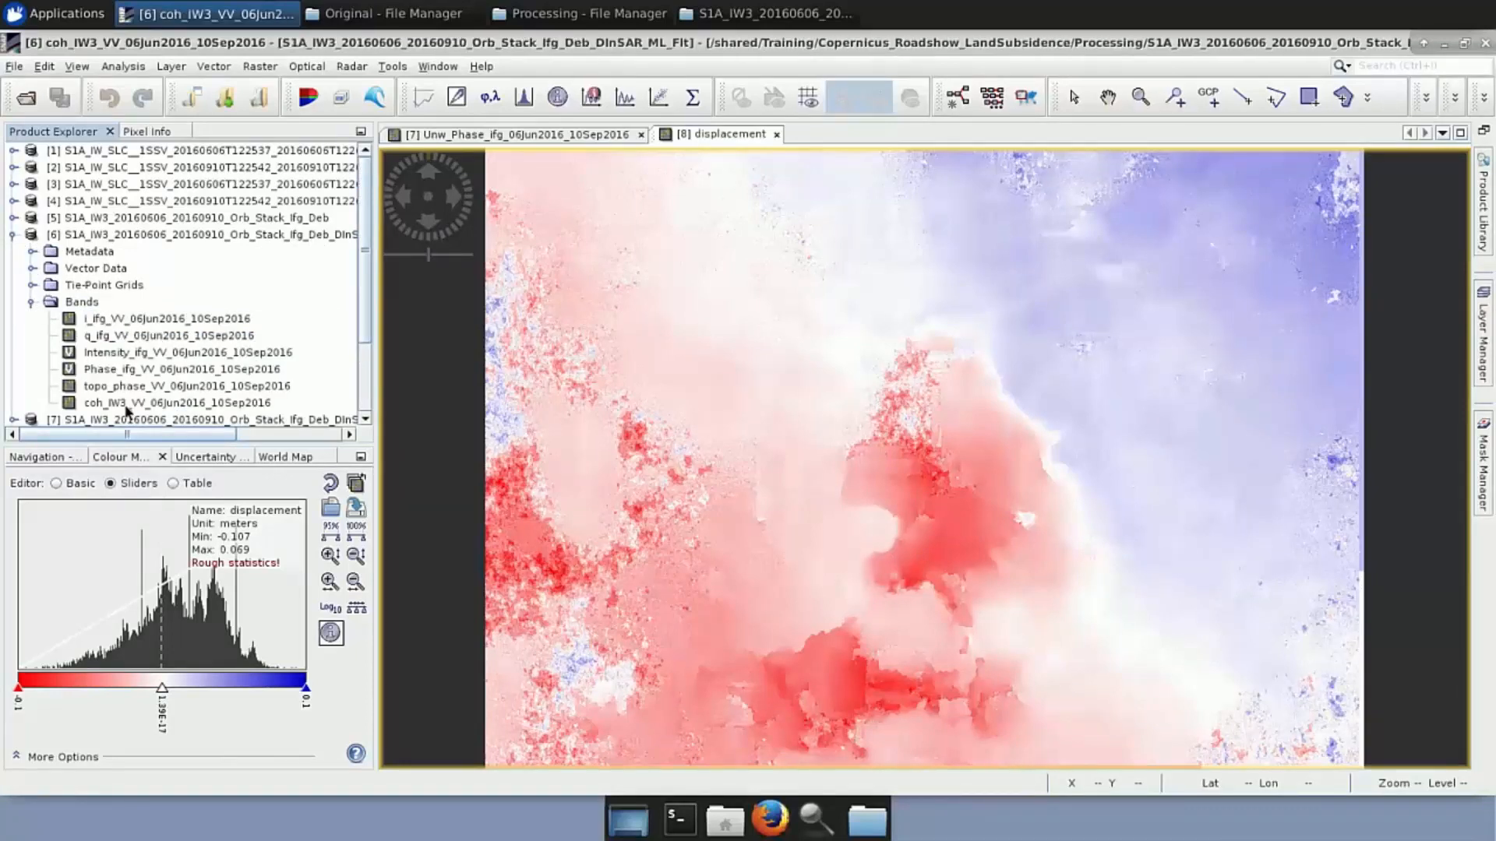
{"action": "double_click", "coordinate": [126, 407]}
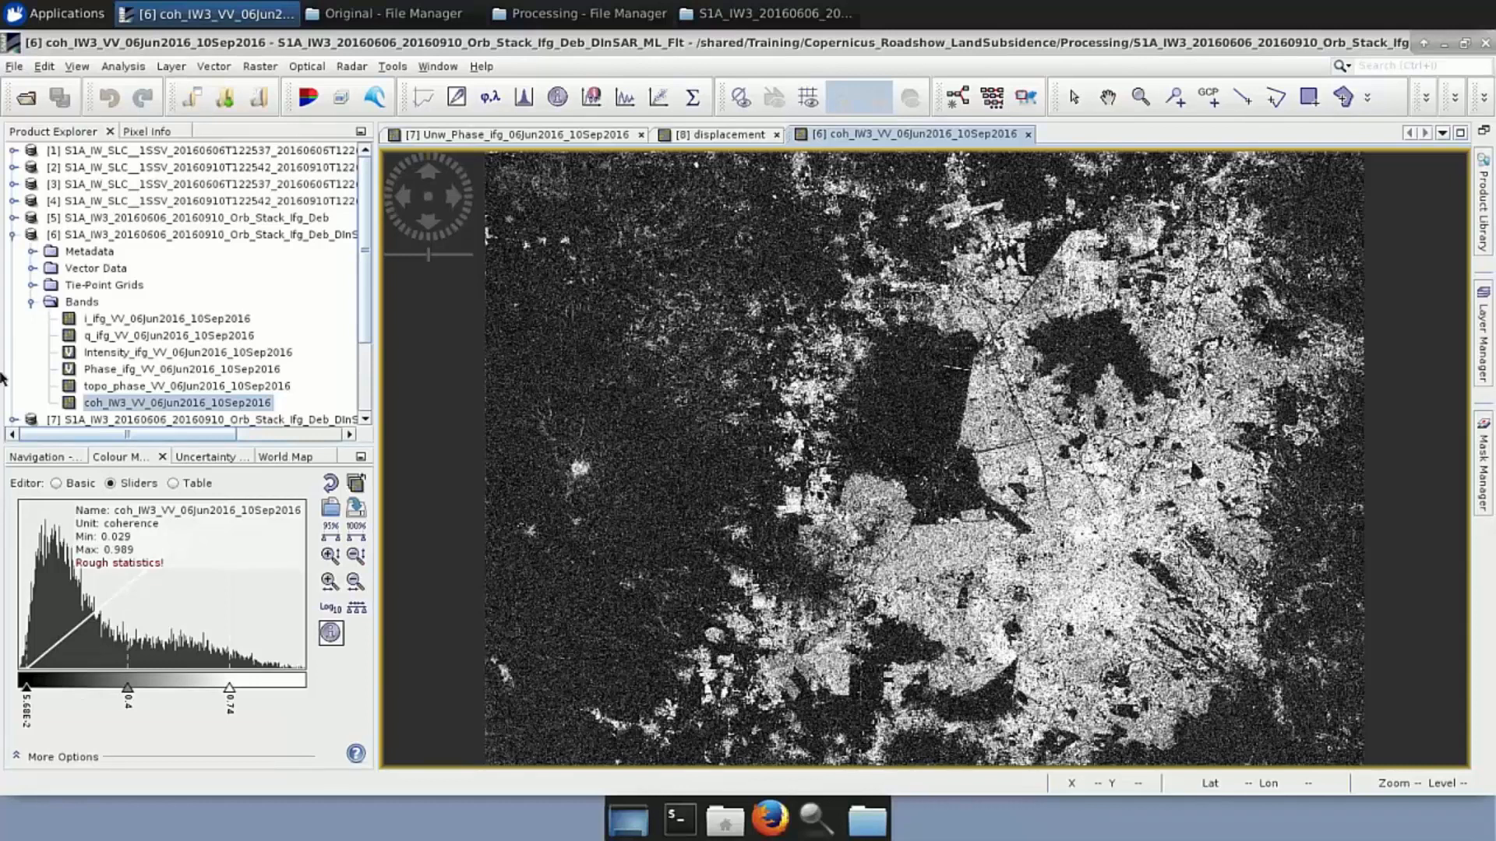
Collapse products [6] and [8], select [6], and launch Range-Doppler Terrain Correction on it
{"action": "left_click", "coordinate": [13, 235]}
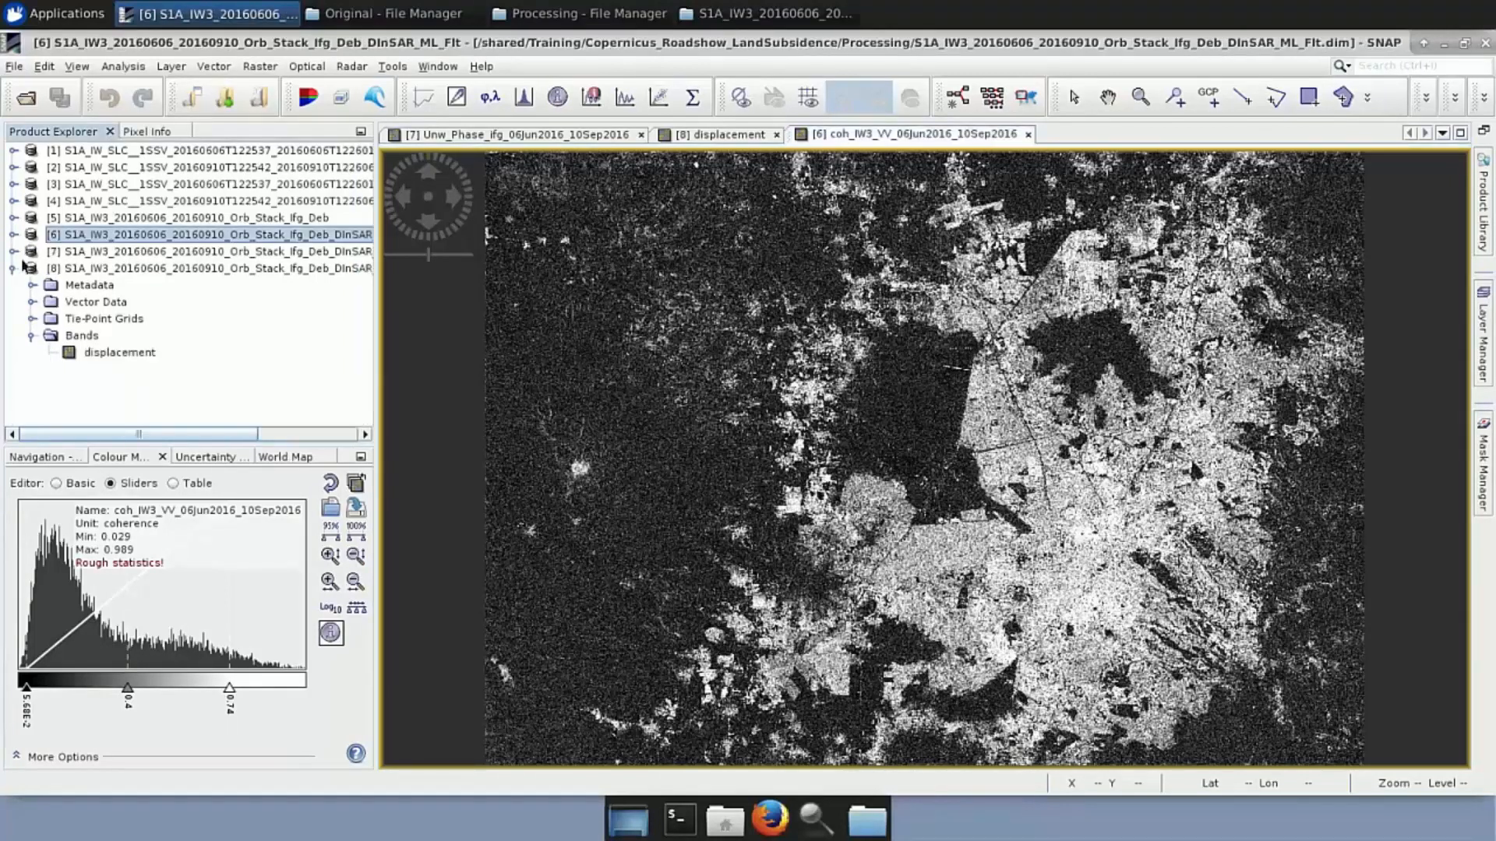
{"action": "left_click", "coordinate": [13, 268]}
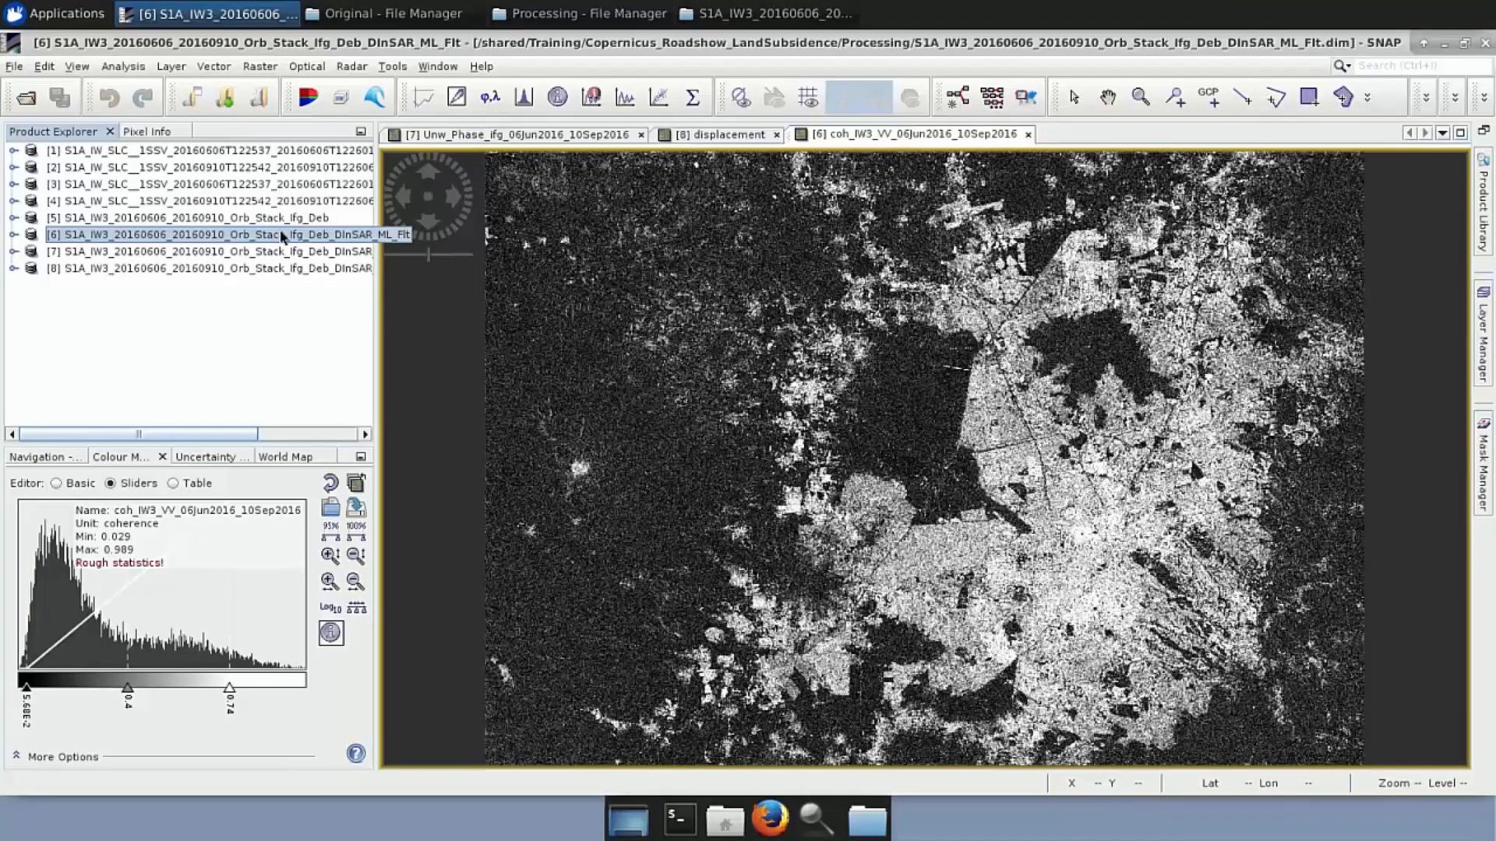
{"action": "left_click", "coordinate": [355, 68]}
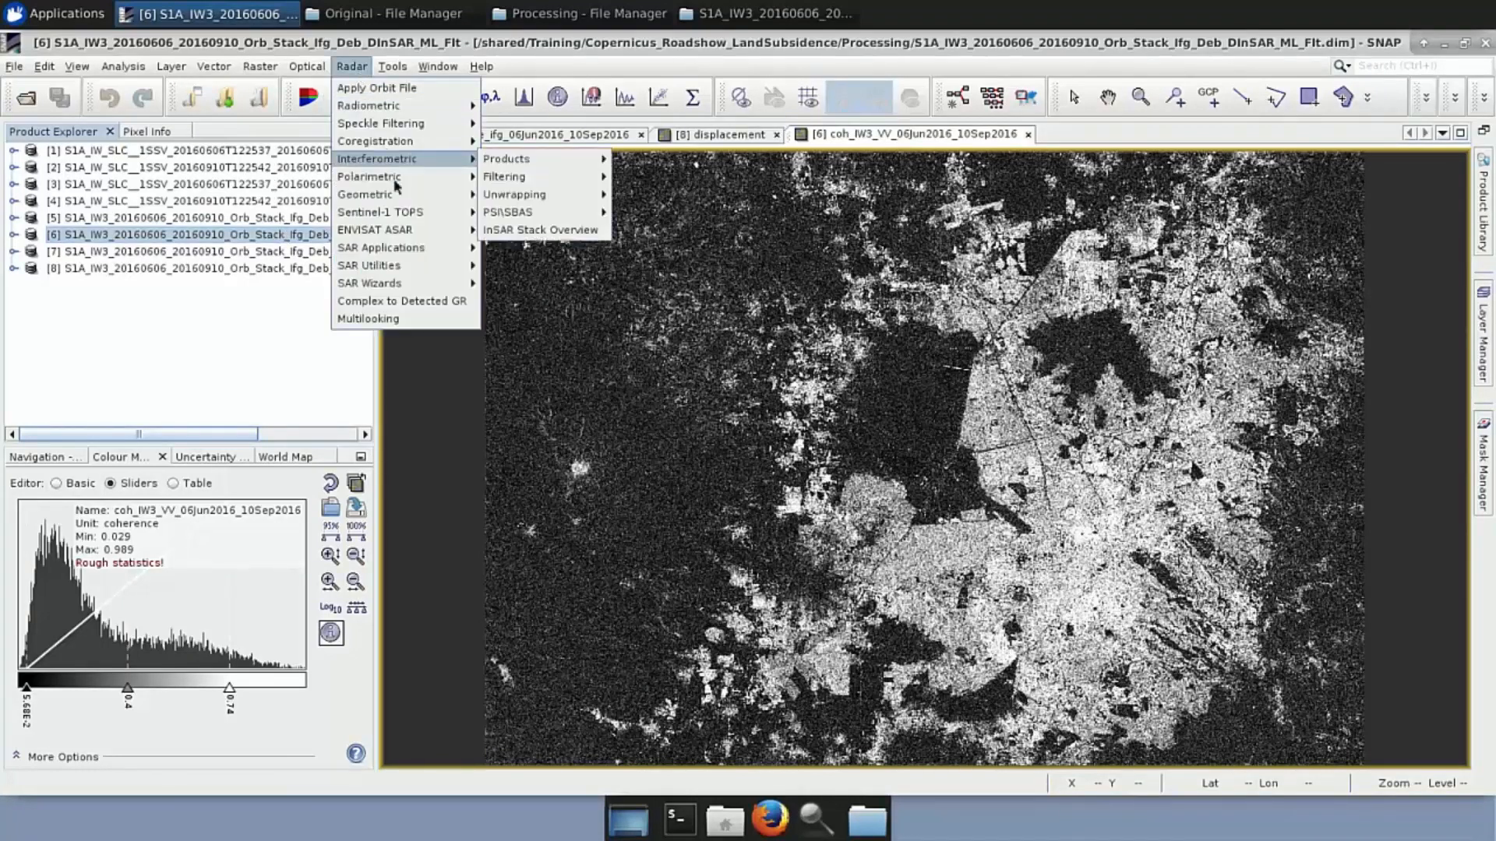
{"action": "mouse_move", "coordinate": [400, 196]}
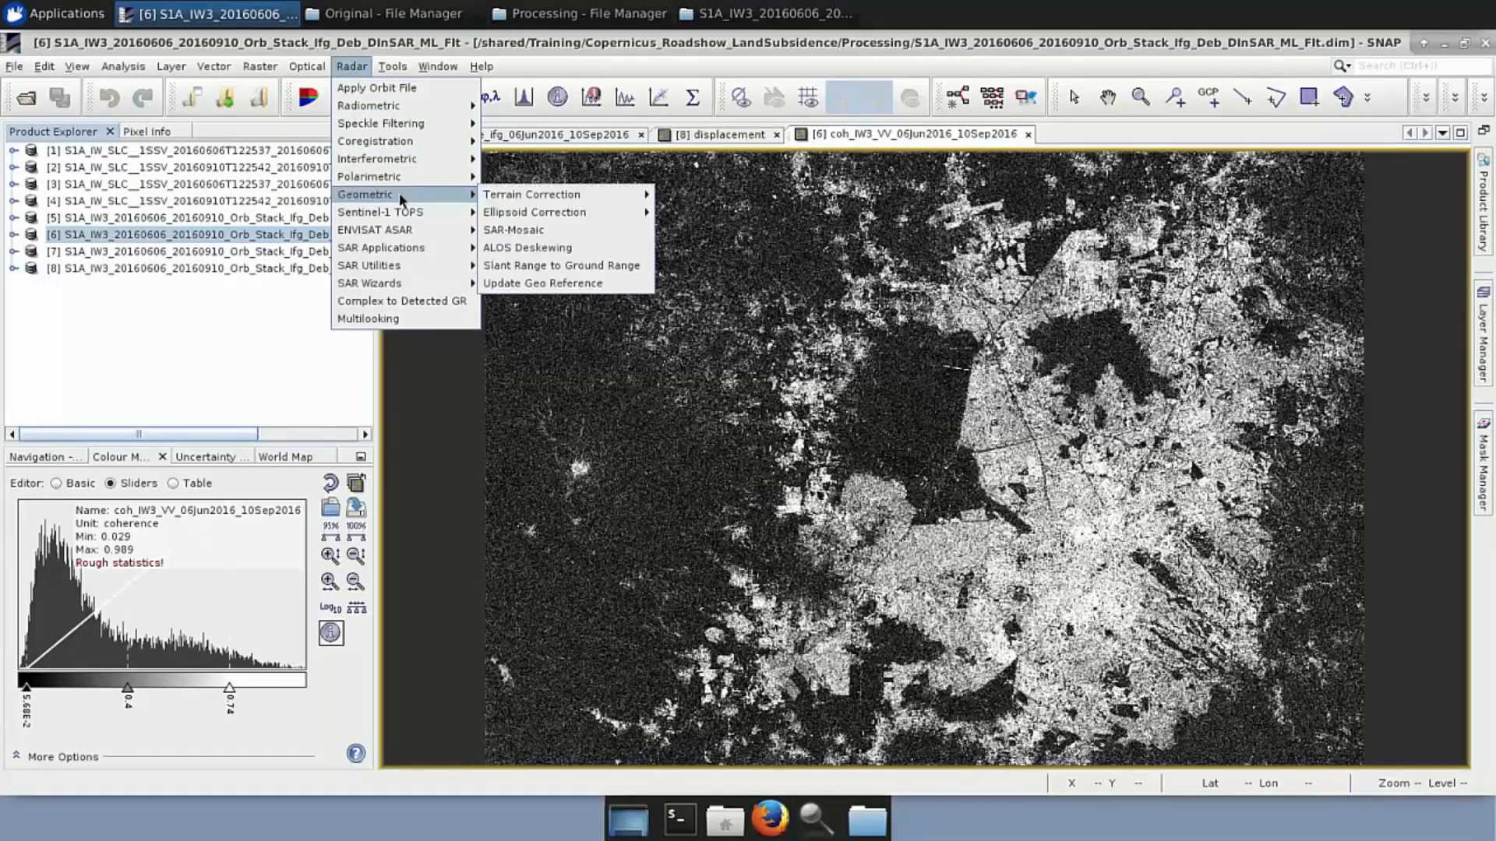
{"action": "mouse_move", "coordinate": [553, 198]}
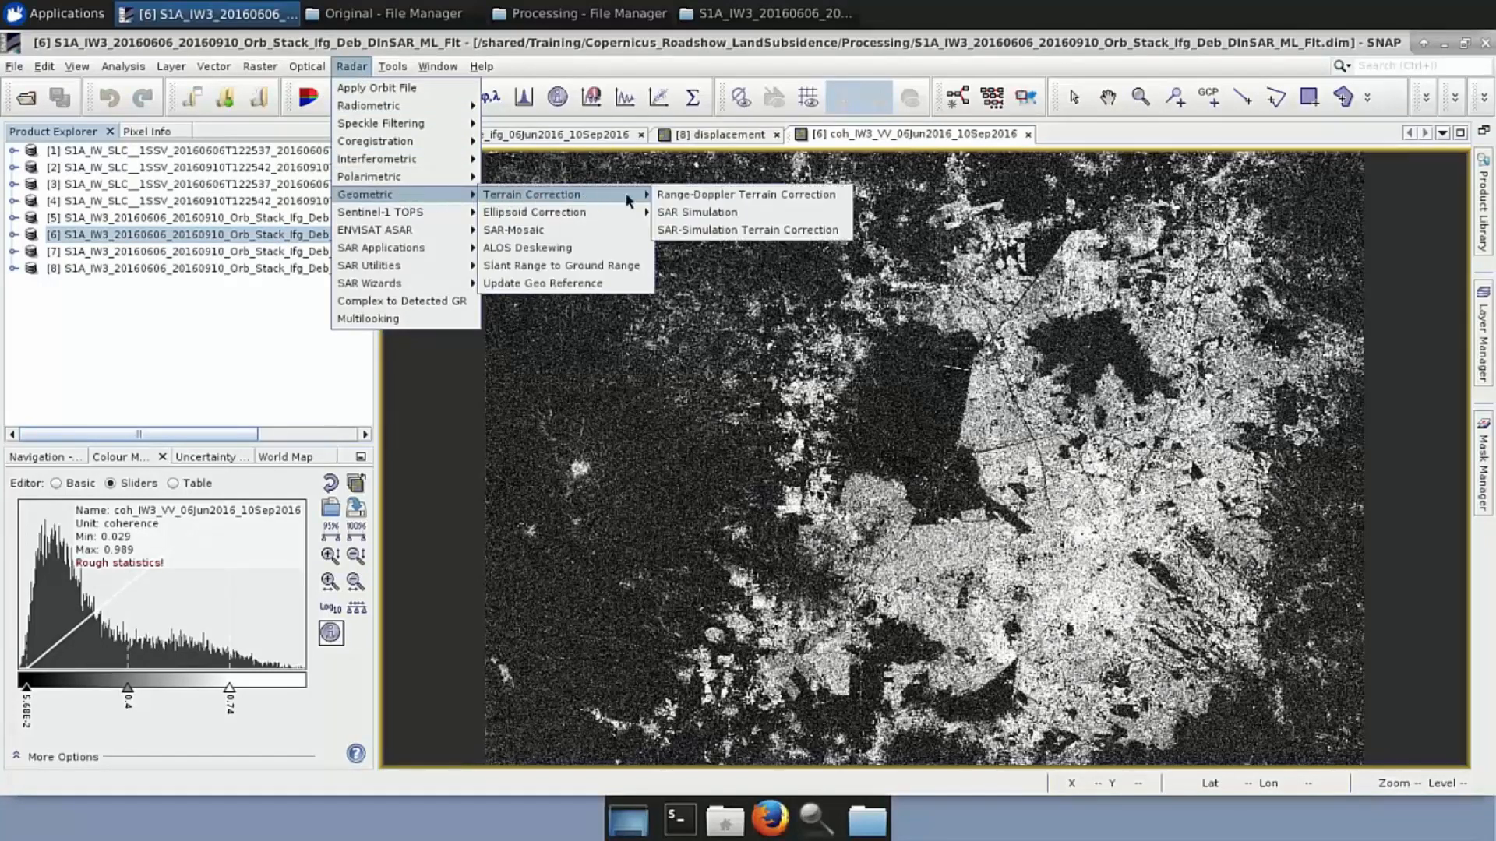
{"action": "left_click", "coordinate": [696, 198]}
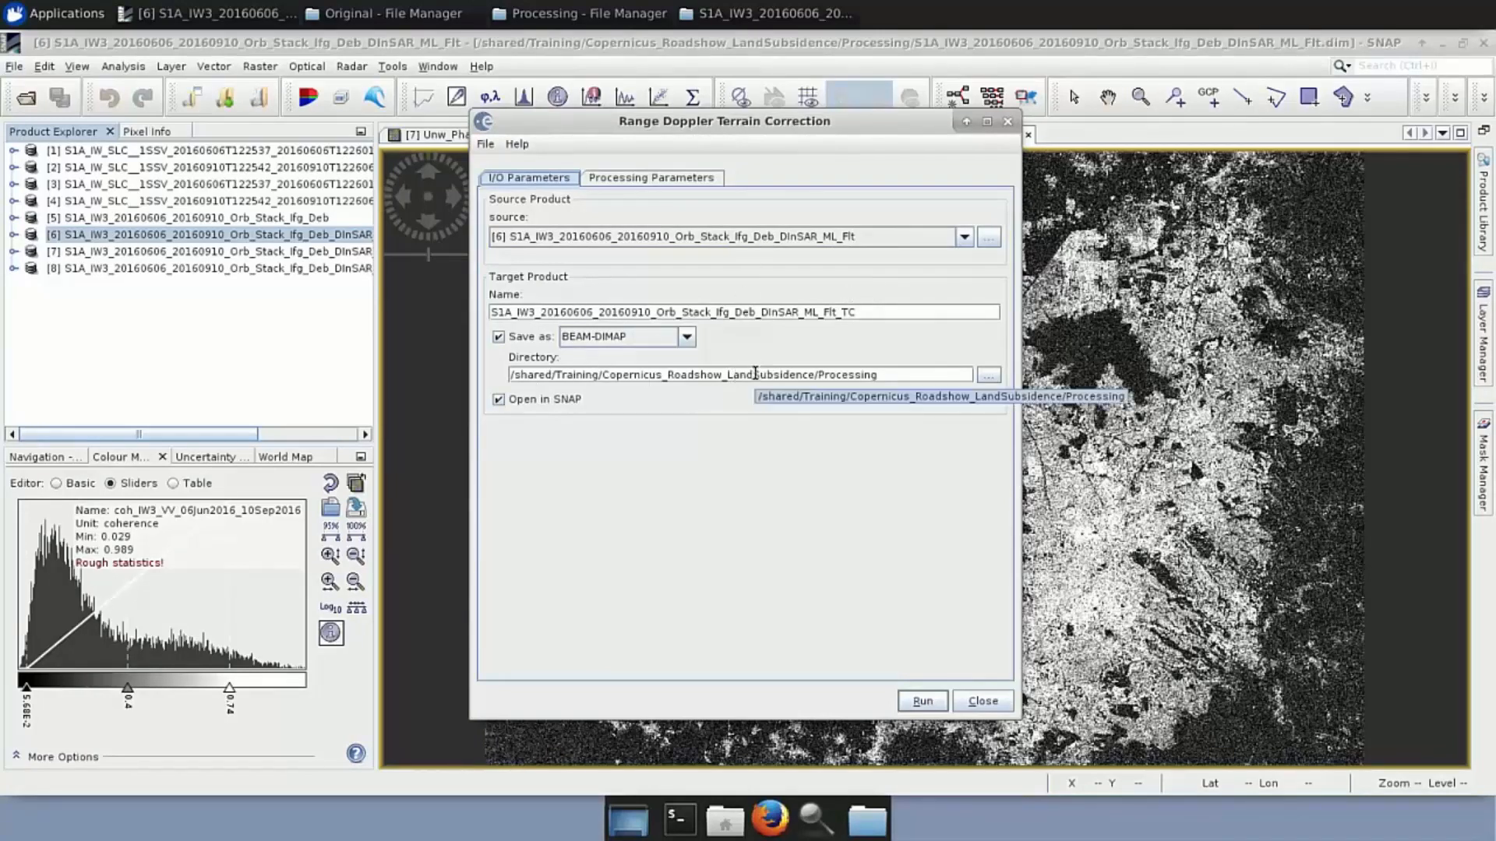
For product [6], select Intensity, Phase and topo_phase bands, SRTM 1Sec HGT DEM and 100 m spacing
{"action": "left_click", "coordinate": [647, 181]}
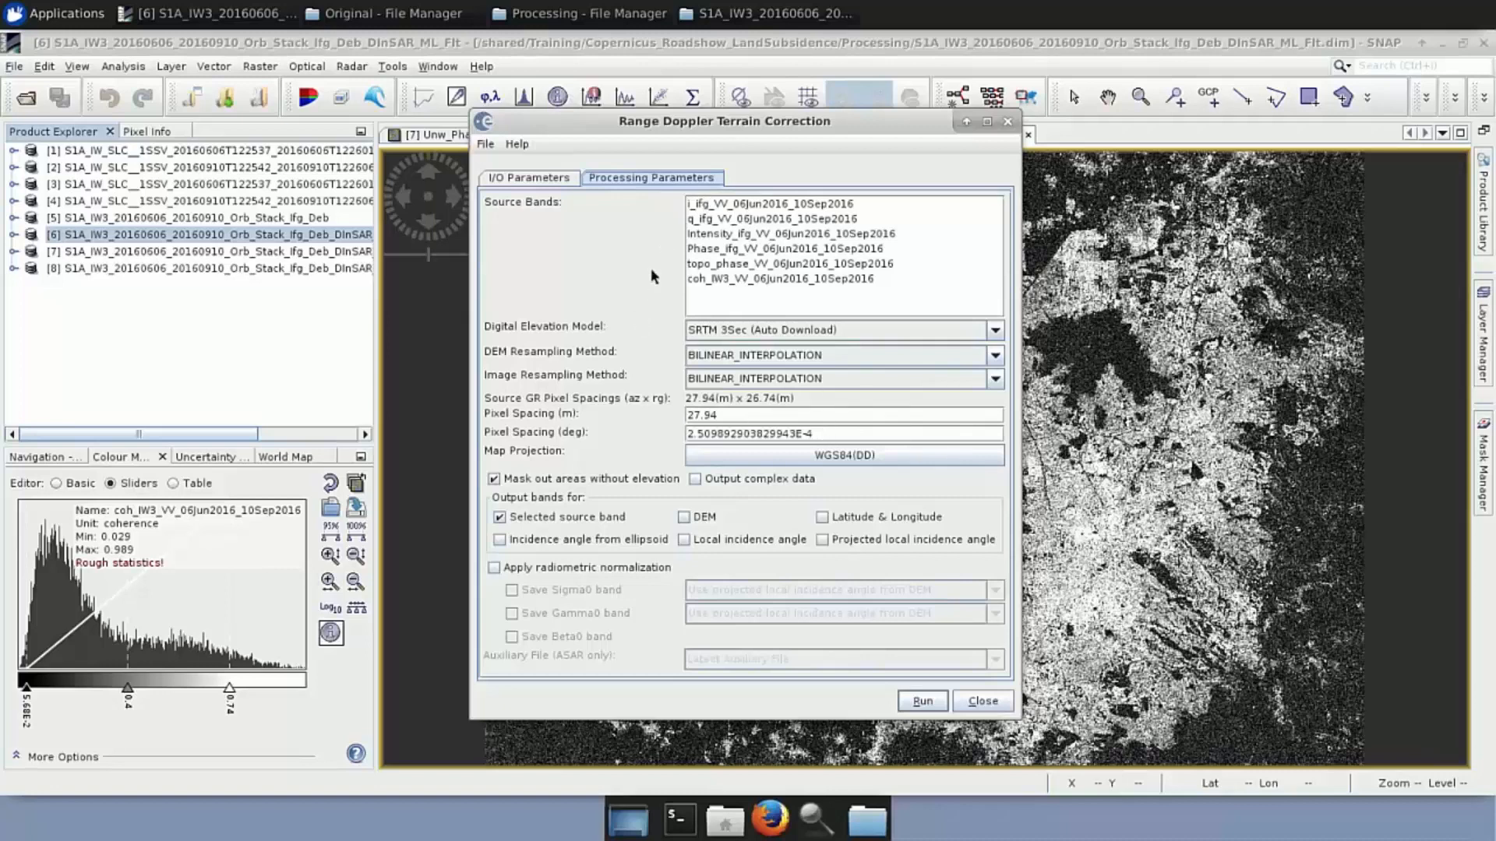
{"action": "left_click", "coordinate": [717, 235]}
{"action": "left_click_drag", "start_coordinate": [717, 235], "coordinate": [735, 282]}
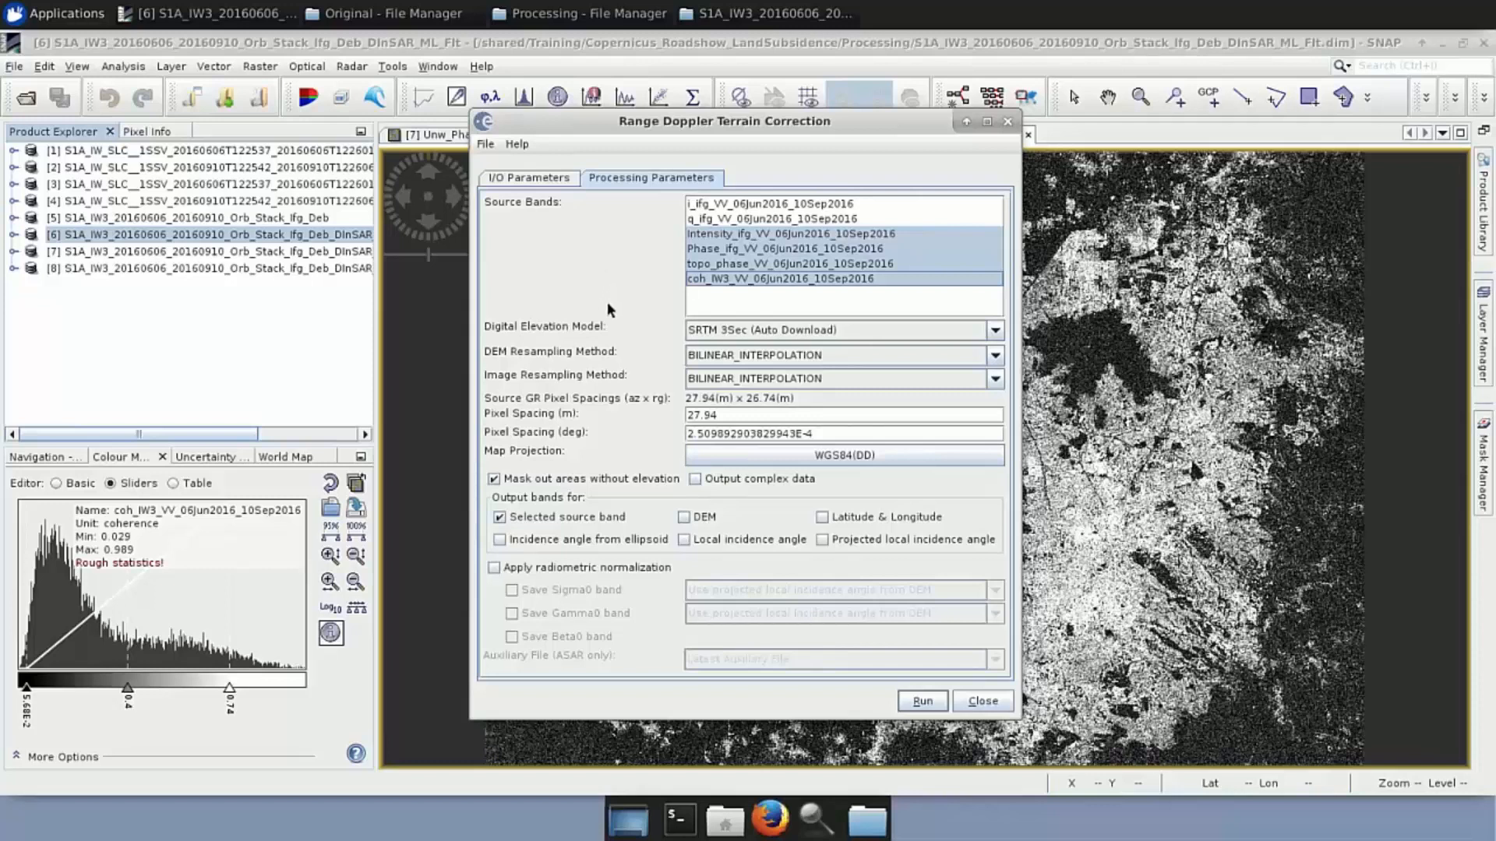
{"action": "left_click", "coordinate": [996, 330]}
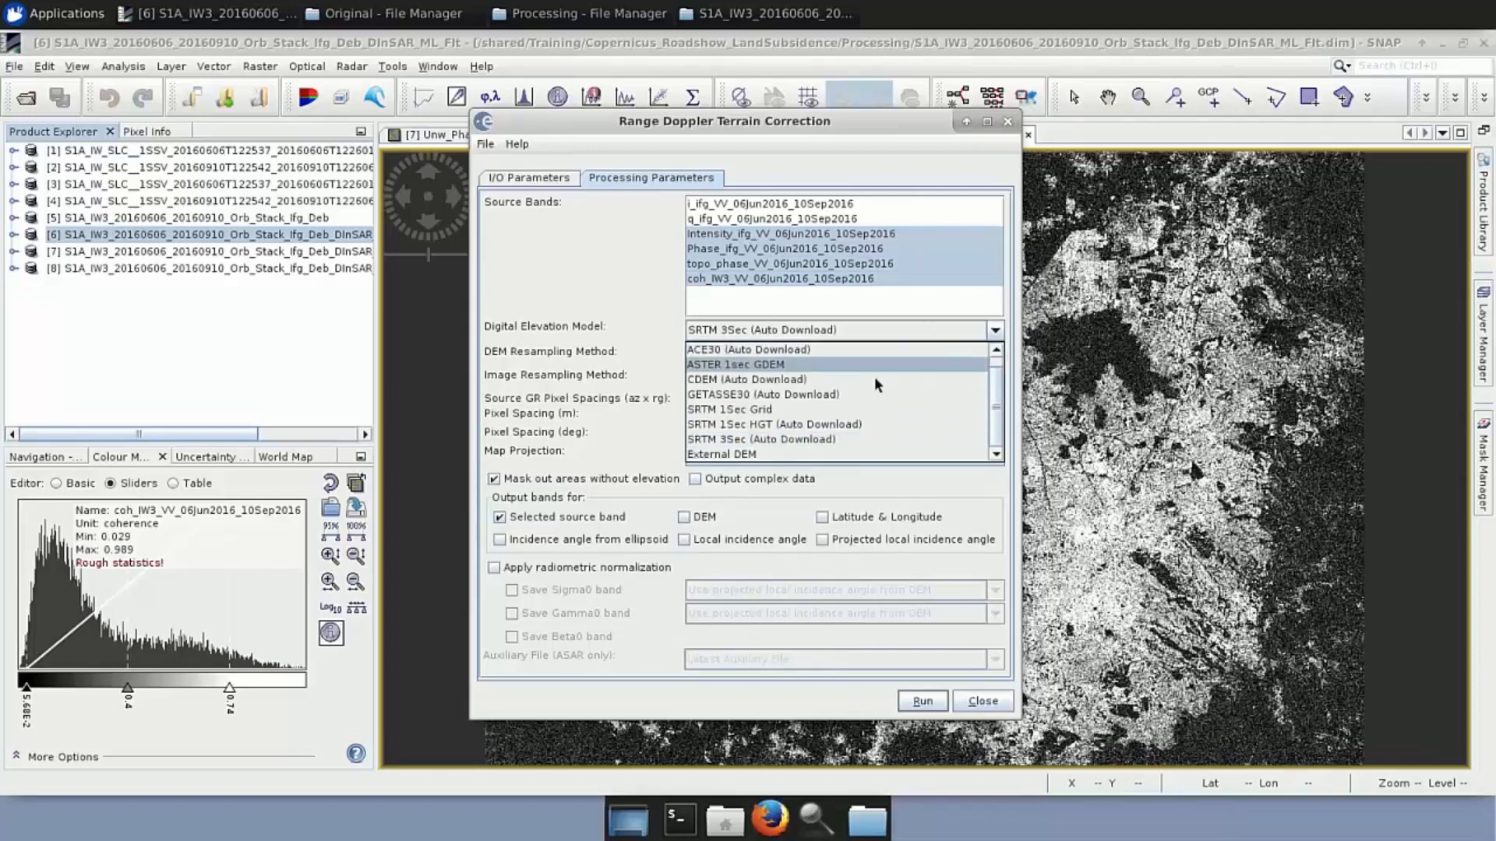
{"action": "left_click", "coordinate": [818, 427]}
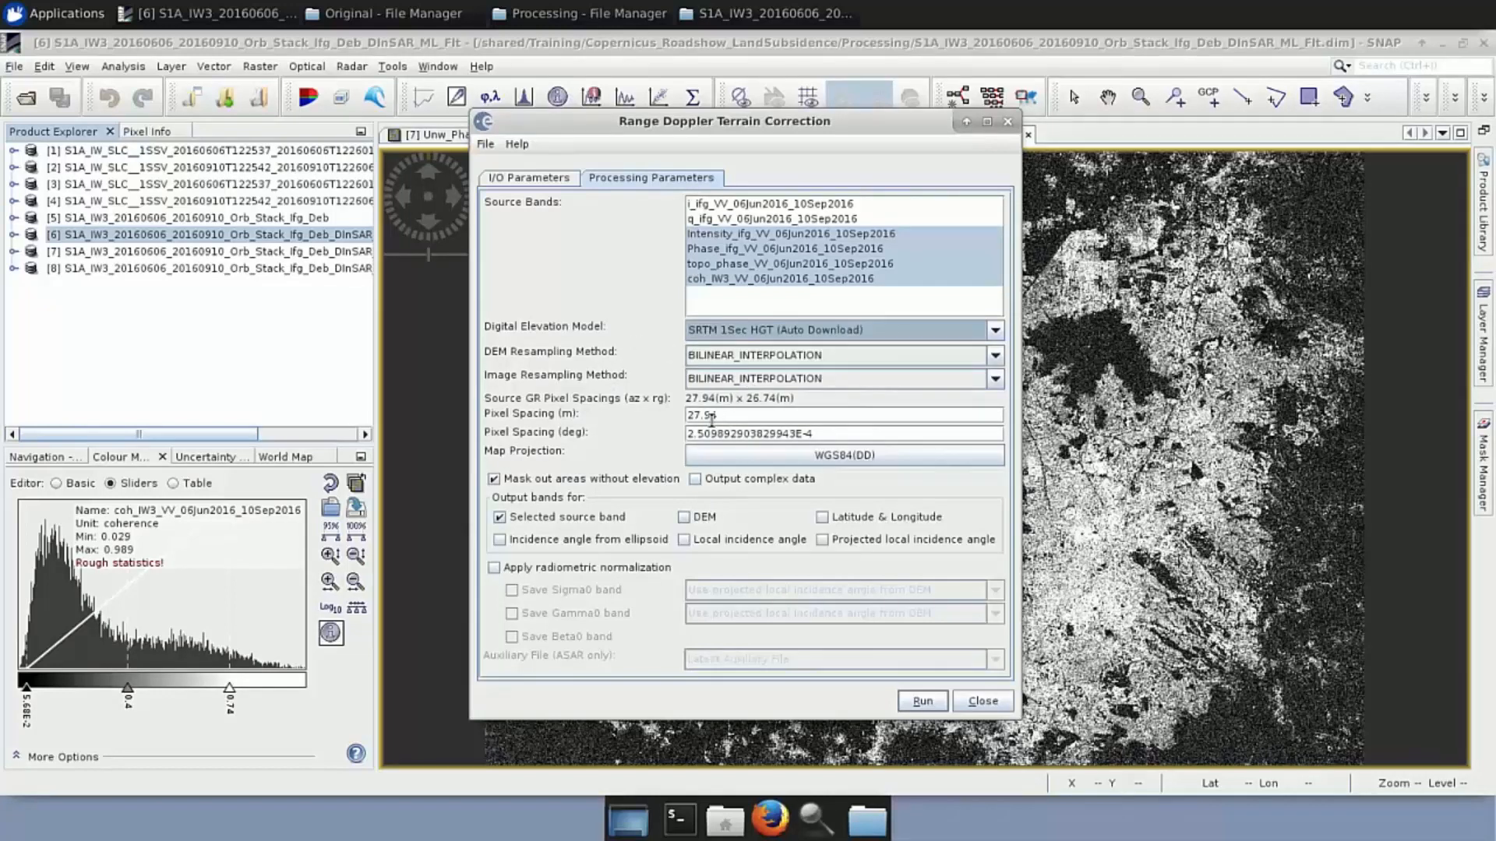
{"action": "left_click_drag", "start_coordinate": [721, 421], "coordinate": [682, 419]}
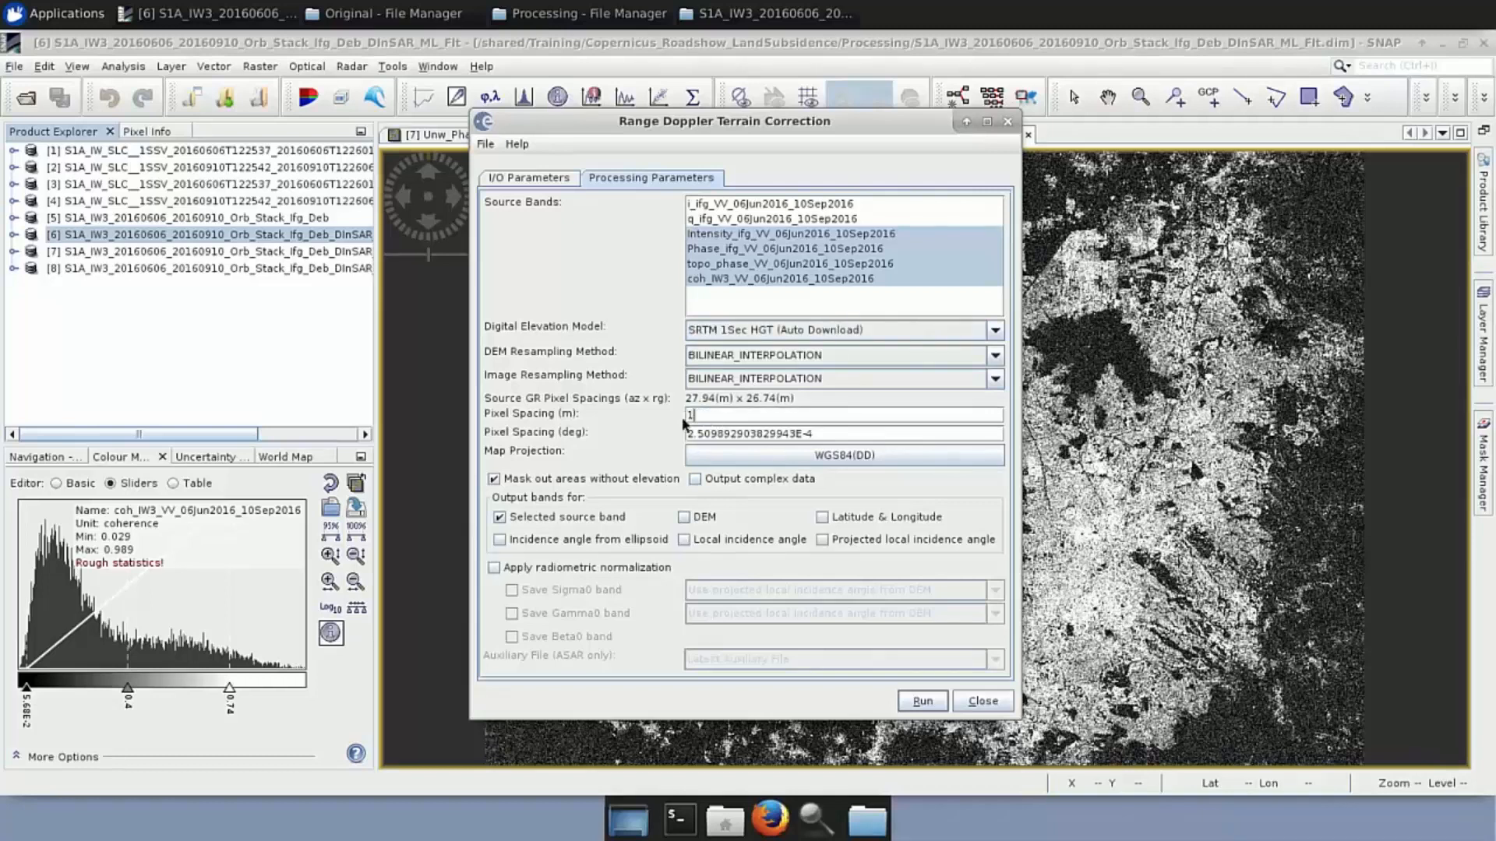
{"action": "left_click", "coordinate": [730, 434]}
Switch the source to displacement product [8] and apply SRTM 1Sec HGT with 100 m pixel spacing
{"action": "left_click", "coordinate": [540, 178]}
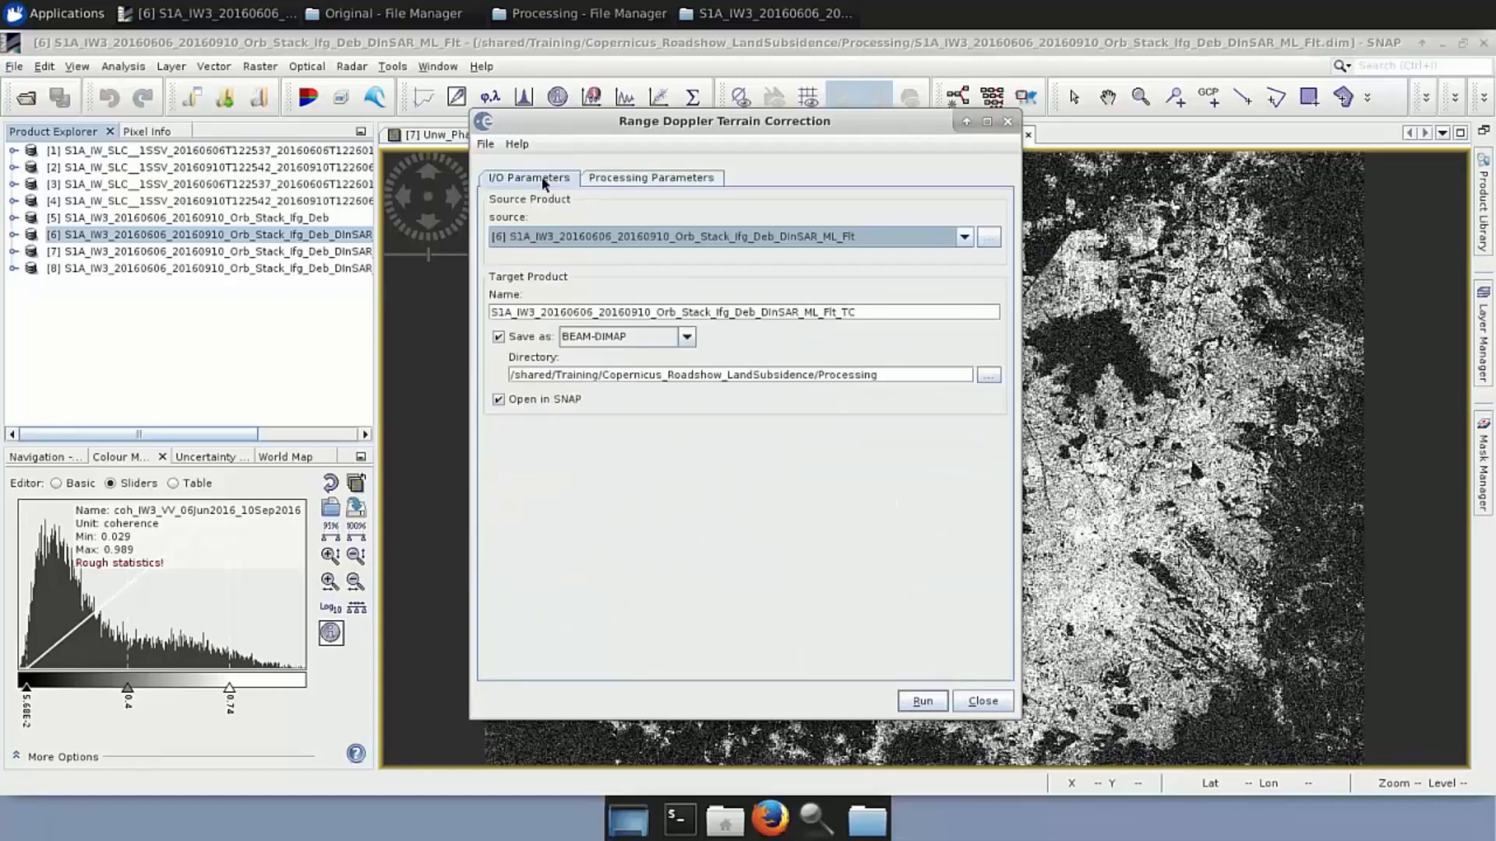
{"action": "left_click", "coordinate": [965, 237]}
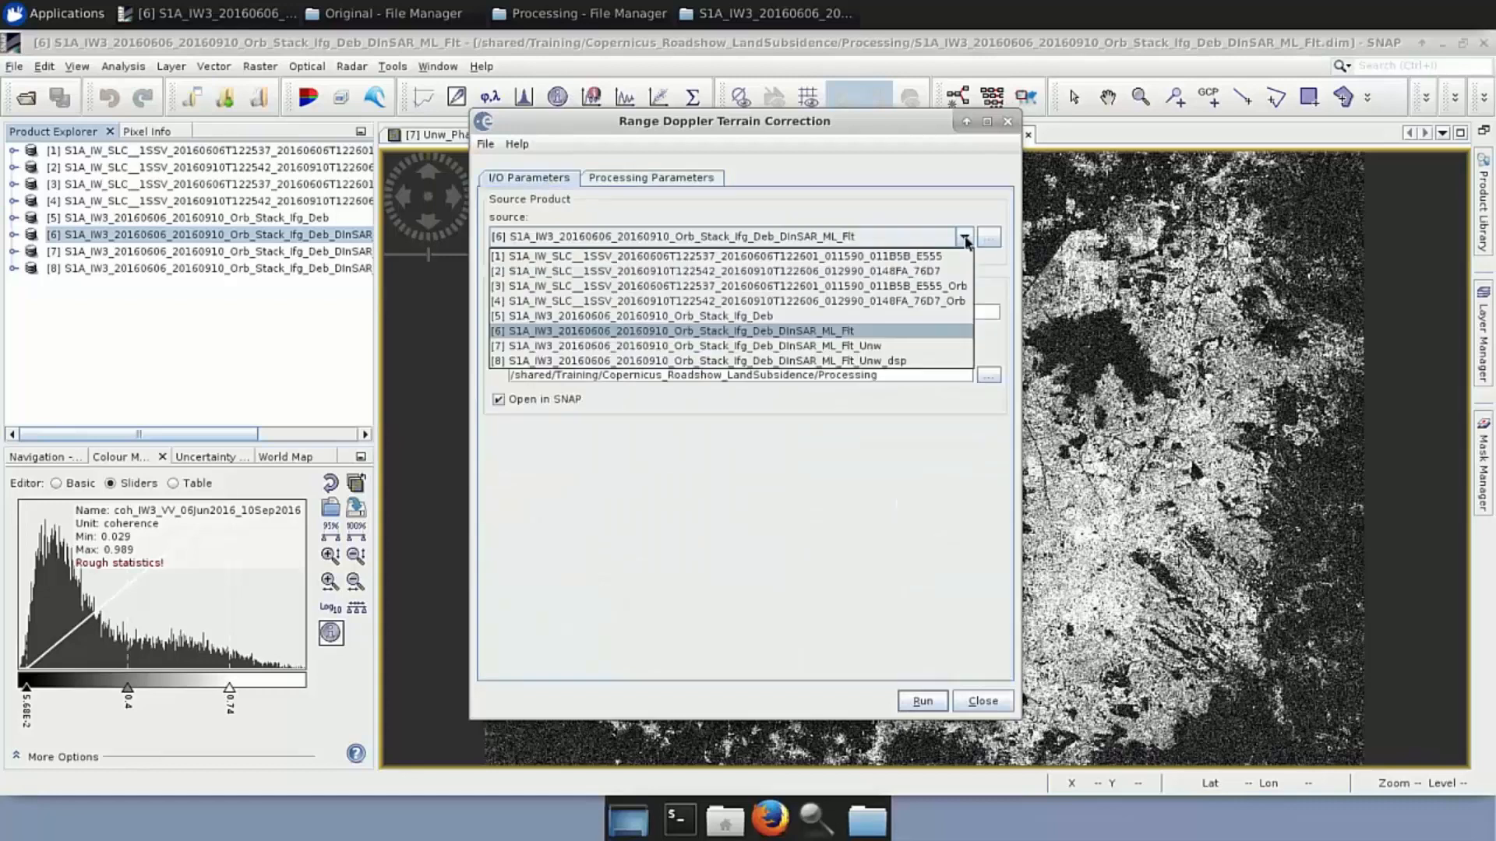
{"action": "left_click", "coordinate": [897, 362]}
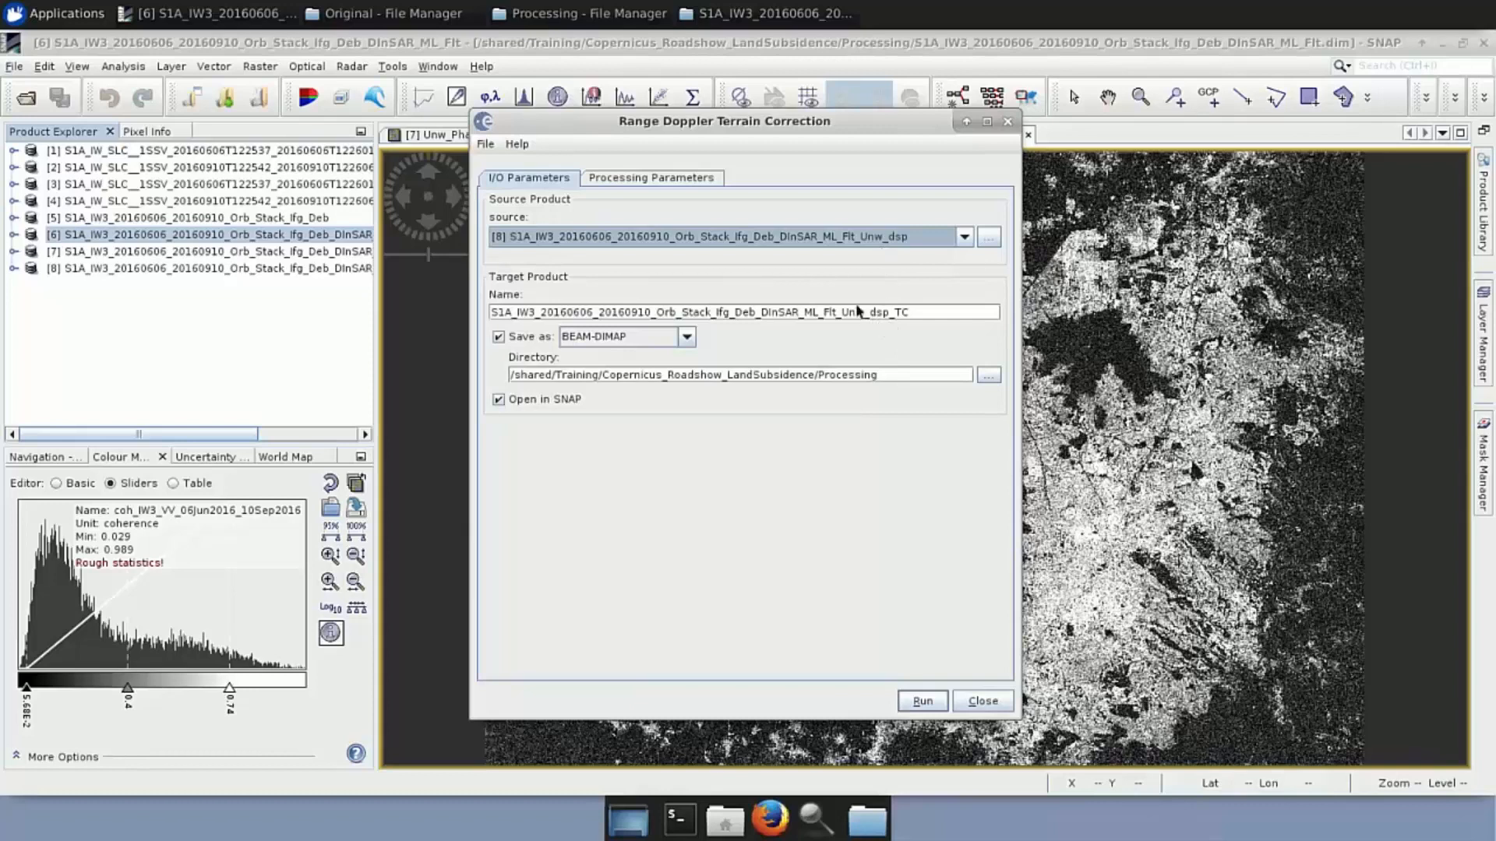
{"action": "left_click", "coordinate": [680, 180]}
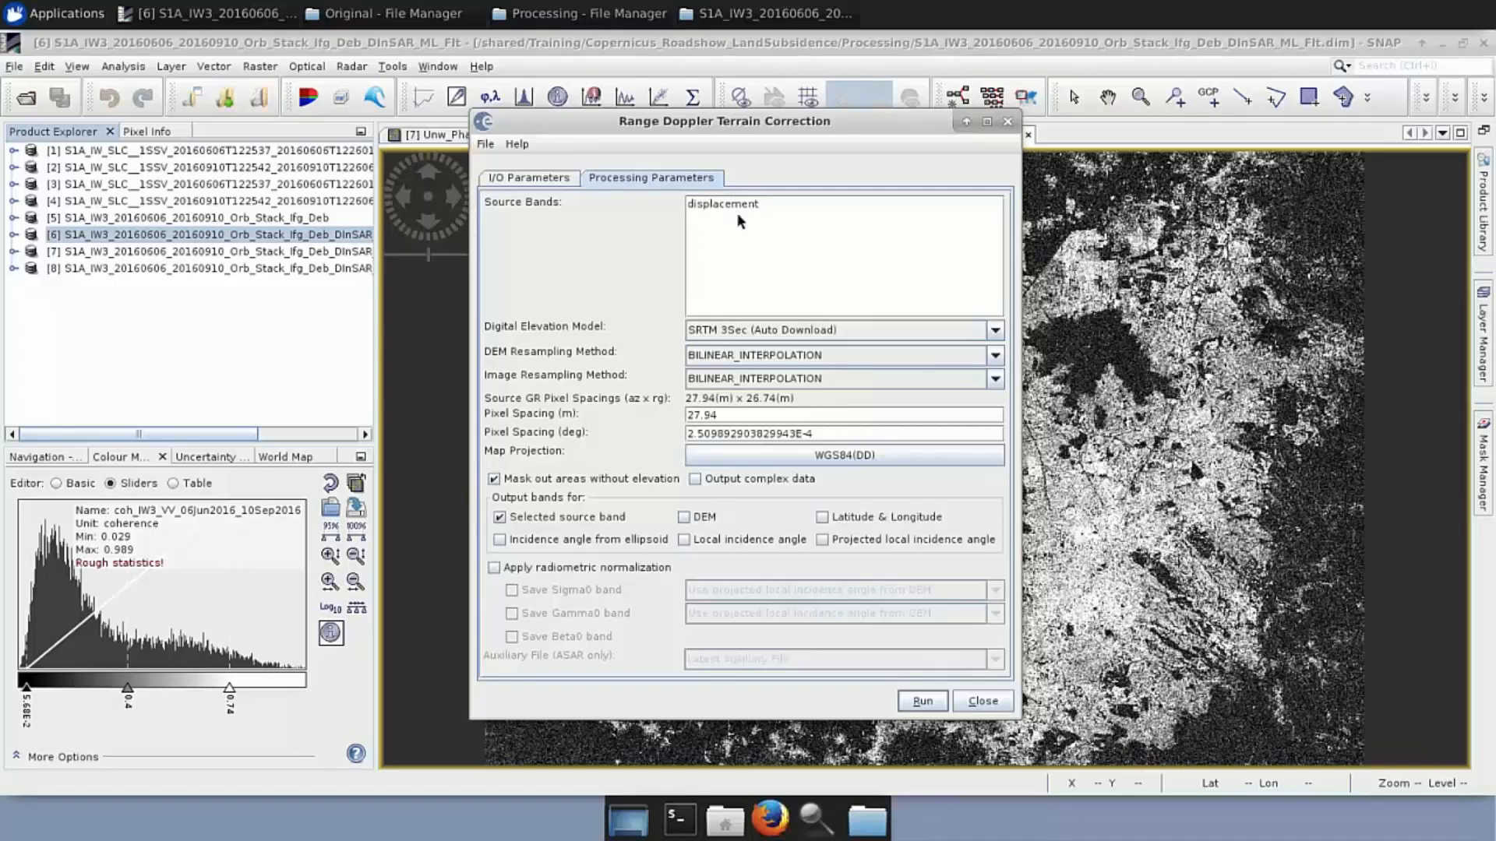
{"action": "left_click", "coordinate": [996, 331]}
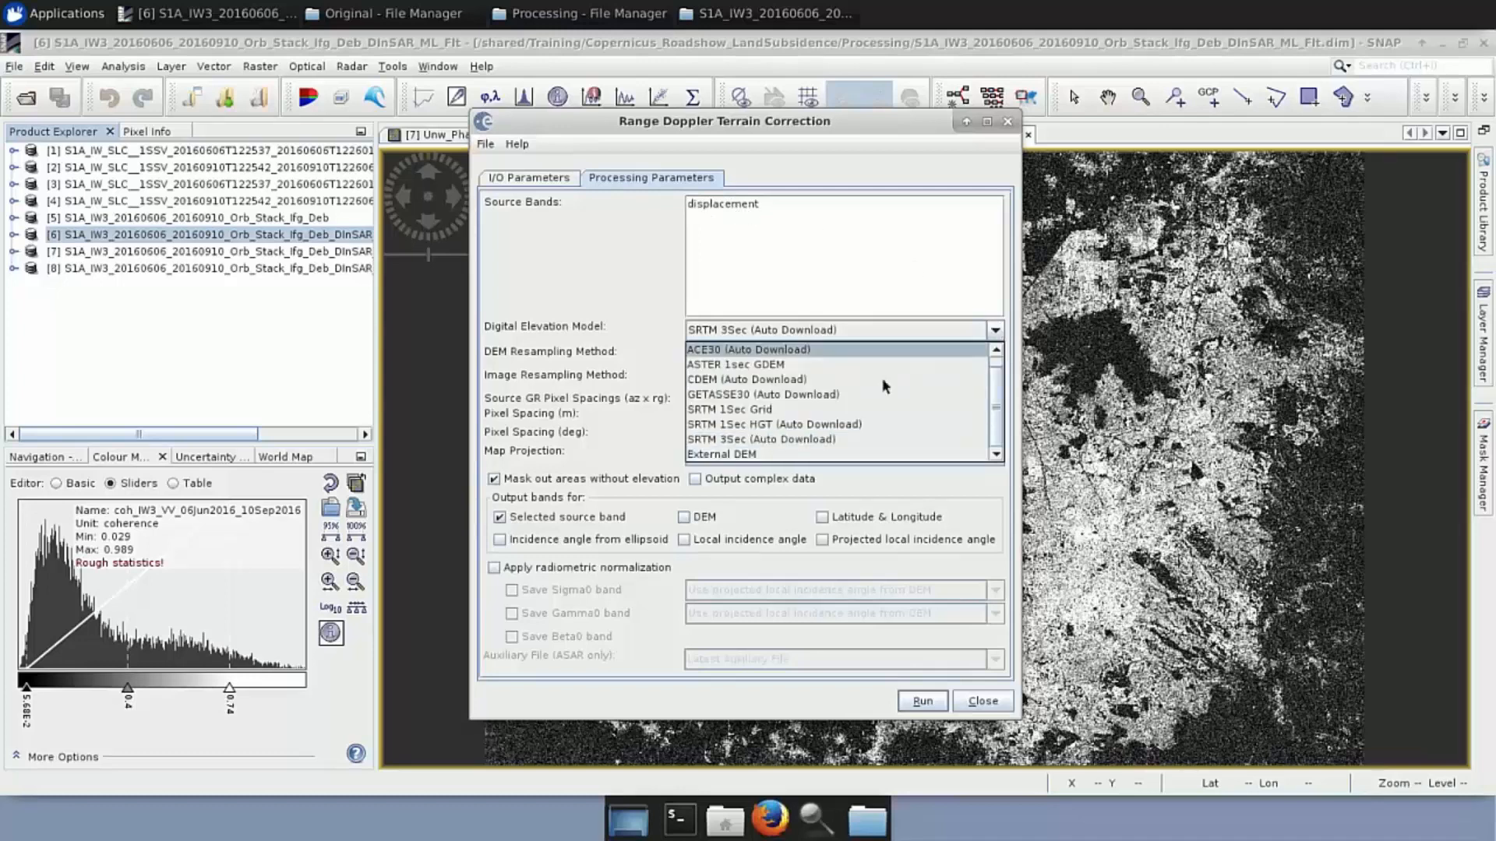
{"action": "left_click", "coordinate": [830, 425]}
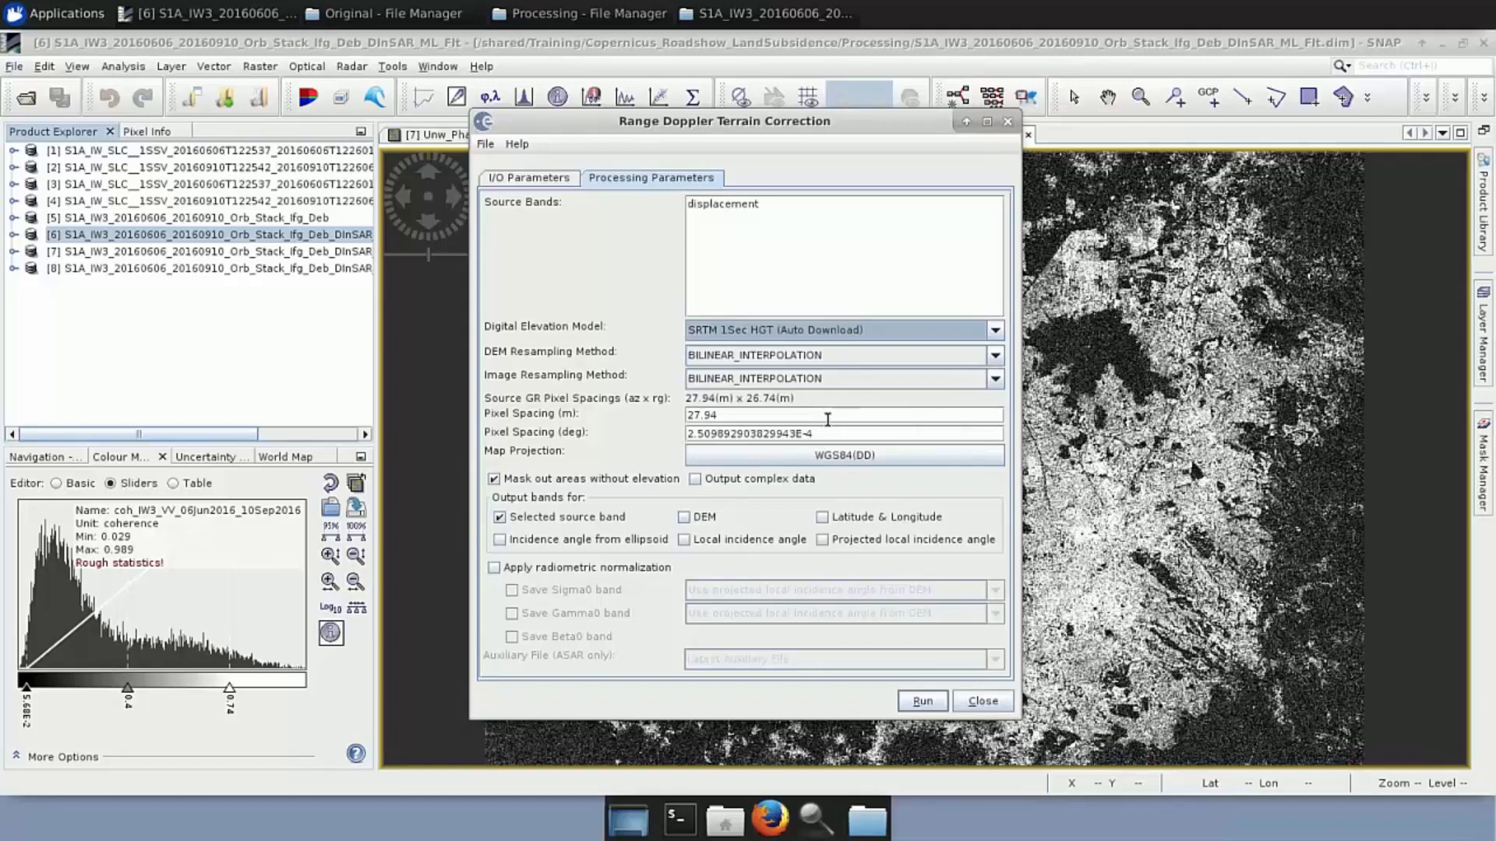
{"action": "left_click_drag", "start_coordinate": [748, 417], "coordinate": [646, 421]}
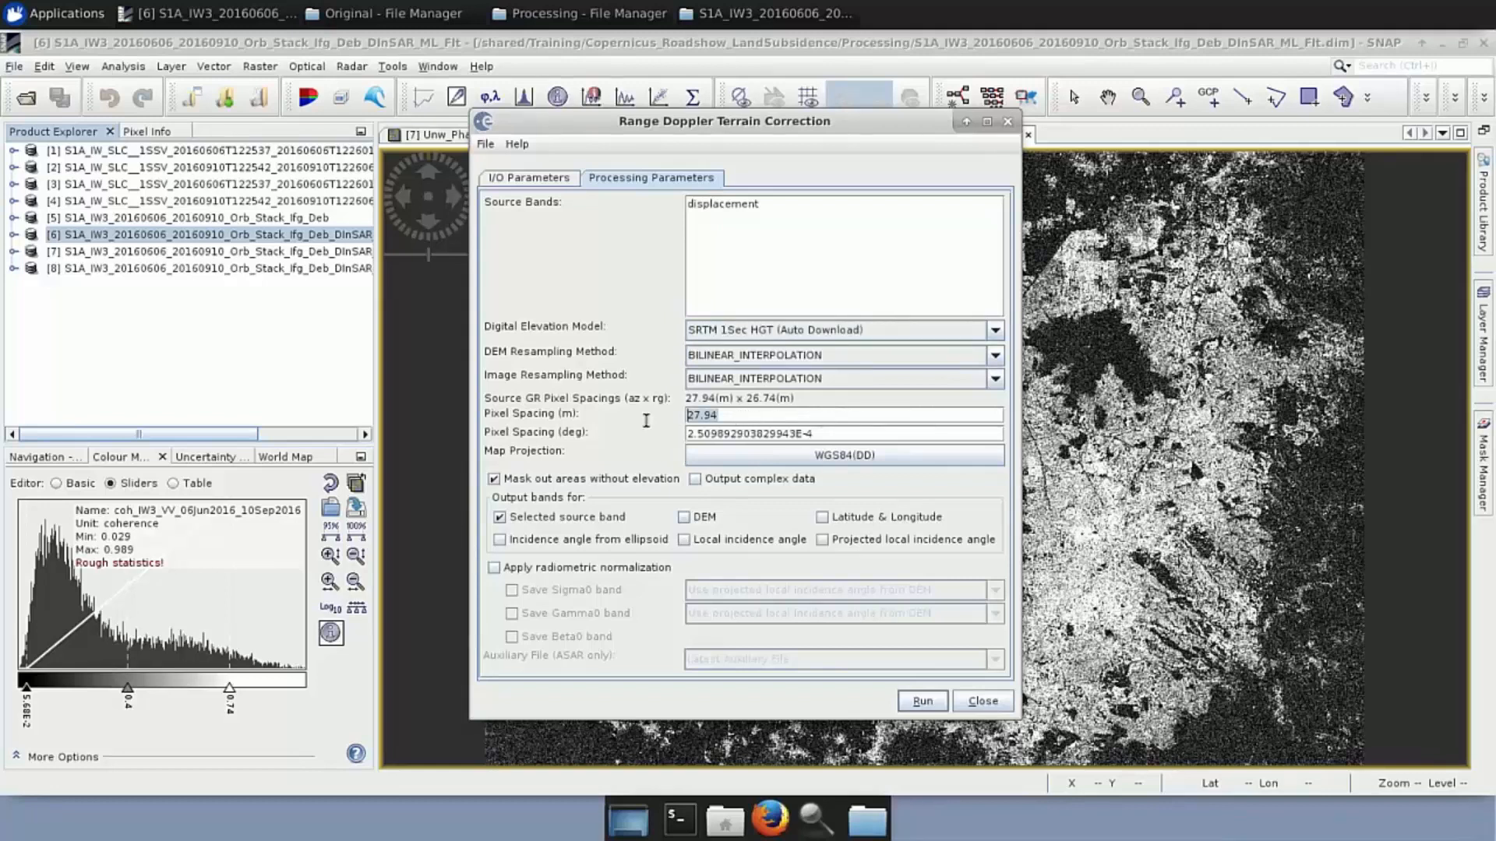
{"action": "type", "text": "100"}
{"action": "left_click", "coordinate": [796, 438]}
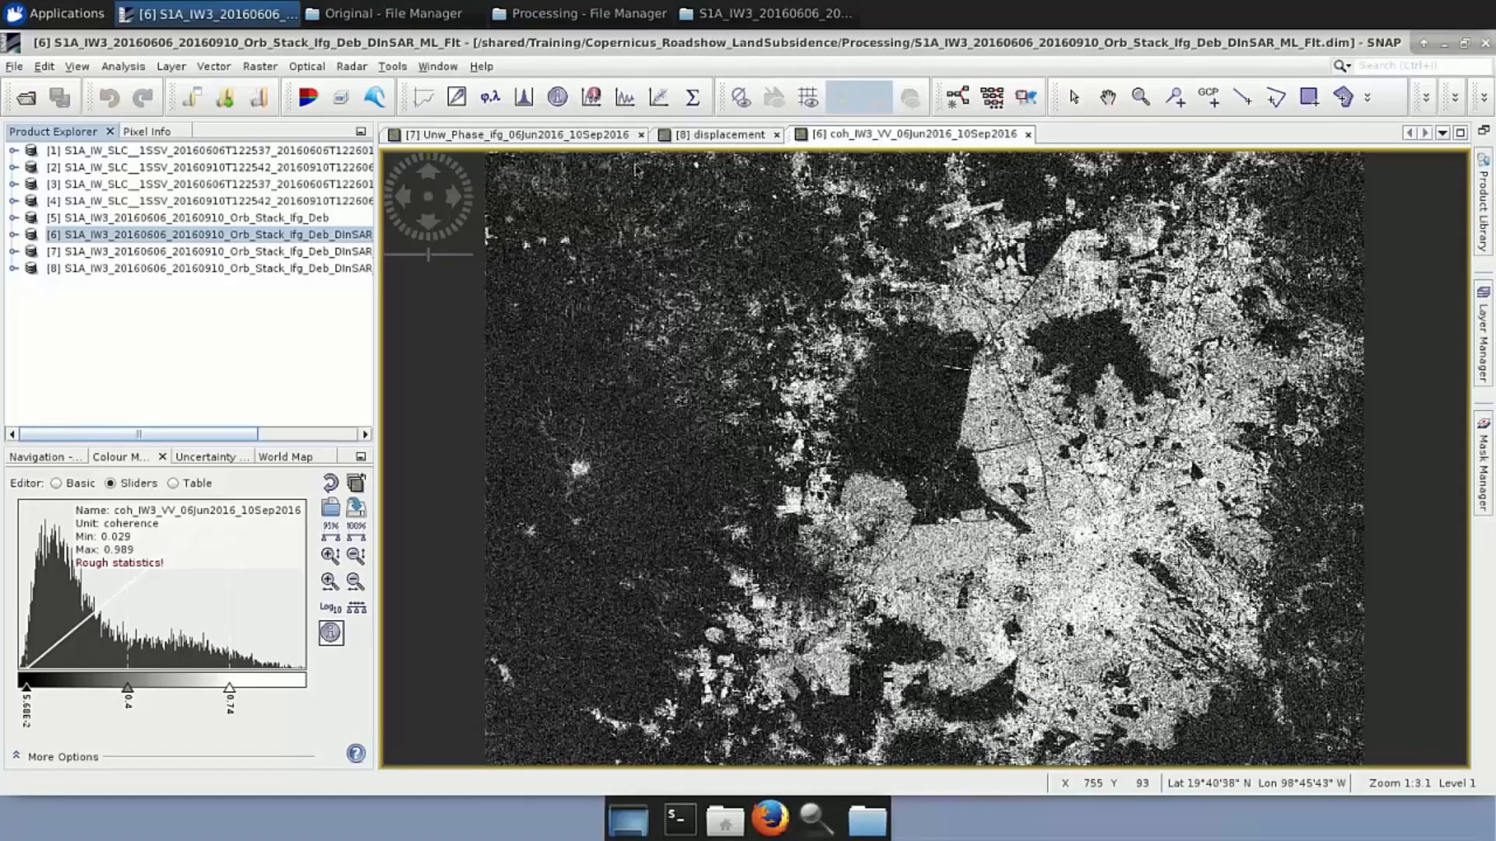
{"action": "left_click", "coordinate": [538, 13]}
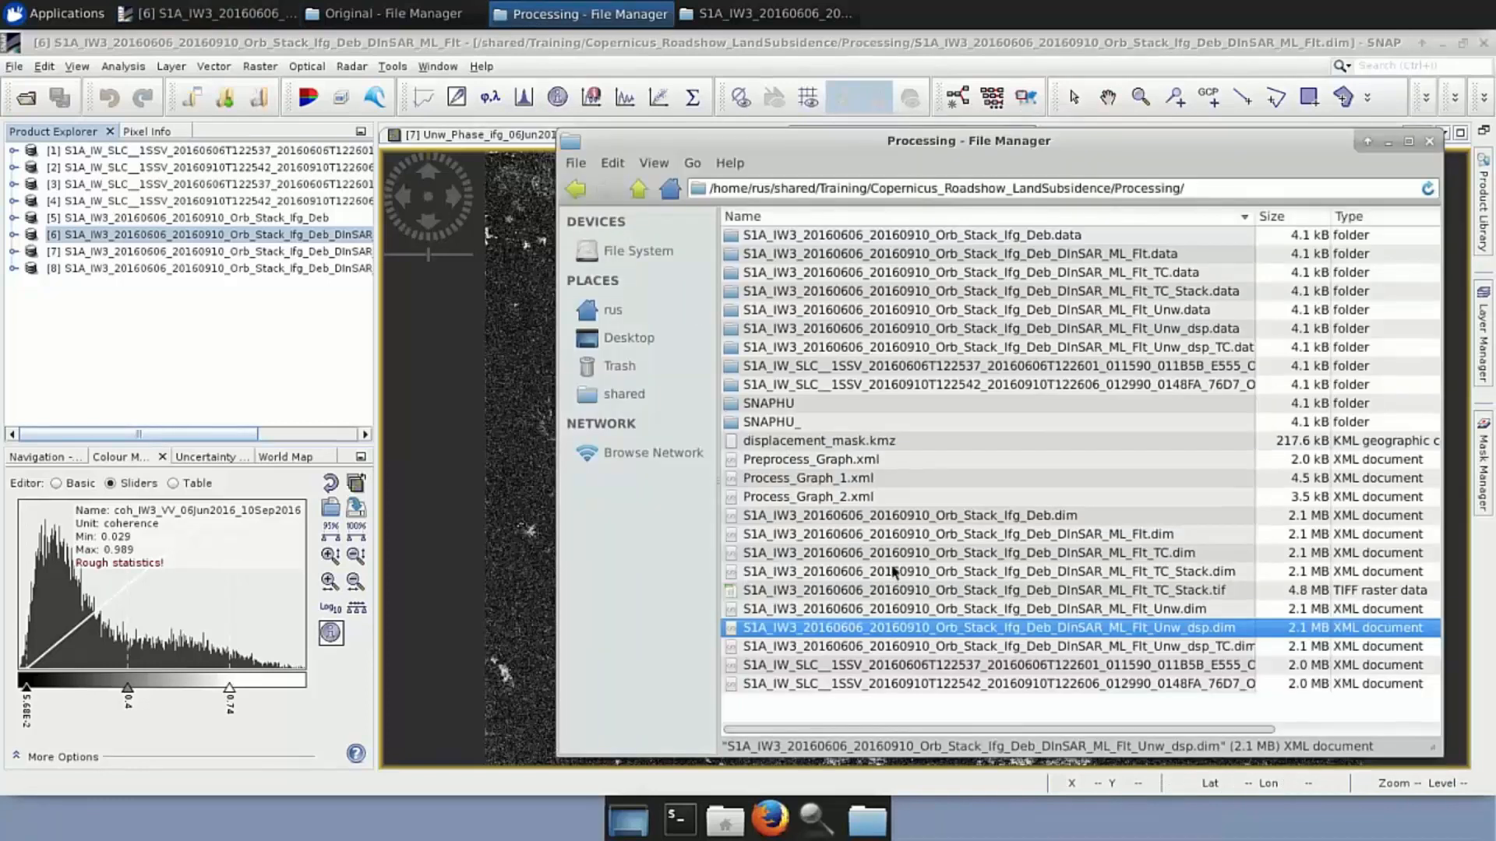
Load _Flt_TC.dim and _Unw_dsp_TC.dim as products [9] and [10], and display [9]'s coherence band
{"action": "left_click_drag", "start_coordinate": [927, 556], "coordinate": [262, 342]}
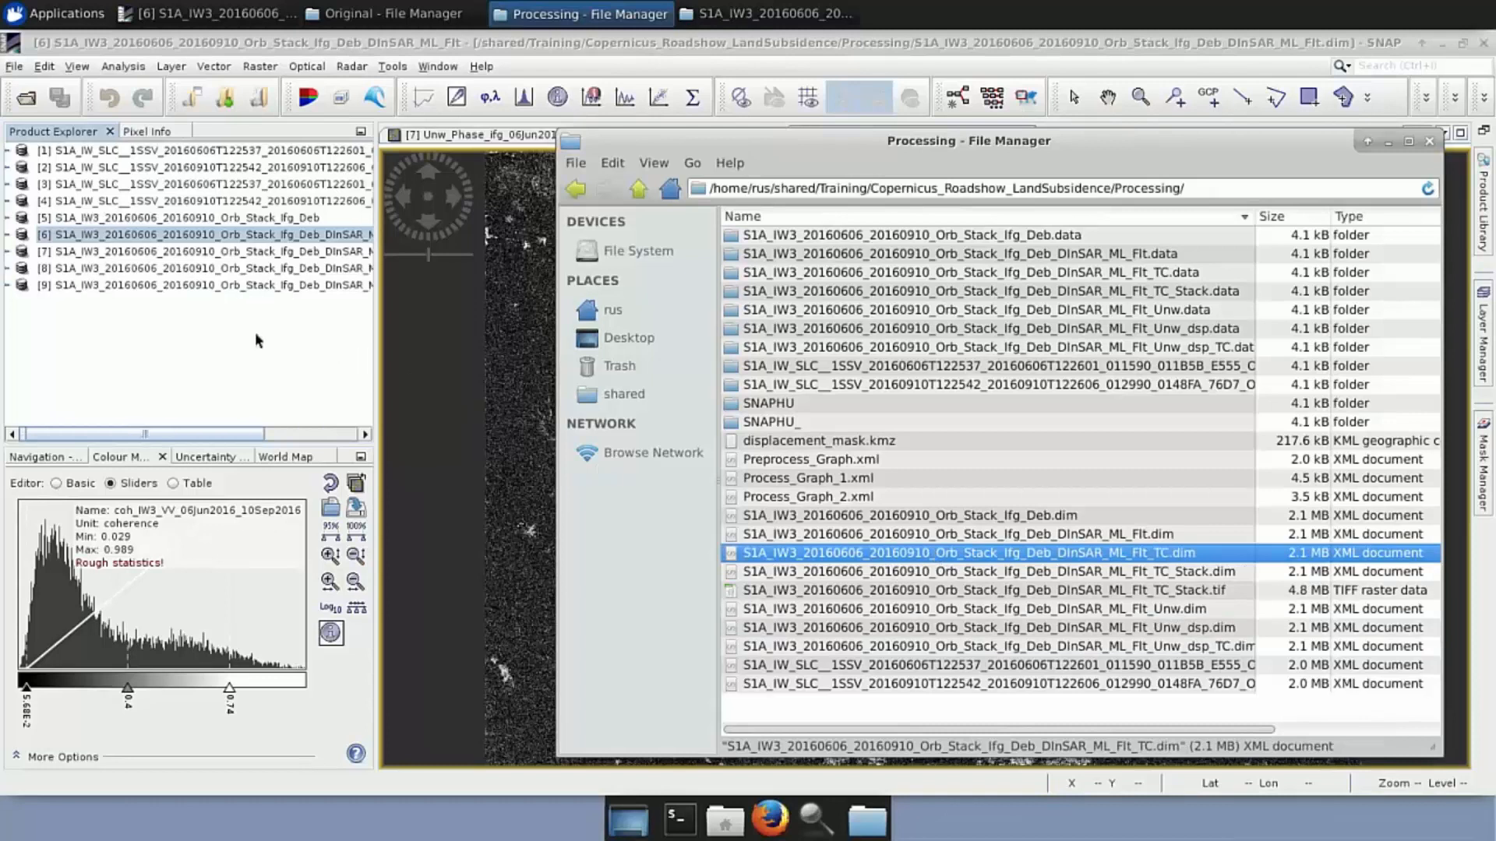
{"action": "left_click_drag", "start_coordinate": [1139, 647], "coordinate": [219, 356]}
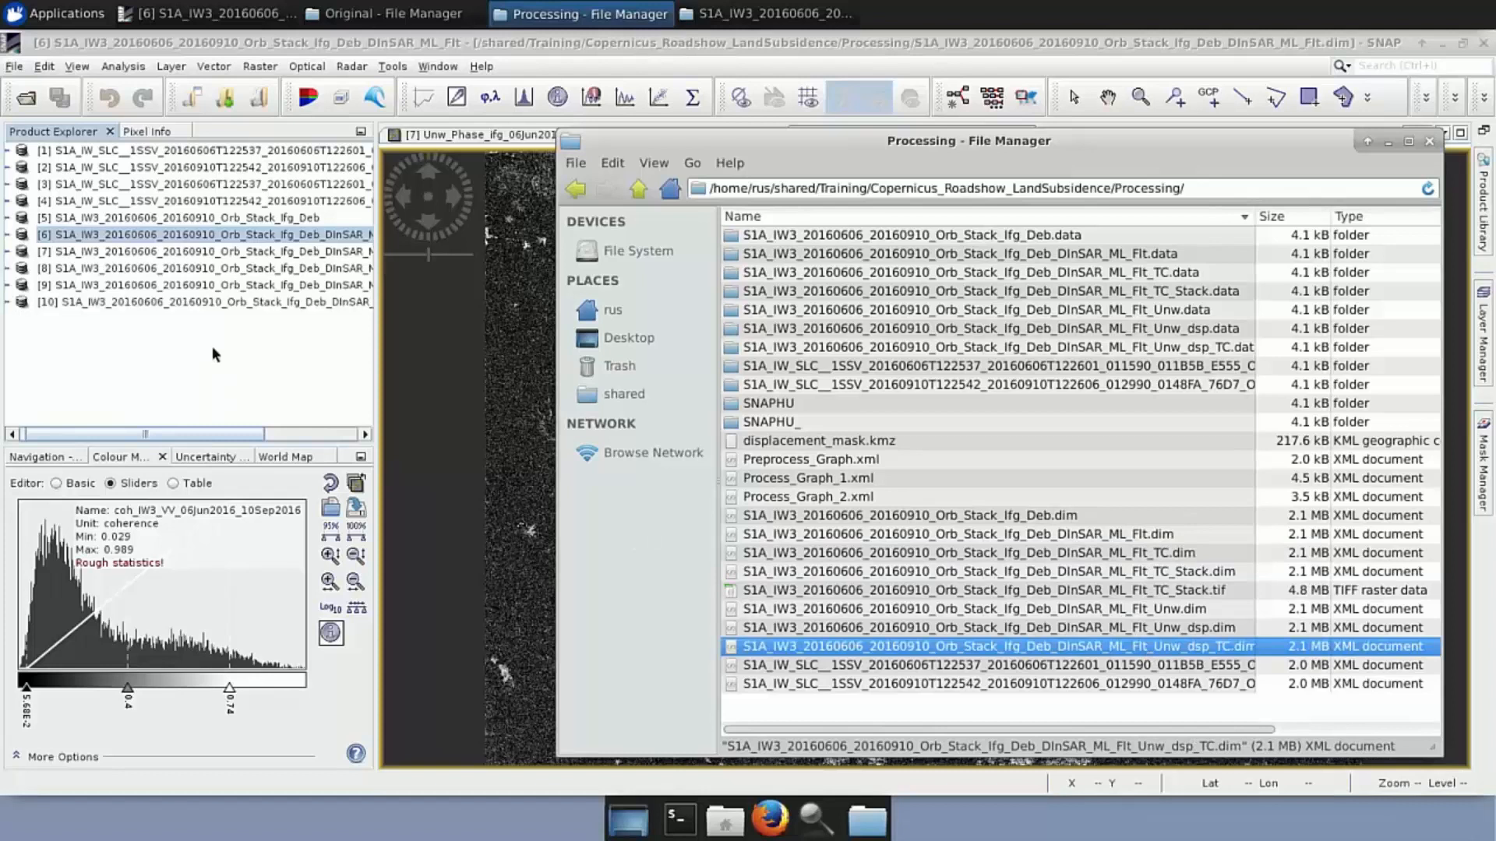
{"action": "left_click", "coordinate": [7, 285]}
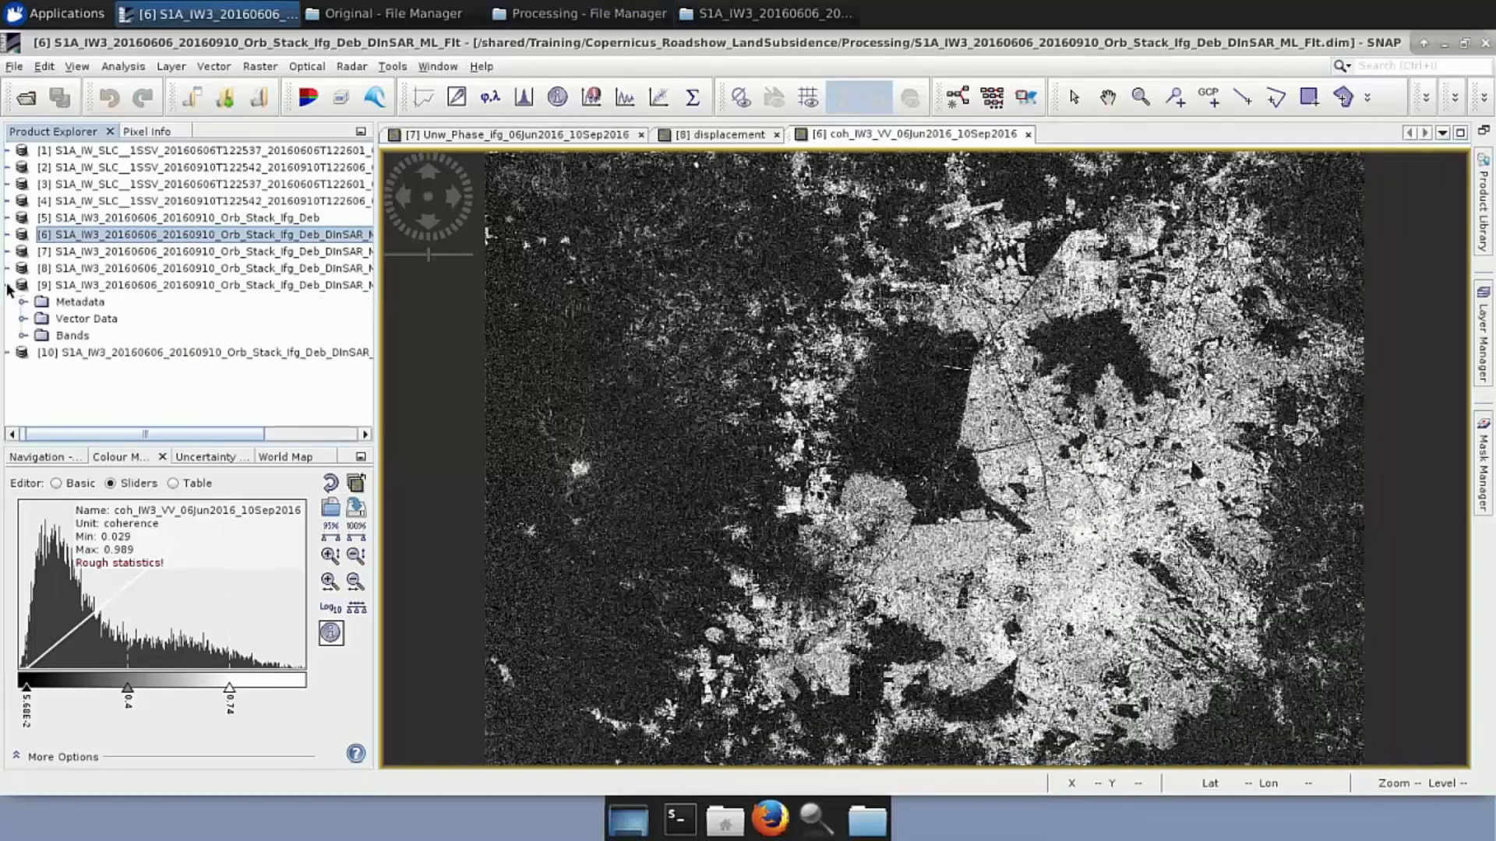
{"action": "left_click_drag", "start_coordinate": [28, 434], "coordinate": [2, 434]}
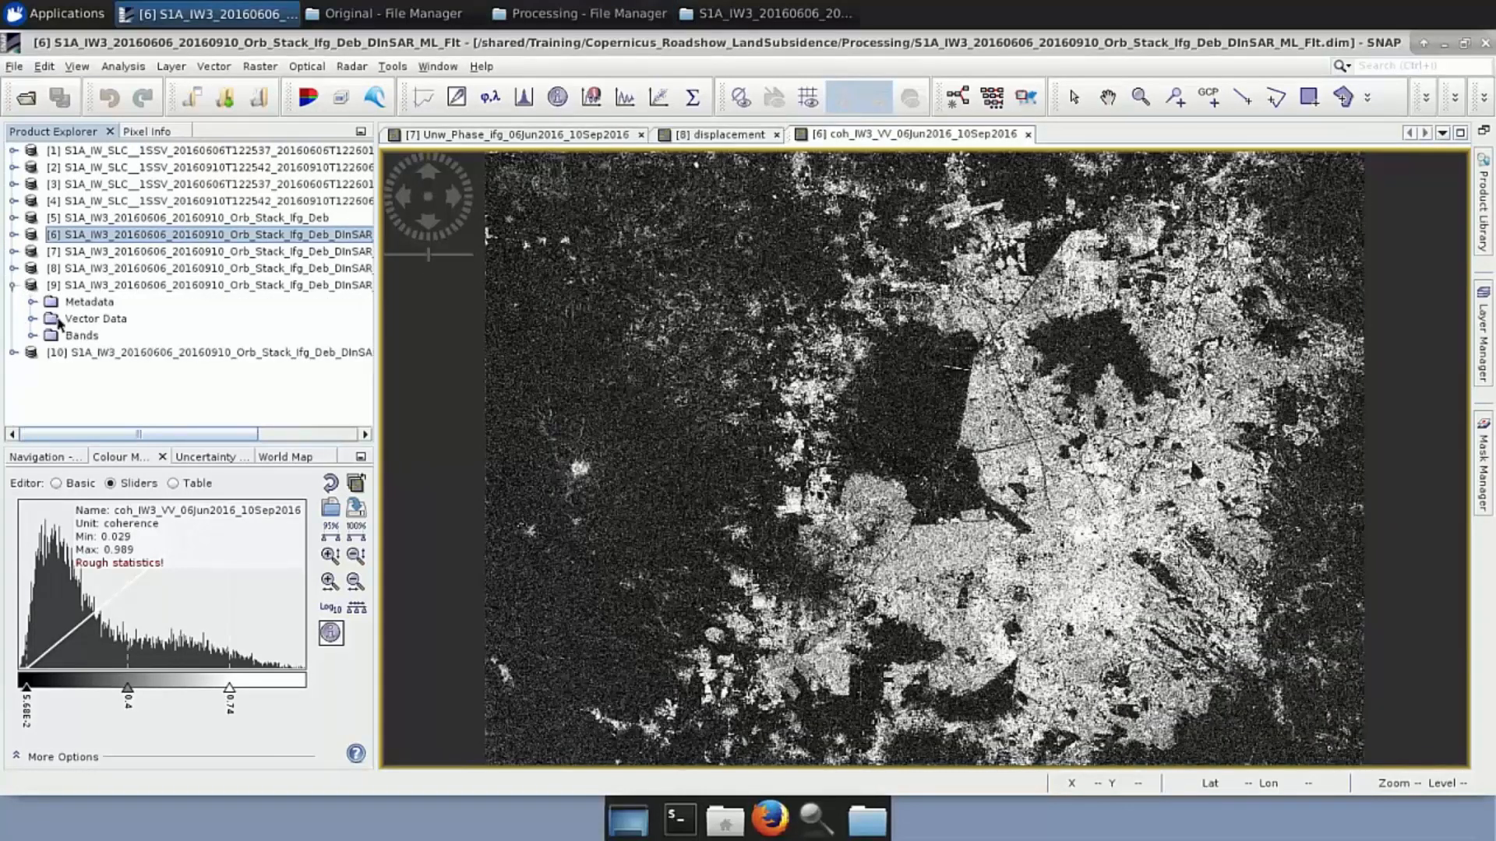
{"action": "left_click", "coordinate": [32, 336]}
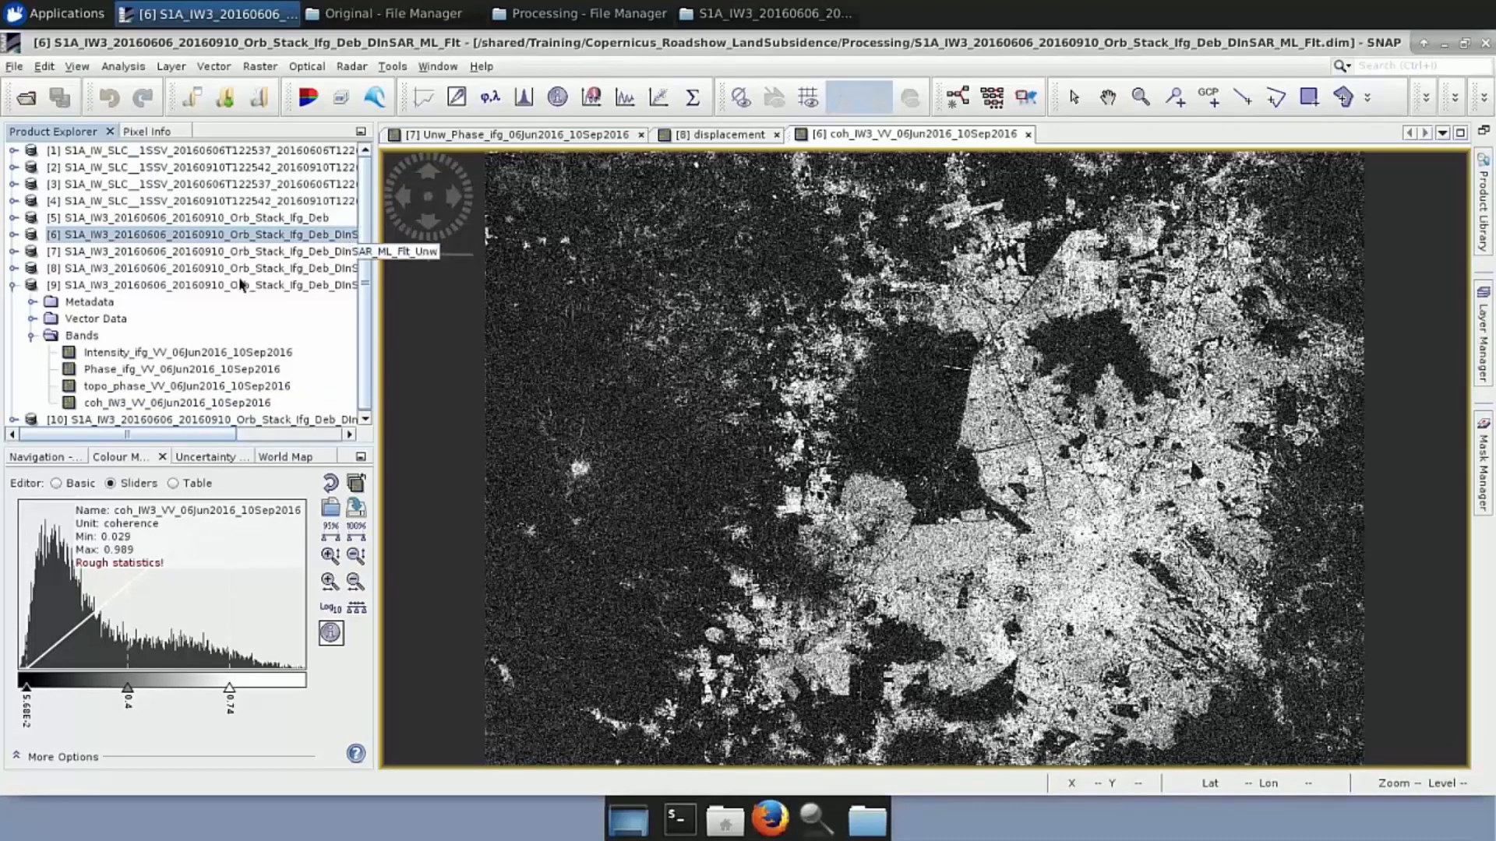
{"action": "double_click", "coordinate": [176, 403]}
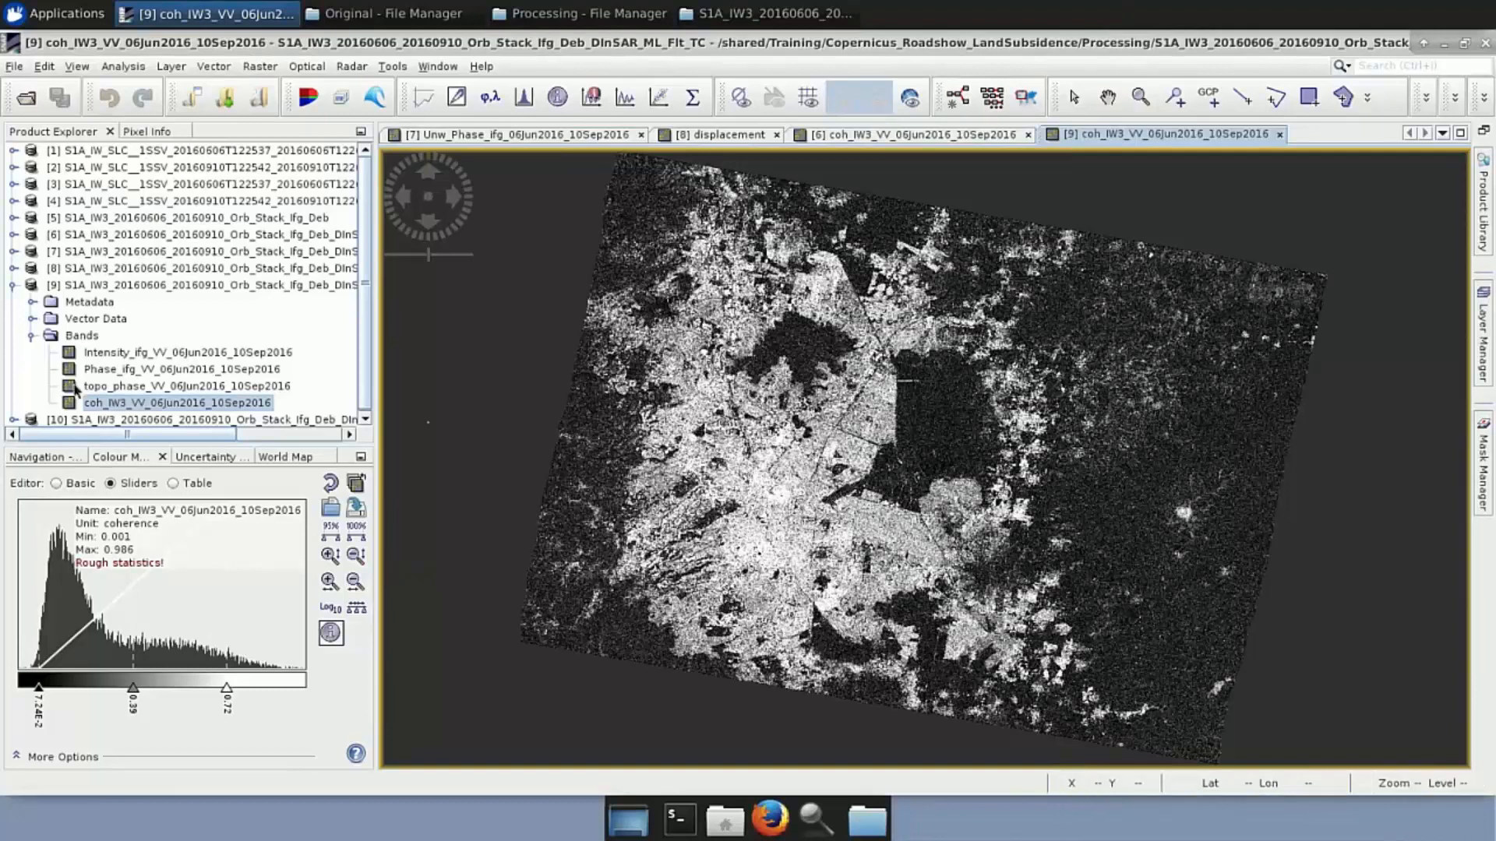
Display product [10]'s displacement_VV band, which spans -0.104 to 0.066 metres
{"action": "left_click", "coordinate": [13, 419]}
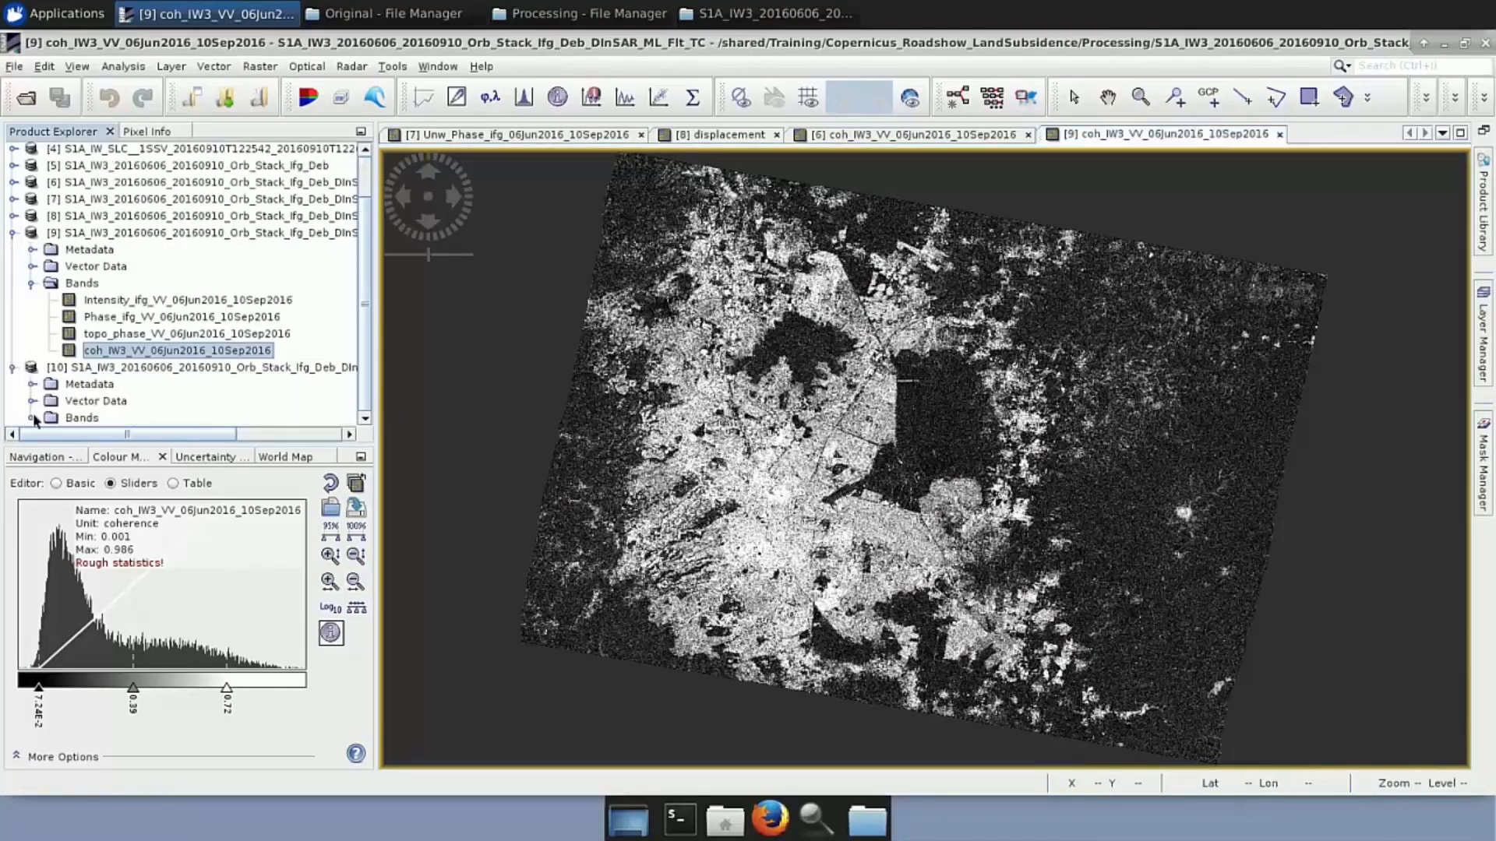
{"action": "left_click", "coordinate": [33, 418]}
{"action": "double_click", "coordinate": [102, 418]}
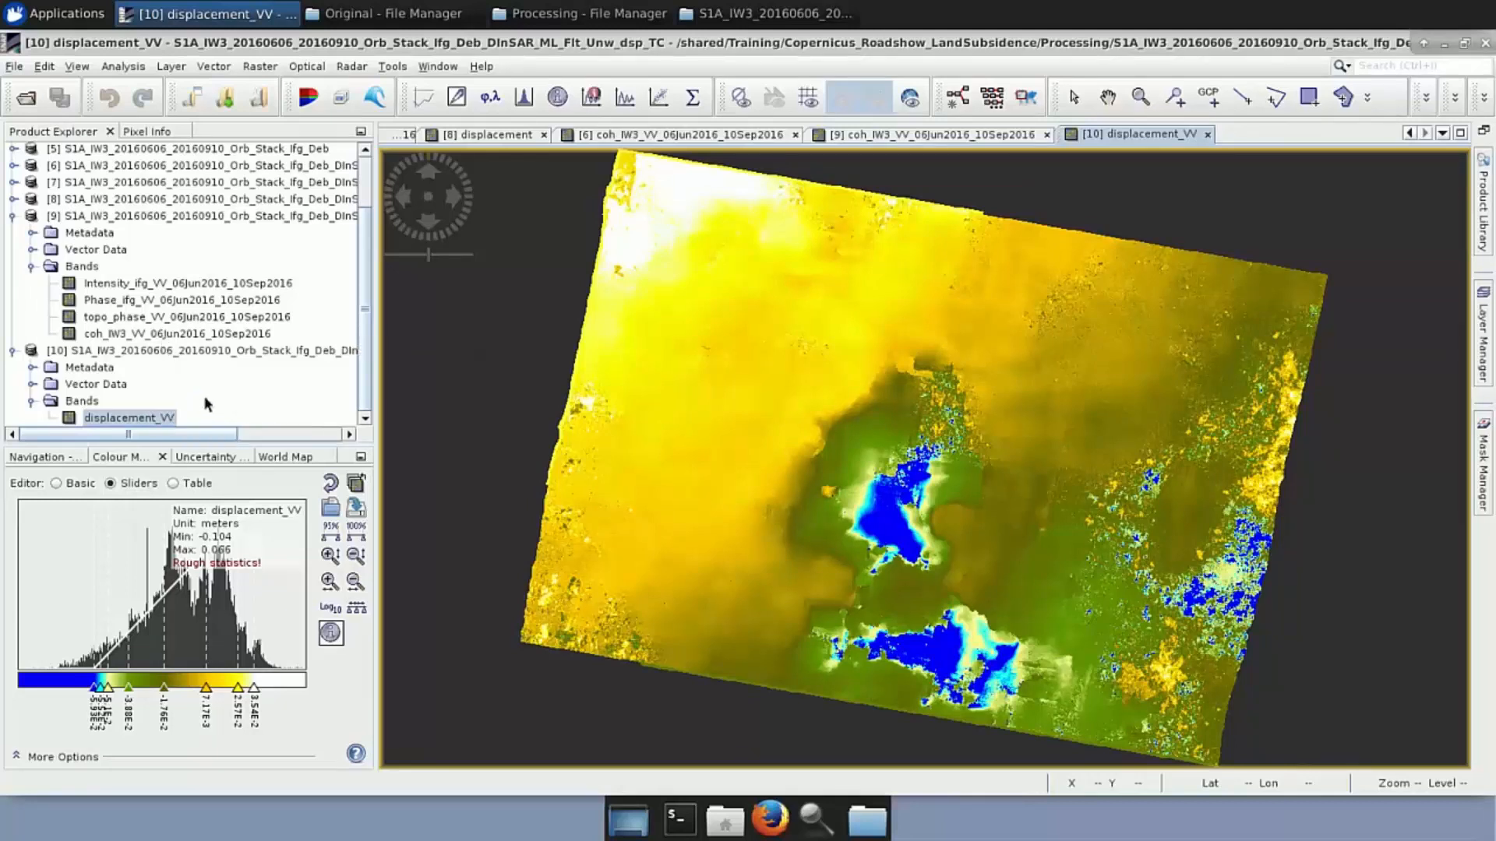
Collapse products [9] and [10] and close all five displacement, phase and coherence image views
{"action": "left_click", "coordinate": [12, 219]}
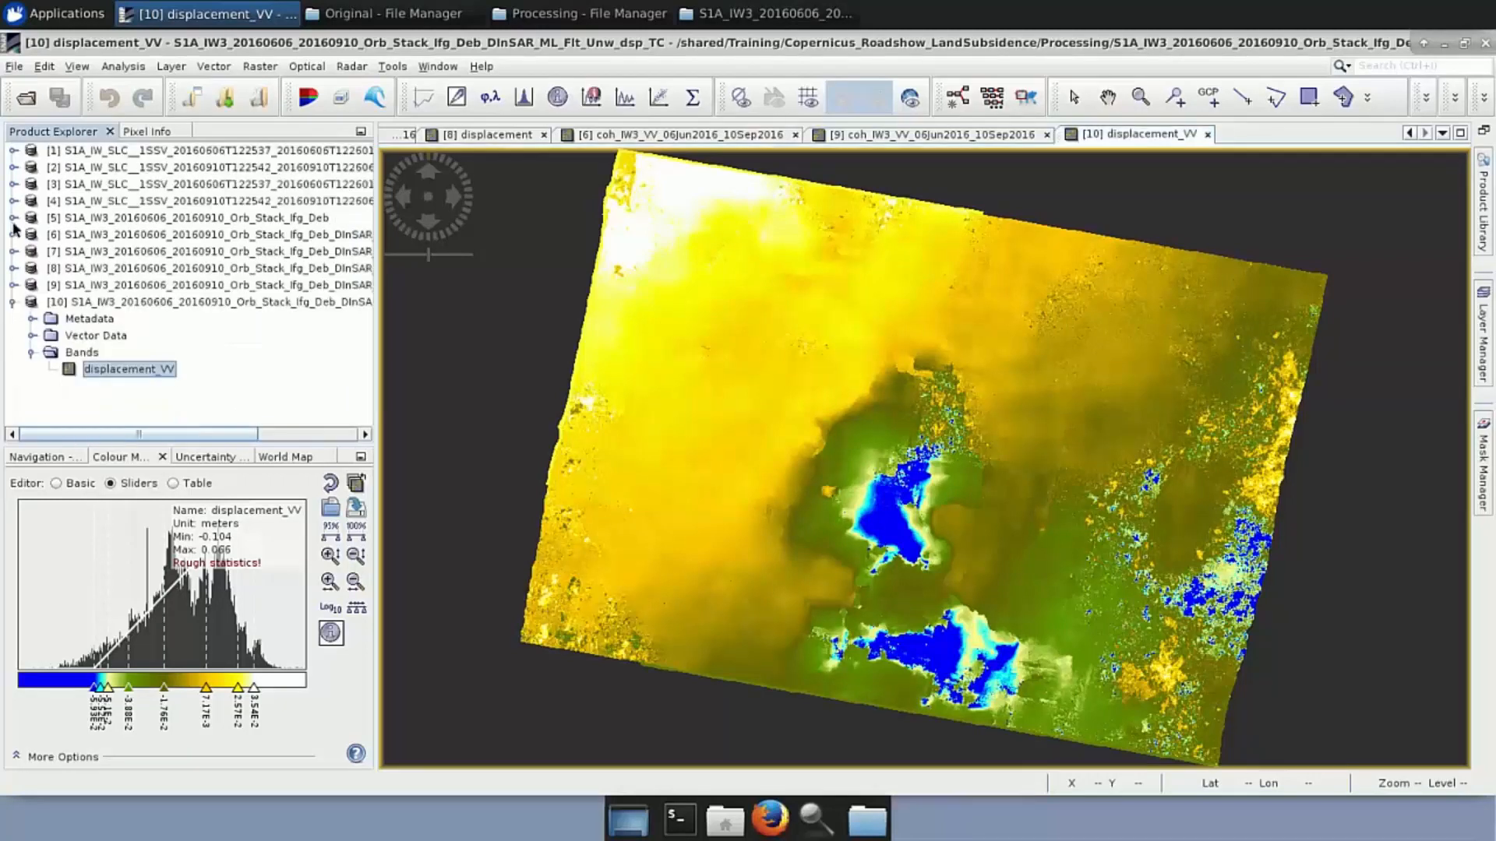
{"action": "left_click", "coordinate": [12, 303]}
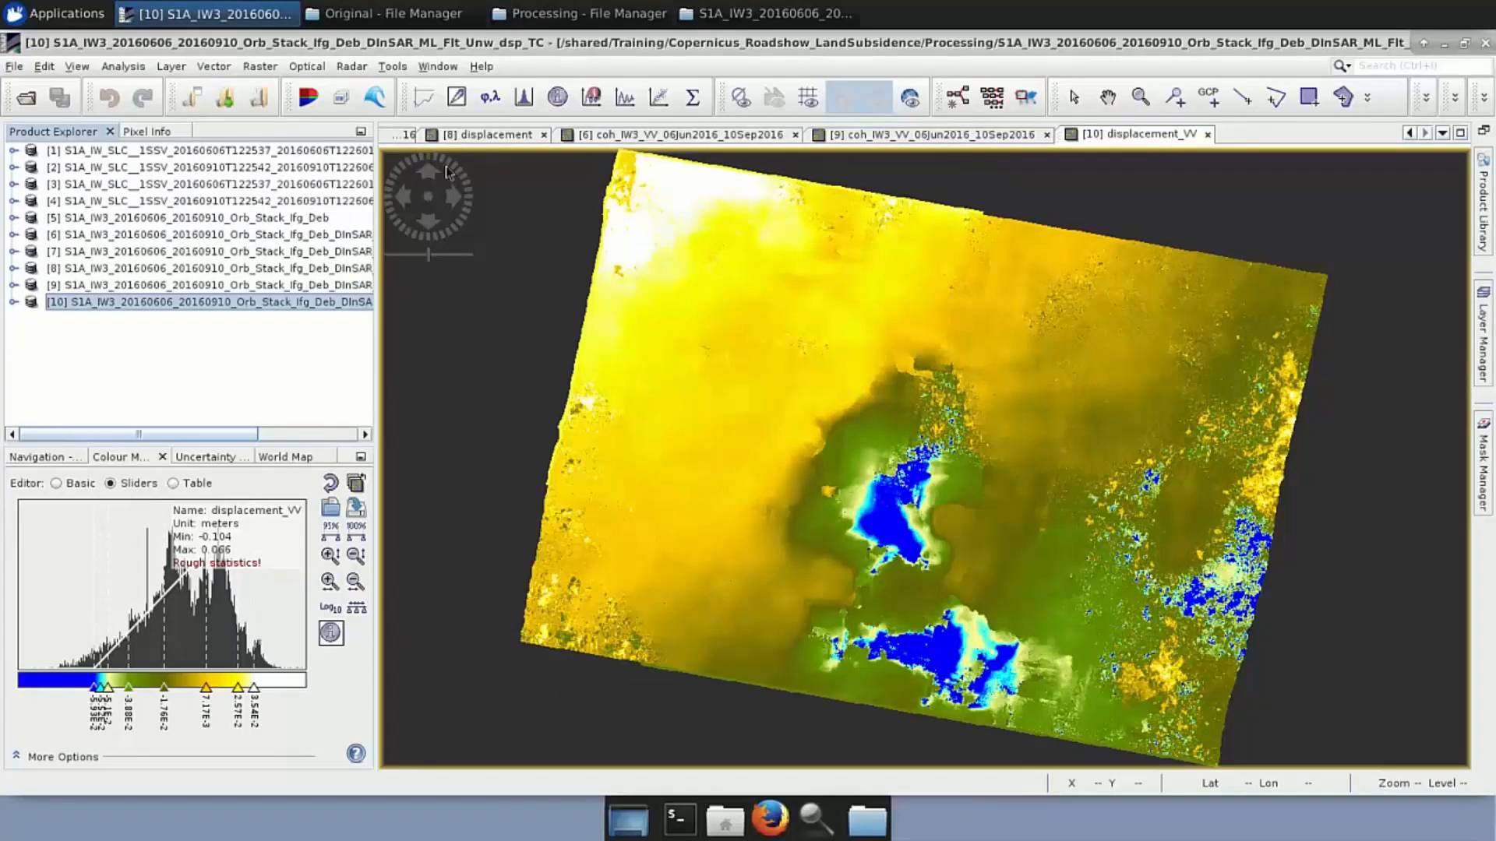
{"action": "left_click", "coordinate": [545, 136]}
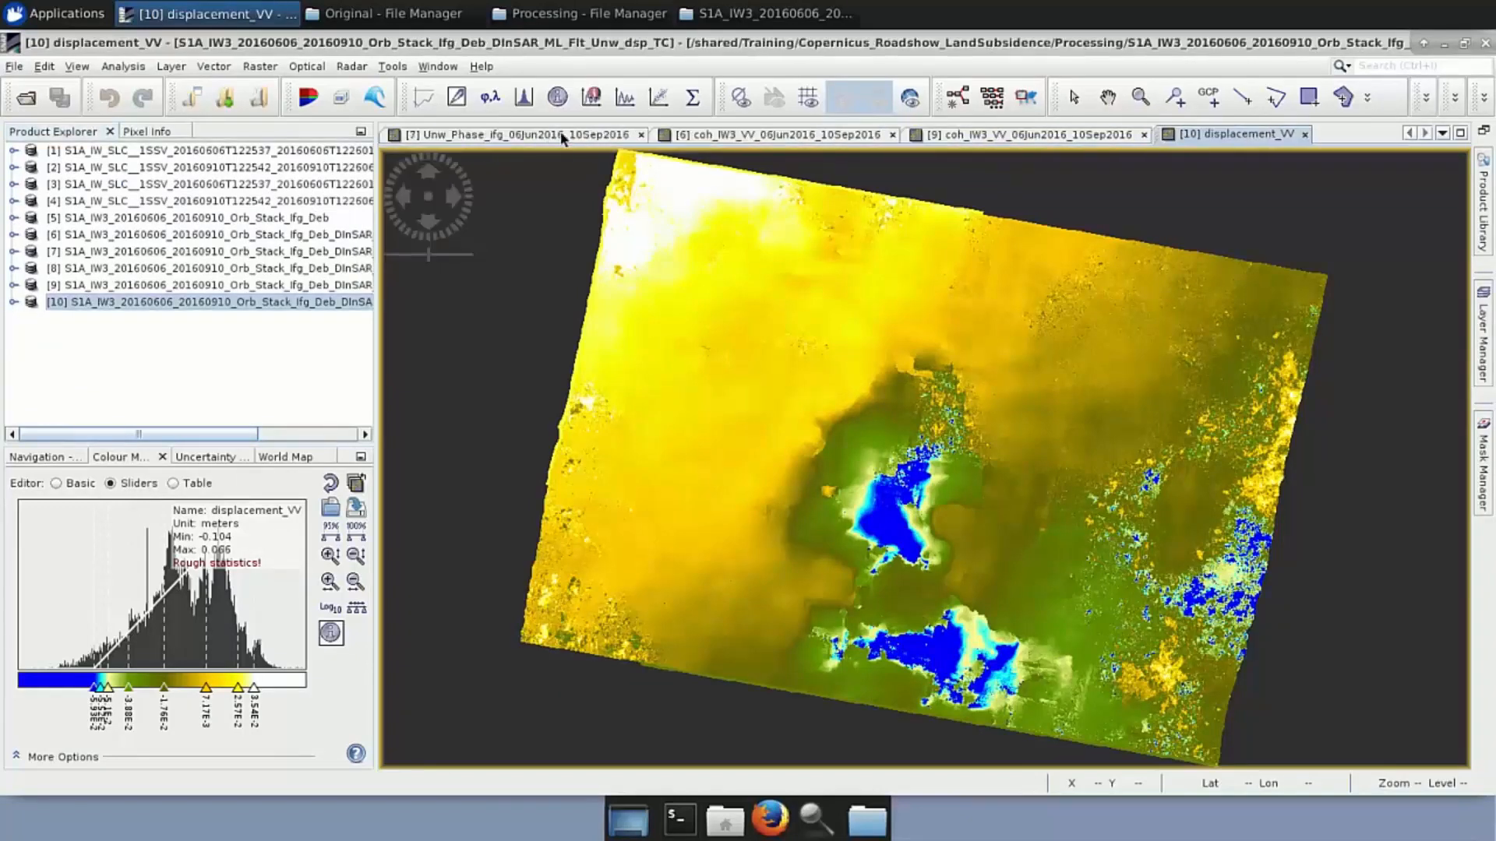
{"action": "left_click", "coordinate": [641, 136]}
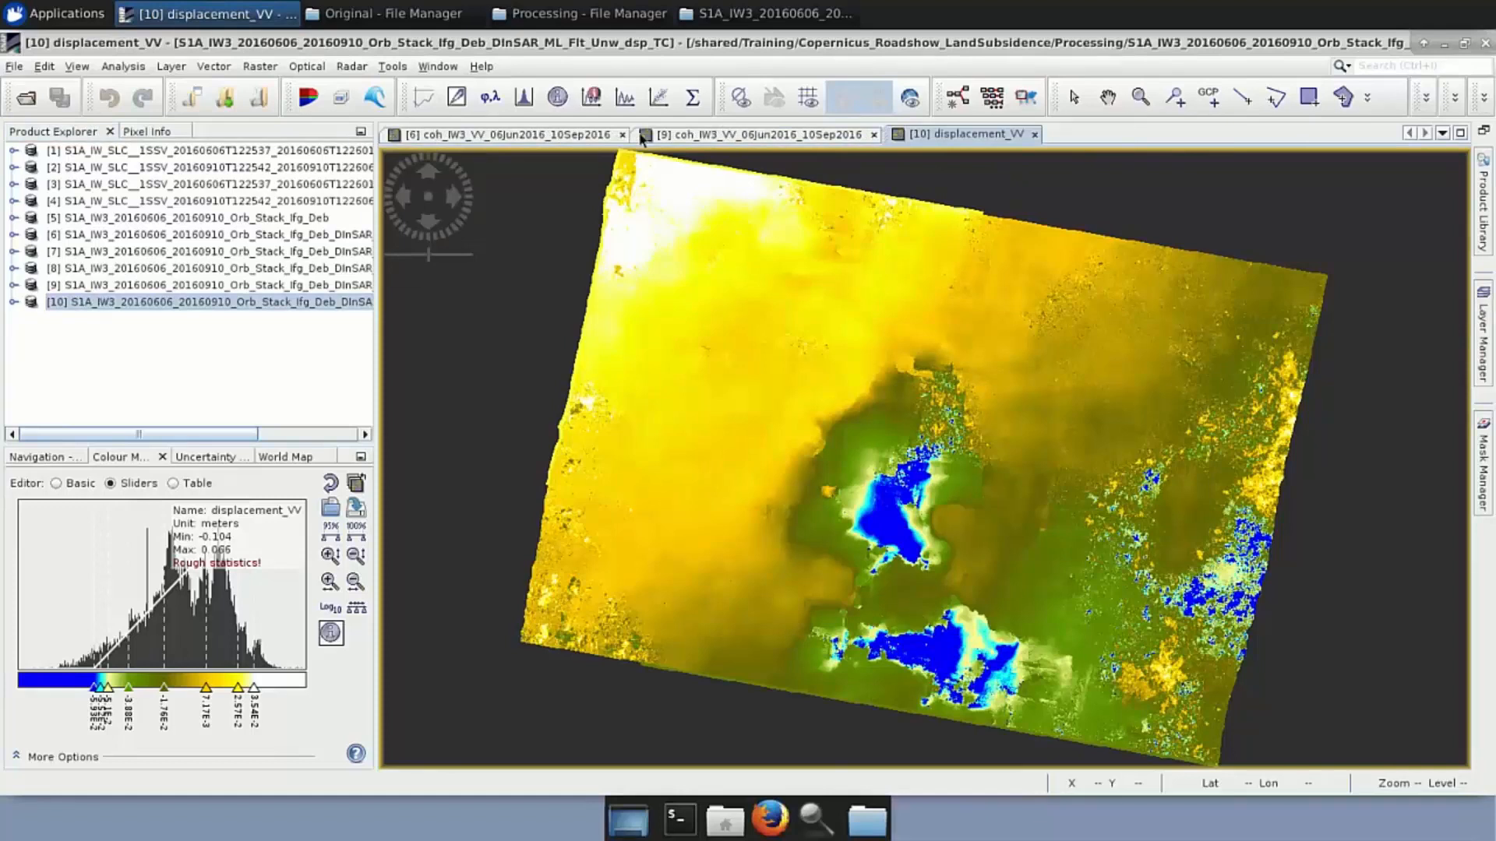
{"action": "left_click", "coordinate": [623, 135]}
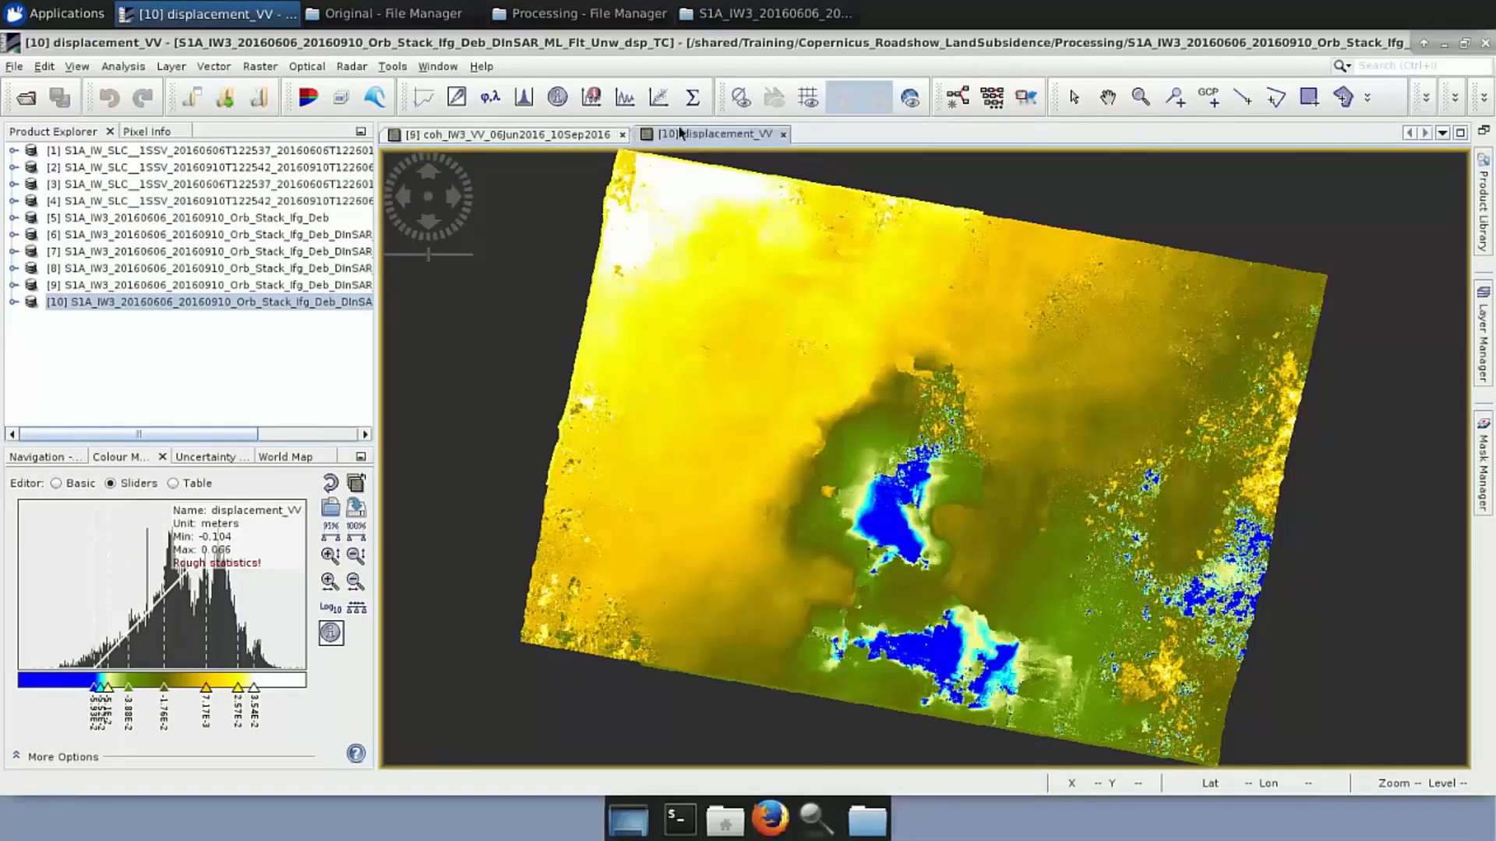
{"action": "left_click", "coordinate": [622, 135]}
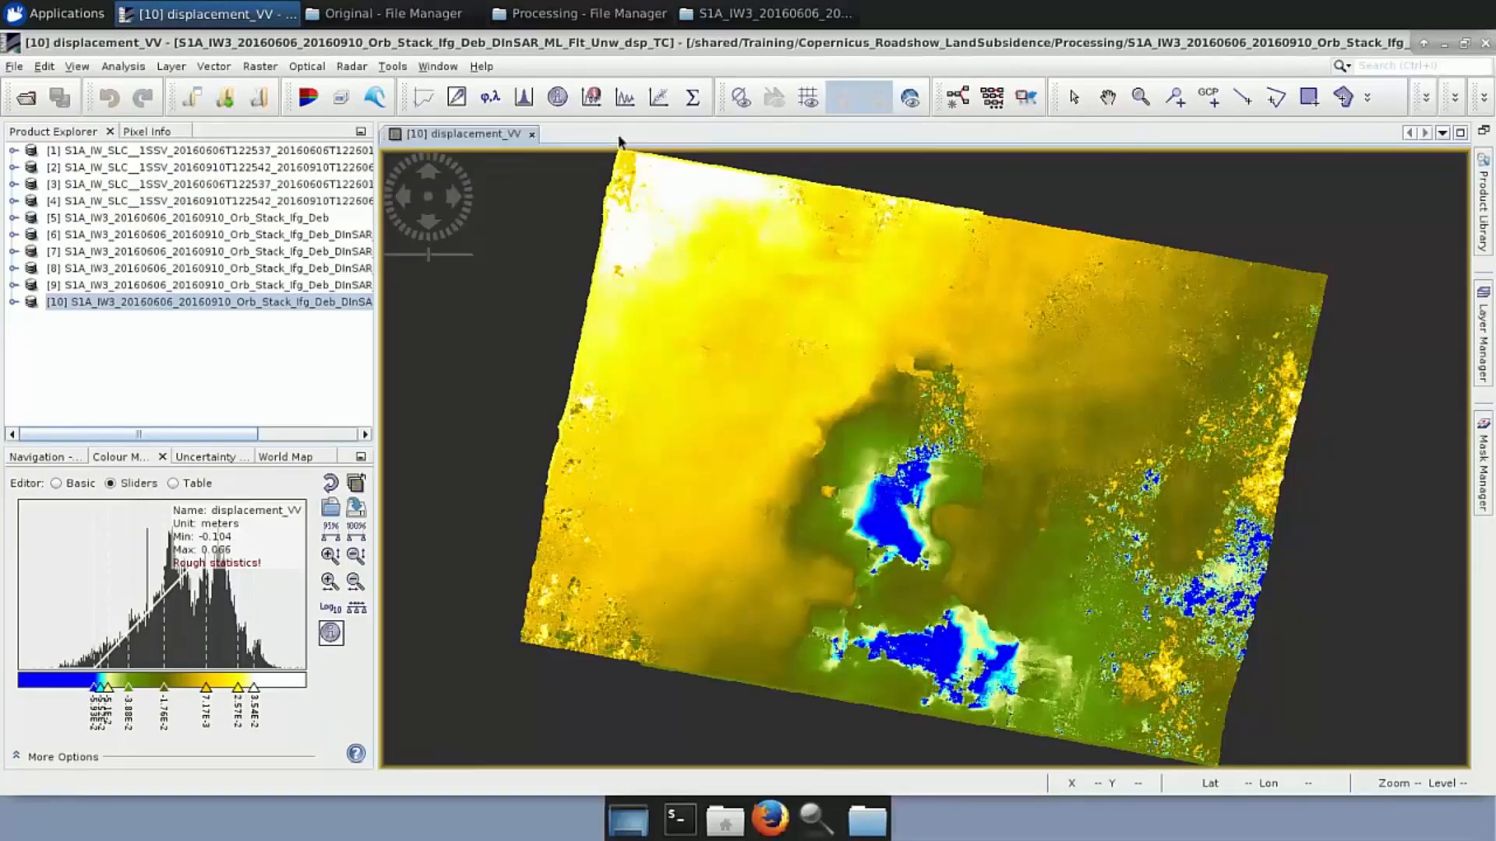
{"action": "left_click", "coordinate": [533, 134]}
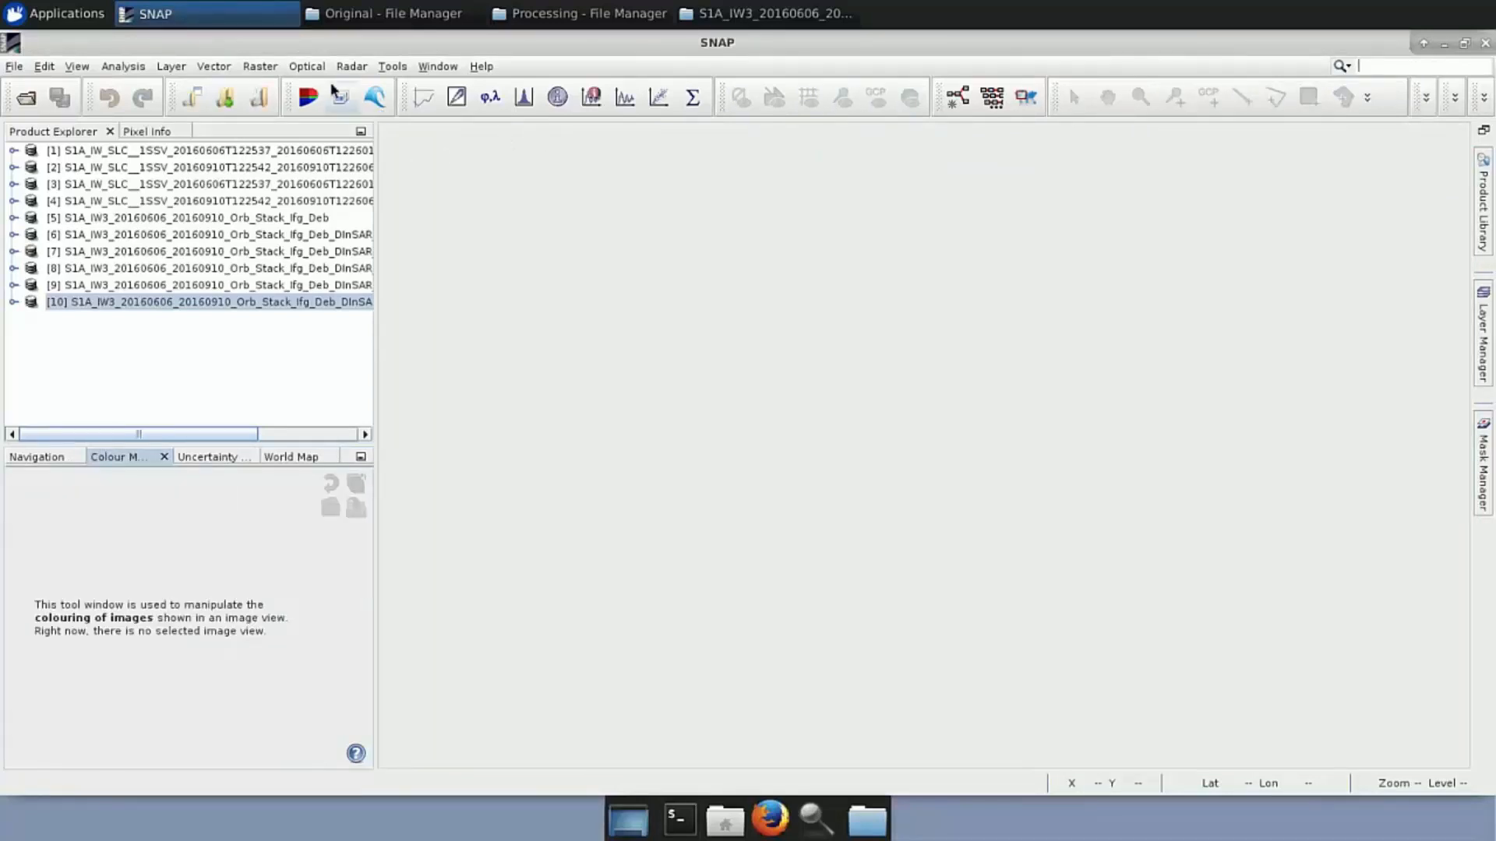
Open Create Stack and add all currently opened products to its input list
{"action": "left_click", "coordinate": [348, 68]}
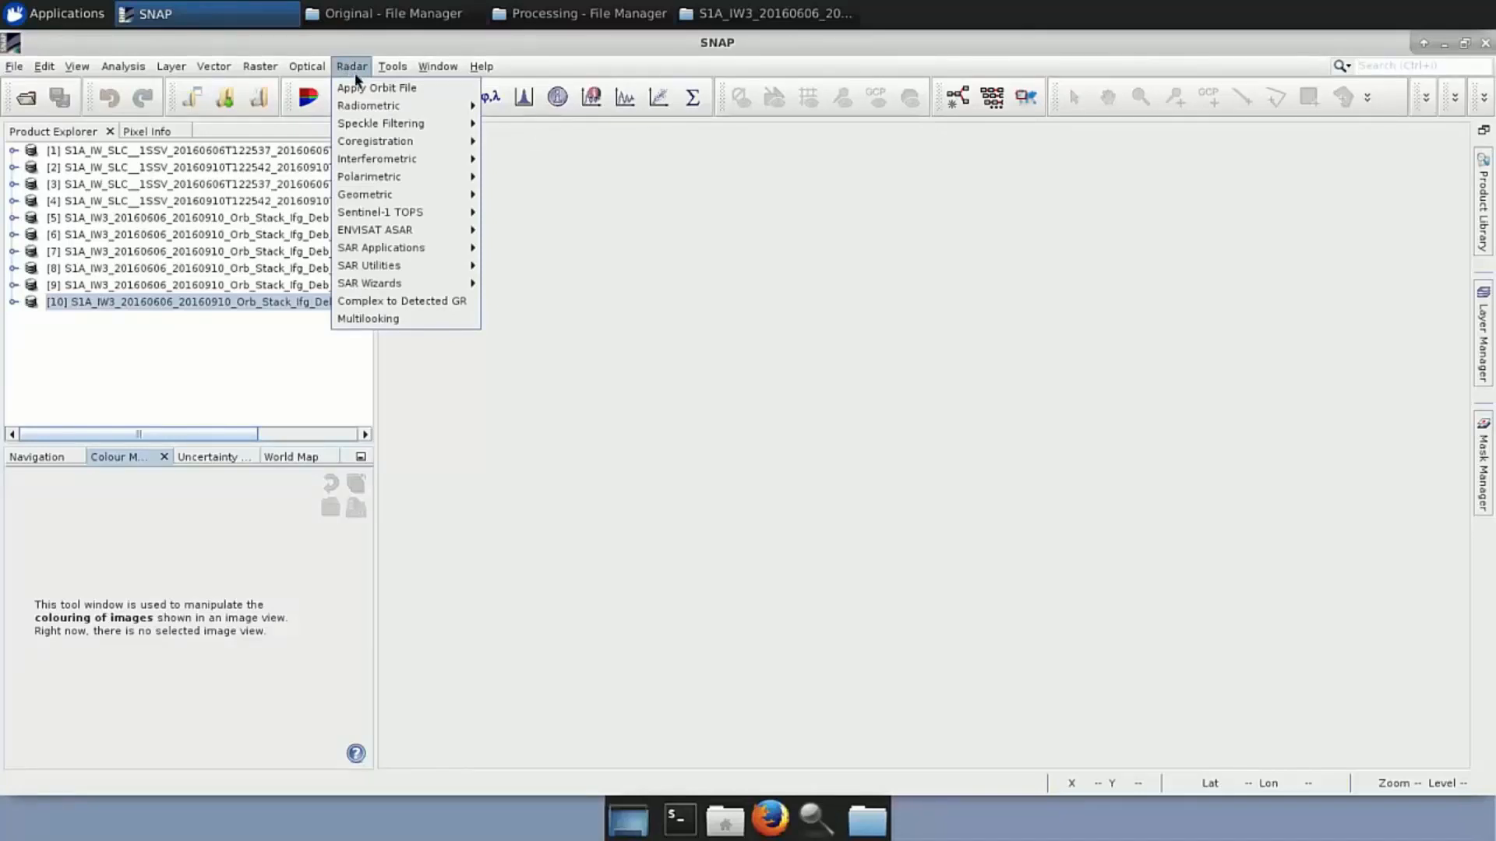
{"action": "mouse_move", "coordinate": [383, 143]}
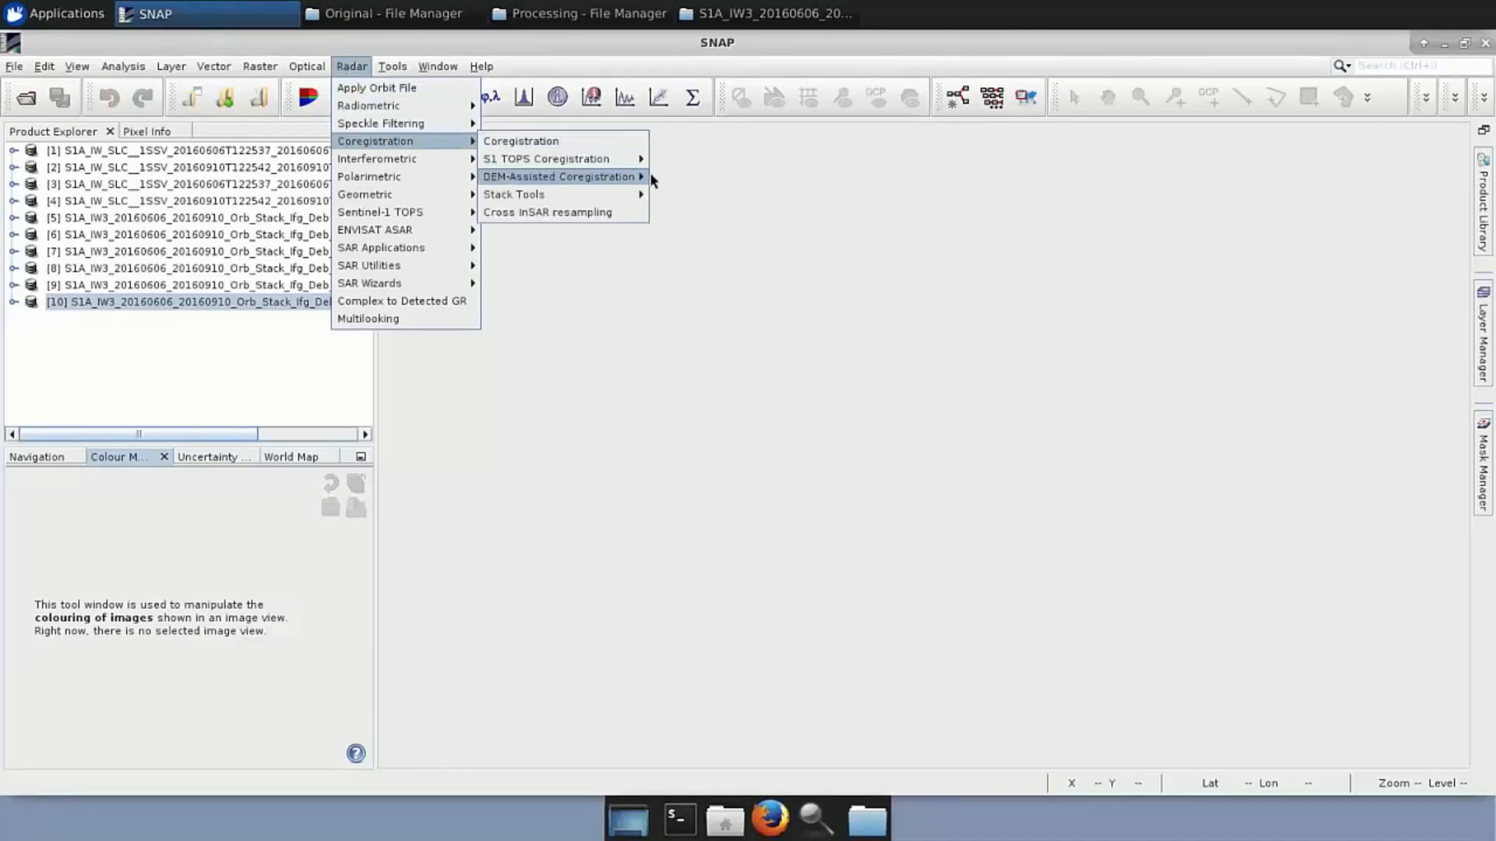
{"action": "mouse_move", "coordinate": [644, 194]}
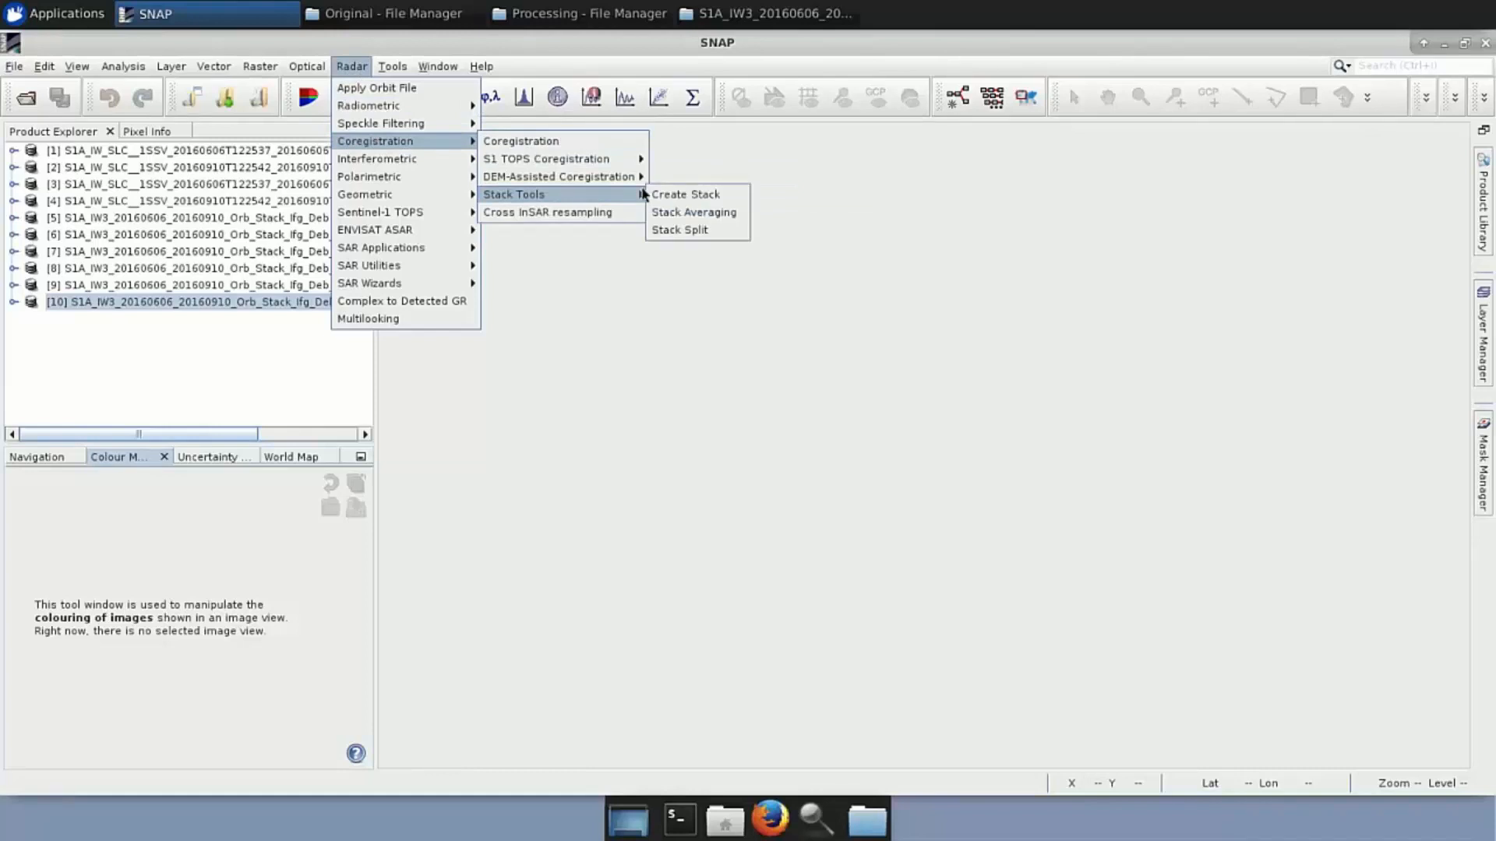
{"action": "left_click", "coordinate": [696, 201]}
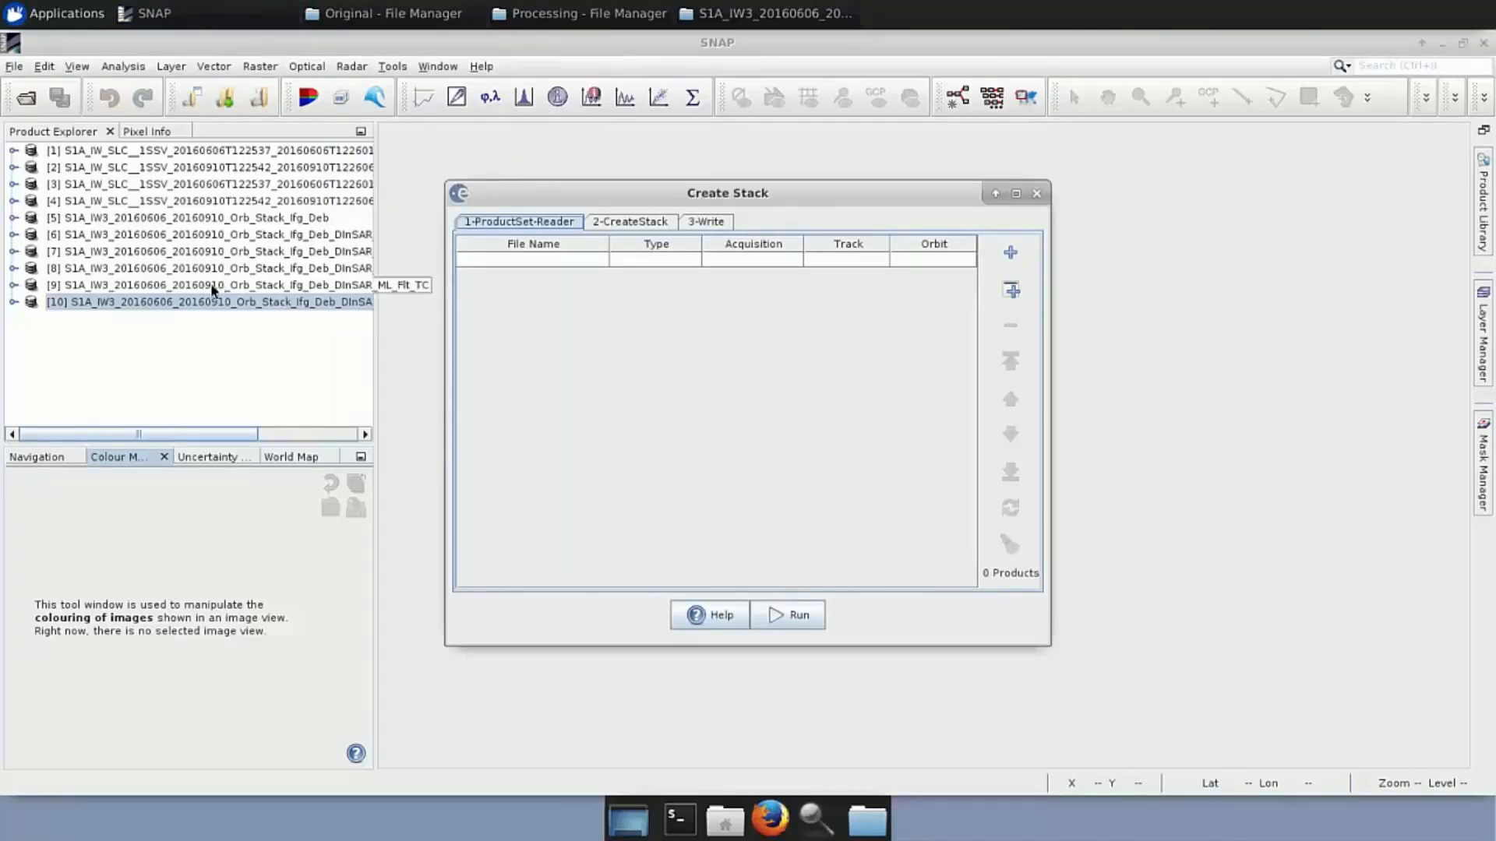
{"action": "left_click_drag", "start_coordinate": [574, 194], "coordinate": [694, 175]}
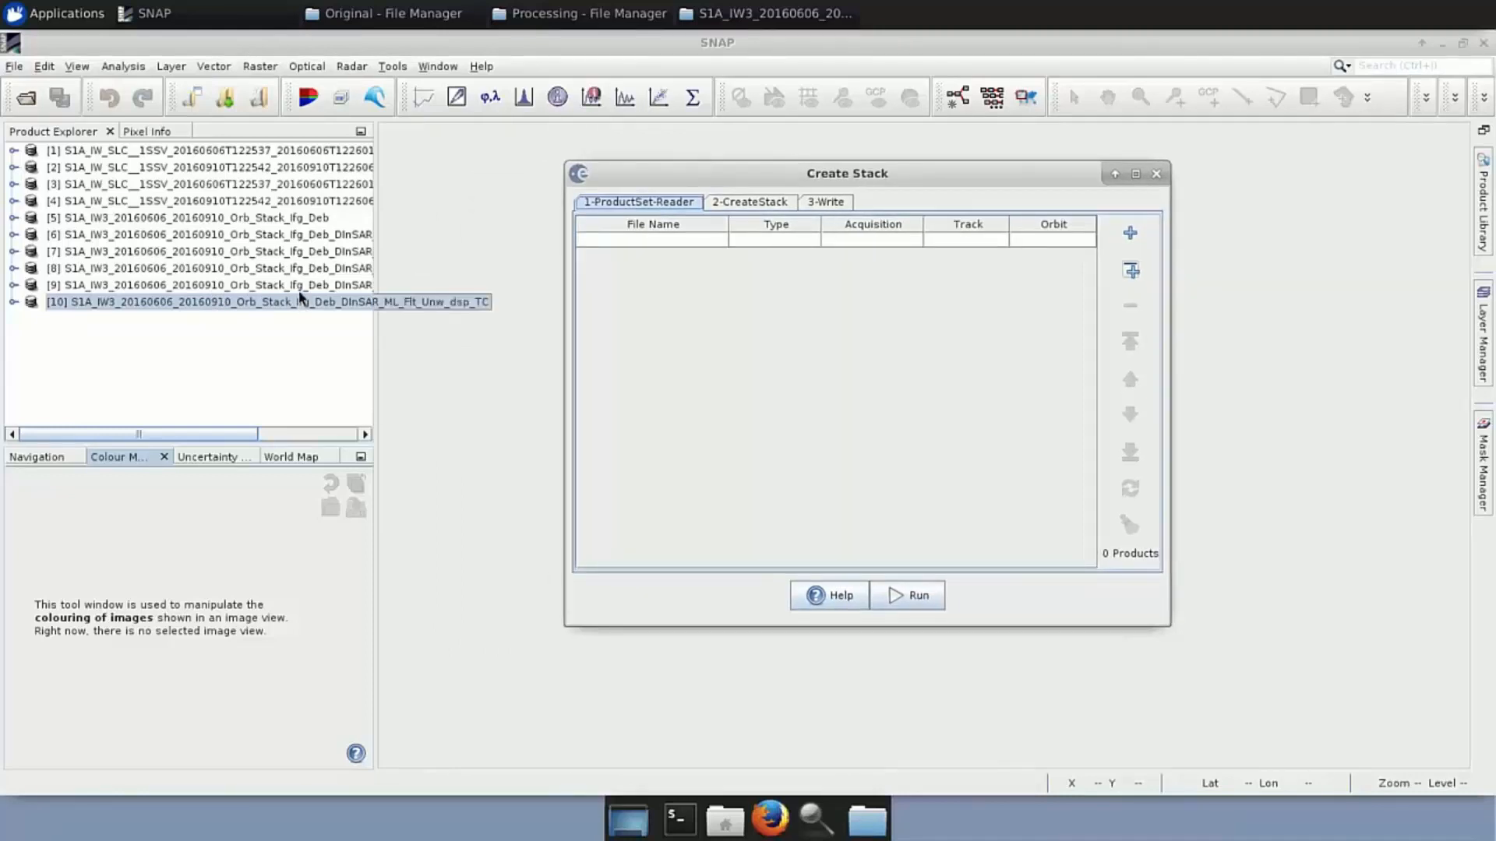
{"action": "left_click", "coordinate": [1130, 238]}
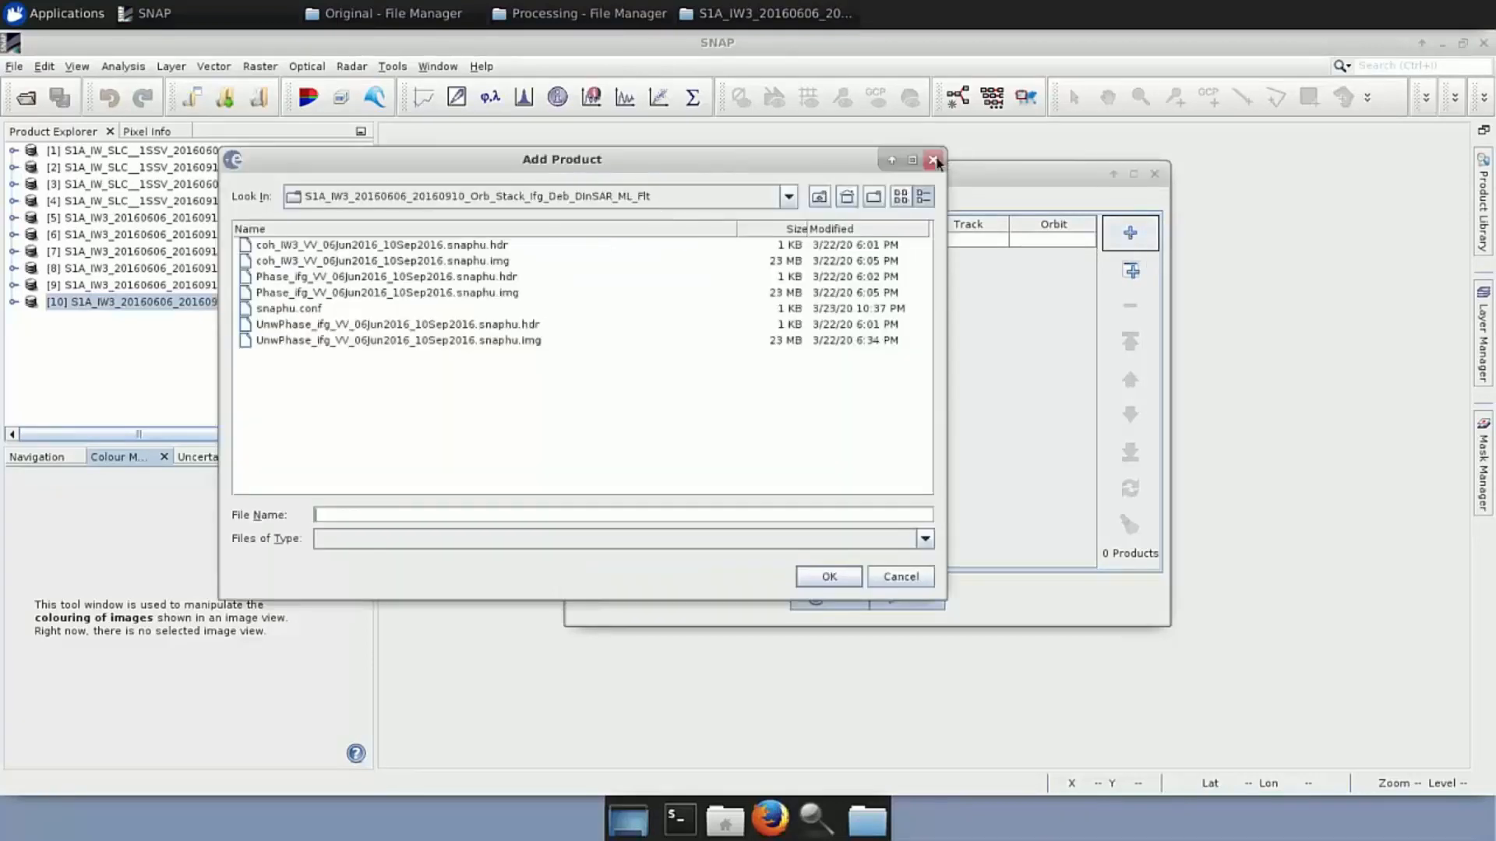
{"action": "left_click", "coordinate": [933, 159]}
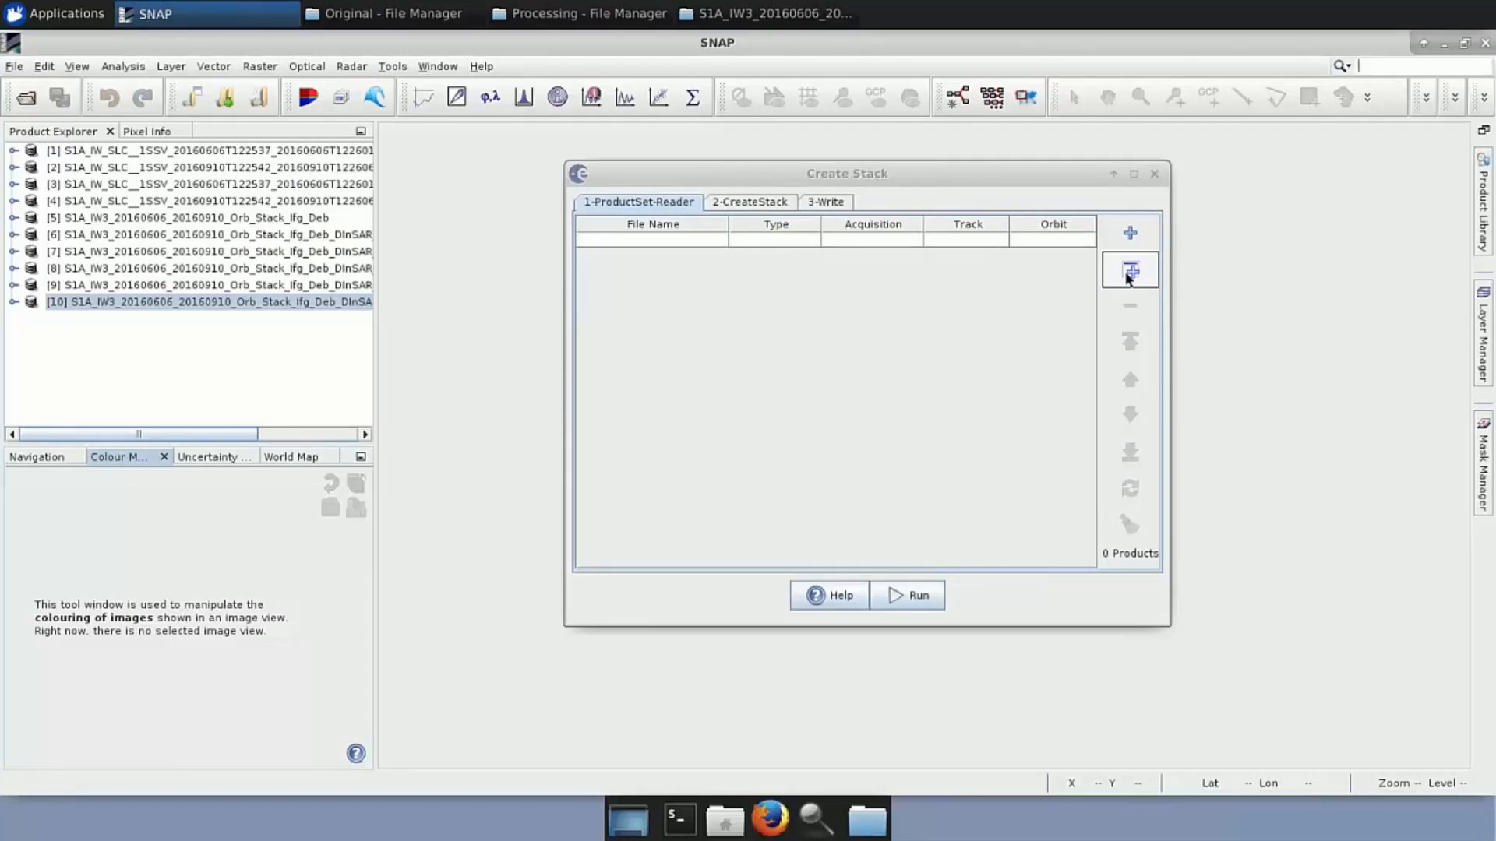
{"action": "left_click", "coordinate": [1129, 274]}
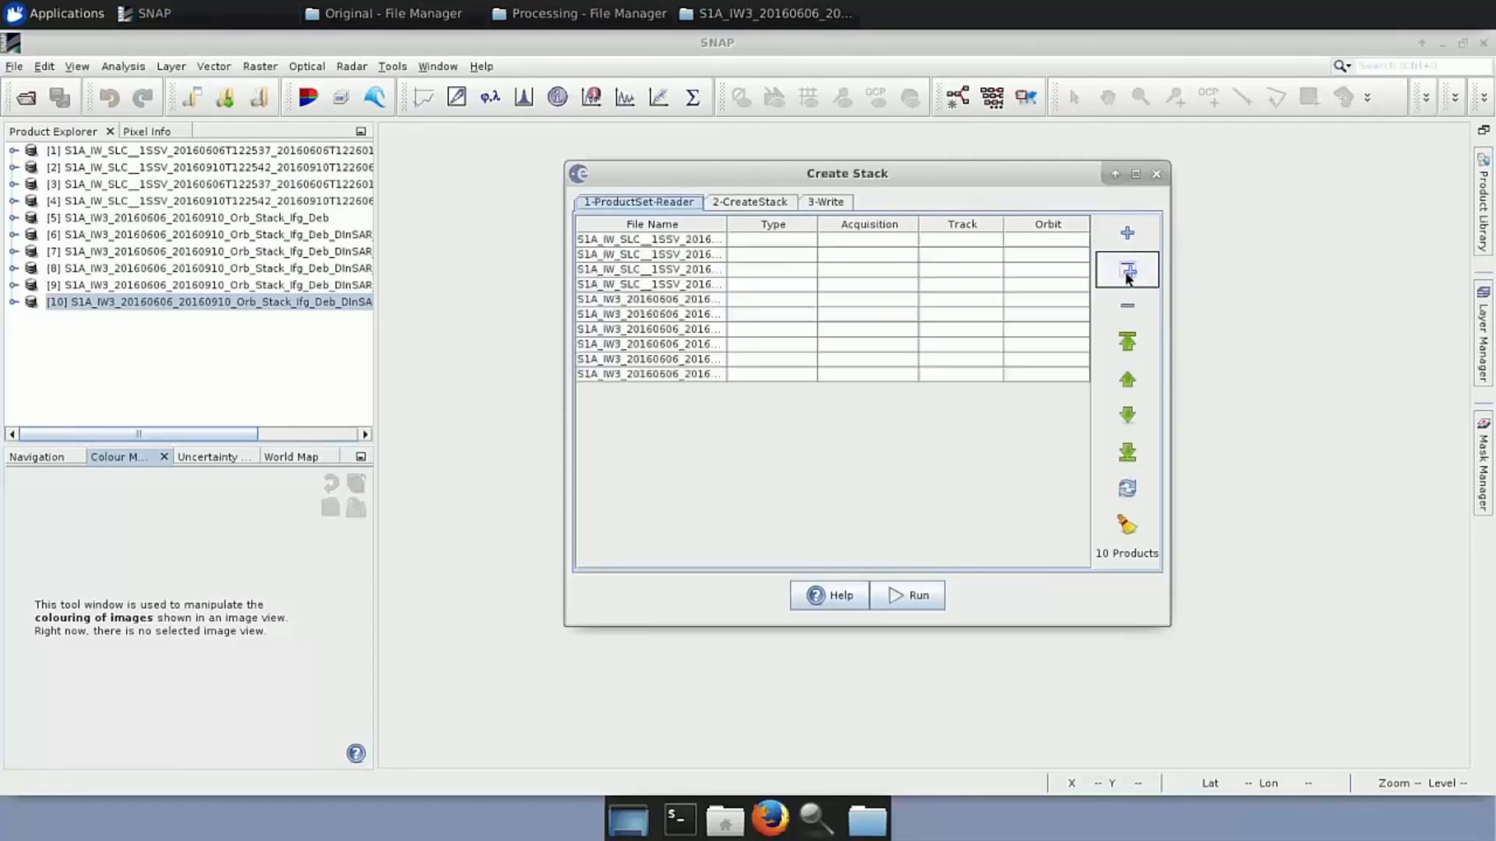
Remove the first eight products, widen the File Name column, and refresh the product details
{"action": "left_click", "coordinate": [717, 240]}
{"action": "key", "text": "shift+Down"}
{"action": "key", "text": "shift+Down"}
{"action": "key", "text": "shift+Down"}
{"action": "key", "text": "shift+Down"}
{"action": "key", "text": "shift+Down"}
{"action": "key", "text": "shift+Down"}
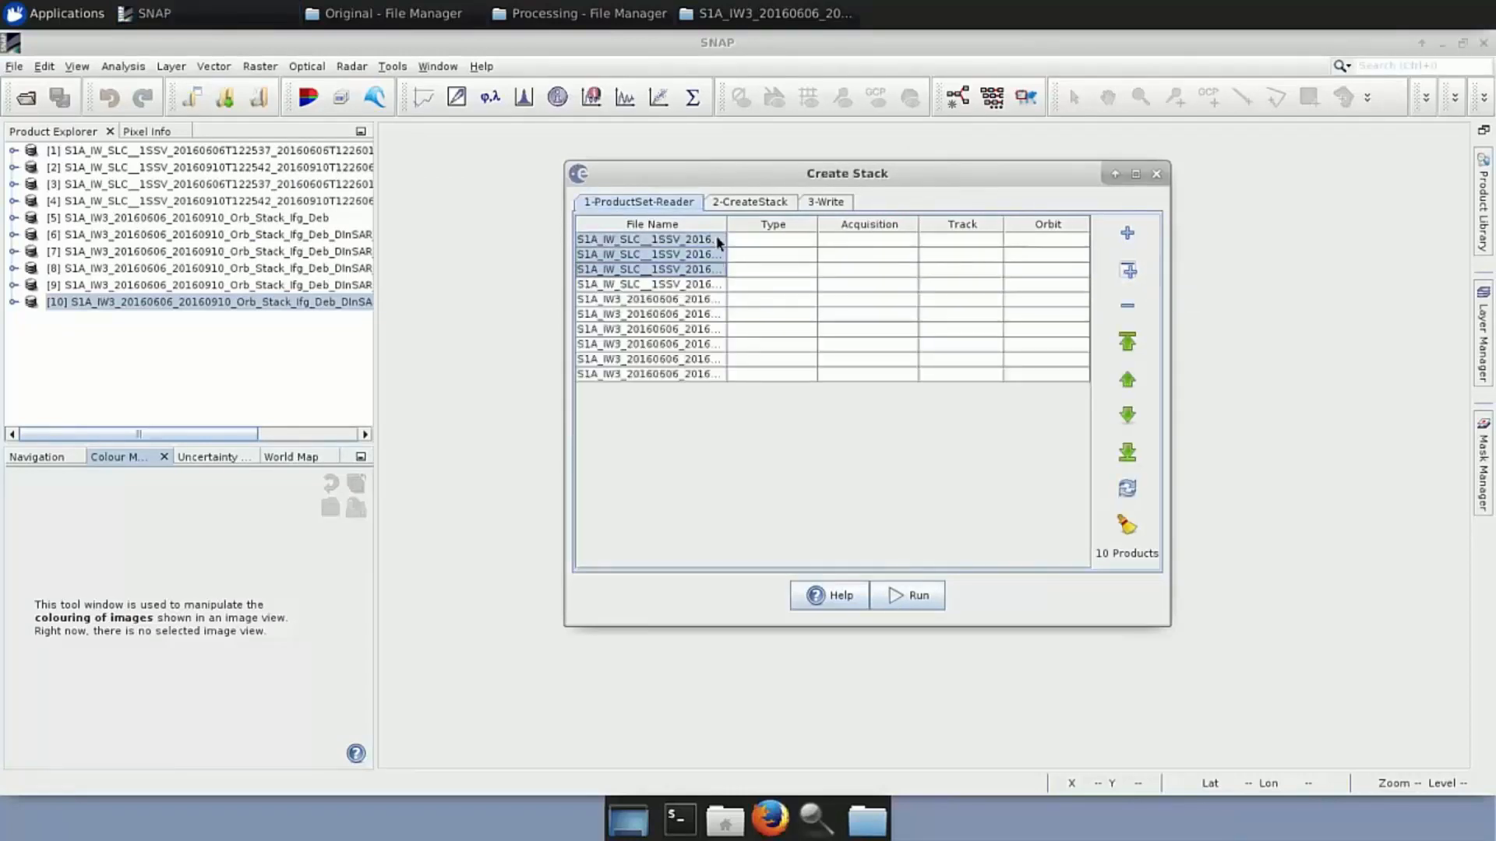
{"action": "key", "text": "shift+Down"}
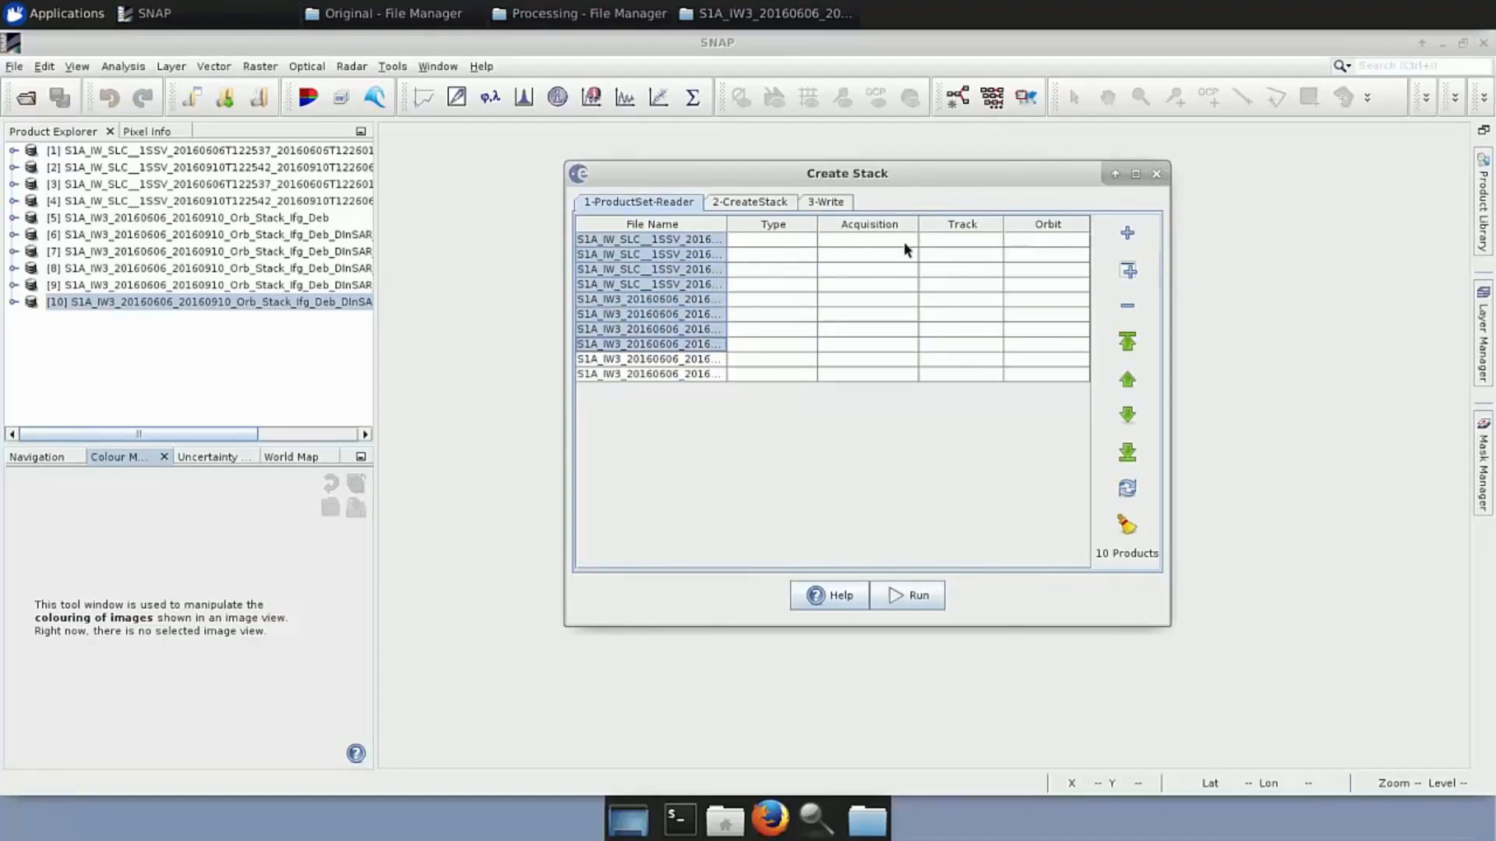
{"action": "left_click", "coordinate": [1116, 304]}
{"action": "left_click_drag", "start_coordinate": [720, 225], "coordinate": [784, 254]}
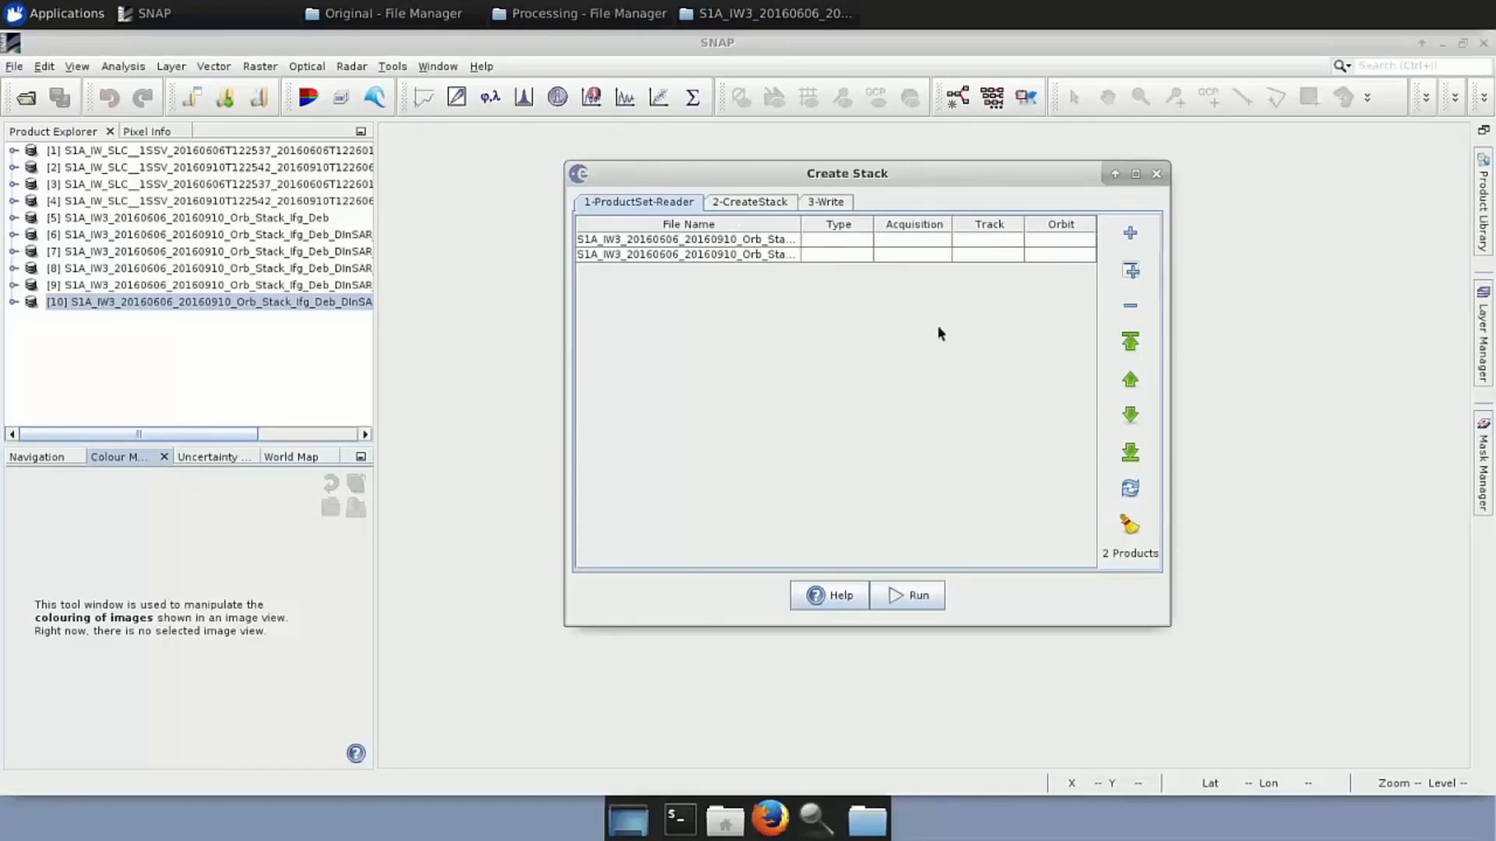
{"action": "left_click", "coordinate": [1116, 488]}
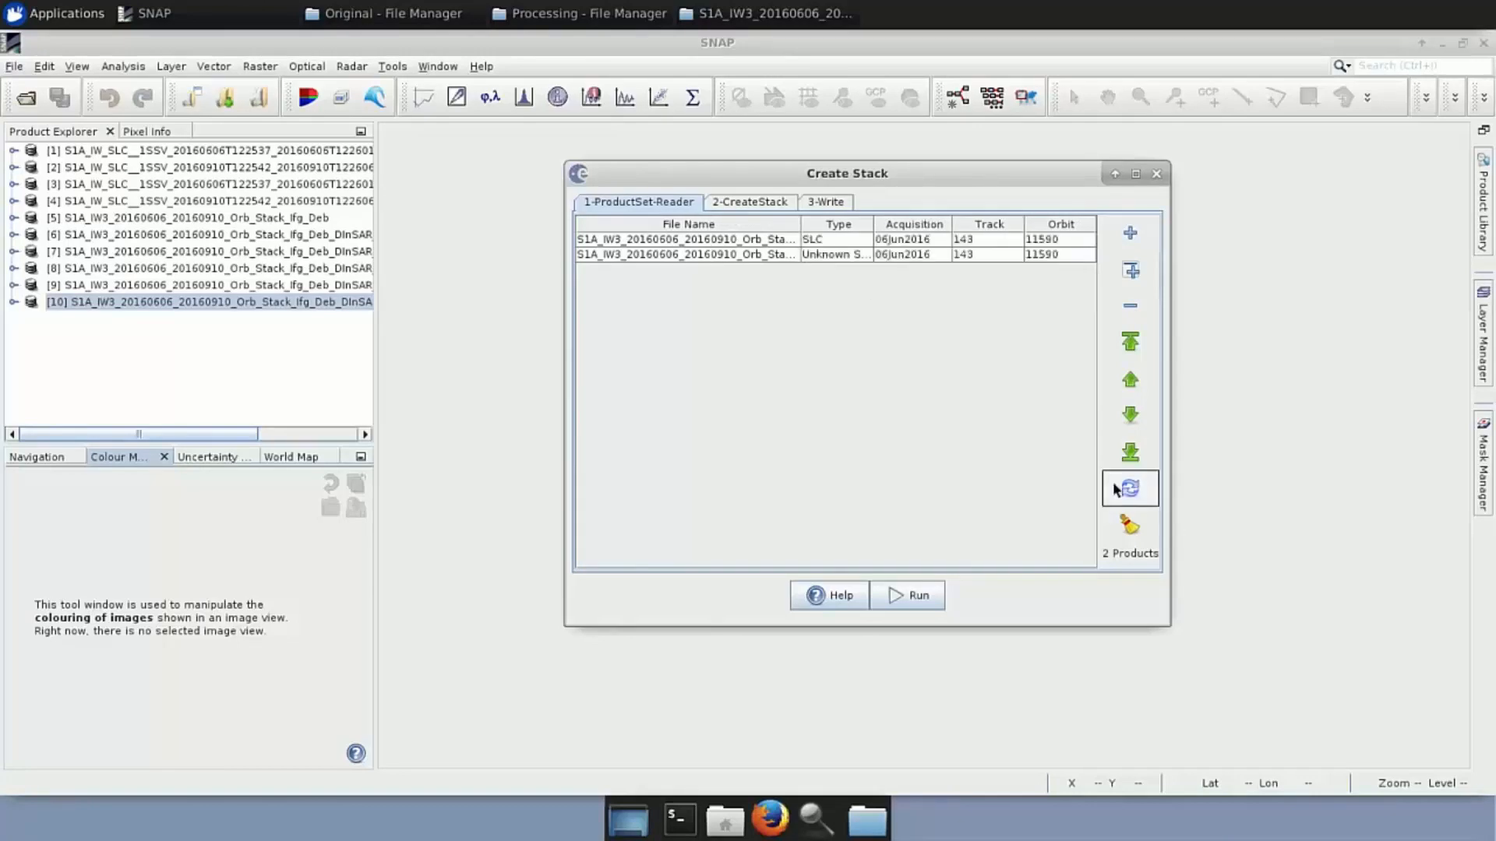
{"action": "left_click", "coordinate": [751, 202]}
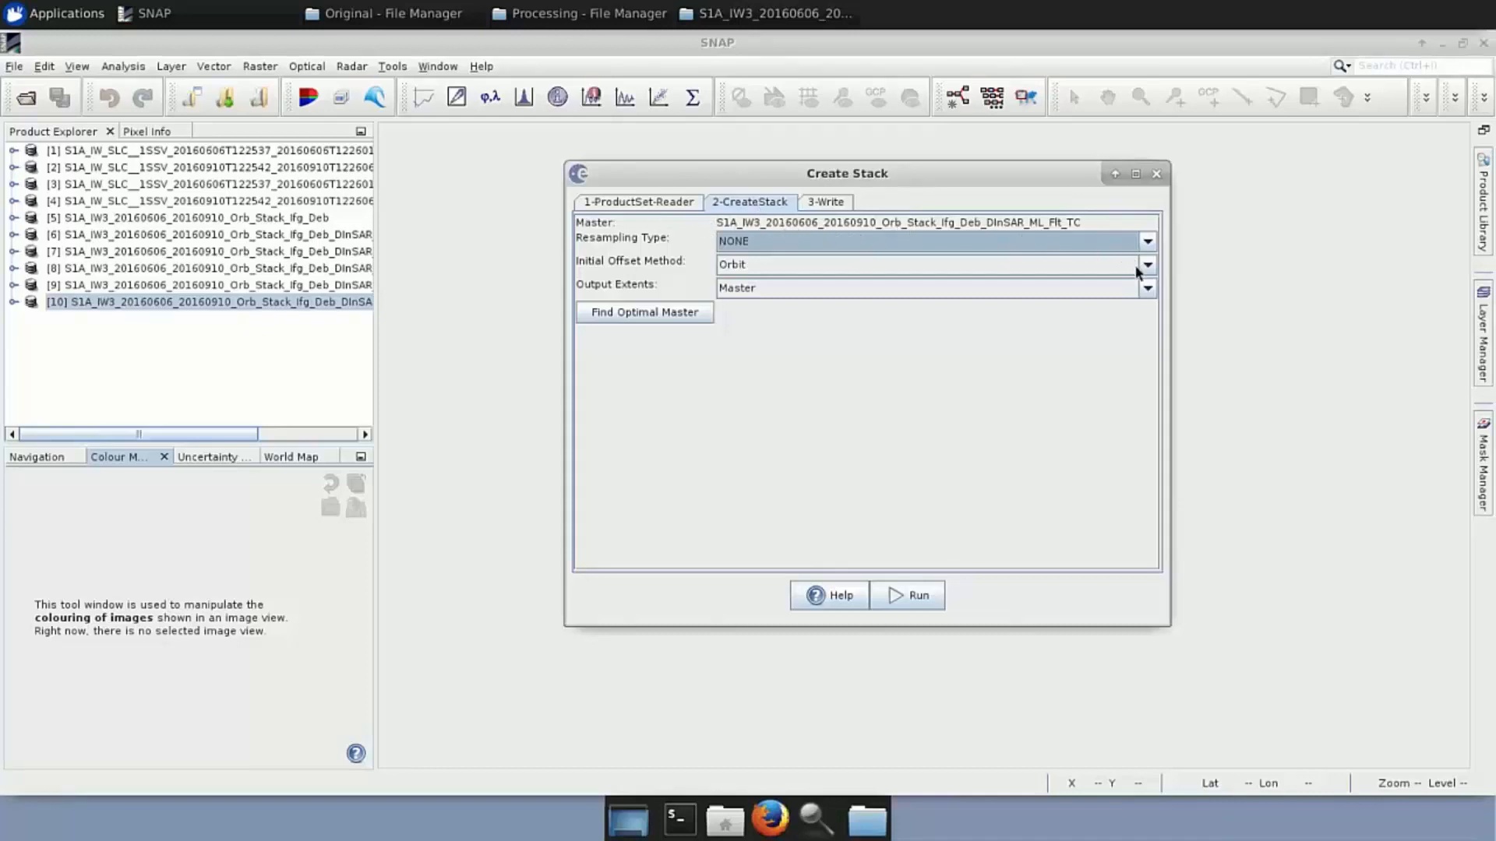
Keep NONE resampling, set Product Geolocation offset, check the _Stack output, then close without running
{"action": "left_click", "coordinate": [1150, 243]}
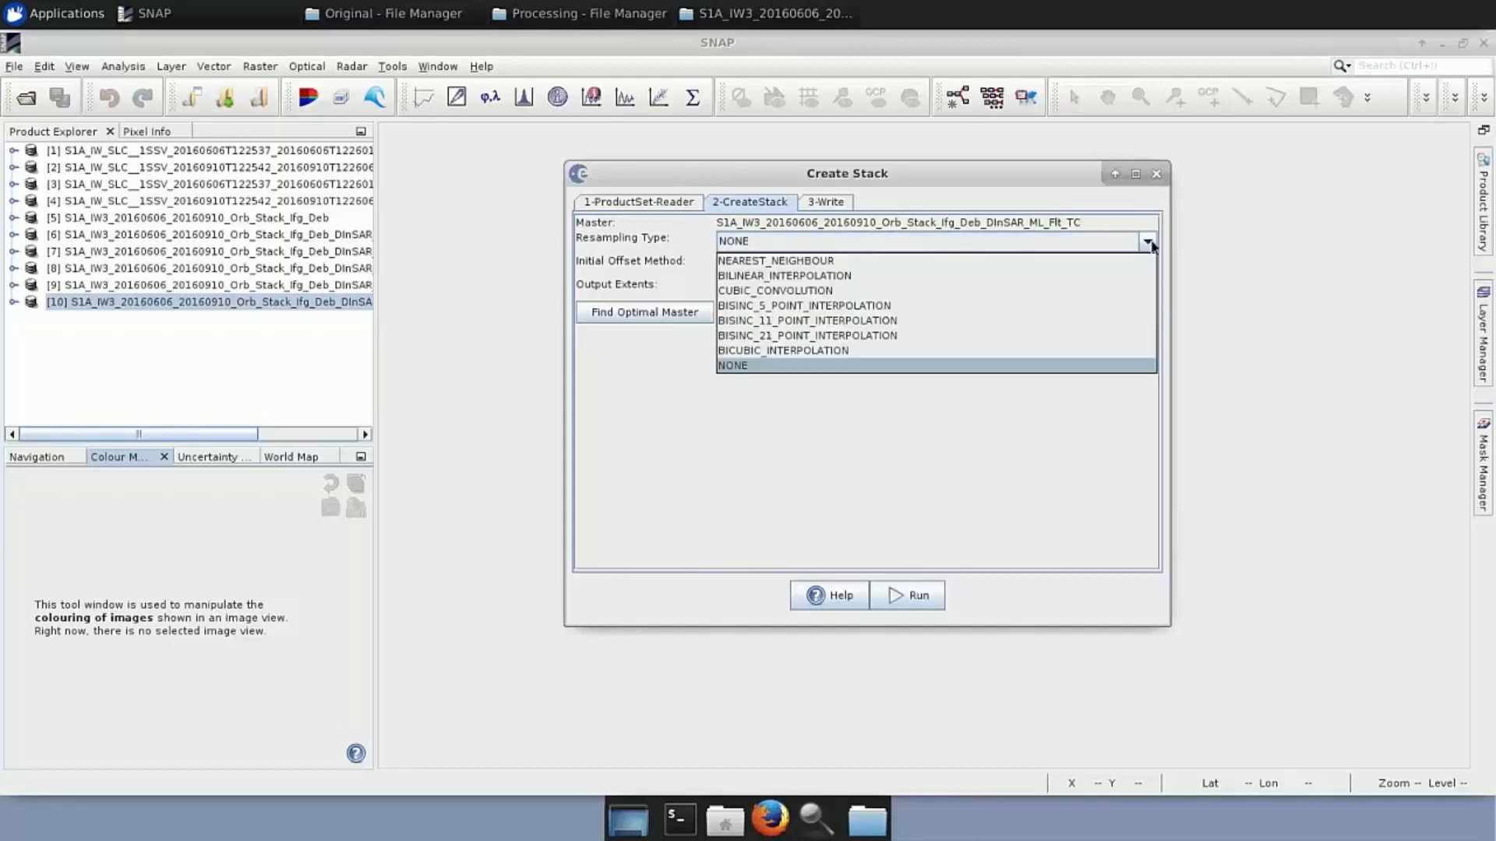
{"action": "left_click", "coordinate": [1150, 245]}
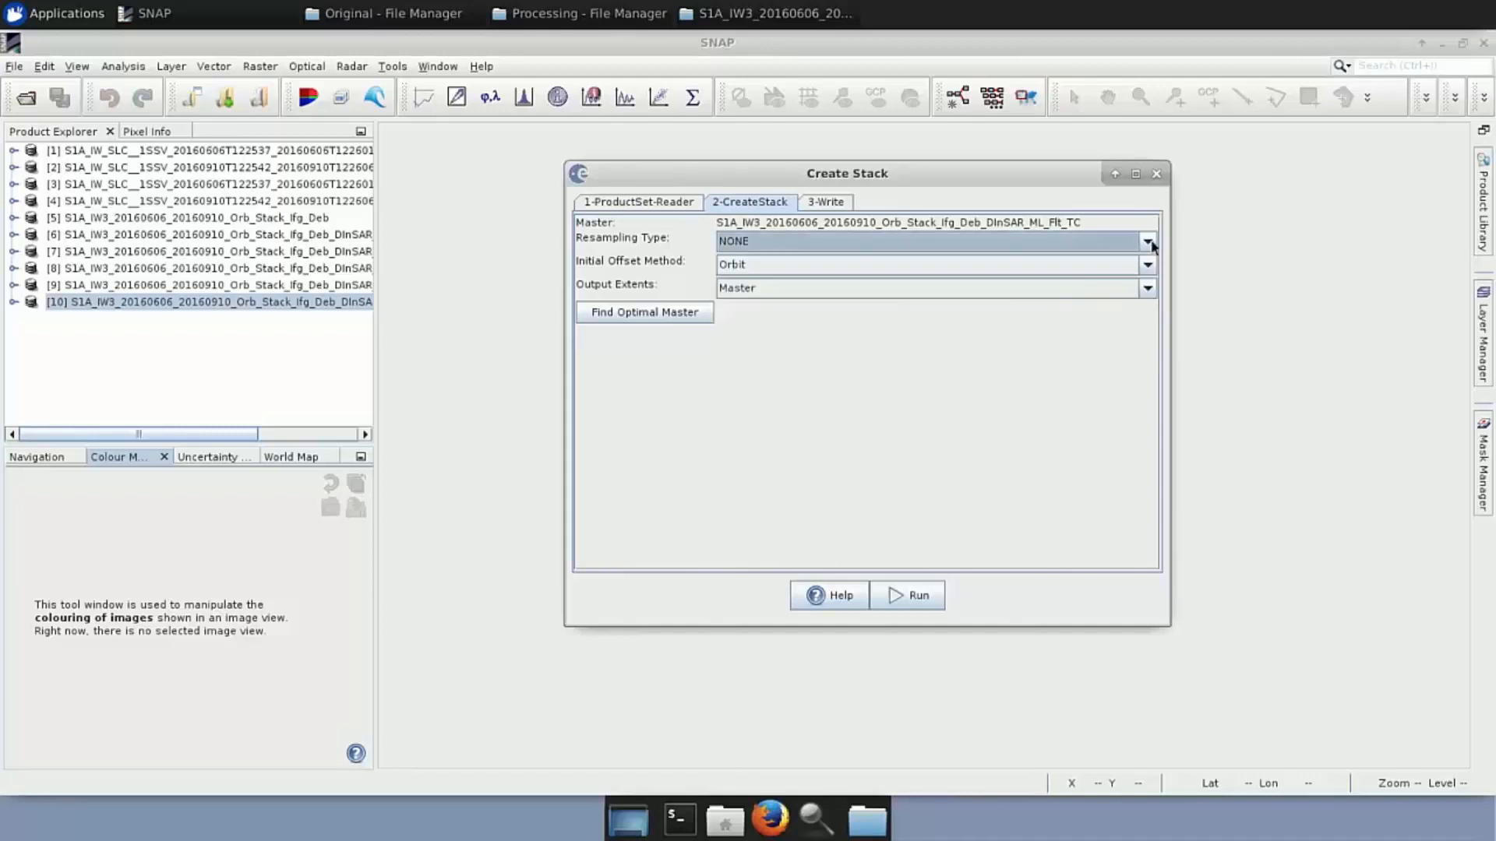
{"action": "left_click", "coordinate": [1145, 269]}
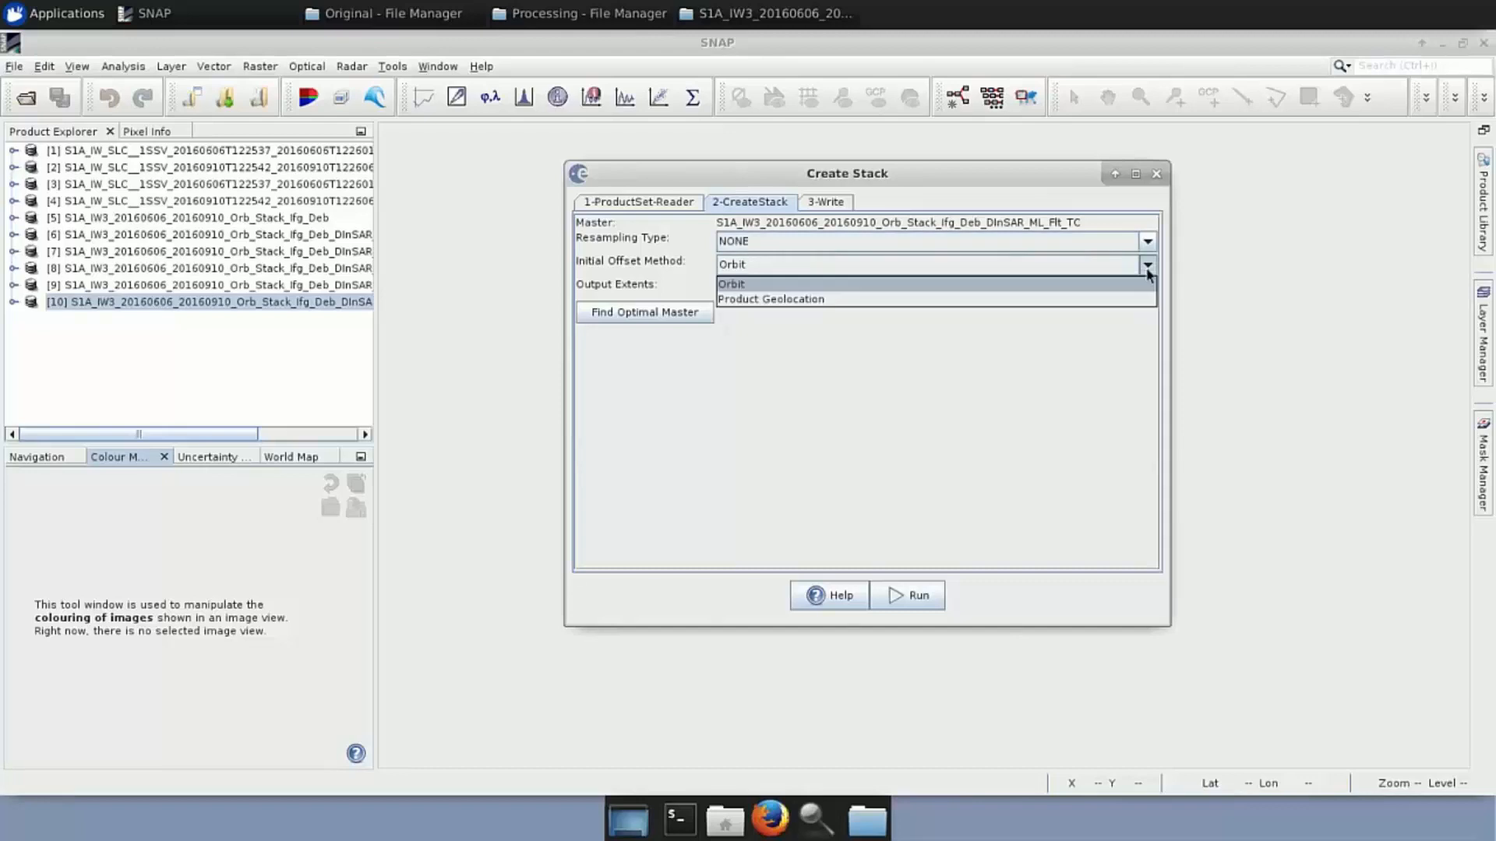
{"action": "left_click", "coordinate": [831, 300]}
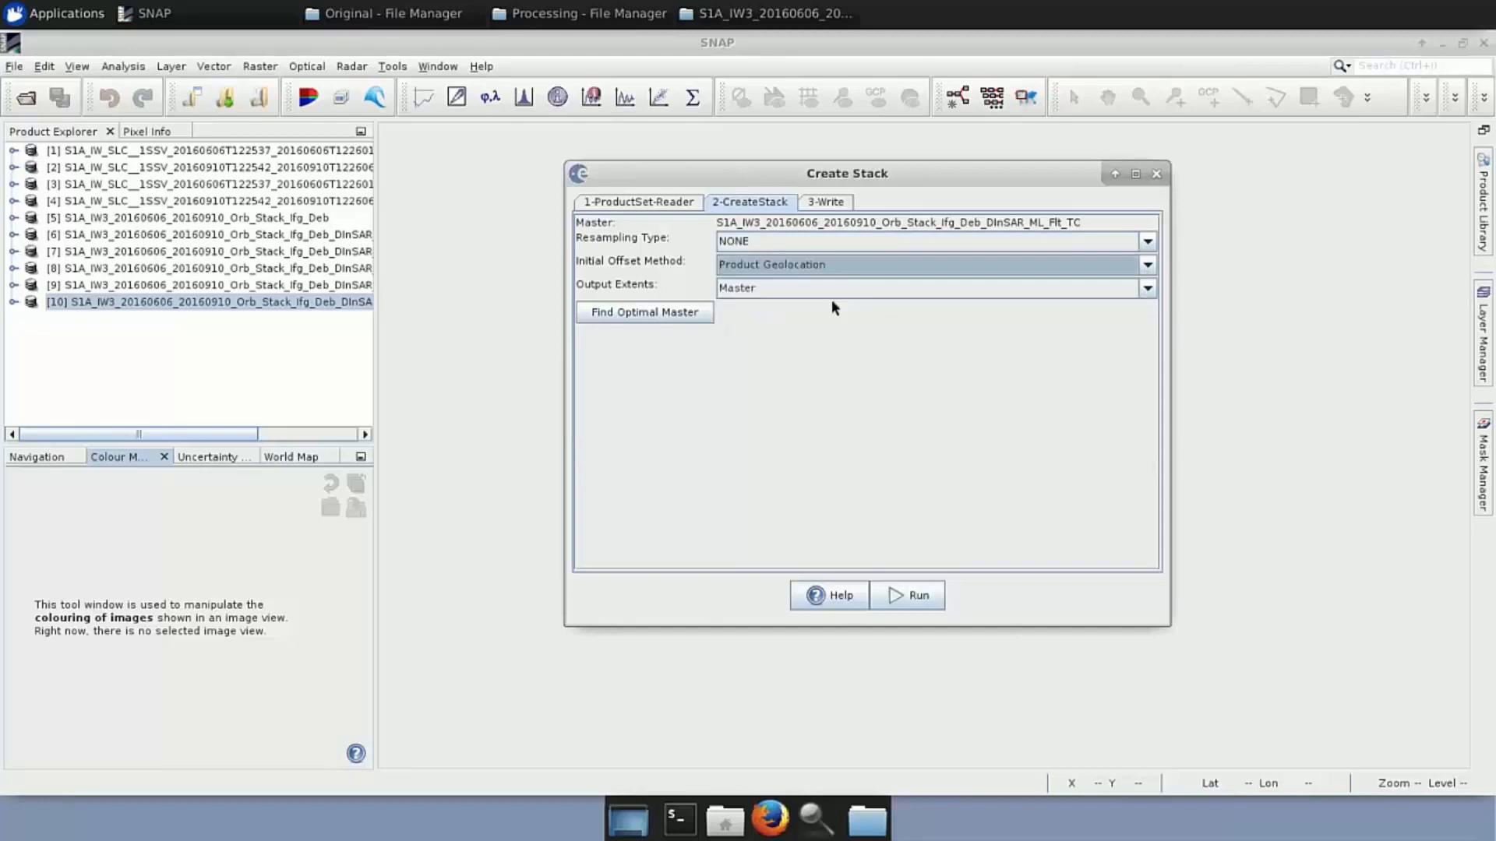
{"action": "left_click", "coordinate": [823, 202]}
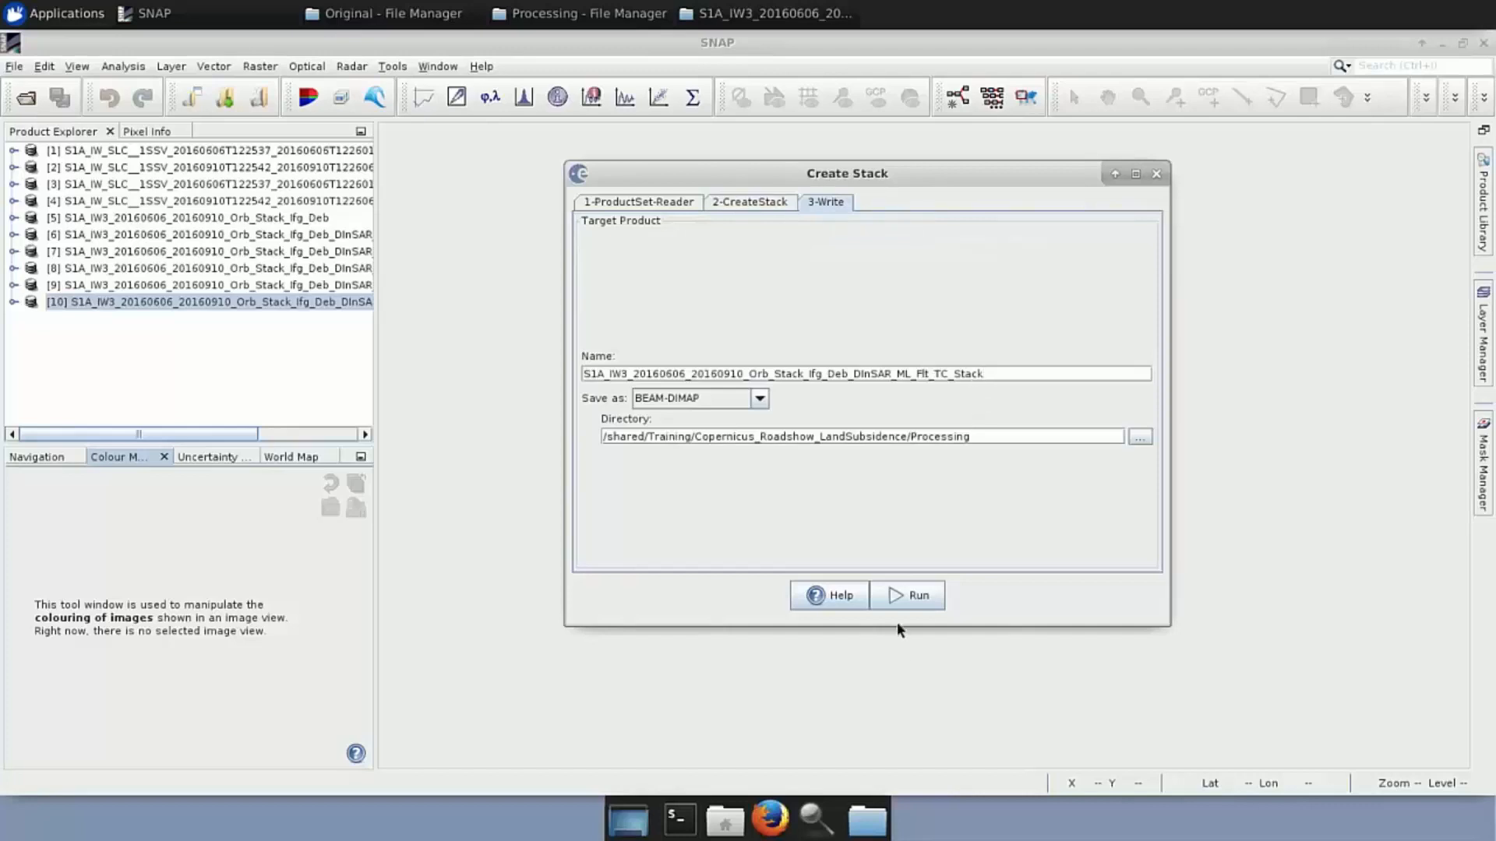
{"action": "left_click", "coordinate": [1157, 174]}
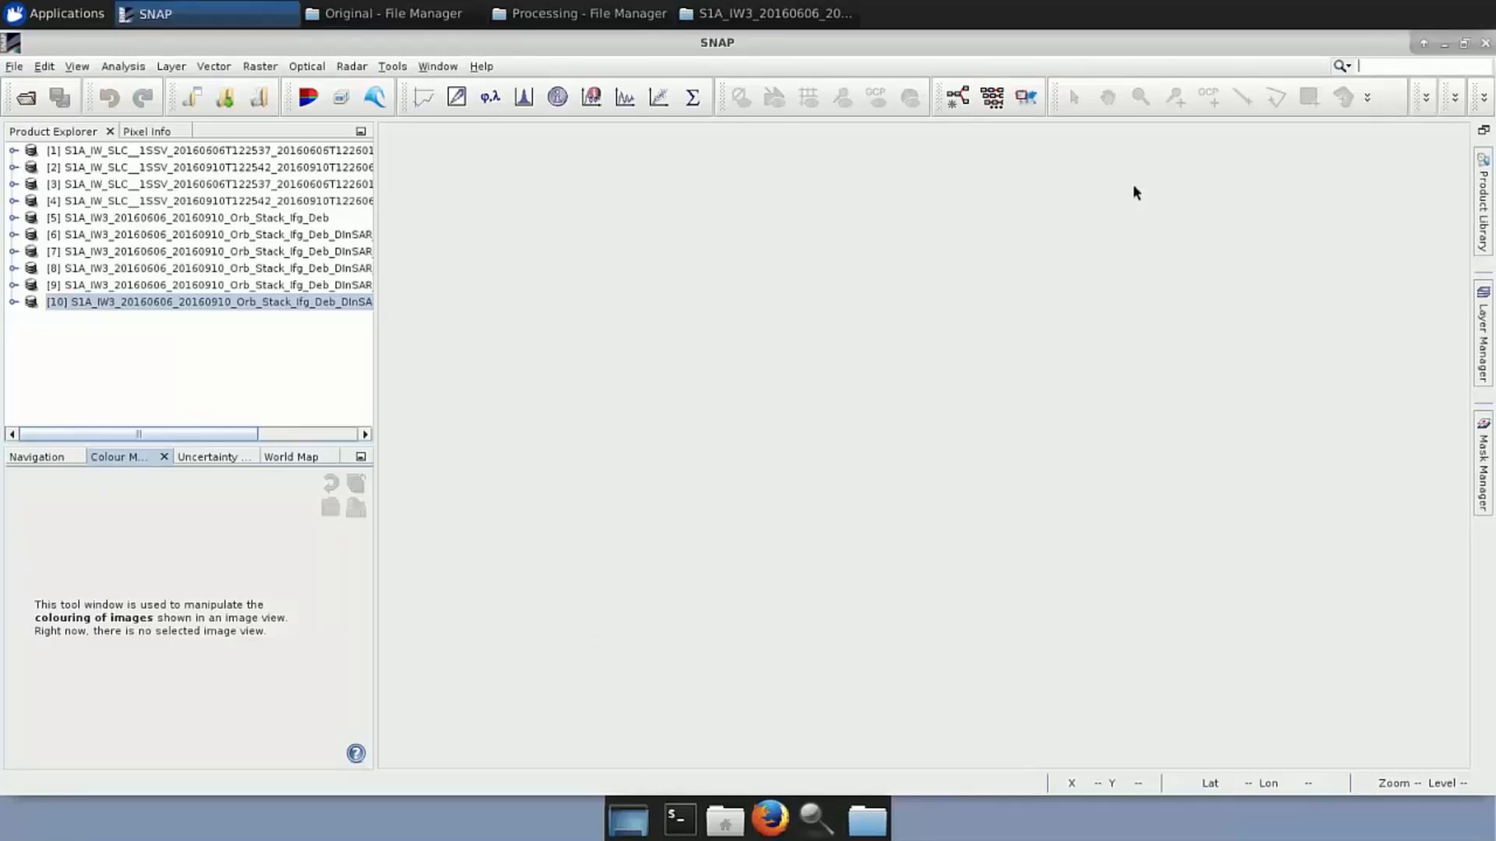
Load the ..._TC_Stack.dim file as product [11] and display its coh_IW3_VV_06Jun2016_10Sep2016 band
{"action": "left_click", "coordinate": [515, 24]}
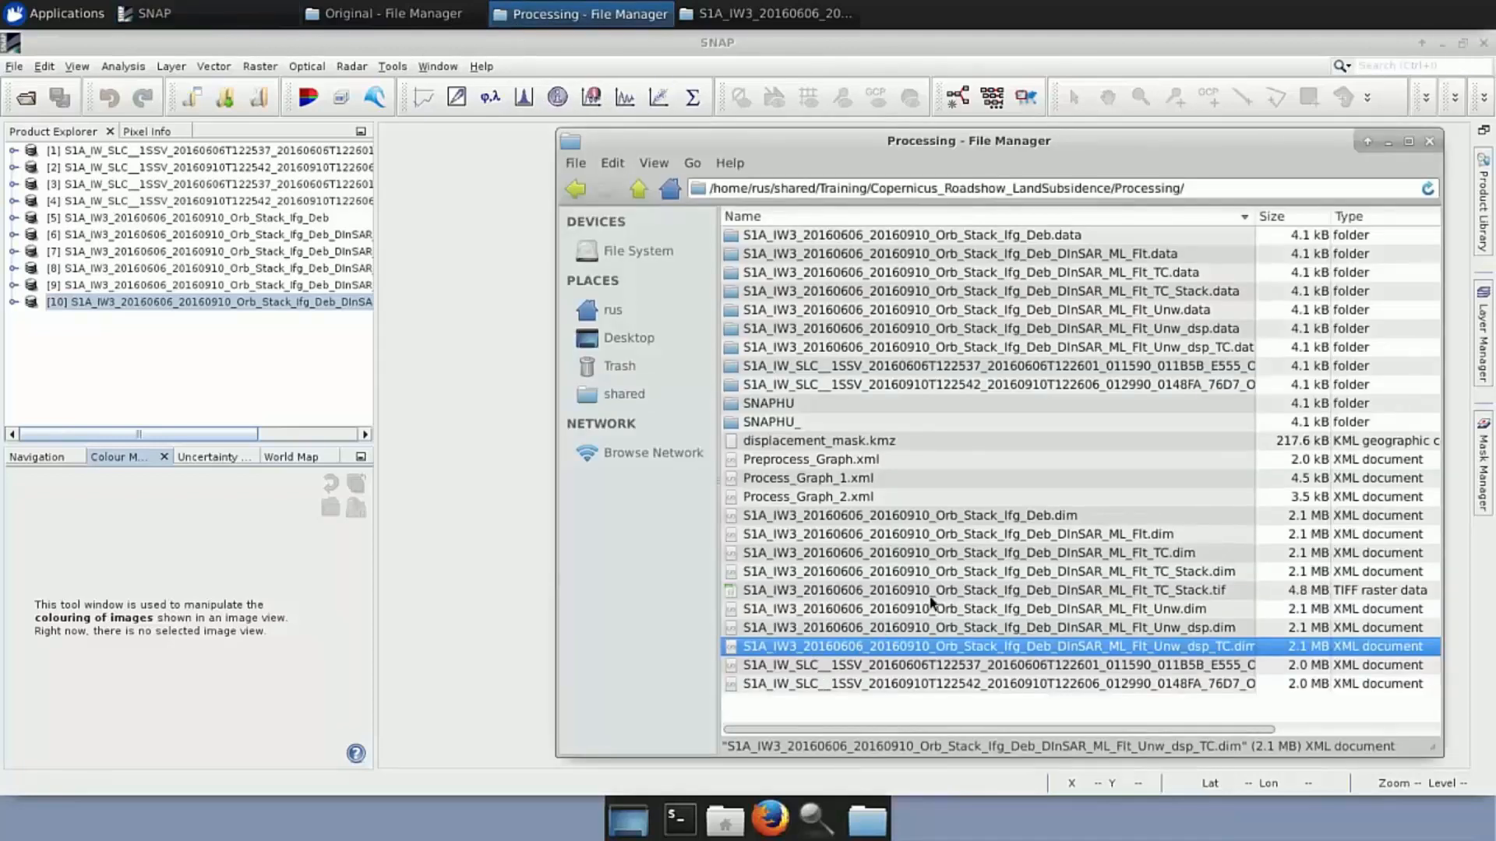
{"action": "left_click_drag", "start_coordinate": [963, 574], "coordinate": [131, 344]}
{"action": "left_click", "coordinate": [14, 319]}
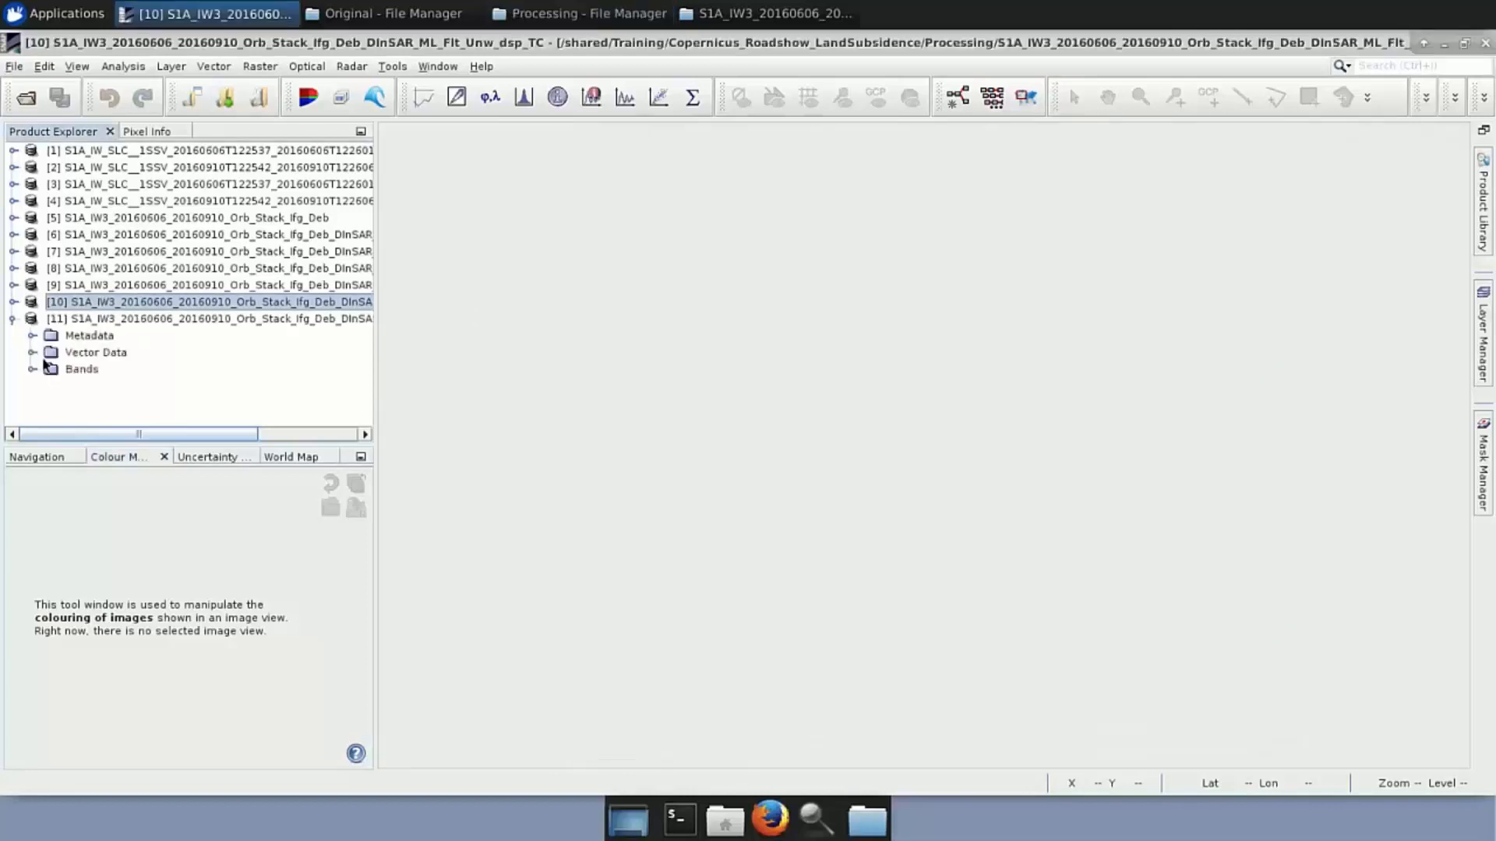
{"action": "left_click", "coordinate": [32, 369]}
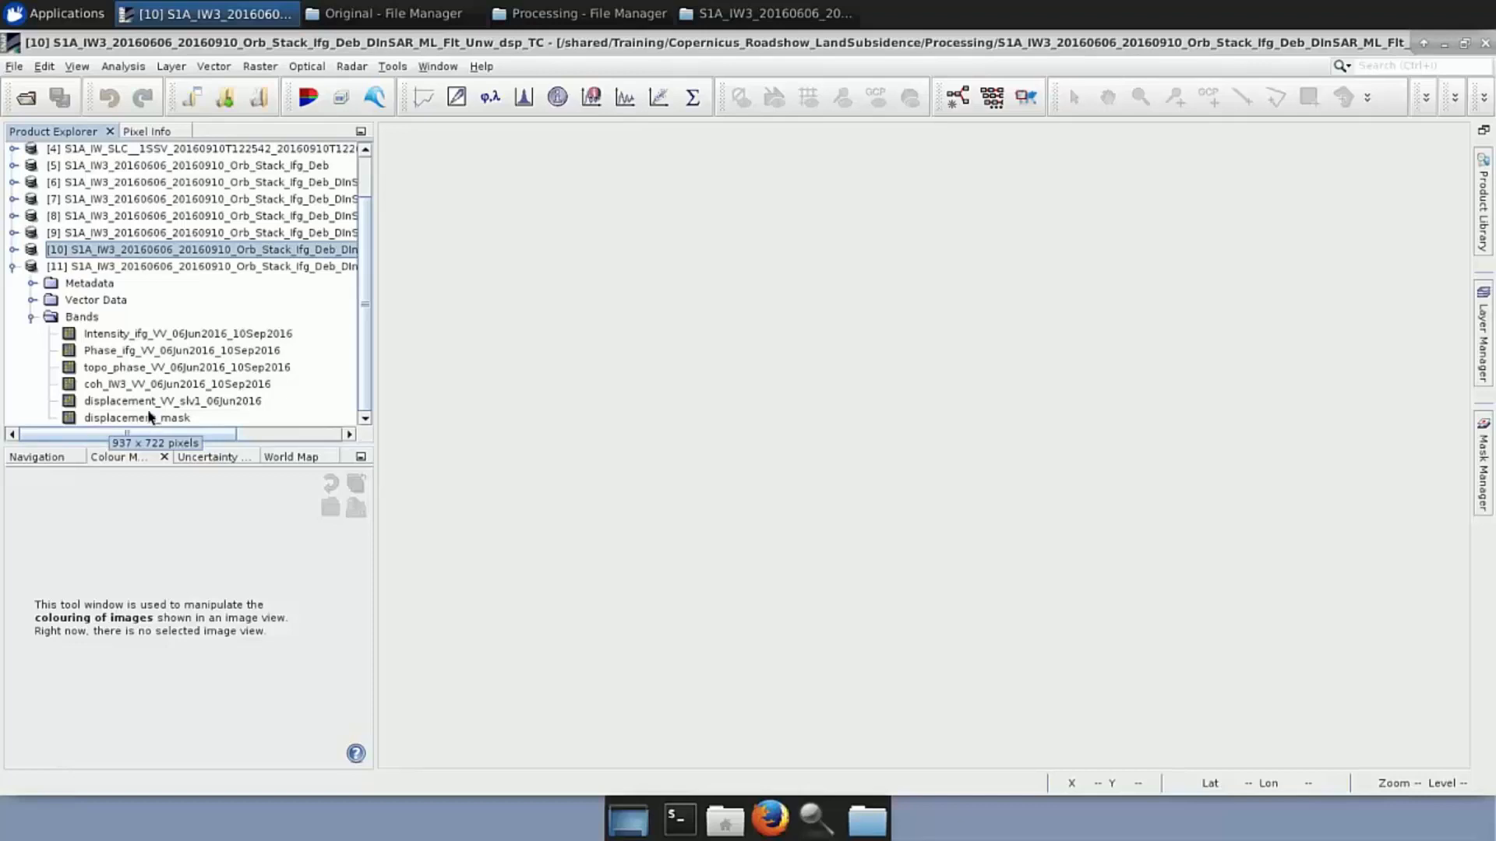
{"action": "double_click", "coordinate": [134, 386]}
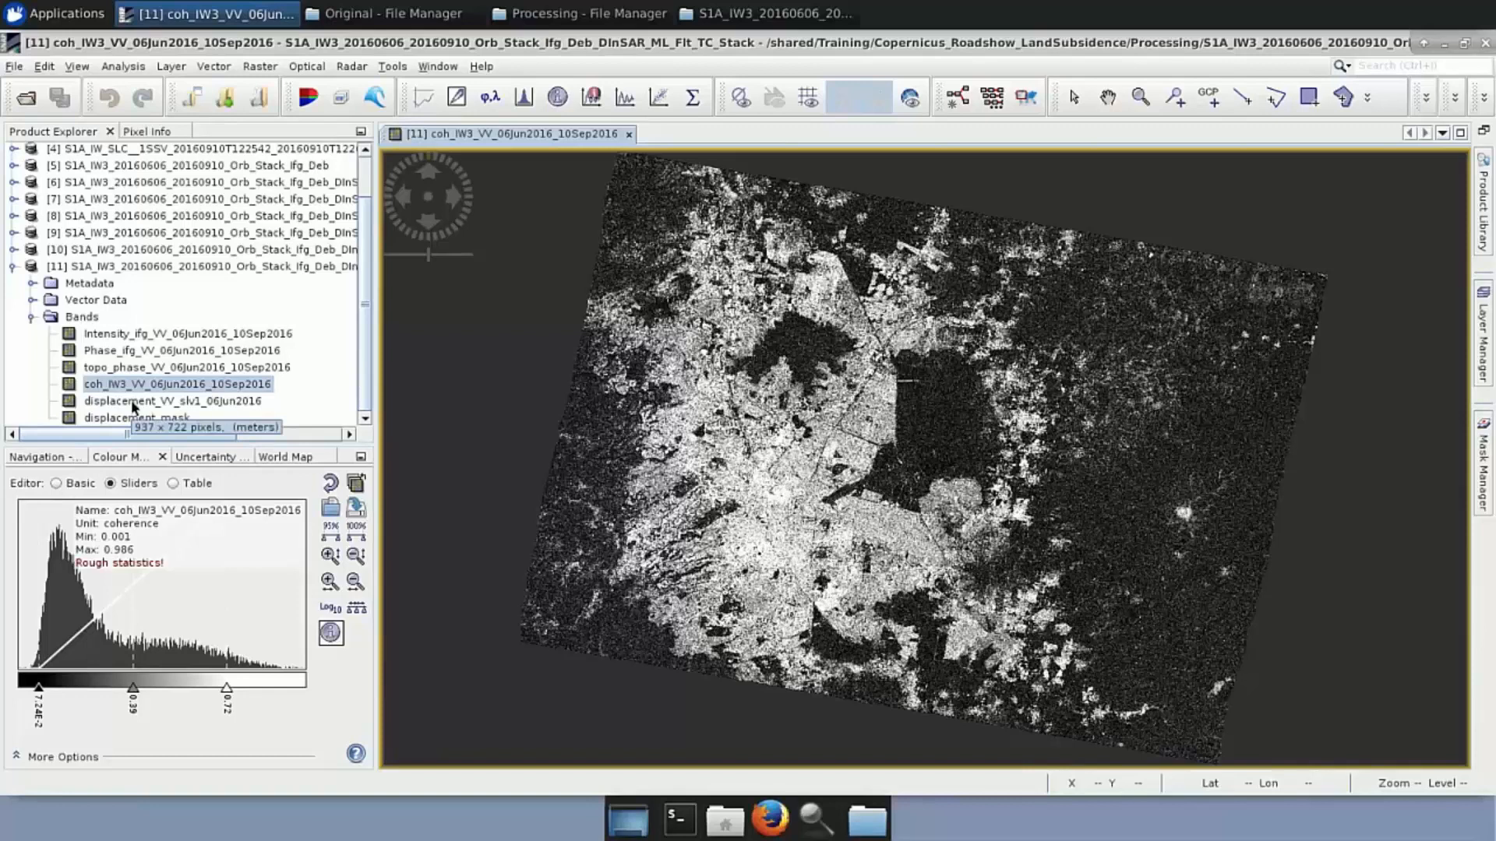
Open the displacement_VV_slv1_06Jun2016 band of product [11] in an image view
{"action": "double_click", "coordinate": [134, 402]}
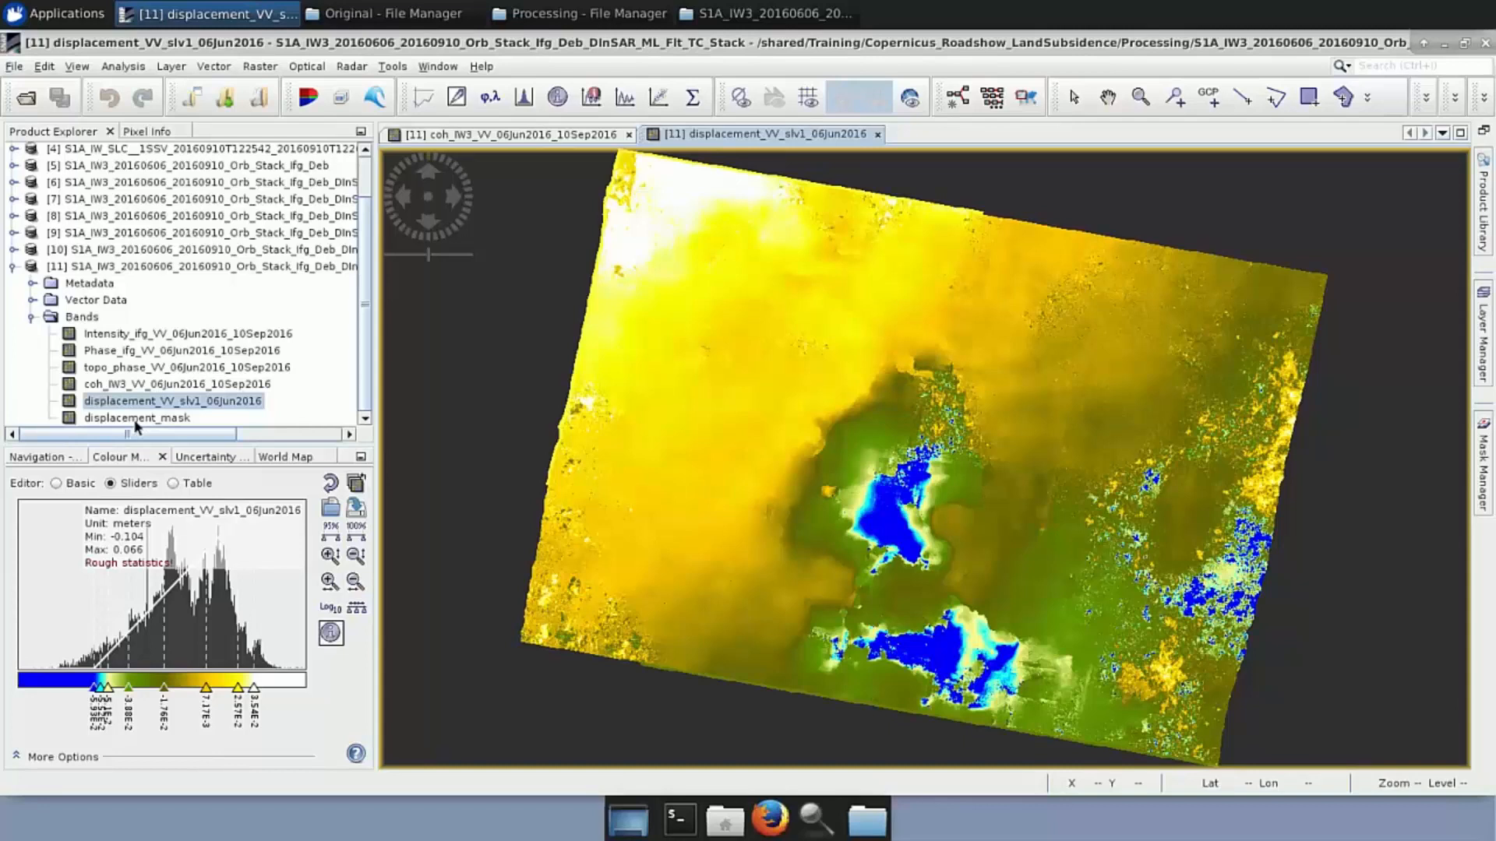
Open Band Maths for product [11]
{"action": "left_click", "coordinate": [118, 267]}
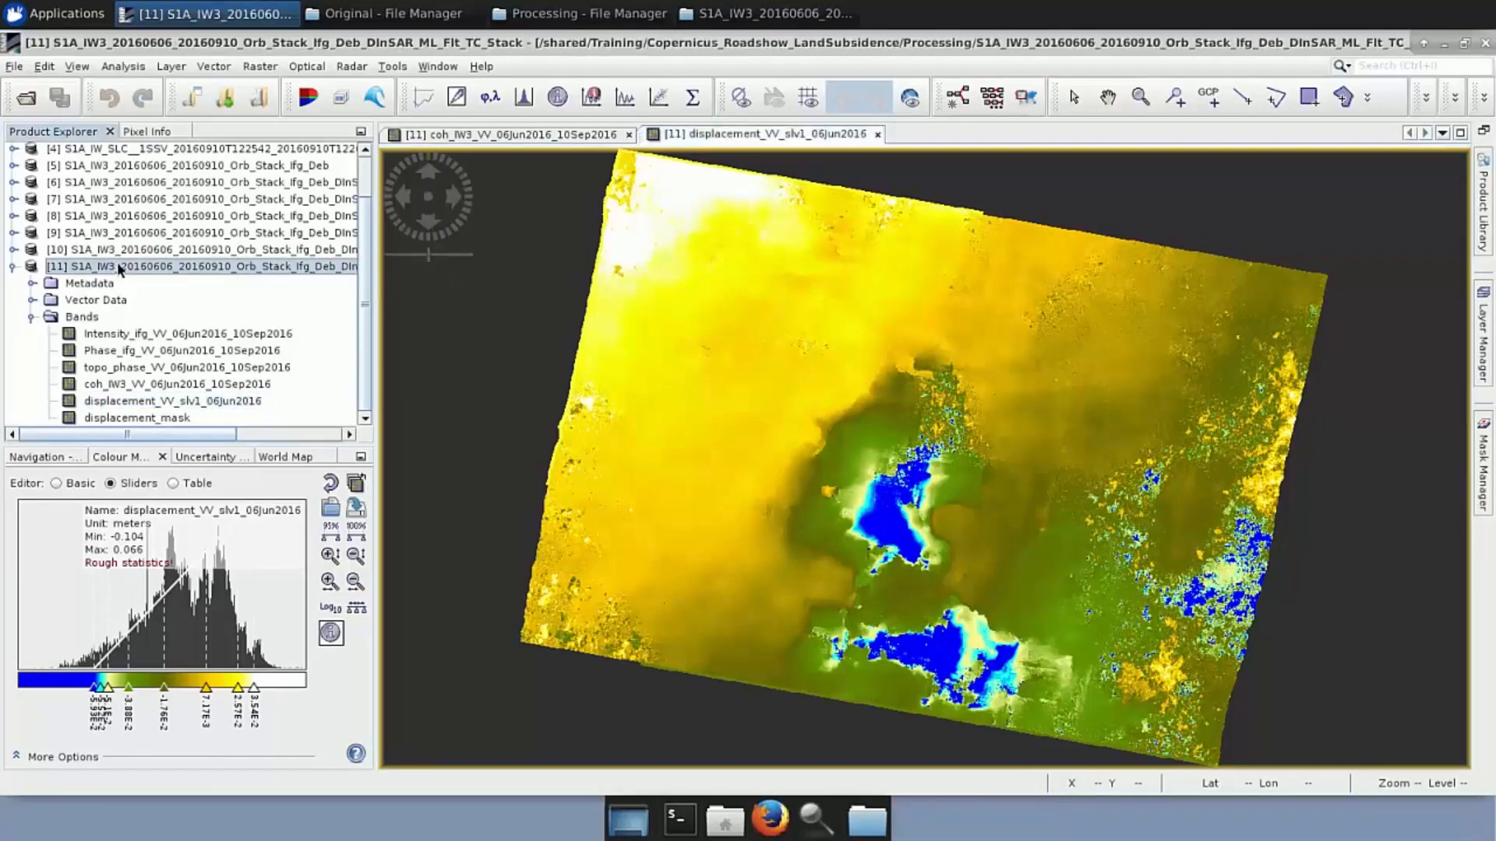
{"action": "right_click", "coordinate": [121, 269]}
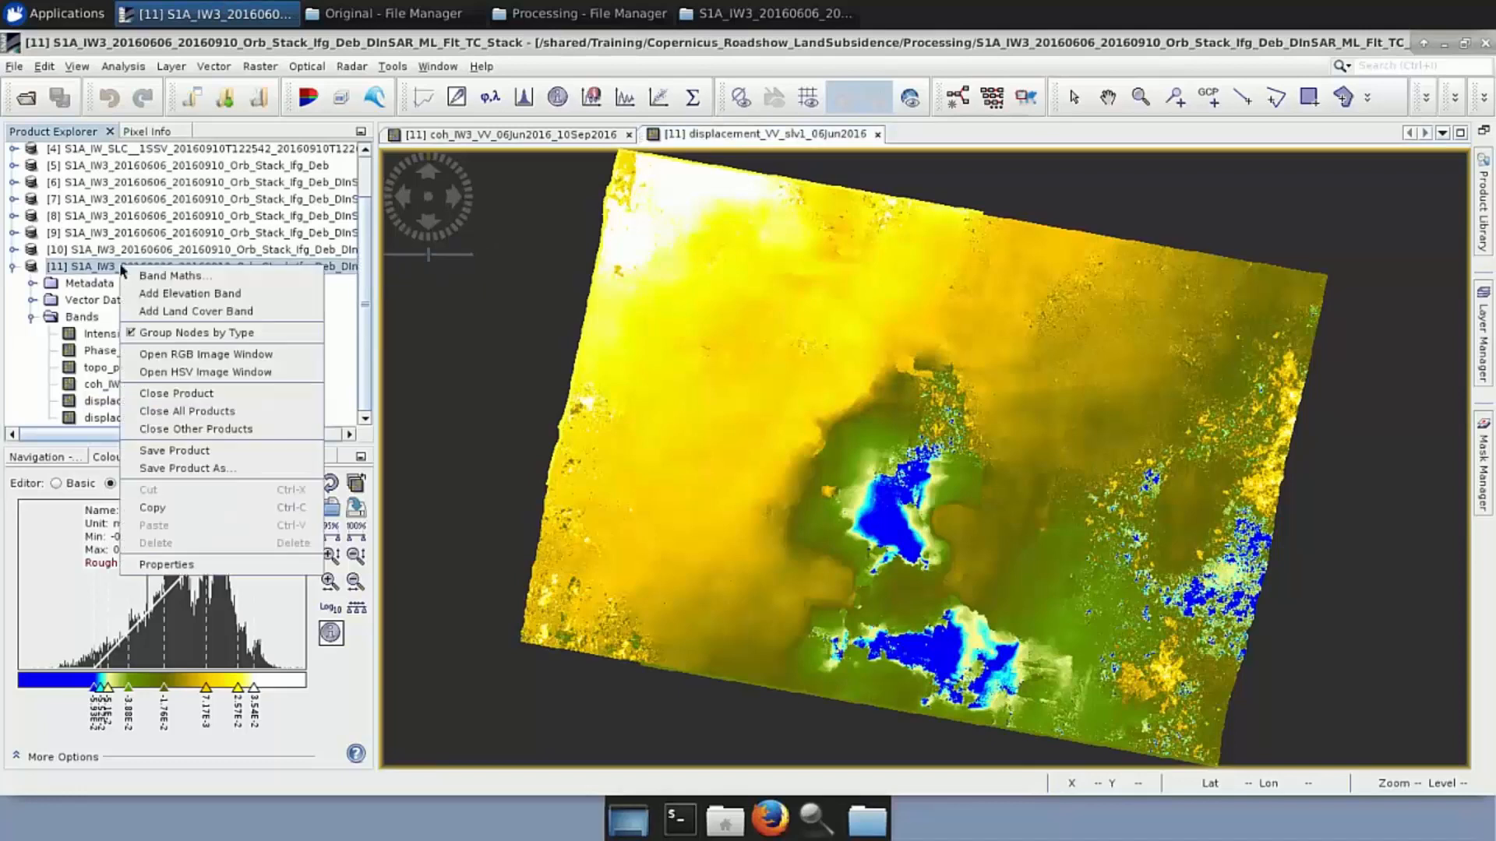
{"action": "left_click", "coordinate": [138, 279]}
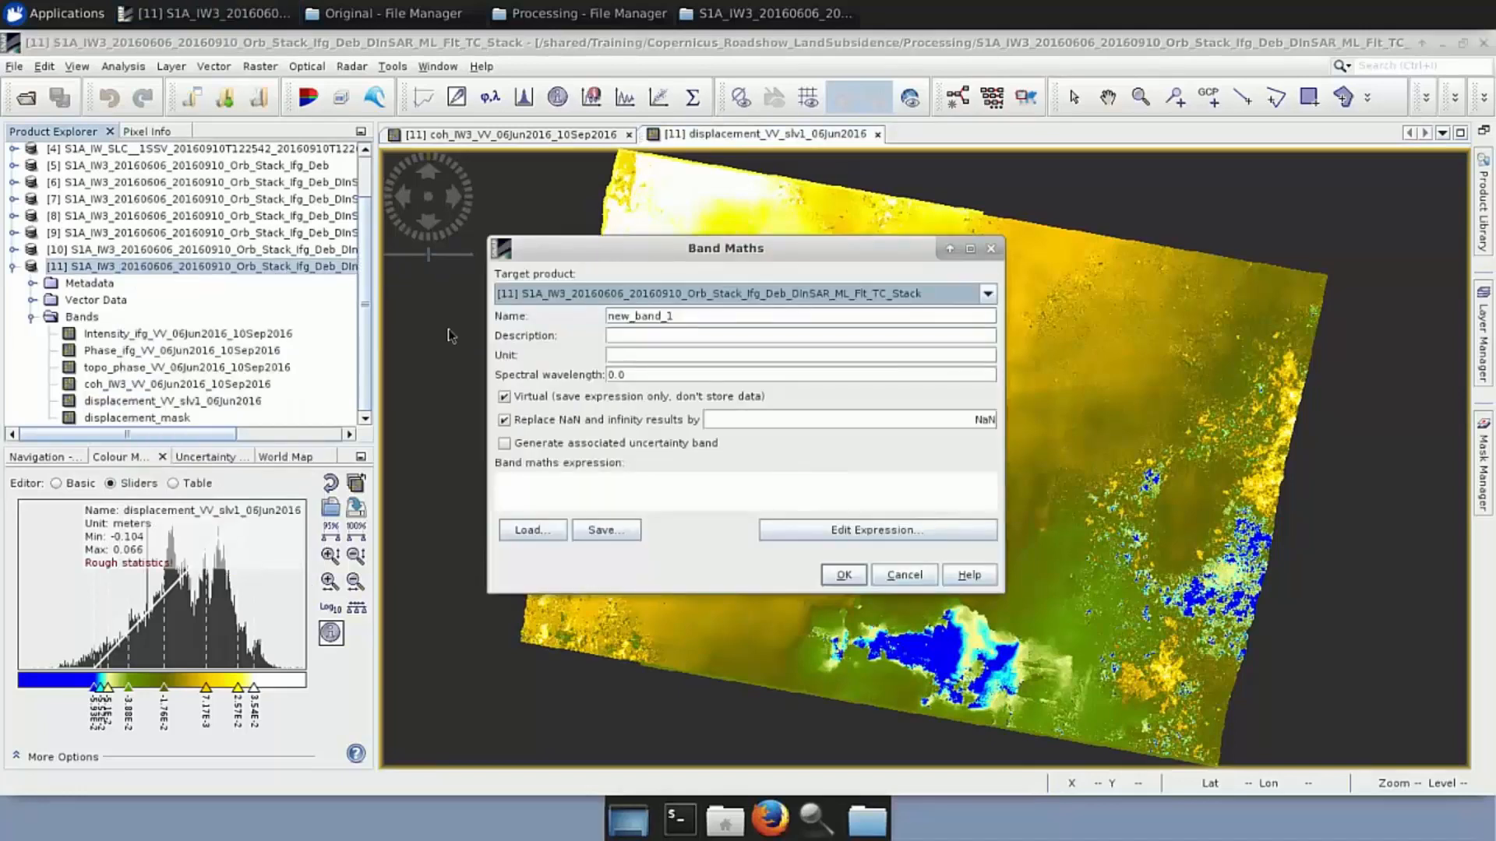
Name the band displacement_msk, untick Virtual, and start writing its expression in the editor
{"action": "double_click", "coordinate": [610, 316]}
{"action": "key", "text": "BackSpace"}
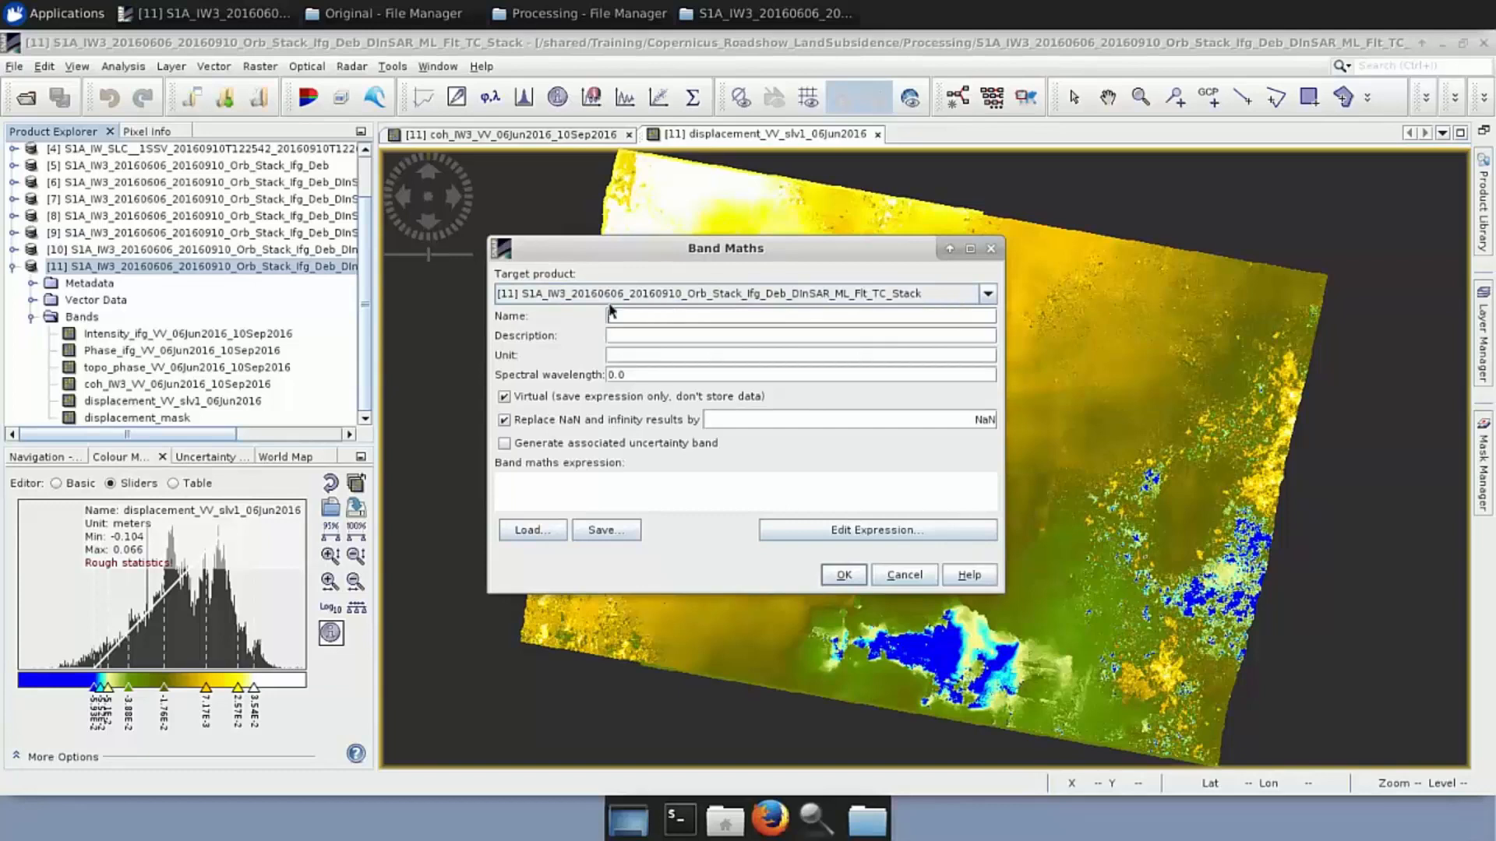
{"action": "type", "text": "displacement_msk"}
{"action": "left_click", "coordinate": [504, 397]}
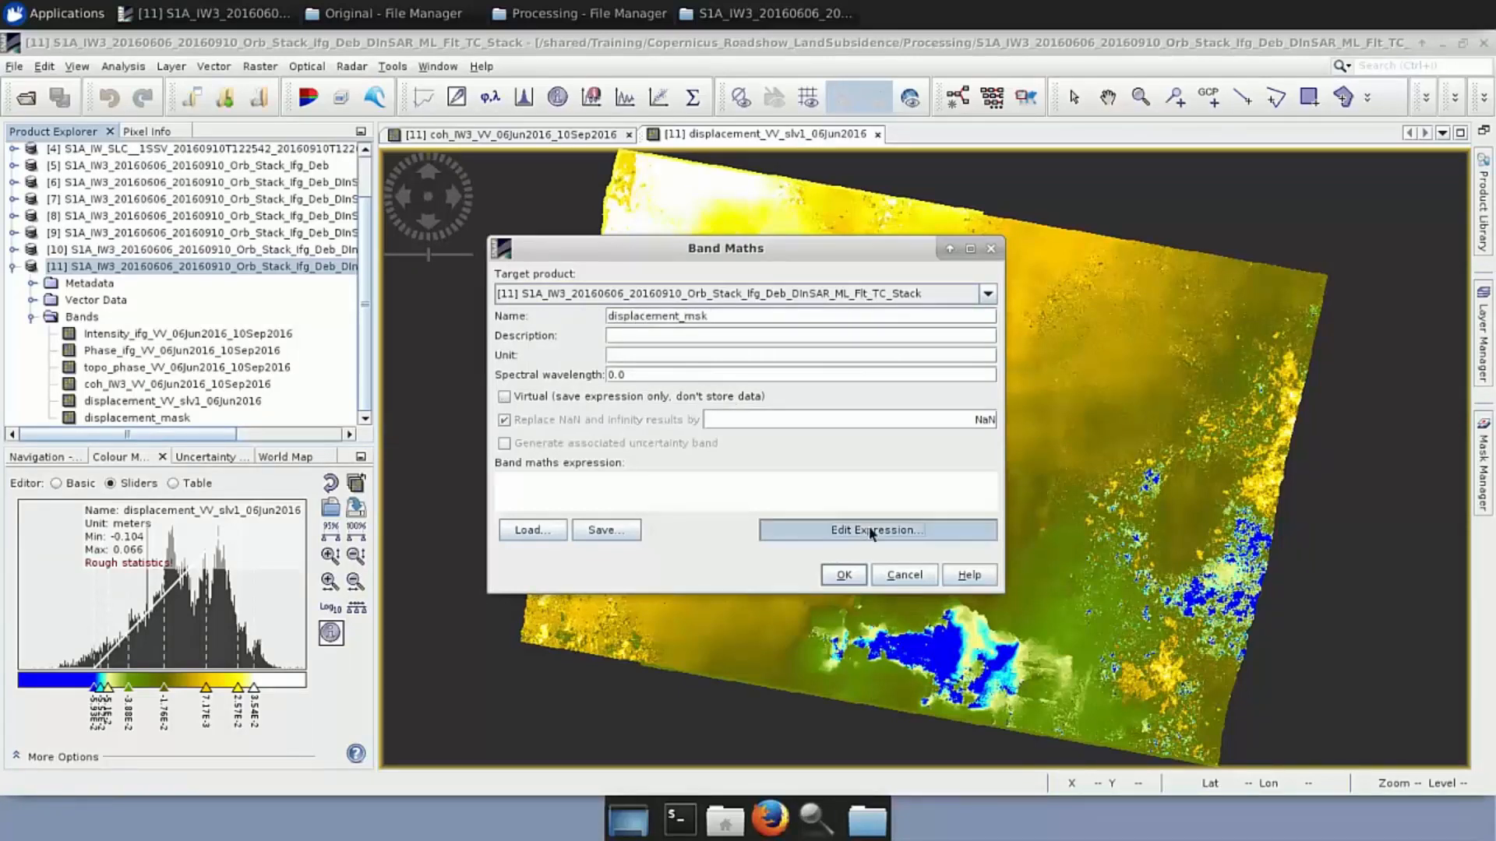
{"action": "left_click", "coordinate": [869, 529]}
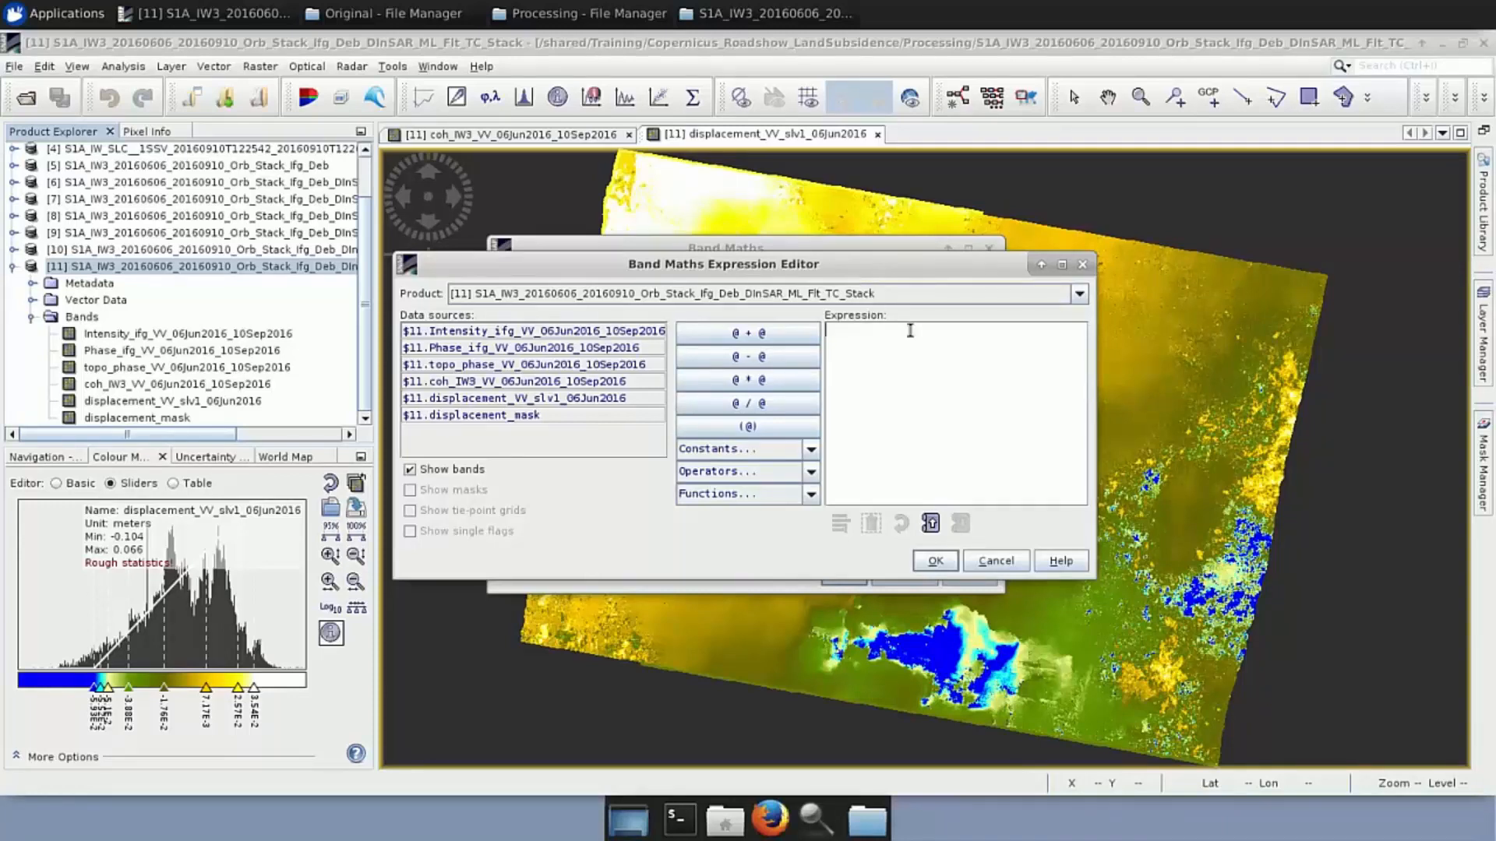
{"action": "left_click", "coordinate": [948, 335]}
Enter 'if coherence <=0.4 then NaN else displacement_VV_slv1_06Jun2016' and confirm to create the band
{"action": "type", "text": "if"}
{"action": "left_click", "coordinate": [460, 382]}
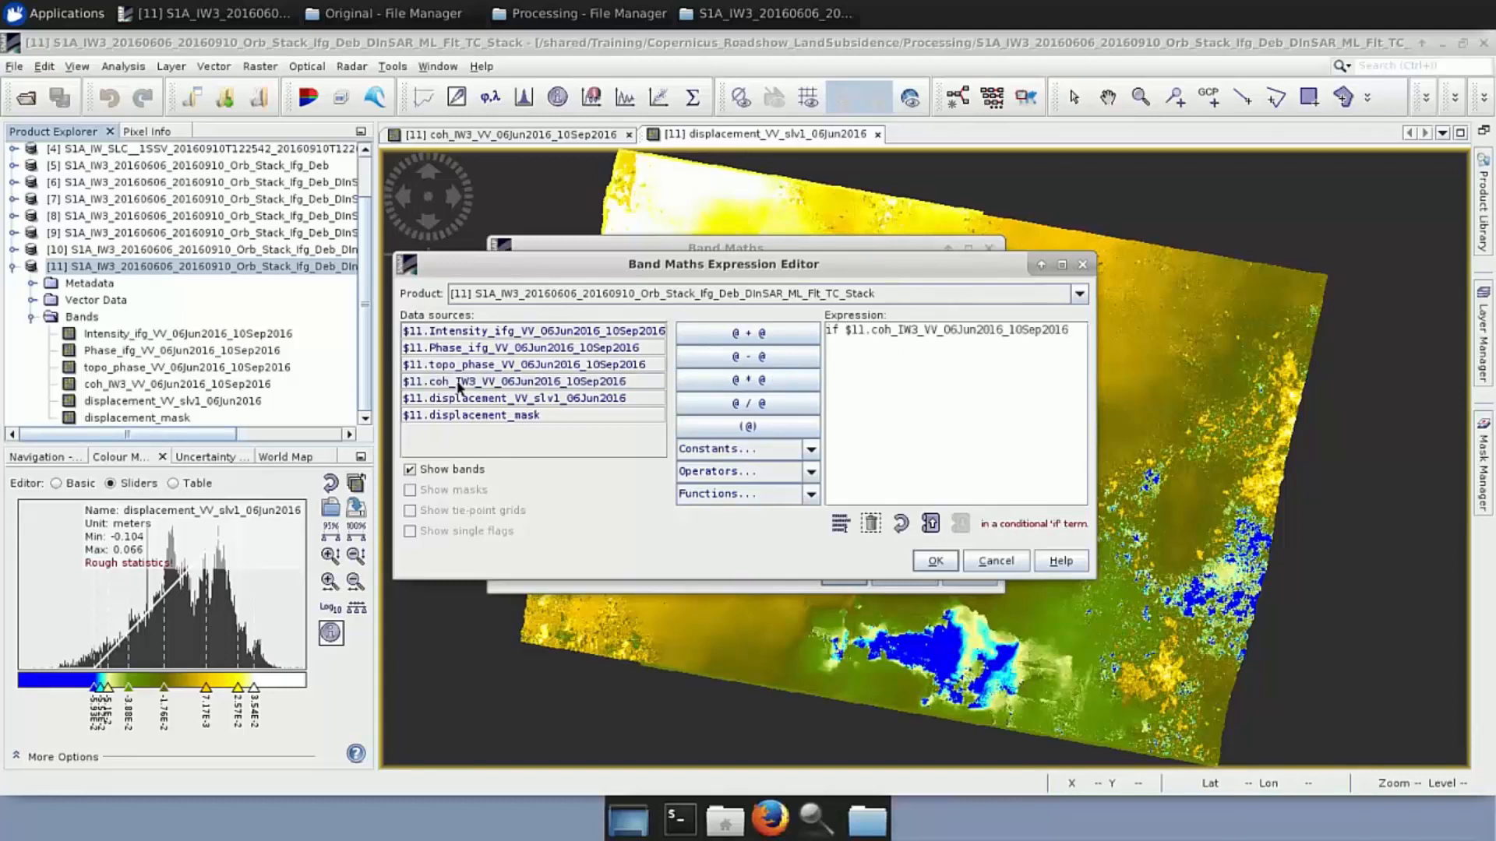
{"action": "type", "text": "<=0.4 then Nan"}
{"action": "key", "text": "BackSpace"}
{"action": "type", "text": "N else"}
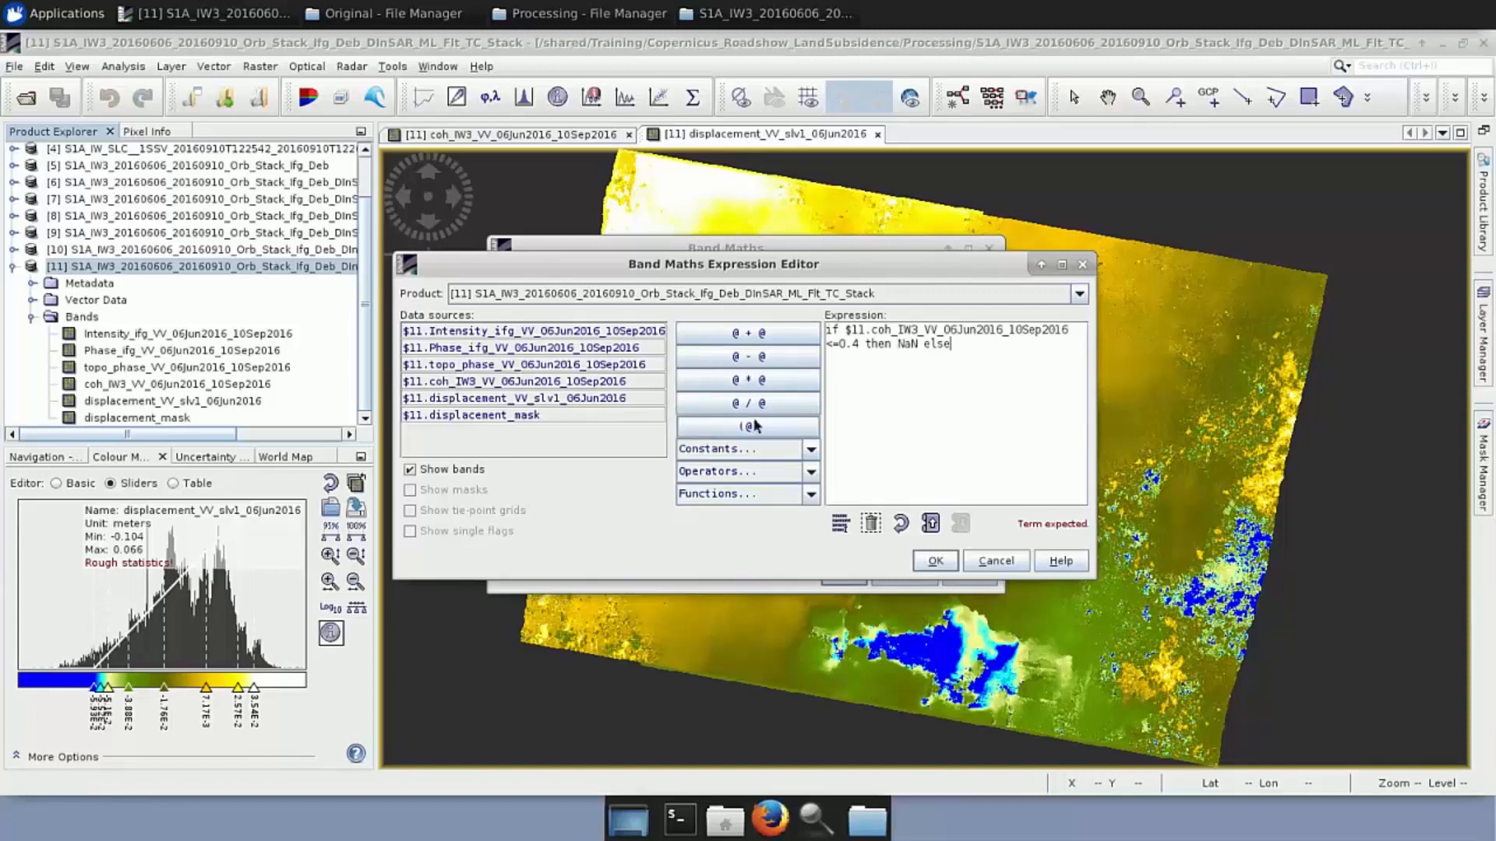
{"action": "double_click", "coordinate": [540, 397]}
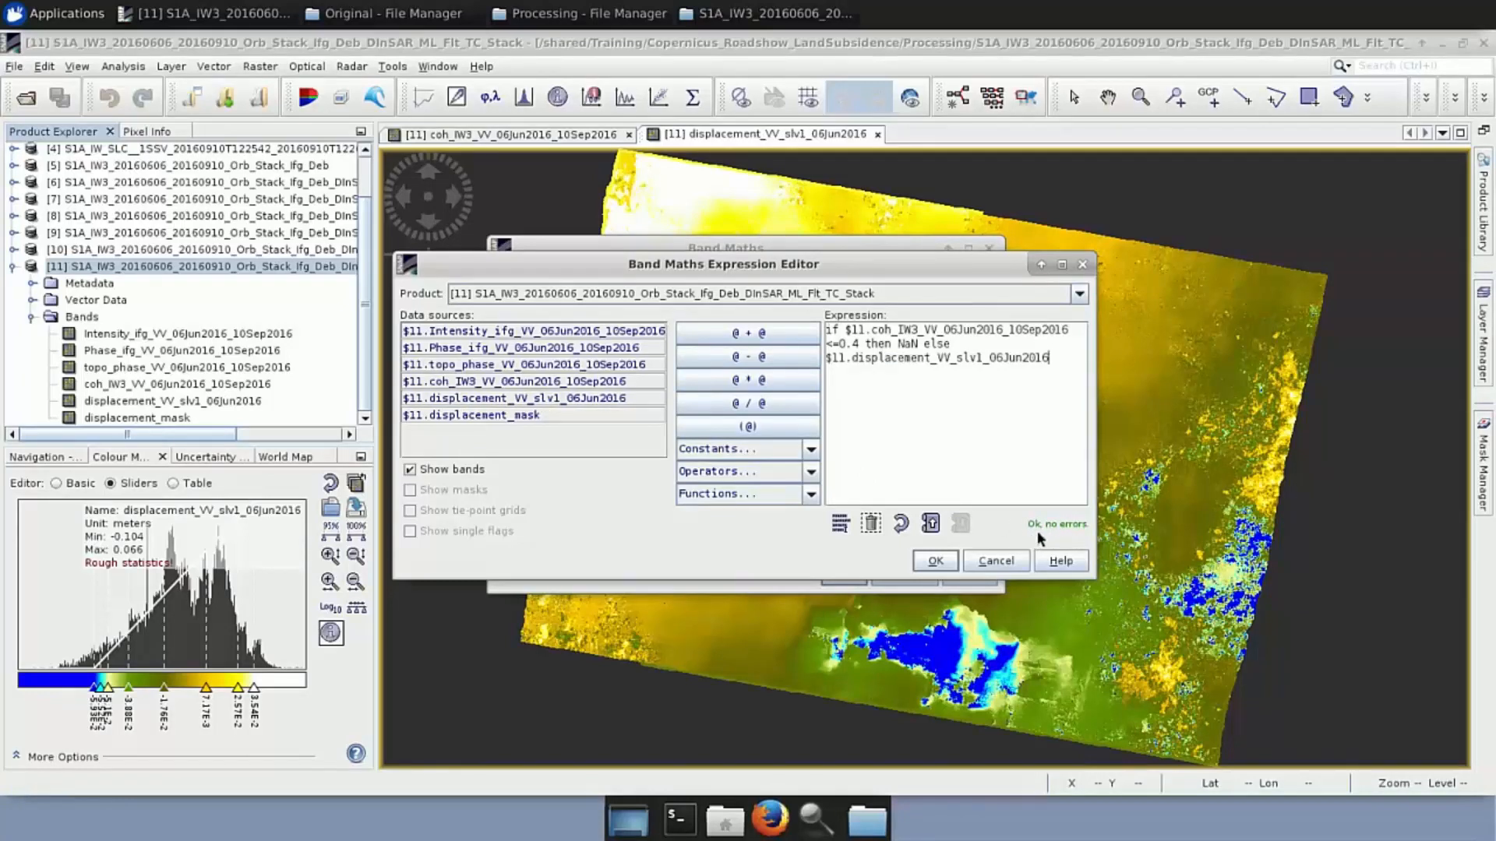
{"action": "left_click", "coordinate": [936, 561]}
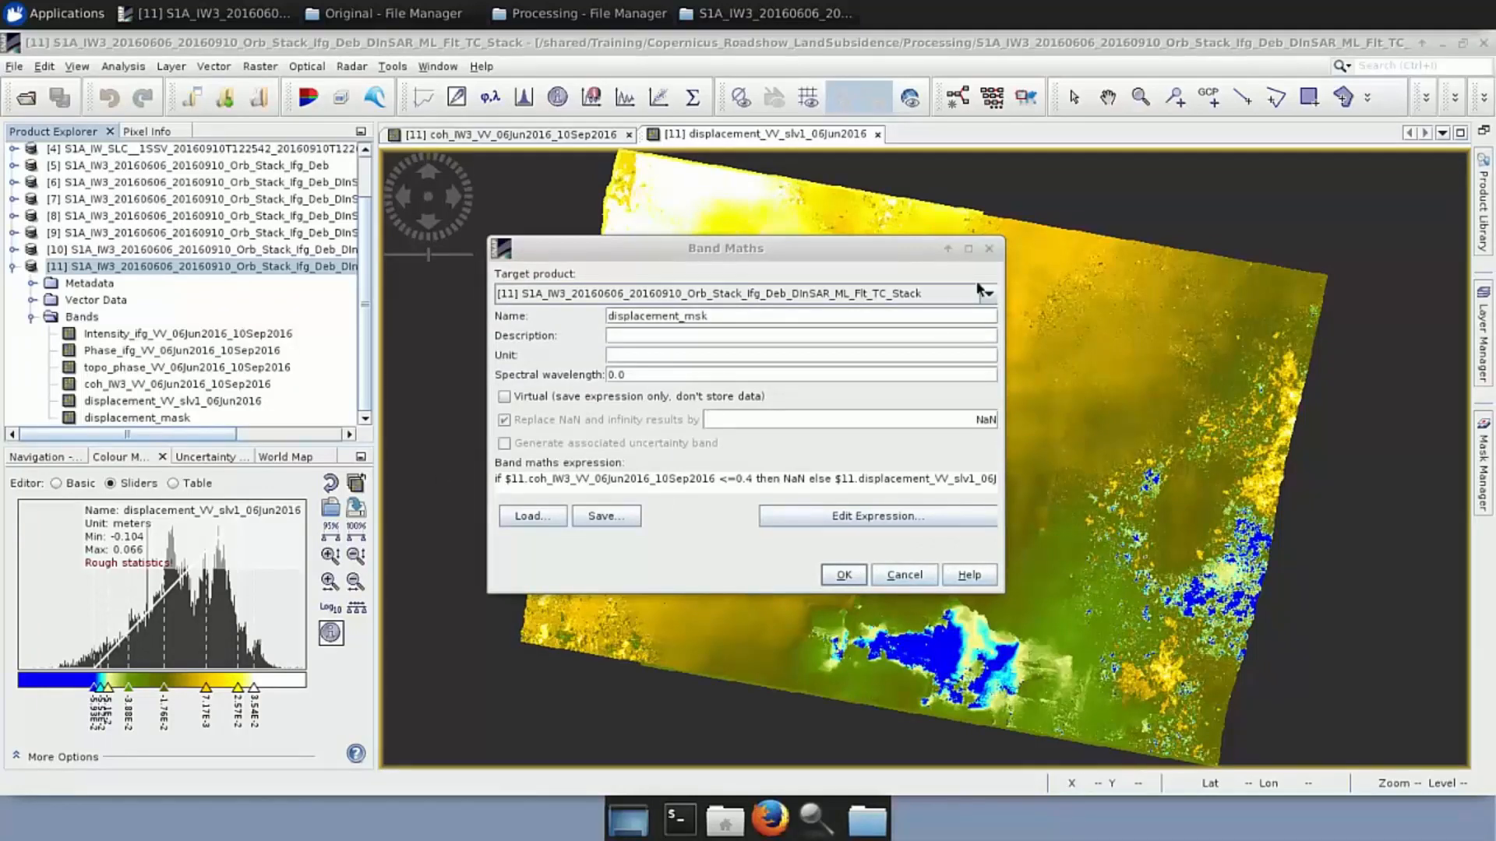
{"action": "left_click", "coordinate": [990, 251]}
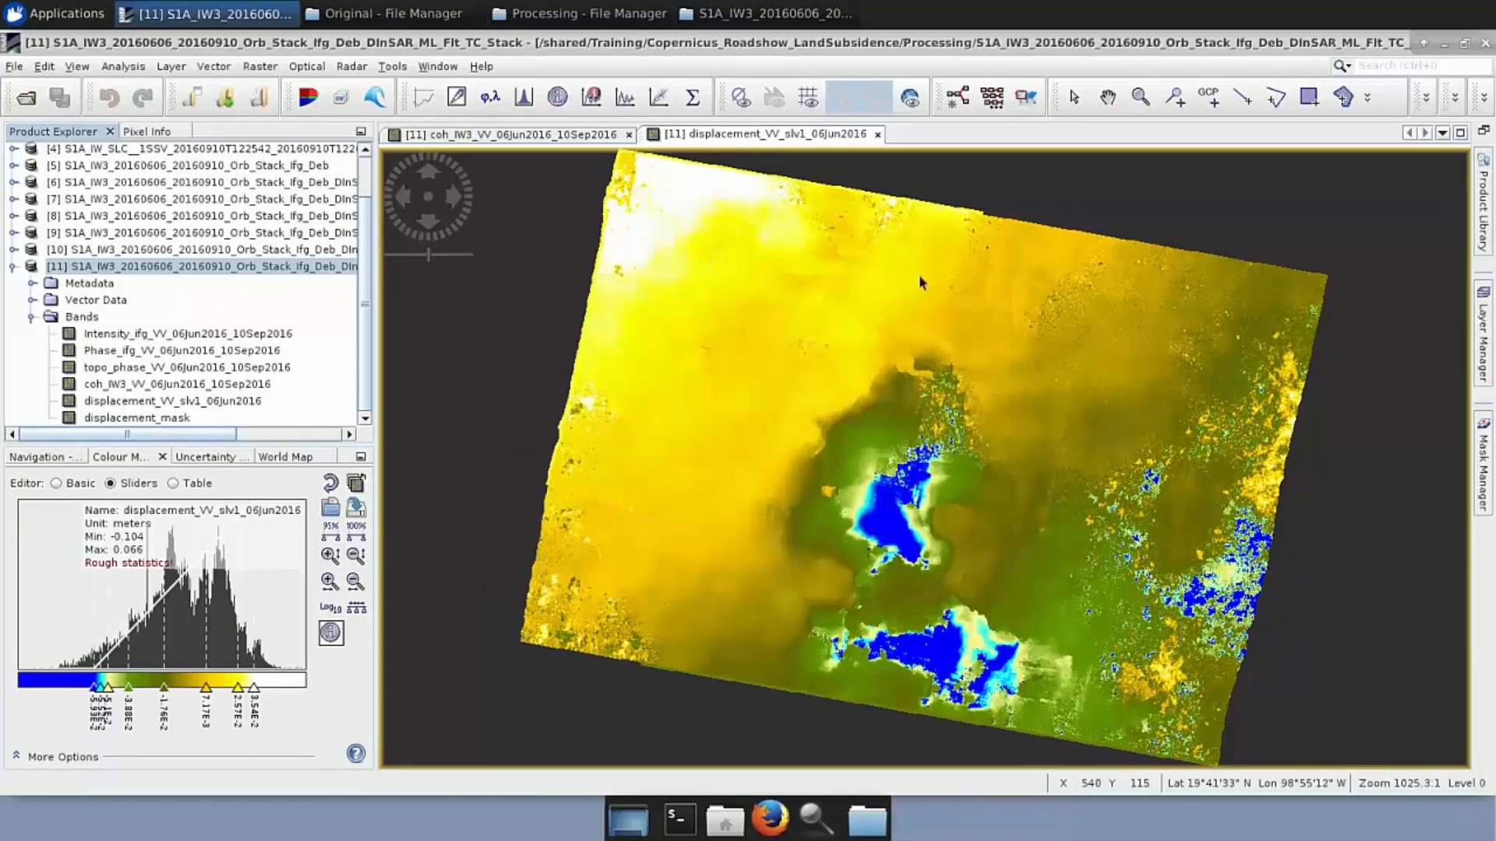
Display displacement_mask with the imported displacement.cpd palette, keeping the -0.1 to 0.1 range
{"action": "double_click", "coordinate": [151, 418]}
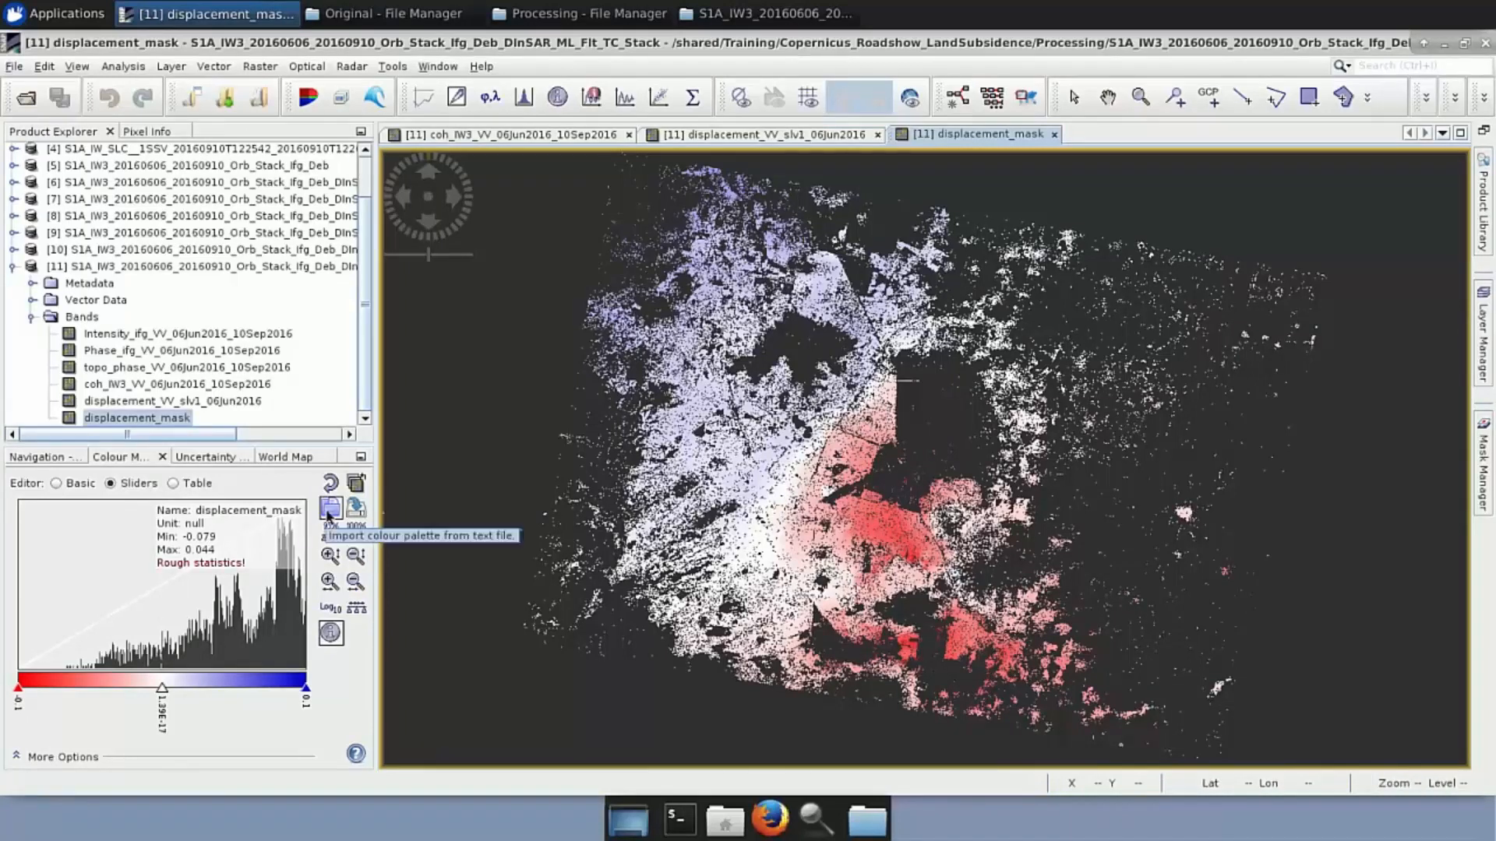
{"action": "left_click", "coordinate": [329, 510]}
{"action": "left_click", "coordinate": [481, 204]}
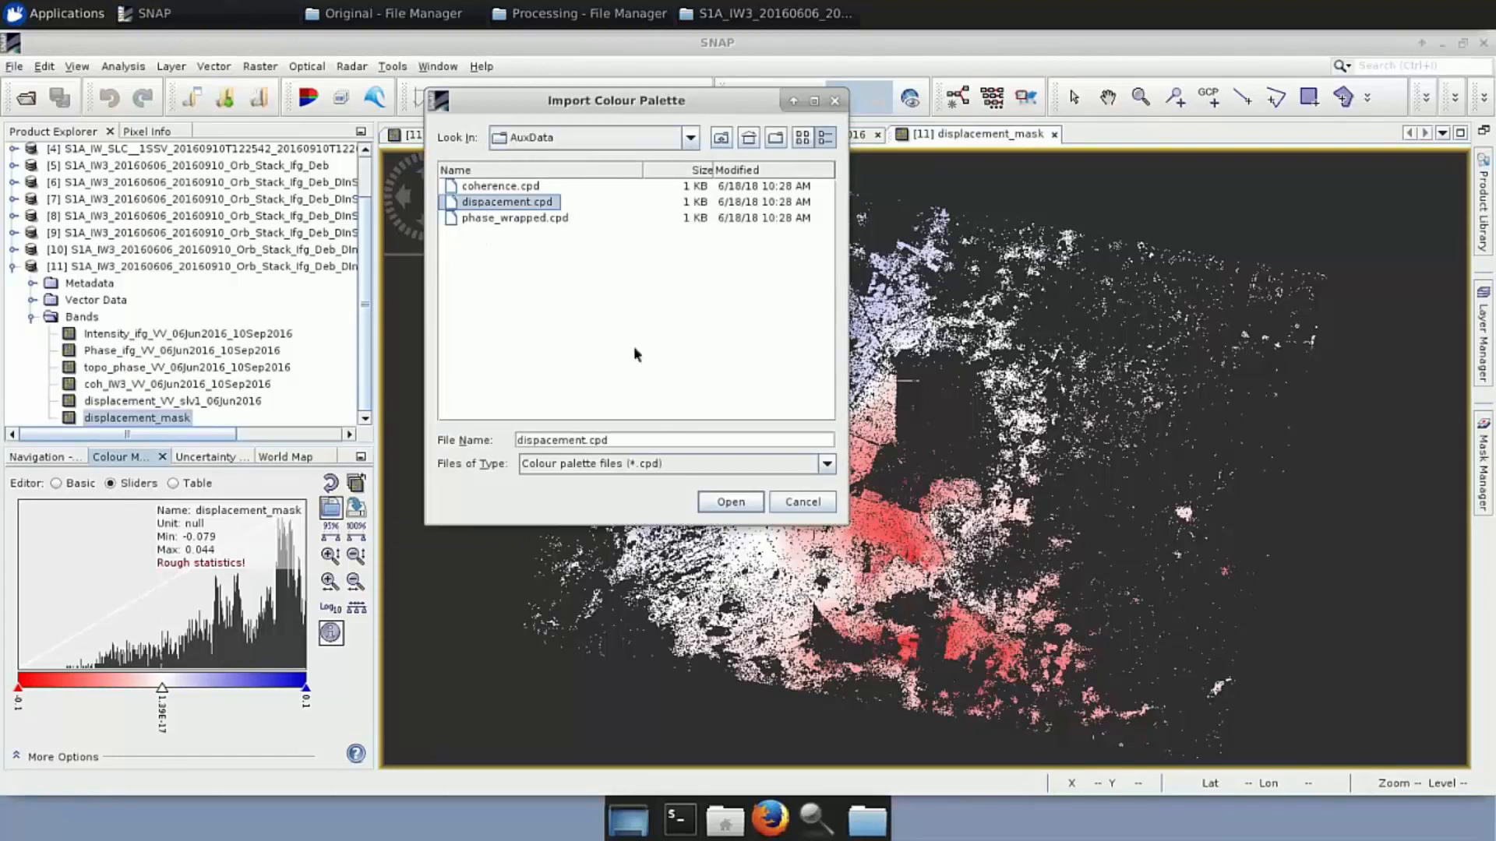
{"action": "left_click", "coordinate": [731, 502]}
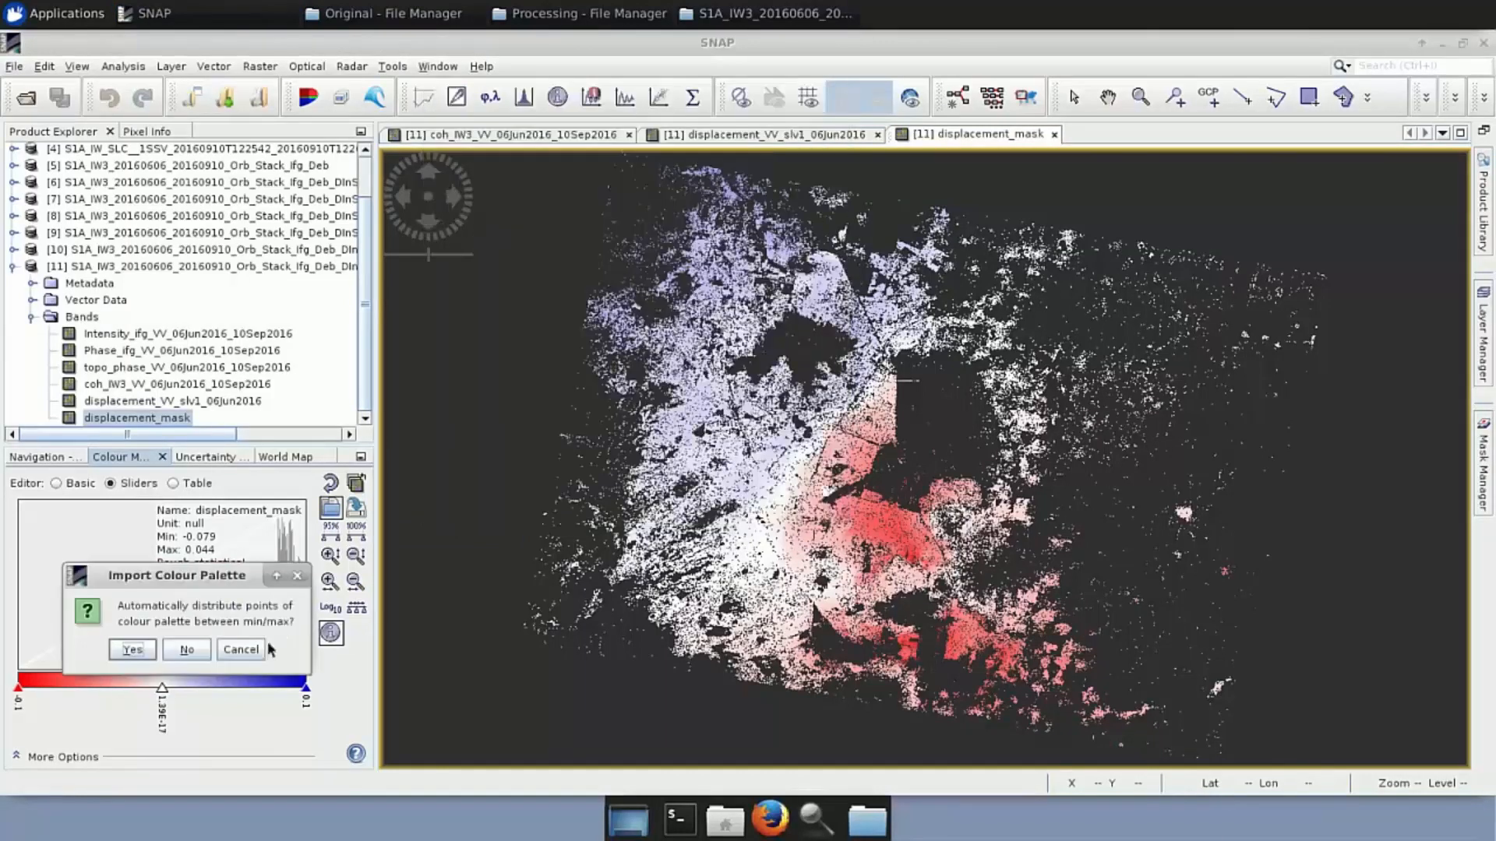
{"action": "left_click", "coordinate": [188, 650]}
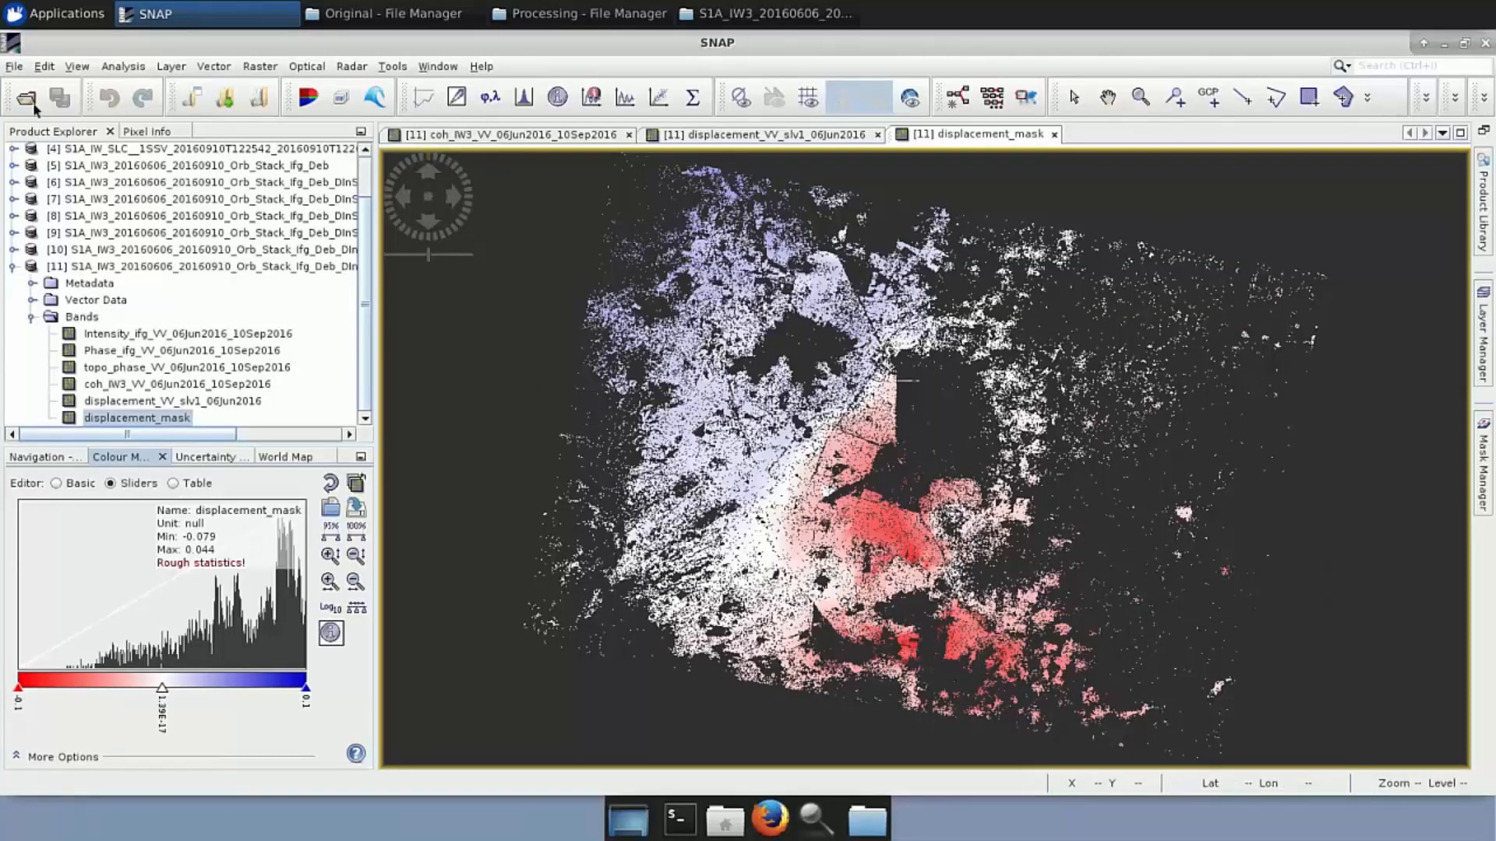
{"action": "left_click", "coordinate": [104, 270]}
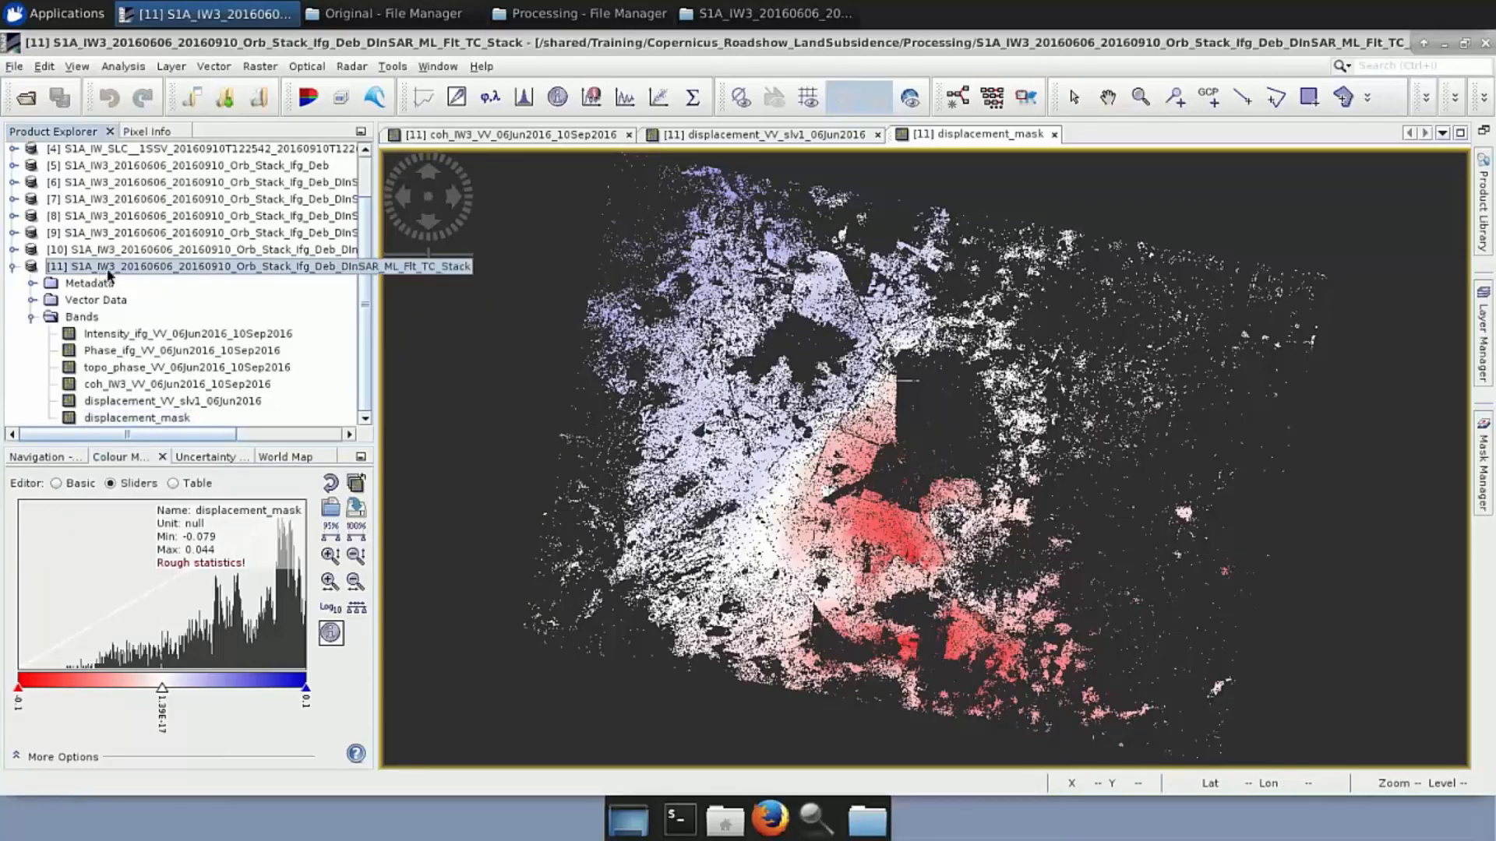
{"action": "left_click", "coordinate": [14, 67]}
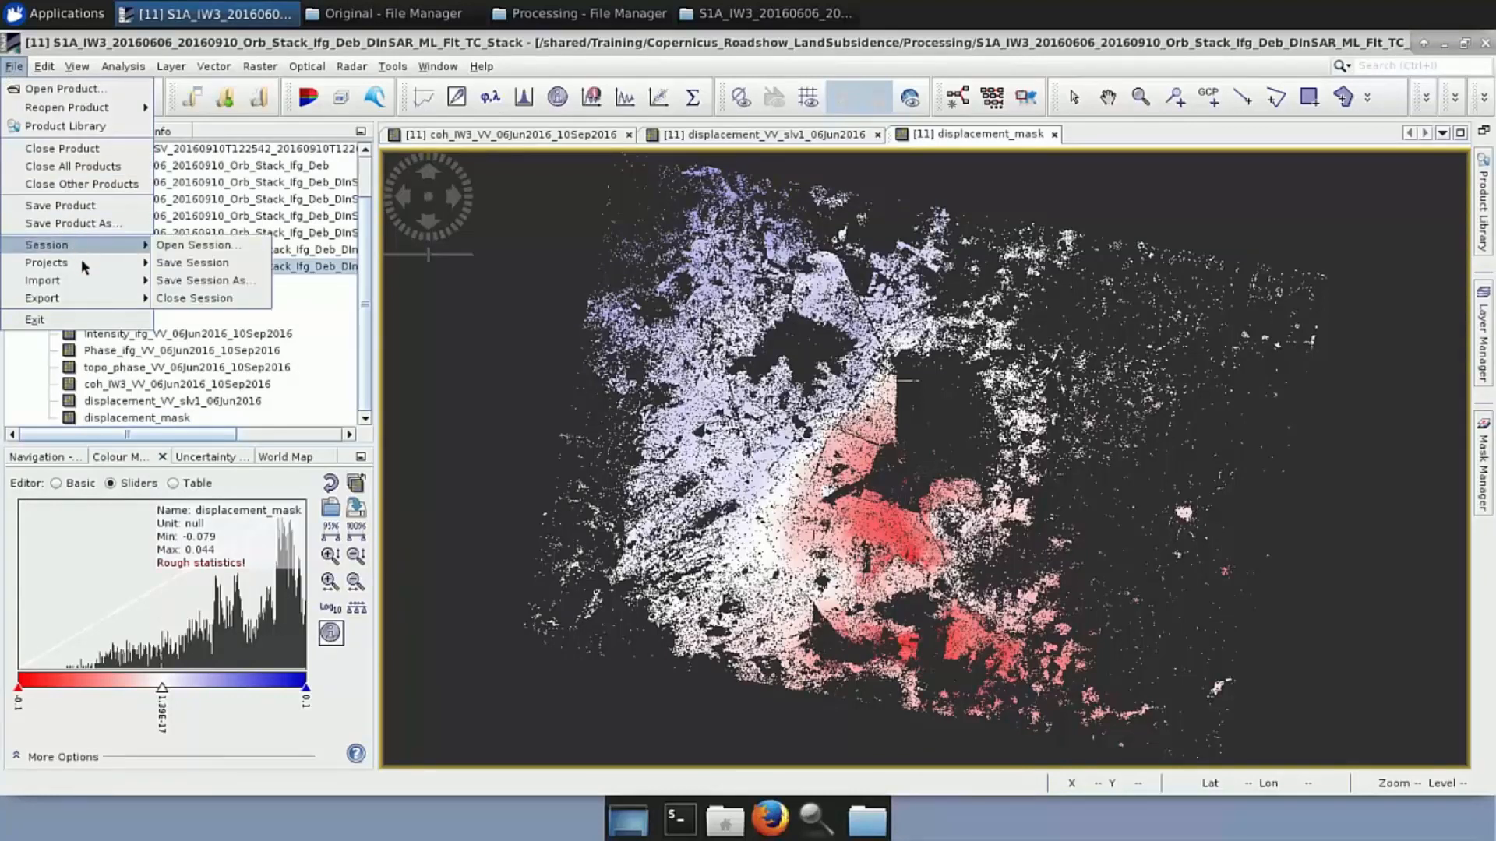
{"action": "mouse_move", "coordinate": [117, 302]}
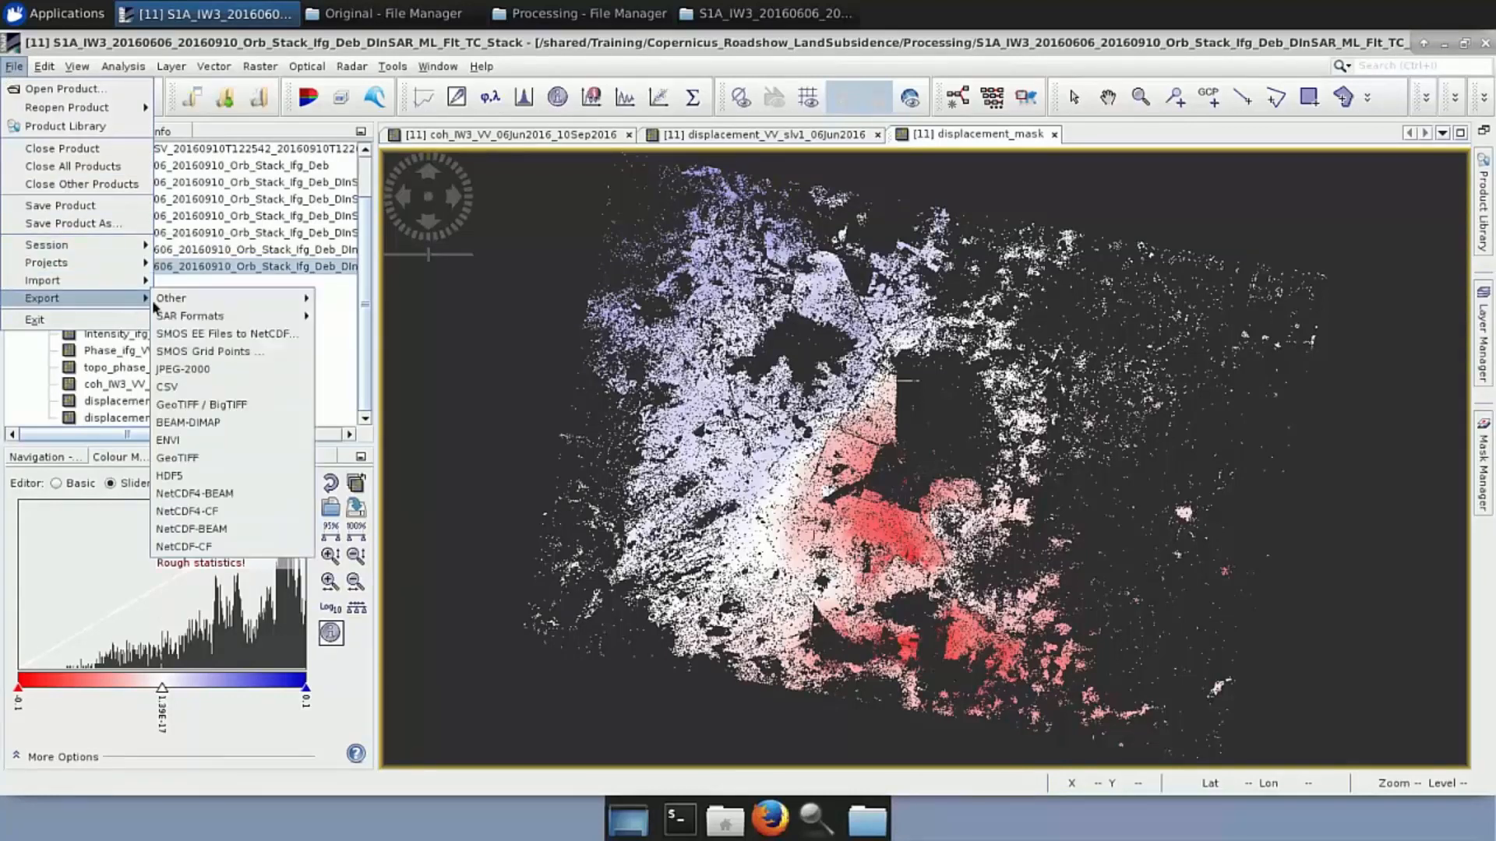
{"action": "left_click", "coordinate": [228, 460]}
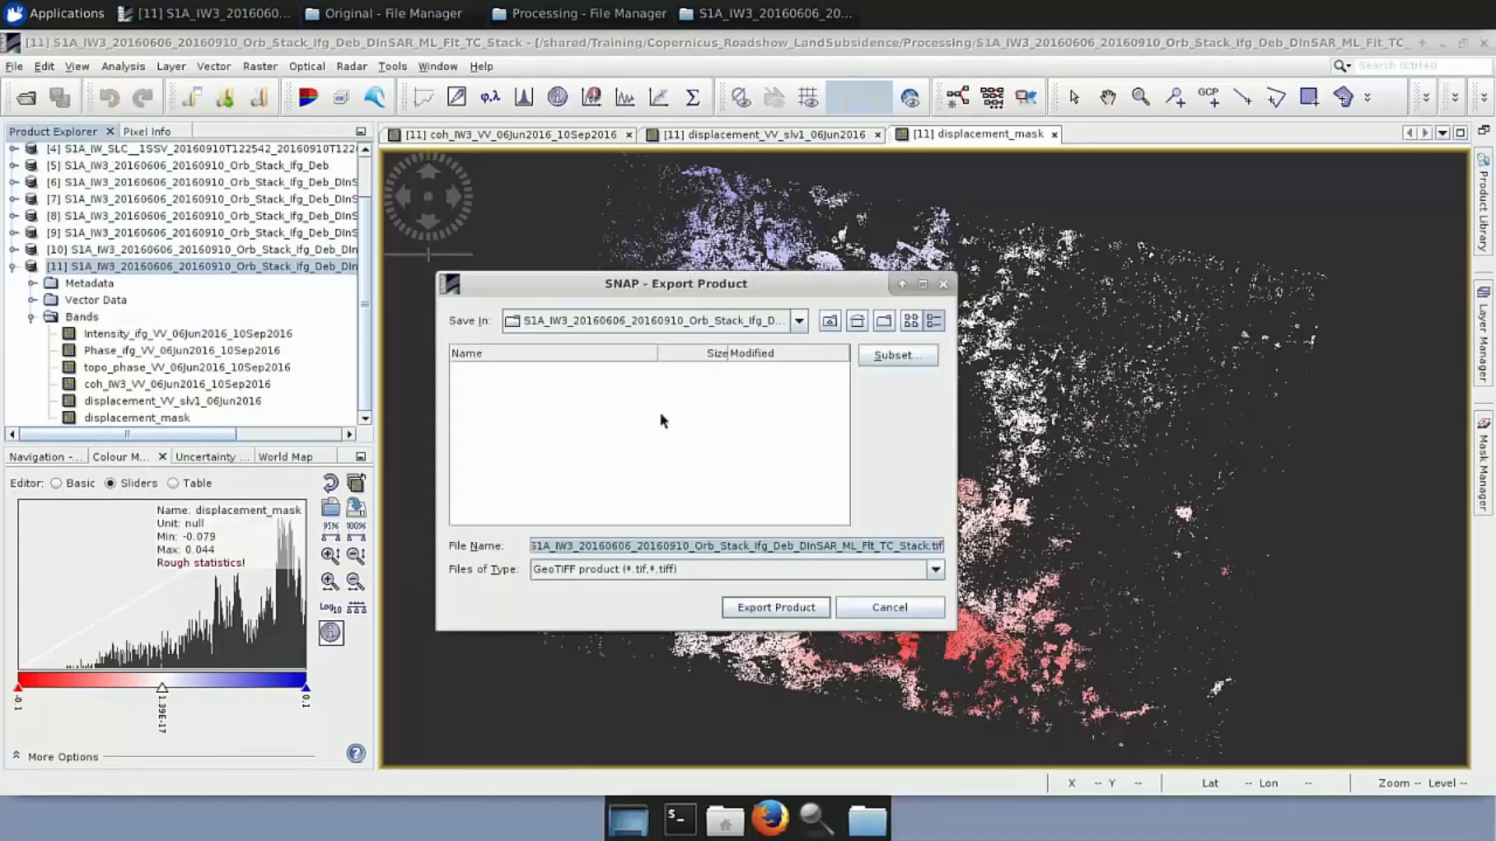
{"action": "left_click", "coordinate": [871, 352]}
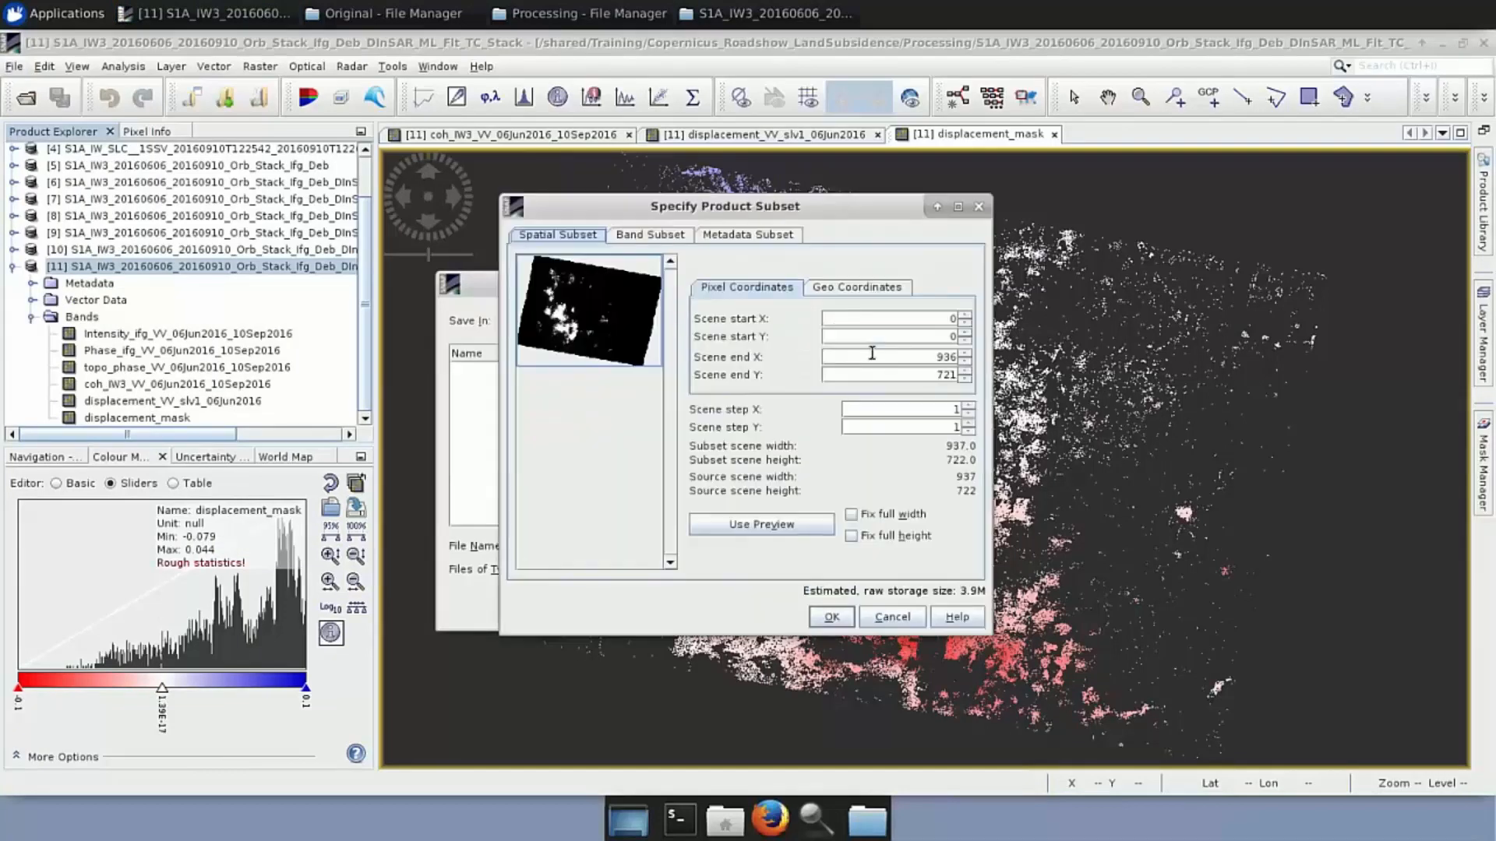
{"action": "left_click", "coordinate": [637, 236]}
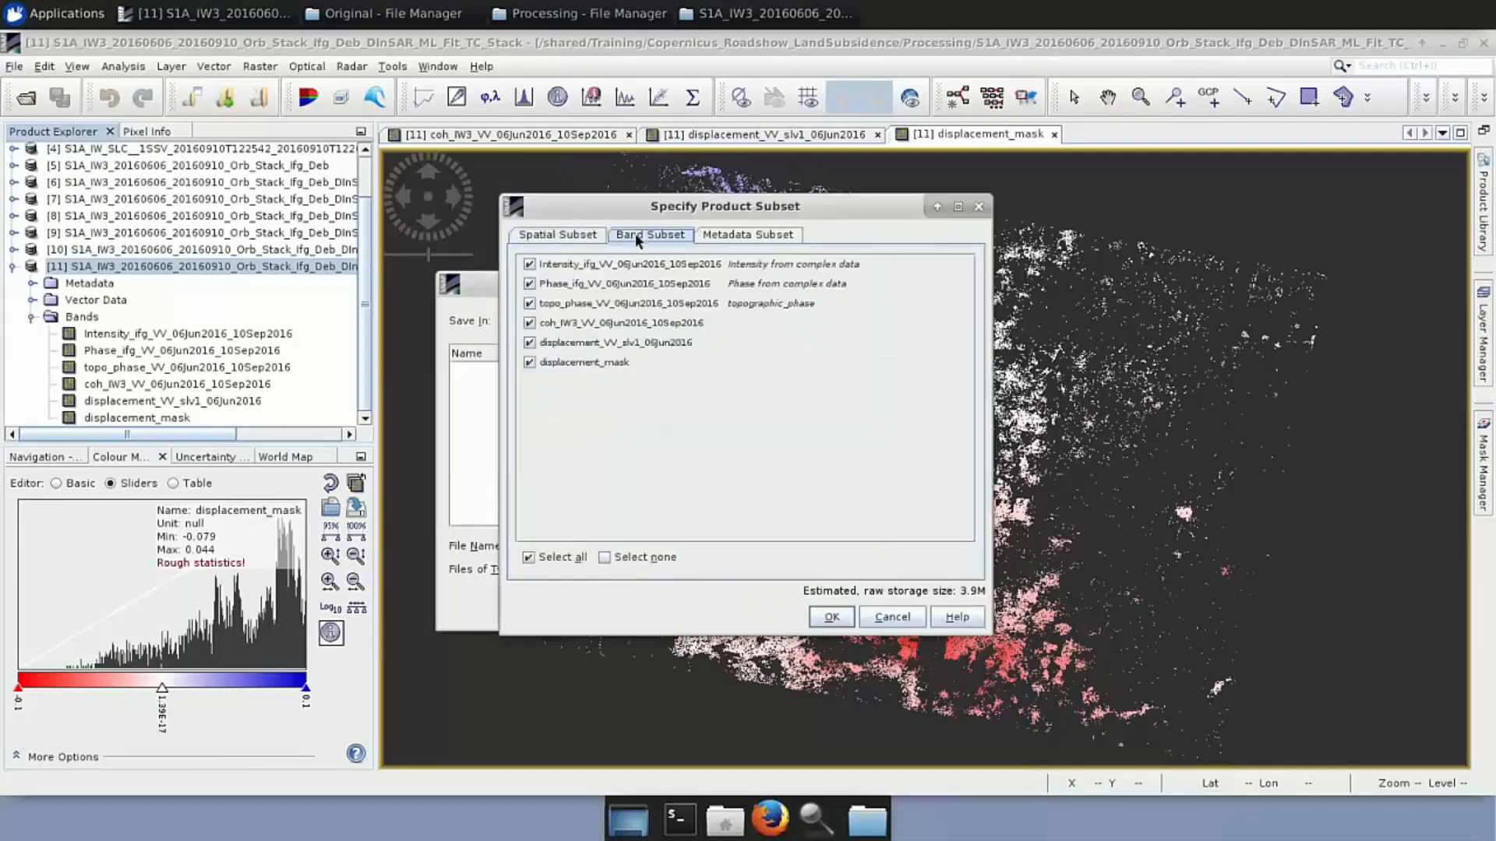
{"action": "left_click", "coordinate": [530, 343]}
{"action": "left_click", "coordinate": [529, 323]}
{"action": "left_click", "coordinate": [529, 303]}
{"action": "left_click", "coordinate": [530, 285]}
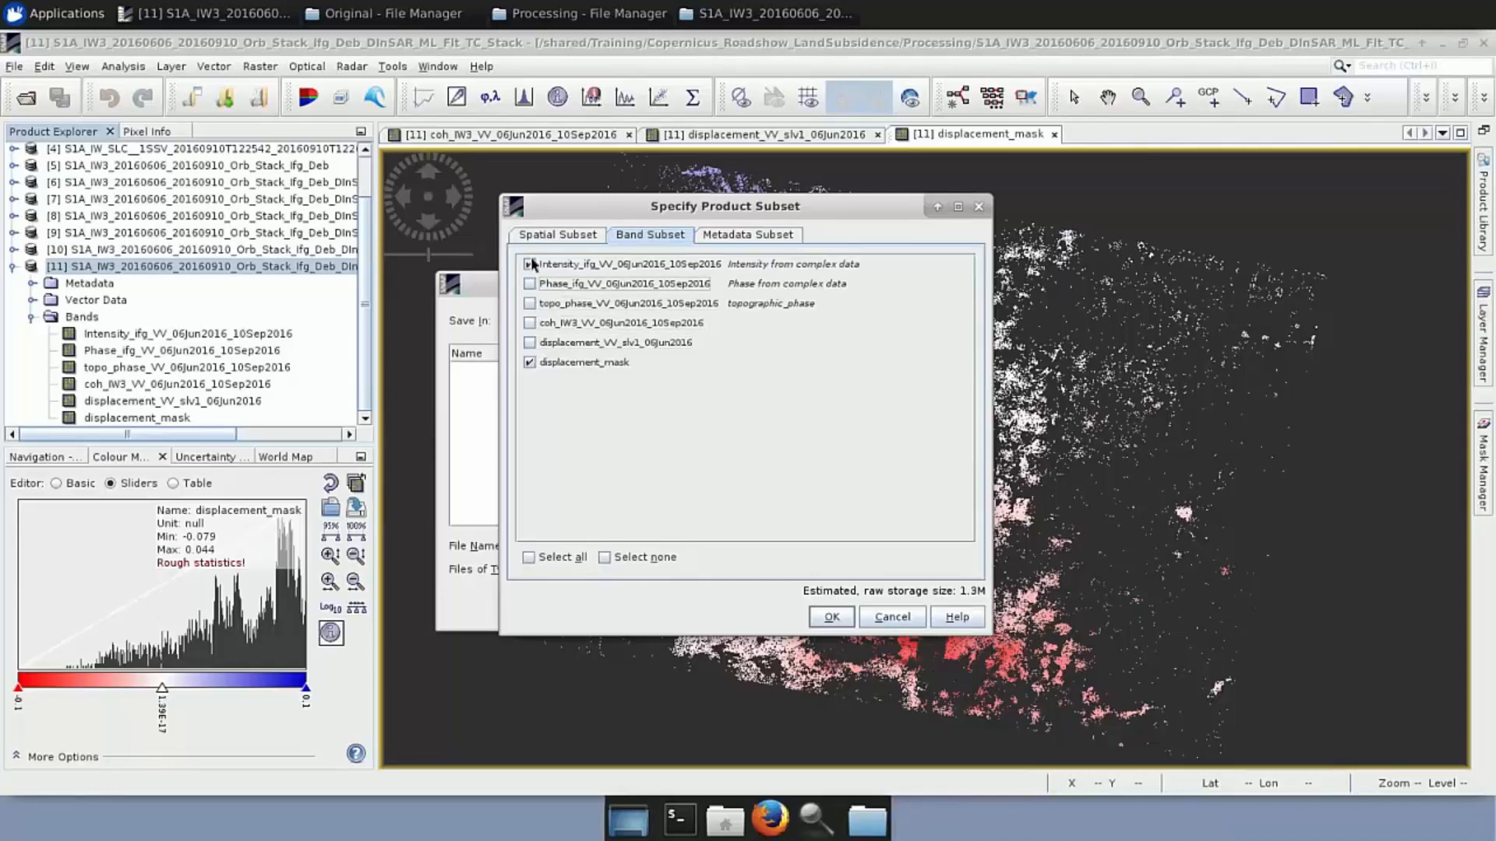
{"action": "left_click", "coordinate": [530, 265]}
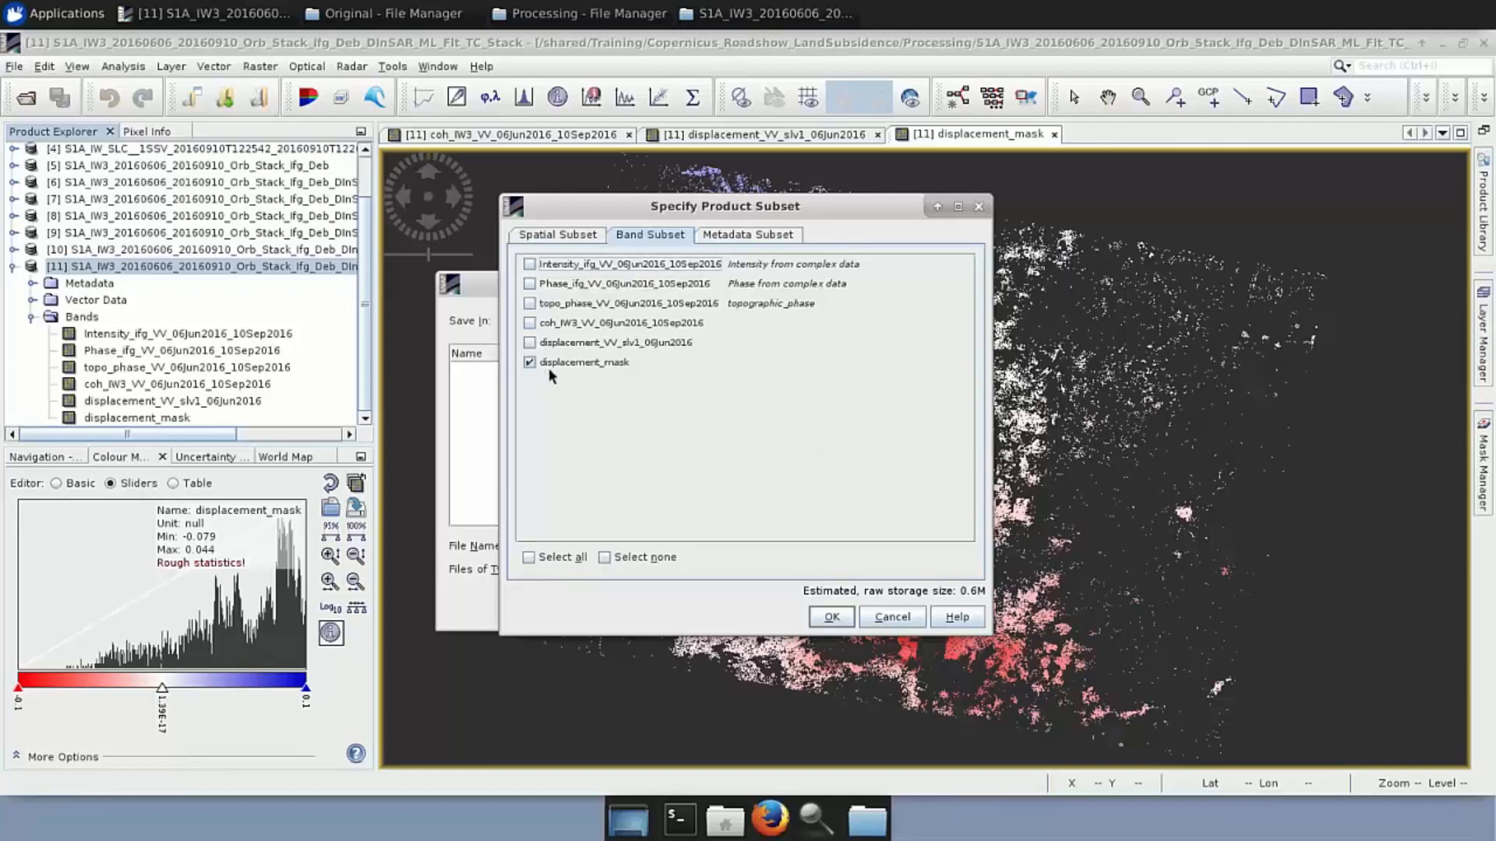
{"action": "left_click", "coordinate": [830, 618]}
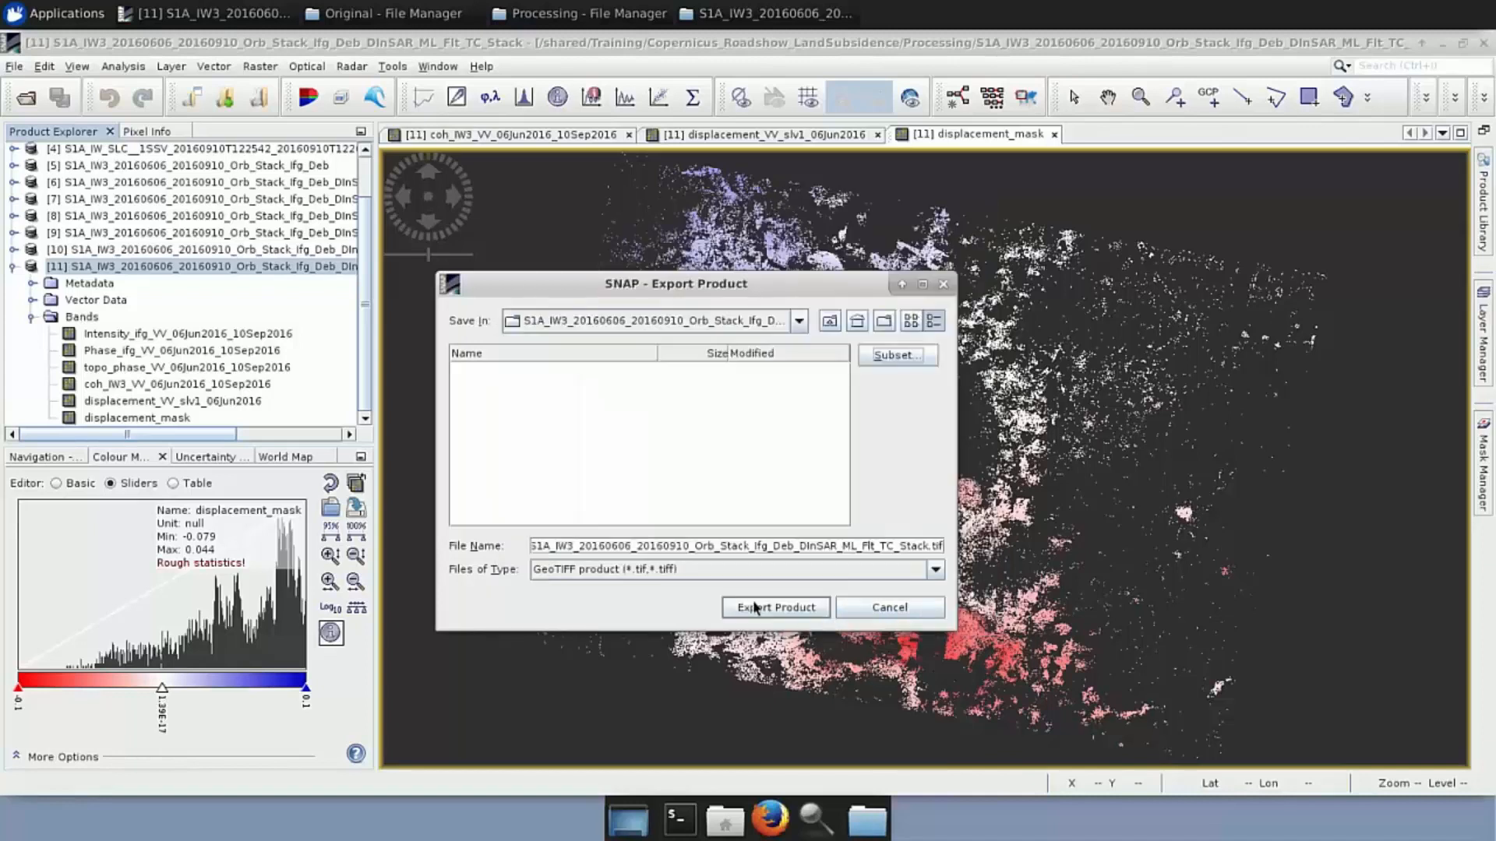
{"action": "left_click", "coordinate": [800, 321]}
{"action": "left_click", "coordinate": [801, 321]}
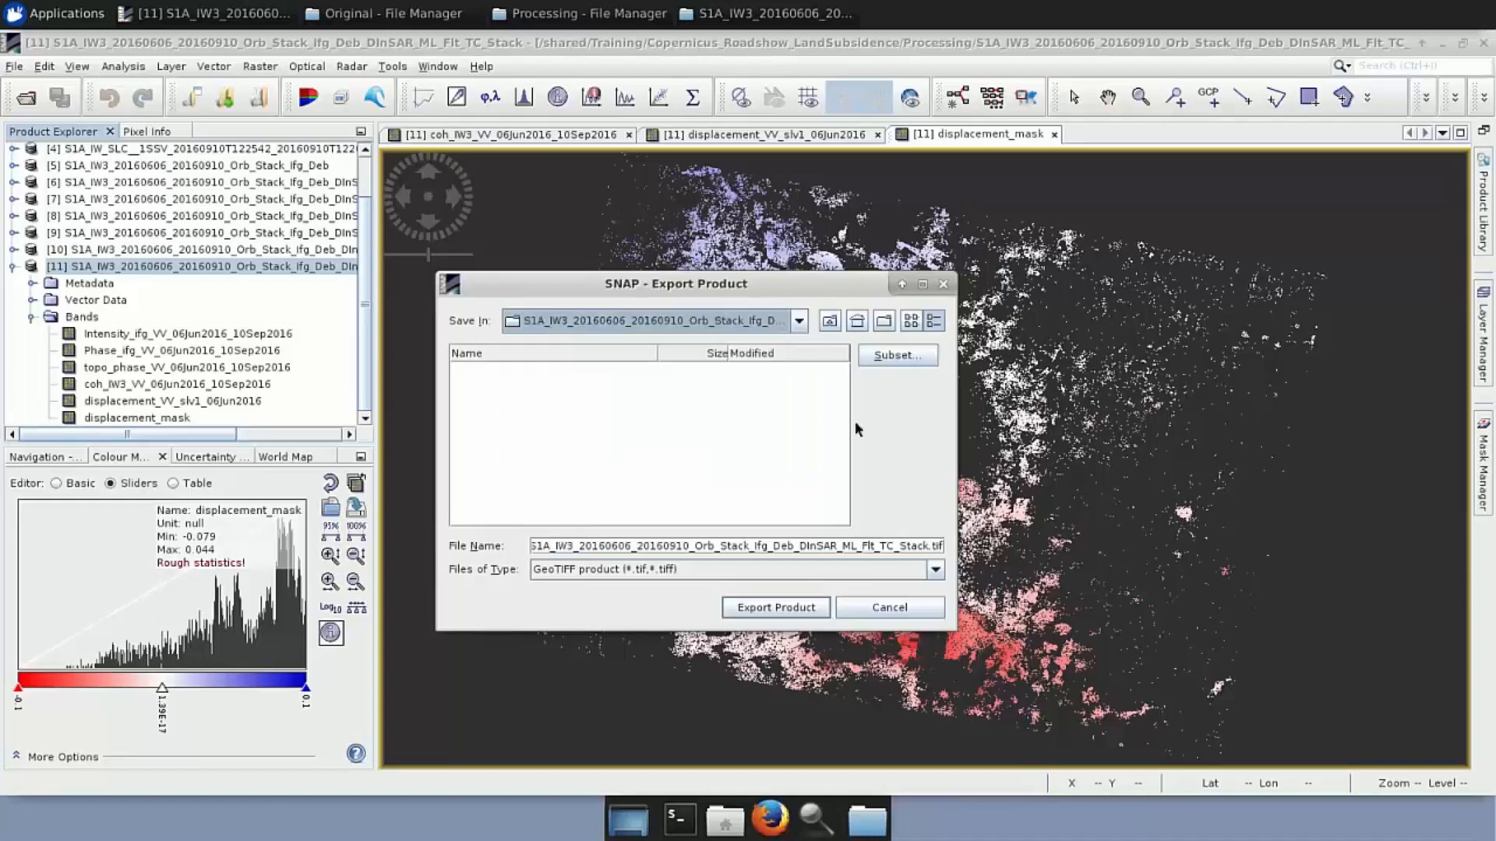
{"action": "left_click", "coordinate": [943, 284]}
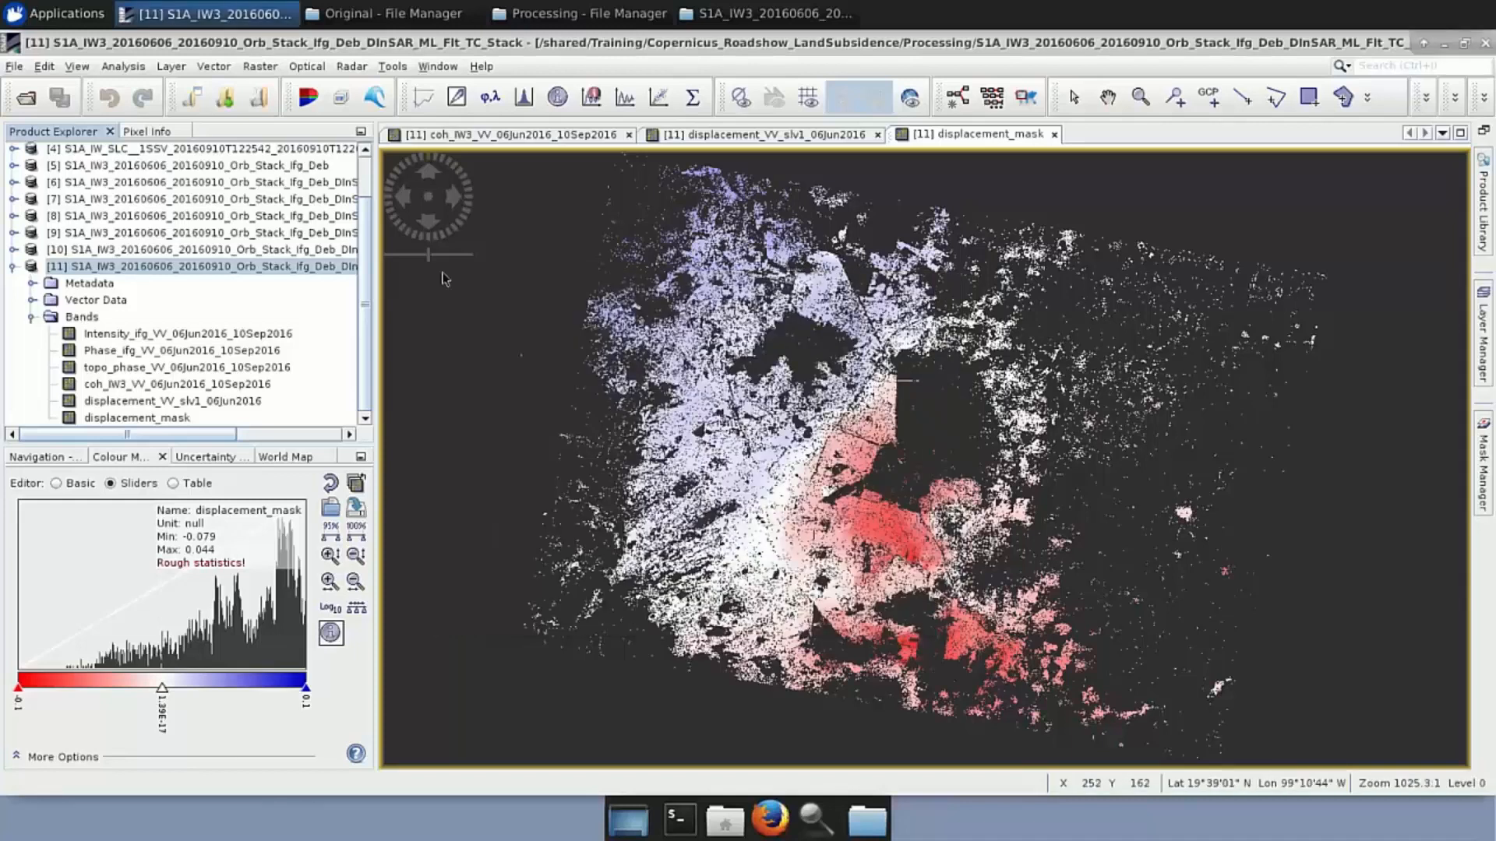
Save the displacement_mask view as Google Earth KMZ 'displacement_mask' in the Processing folder
{"action": "left_click", "coordinate": [158, 421]}
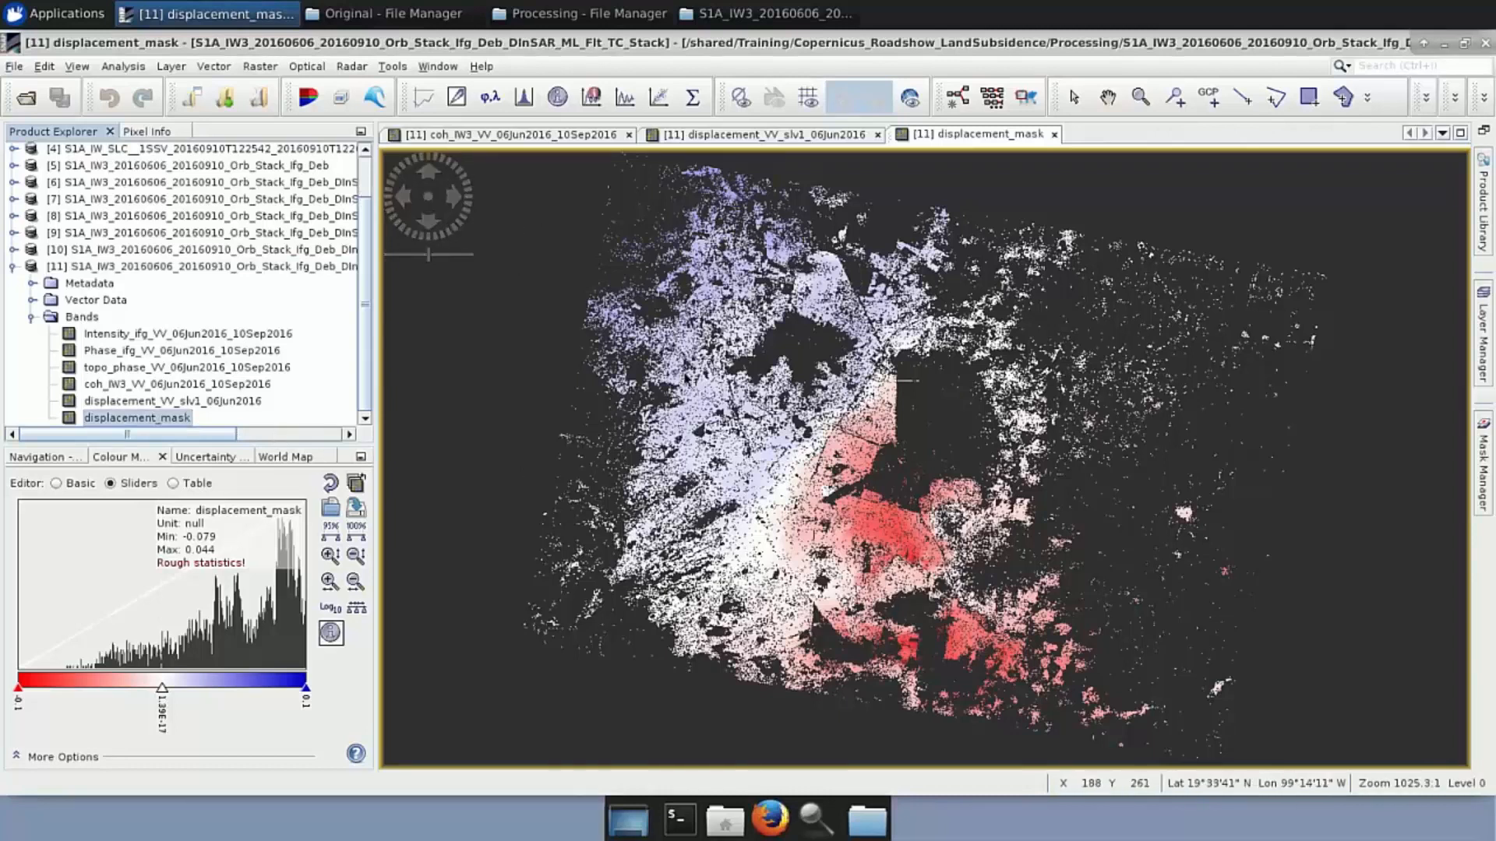
{"action": "right_click", "coordinate": [685, 378]}
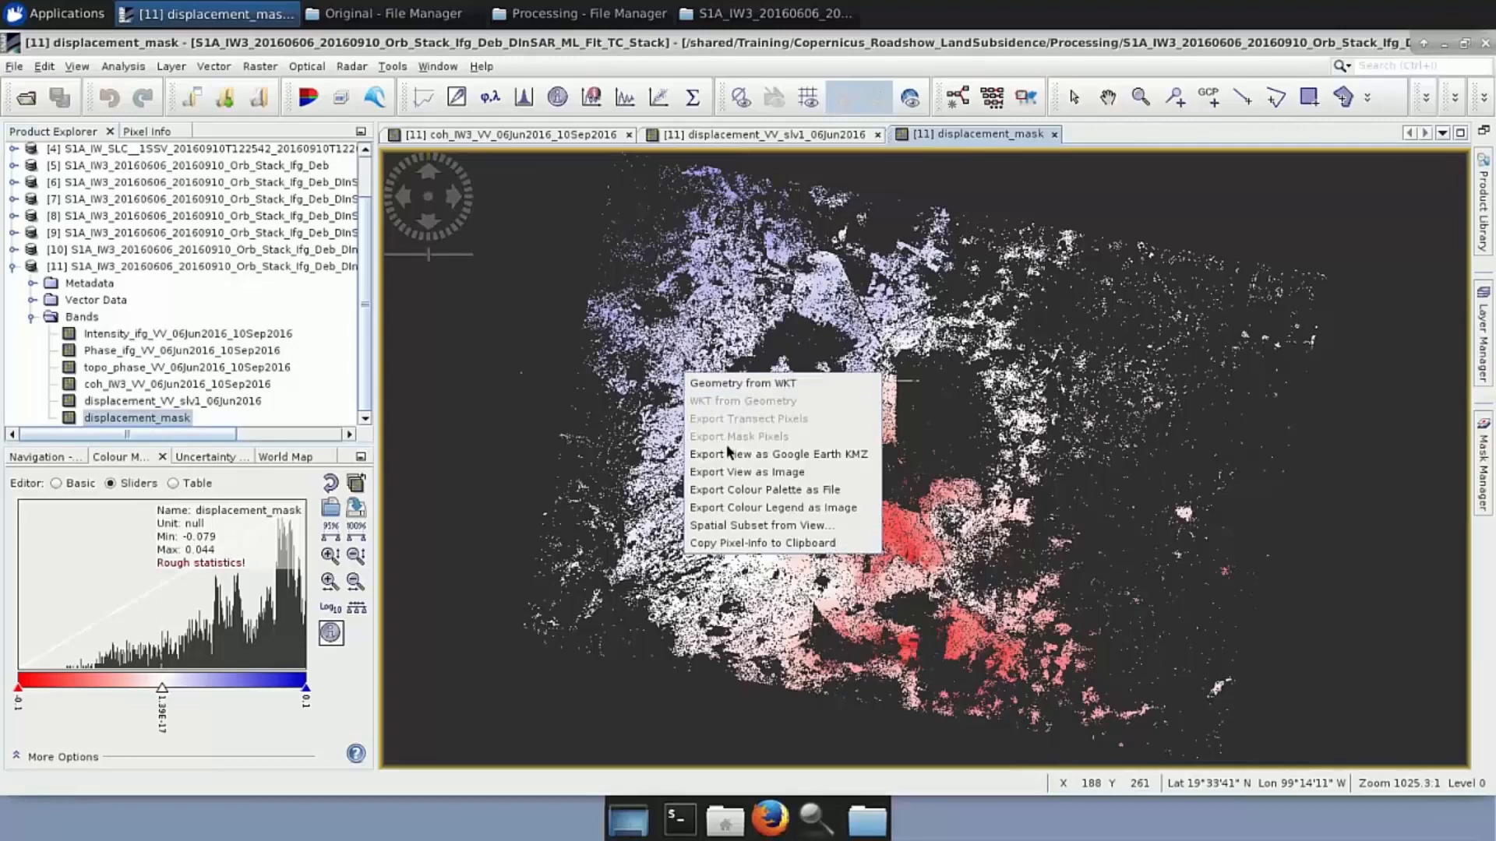
{"action": "left_click", "coordinate": [10, 70]}
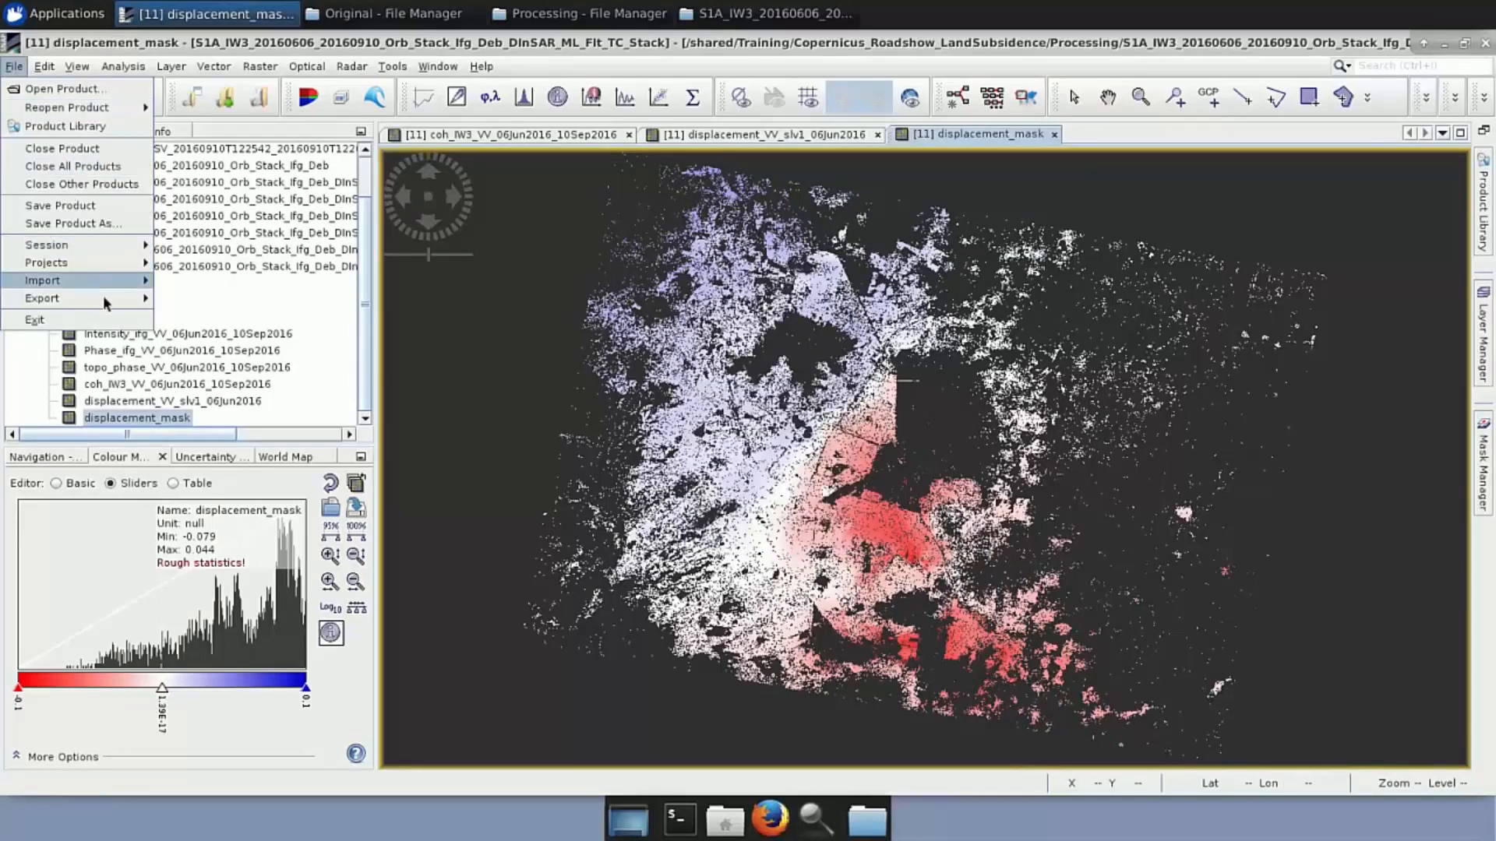
{"action": "mouse_move", "coordinate": [98, 299]}
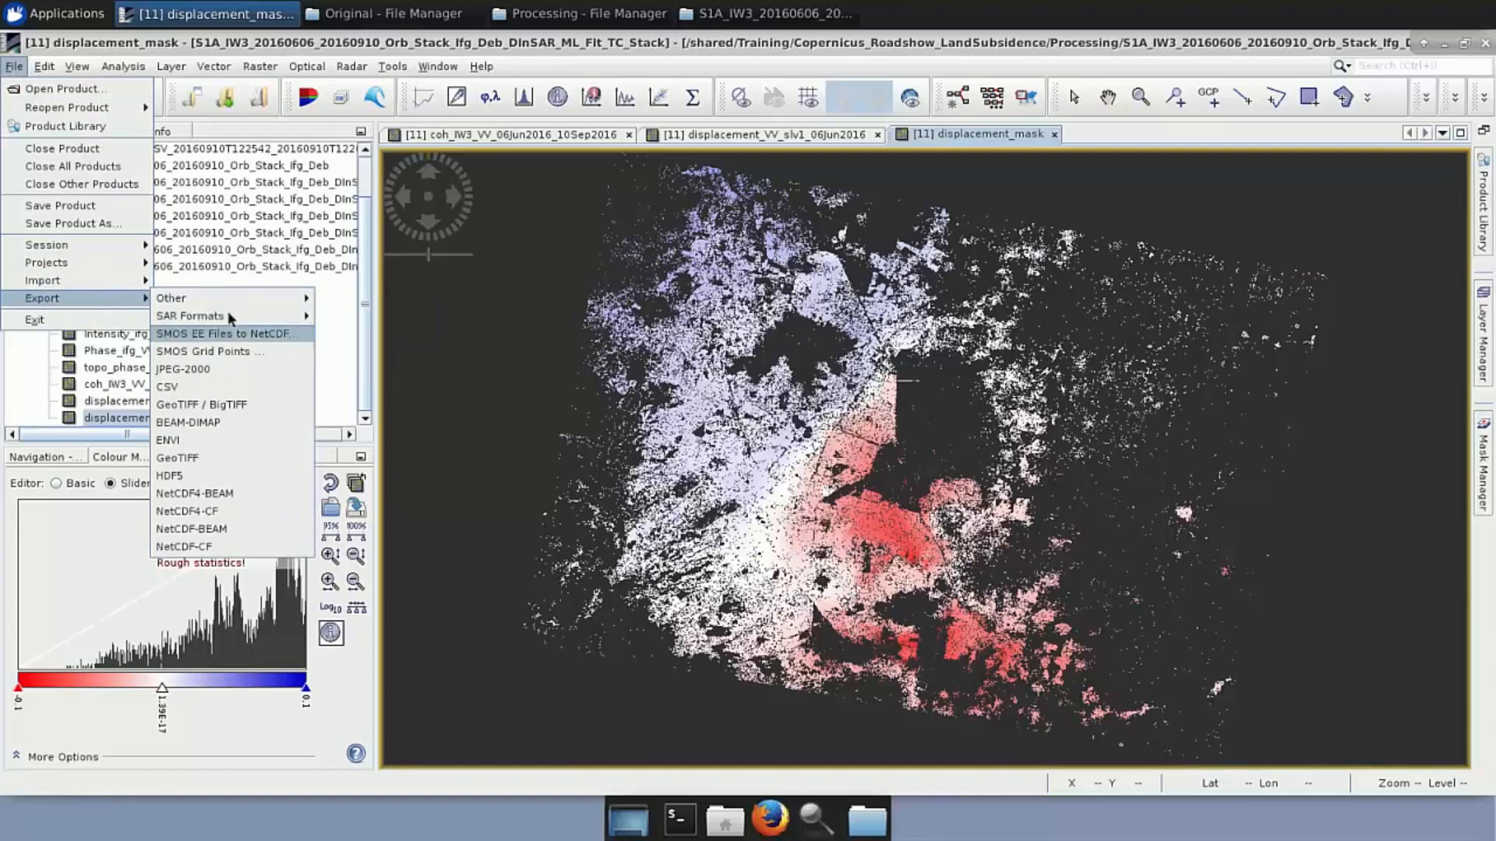
{"action": "mouse_move", "coordinate": [234, 300]}
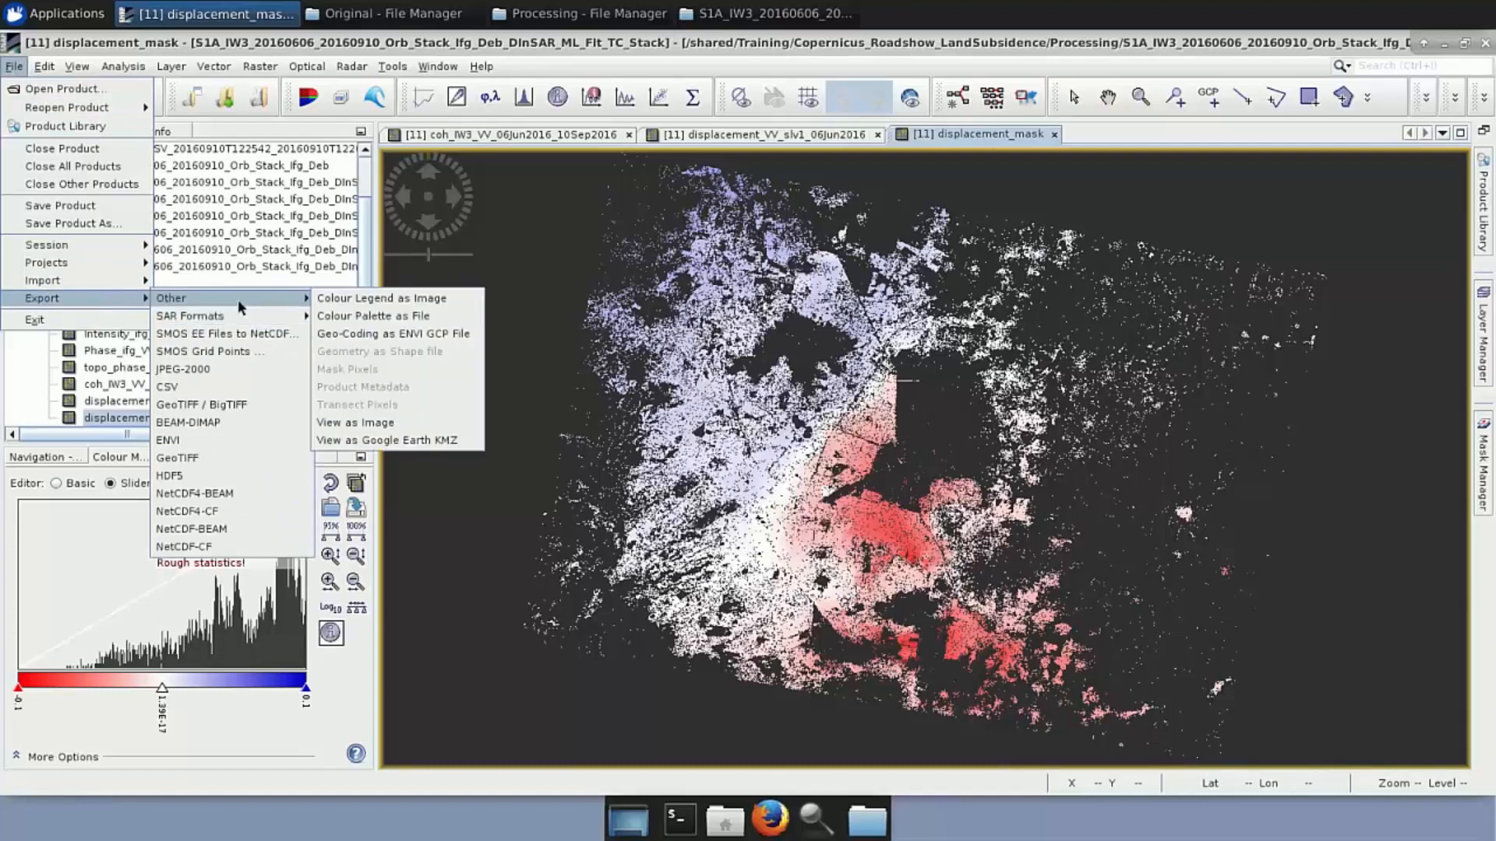
{"action": "left_click", "coordinate": [464, 441]}
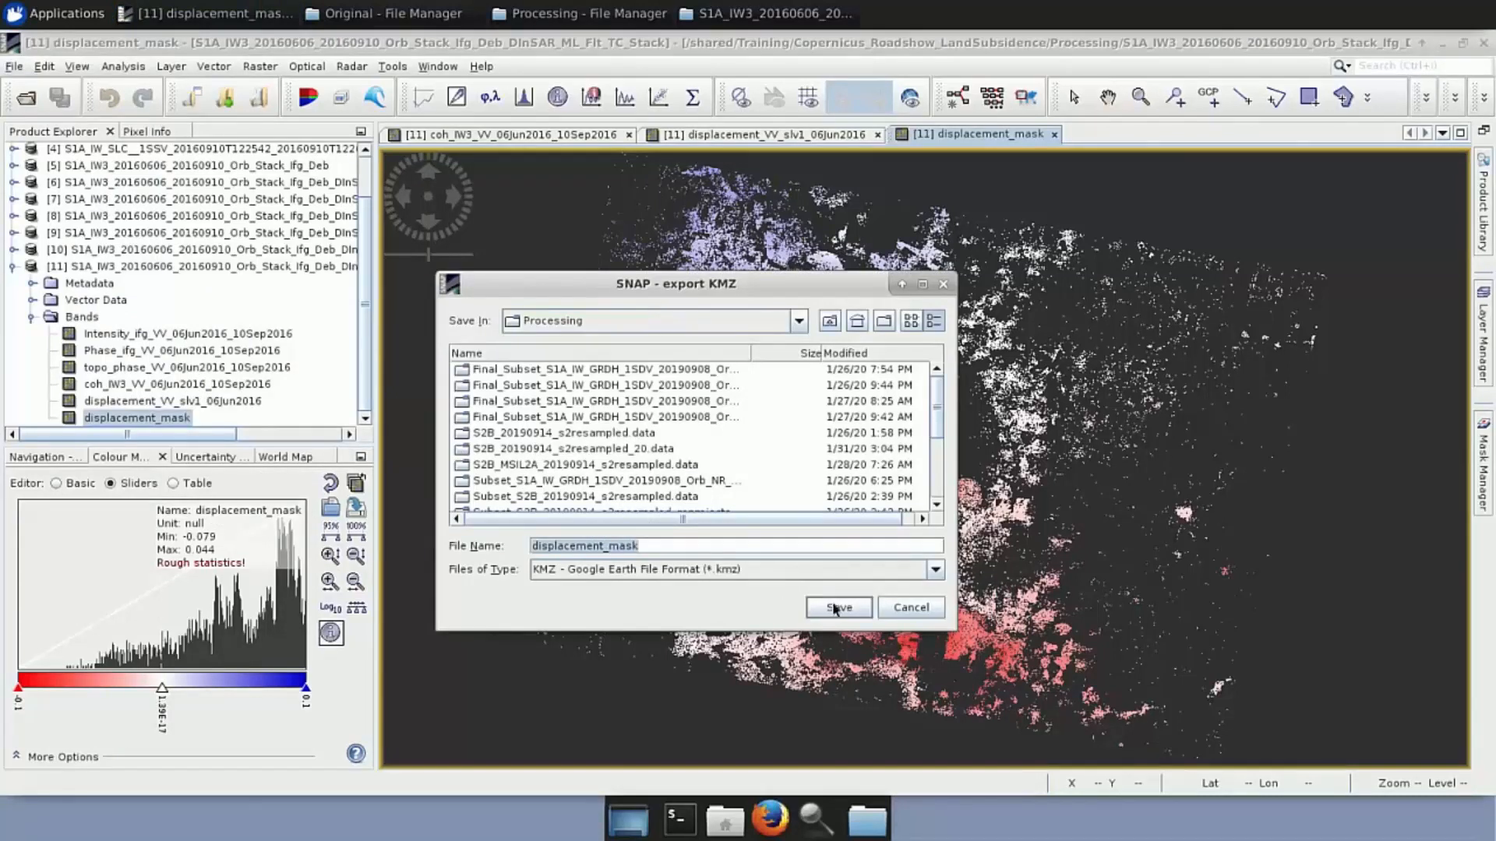
{"action": "left_click", "coordinate": [943, 285]}
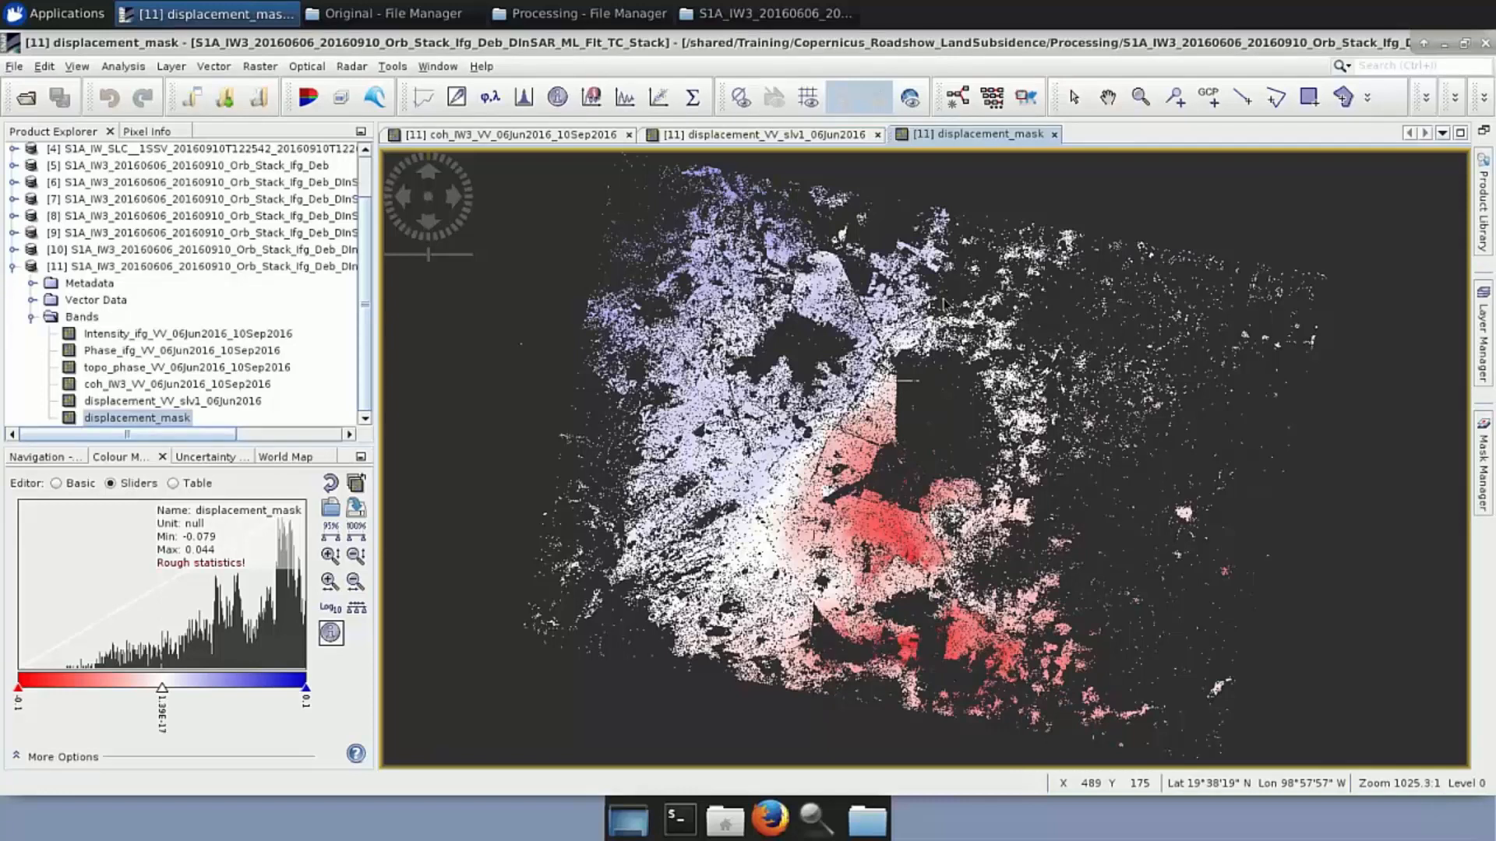
Browse to shared > Training > Copernicus_Roadshow_LandSubsidence > Processing and download displacement_mask.kmz
{"action": "key", "text": "ctrl+alt+shift"}
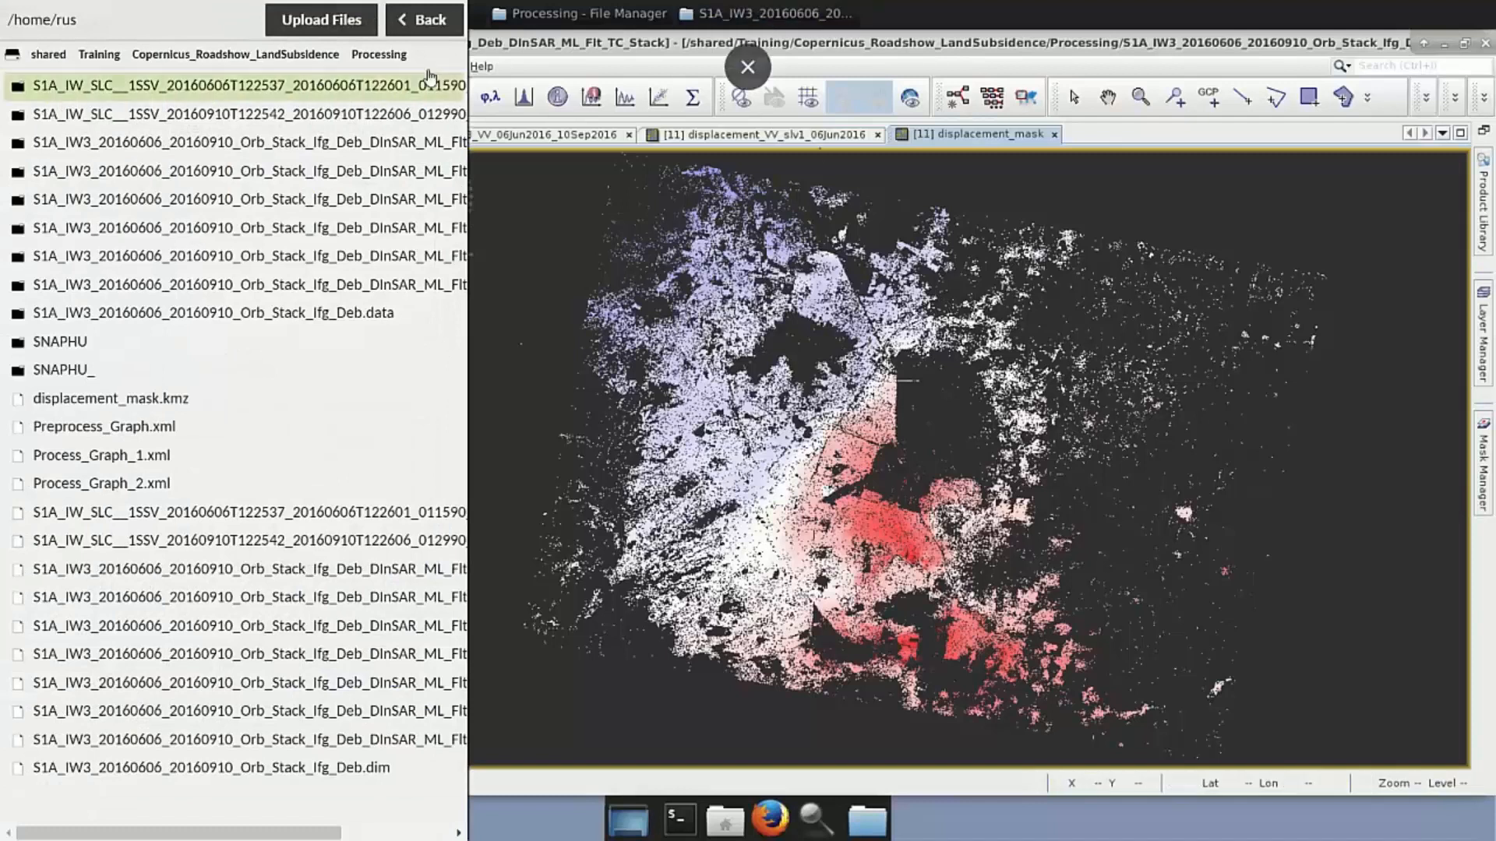
{"action": "left_click", "coordinate": [35, 59]}
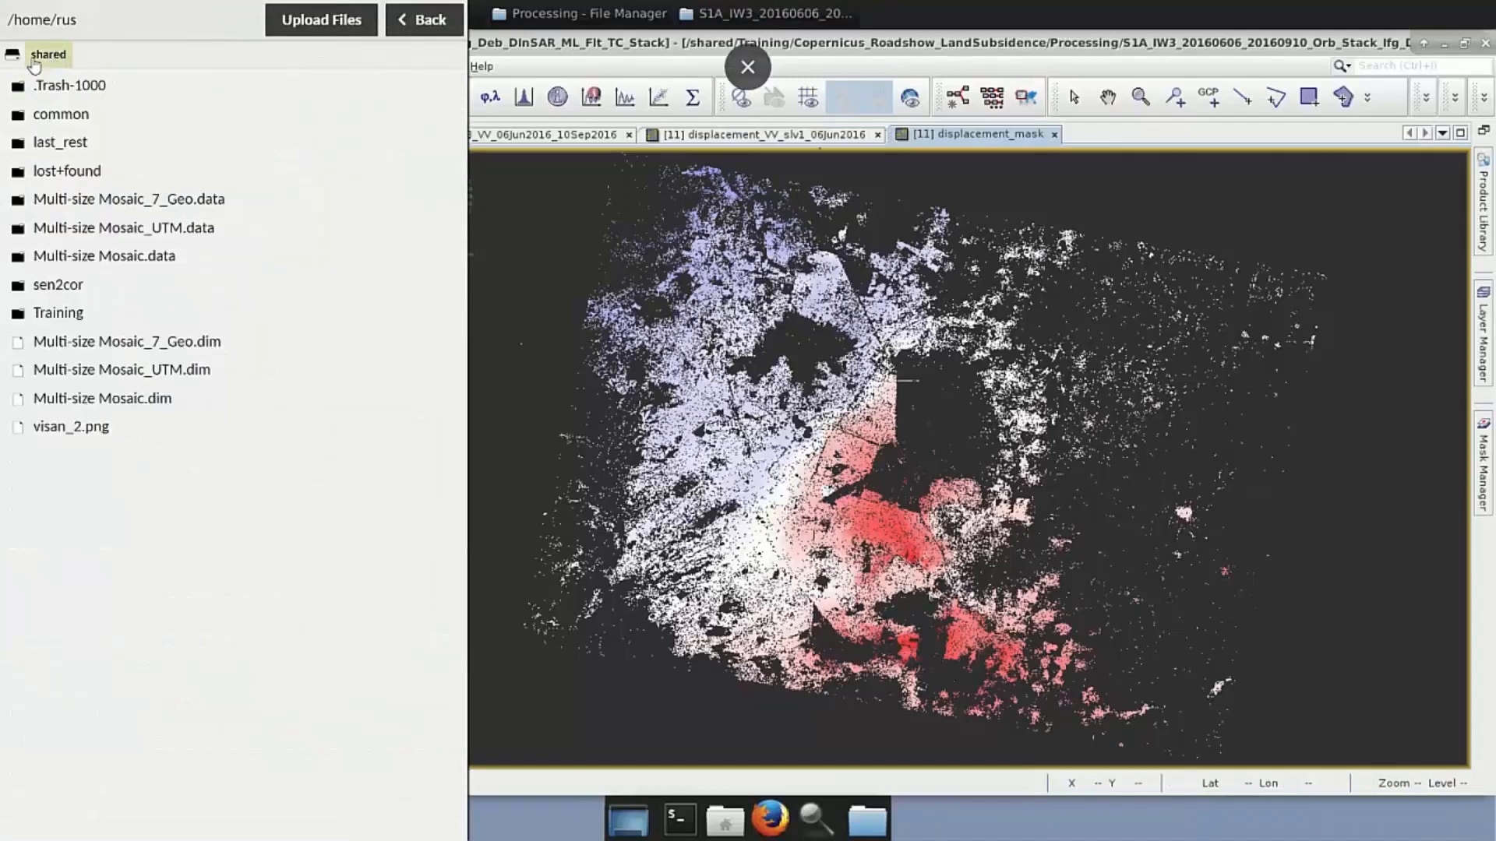
{"action": "left_click", "coordinate": [13, 55]}
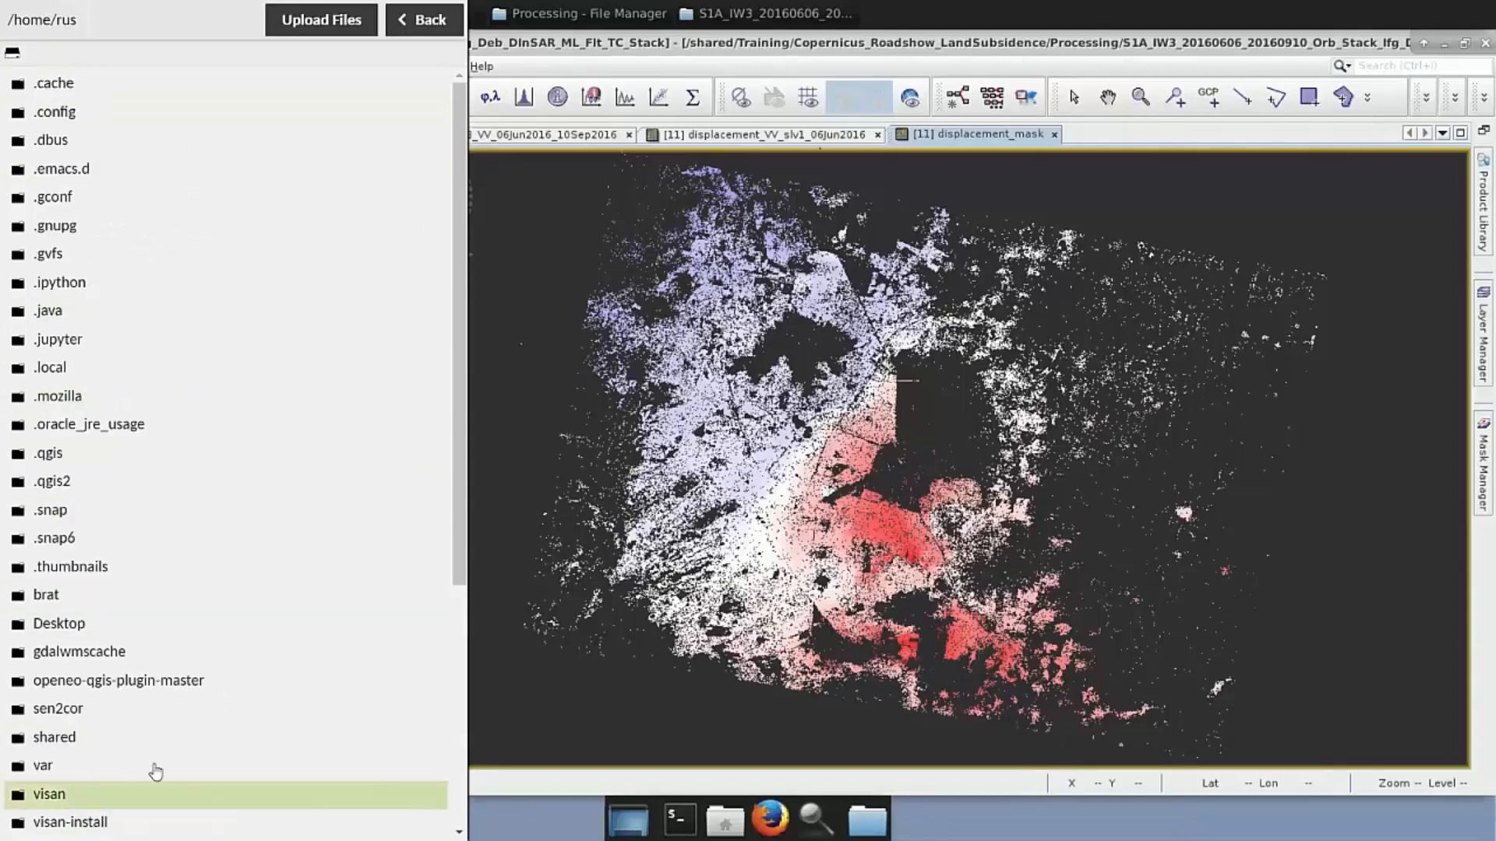
{"action": "left_click", "coordinate": [77, 740]}
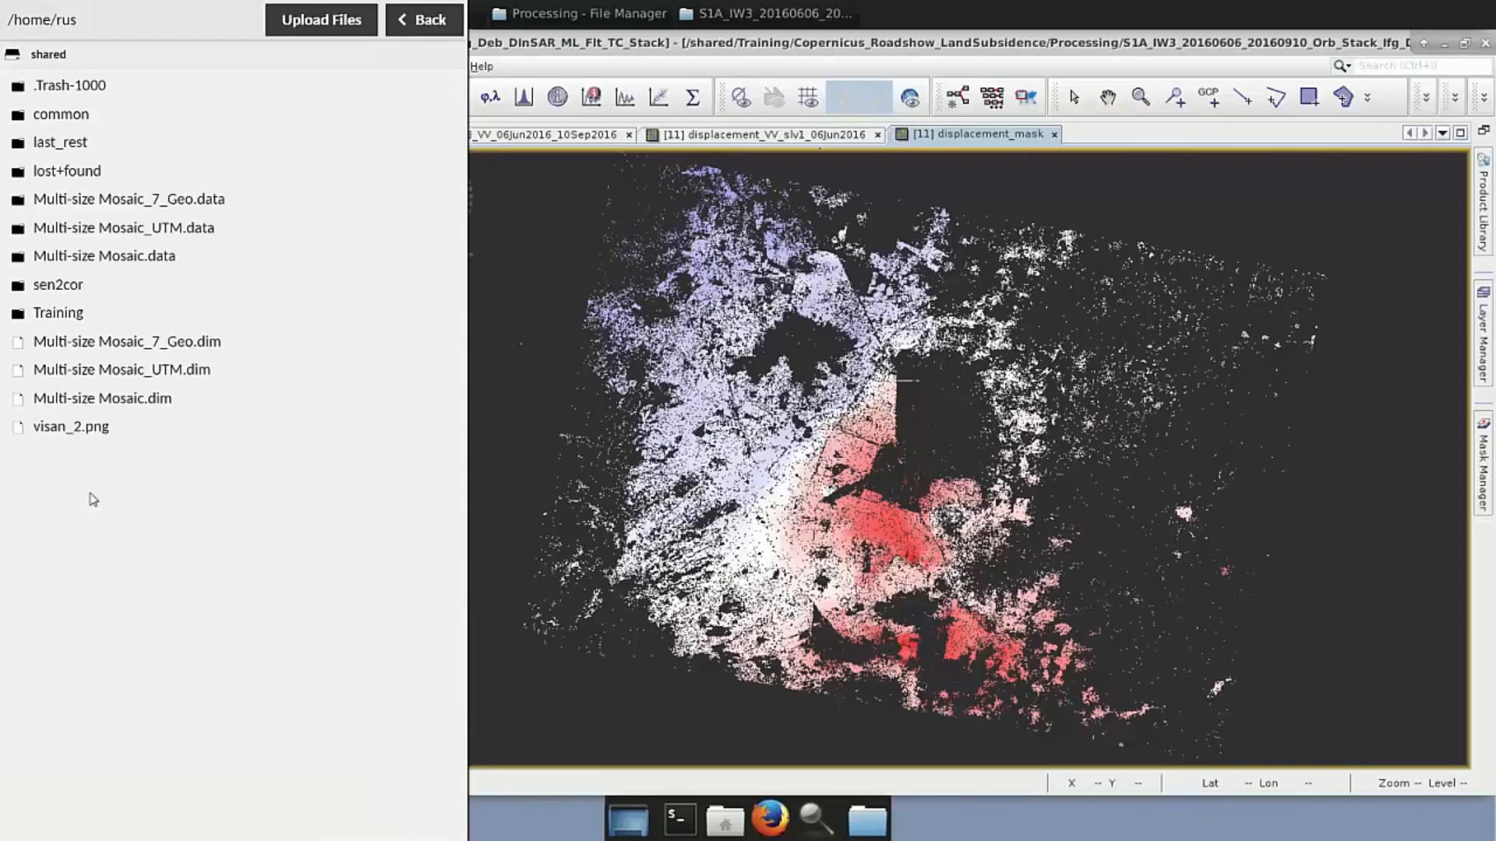
{"action": "left_click", "coordinate": [71, 320]}
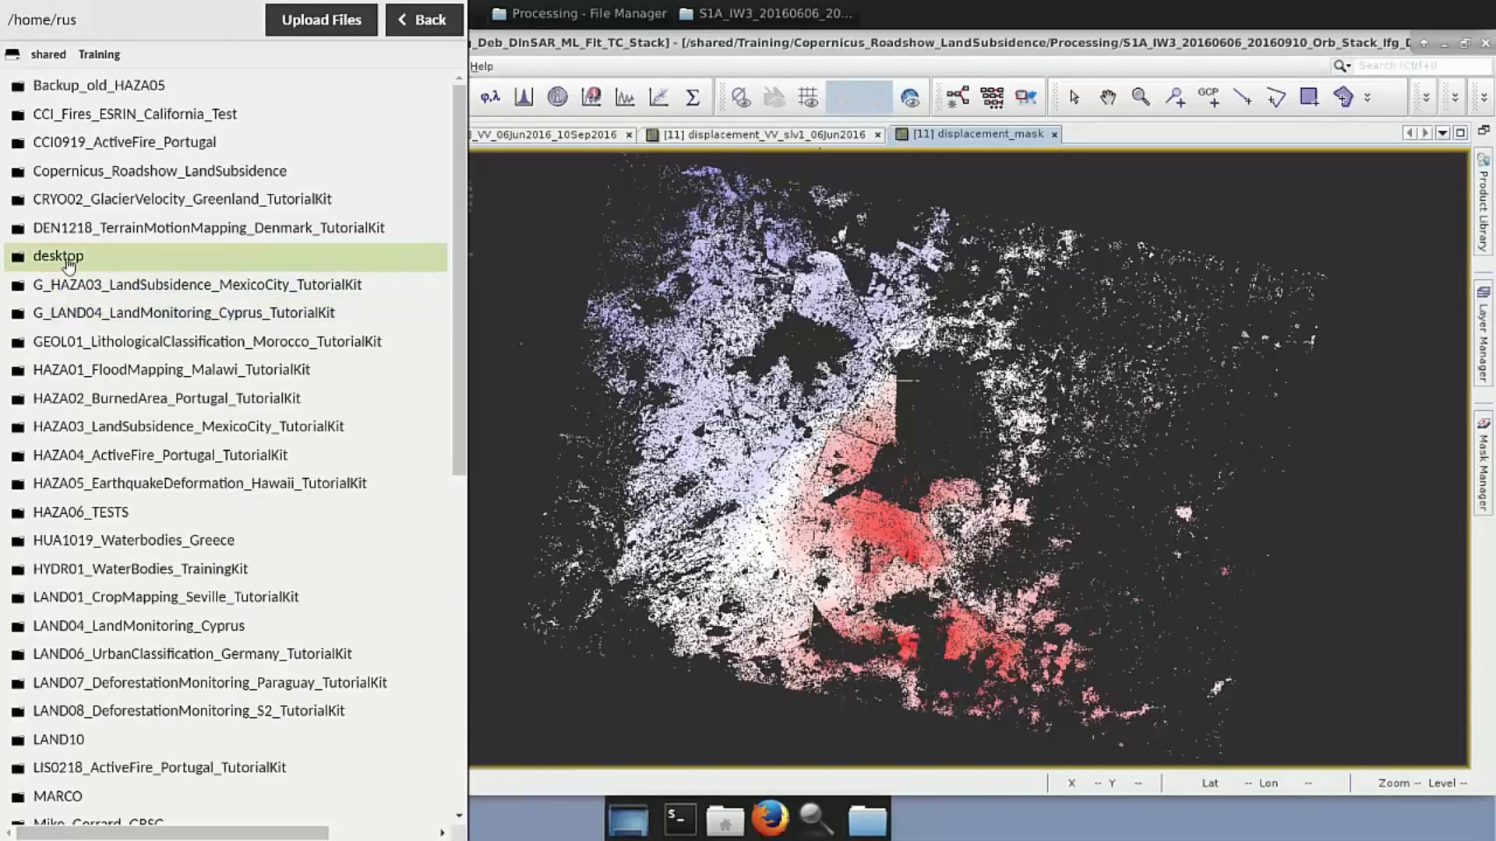
{"action": "left_click", "coordinate": [109, 170]}
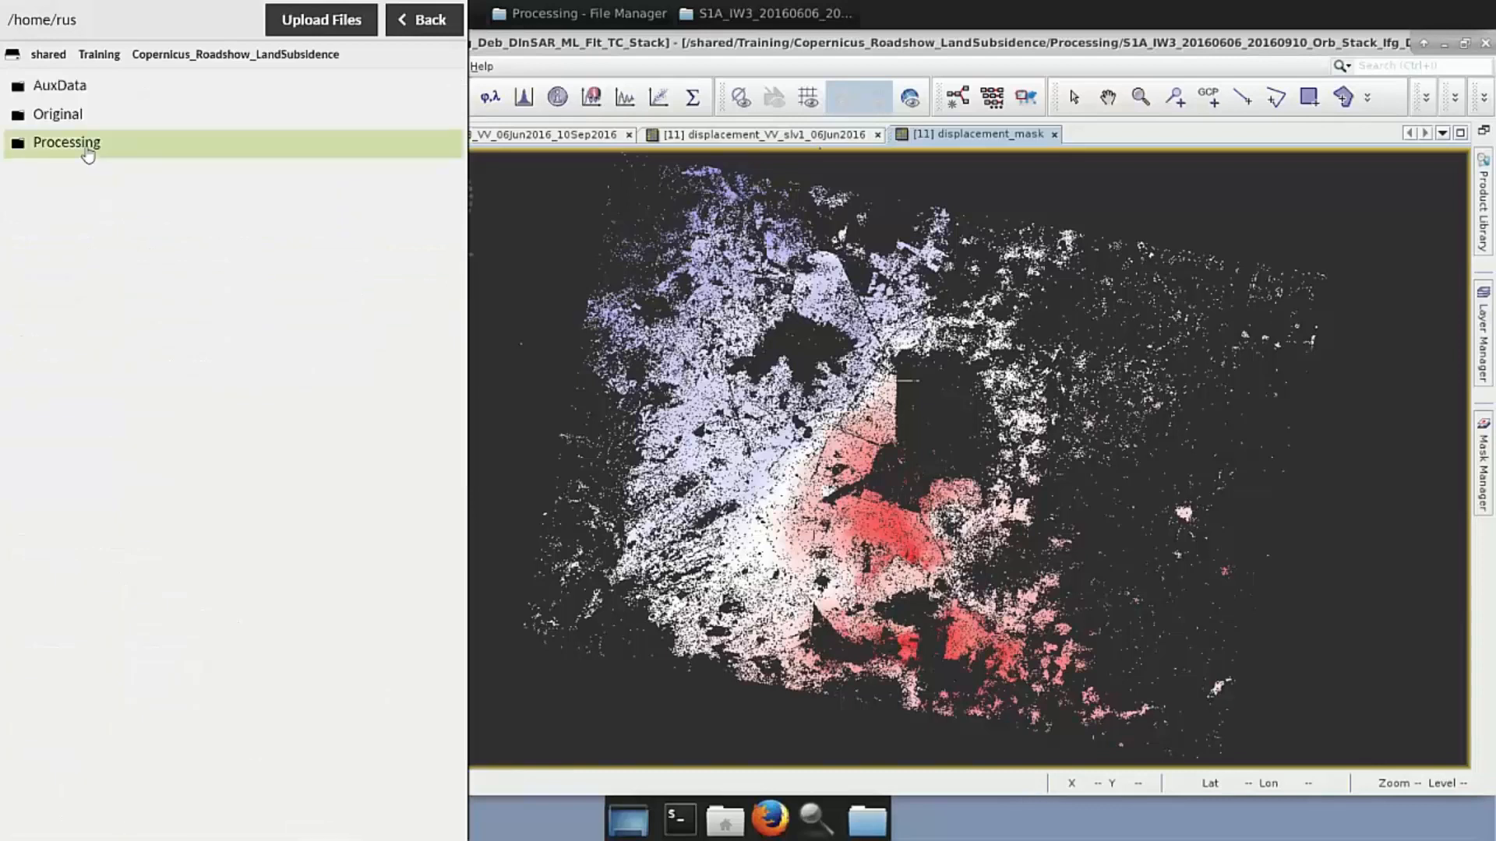
{"action": "left_click", "coordinate": [88, 153]}
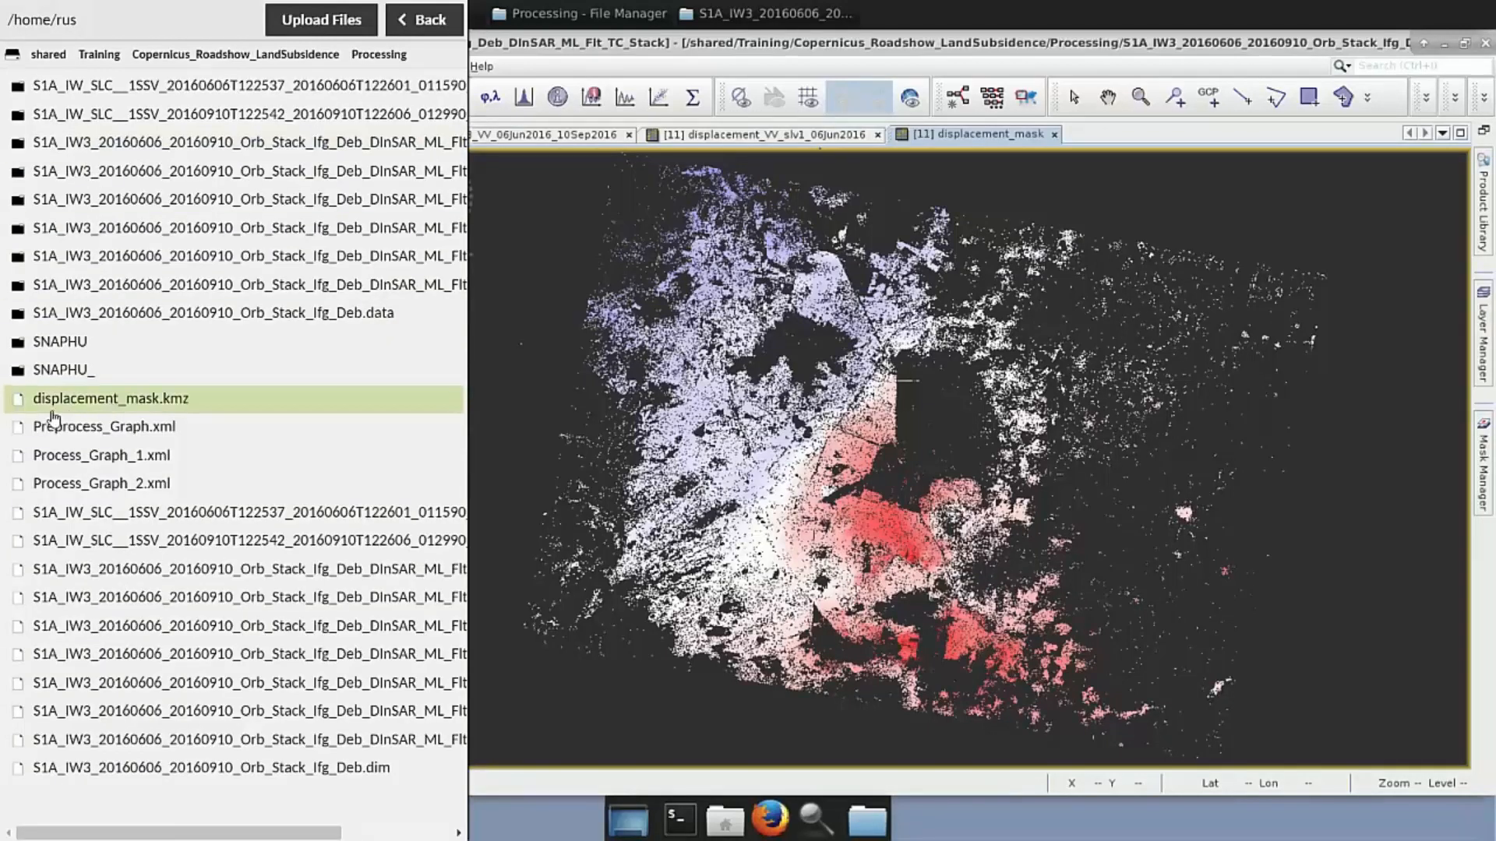
{"action": "left_click", "coordinate": [163, 403]}
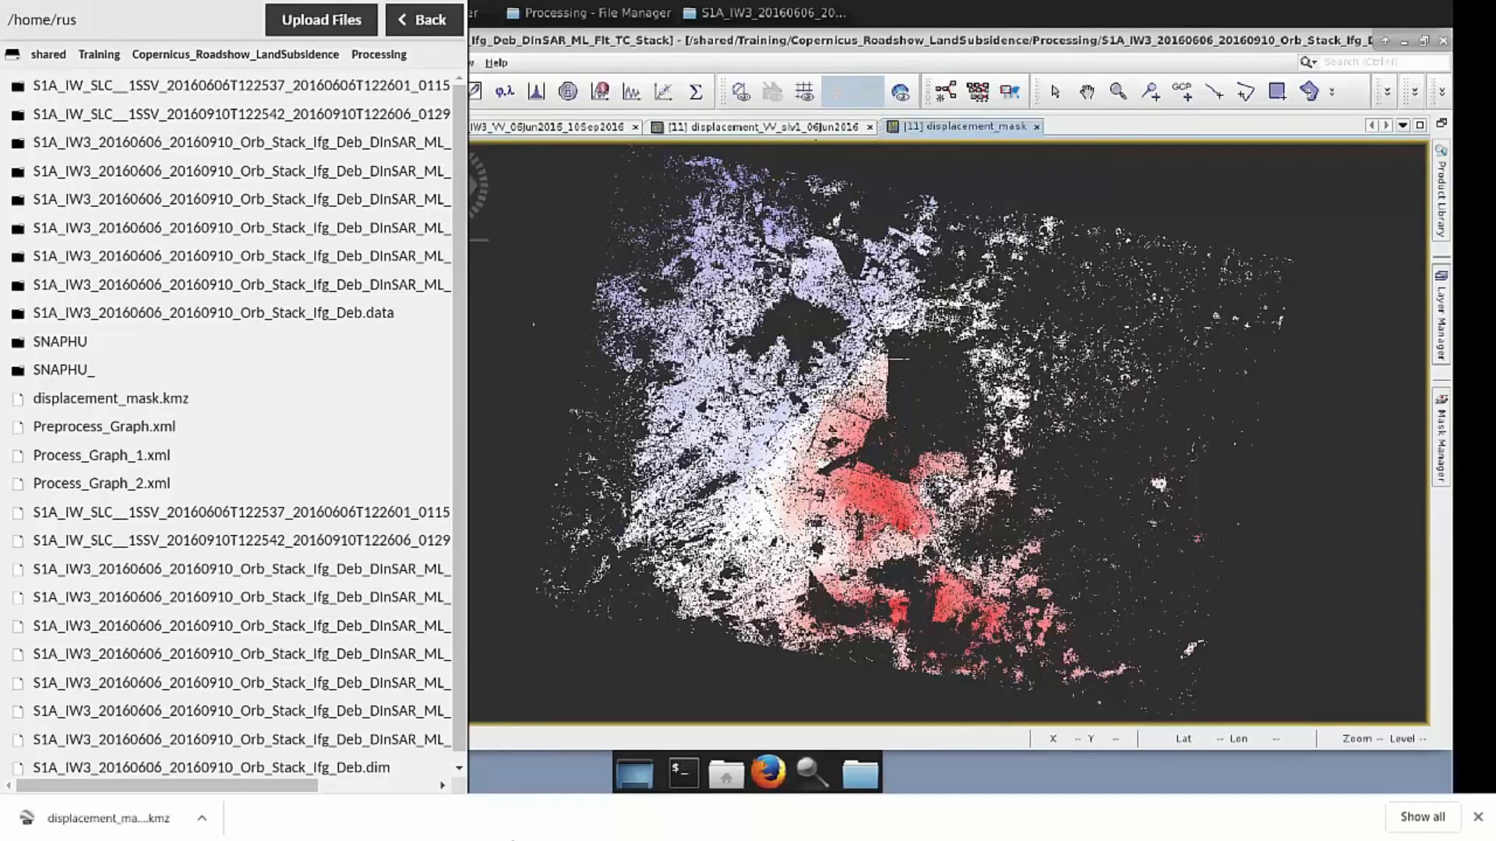
Hide the Guacamole menu and advance the slide to the storage-and-processing bullet
{"action": "key", "text": "ctrl+alt+shift"}
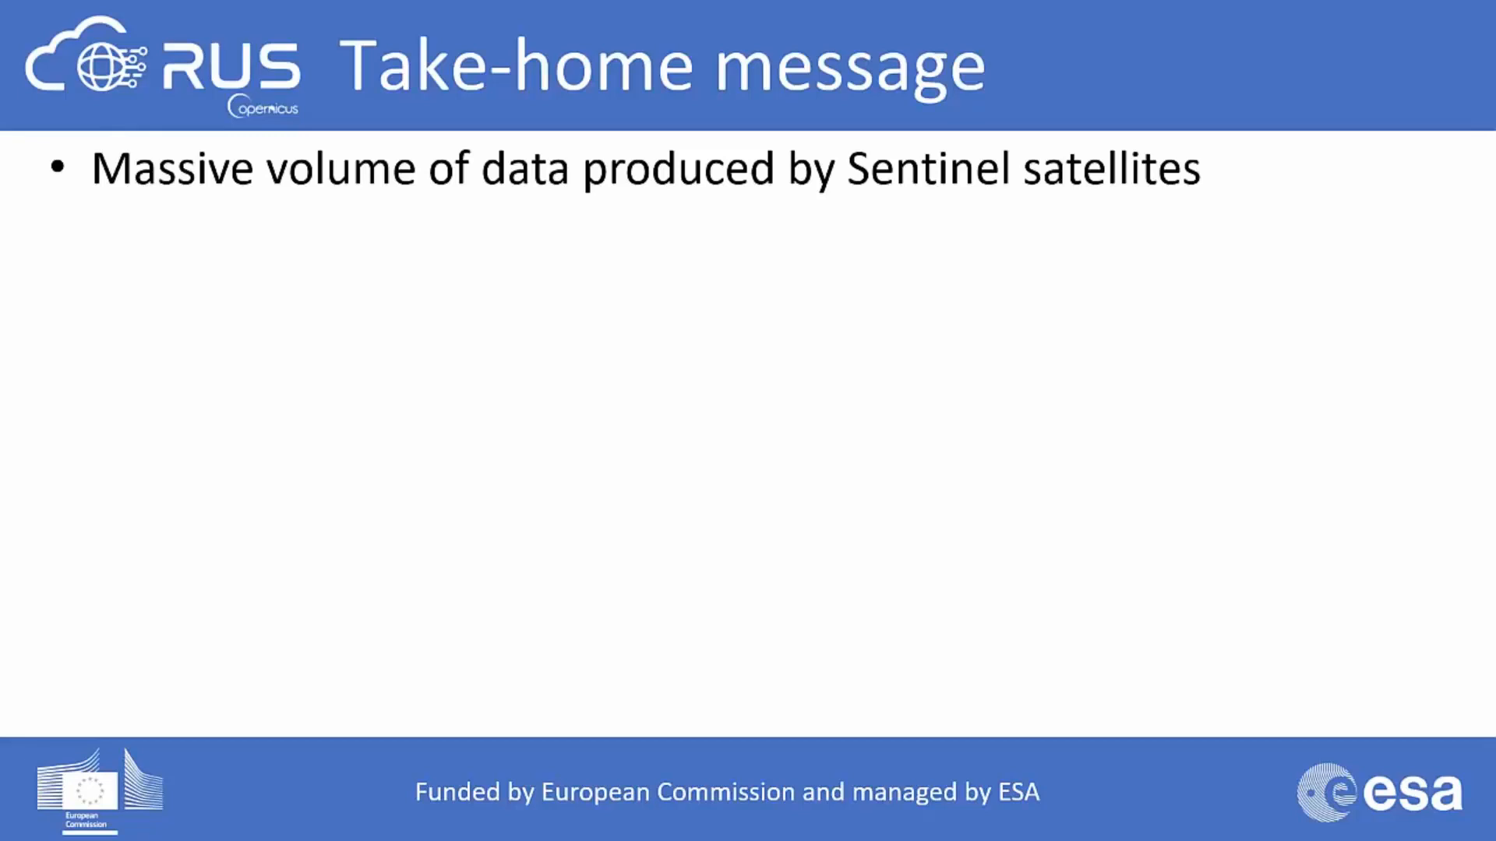
{"action": "key", "text": "Right"}
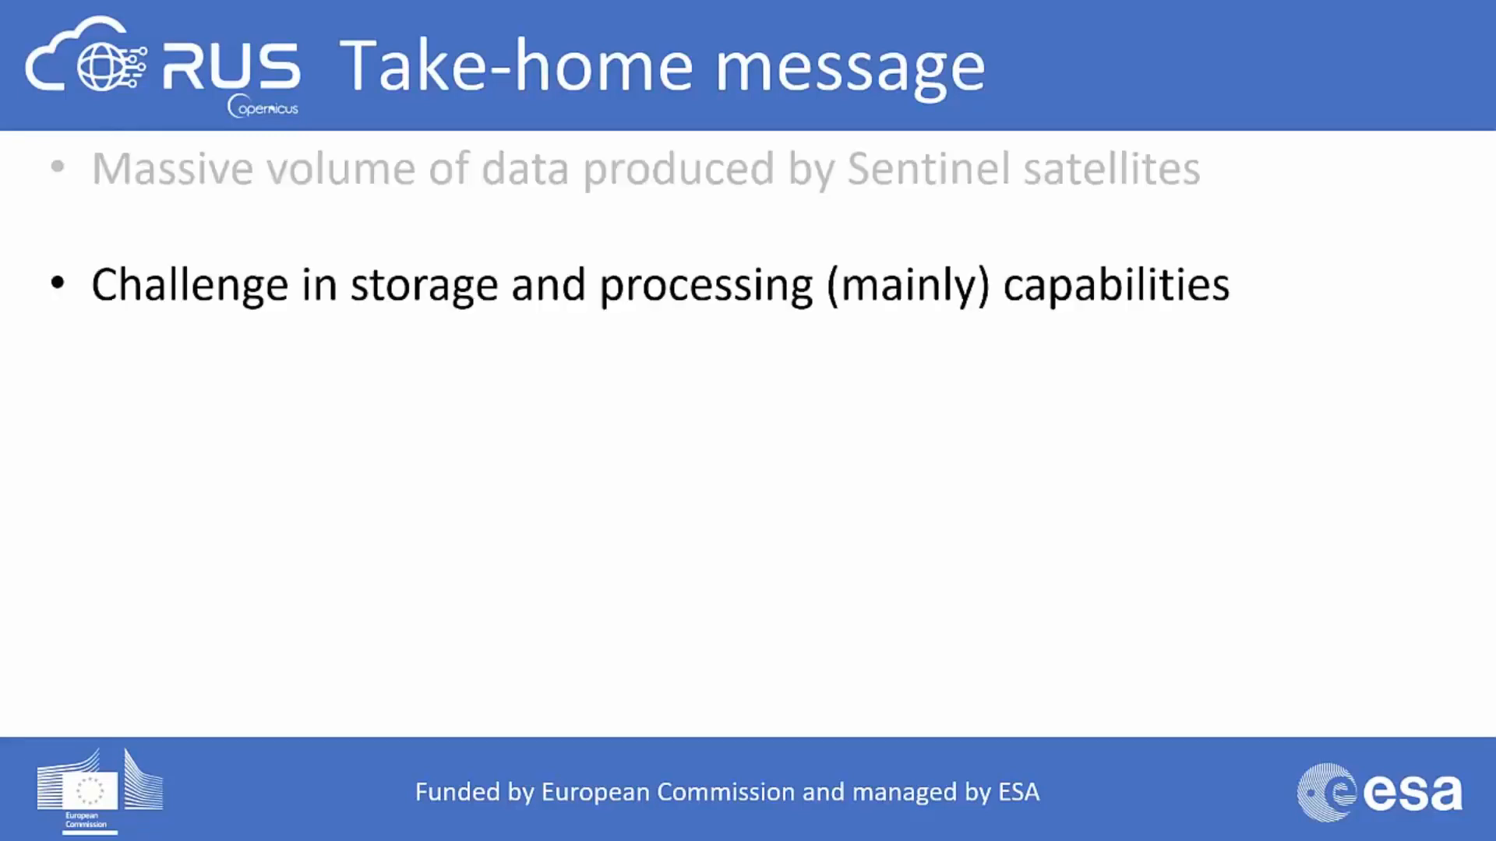